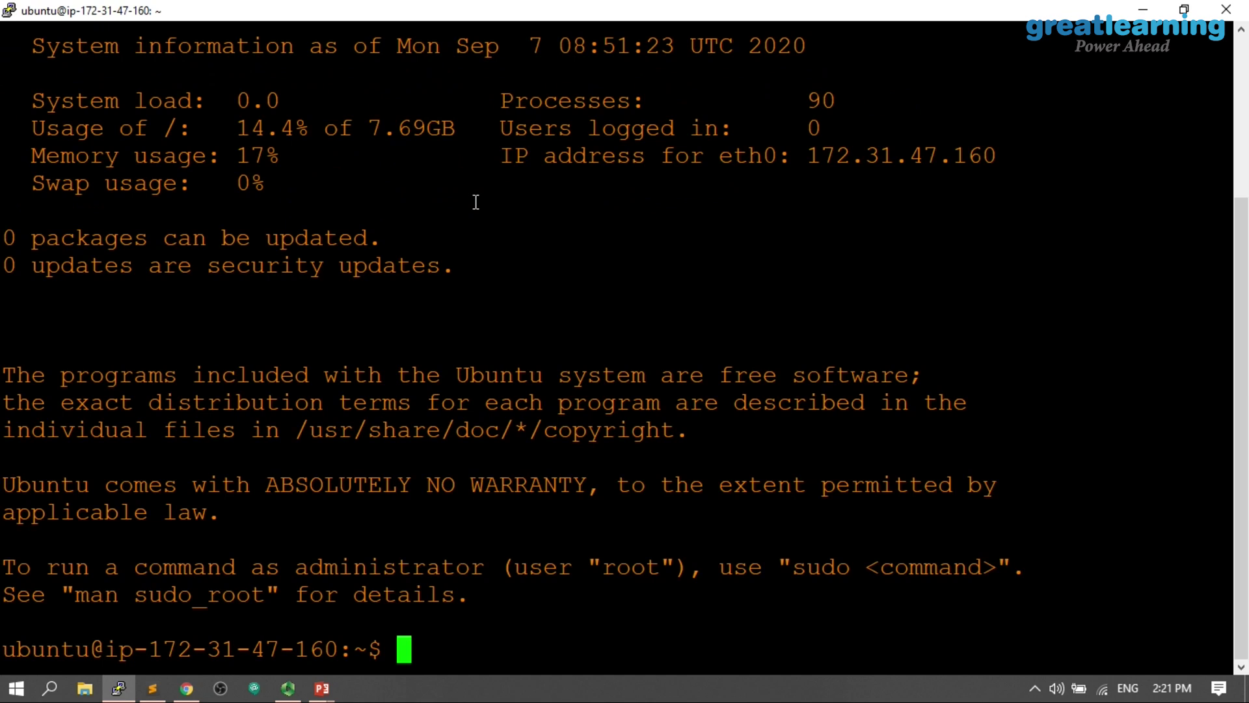
- Clear the terminal, run sudo apt update, and stage sudo apt install openjdk-8-jdk at the prompt
type("clear")
key("Return")
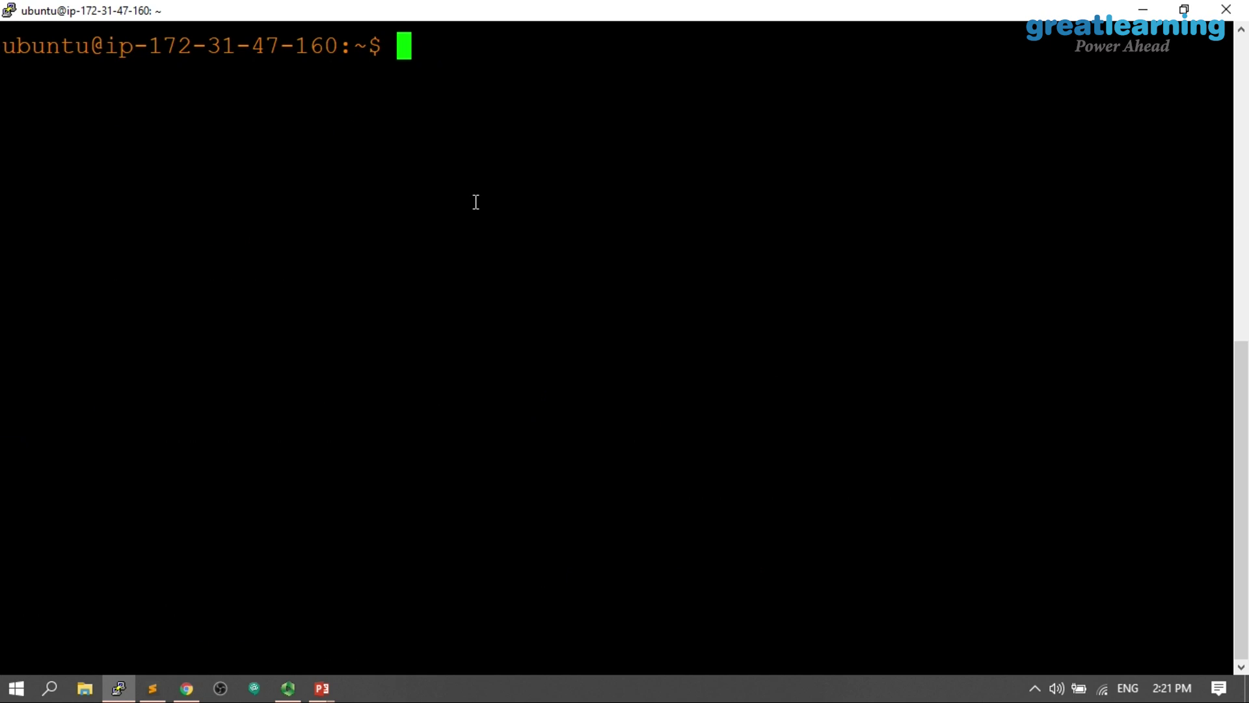
type("sudo update")
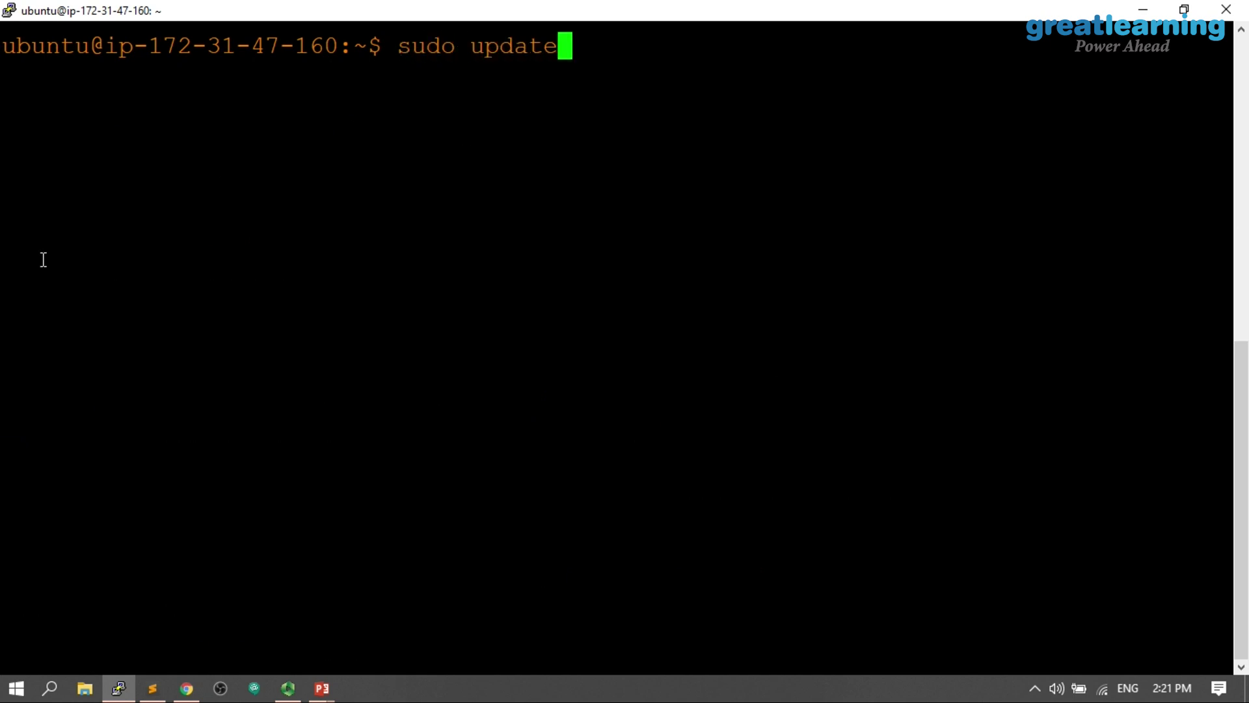
key("Left")
key("Left")
key("Left")
key("Left")
key("Left")
key("Left")
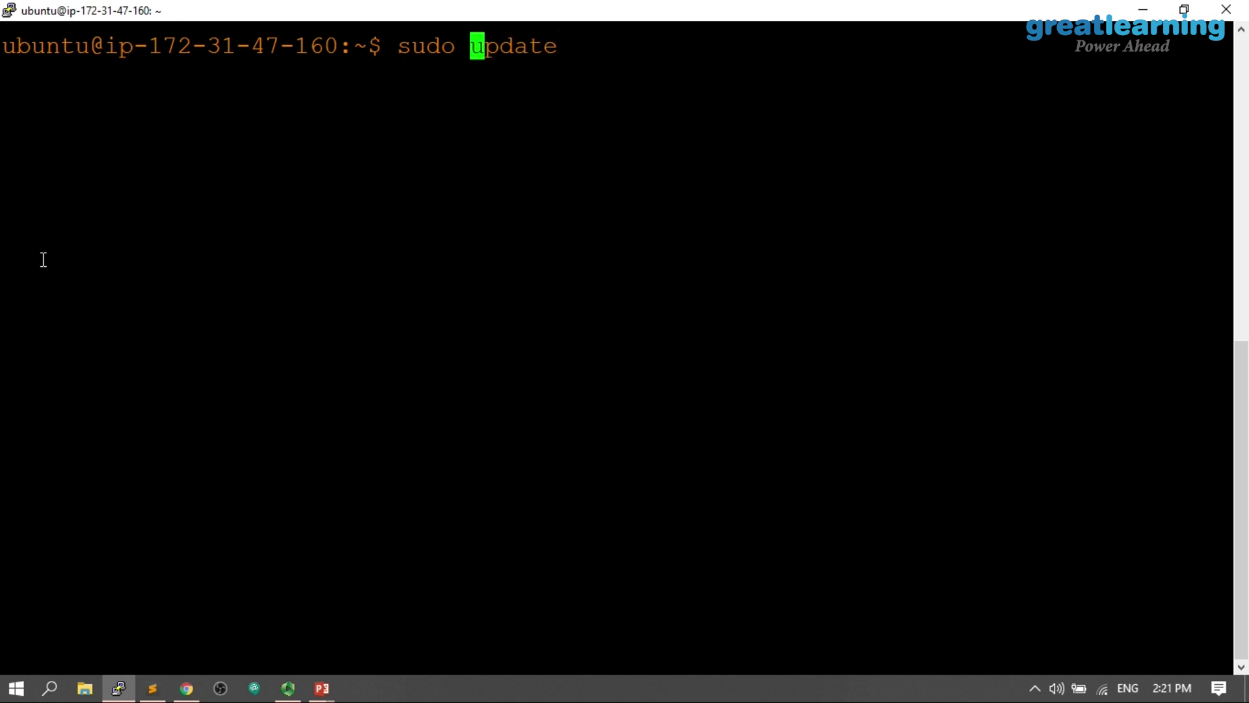
type("apt")
key("Return")
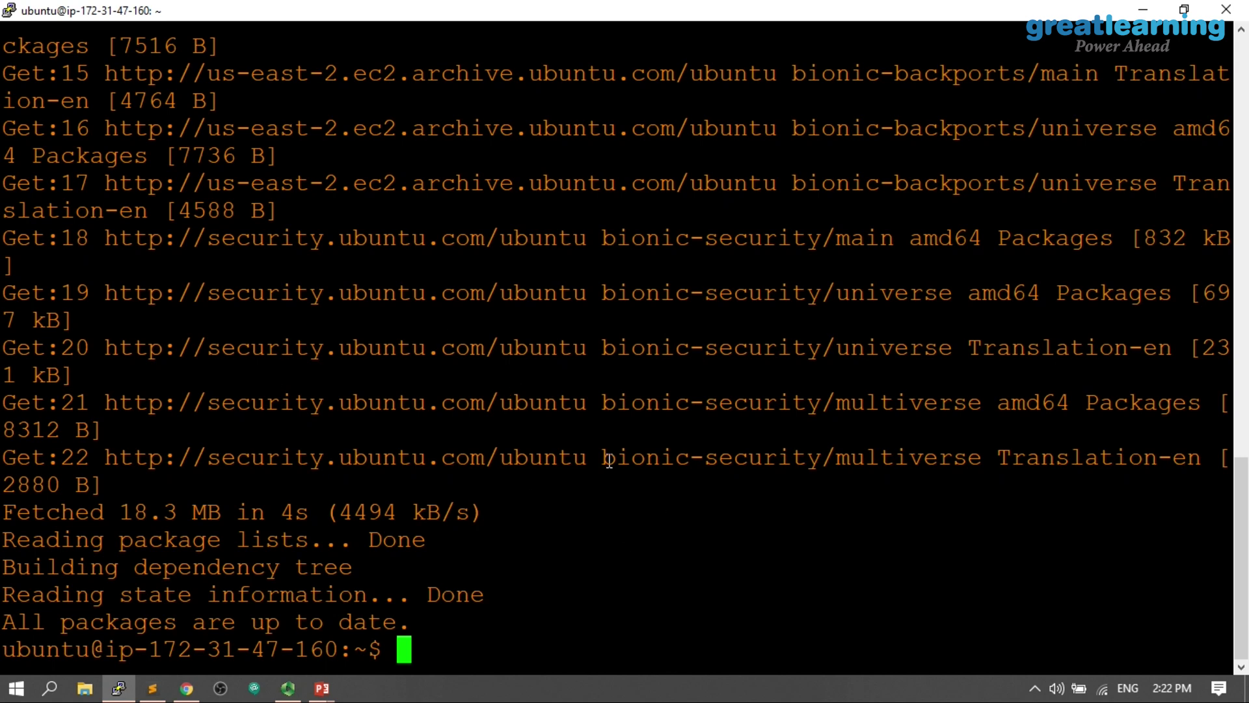
type("sudo ")
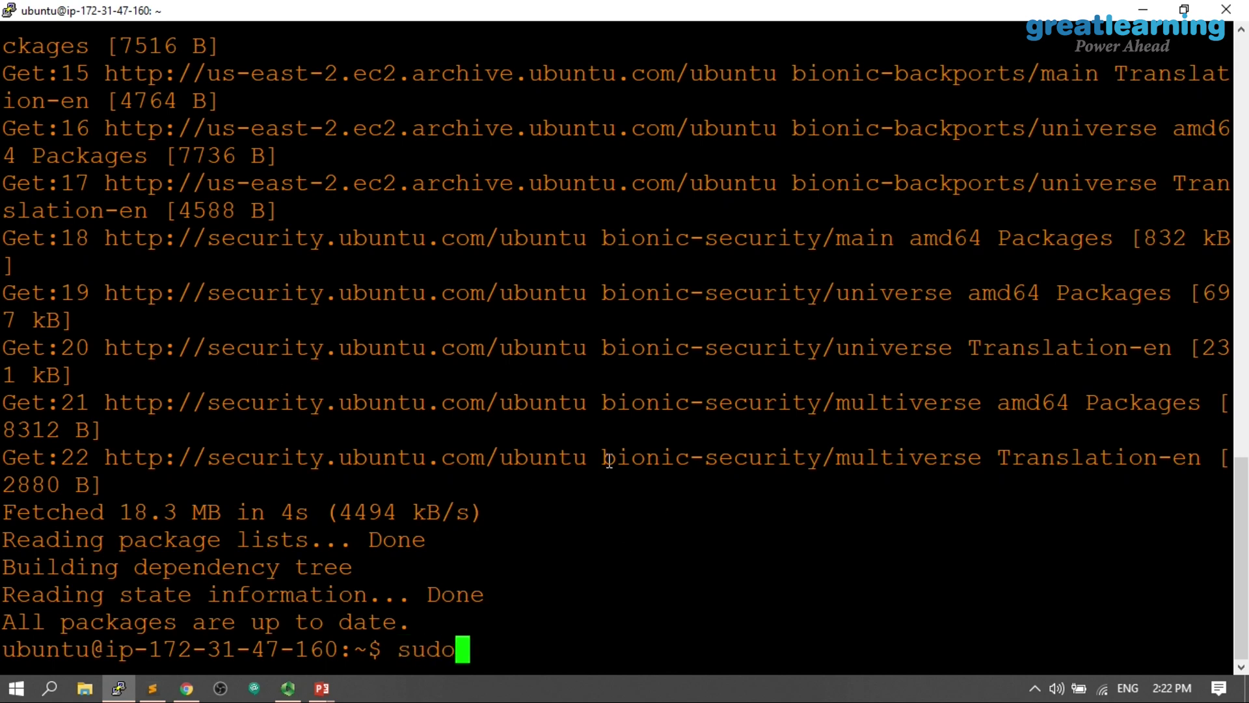
type("apt install")
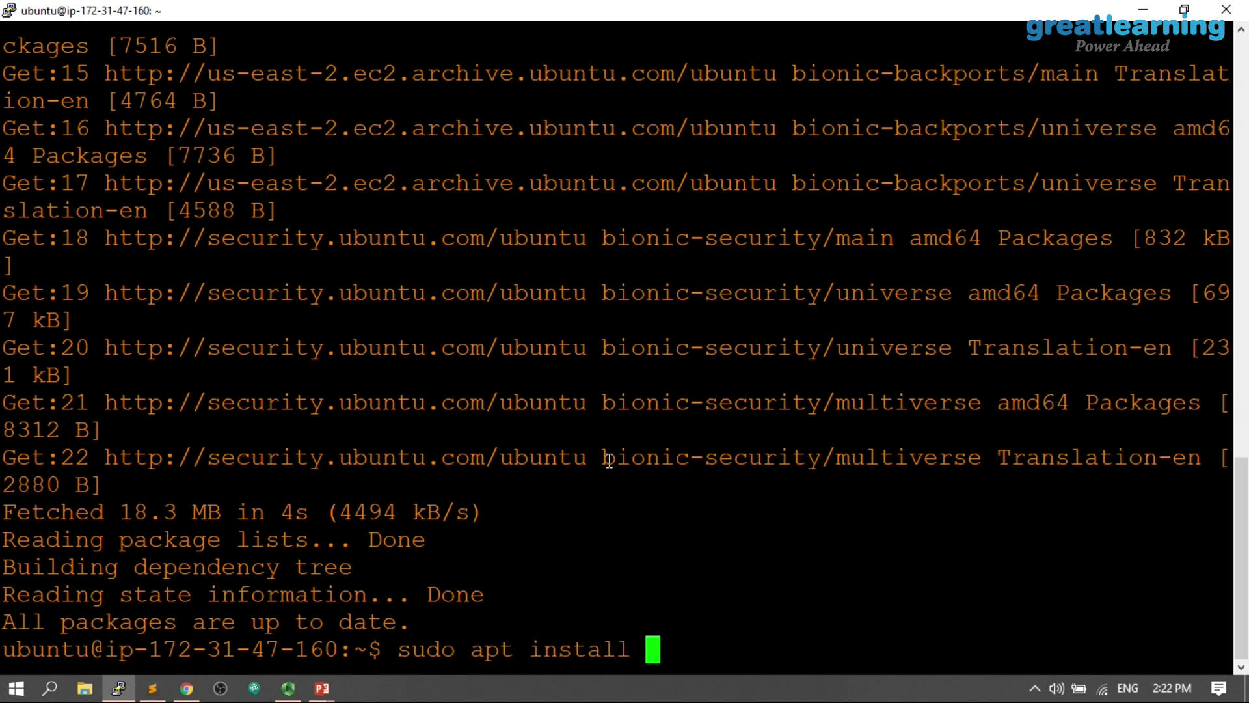
type(" open")
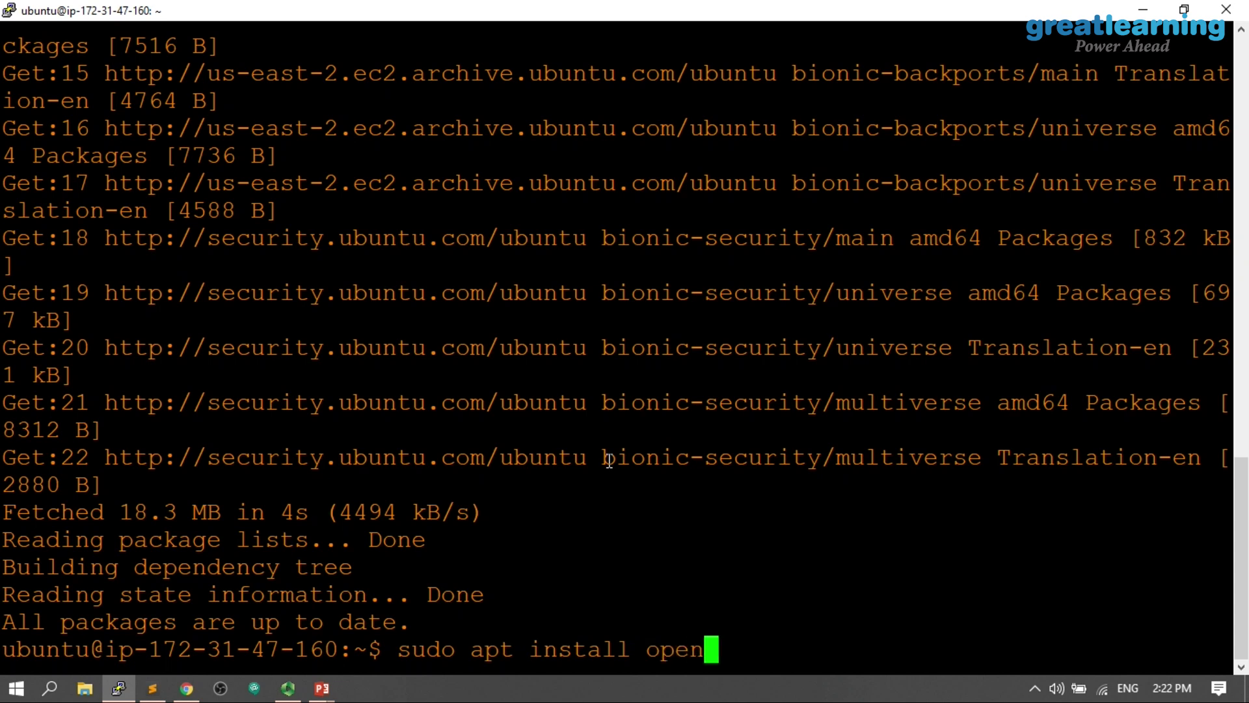
type("jdk-")
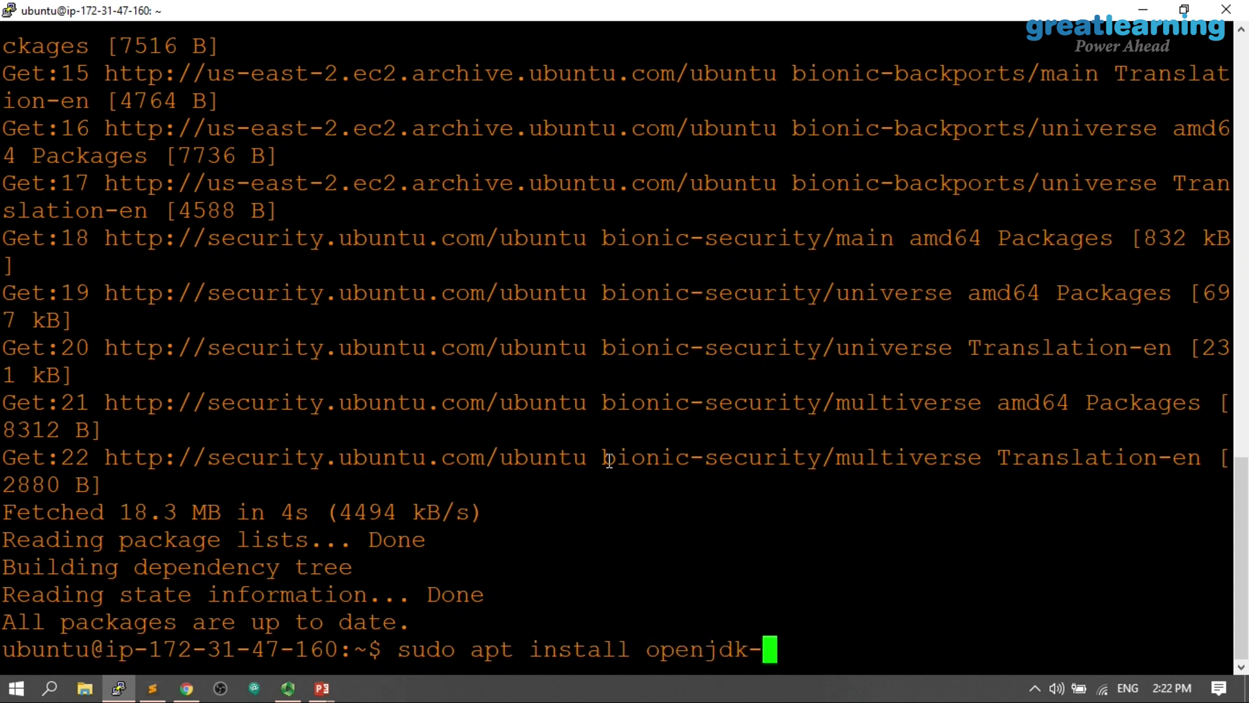
type("8-")
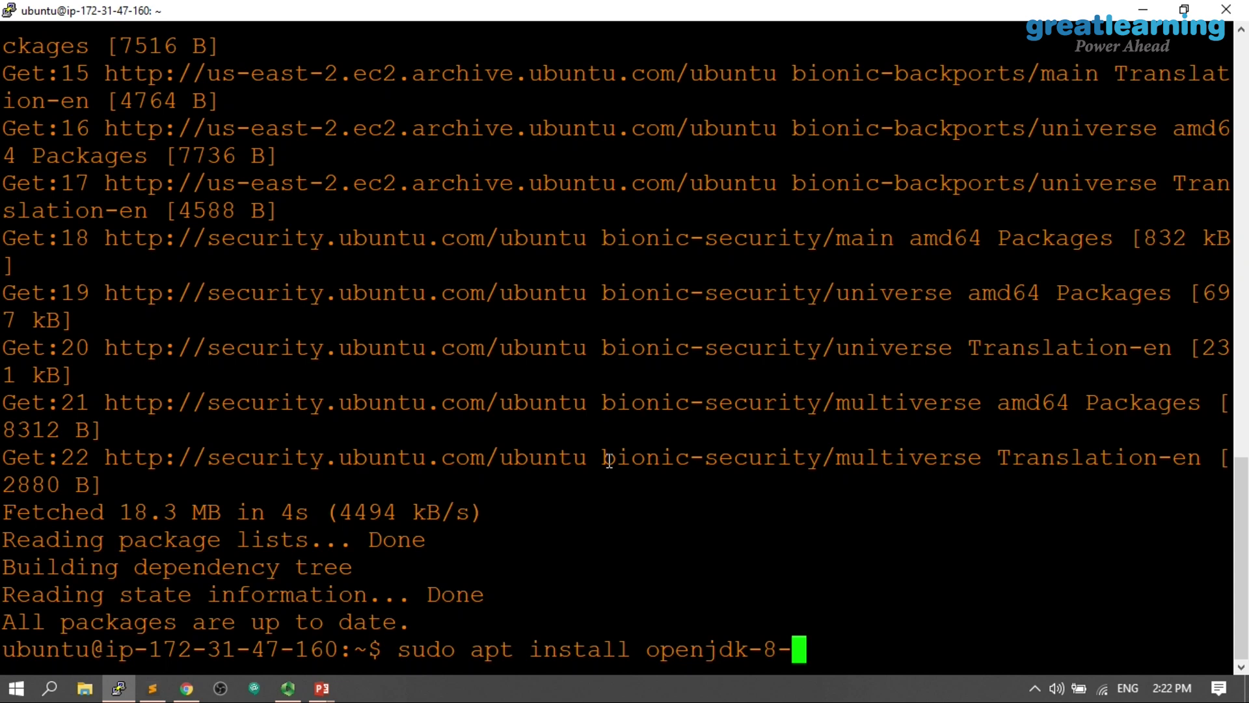
type("jdk")
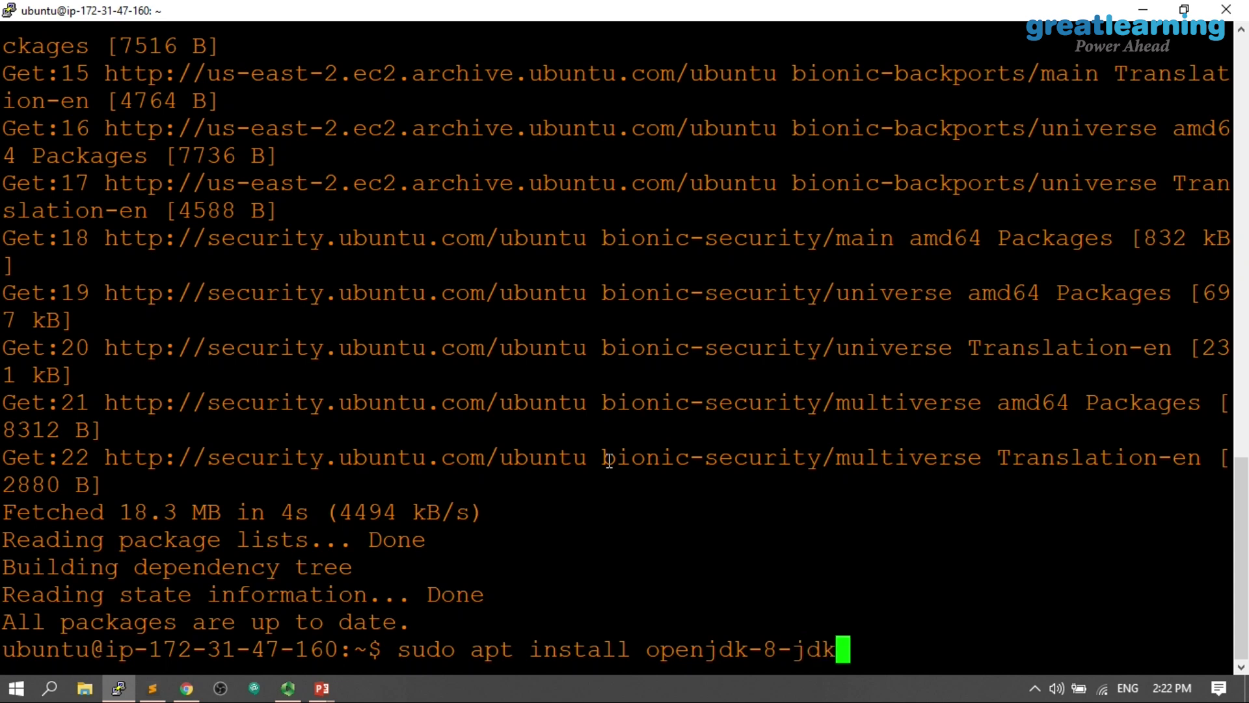
key("ctrl+l")
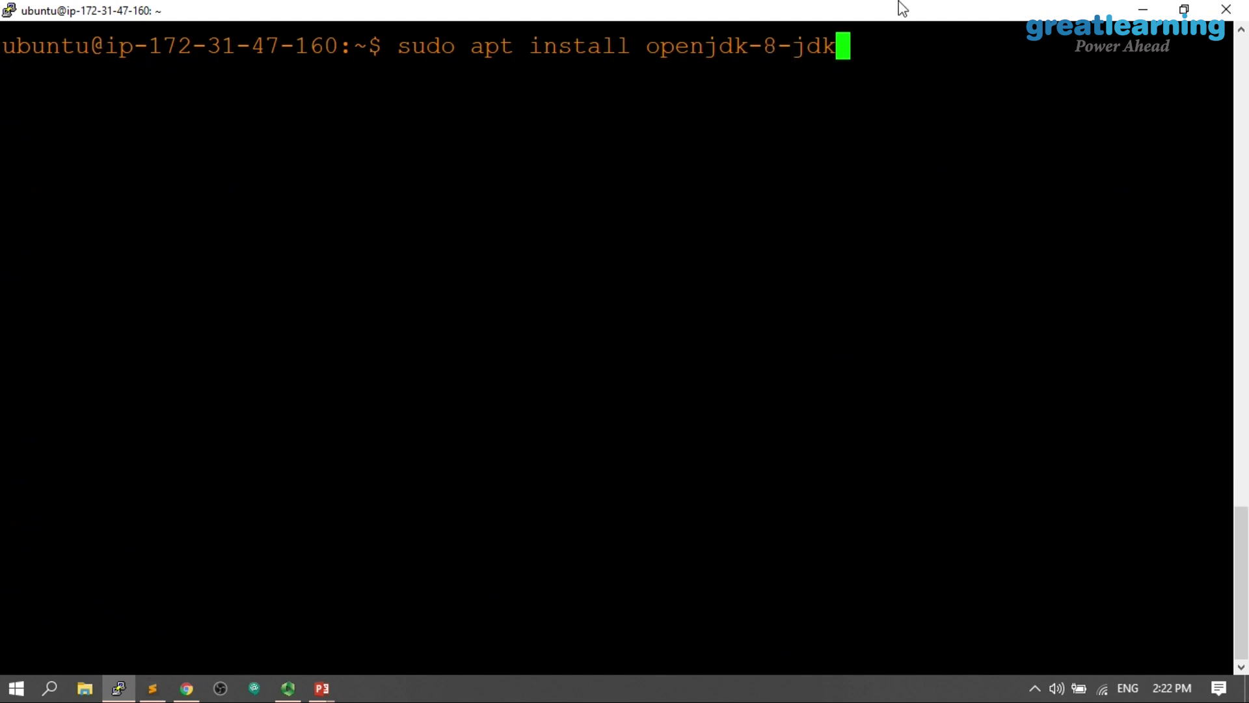
- Install the OpenJDK 8 JDK (8u265), answering y to the apt confirmation prompt
key("Return")
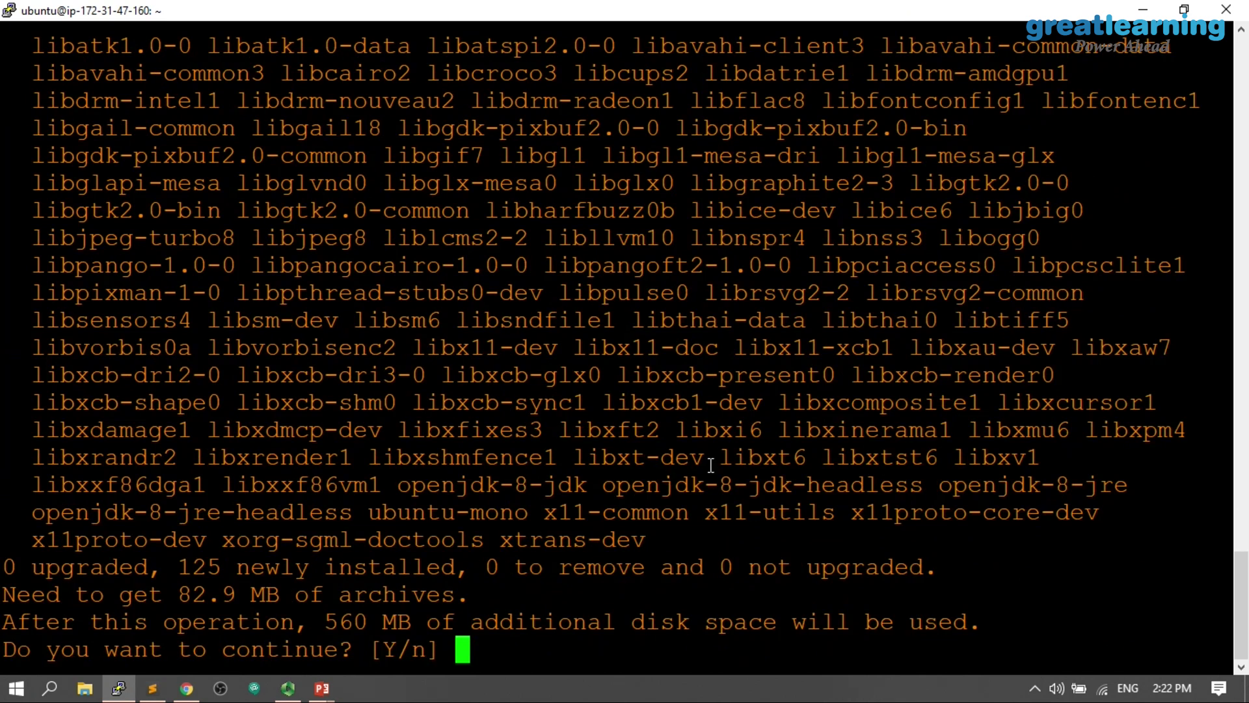
type("y")
key("Return")
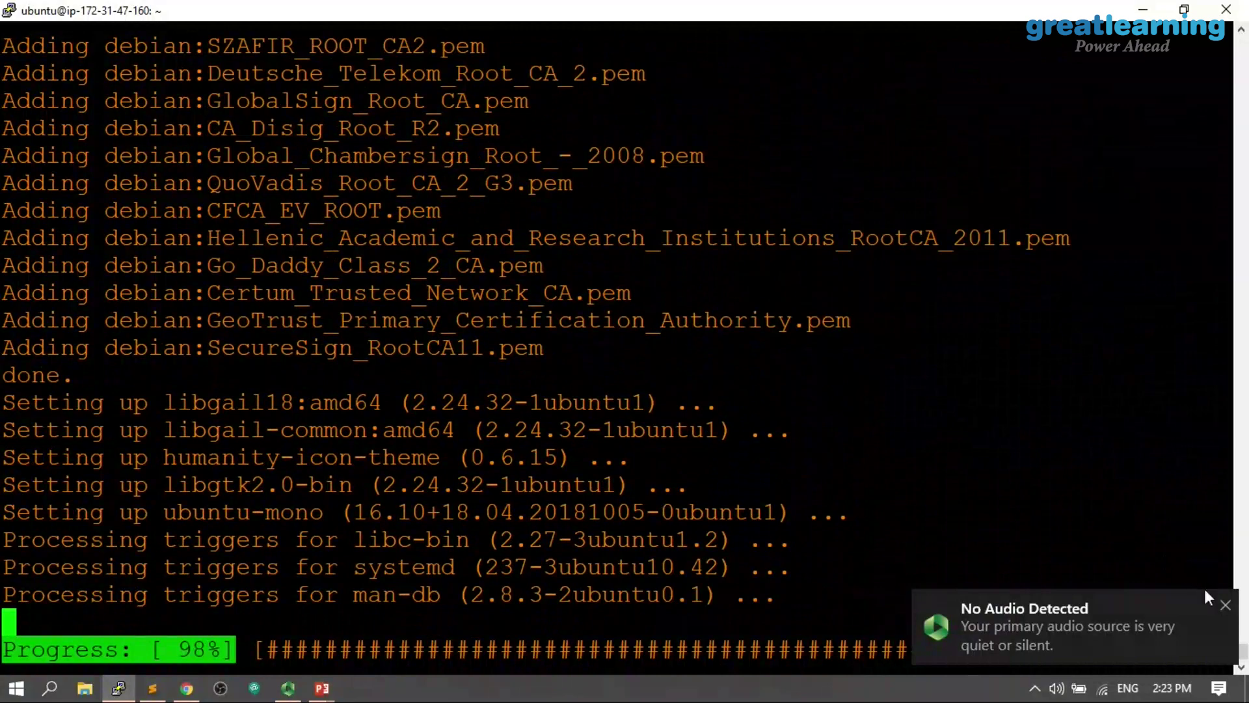
left_click(1225, 605)
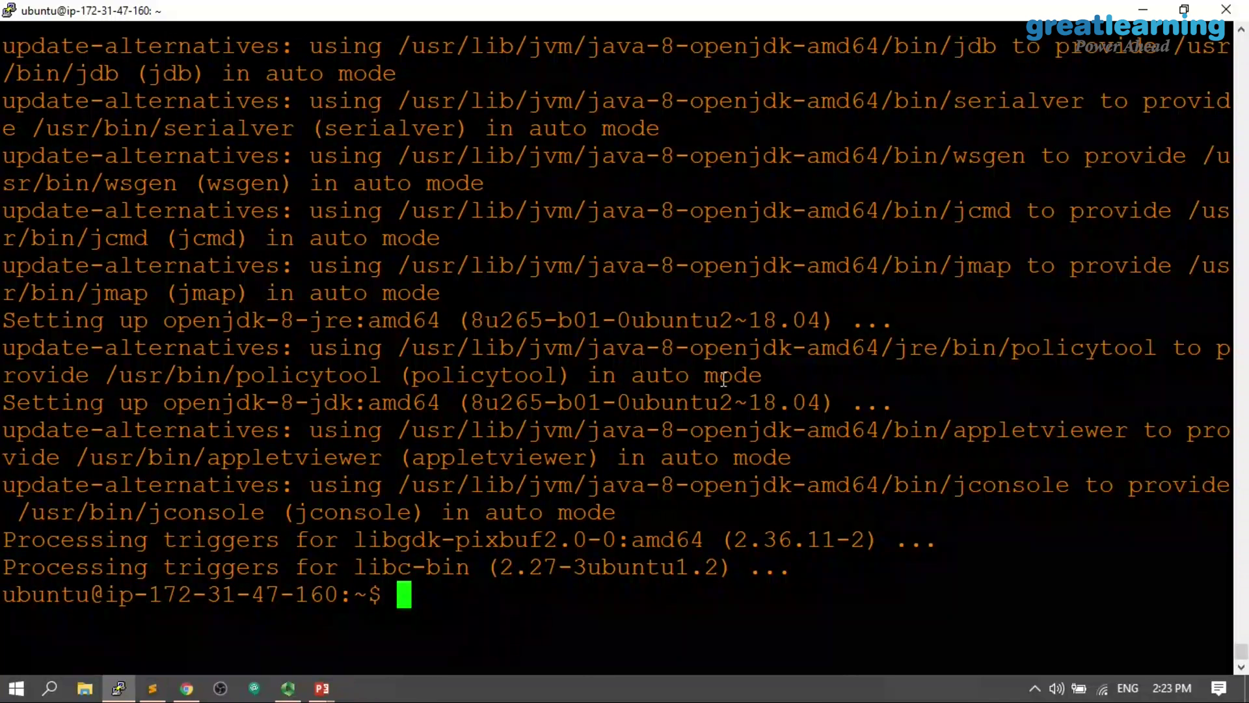
type("java ")
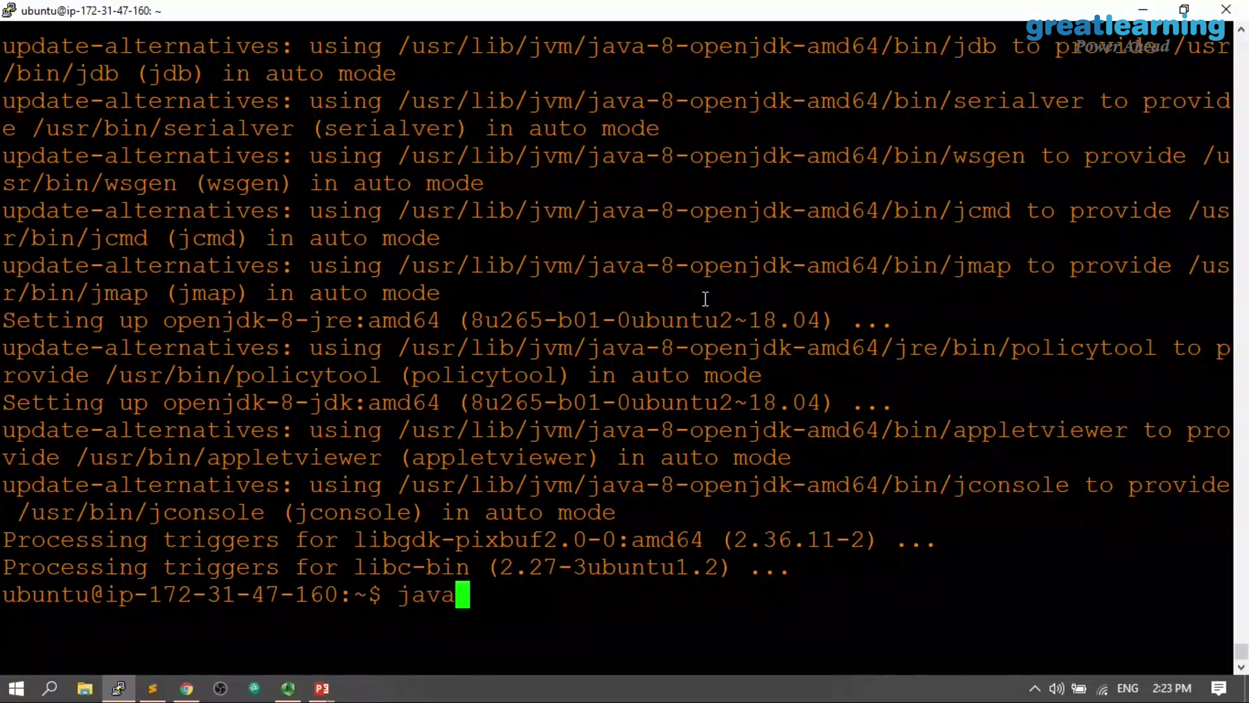
type("--version")
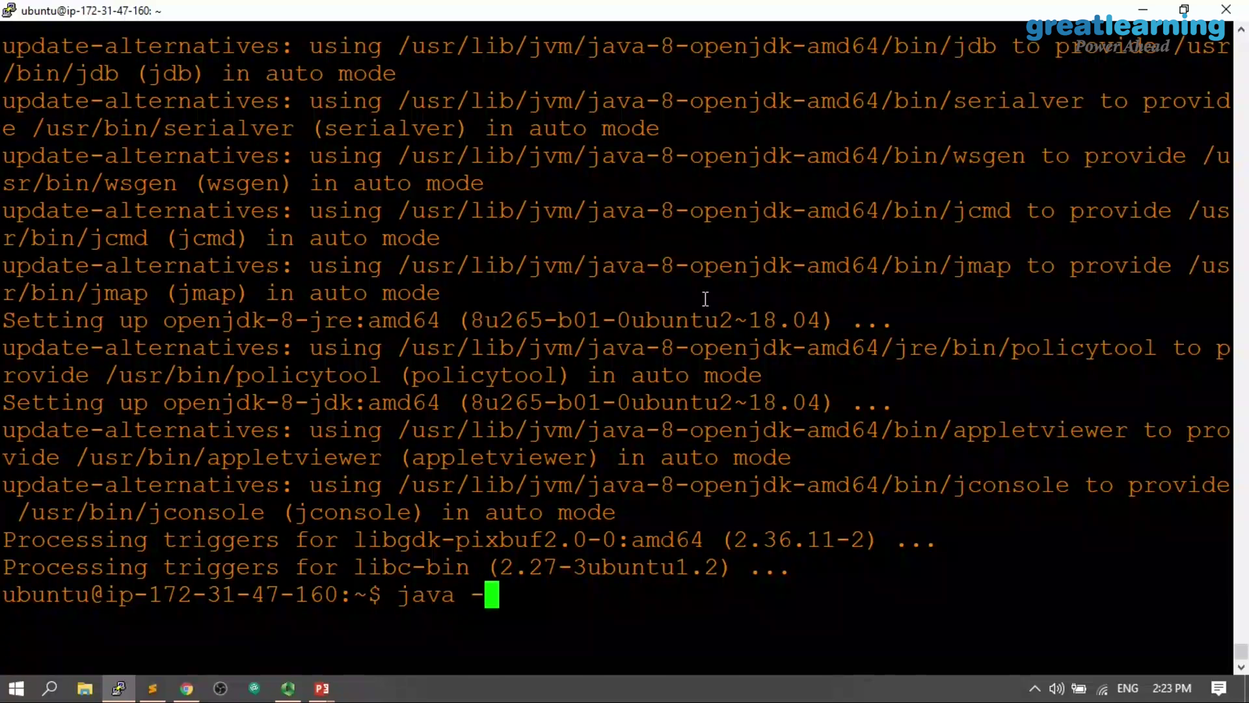
- Correct the command to java -version and confirm the installed version is 1.8.0_265
key("ctrl+l")
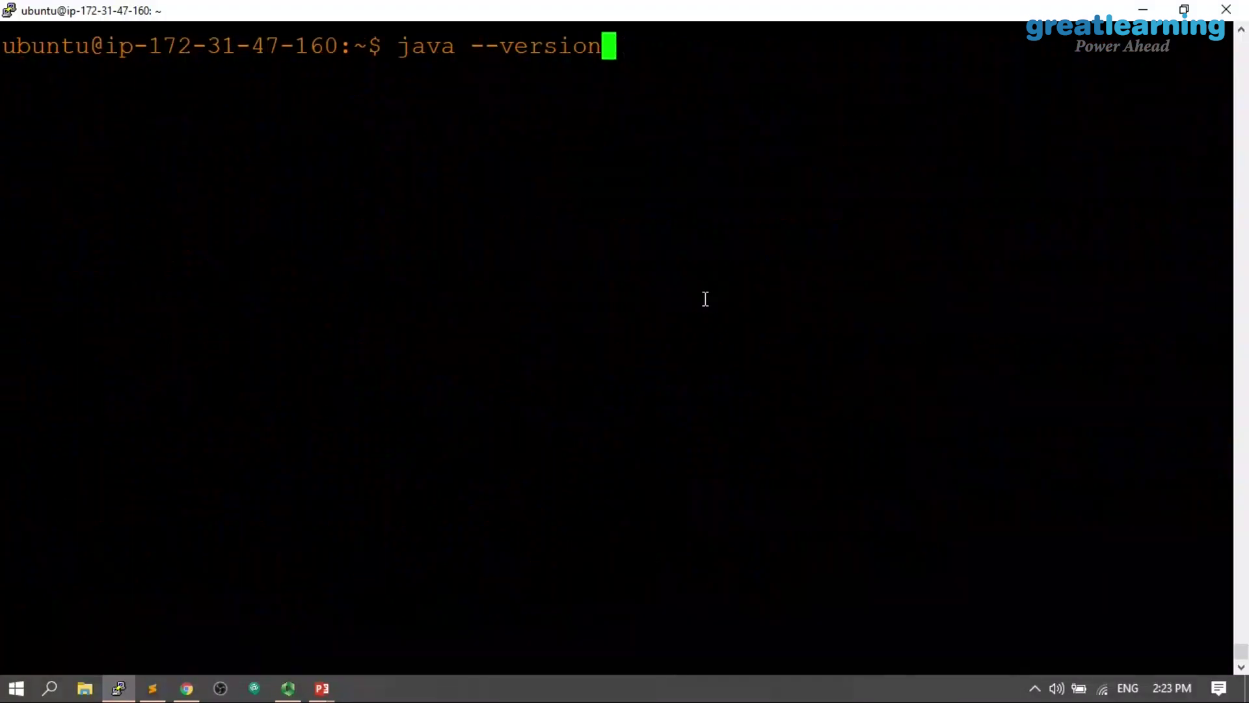
key("Return")
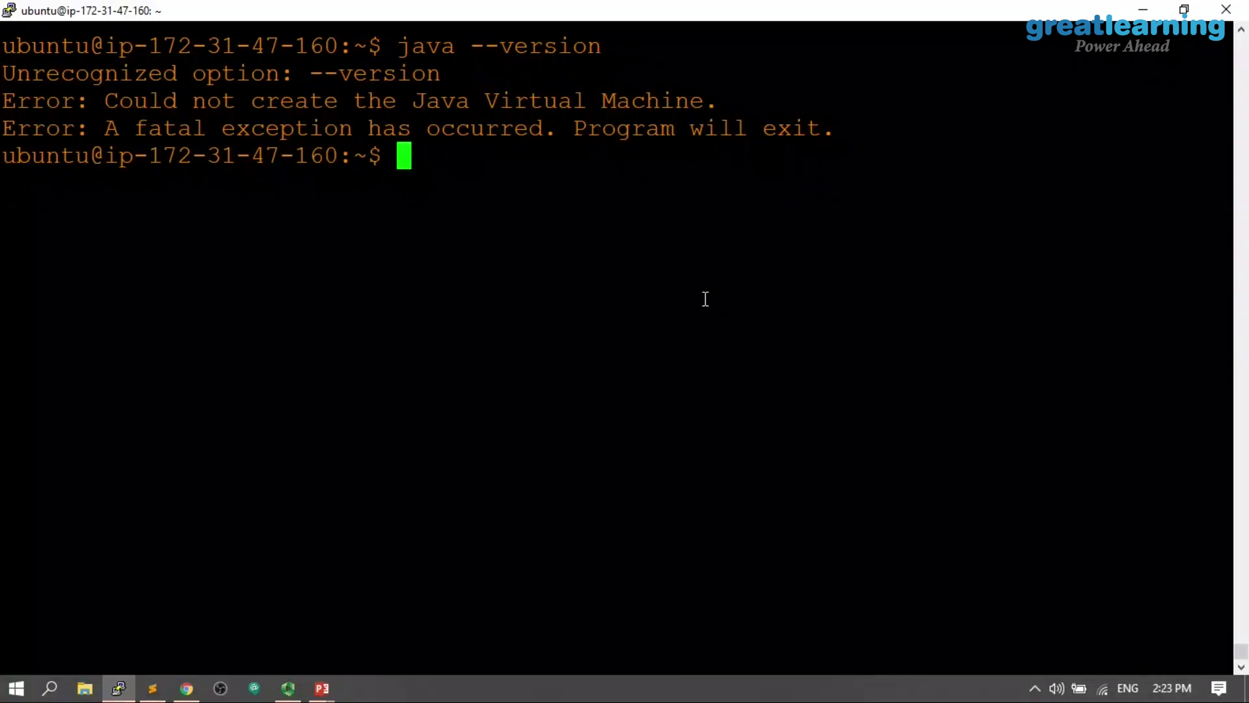
key("Up")
key("Left")
key("Left")
key("Left")
key("Left")
key("Left")
key("Left")
key("Left")
key("Left")
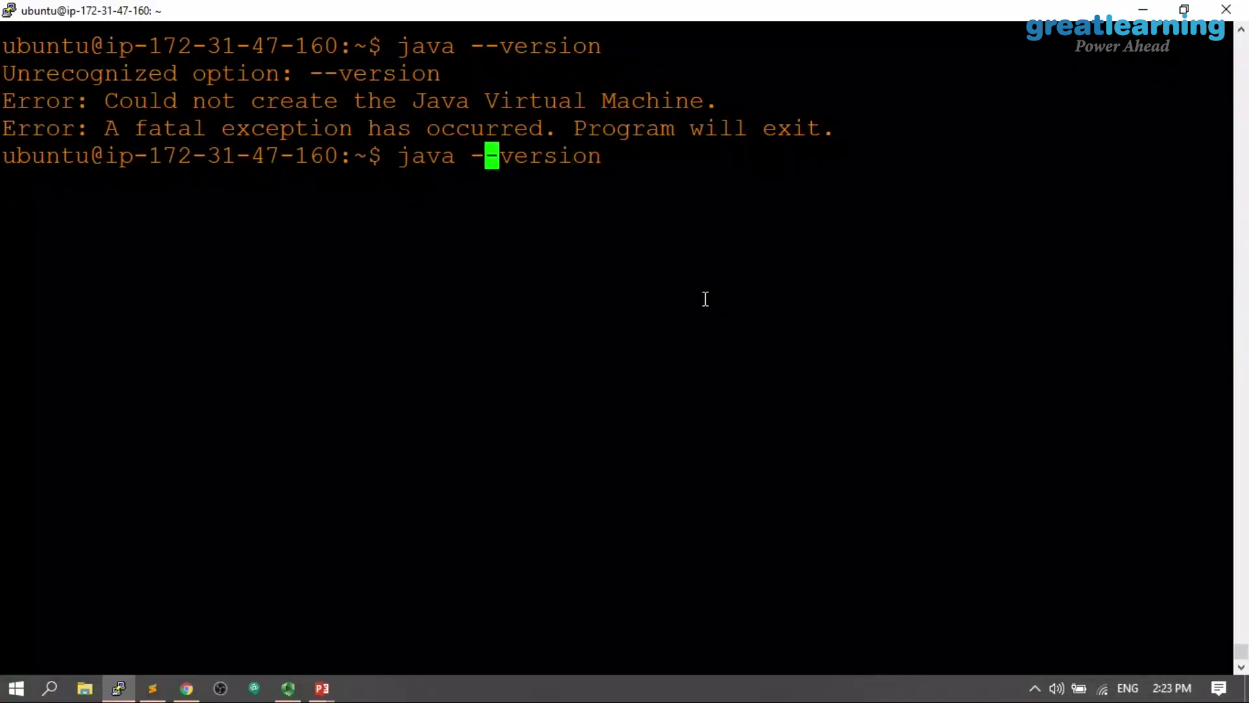
key("BackSpace")
key("ctrl+l")
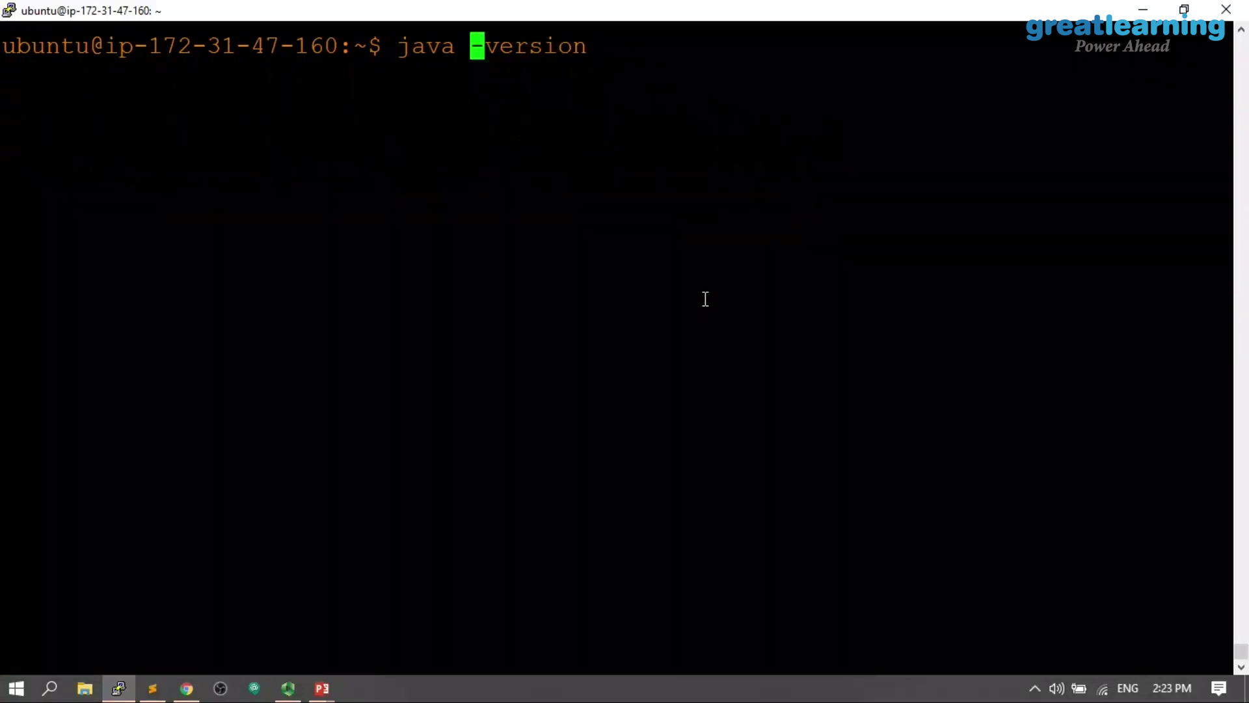
key("Return")
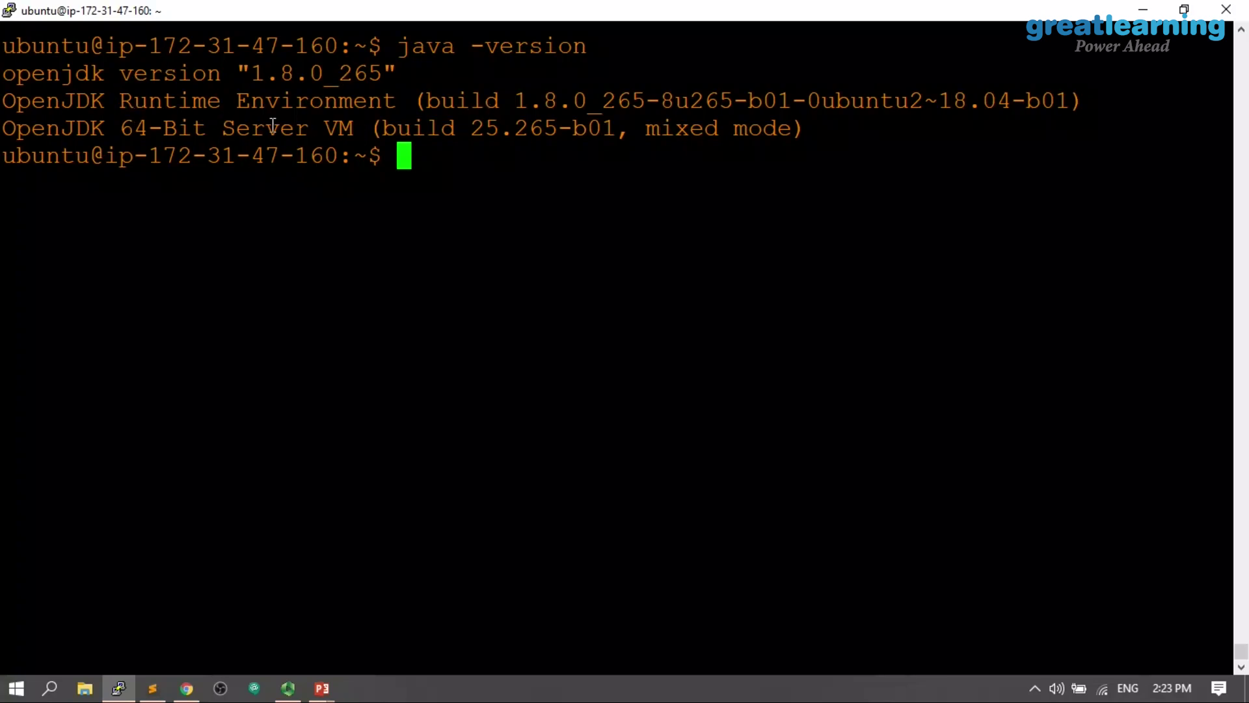
left_click_drag(252, 73, 384, 72)
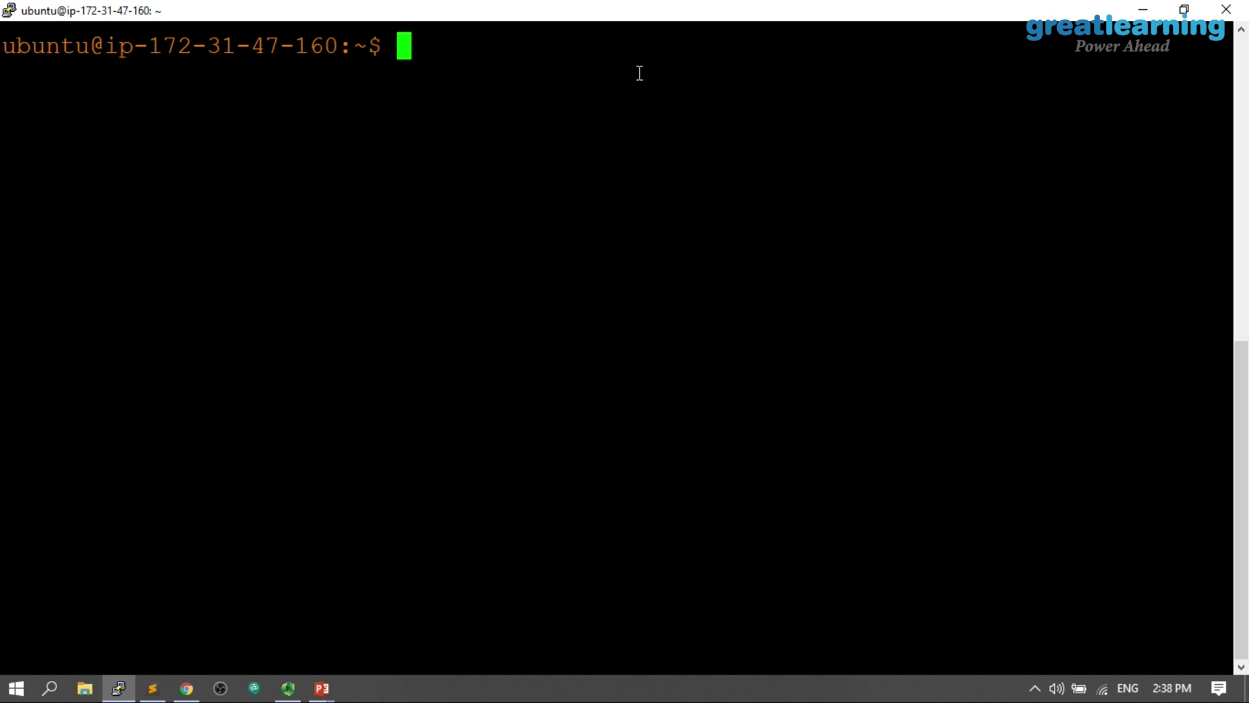
- Copy the Jenkins key import command from the Sublime notes into the PuTTY prompt
key("alt+Tab")
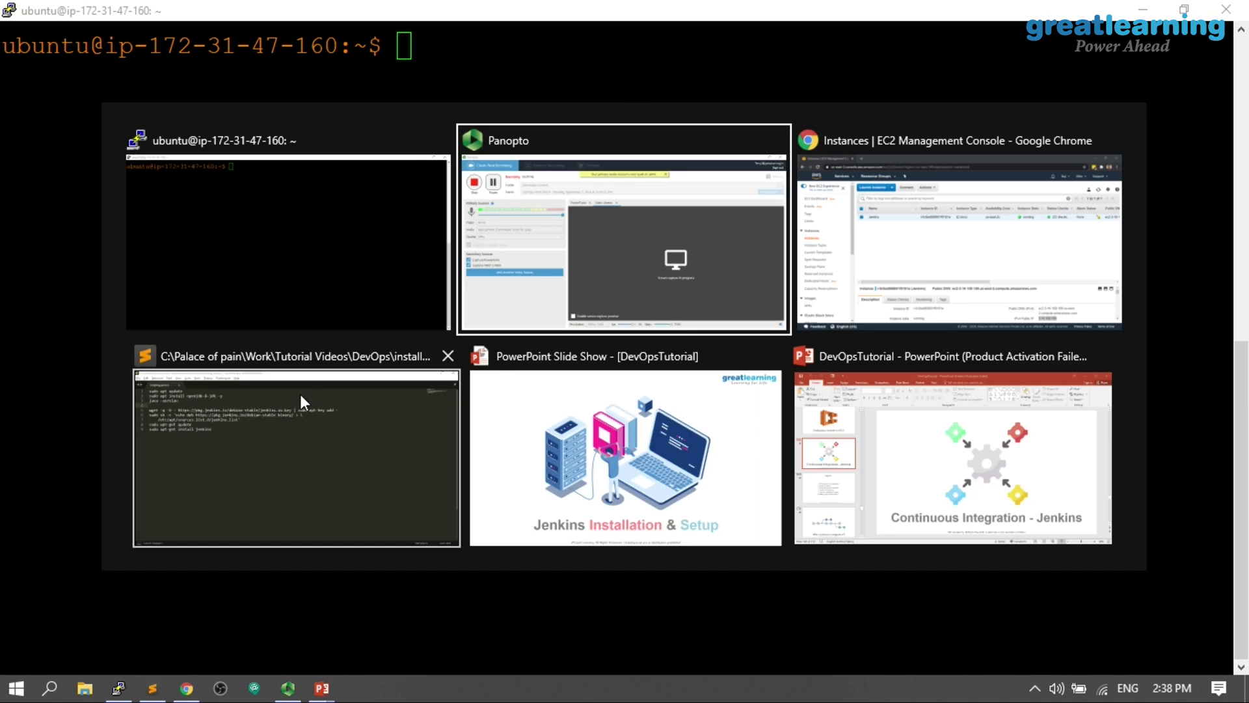
left_click(299, 394)
left_click_drag(797, 154, 45, 160)
key("ctrl+c")
key("alt+Tab")
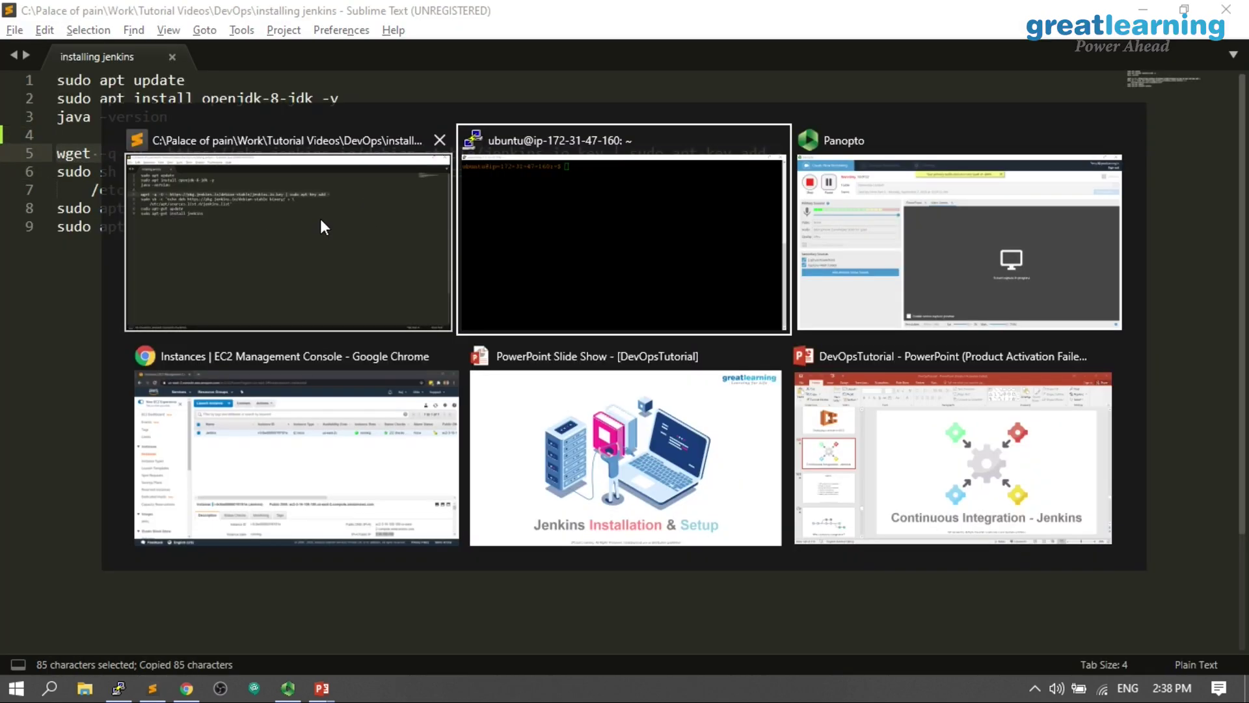
left_click(602, 152)
right_click(602, 145)
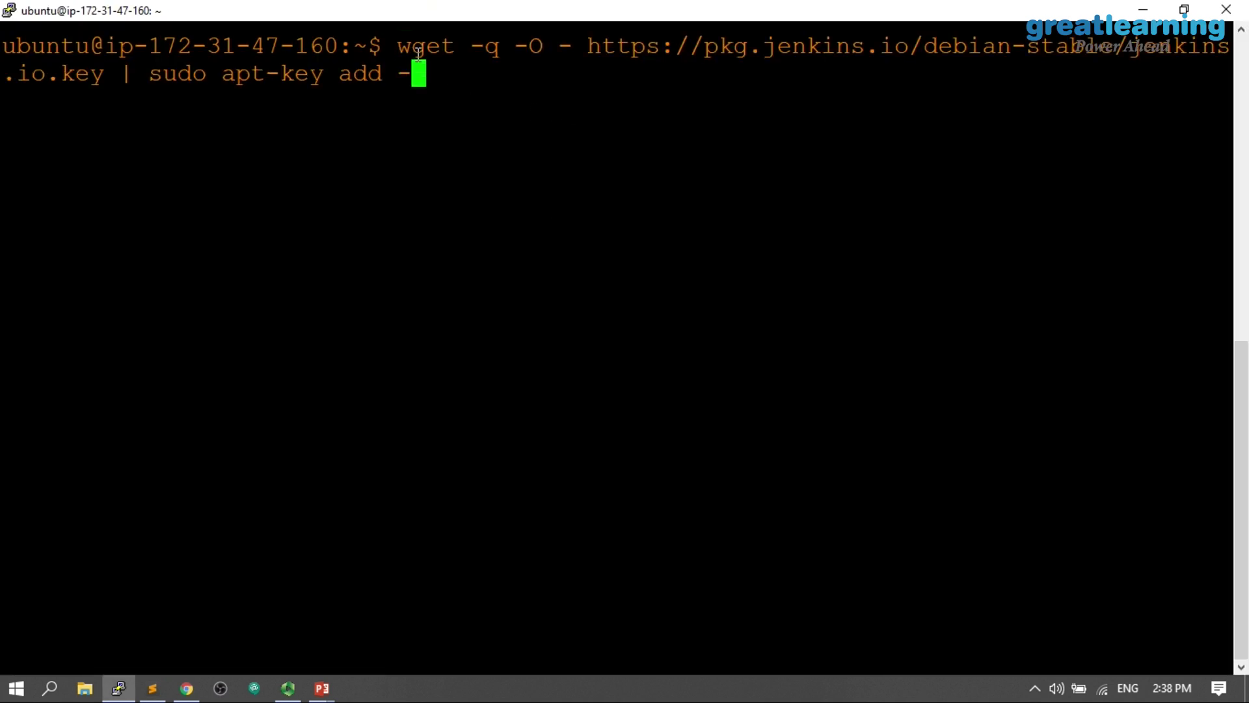
- Prefix the command with sudo and run it; the Jenkins key import returns OK
left_click_drag(583, 49, 413, 77)
left_click(159, 75)
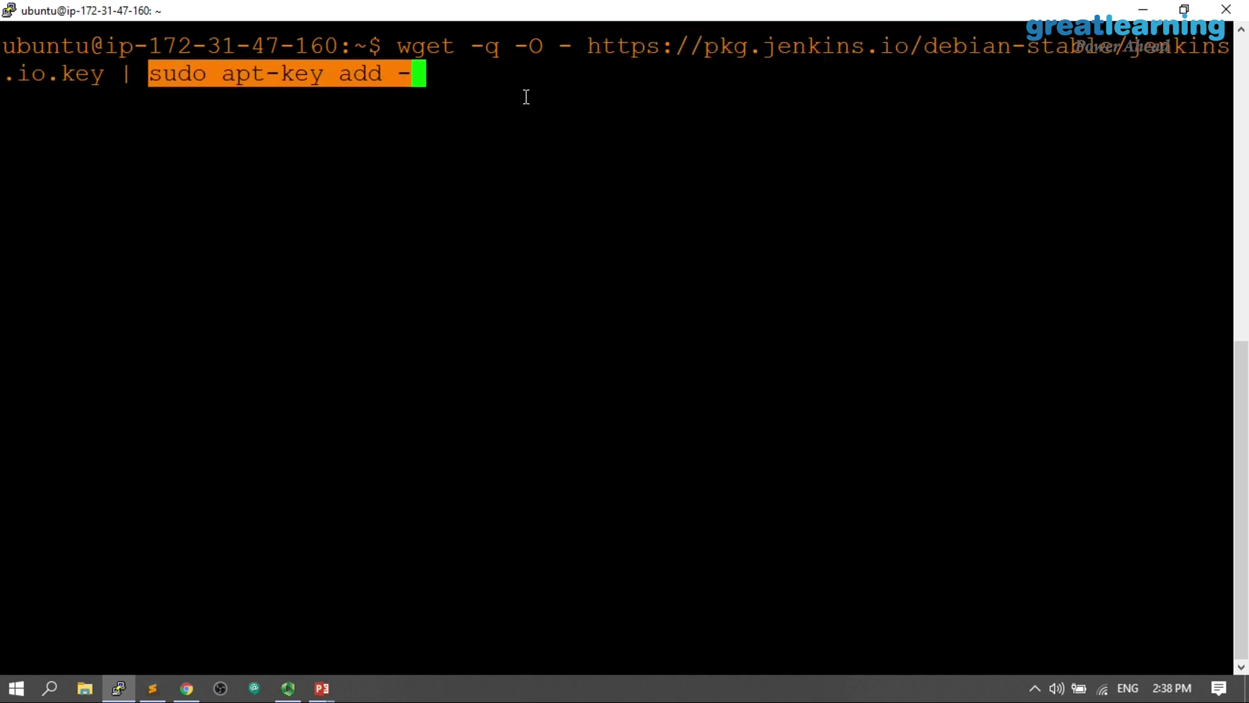
left_click(526, 97)
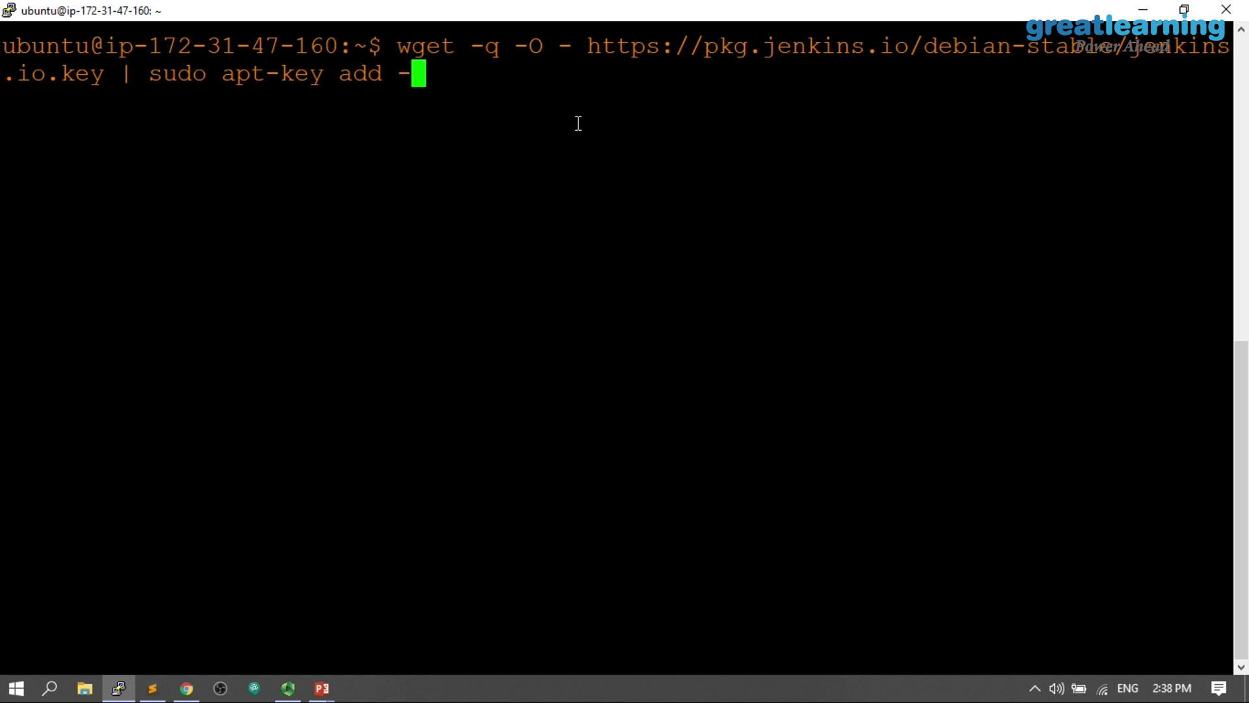
key("Home")
type("sudo")
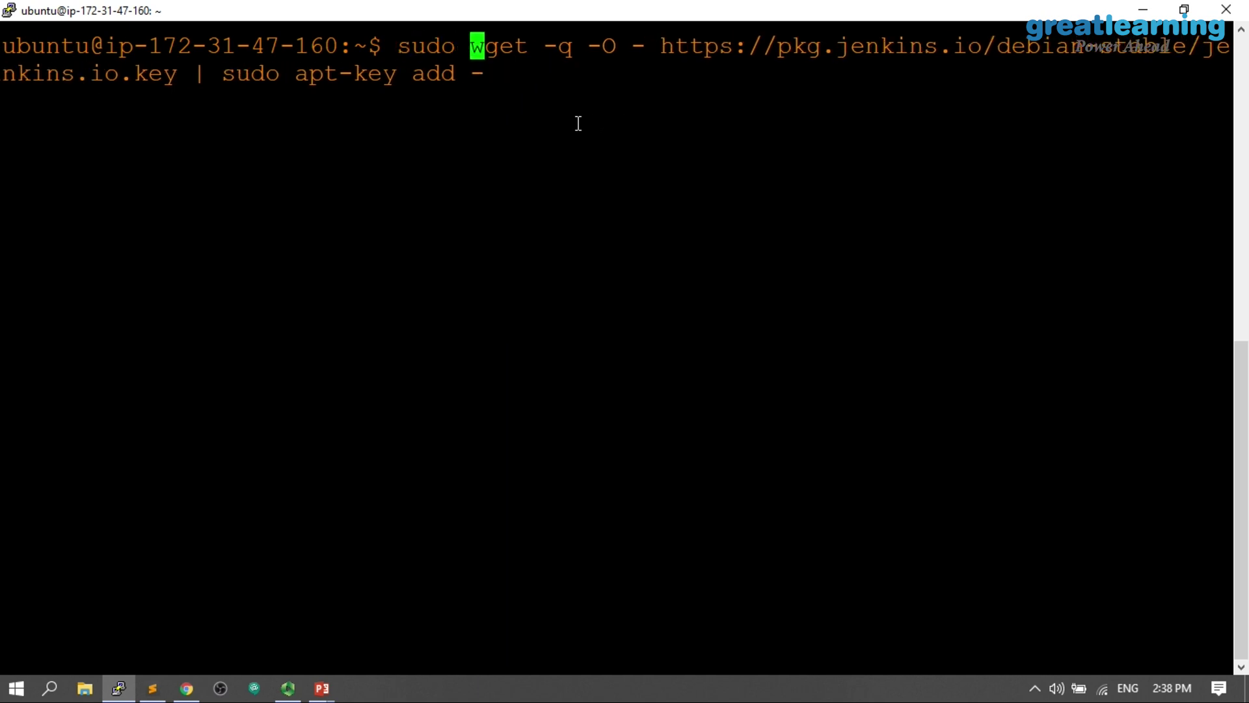
key("End")
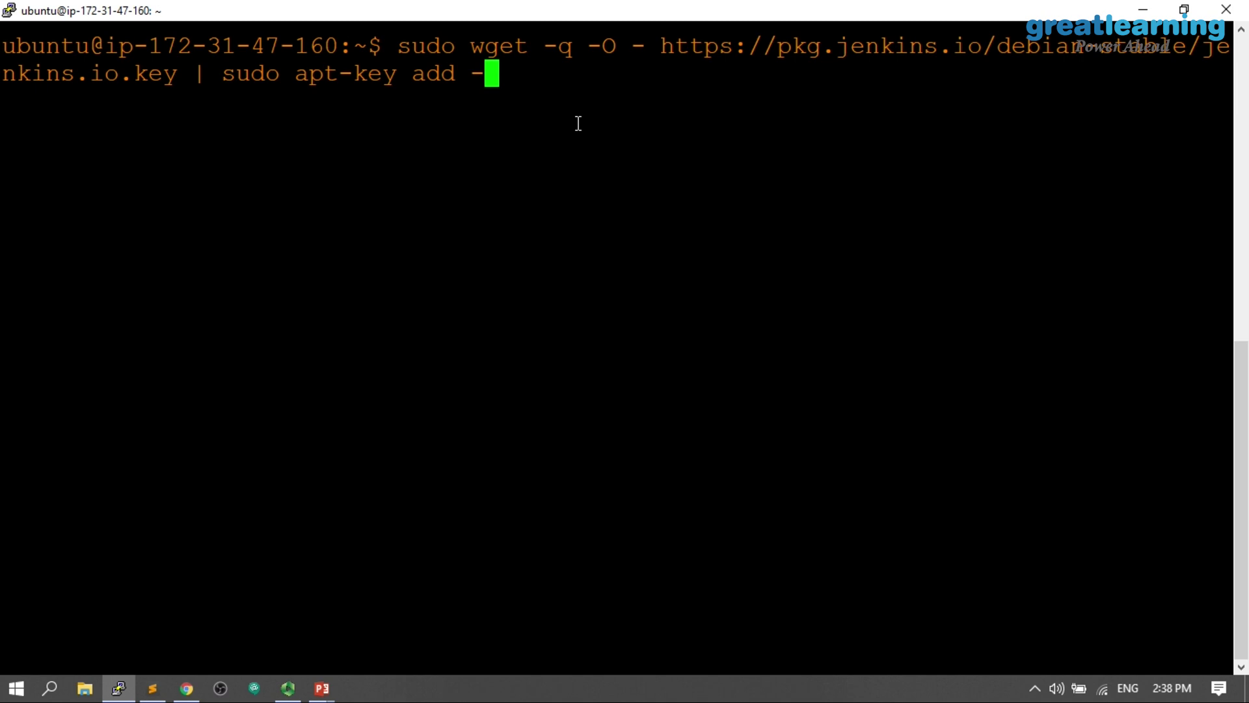
key("Return")
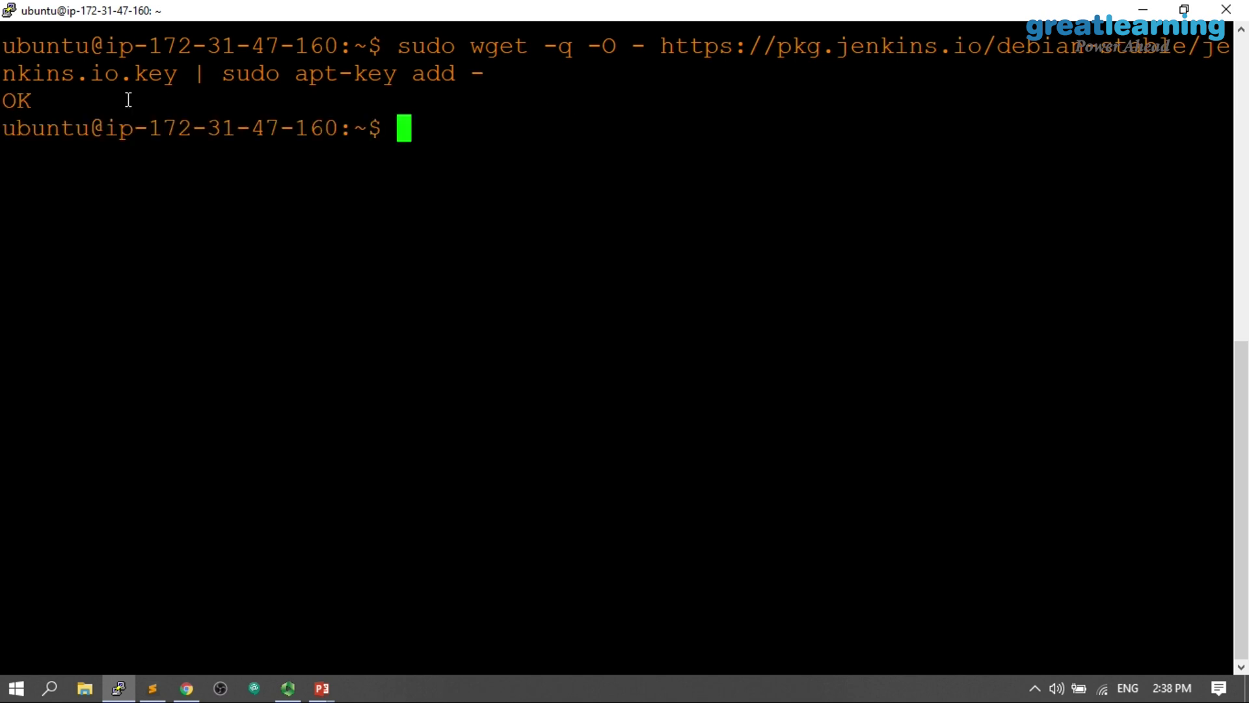
left_click_drag(31, 99, 3, 101)
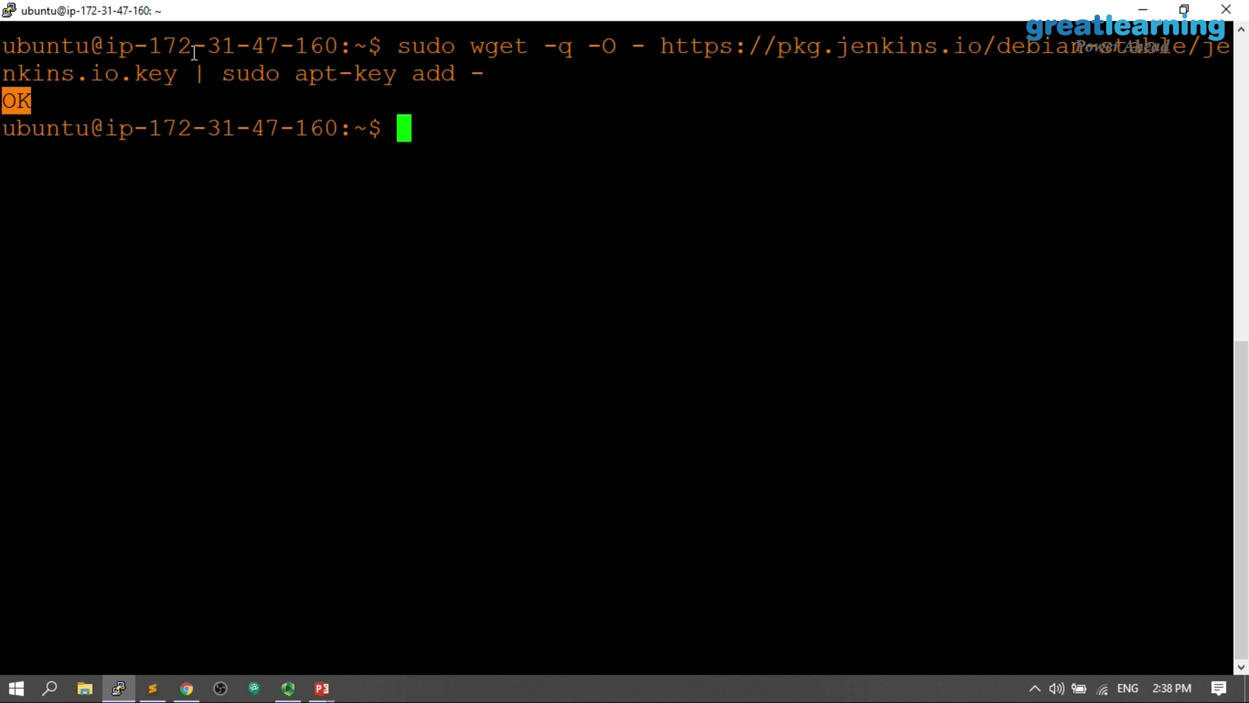
left_click(341, 106)
key("alt+Tab")
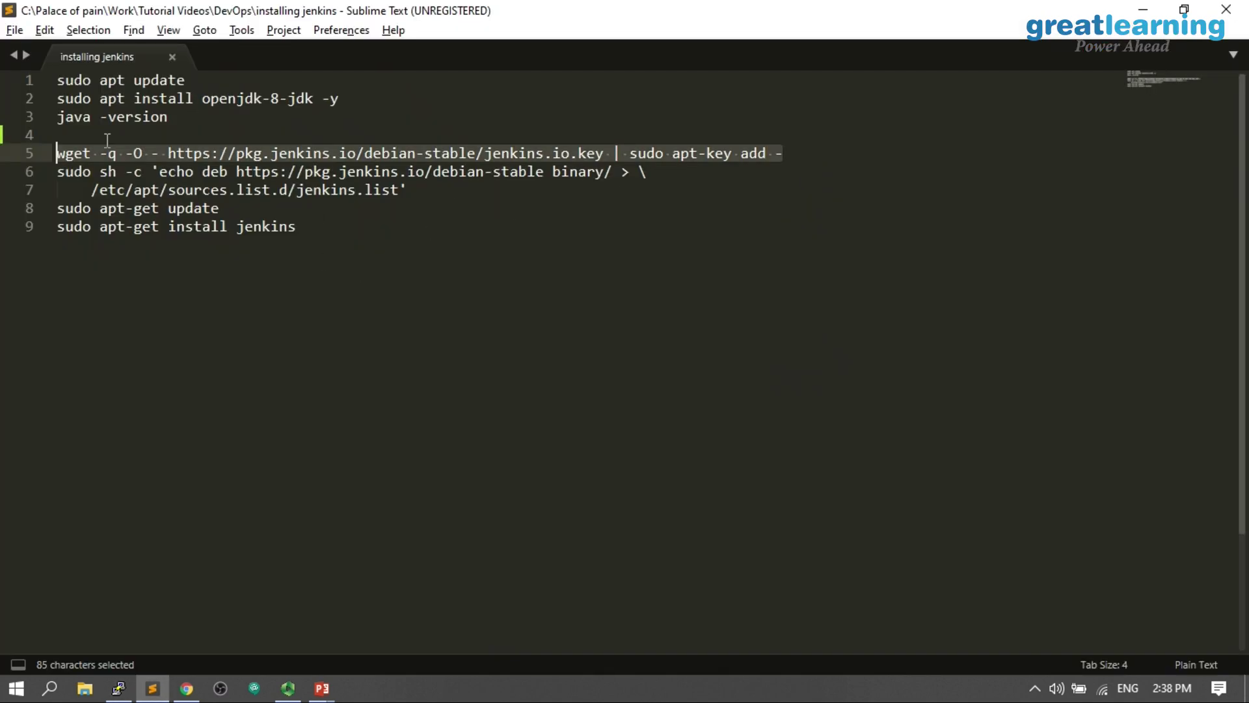
- Paste the two-line Jenkins repository command into PuTTY, then cancel the broken attempt
left_click_drag(64, 168, 408, 189)
key("ctrl+c")
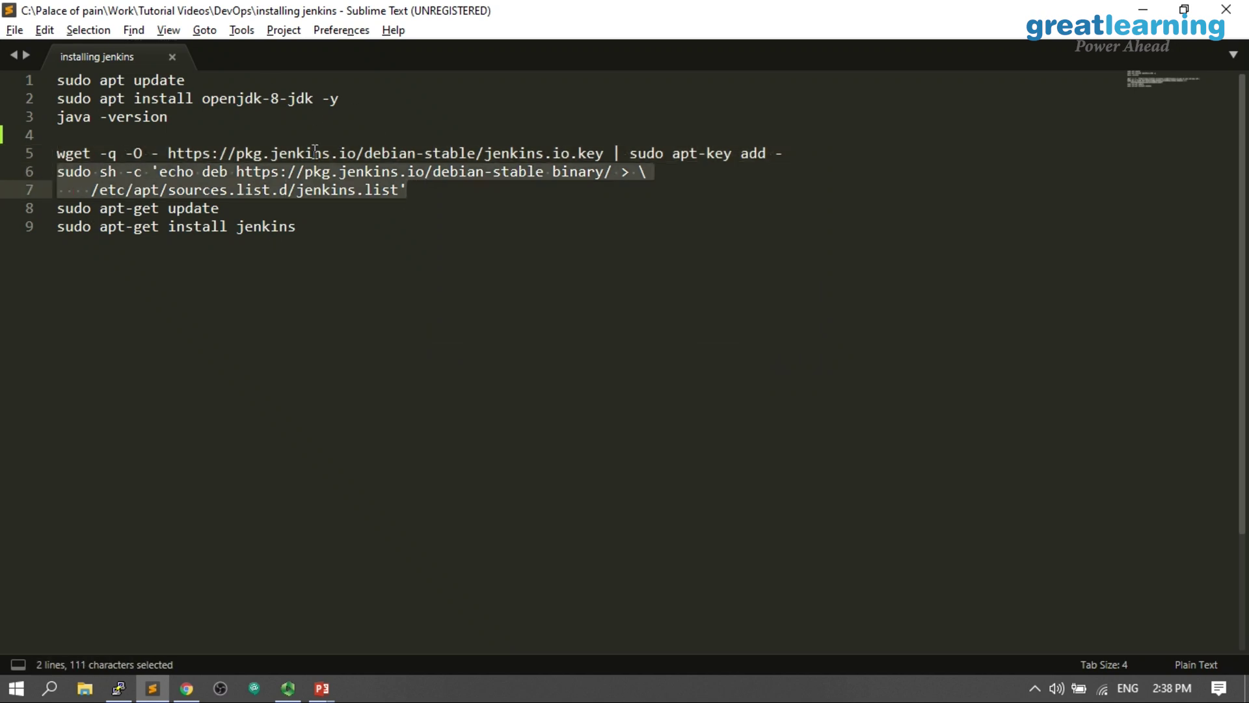
key("alt+Tab")
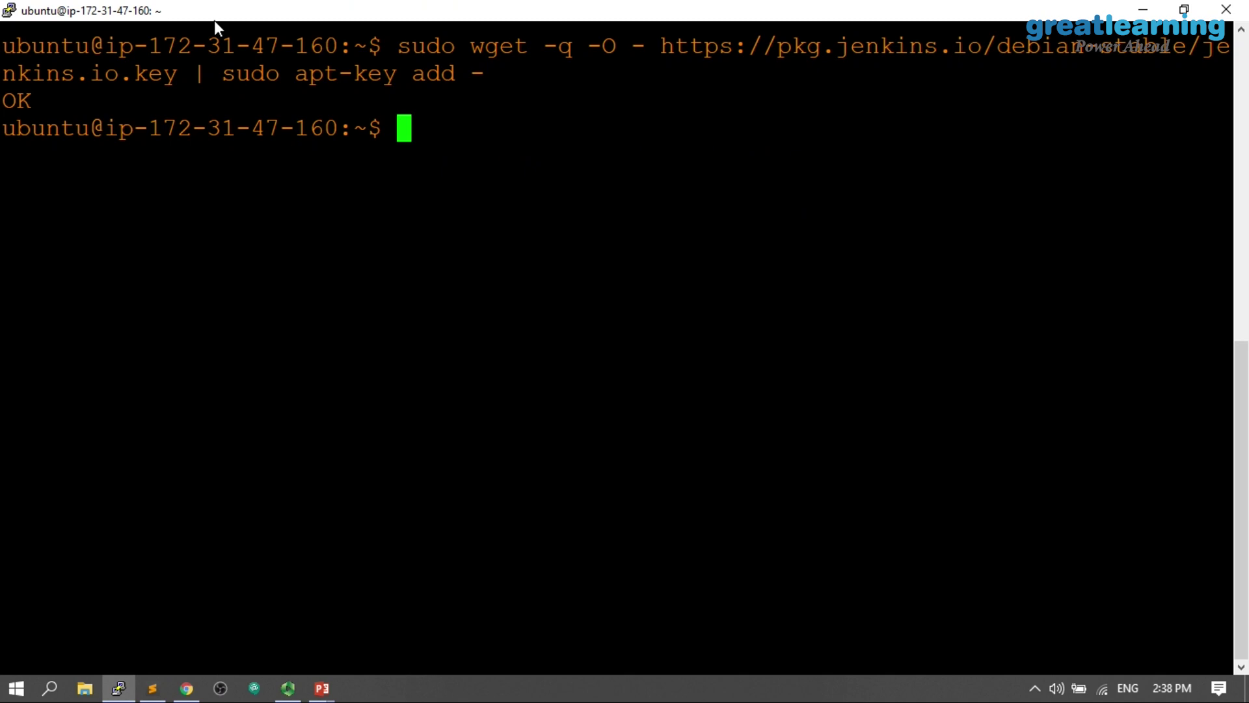
right_click(422, 130)
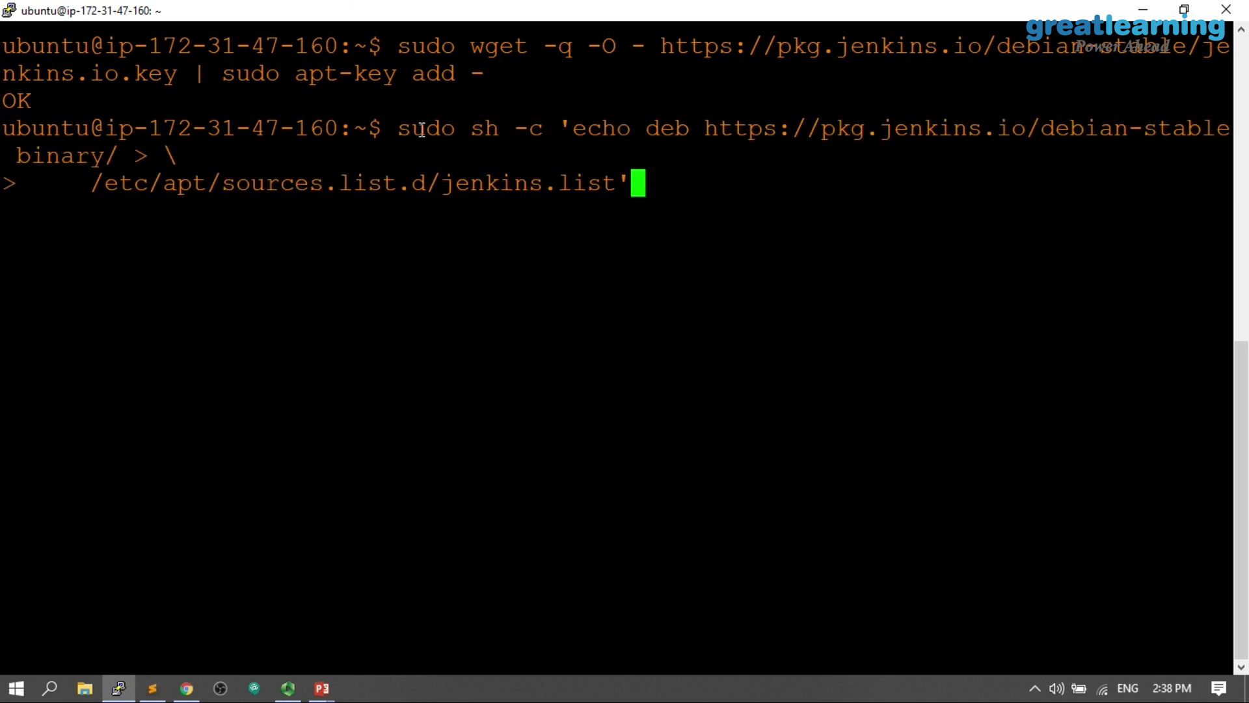
scroll(438, 128, "up", 2)
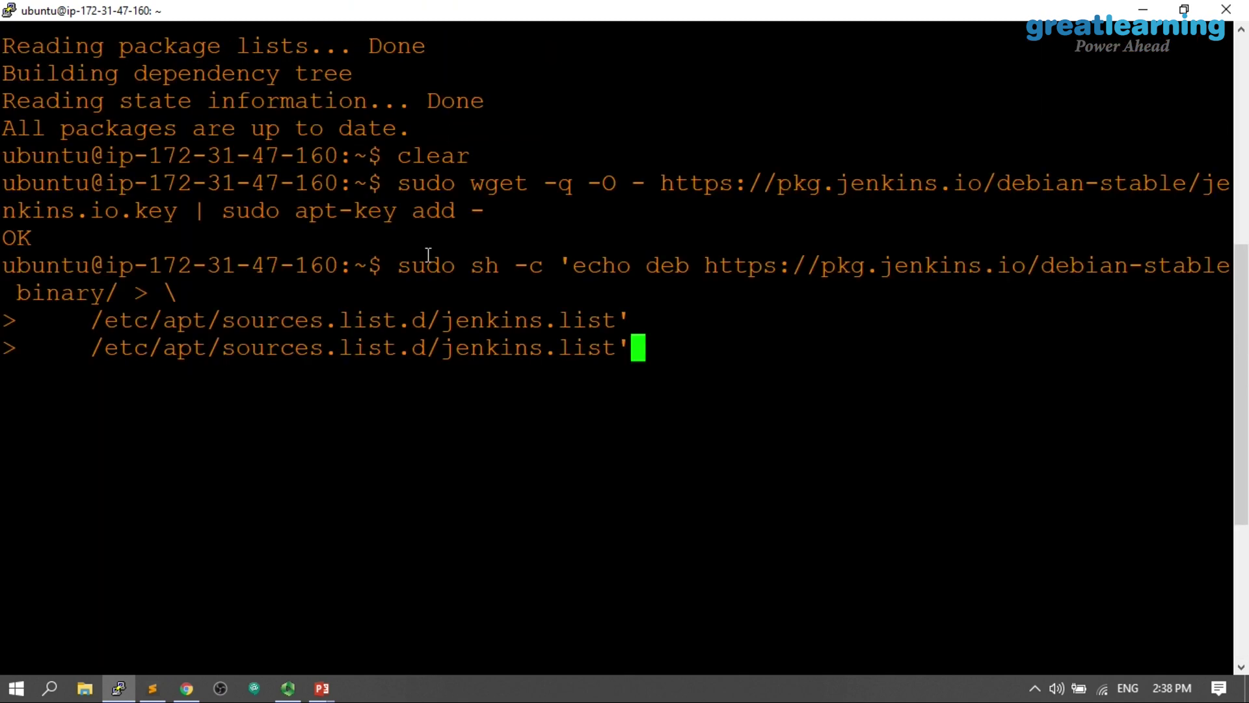
left_click_drag(399, 266, 561, 268)
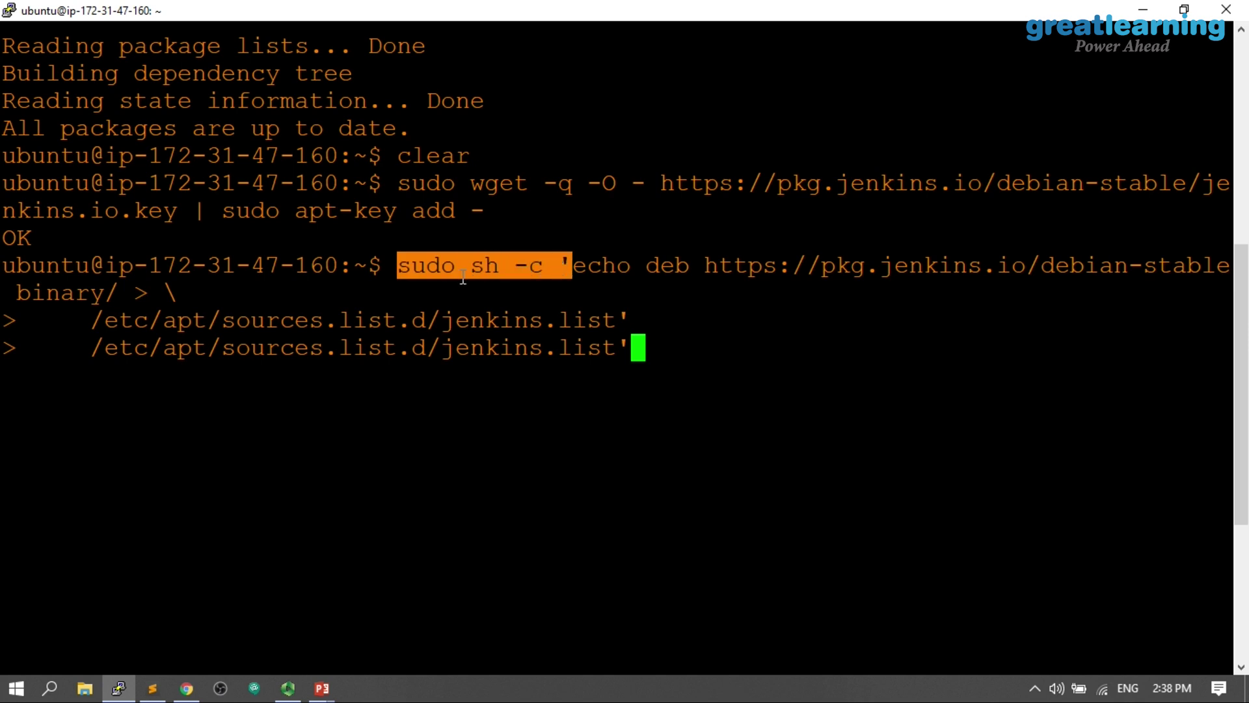
left_click_drag(592, 267, 96, 299)
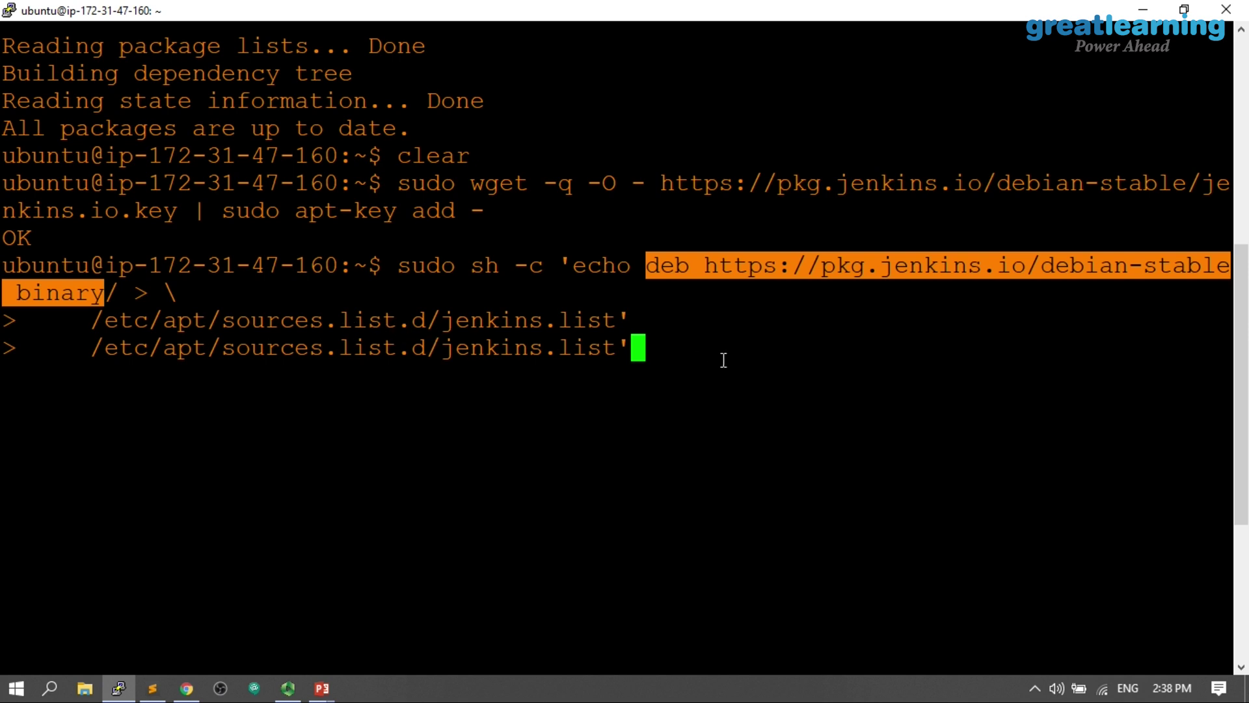
key("ctrl+l")
key("BackSpace")
key("BackSpace")
key("BackSpace")
key("BackSpace")
key("BackSpace")
key("BackSpace")
key("BackSpace")
key("BackSpace")
key("BackSpace")
key("BackSpace")
key("BackSpace")
key("BackSpace")
key("BackSpace")
key("BackSpace")
key("BackSpace")
key("BackSpace")
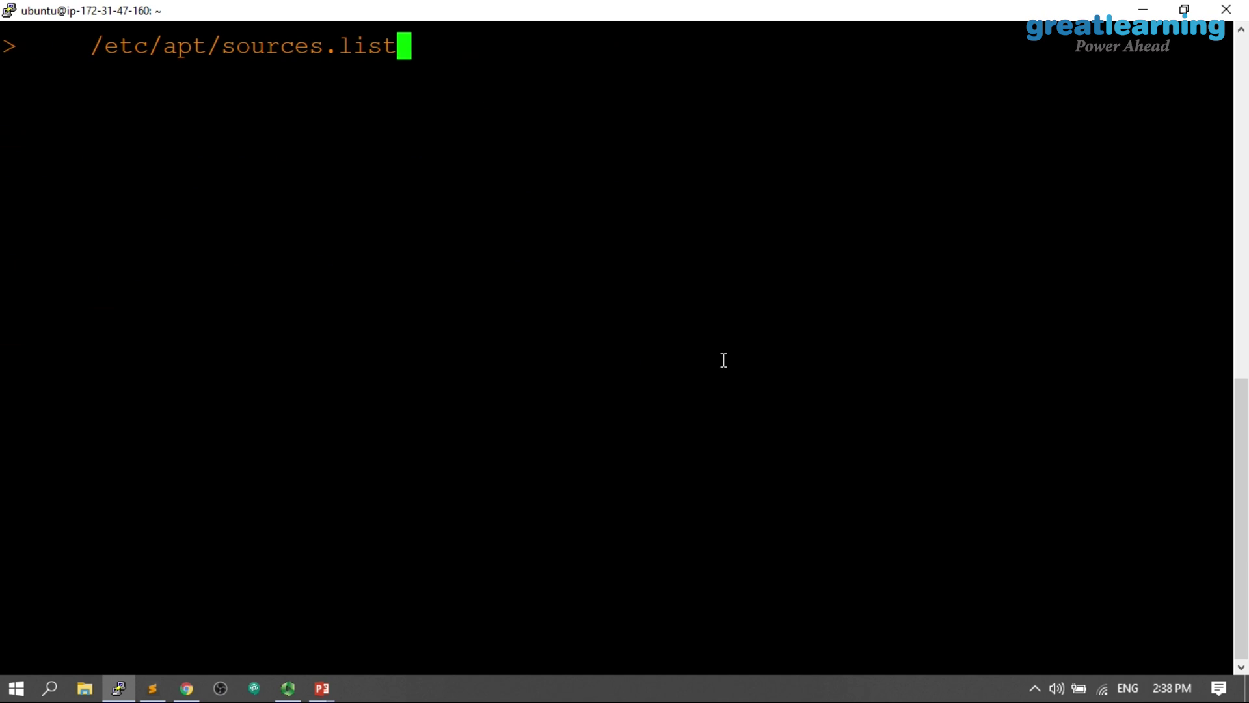
key("BackSpace")
key("BackSpace")
key("BackSpace")
key("BackSpace")
key("BackSpace")
key("BackSpace")
key("BackSpace")
key("BackSpace")
key("BackSpace")
key("BackSpace")
key("BackSpace")
key("BackSpace")
key("BackSpace")
key("BackSpace")
key("BackSpace")
key("BackSpace")
key("BackSpace")
key("BackSpace")
key("BackSpace")
key("BackSpace")
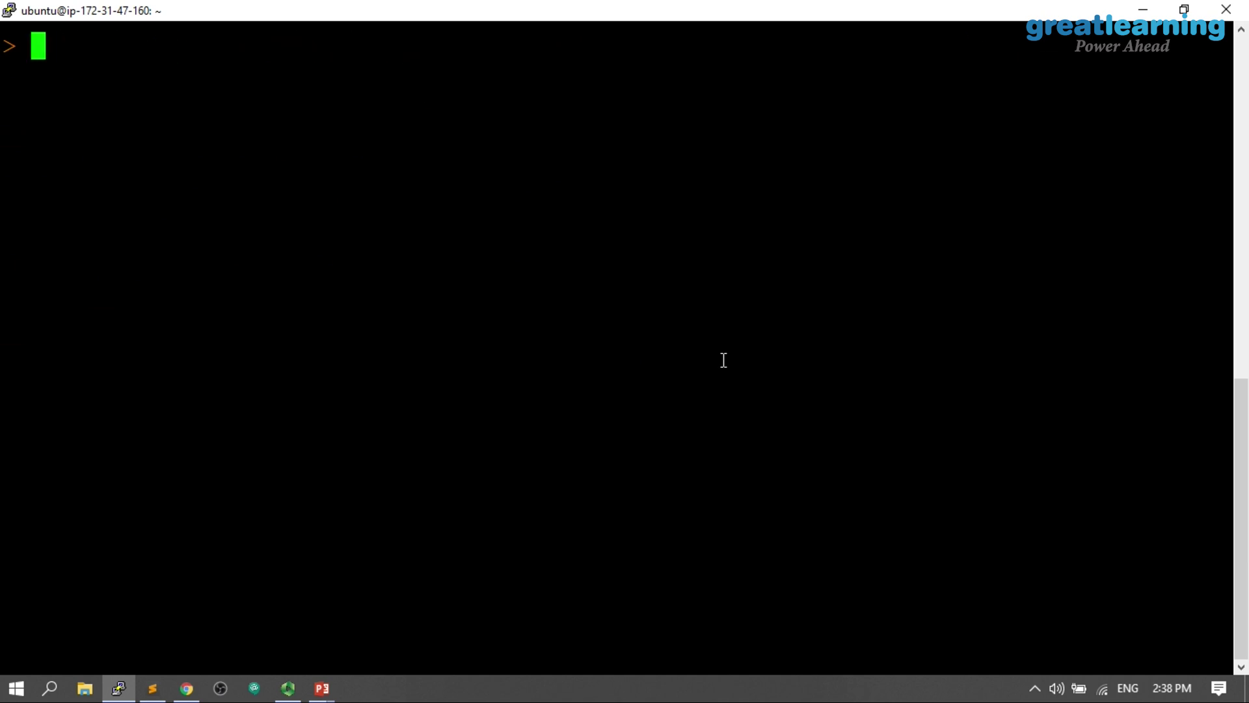
scroll(723, 360, "up", 4)
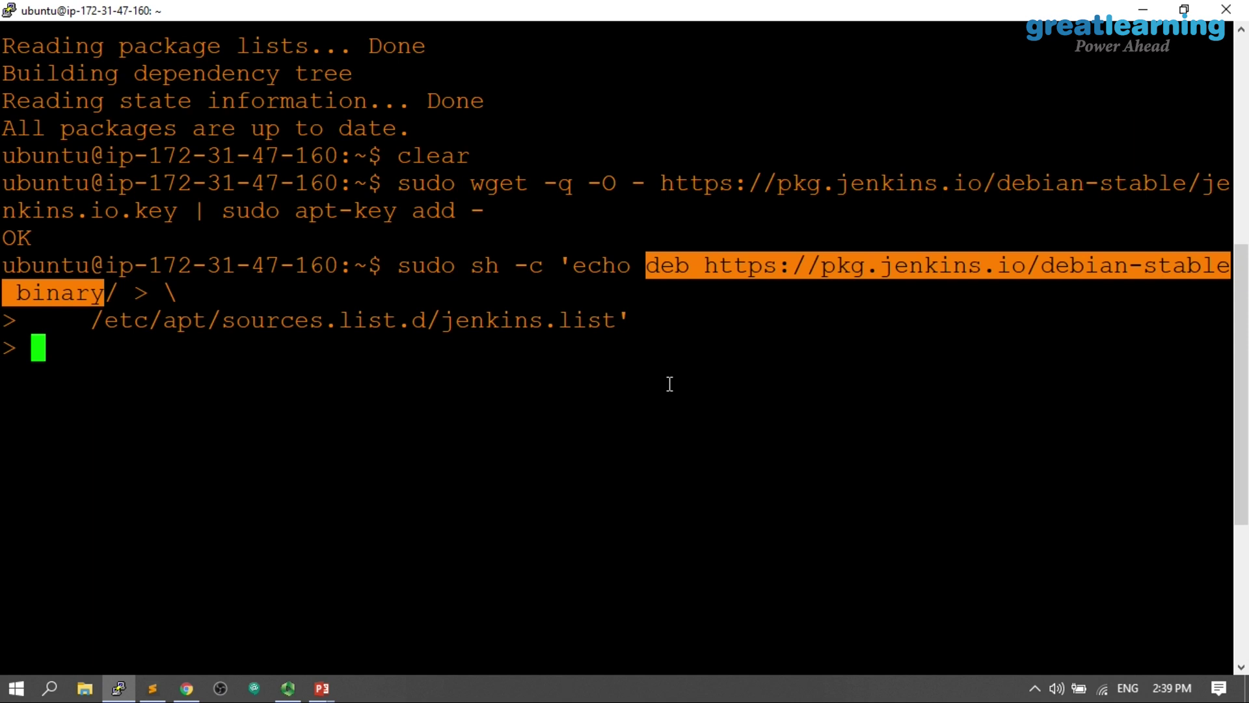
scroll(669, 383, "down", 4)
key("ctrl+c")
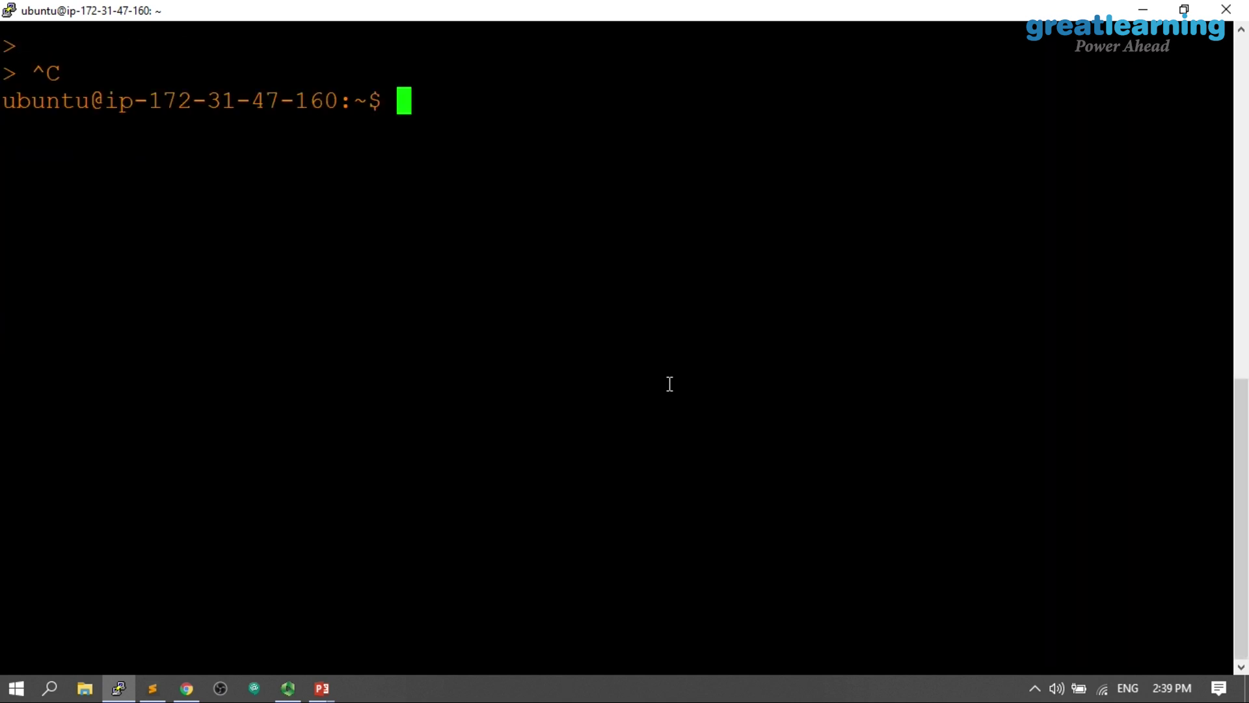
- Re-paste and run the command writing the debian-stable repo to /etc/apt/sources.list.d/jenkins.list
key("alt+Tab")
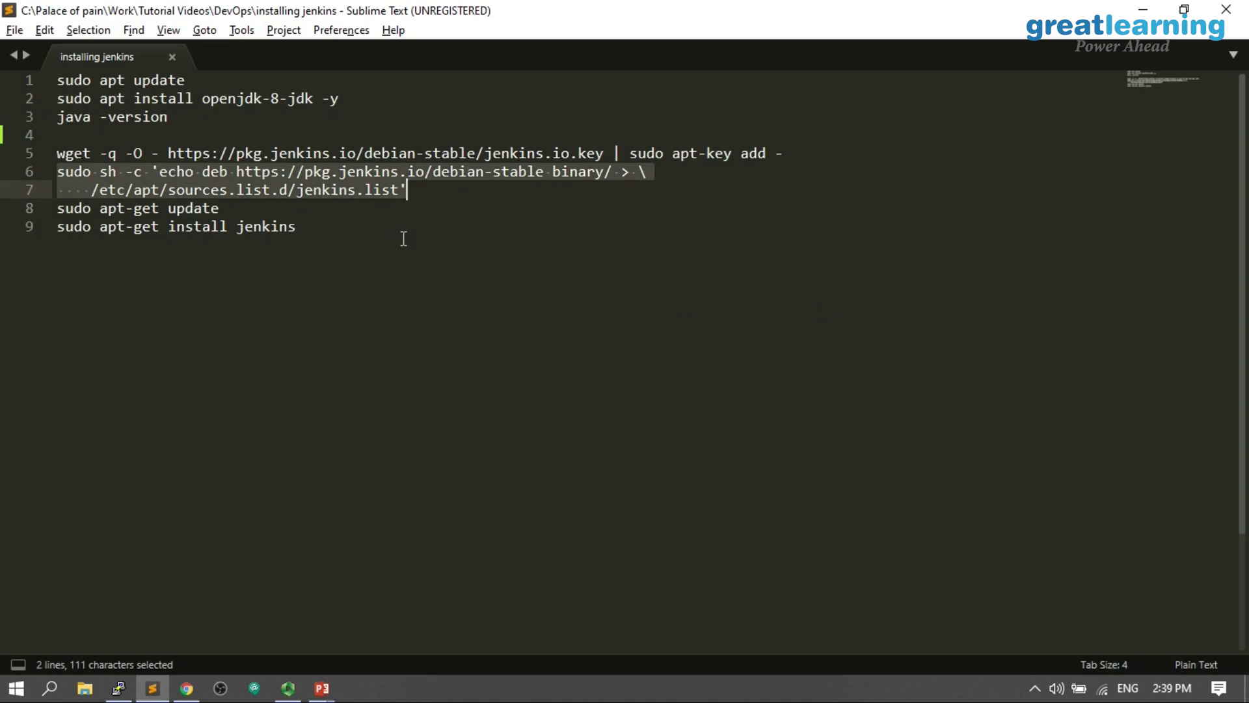
key("alt+Tab")
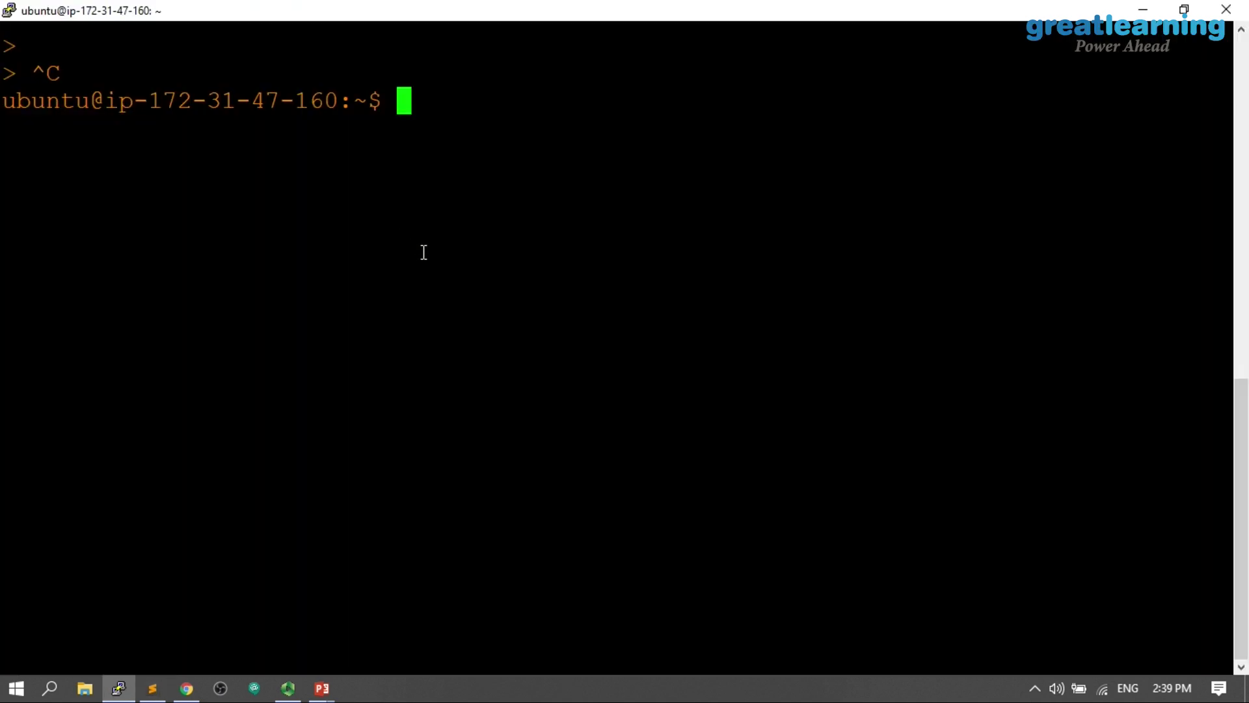
key("ctrl+l")
right_click(424, 253)
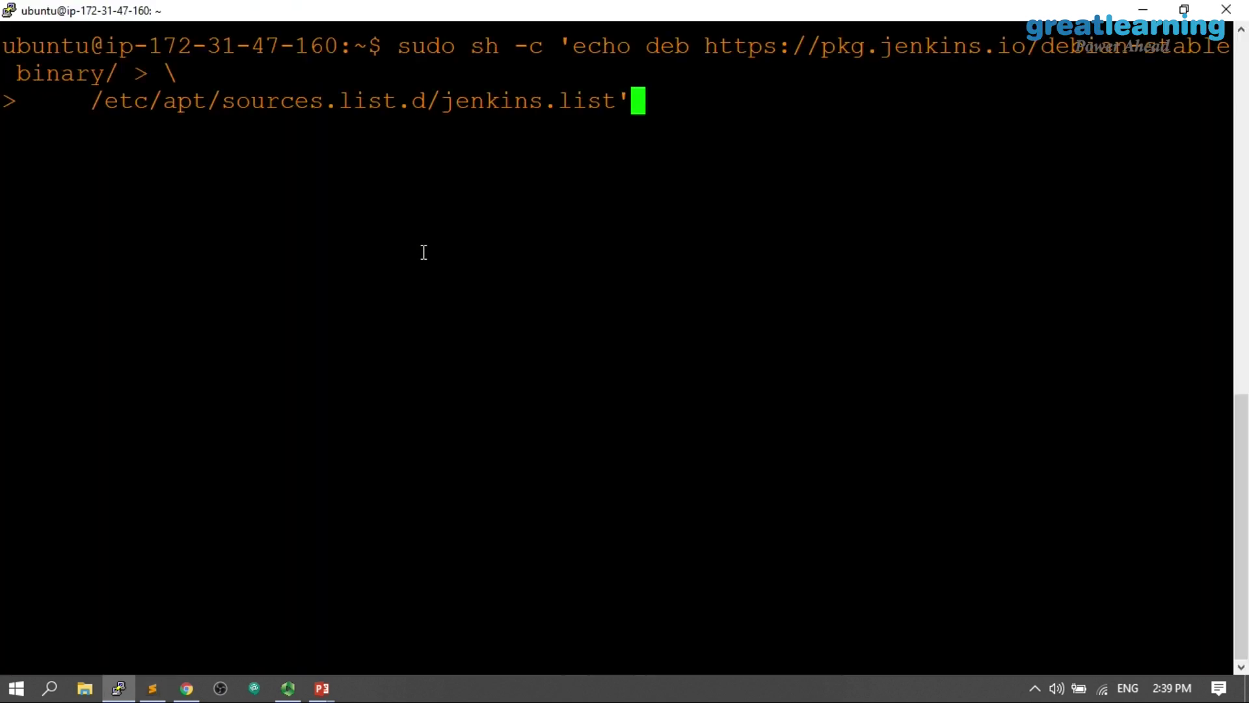
key("Return")
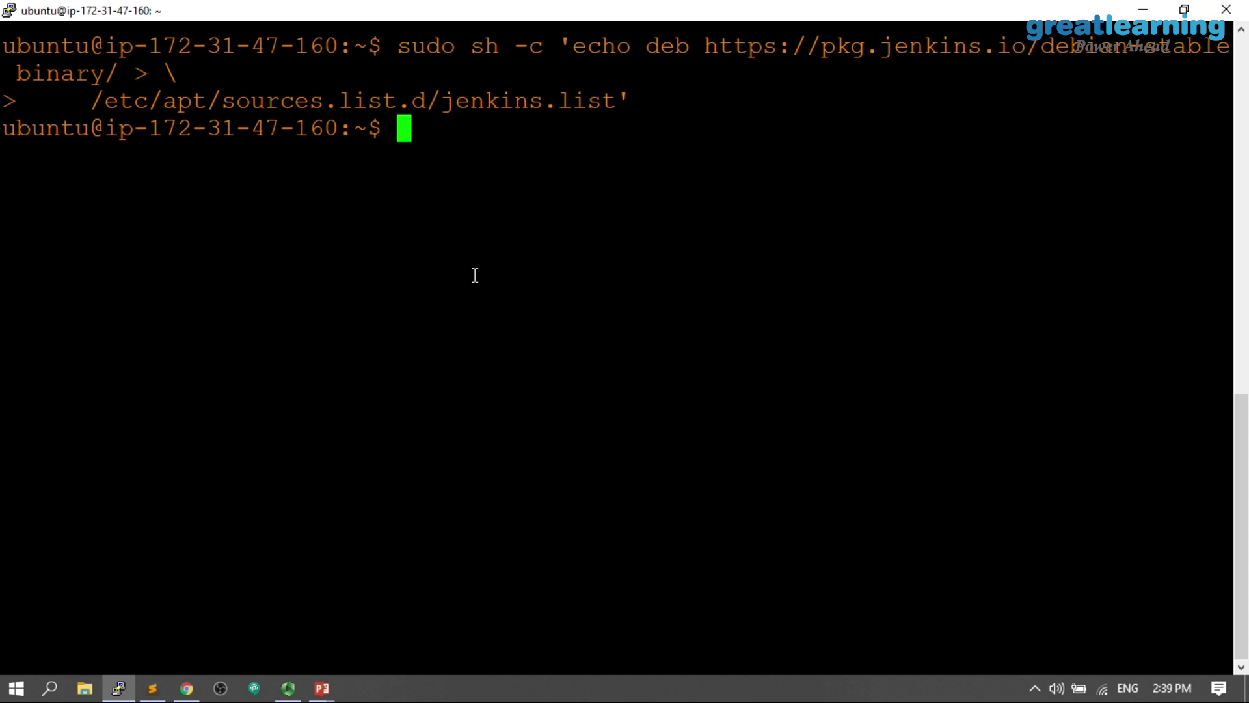
type("sudo apt update")
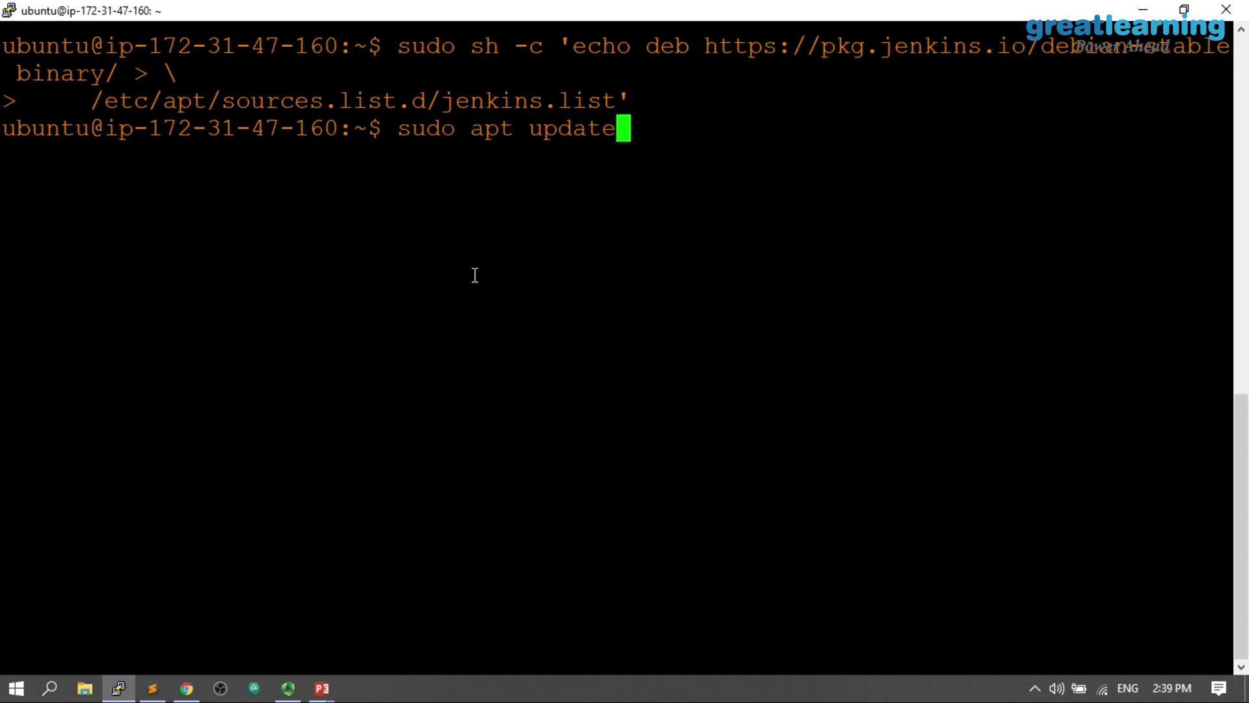
- Run sudo apt update and check that the Jenkins debian-stable repository appears in the output
key("ctrl+l")
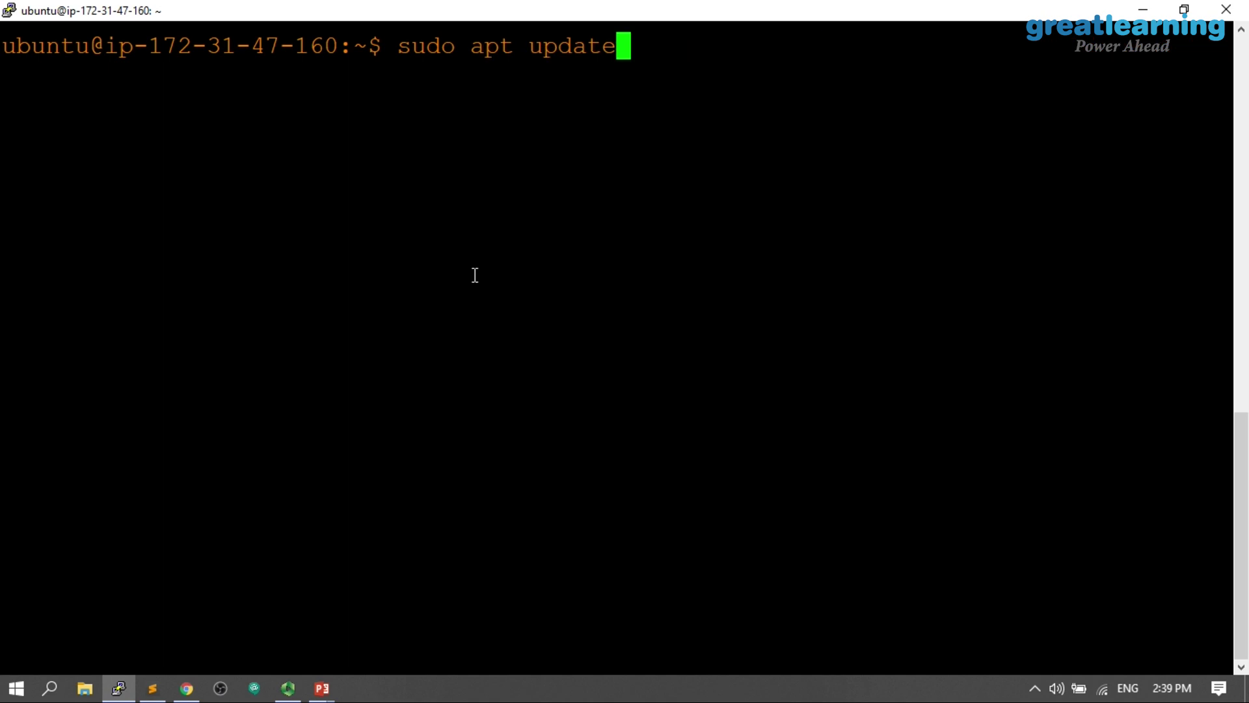
key("Return")
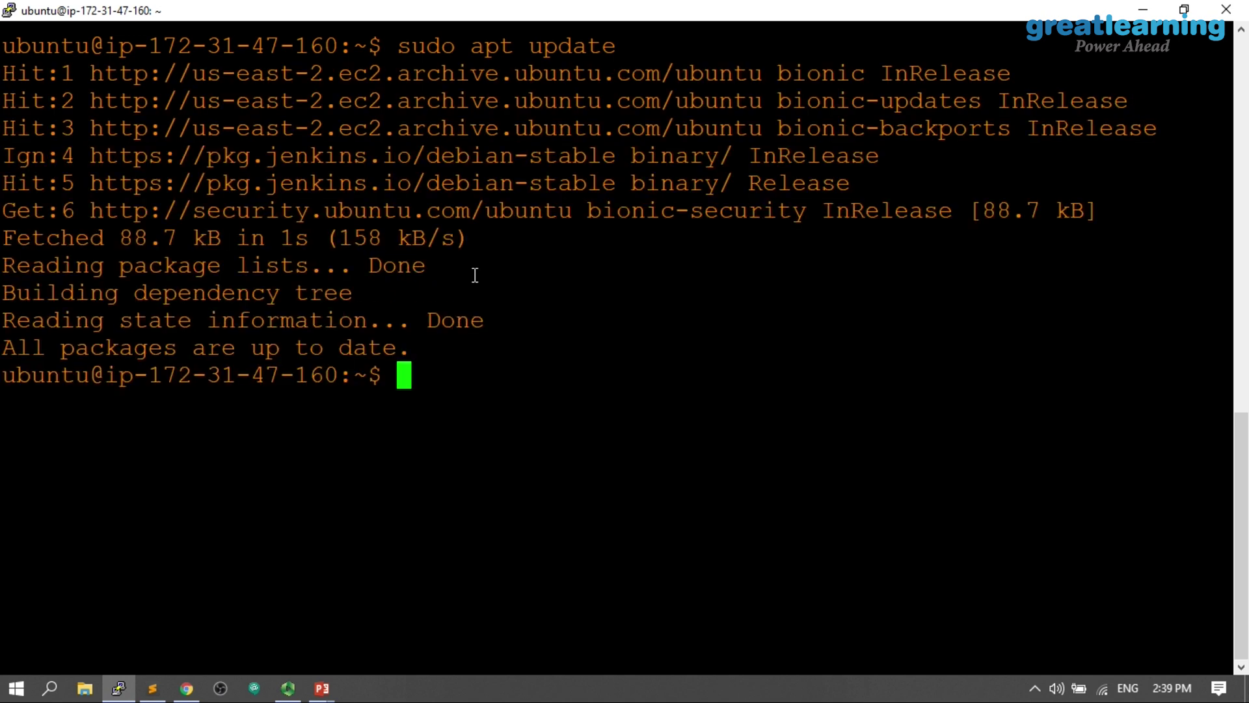
left_click_drag(168, 156, 734, 156)
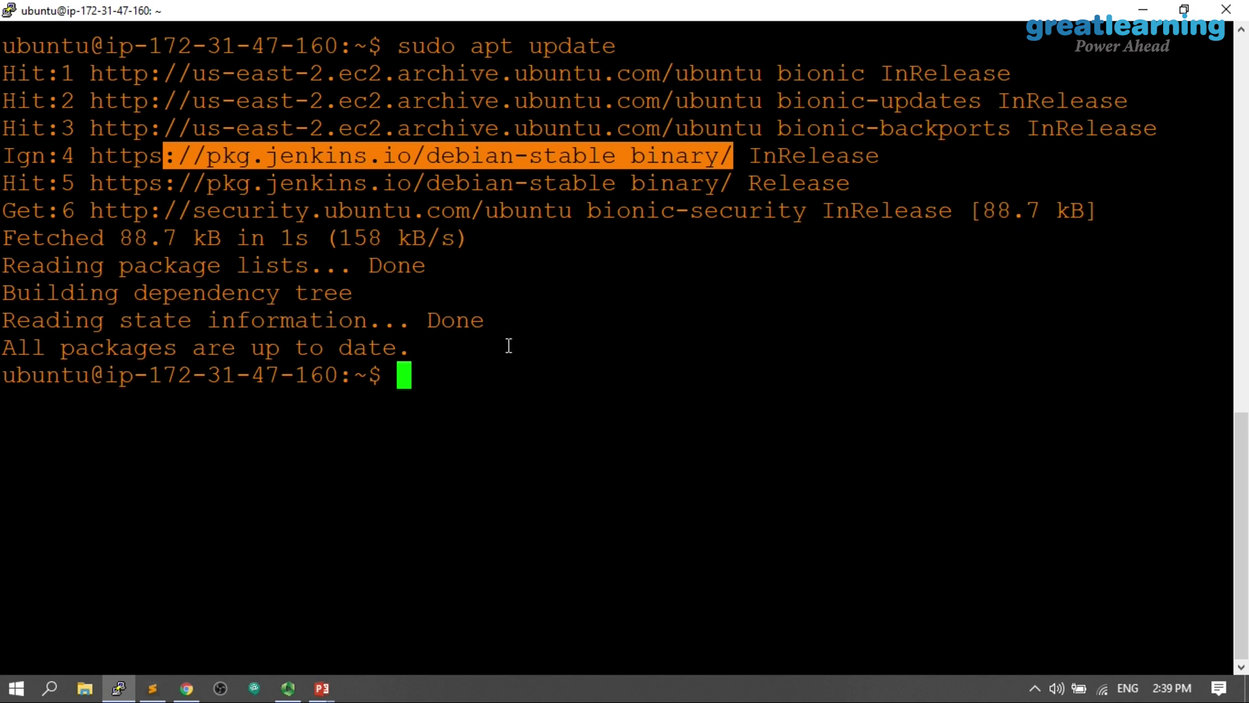
- Look up the Jenkins install command in the notes and enter sudo apt install jenkins
key("alt+Tab")
left_click_drag(305, 227, 44, 233)
key("alt+Tab")
type("sudo a")
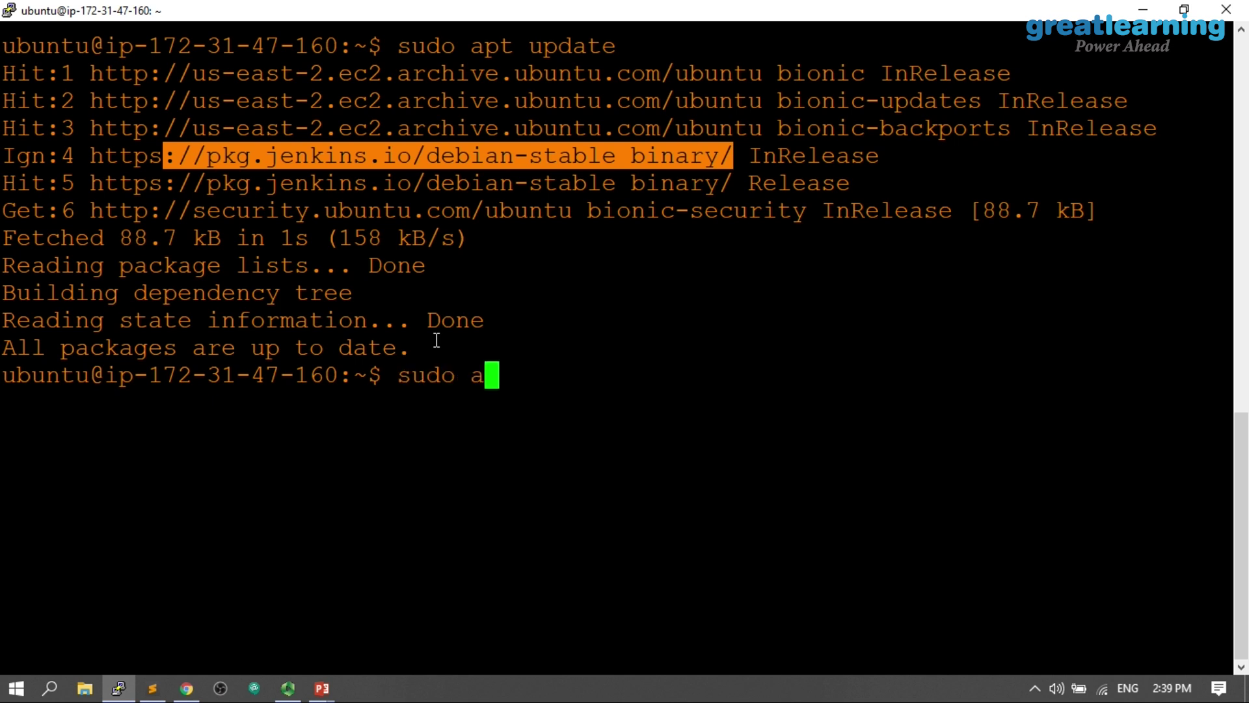
type("pt install ")
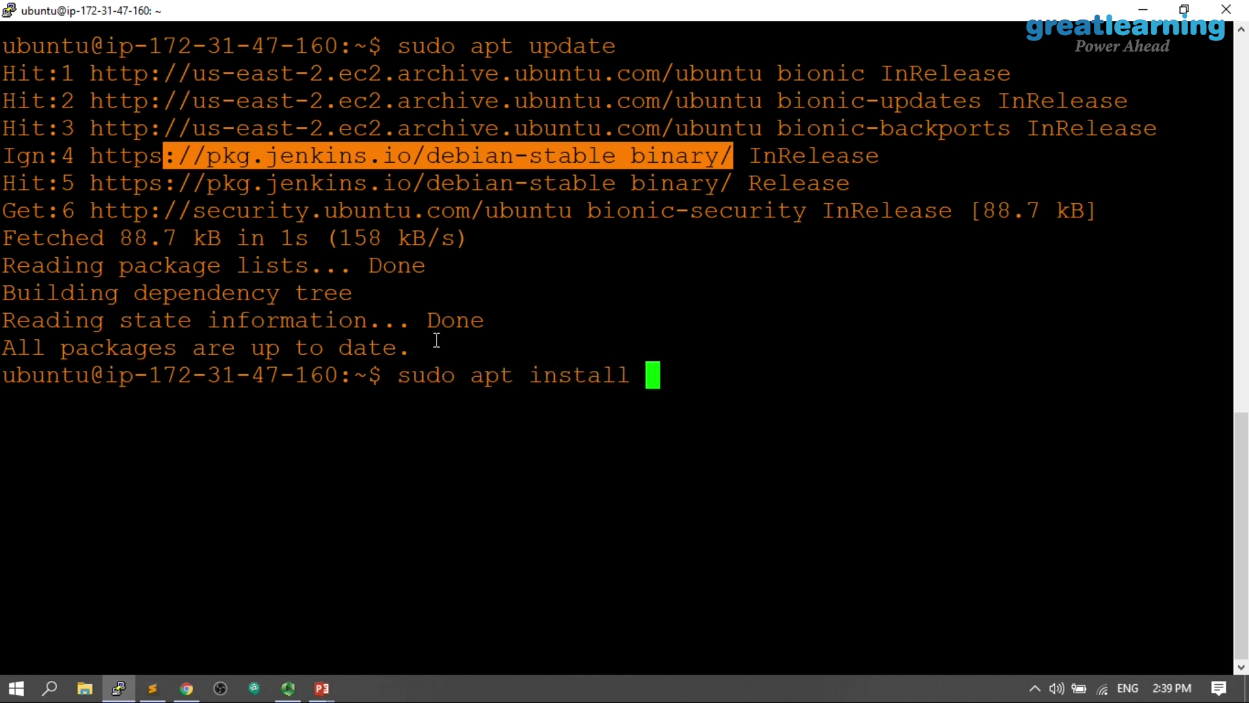
type("jenkins")
- Install Jenkins 2.235.5 and its daemon dependency, confirming the prompt with y
key("ctrl+l")
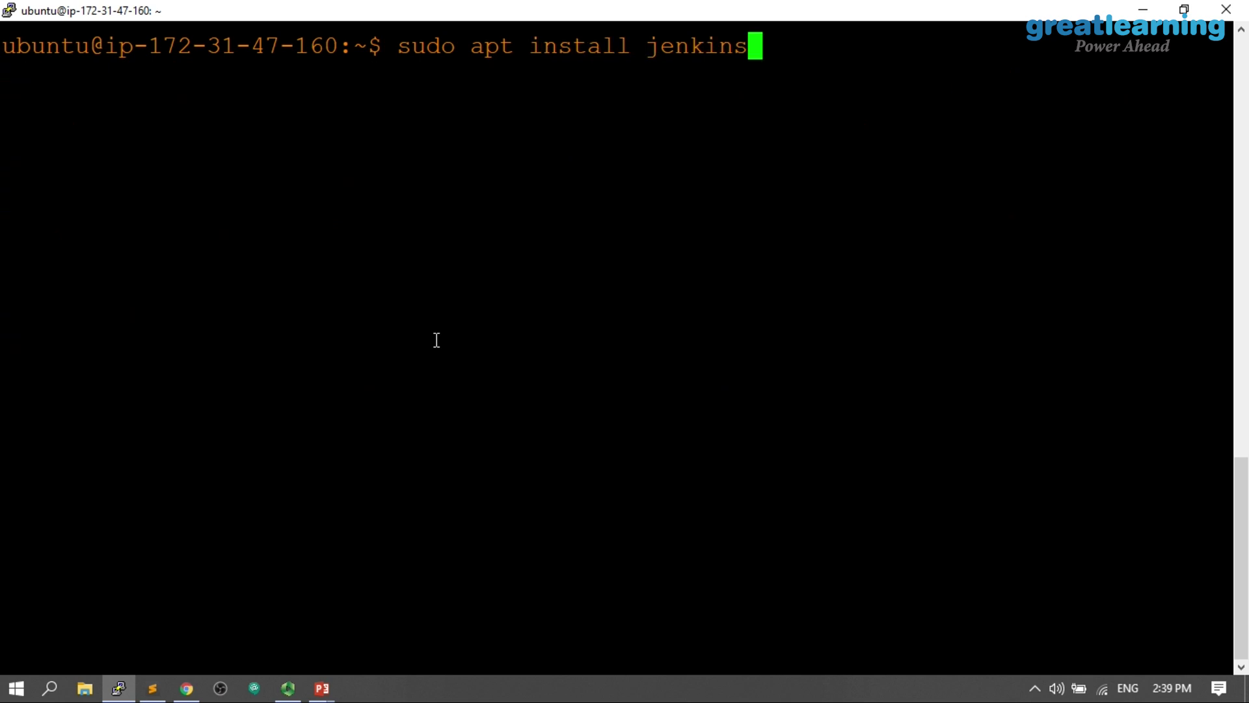
key("Return")
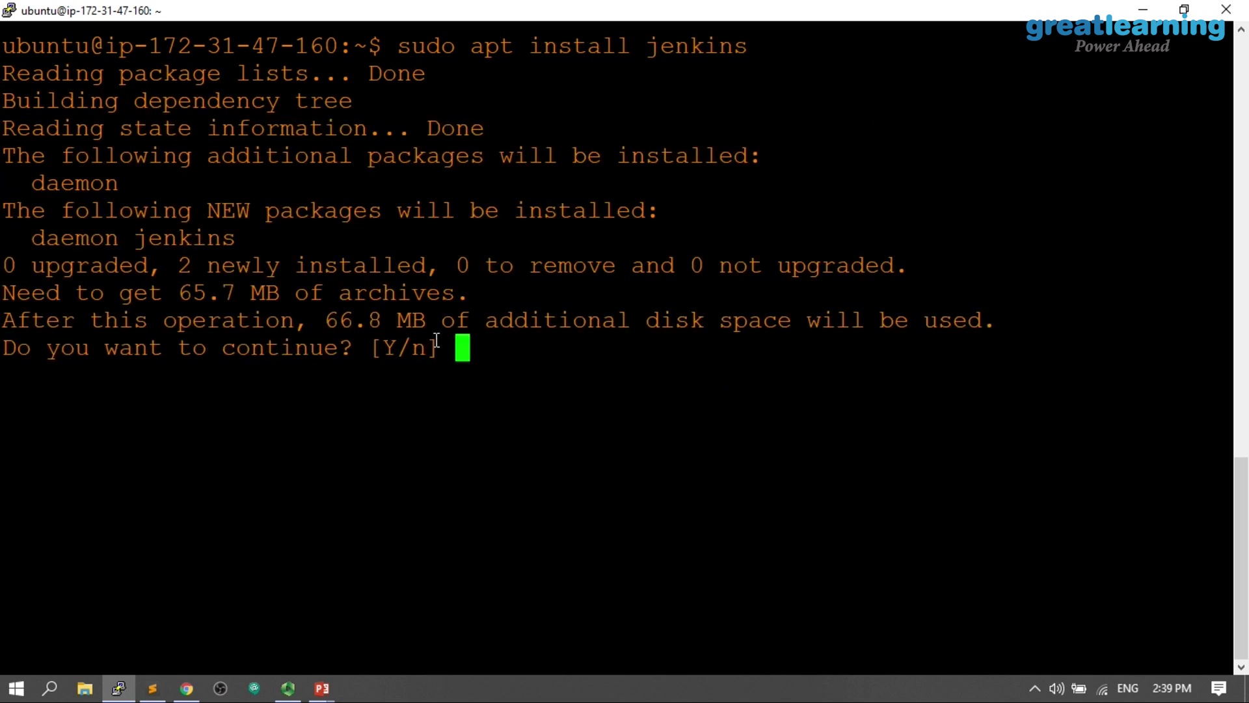
type("y")
key("Return")
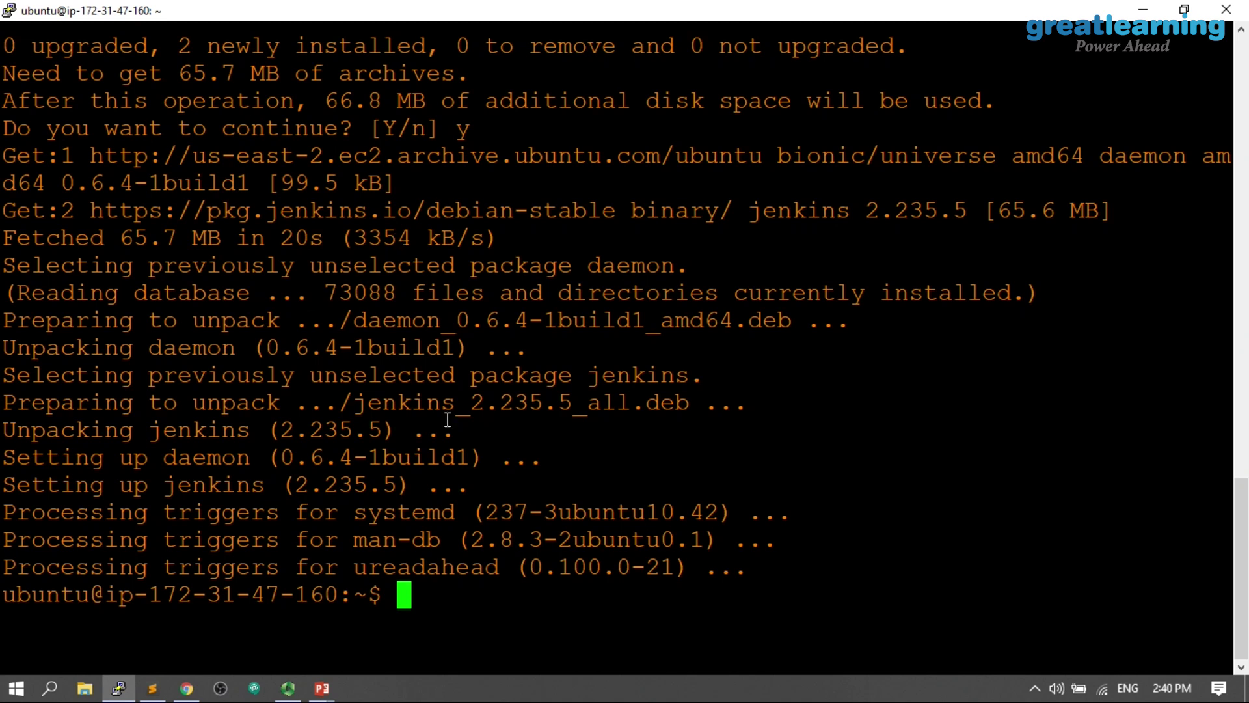
key("alt+Tab")
key("Tab")
key("Tab")
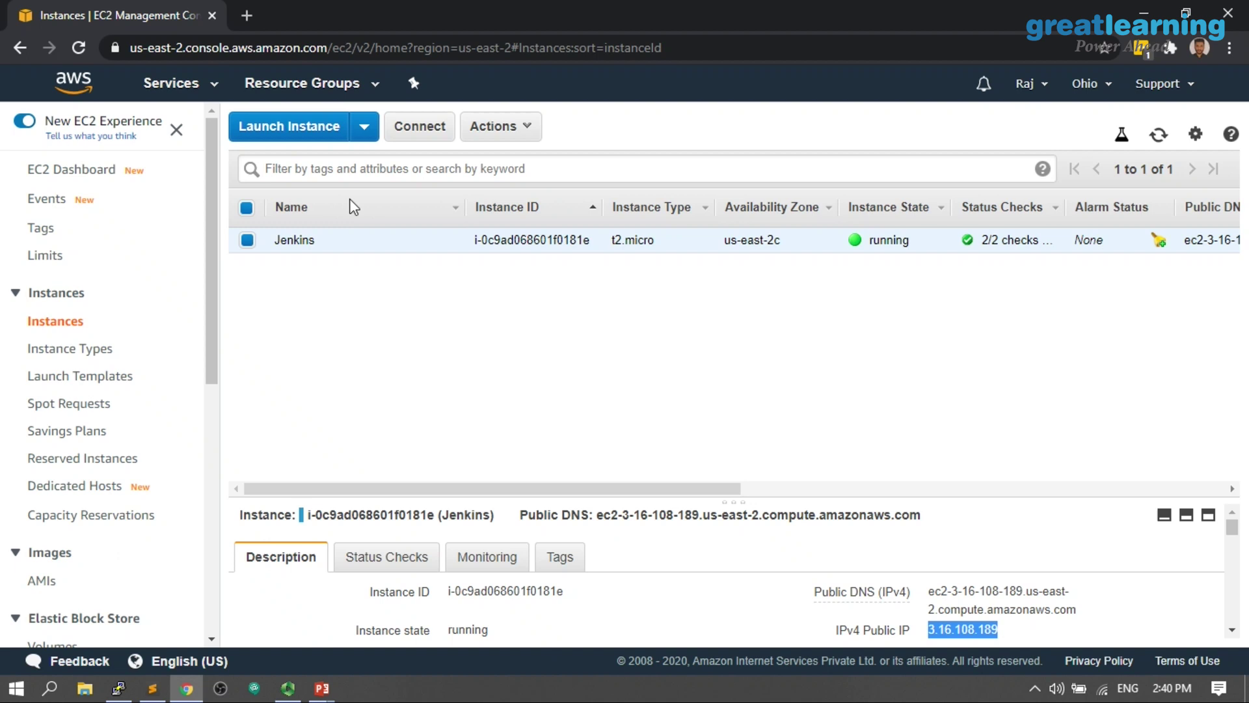
- Load Jenkins in a new tab at the instance's public IPv4 address on port 8080
left_click(1015, 633)
left_click(247, 15)
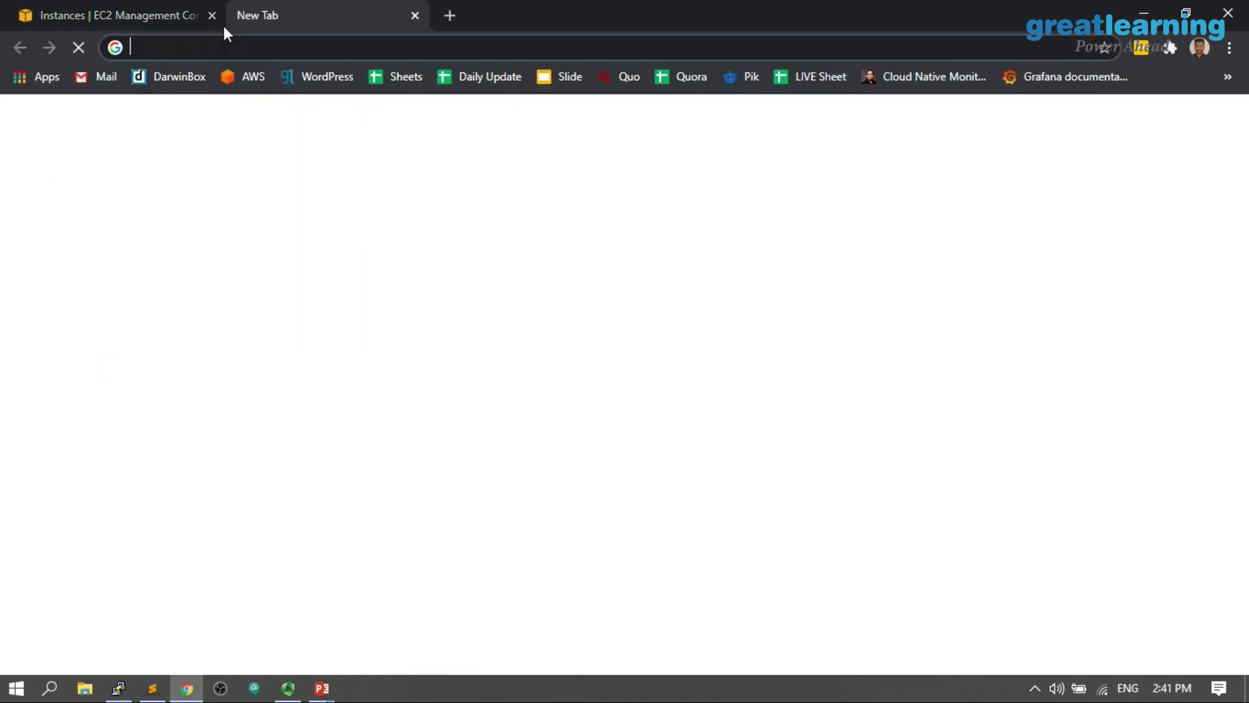
key("ctrl+v")
type(":8")
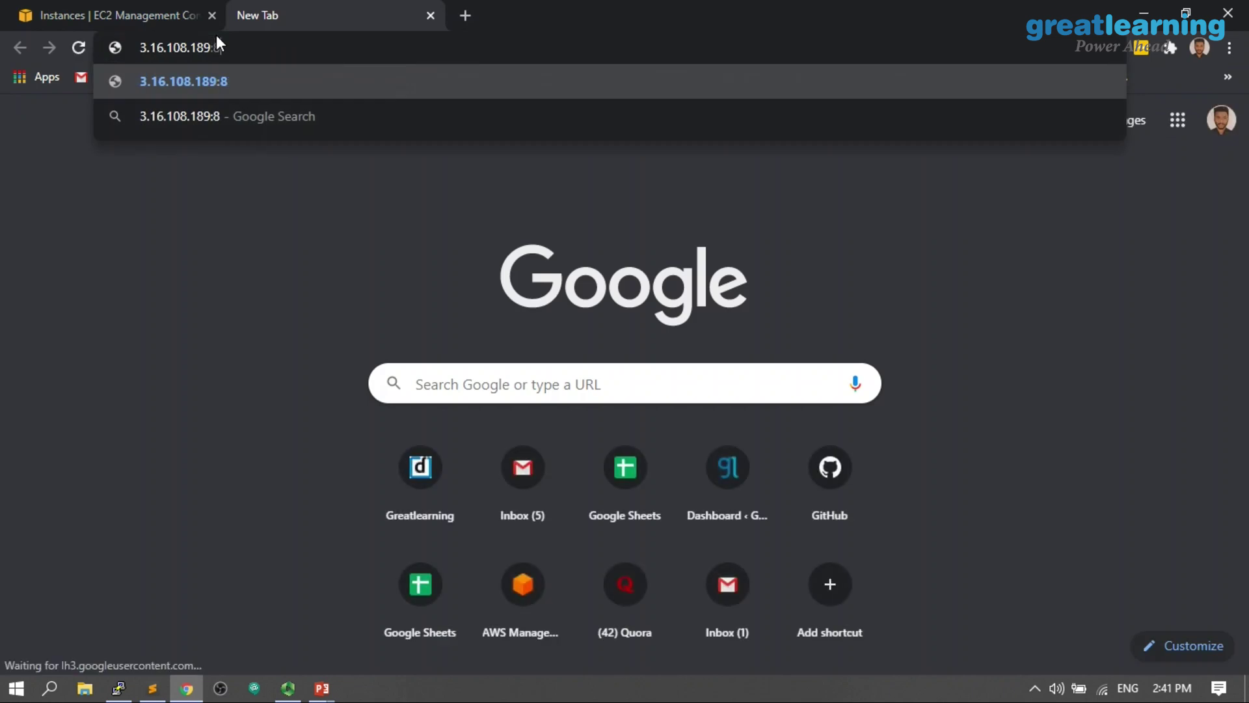
type("080")
key("Return")
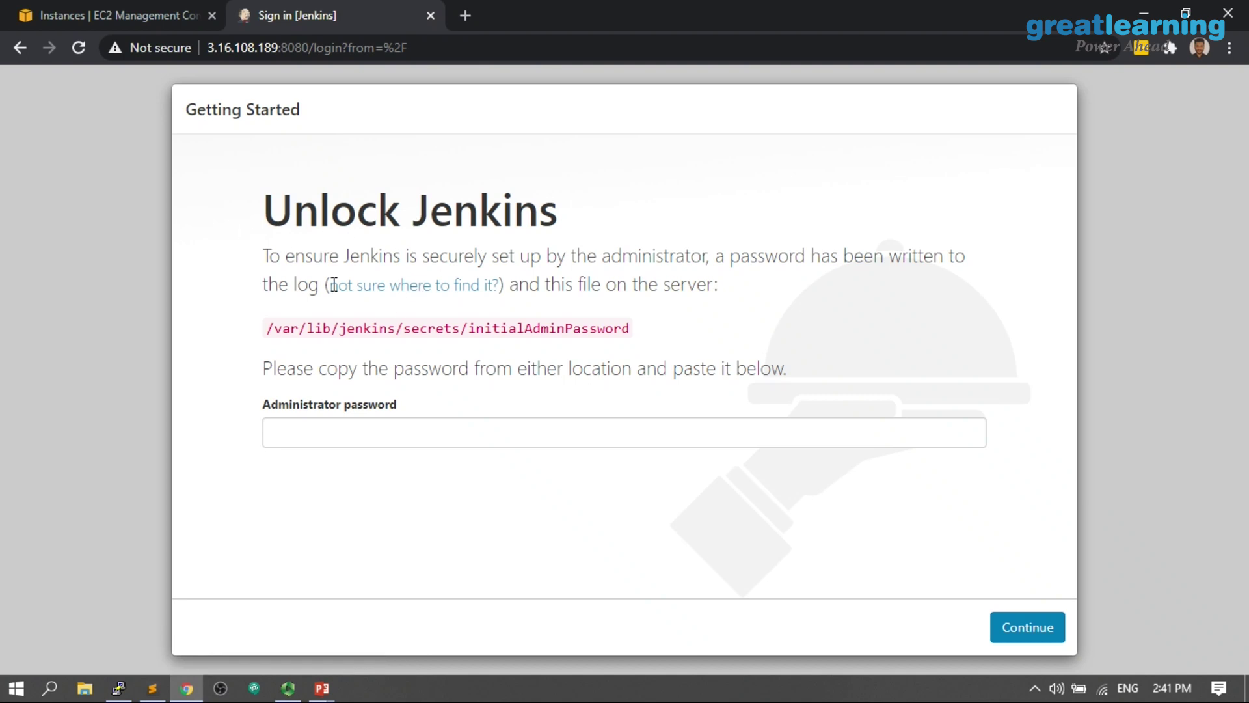
- Select the /var/lib/jenkins/secrets/initialAdminPassword path on the Unlock Jenkins page
left_click_drag(263, 208, 572, 218)
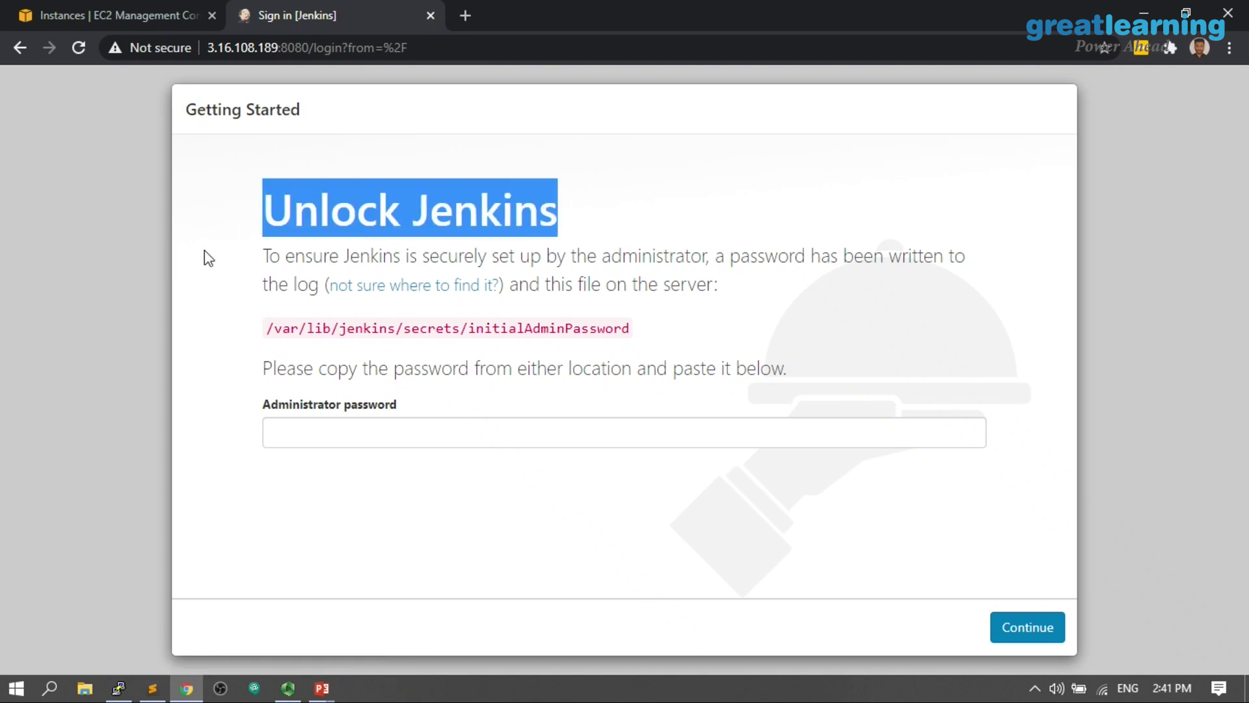
left_click_drag(267, 255, 319, 286)
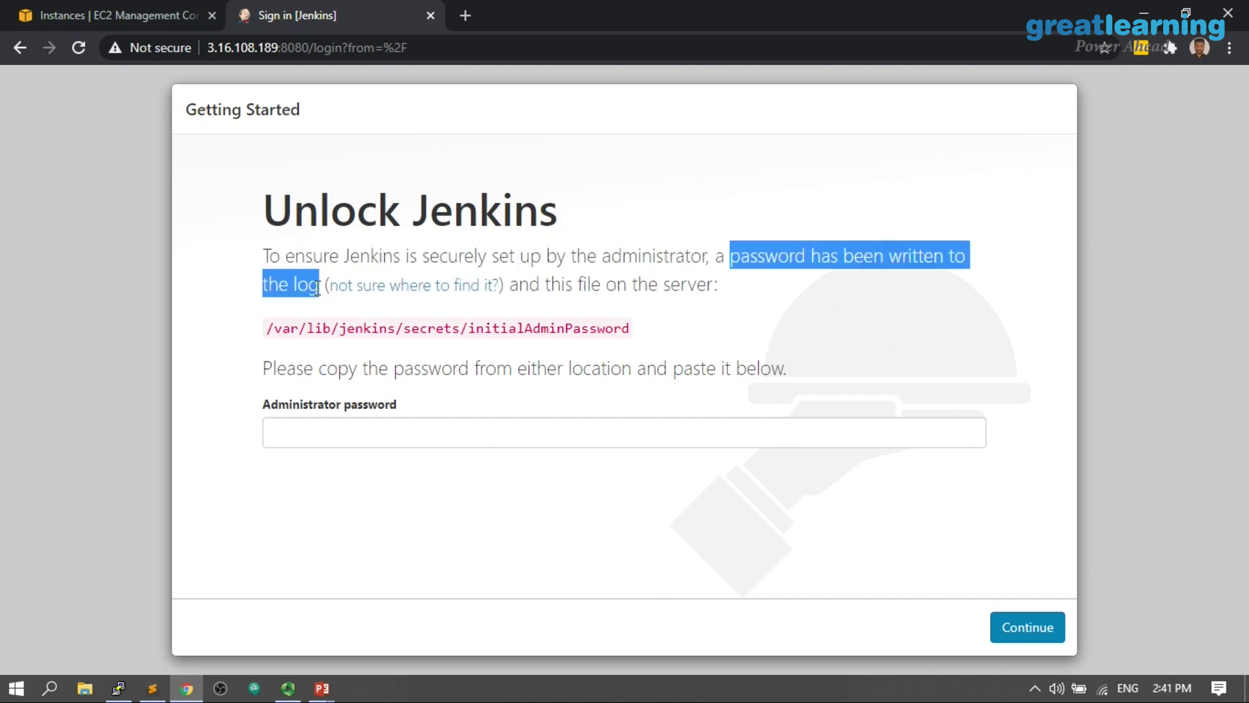
left_click(607, 251)
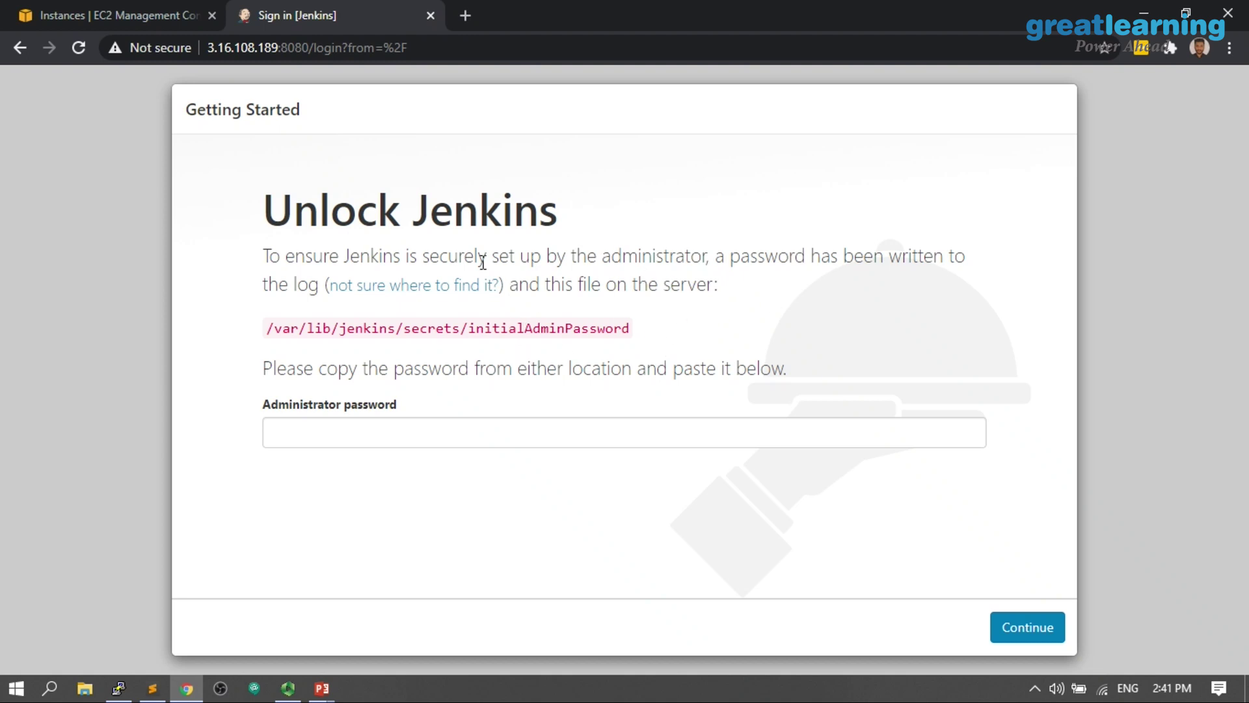
left_click_drag(265, 329, 658, 328)
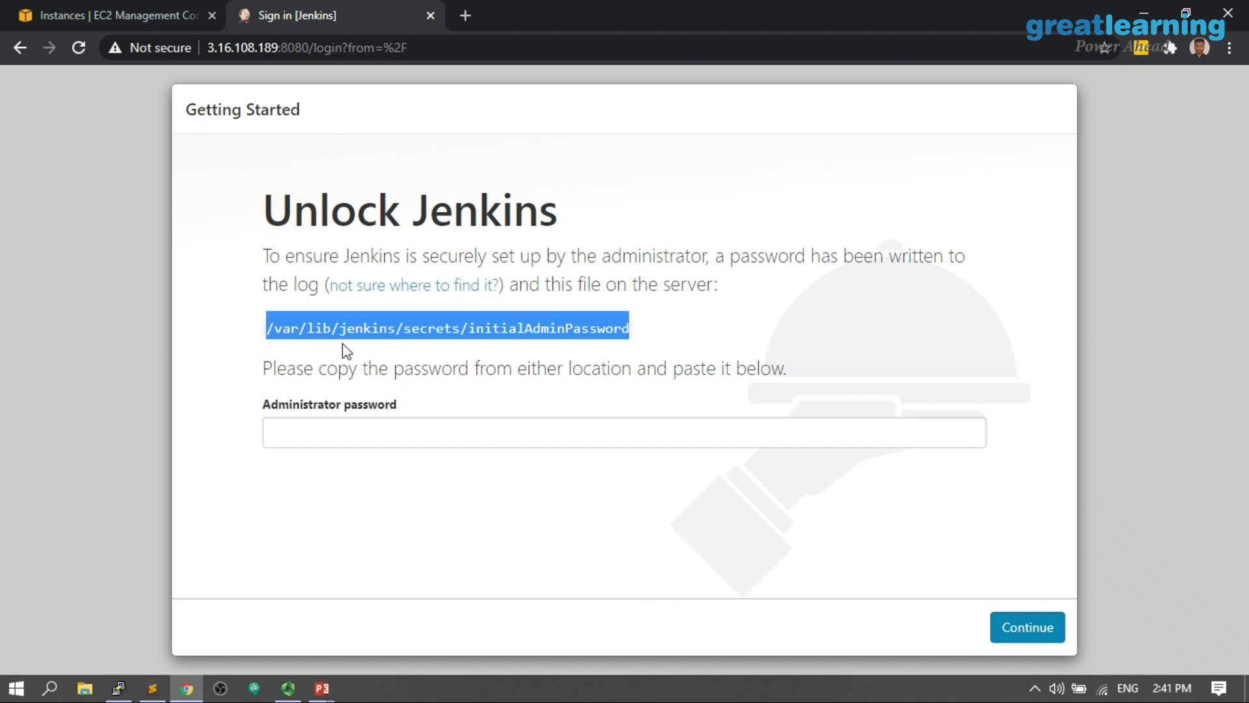
left_click(269, 331)
left_click_drag(269, 330, 602, 333)
key("ctrl+c")
- Try printing the initialAdminPassword file with cat in PuTTY
key("alt+Tab")
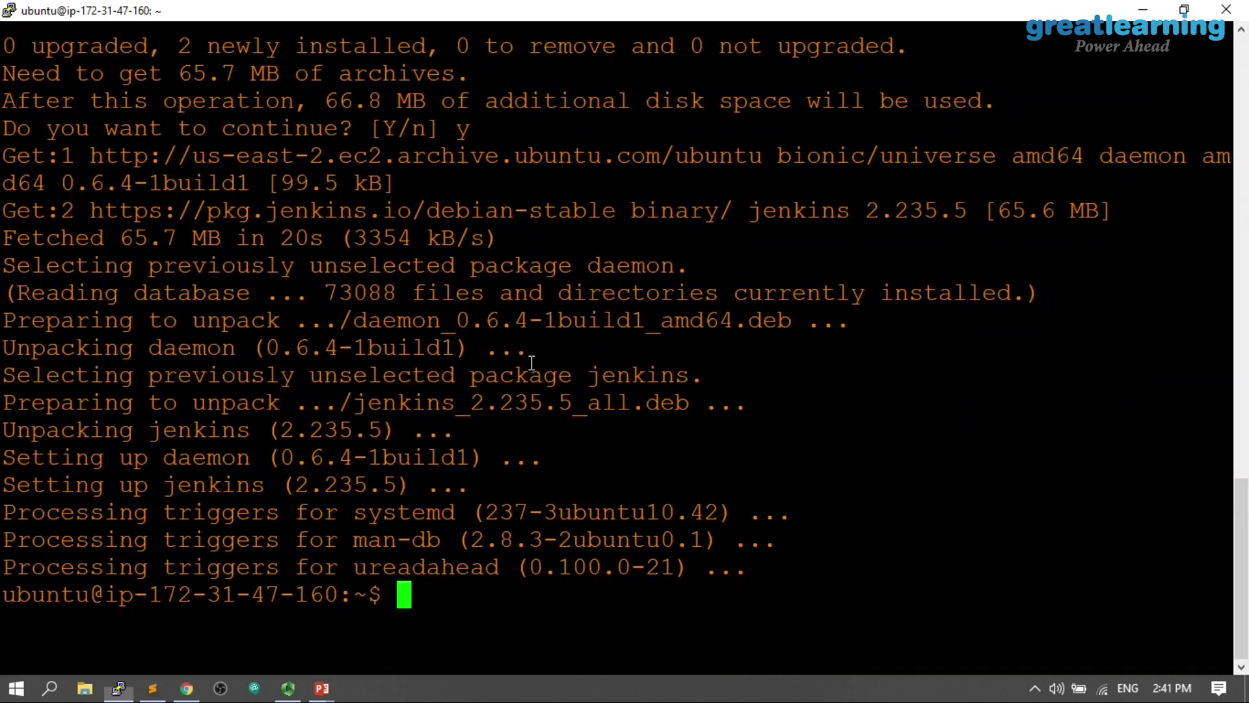
type("cat")
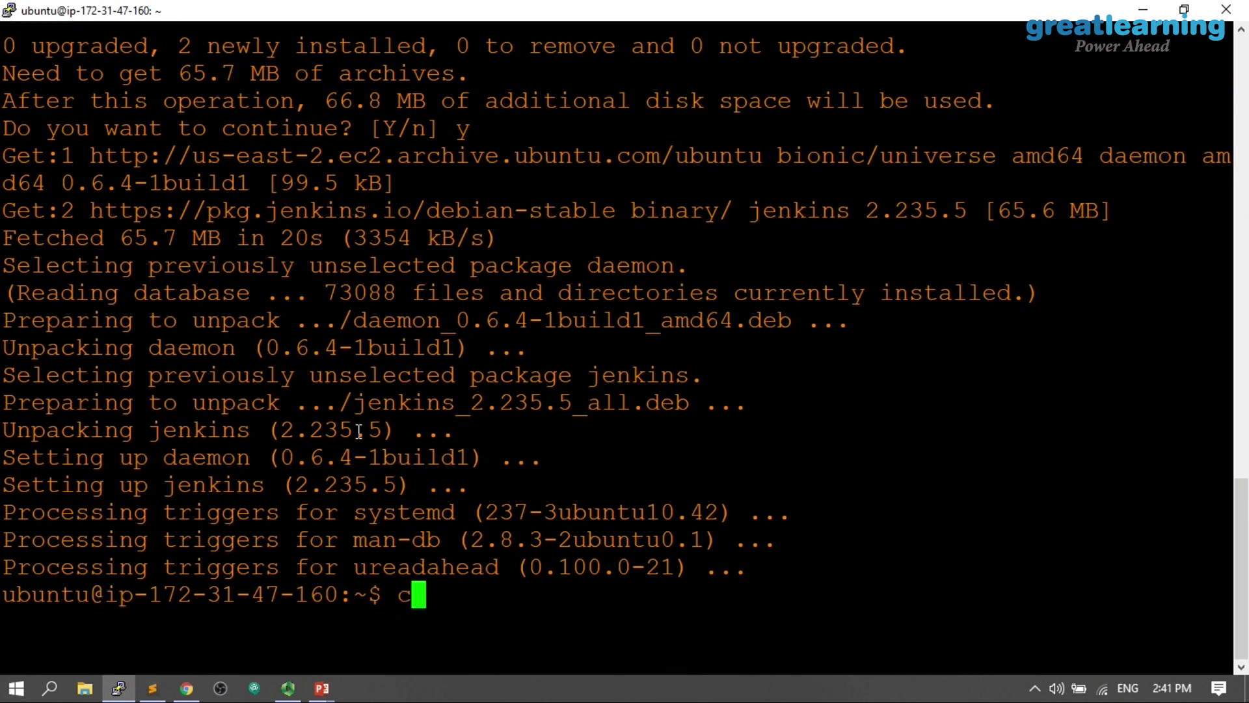
right_click(358, 431)
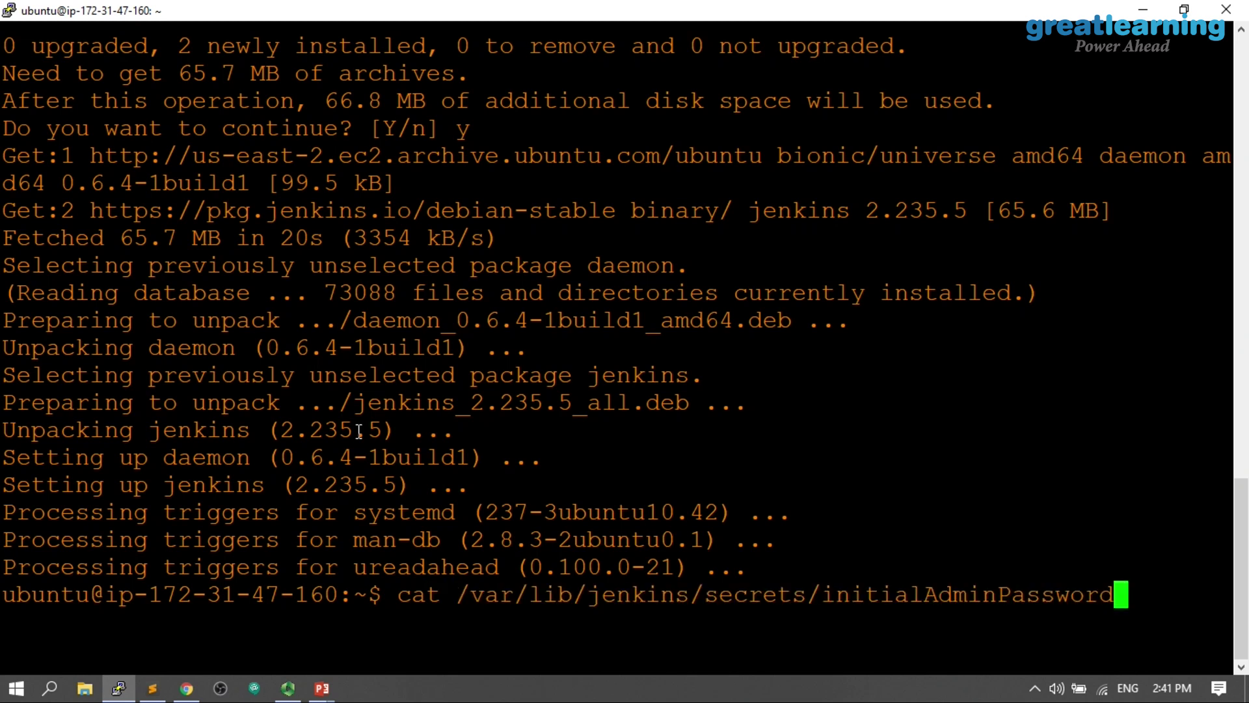
key("ctrl+l")
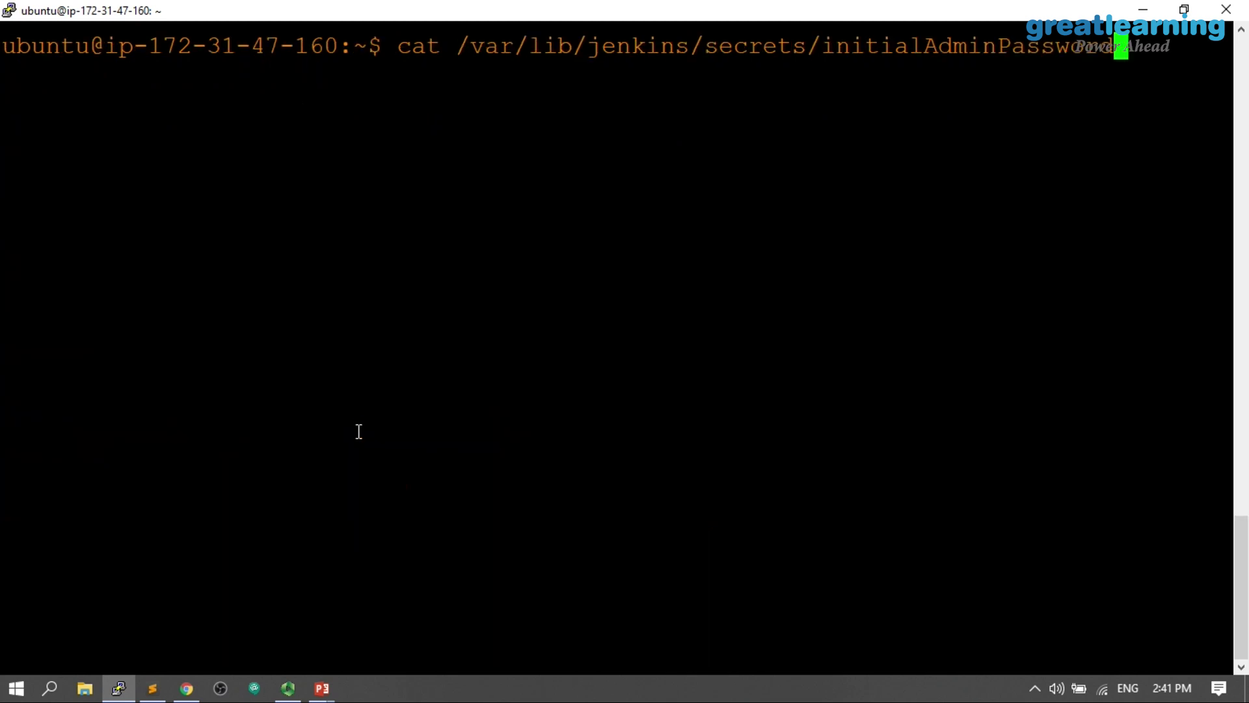
key("Return")
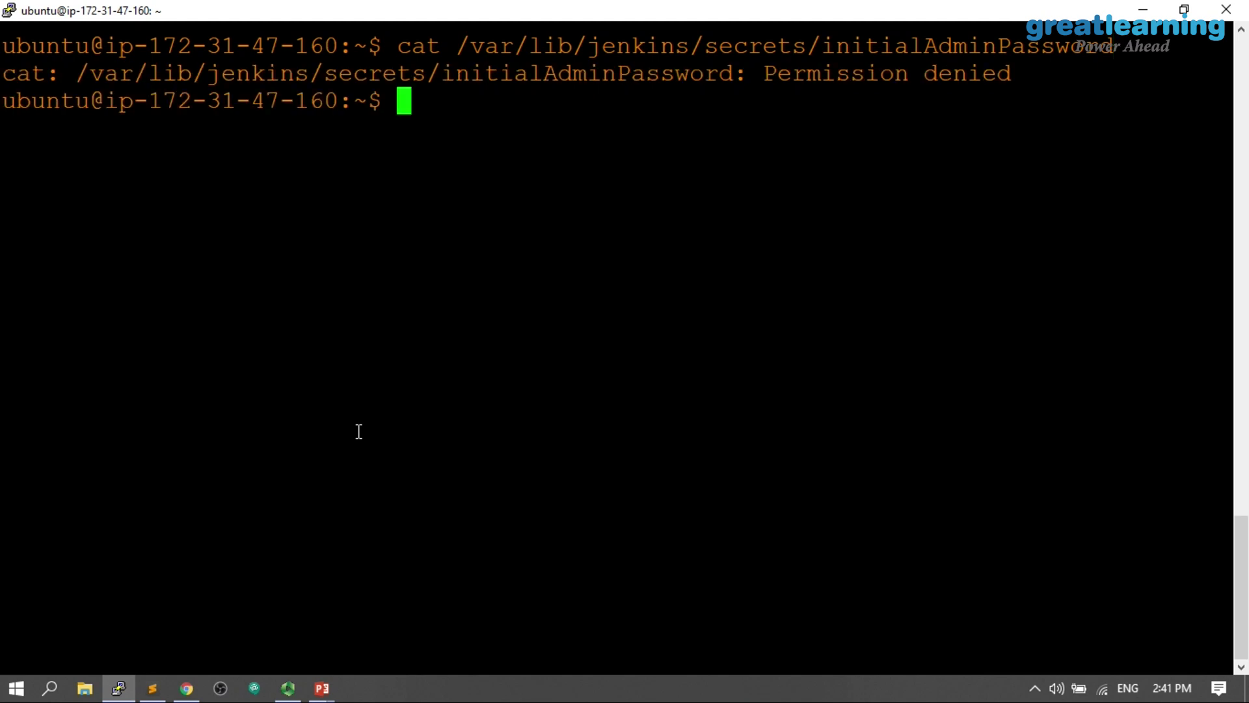
- Rerun the command with sudo and copy the printed initial admin password
key("Up")
key("Home")
type("sudo")
key("ctrl+l")
key("Return")
left_click_drag(469, 65, 14, 73)
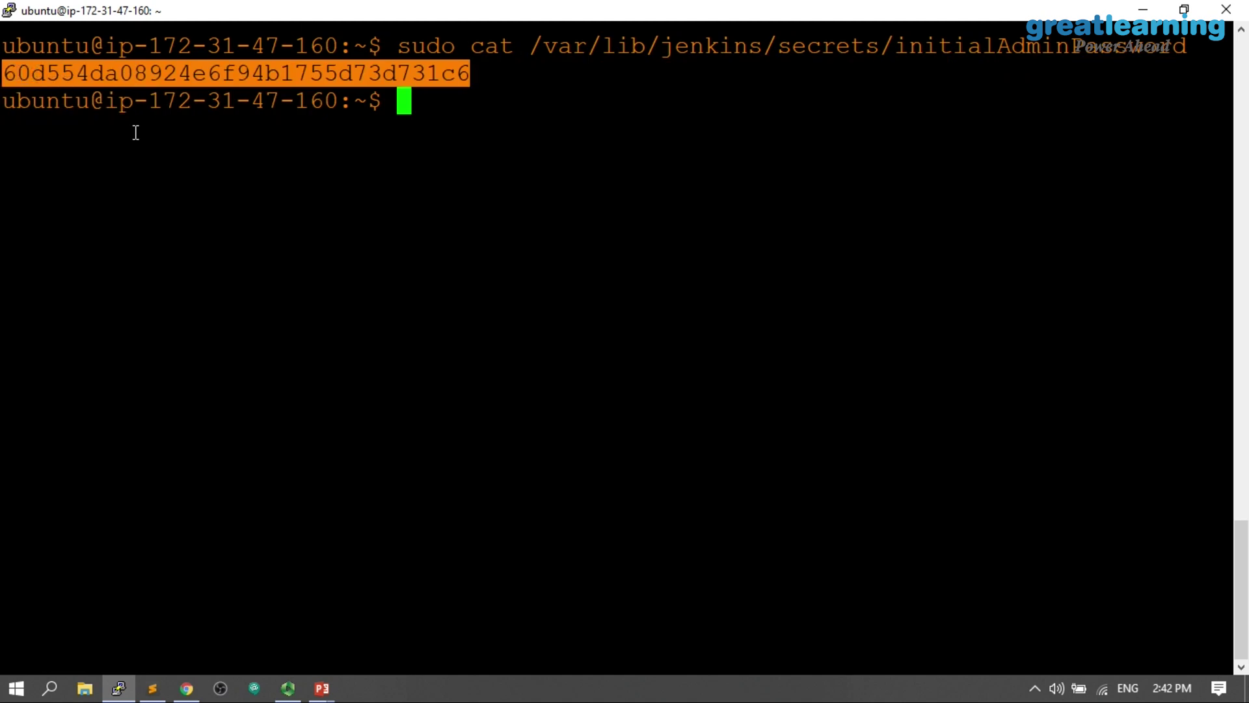
key("ctrl+c")
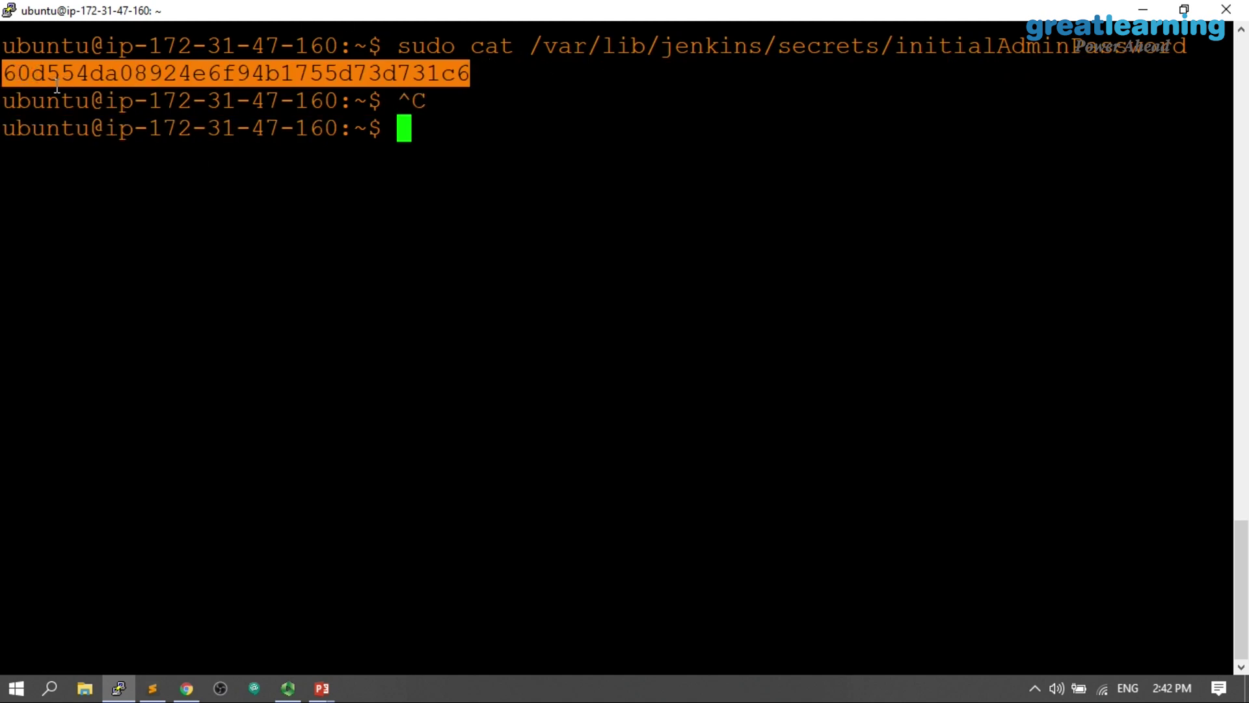
- Paste the admin password into the Administrator password field on the Unlock Jenkins page
key("alt+Tab")
left_click(384, 423)
key("ctrl+v")
- Continue past Unlock Jenkins, decline saving the password, and install the suggested plugins
left_click(1039, 625)
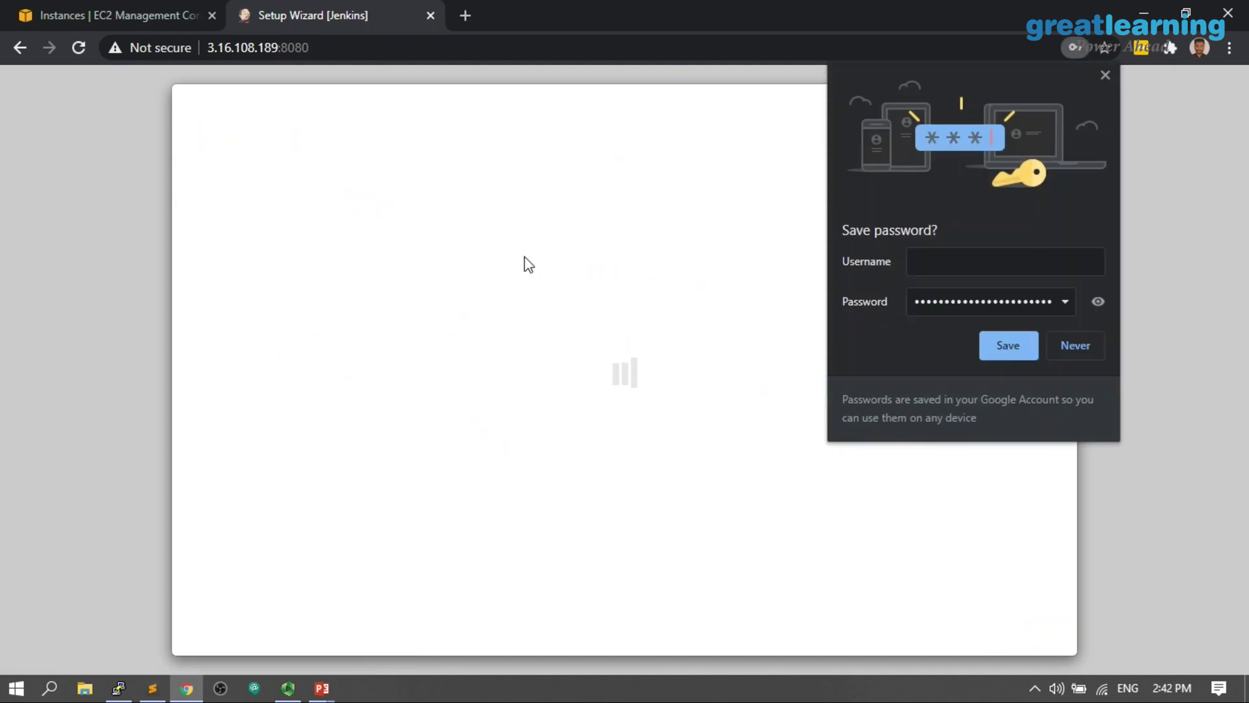
left_click(1080, 348)
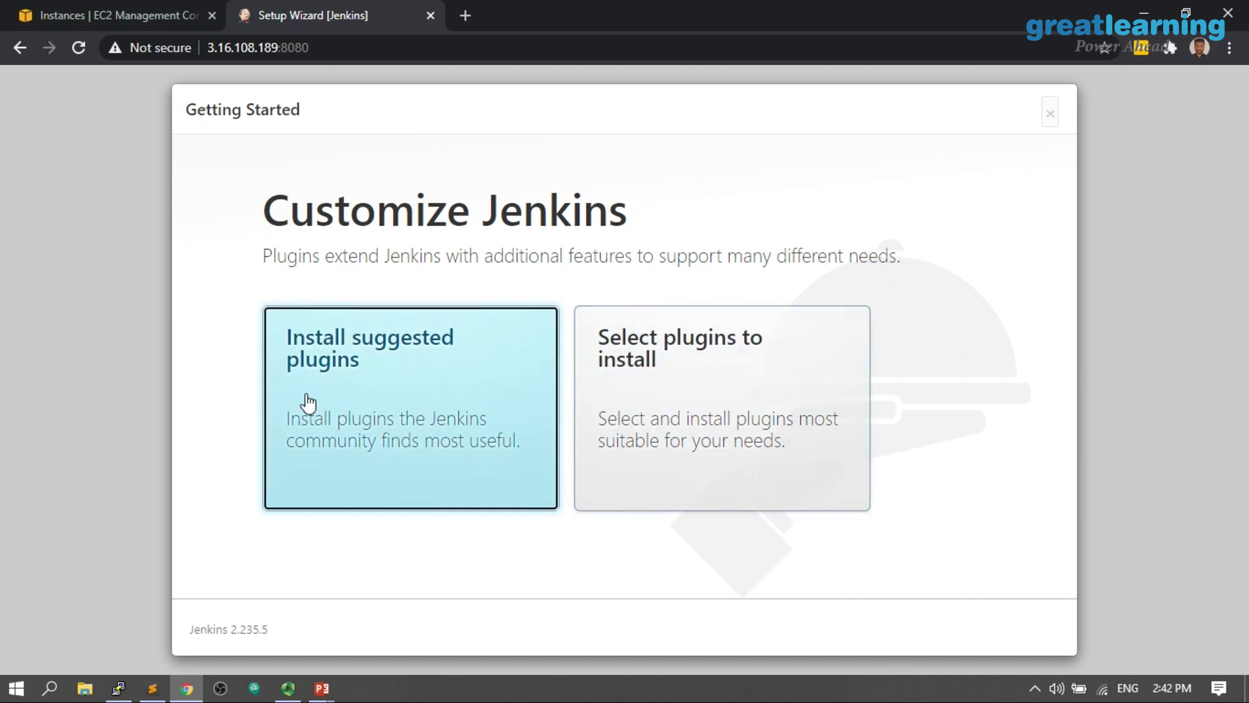
left_click(395, 429)
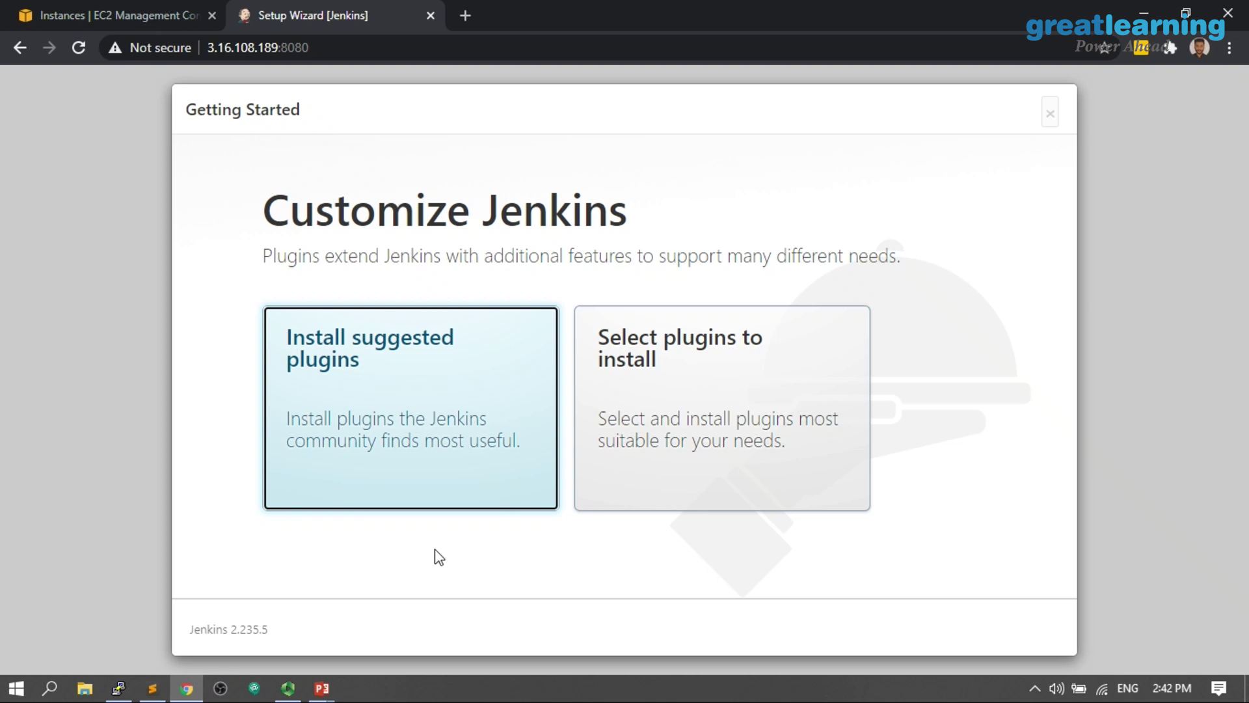
left_click(411, 460)
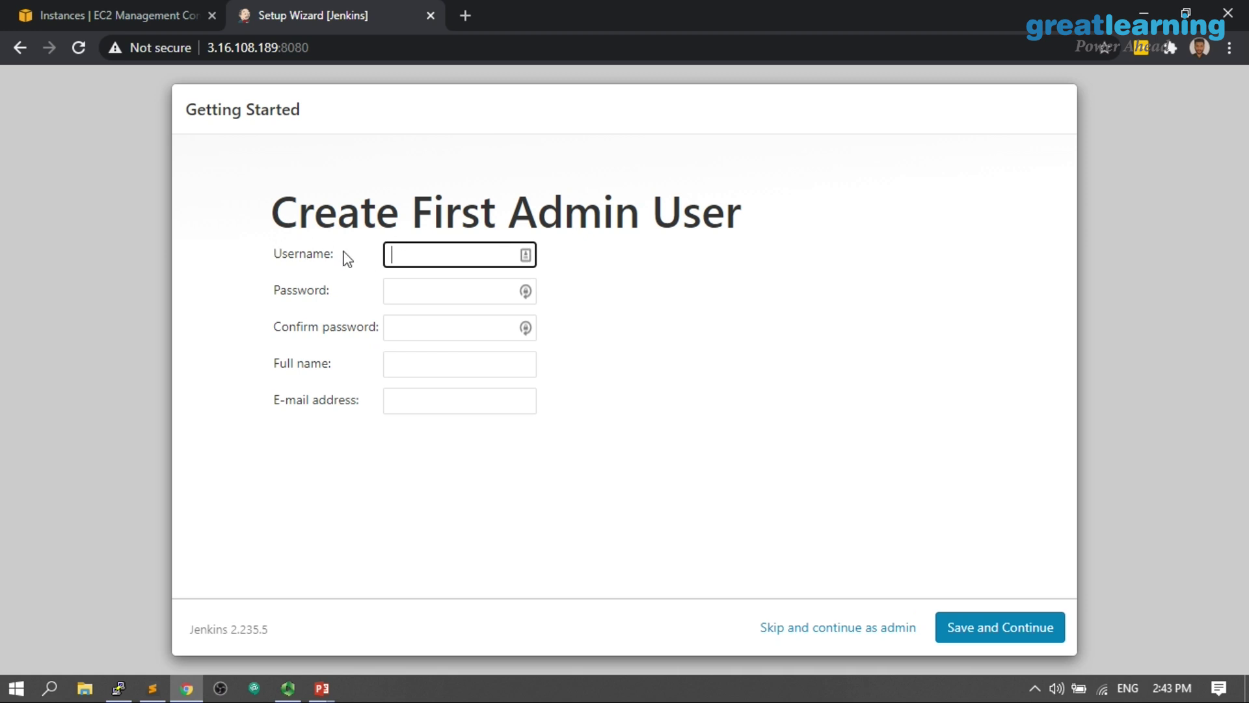
- Fill in the admin username, password, full name and e-mail, and save the first admin user
key("Tab")
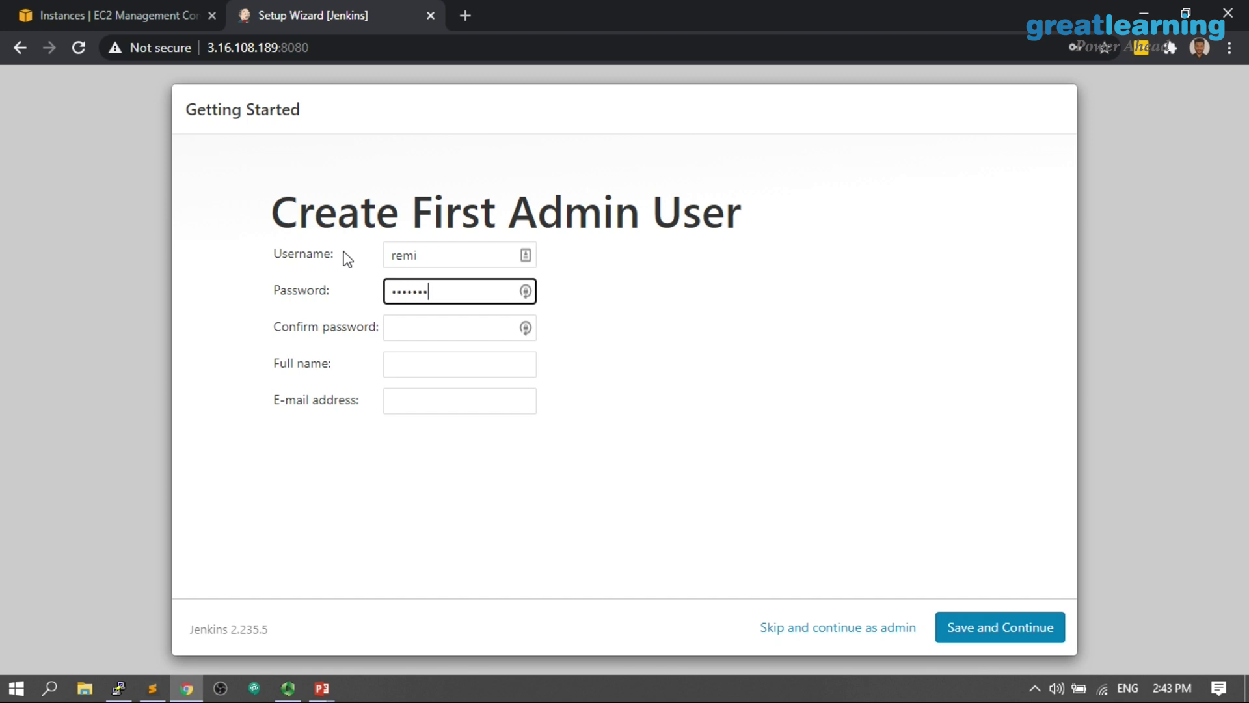
key("Tab")
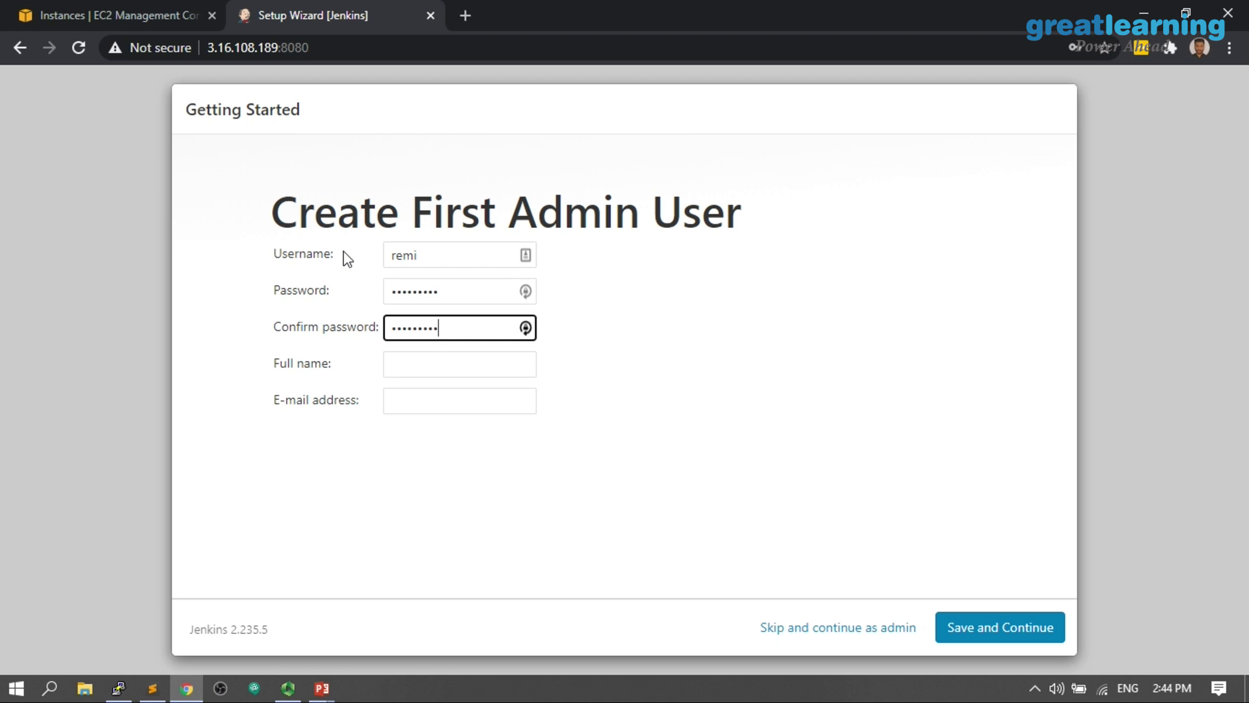
key("Tab")
type("remi")
key("Tab")
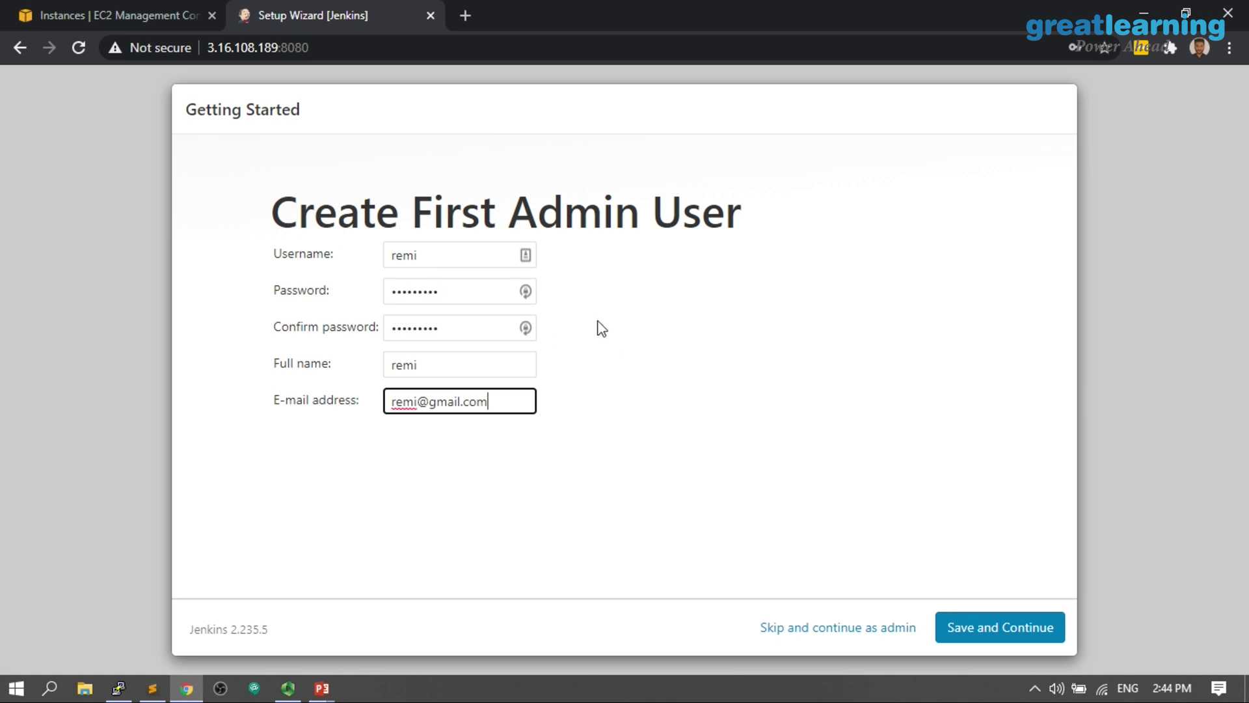
left_click(656, 318)
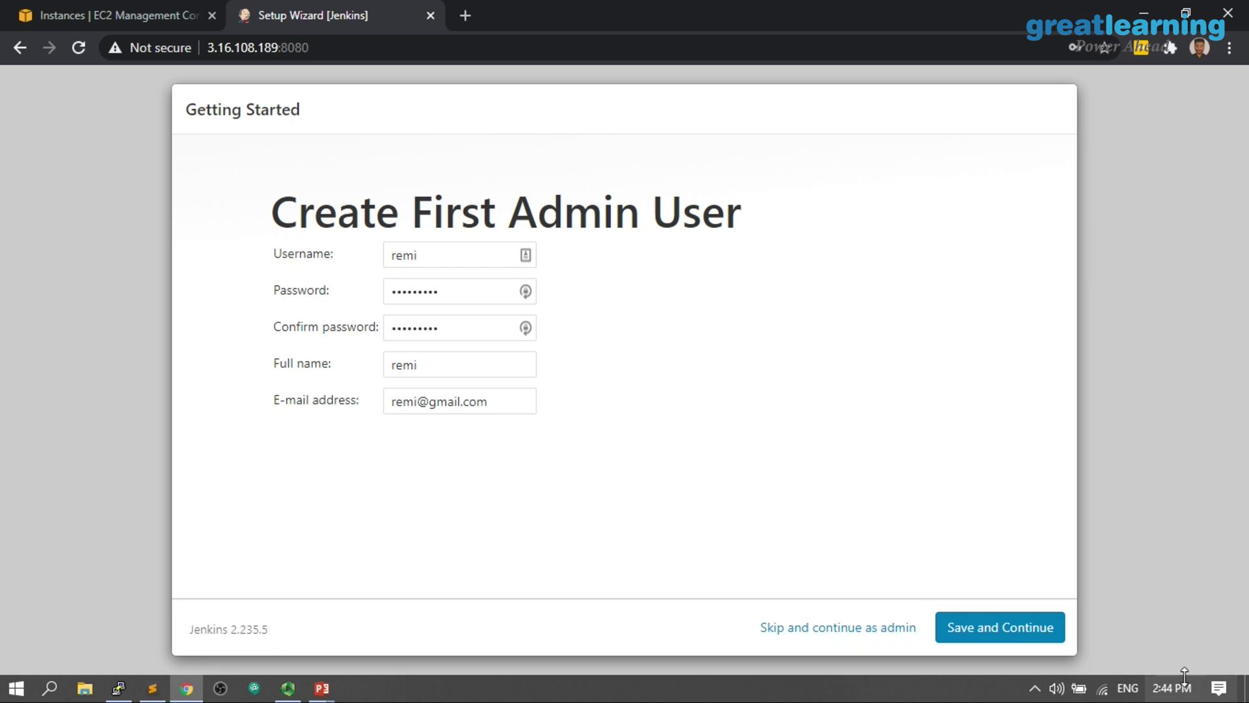
left_click(1042, 626)
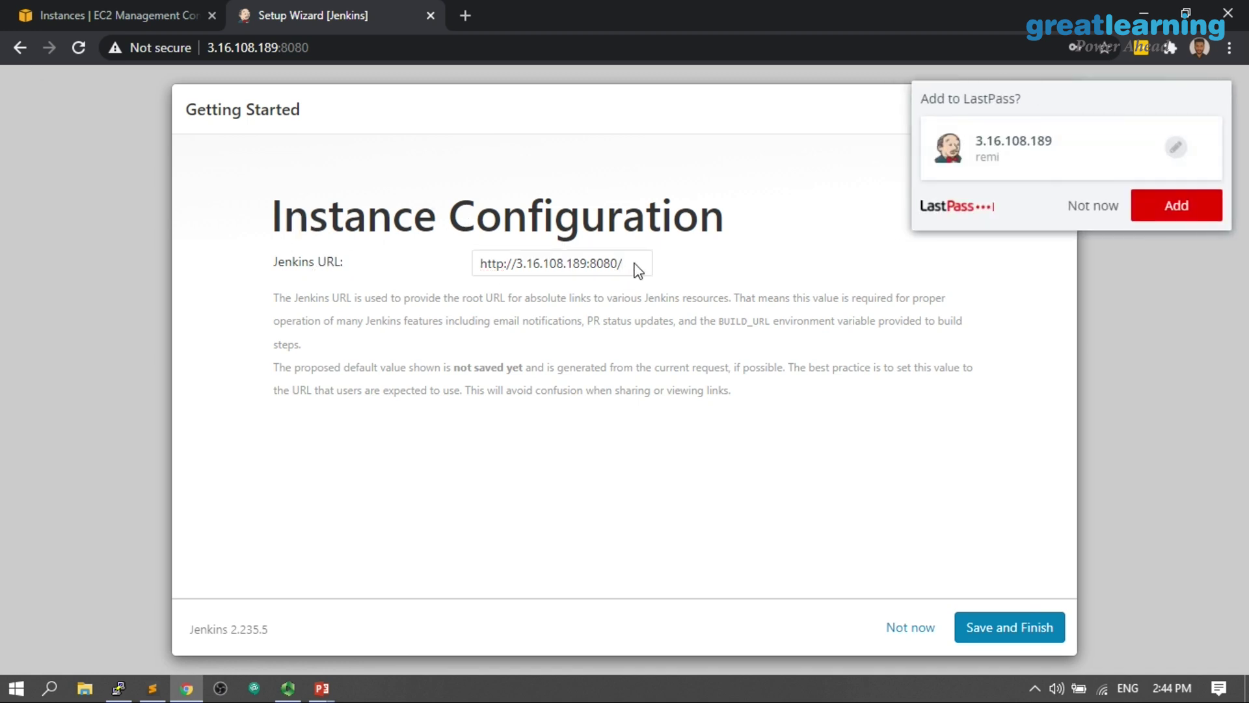
left_click(1087, 206)
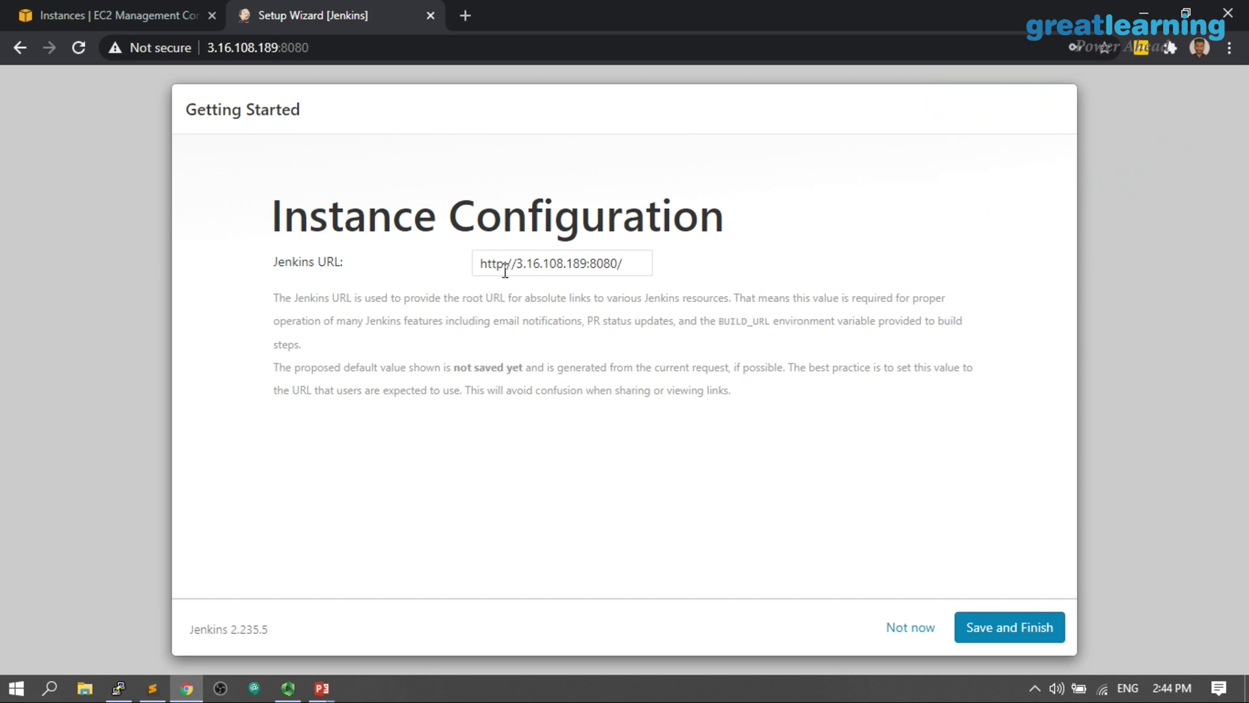
left_click_drag(505, 267, 646, 267)
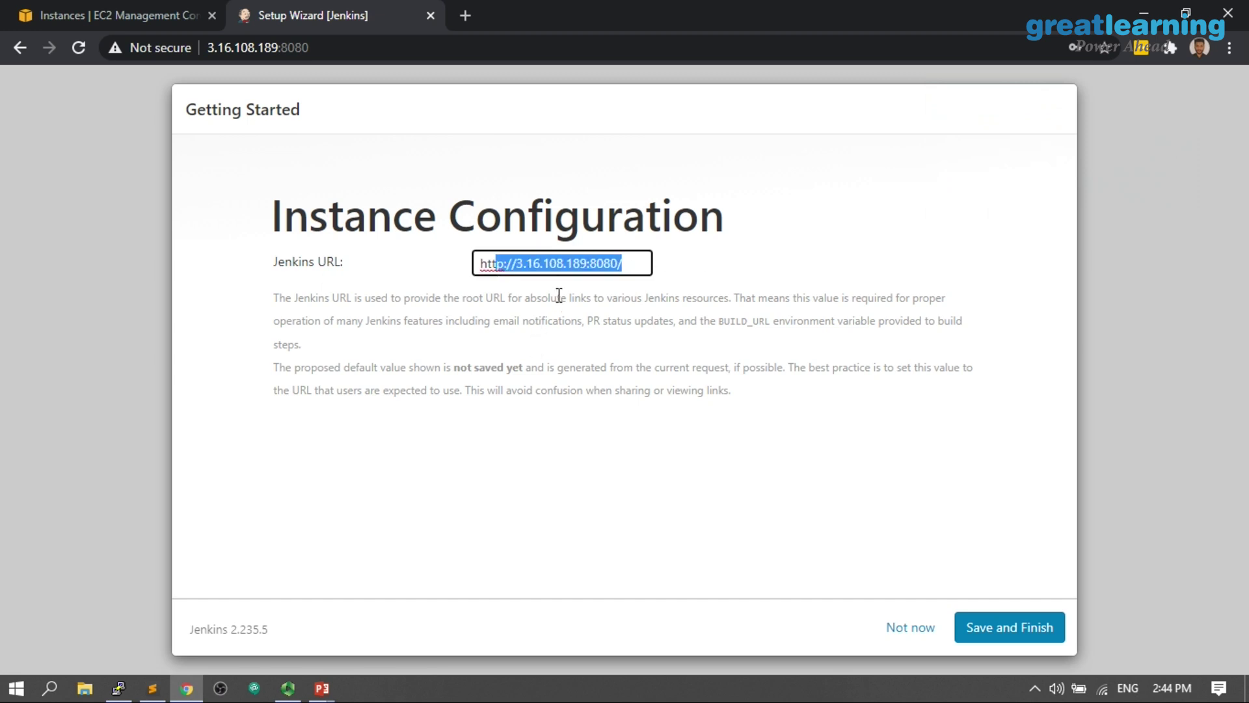
left_click(464, 368)
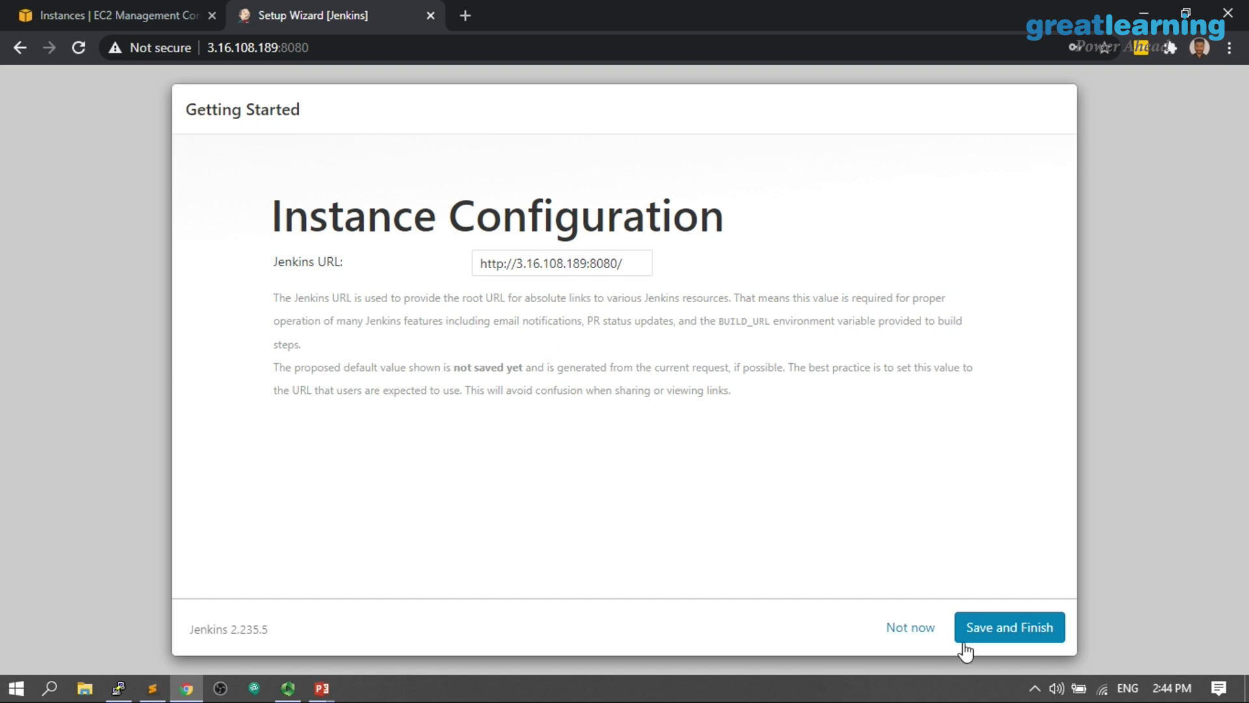
left_click(1034, 629)
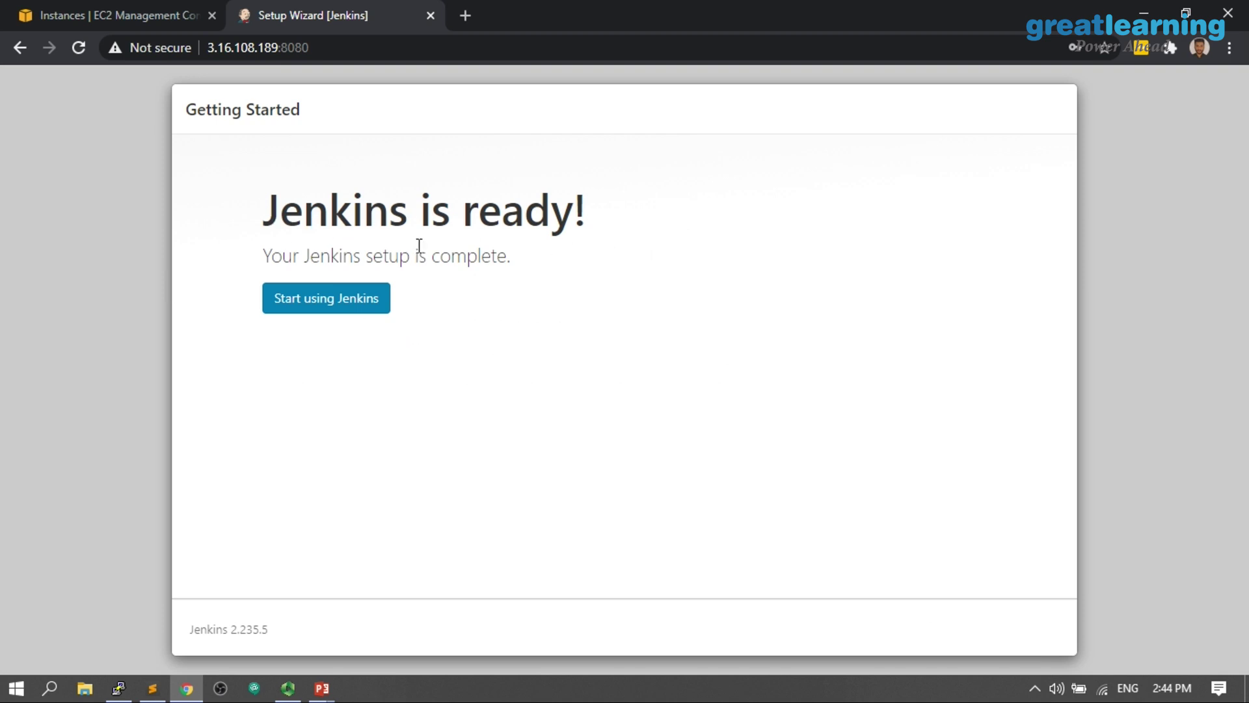
- Start using Jenkins and review the Welcome to Jenkins dashboard text
left_click(314, 298)
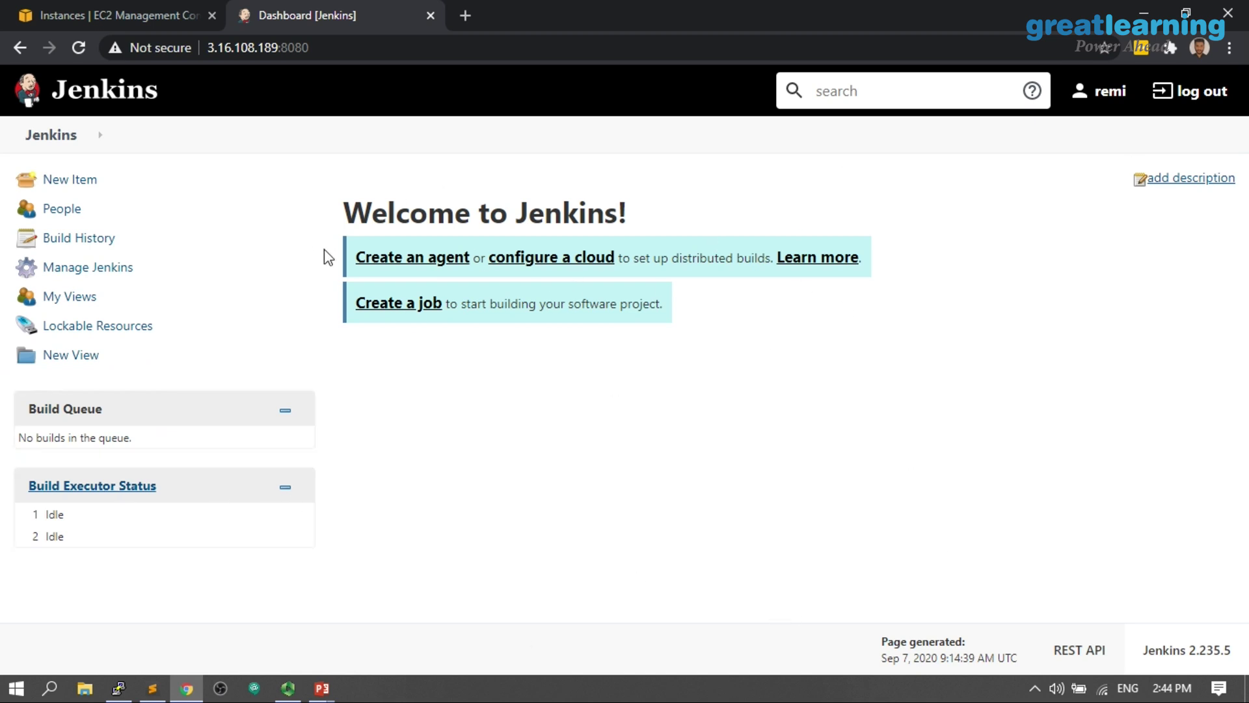
left_click_drag(335, 190, 915, 306)
left_click(864, 330)
- Create a new Freestyle project job named hello
left_click(414, 314)
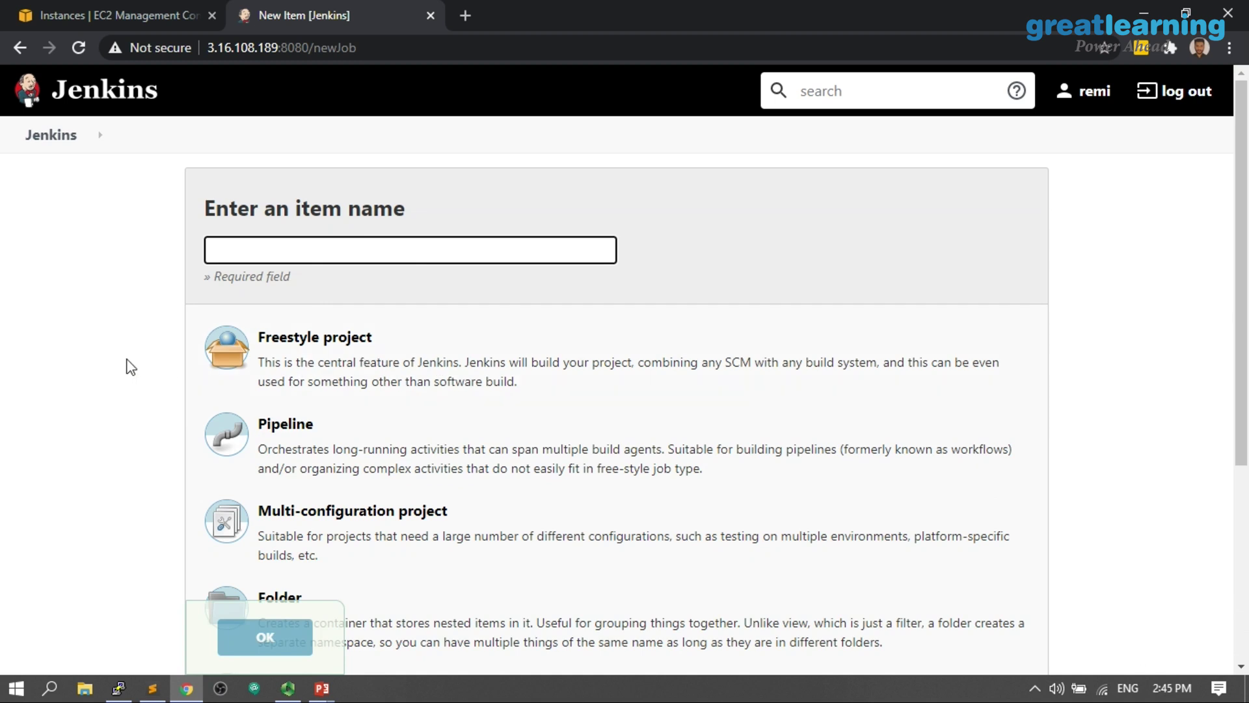
left_click(390, 361)
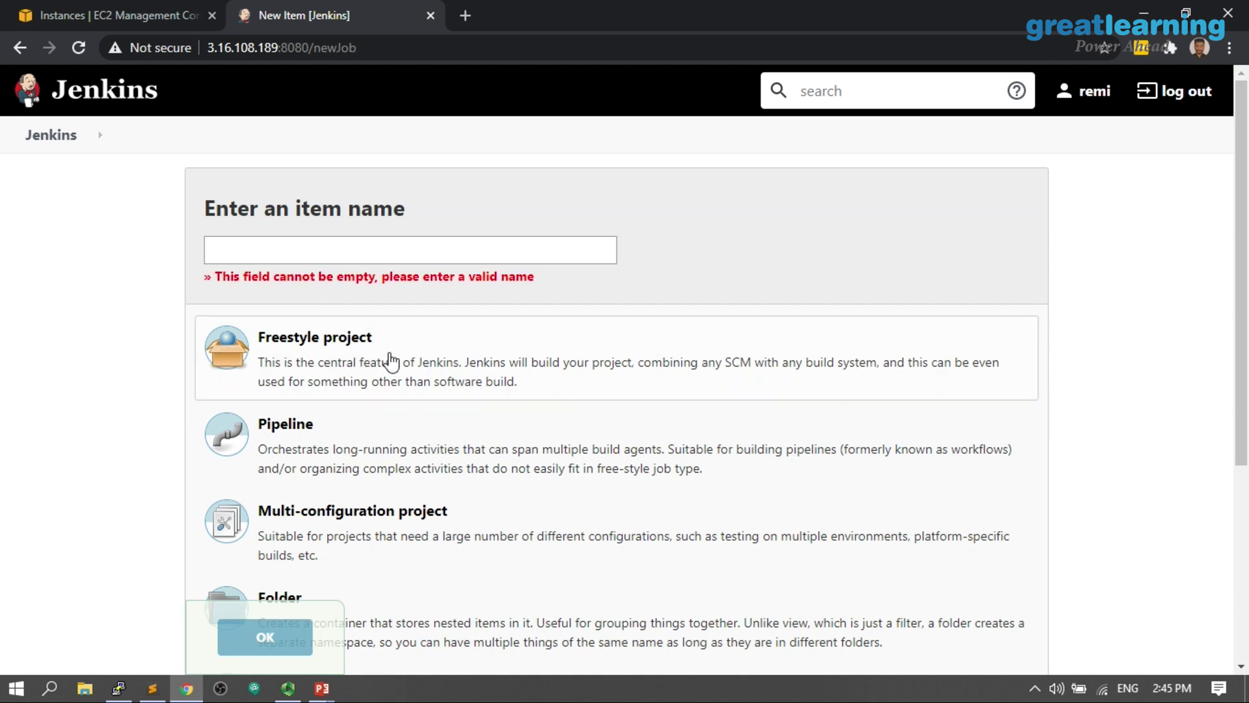
left_click(276, 254)
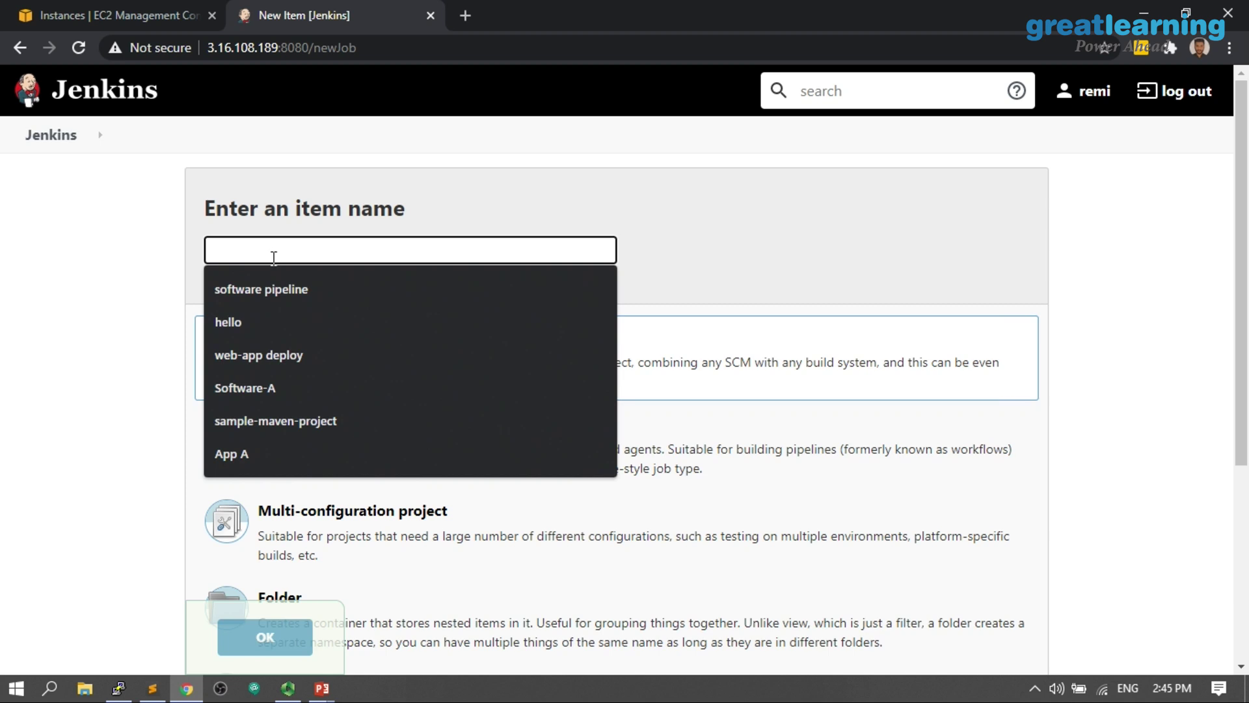
left_click(252, 315)
left_click(264, 637)
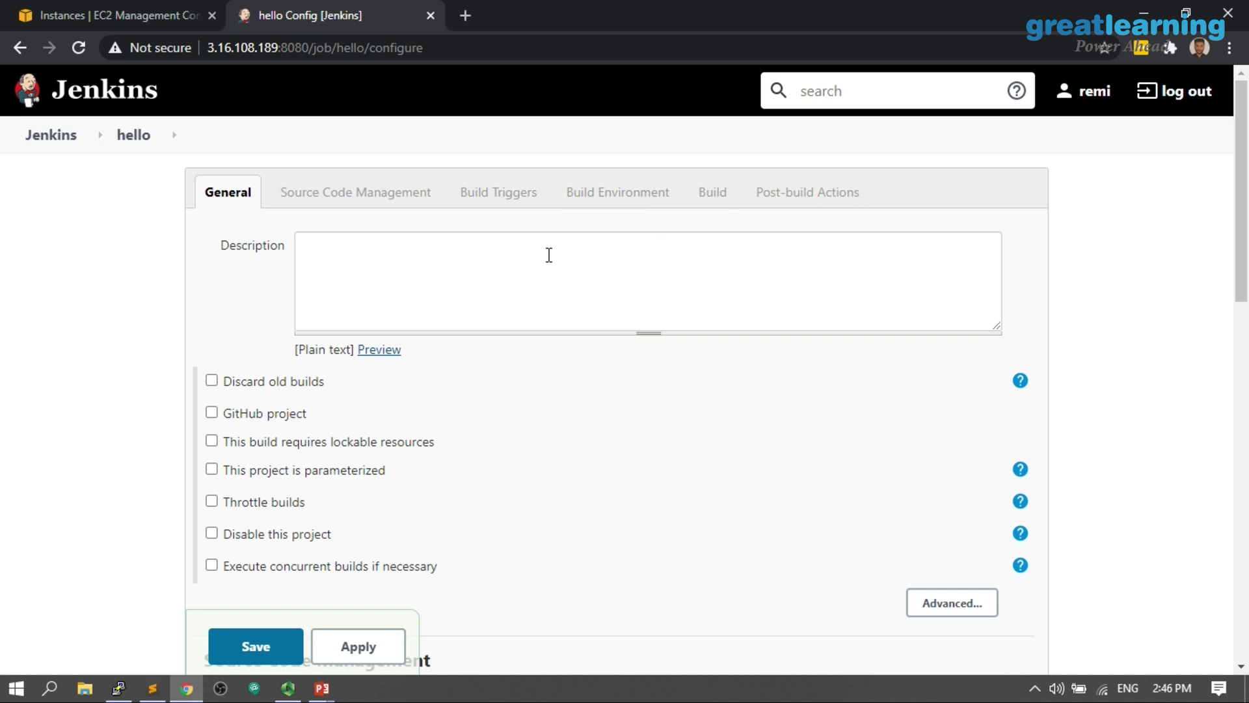
- Select Git under Source Code Management, then go back to the hello project page
scroll(306, 346, "down", 3)
scroll(396, 432, "up", 3)
scroll(257, 397, "down", 4)
scroll(271, 419, "up", 3)
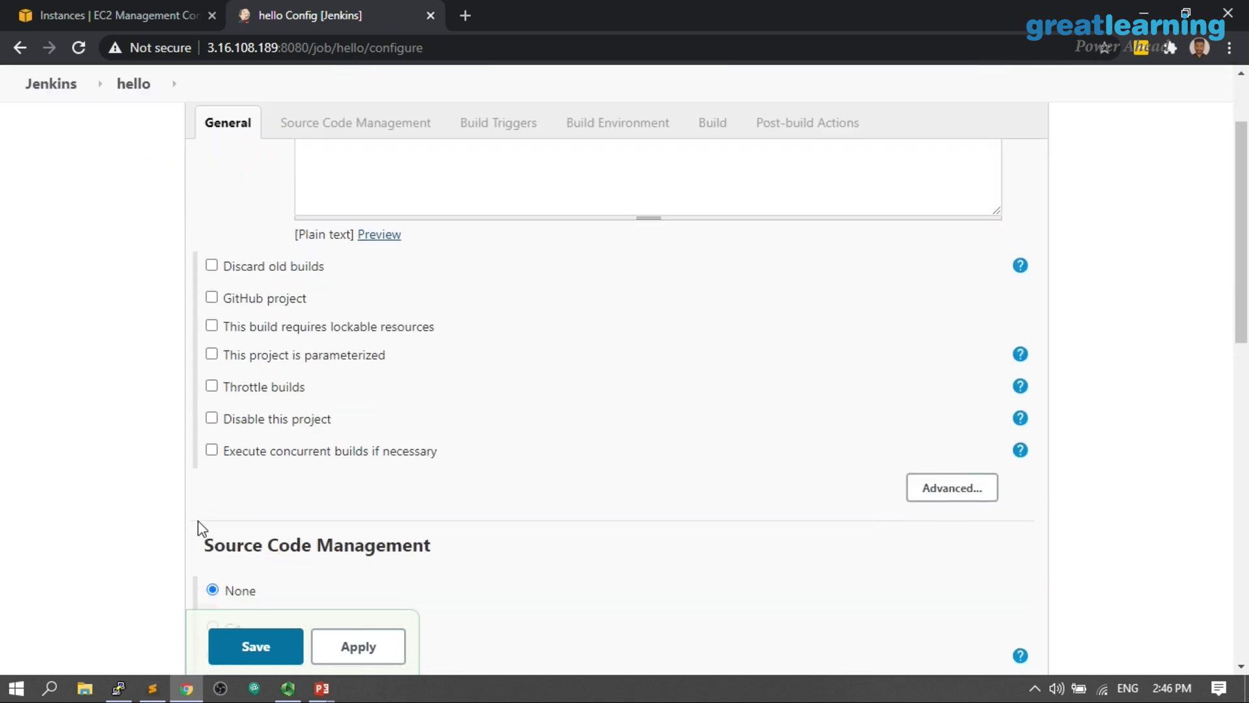
scroll(198, 521, "down", 3)
left_click(214, 471)
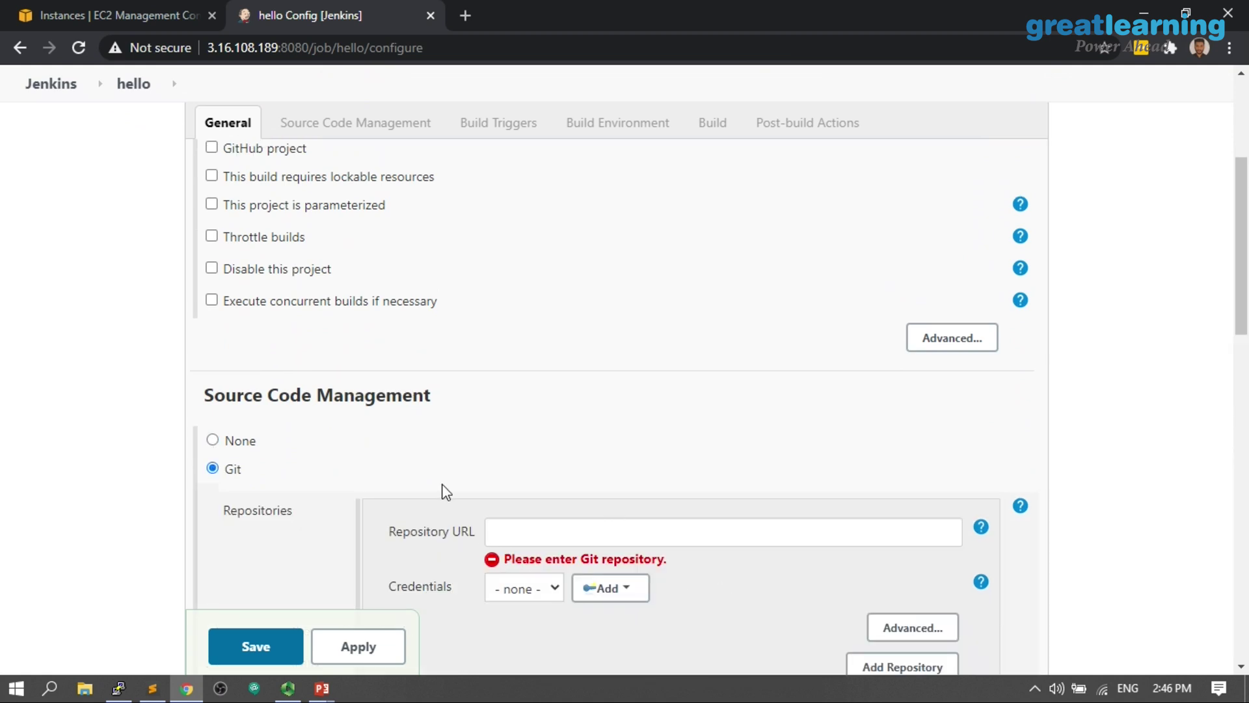
scroll(312, 353, "up", 4)
scroll(834, 233, "down", 4)
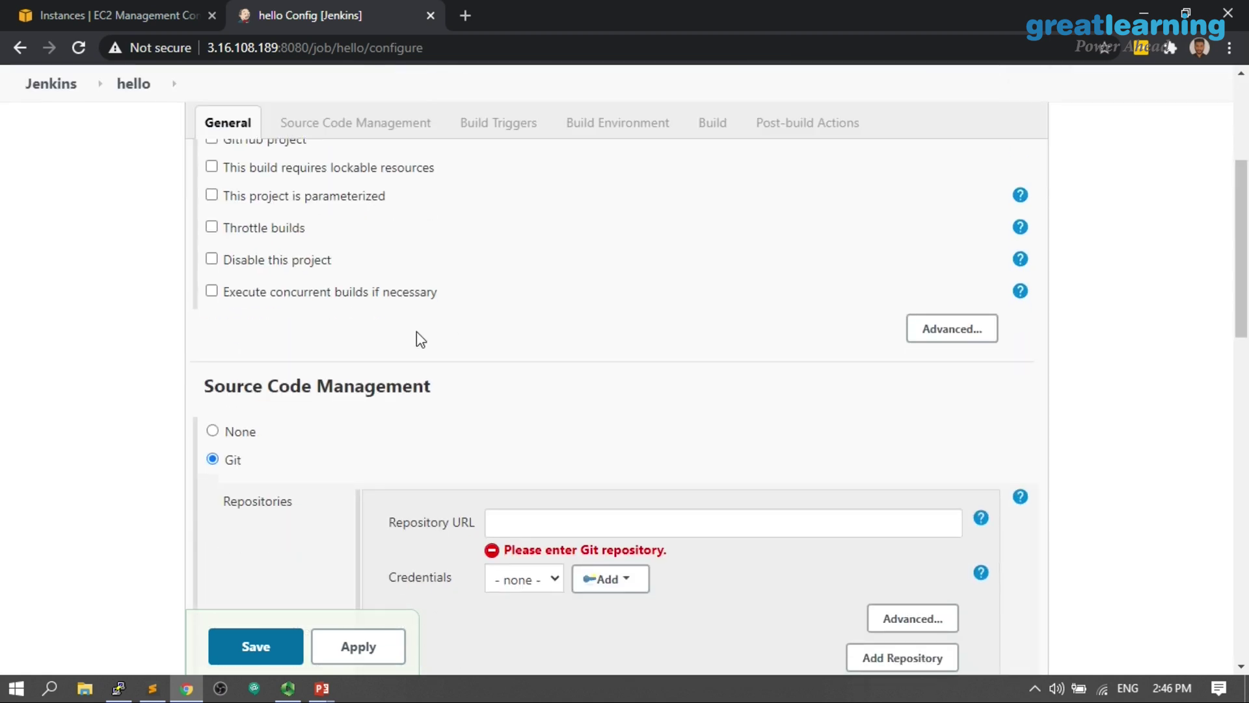
scroll(318, 338, "down", 8)
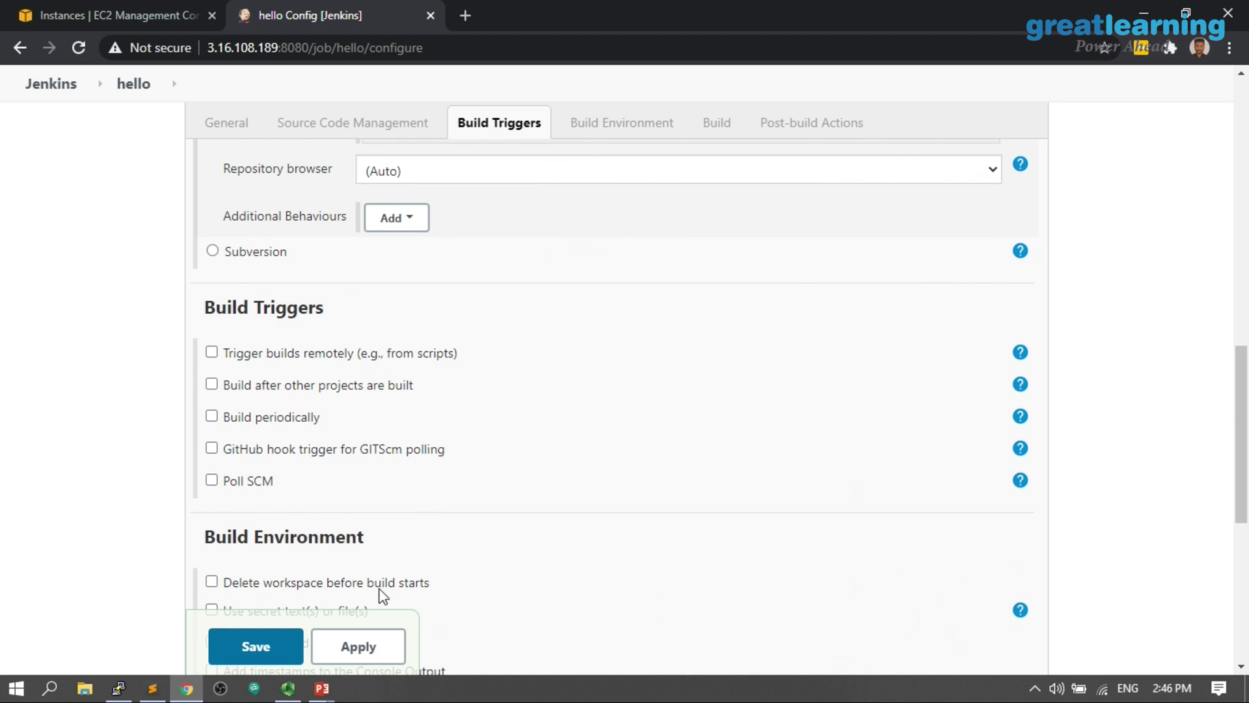
scroll(708, 440, "down", 7)
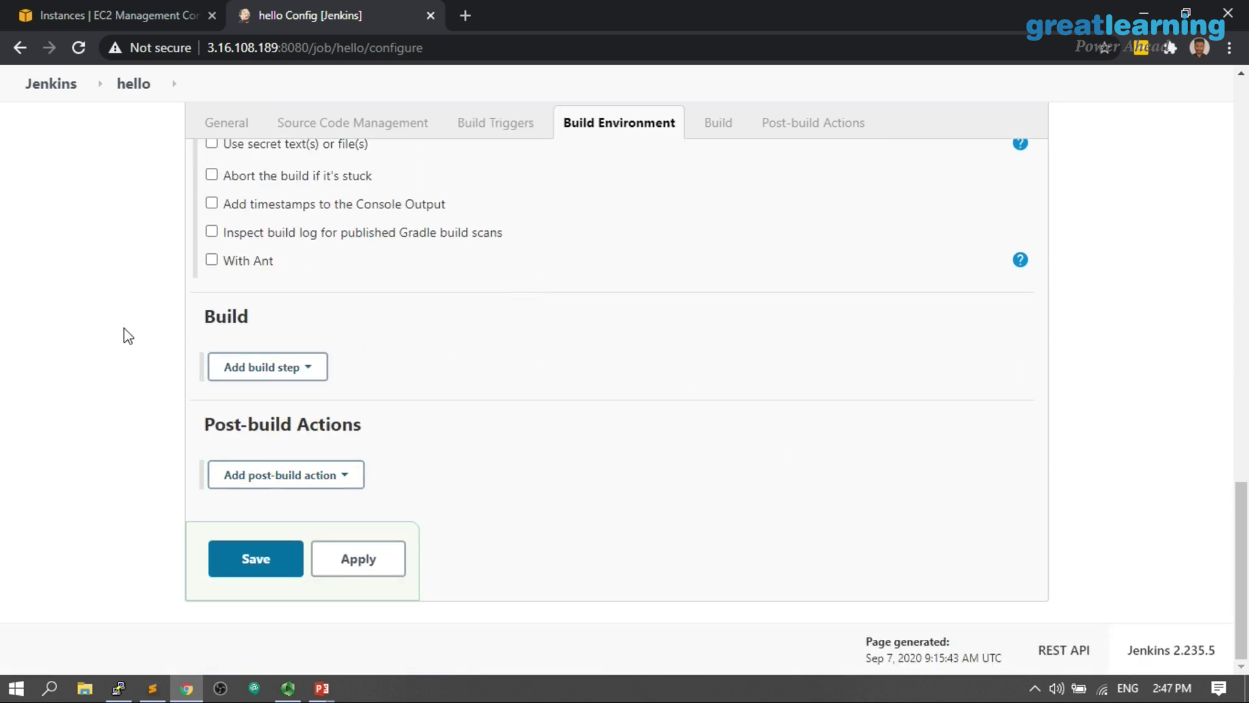
scroll(128, 336, "up", 15)
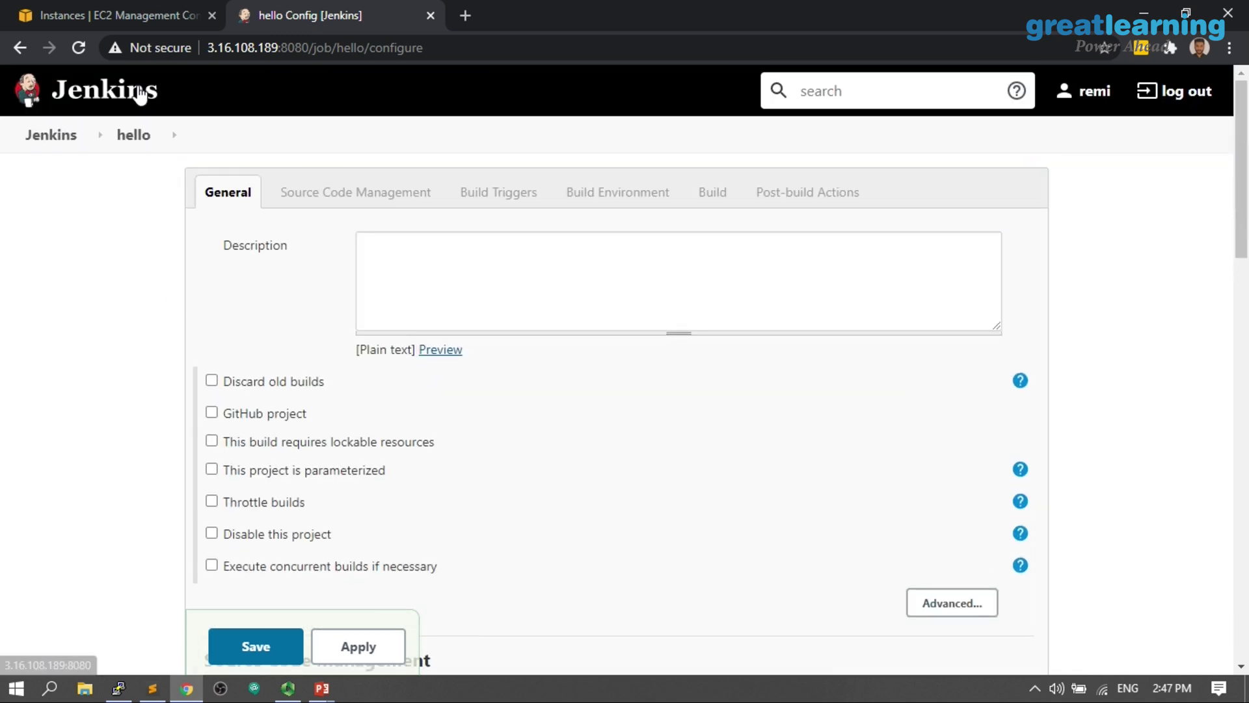
left_click(147, 128)
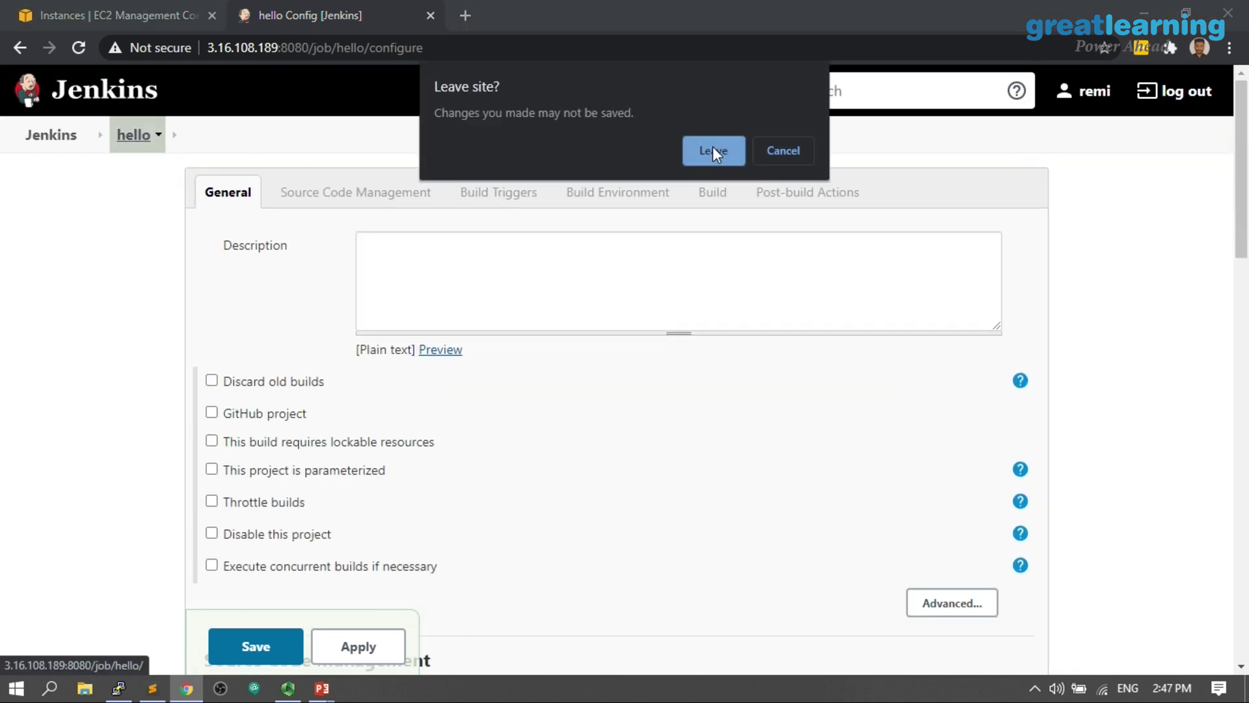
- Leave the hello configuration without saving and return to the dashboard listing the hello job
left_click(712, 150)
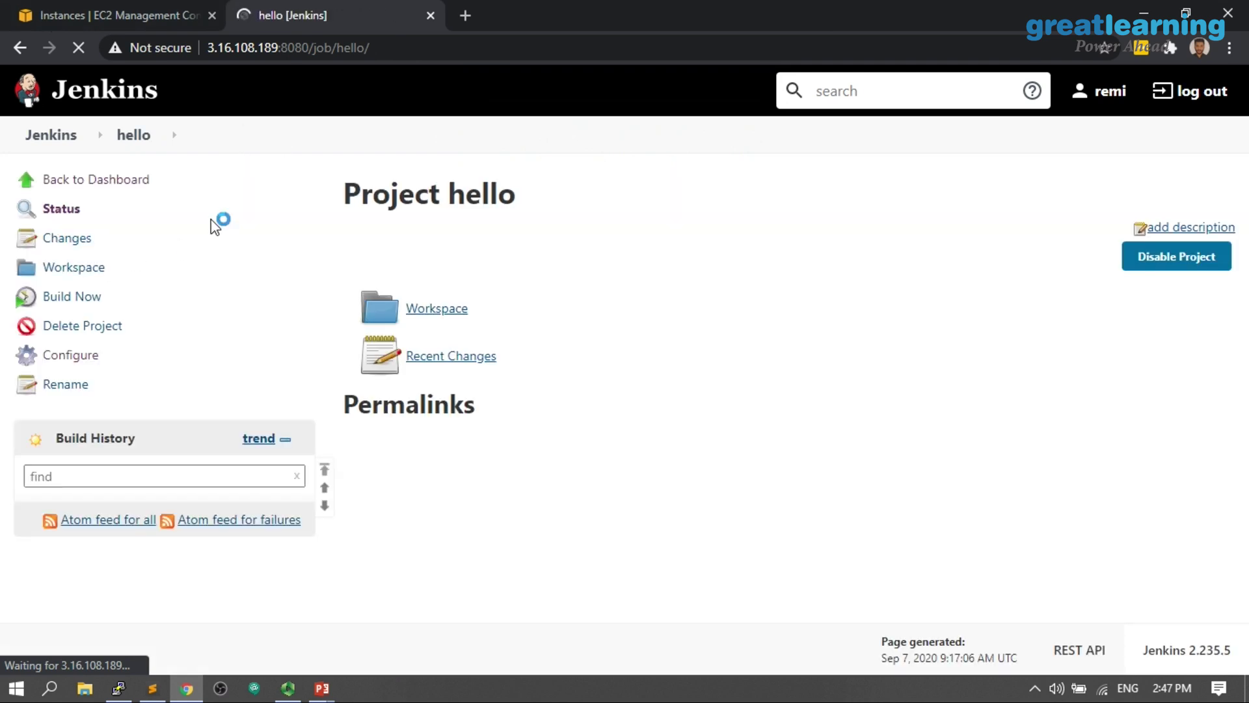
left_click(95, 180)
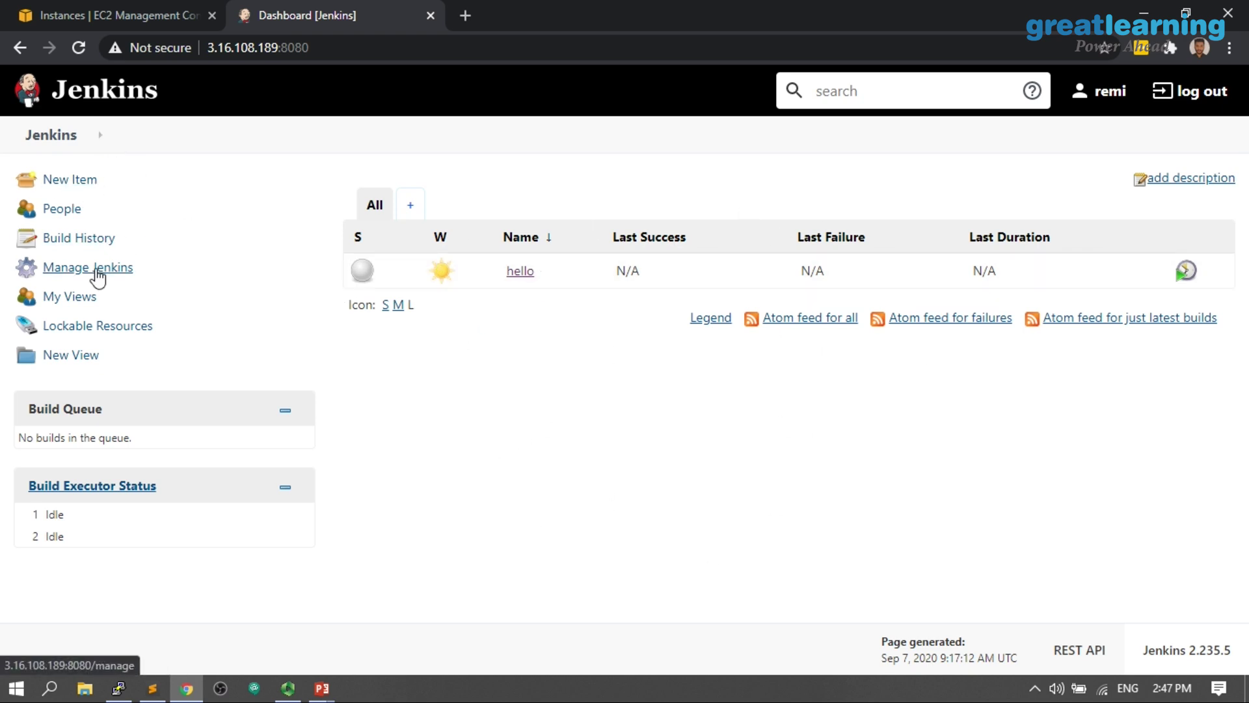
- Open the New Item page in a separate tab, view it, and return to the dashboard
middle_click(77, 184)
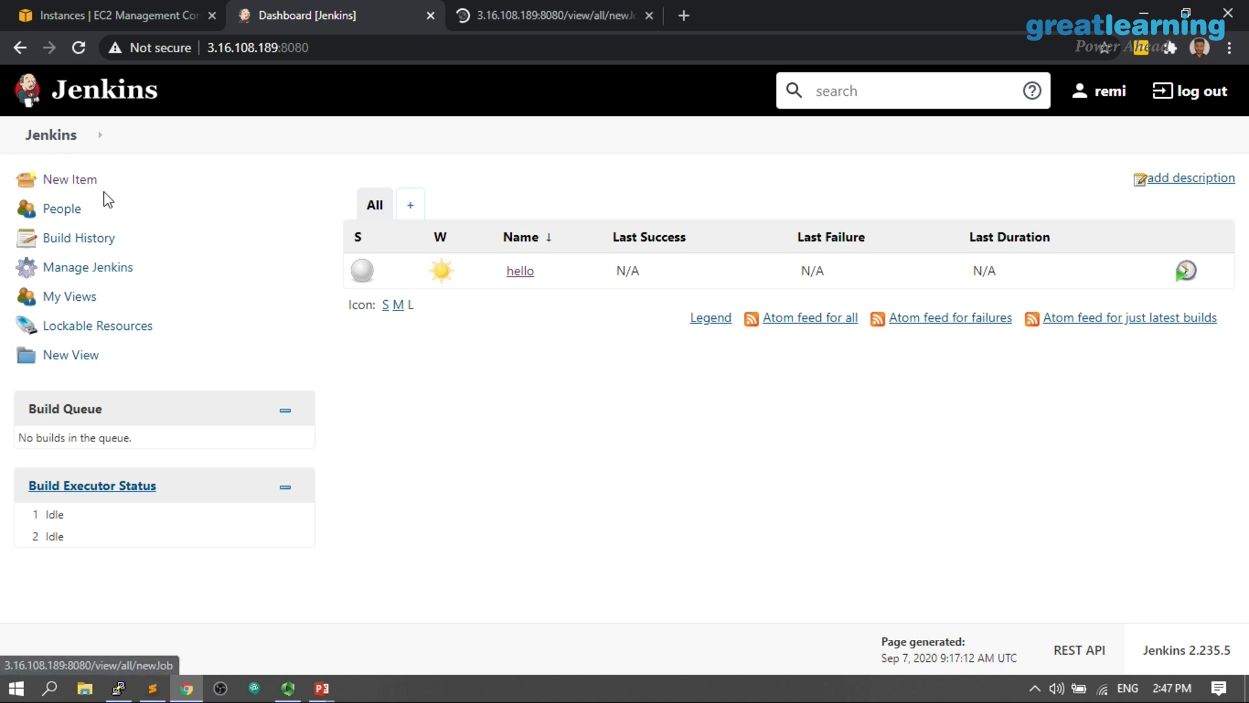
key("ctrl+Tab")
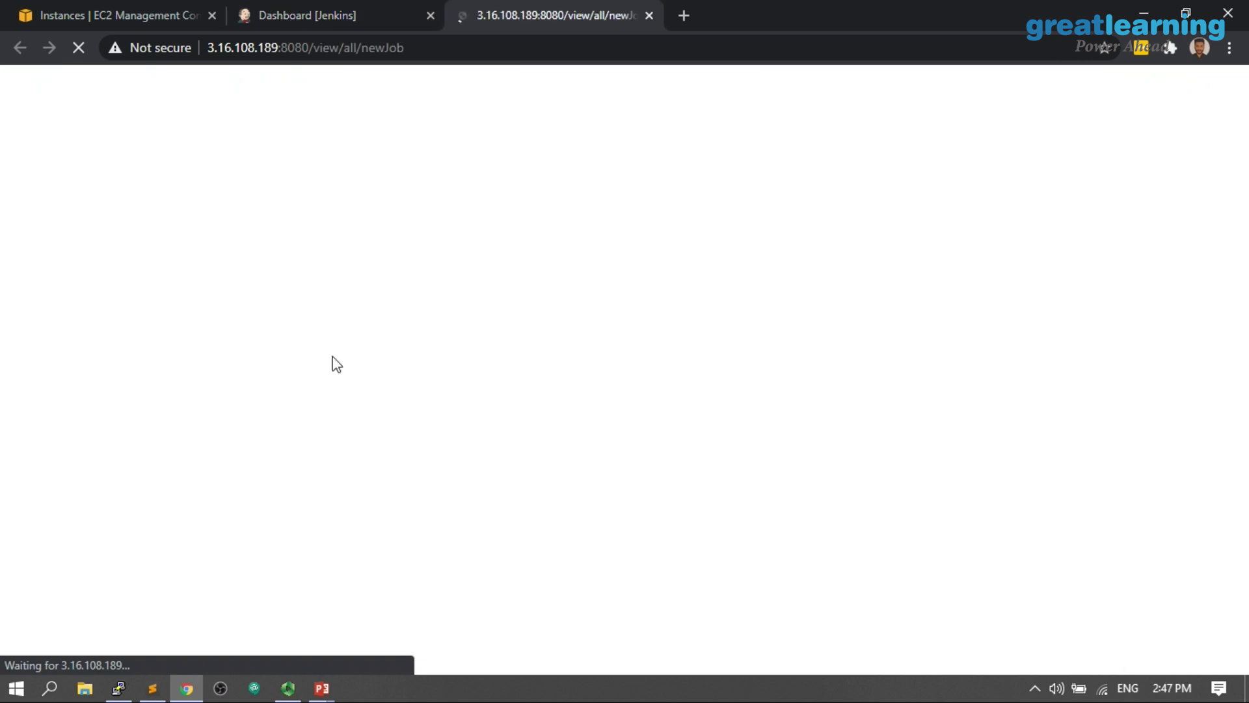
left_click(300, 11)
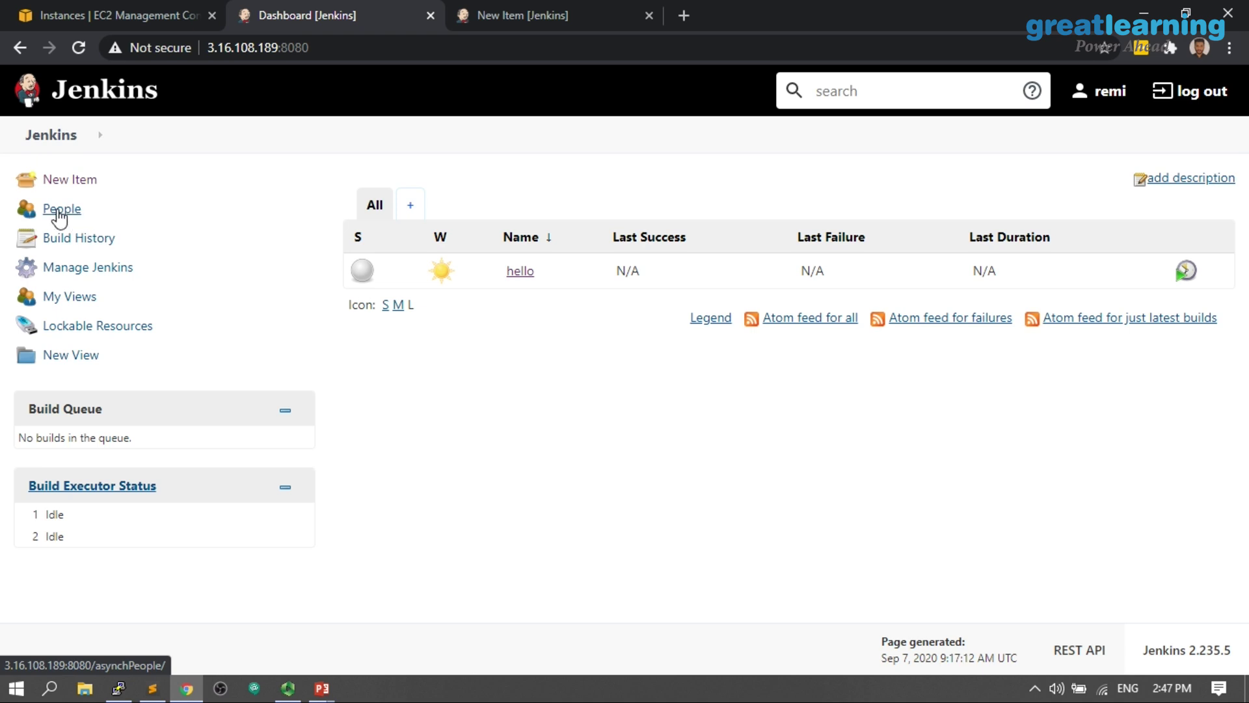
- Open People in a new tab, browse the item types, then close the New Item tab
middle_click(56, 220)
left_click(522, 15)
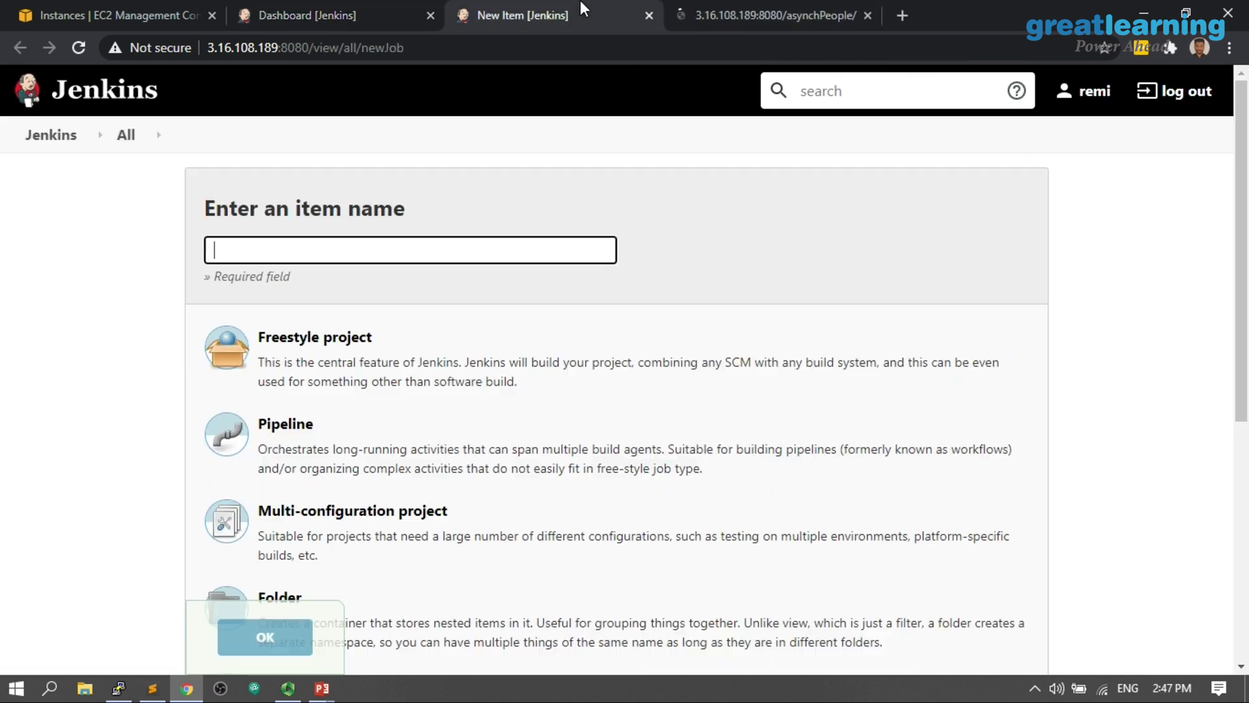
scroll(323, 403, "down", 3)
scroll(279, 193, "up", 3)
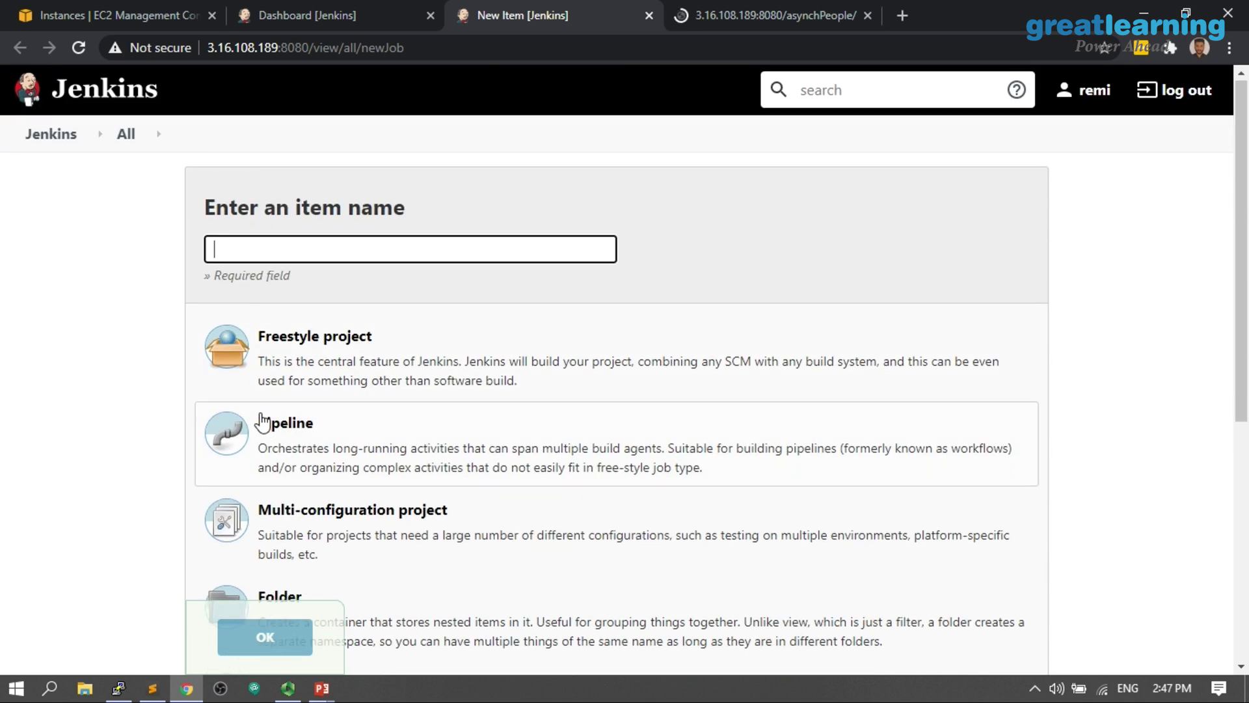
scroll(256, 171, "down", 3)
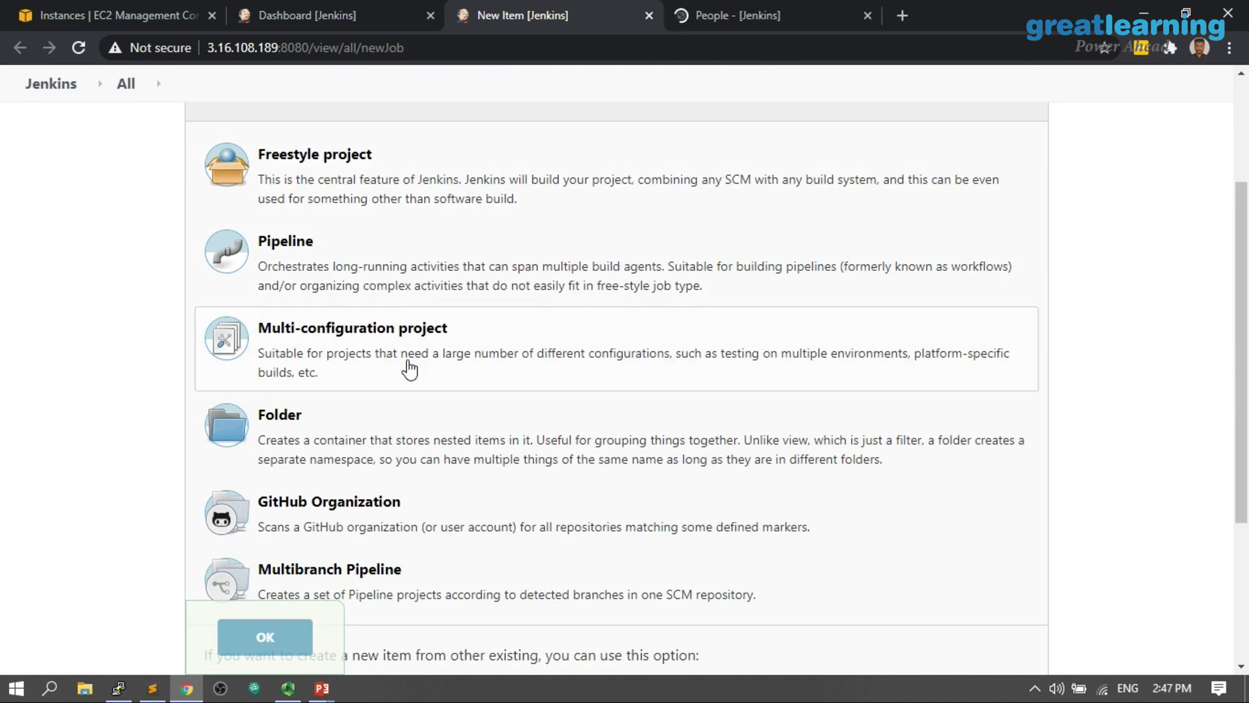
scroll(279, 429, "down", 4)
scroll(443, 290, "up", 4)
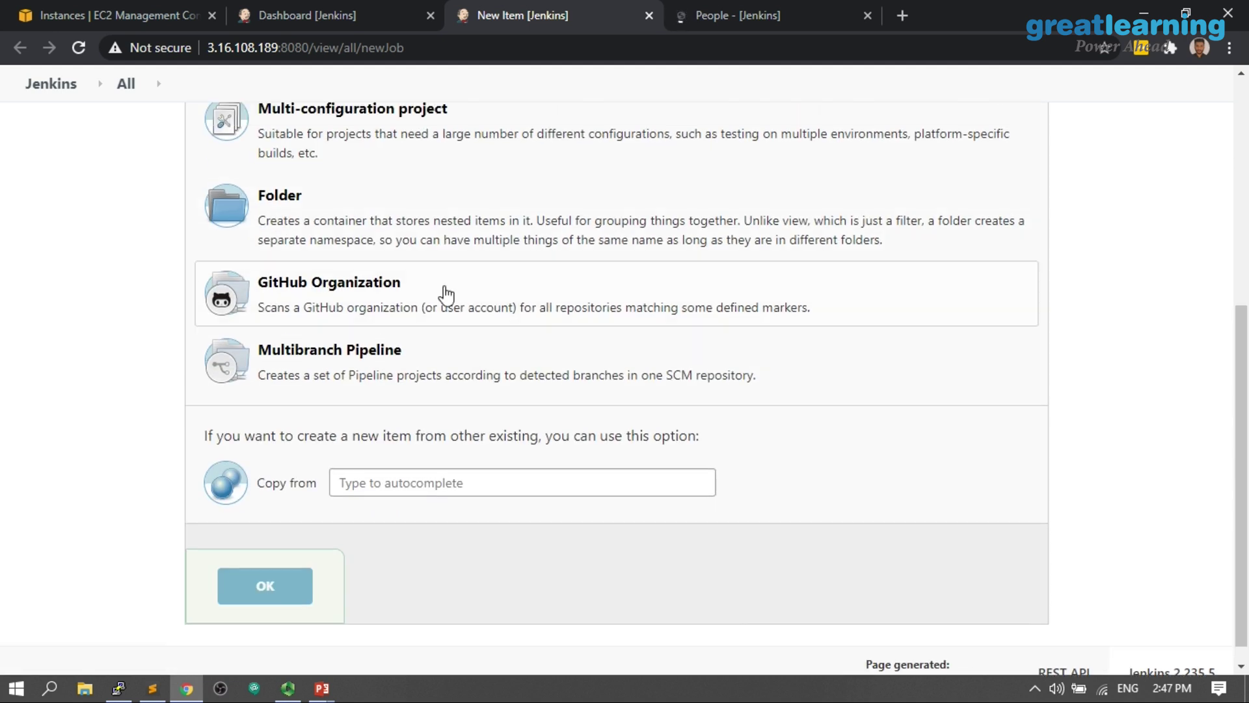
scroll(315, 372, "up", 3)
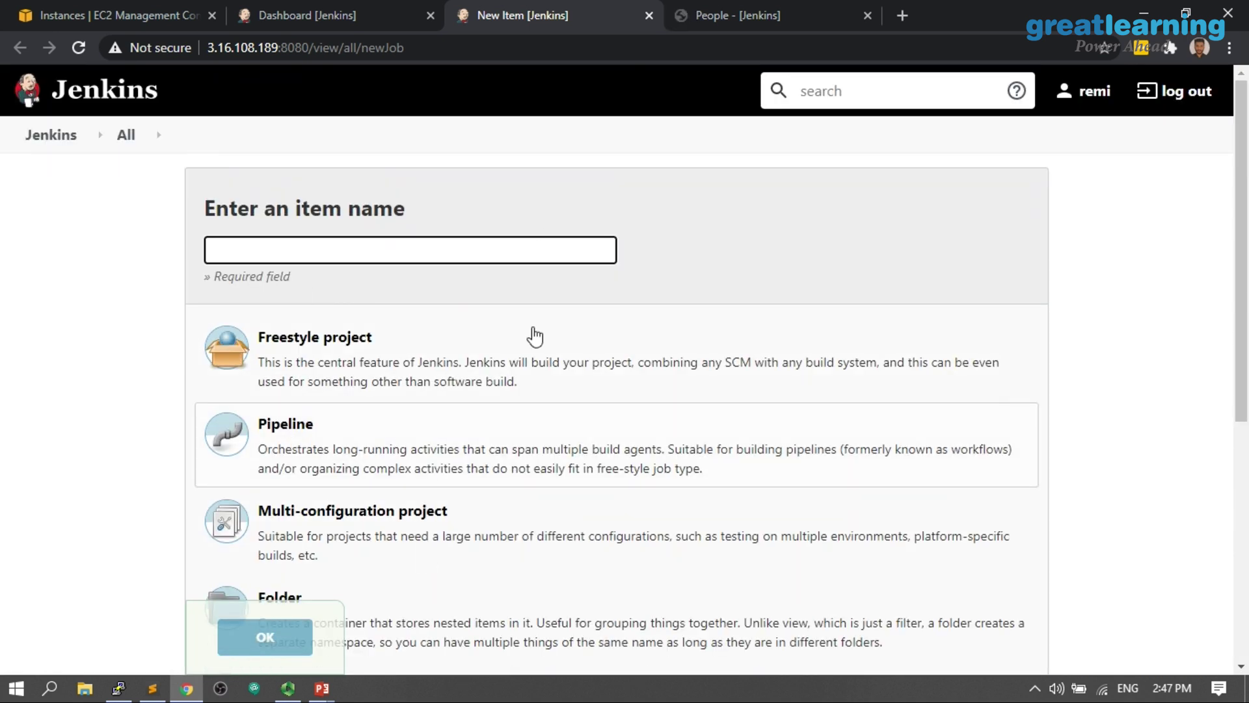
left_click(649, 15)
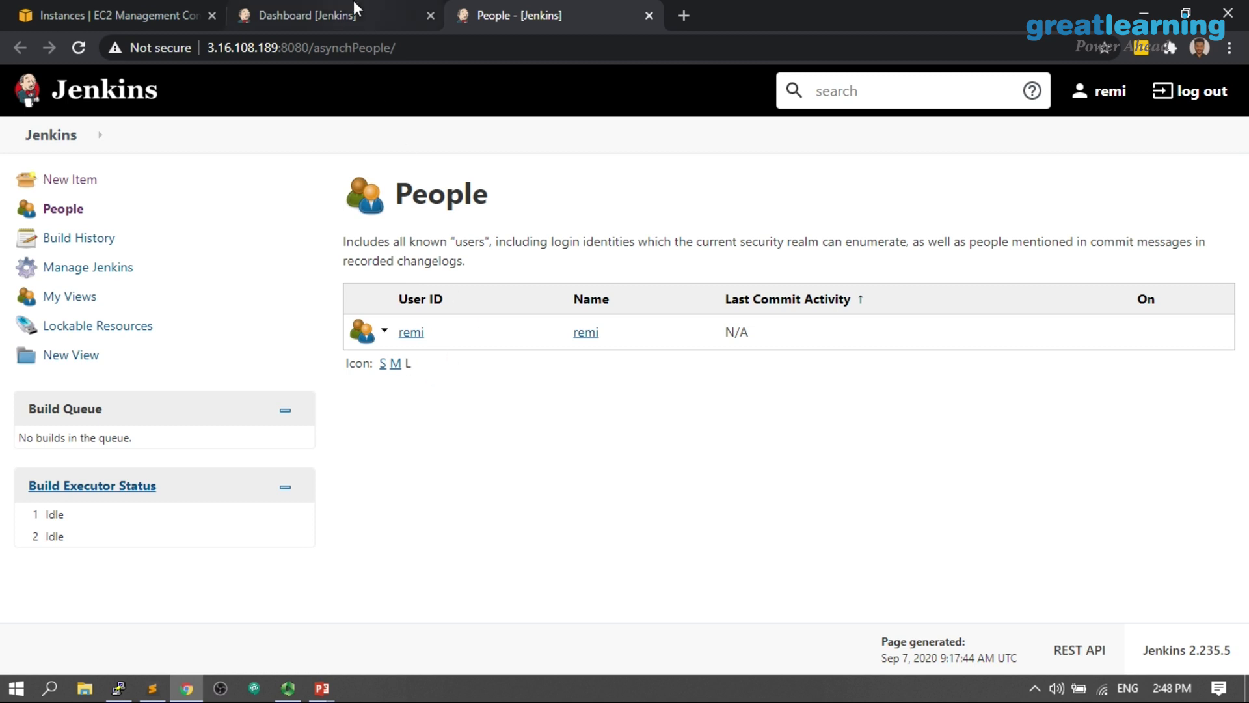
- Open Manage Jenkins and Build History in background tabs and close the People tab
left_click_drag(392, 242, 498, 242)
left_click(289, 20)
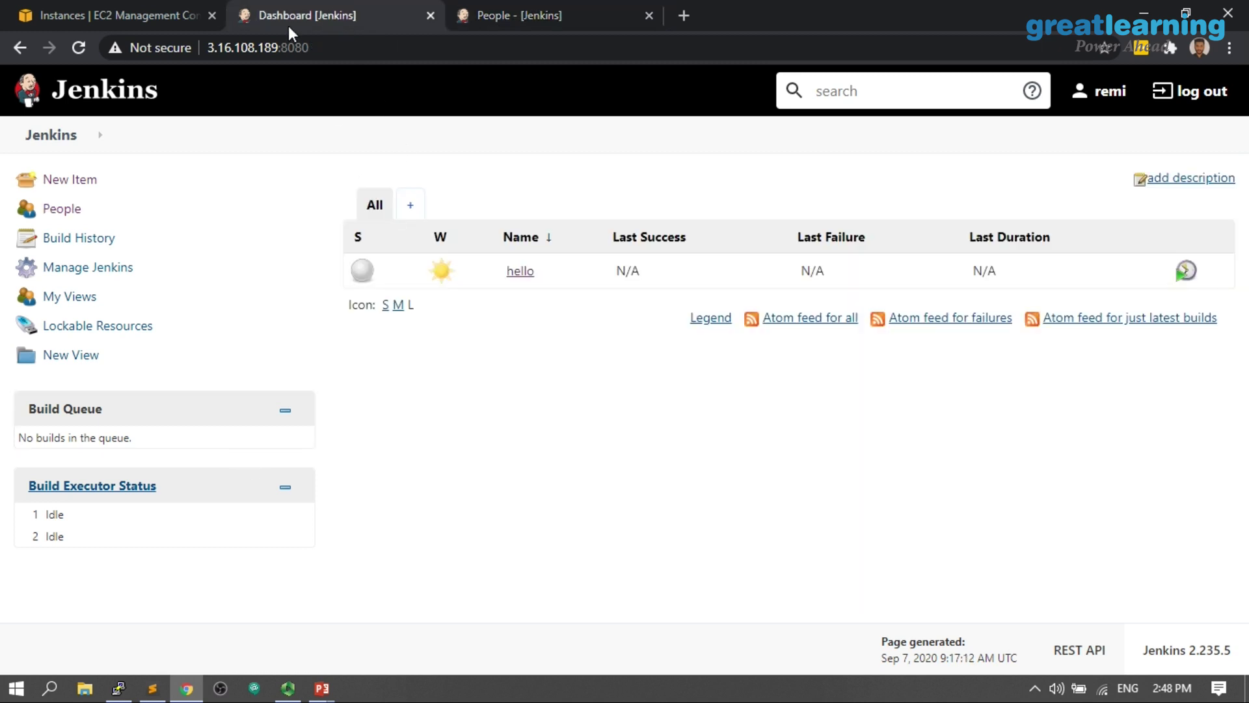
middle_click(60, 273)
middle_click(75, 240)
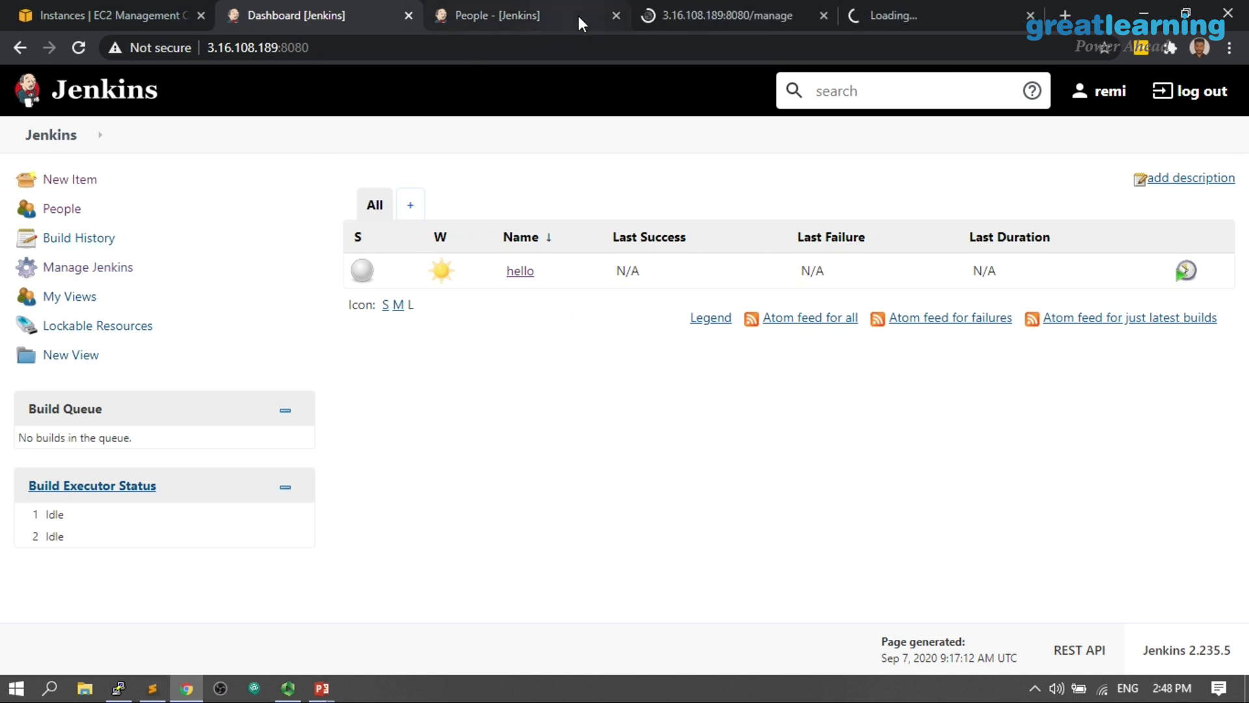
left_click(579, 15)
left_click(614, 17)
- Move the Build History tab before Manage Jenkins, view the empty history, then close it
left_click(678, 8)
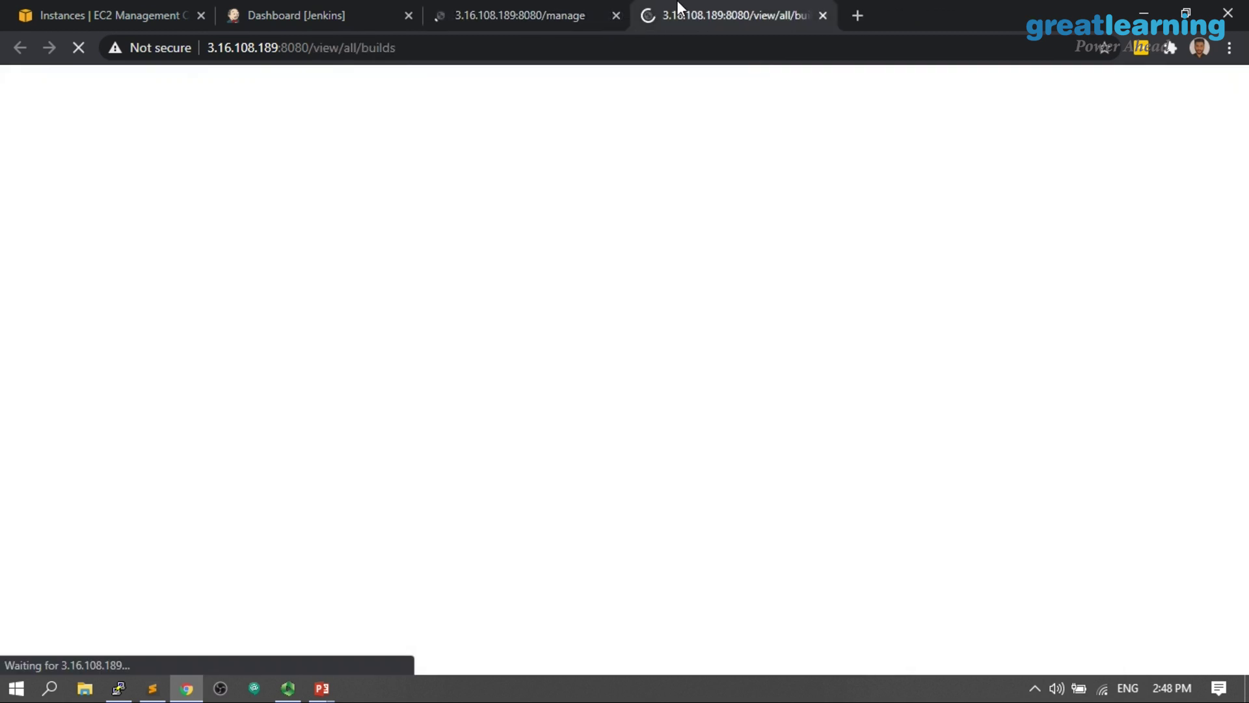
left_click_drag(557, 6, 501, 8)
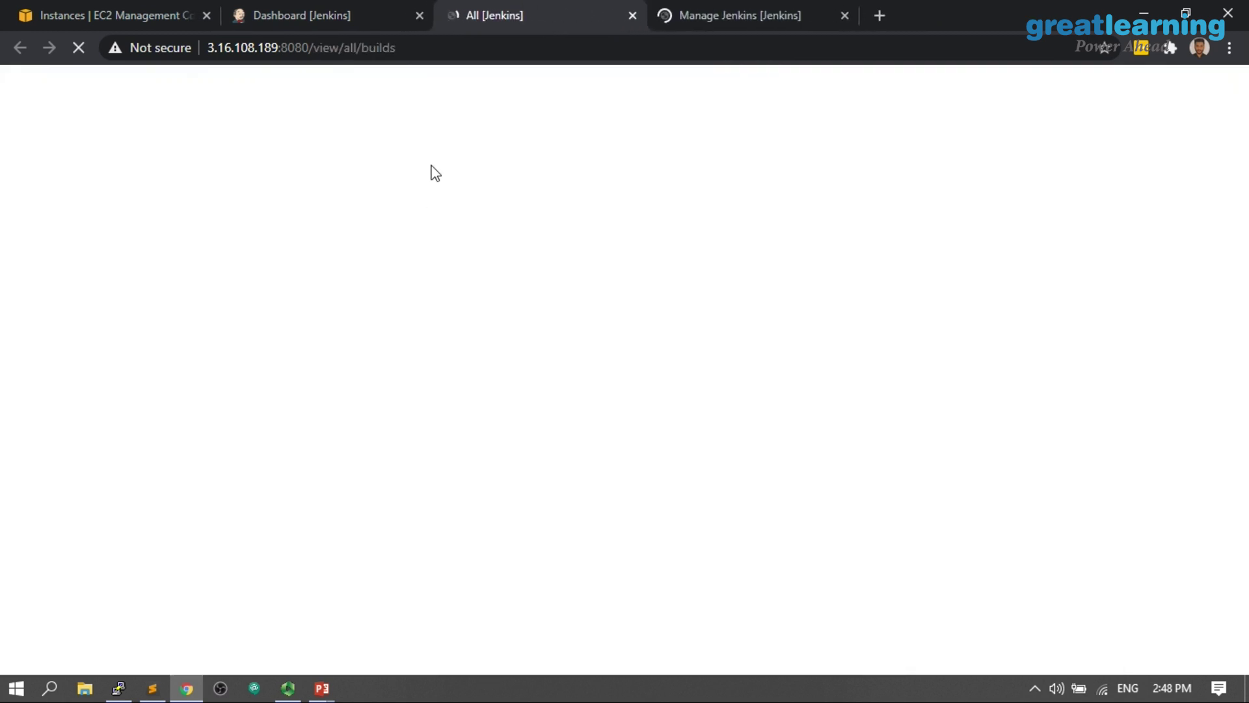
left_click(396, 7)
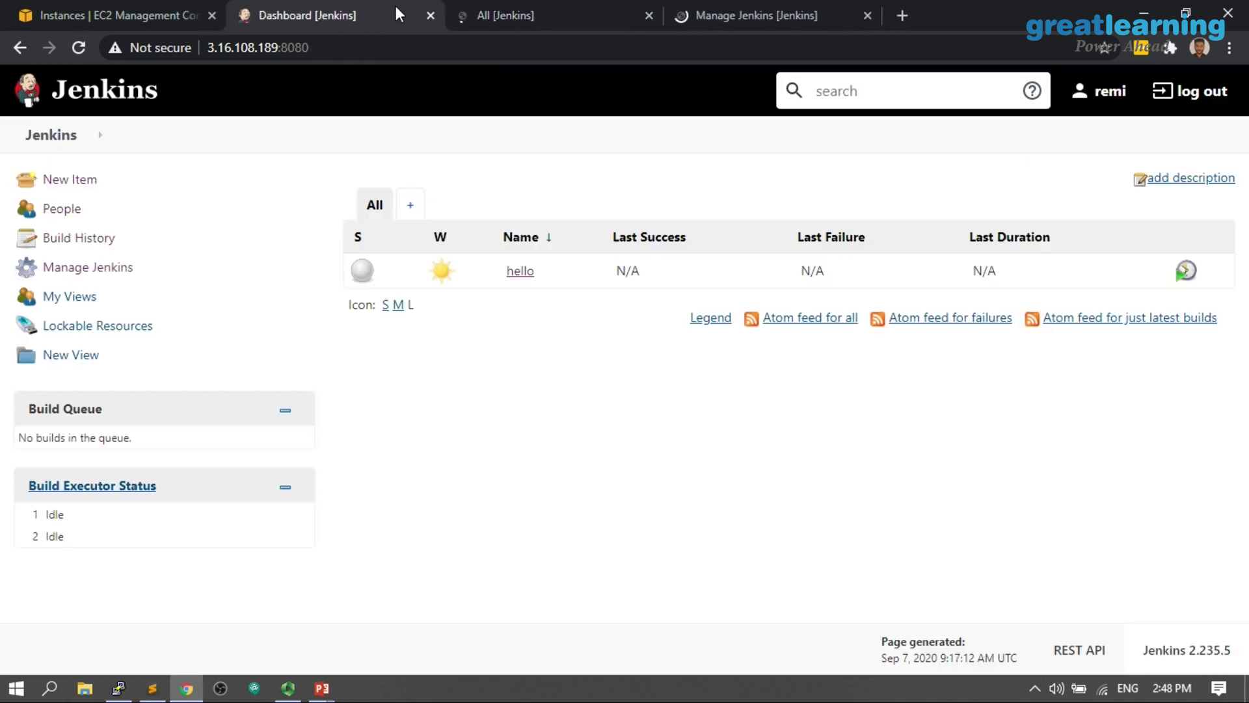
left_click(552, 7)
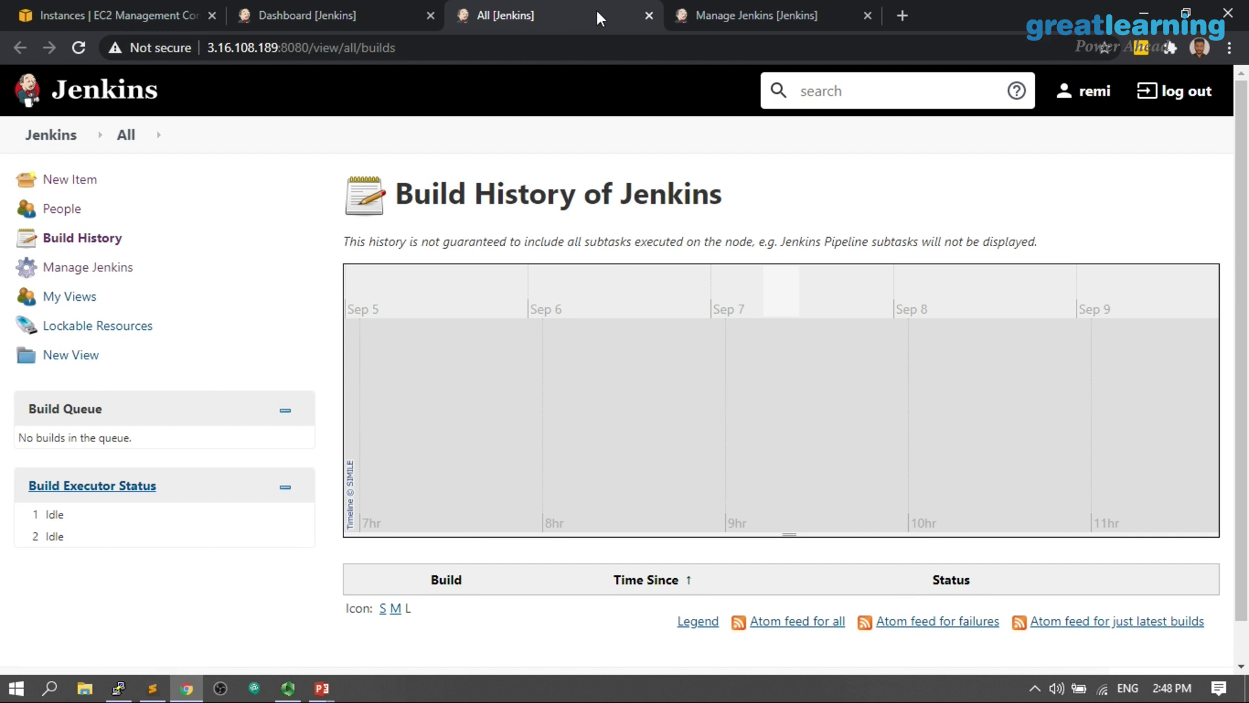
left_click(649, 15)
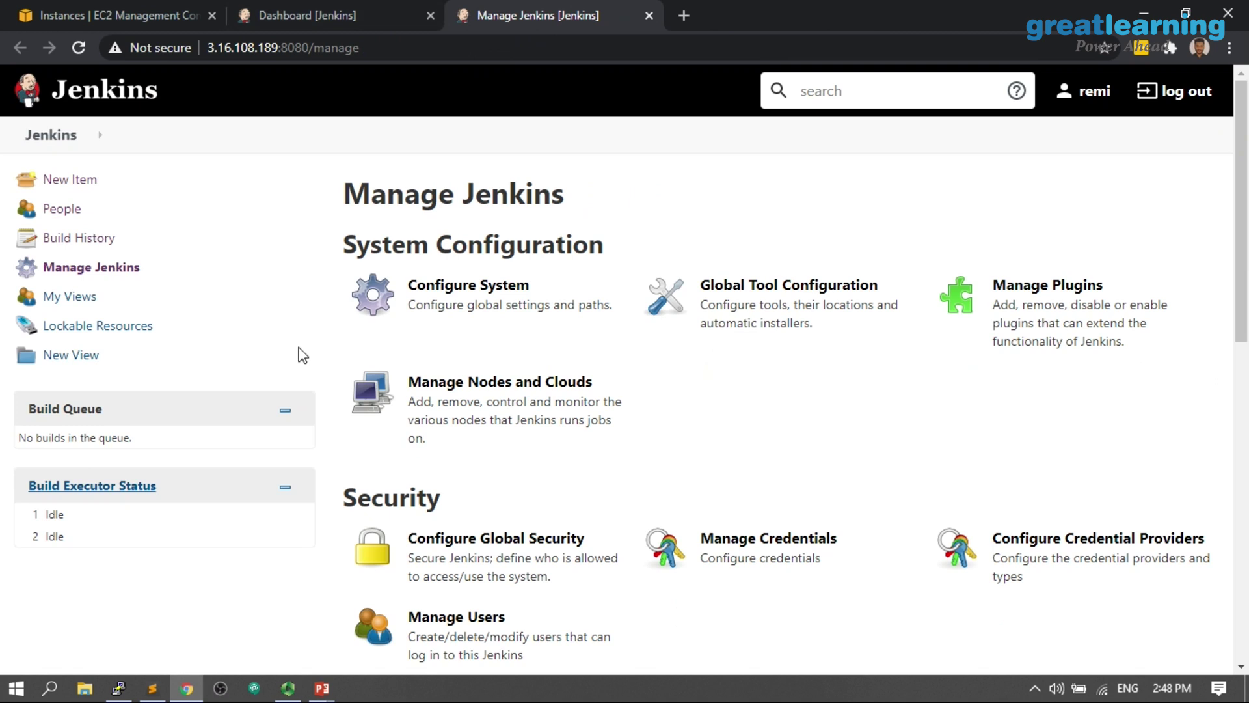
scroll(339, 259, "down", 10)
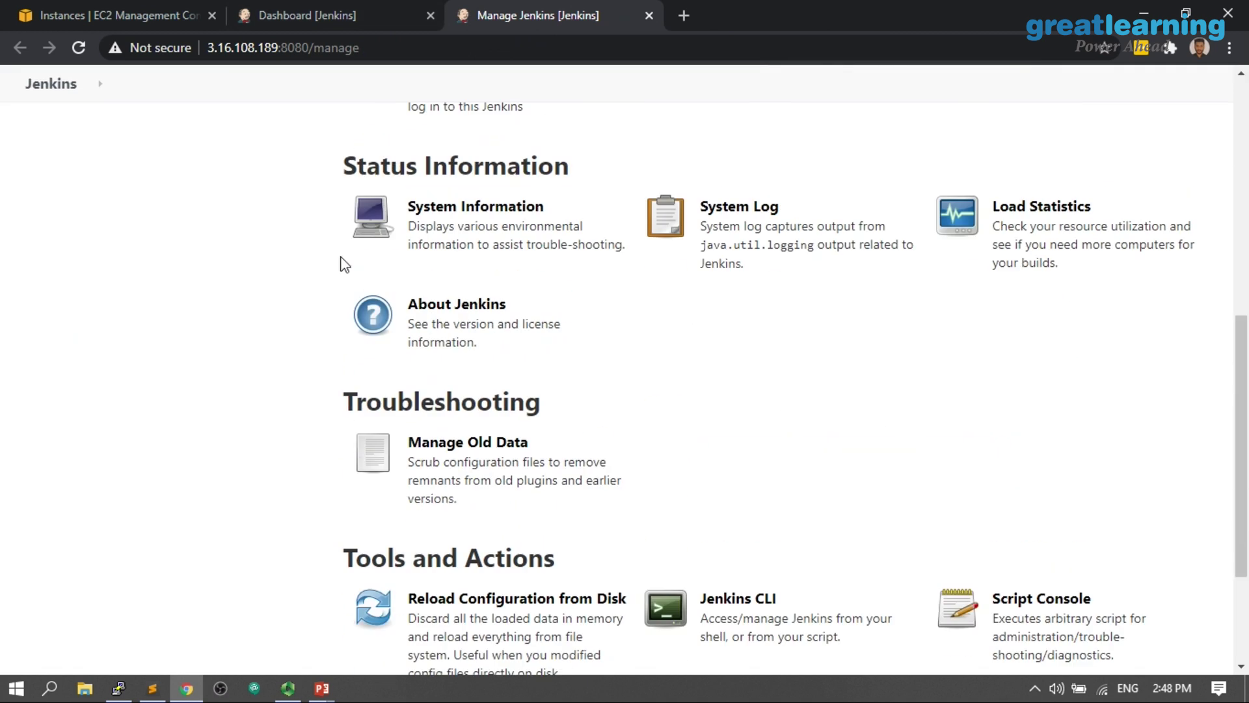
scroll(368, 302, "up", 10)
left_click_drag(351, 248, 644, 267)
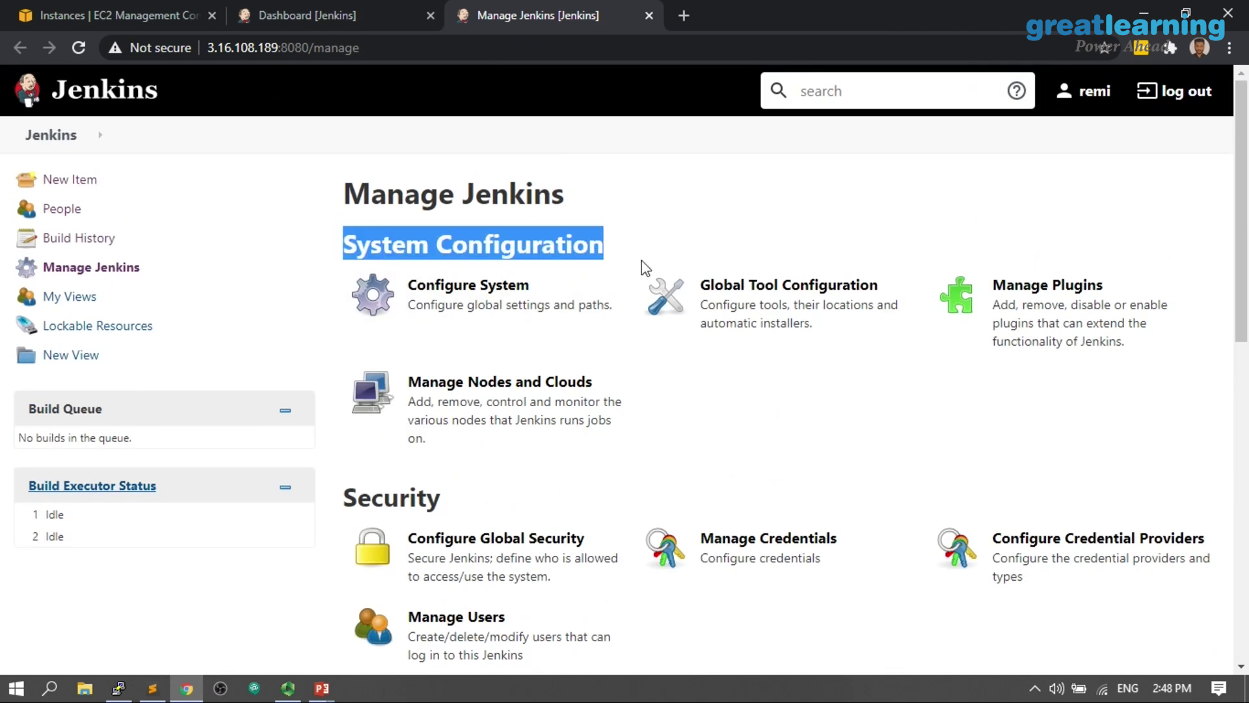
left_click_drag(463, 501, 330, 511)
left_click(485, 492)
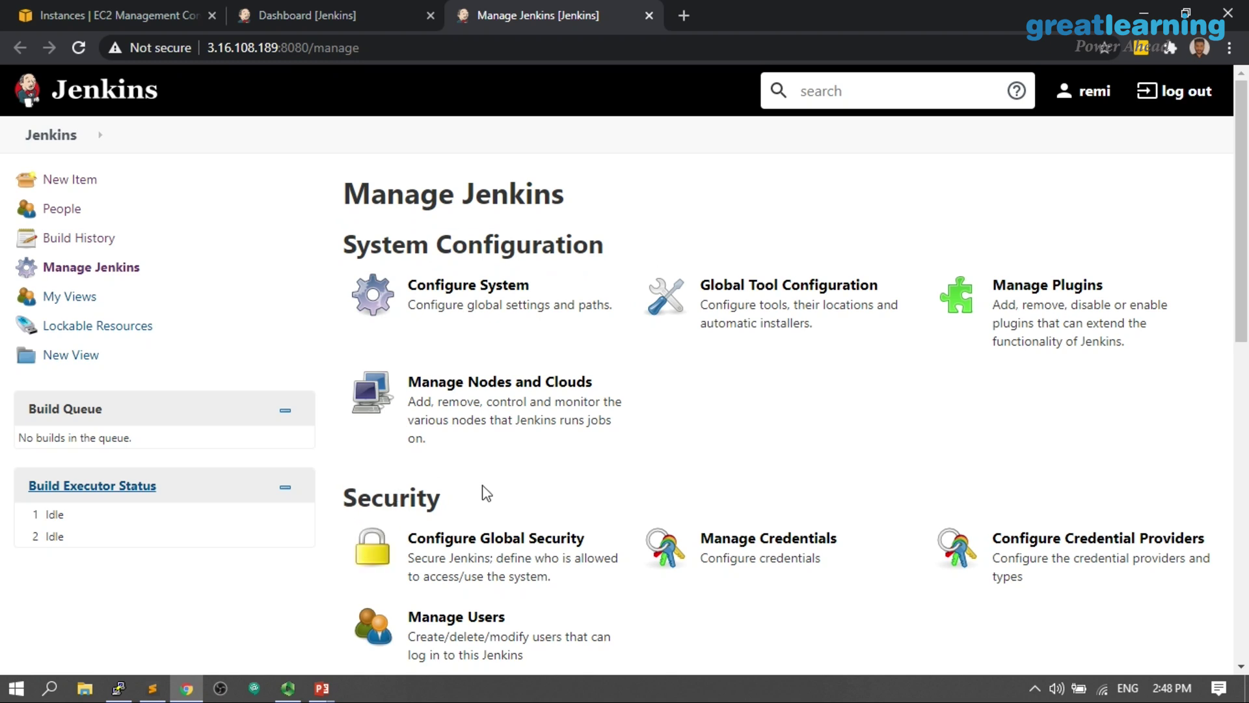
scroll(519, 511, "down", 4)
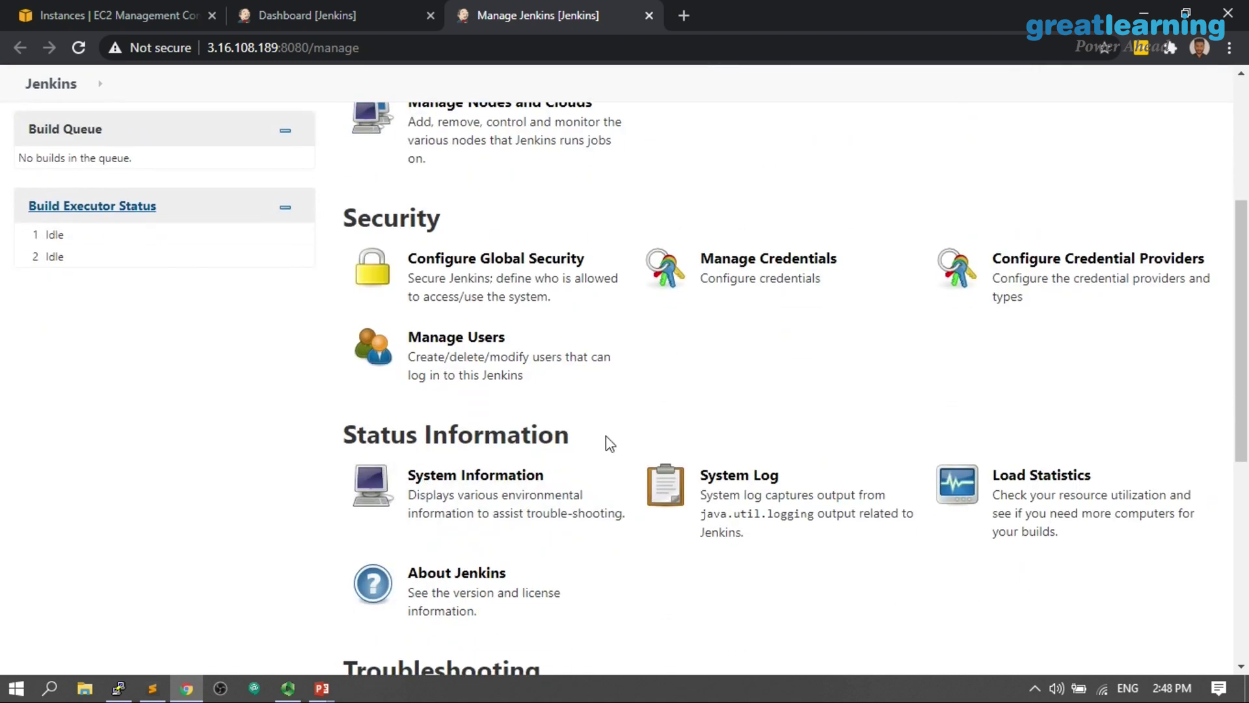
scroll(608, 441, "down", 6)
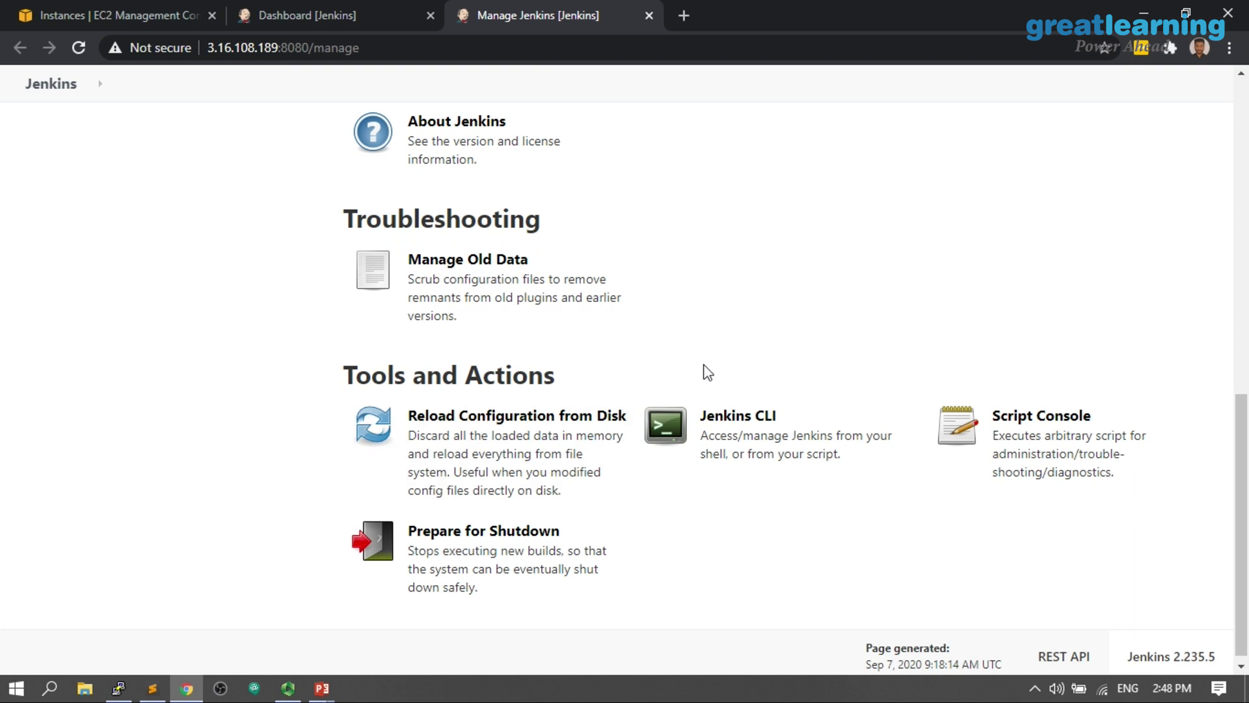
scroll(567, 405, "up", 10)
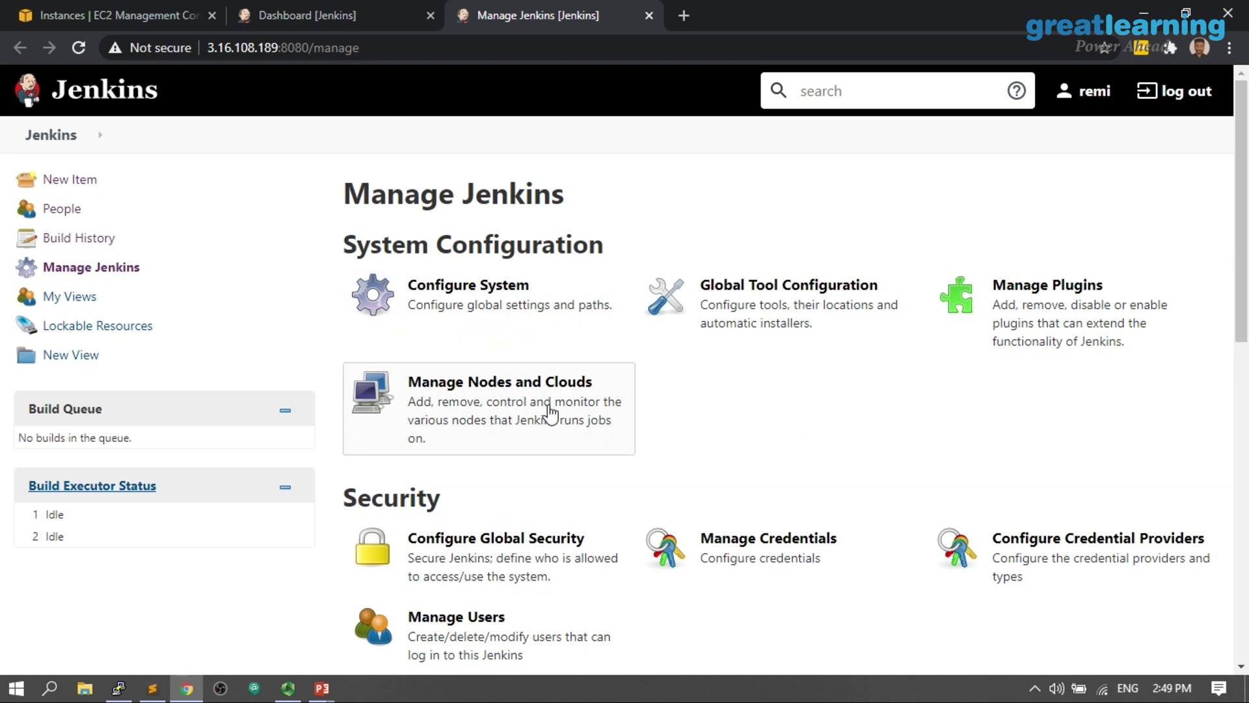
- Scroll through the Manage Jenkins options, return to the dashboard, then switch to the title slide
scroll(518, 430, "down", 1)
scroll(518, 429, "down", 2)
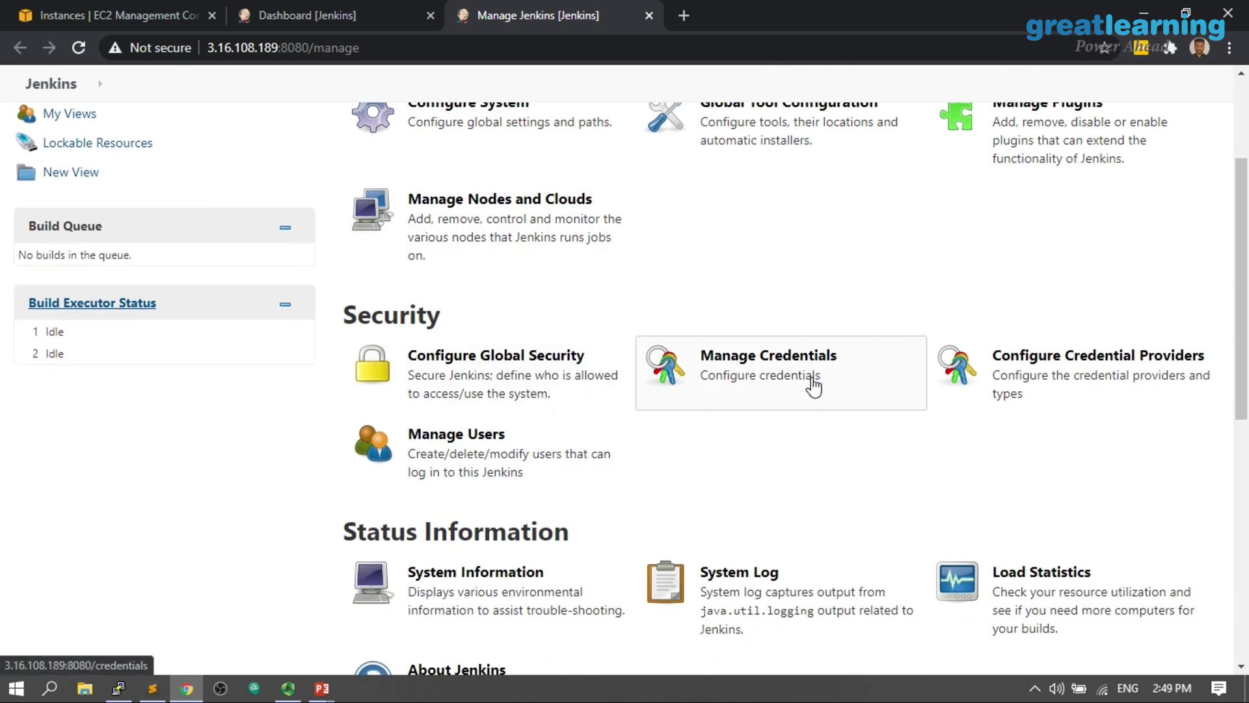
scroll(1067, 242, "up", 2)
scroll(946, 254, "down", 2)
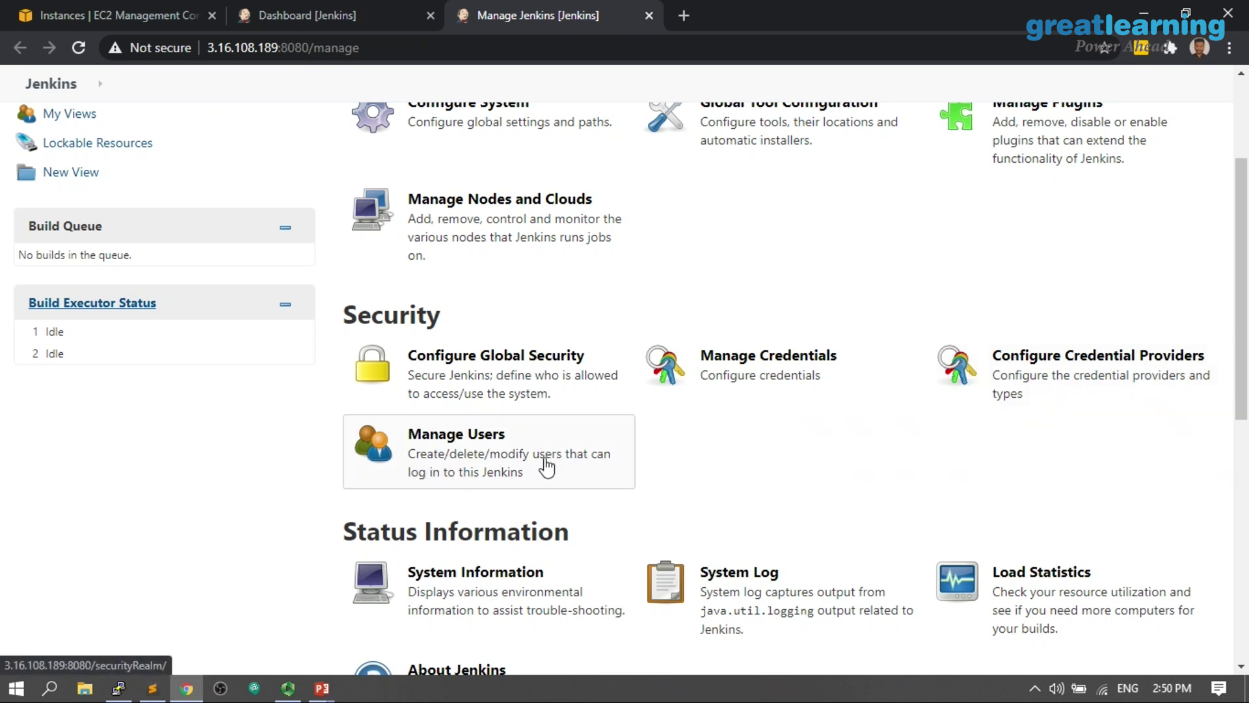
scroll(530, 478, "down", 2)
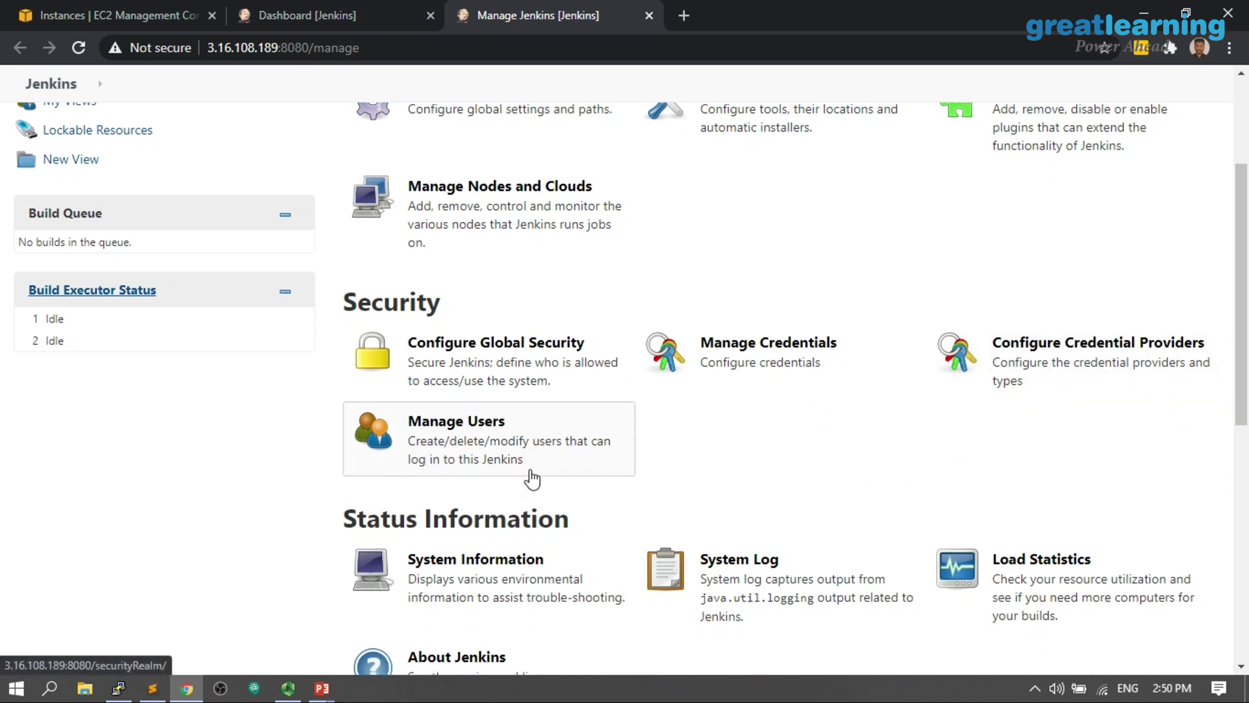
scroll(627, 460, "down", 1)
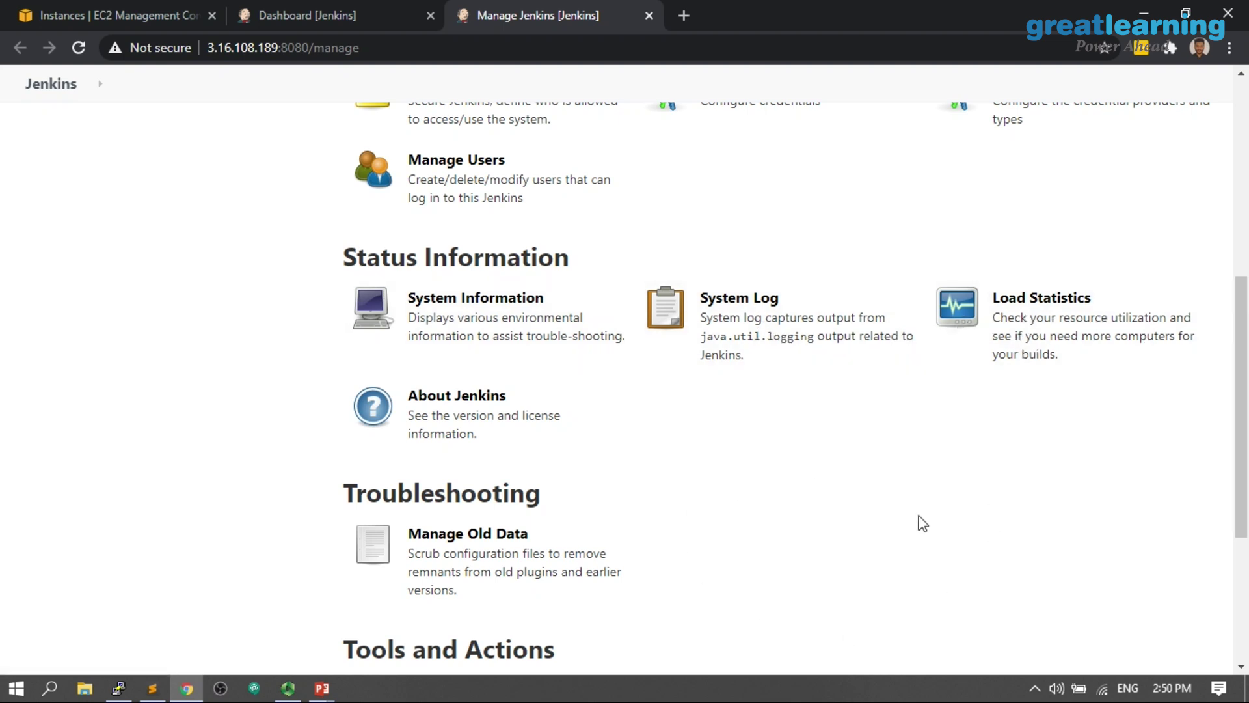
scroll(904, 511, "down", 5)
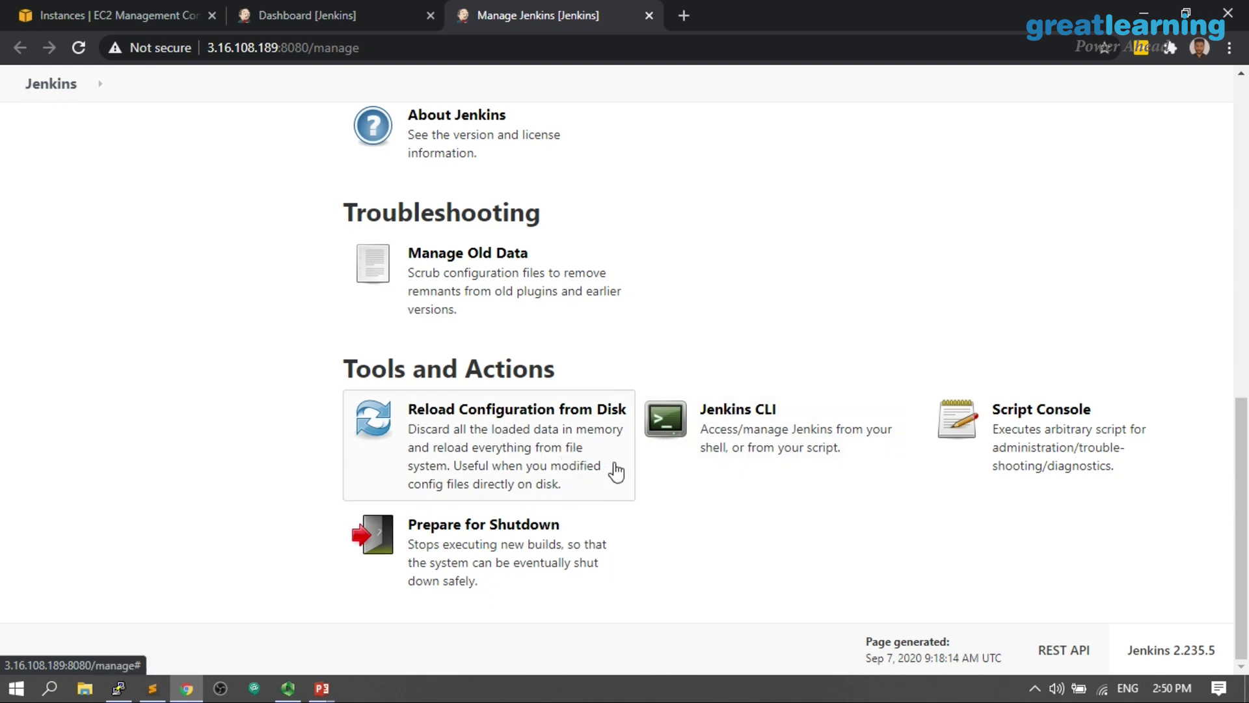
scroll(621, 471, "up", 15)
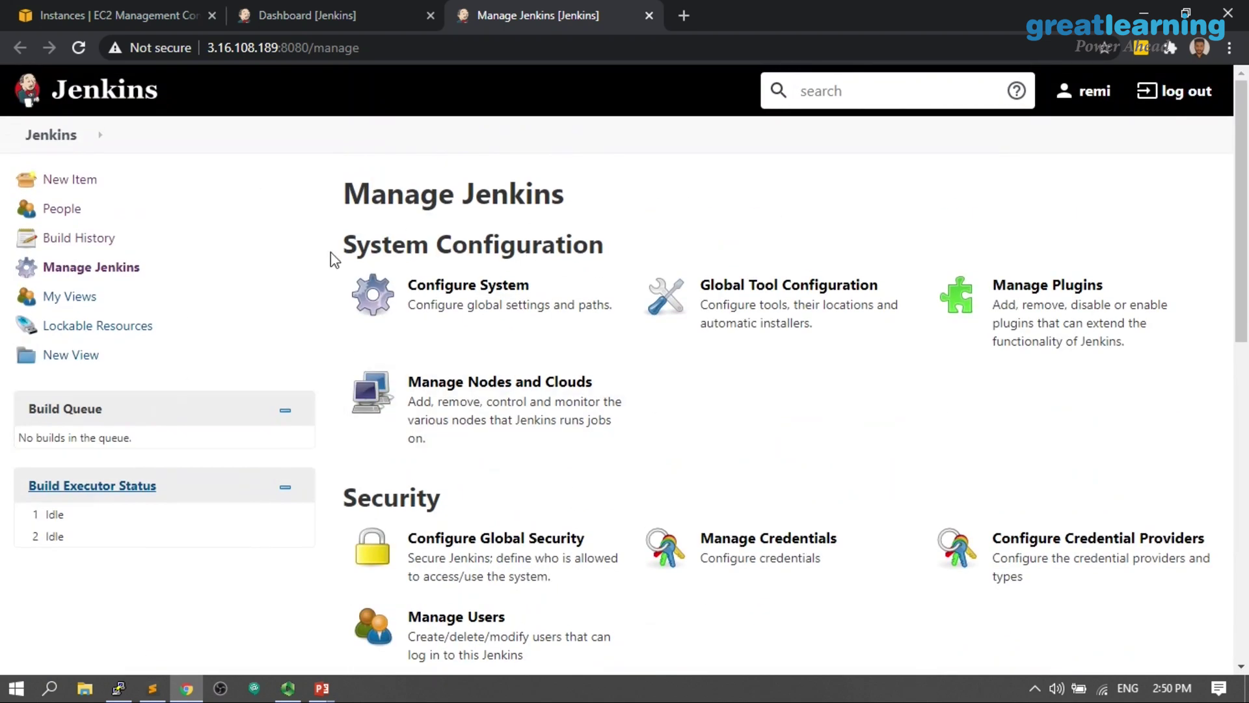
left_click(59, 134)
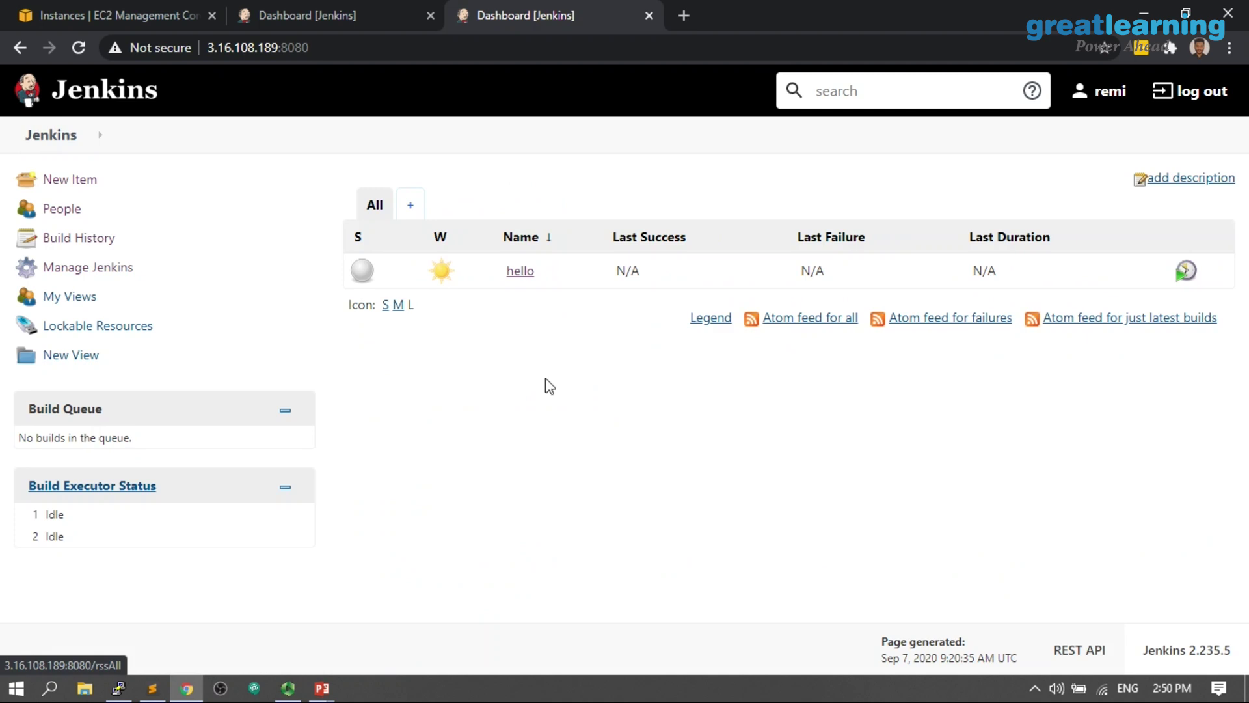
key("alt+Tab")
- Advance the PowerPoint slide show to the Jenkins Architecture slide, then switch windows
left_click(518, 447)
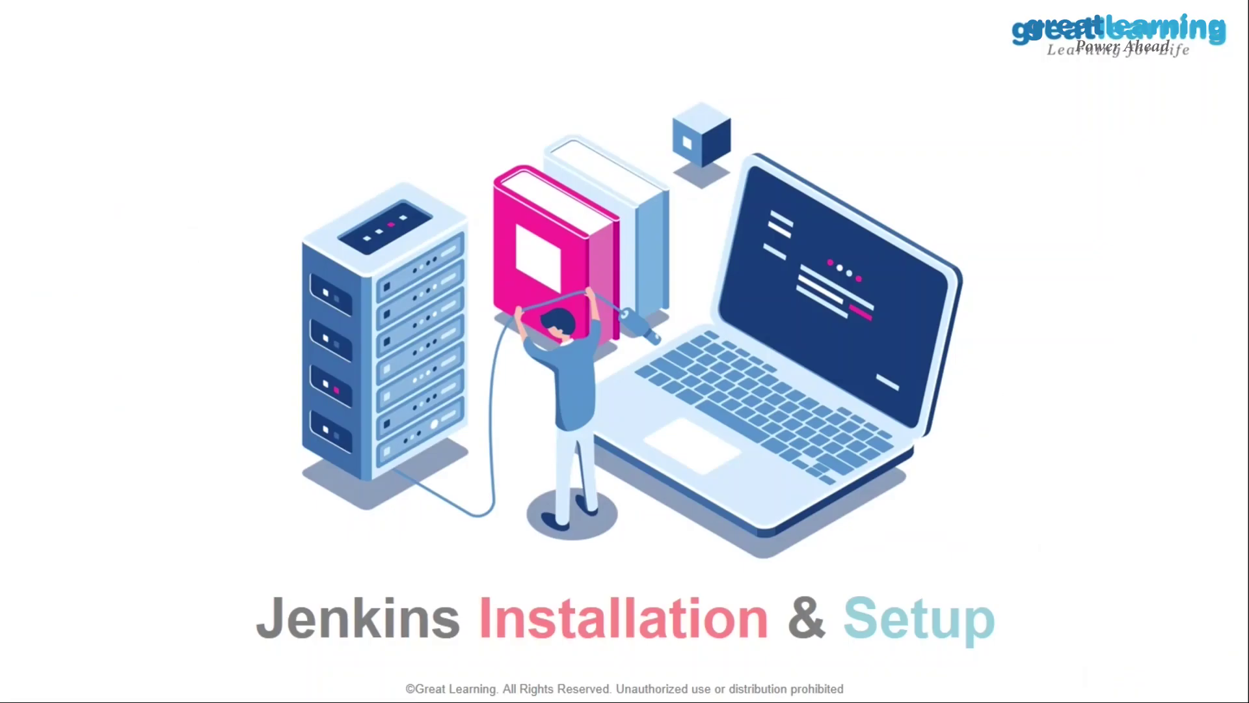
key("Right")
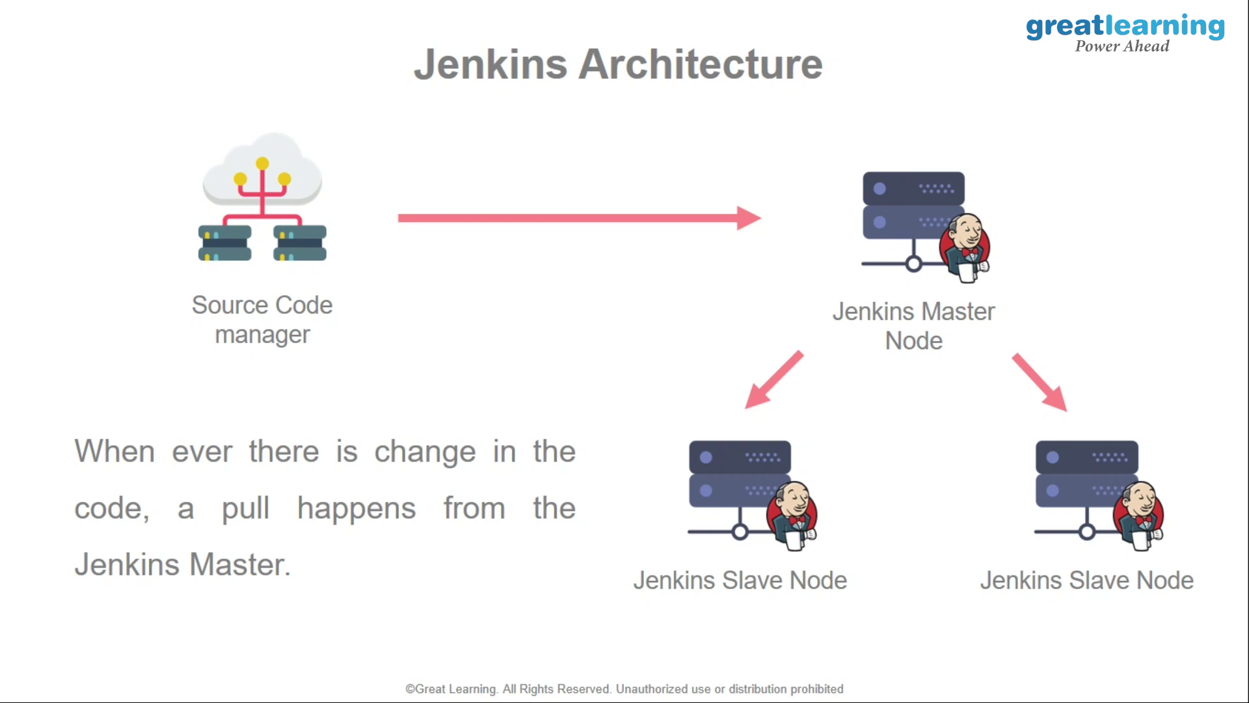
key("alt+Tab")
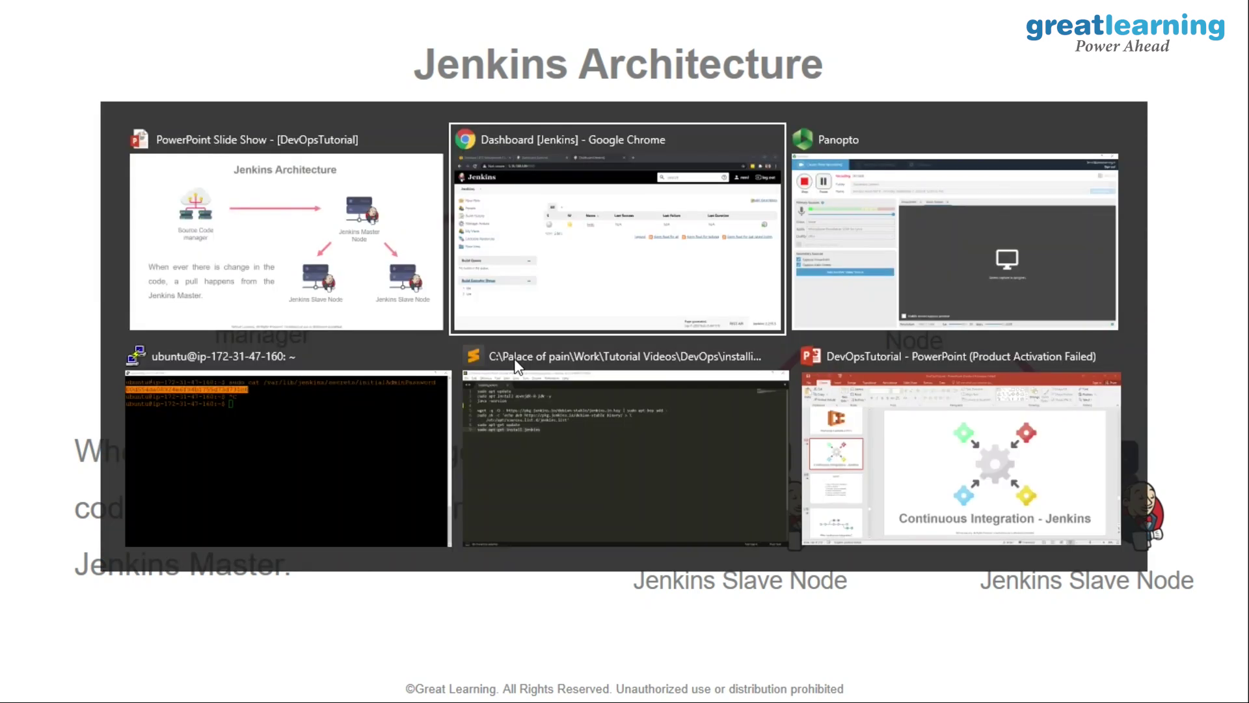
- Review the top lines of the ubuntu terminal output in PuTTY, keeping the terminal in front
left_click(257, 373)
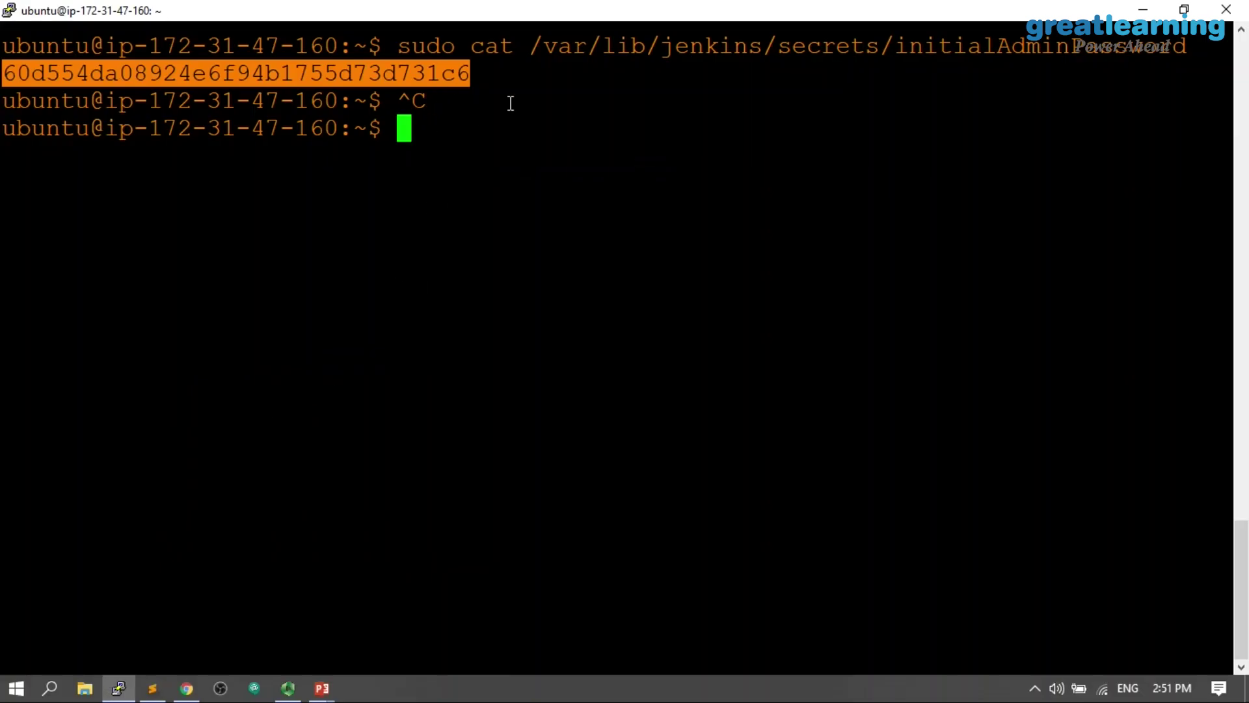
left_click(463, 118)
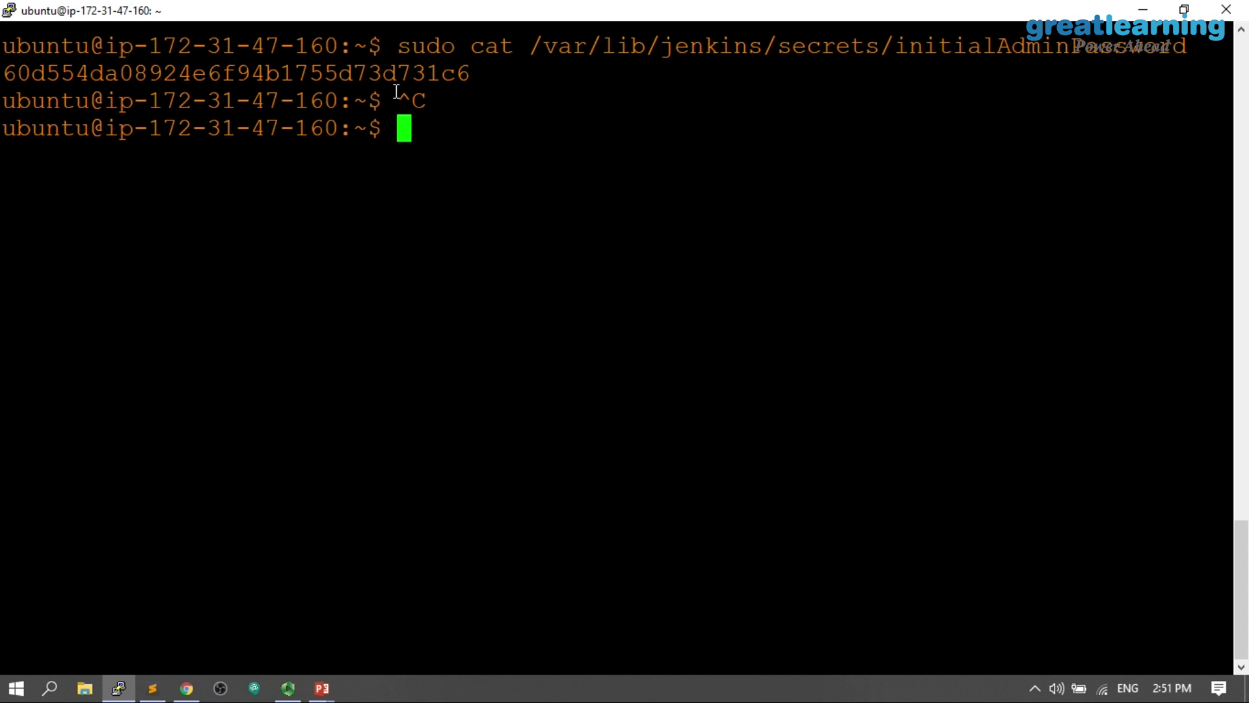
left_click_drag(5, 39, 638, 284)
left_click(640, 284)
key("alt+Tab")
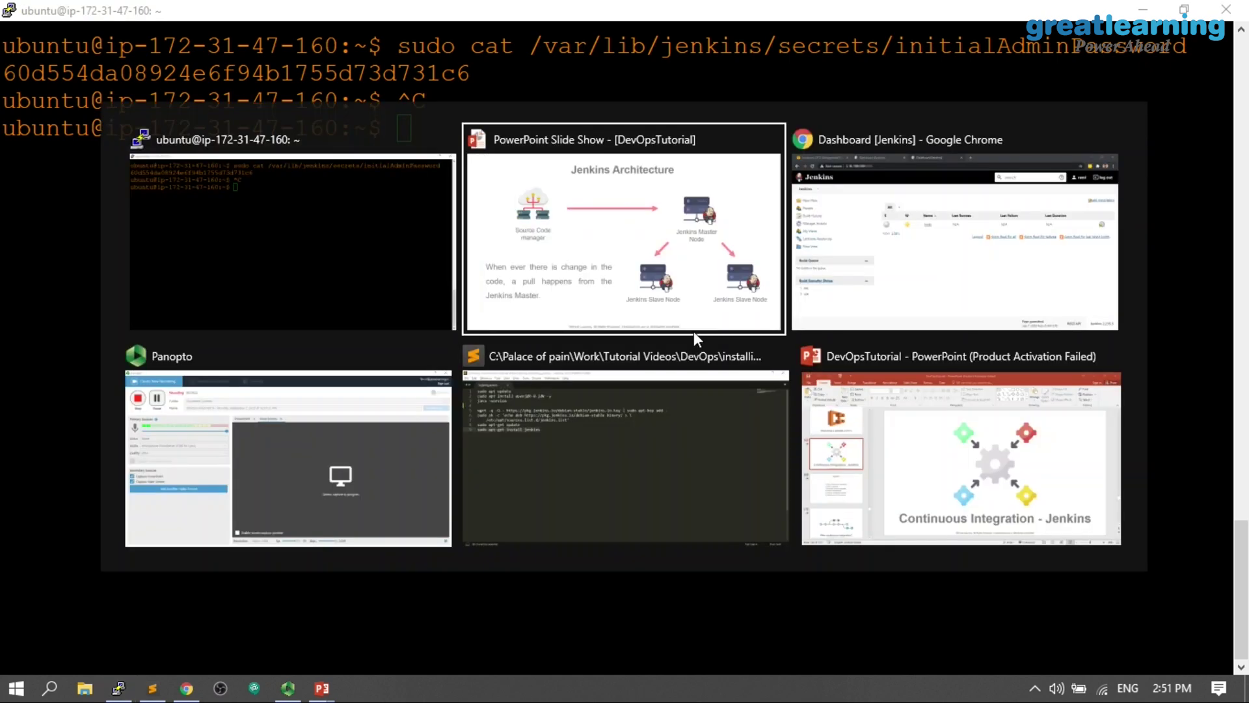
left_click(257, 239)
- Present the full-screen Jenkins Architecture slide, then switch to the Jenkins dashboard in Chrome
key("alt+Tab")
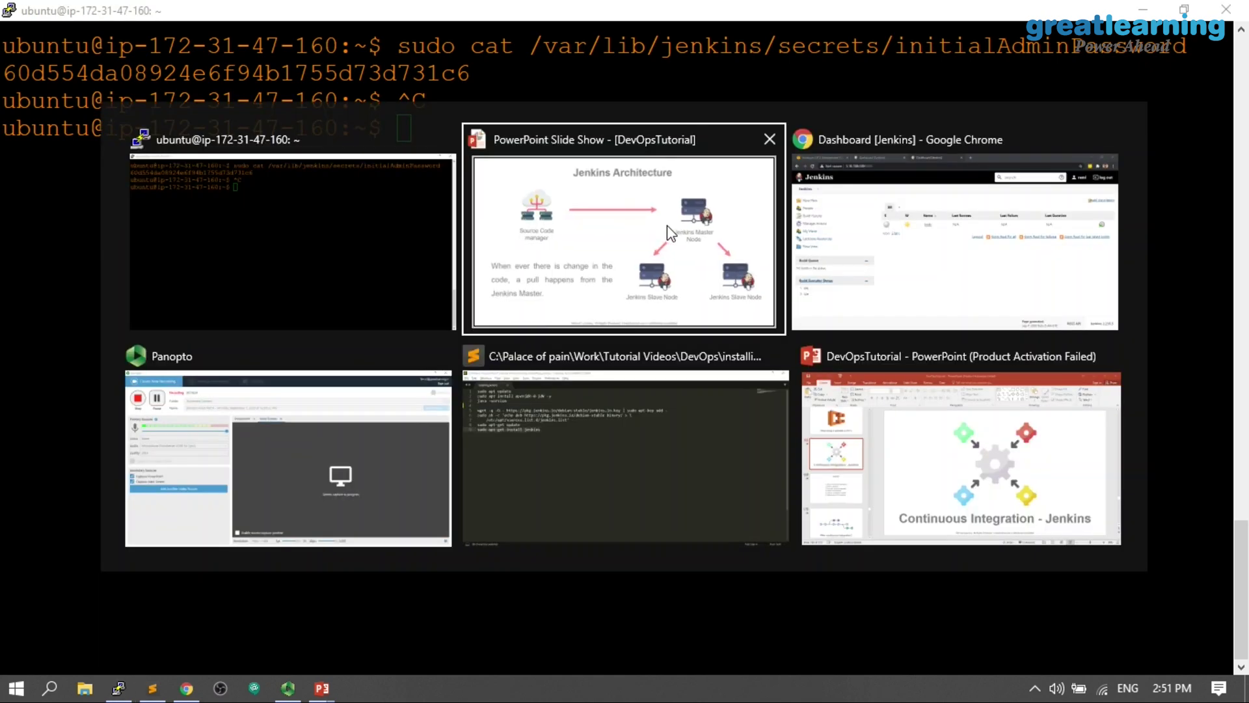
left_click(666, 225)
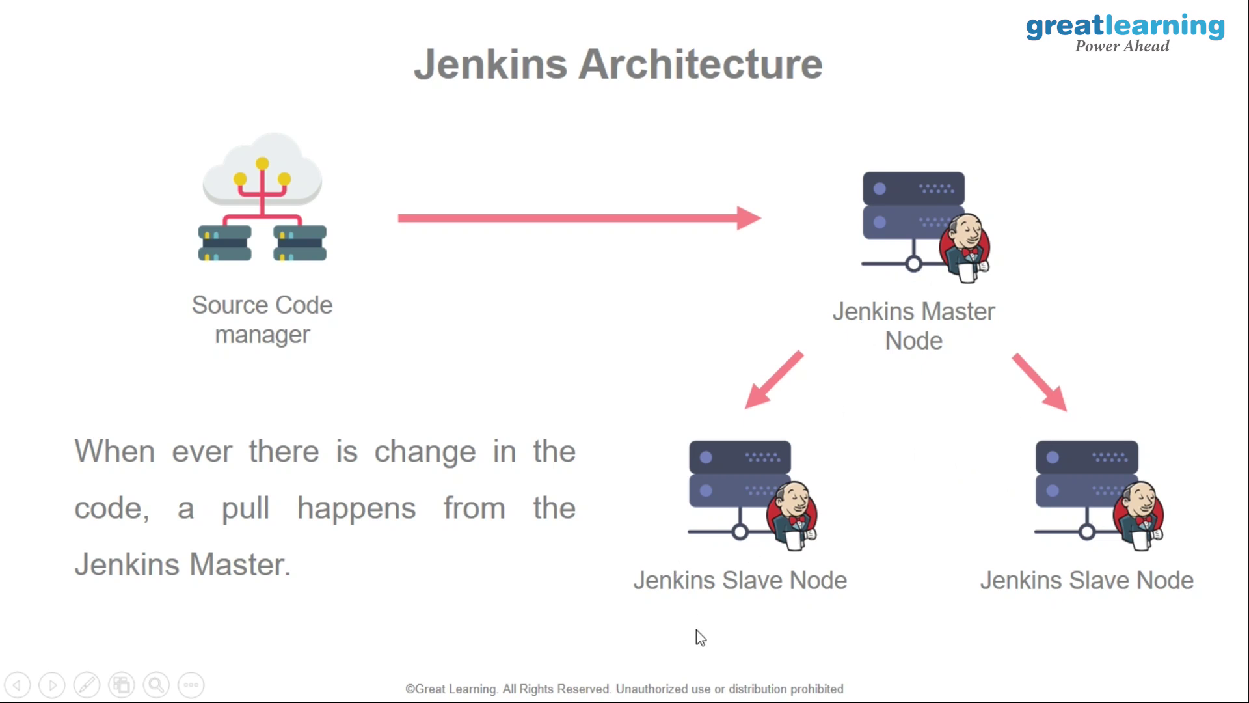
key("alt+Tab")
key("alt+Tab")
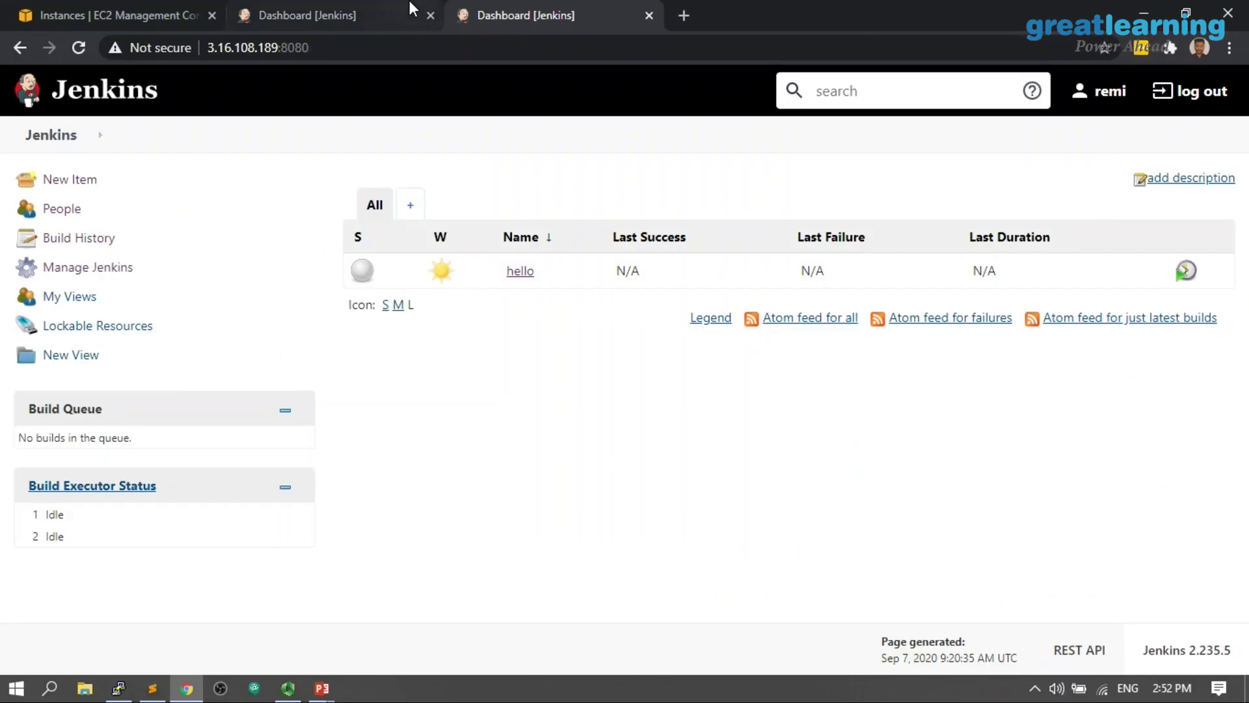
- Close the duplicate dashboard tab and go to Manage Jenkins > Configure Global Security
left_click(431, 15)
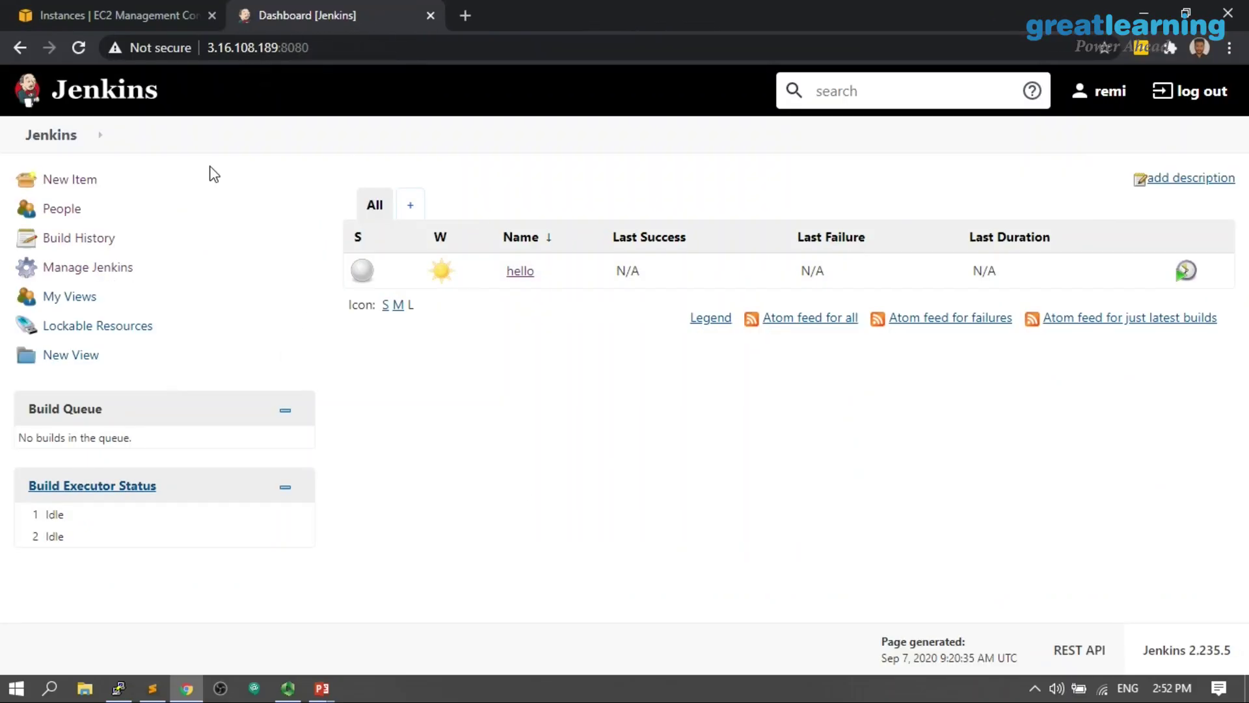
left_click(96, 267)
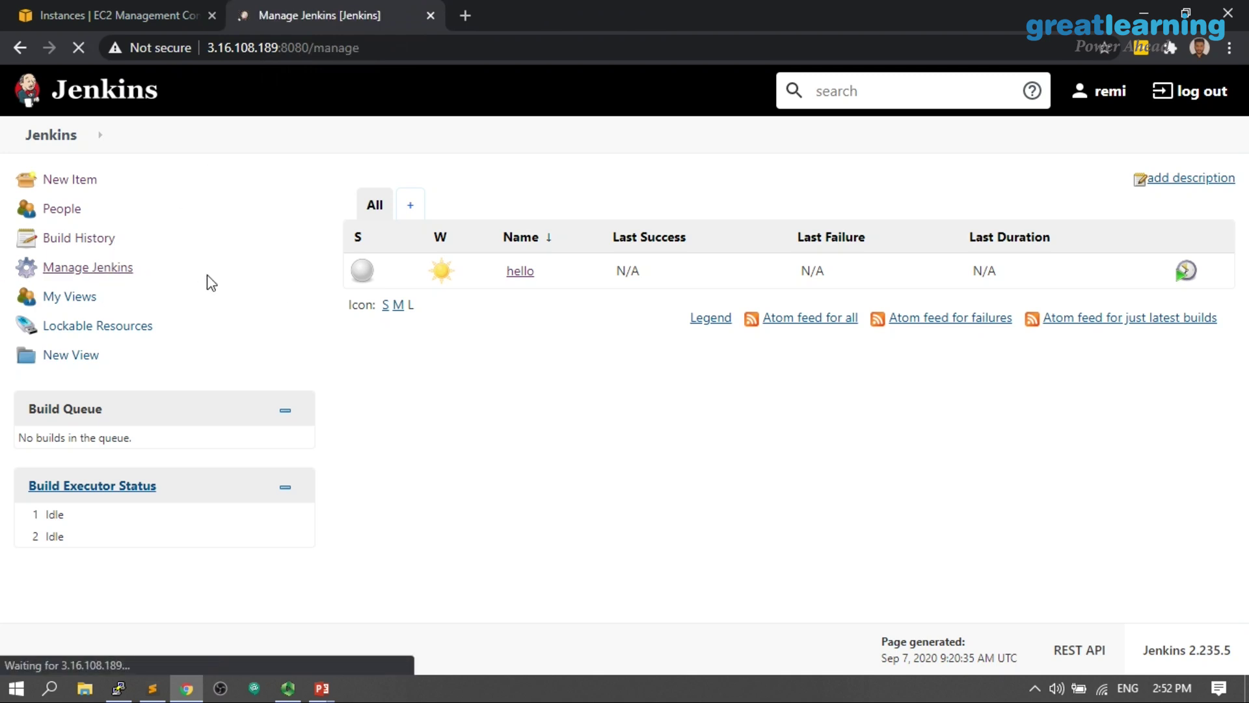
left_click(472, 541)
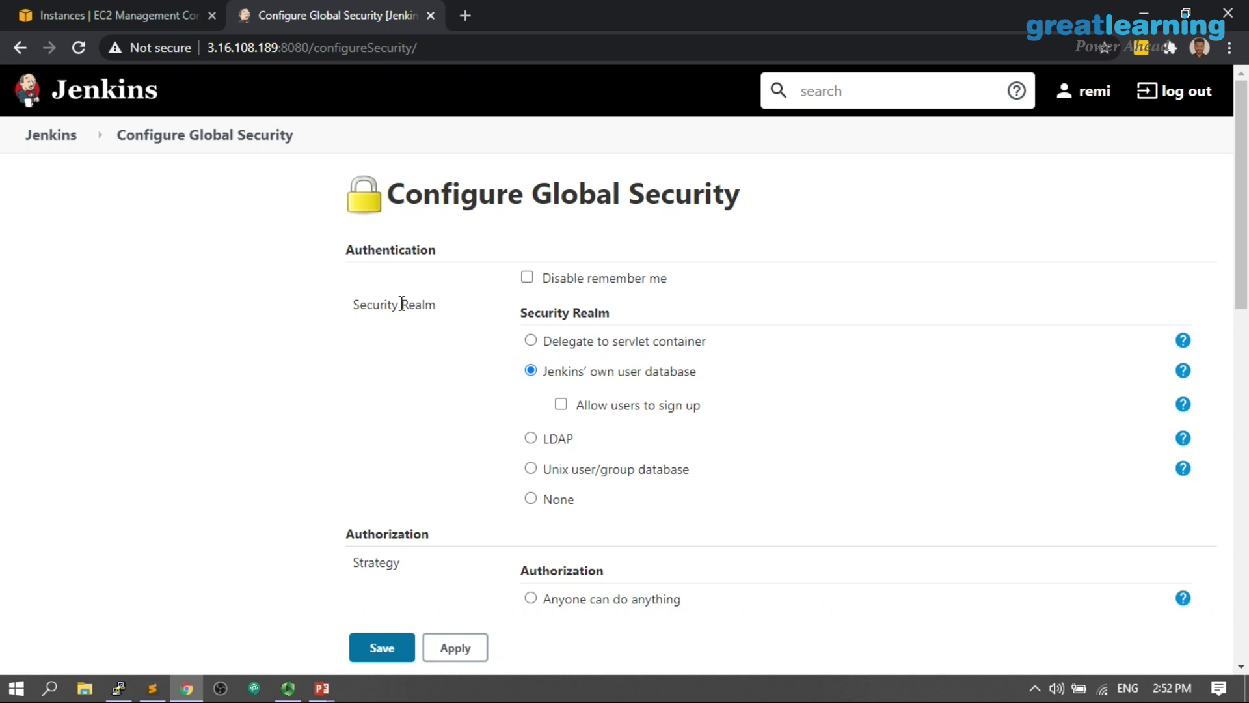
- Set the TCP port for inbound agents to Random and save the security settings
scroll(391, 315, "down", 7)
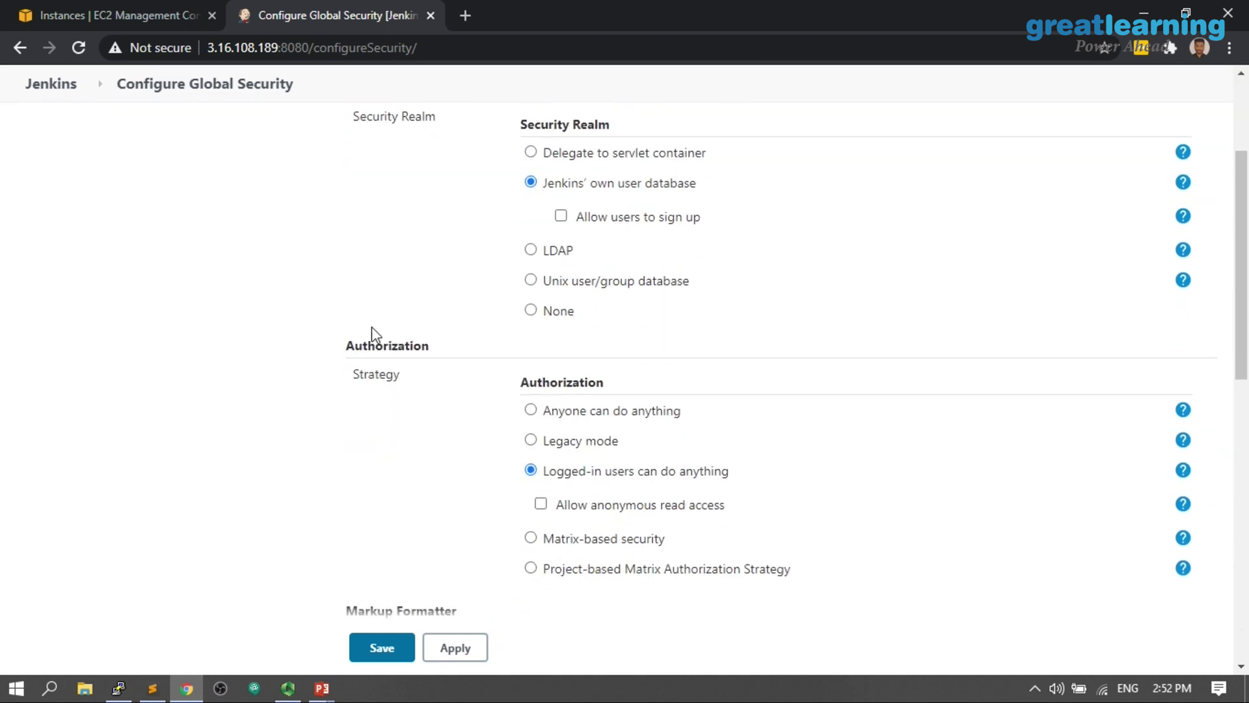
left_click_drag(338, 448, 398, 454)
left_click(416, 438)
scroll(388, 463, "down", 1)
left_click_drag(344, 386, 410, 381)
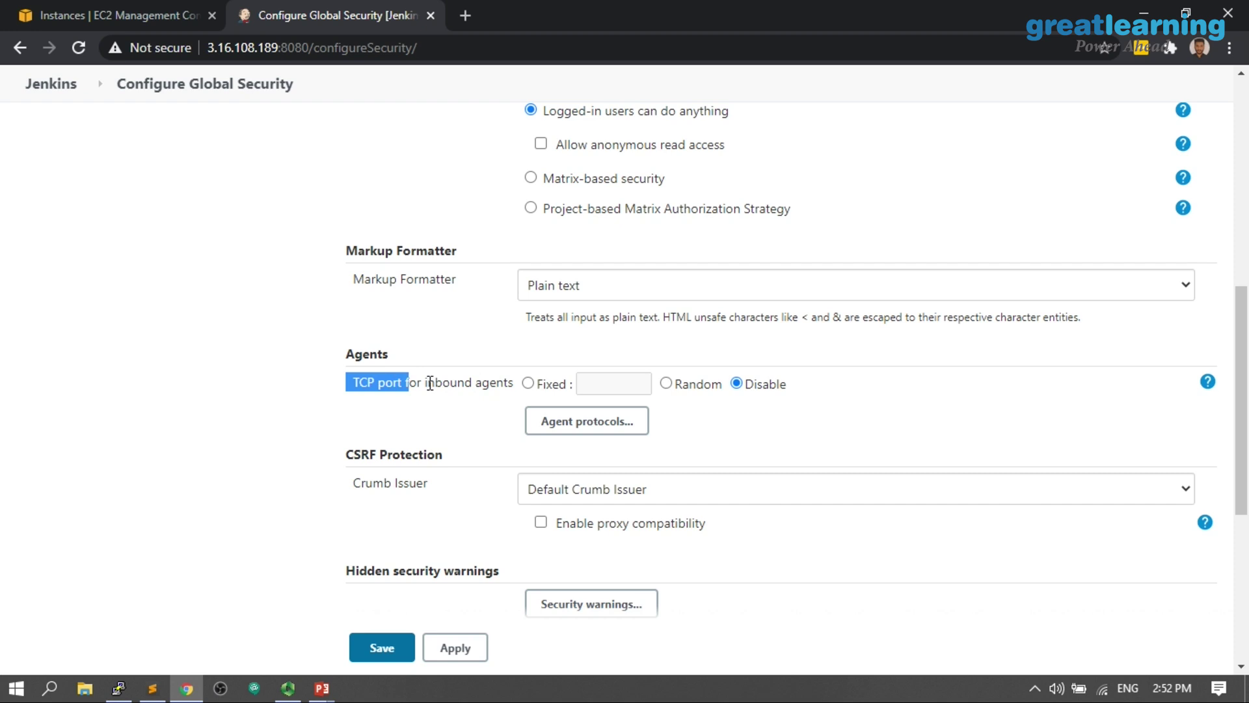
left_click(688, 385)
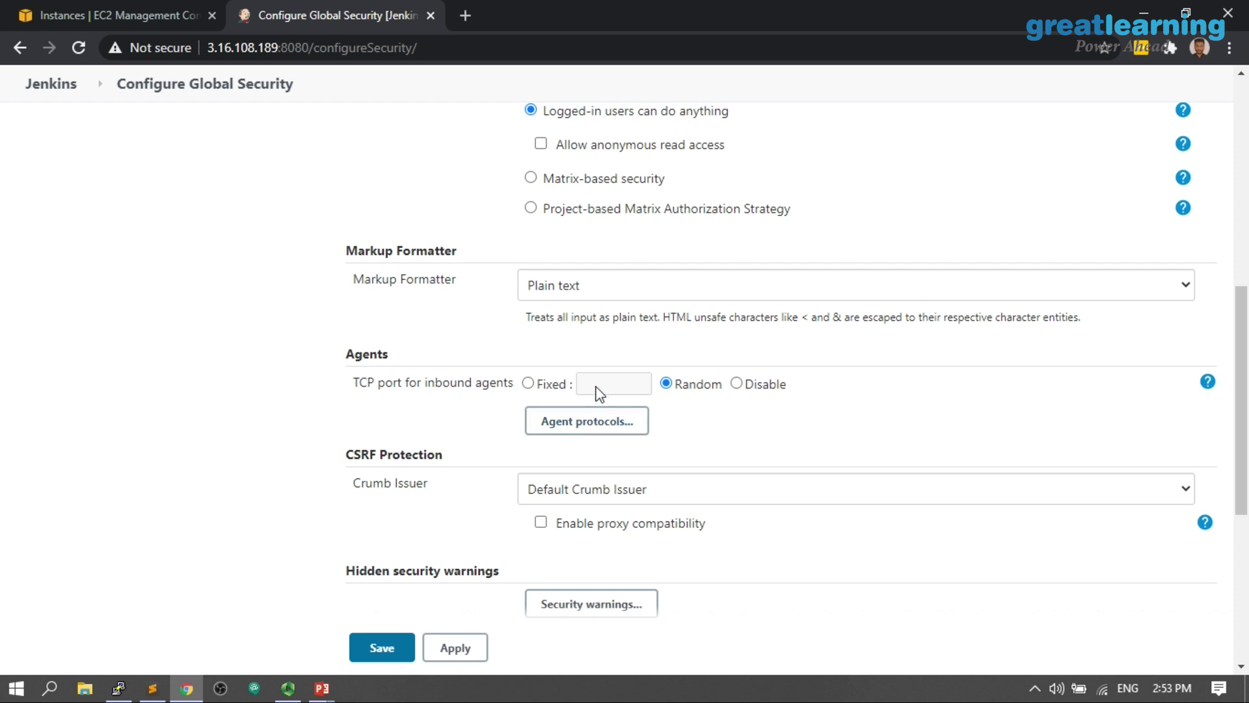
left_click(528, 384)
left_click(666, 384)
left_click(381, 648)
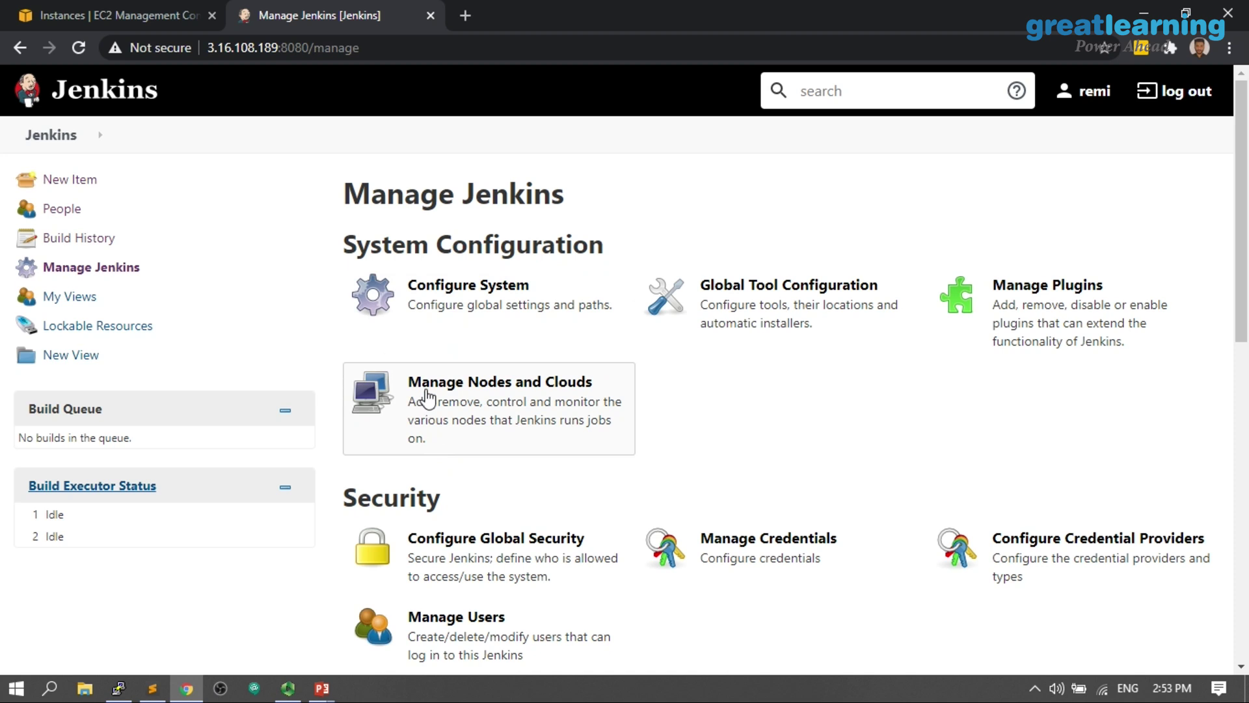
- Open Manage Nodes and Clouds to view the lone master node on Linux (amd64)
left_click(453, 408)
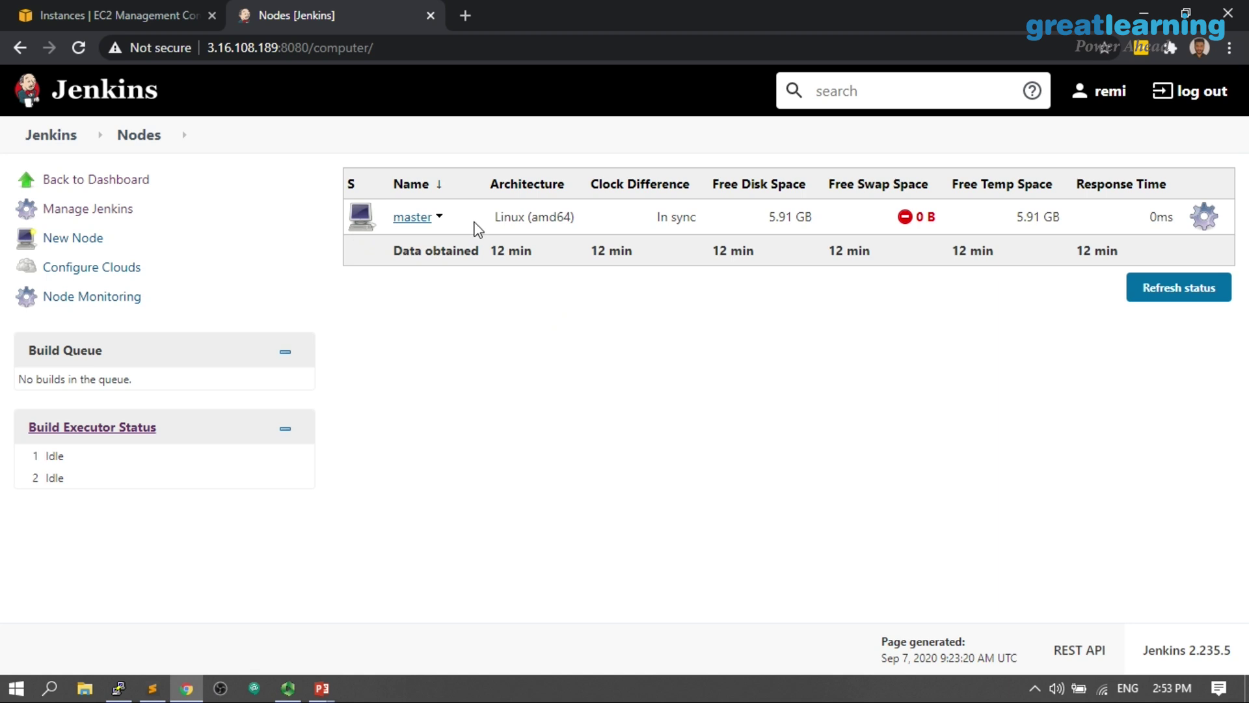
left_click_drag(497, 216, 574, 218)
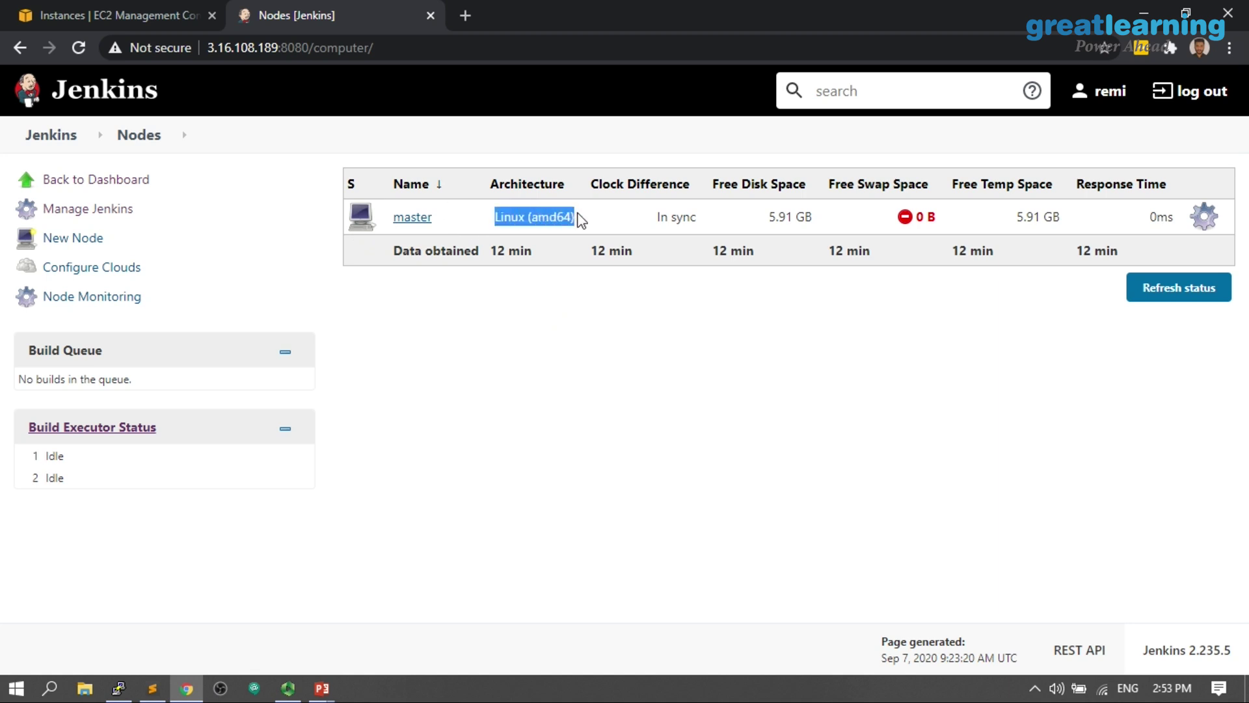
left_click(582, 352)
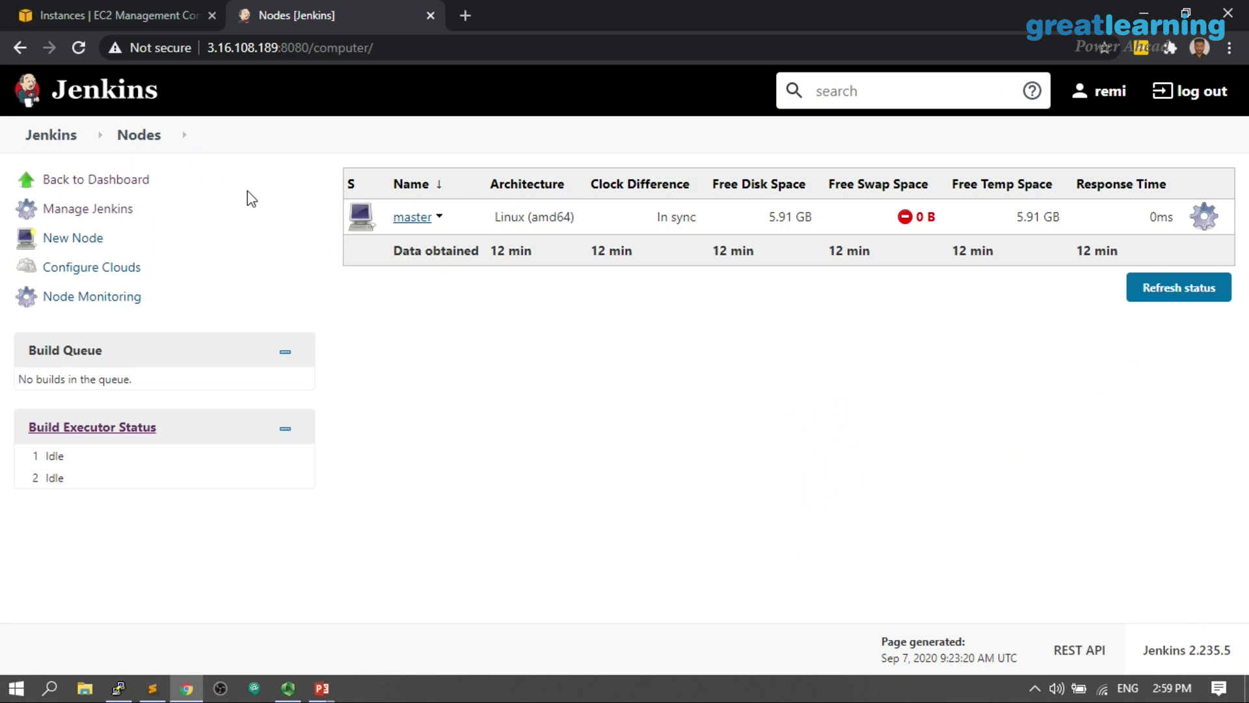
- Create a new node named Agent1 as a Permanent Agent
left_click(88, 241)
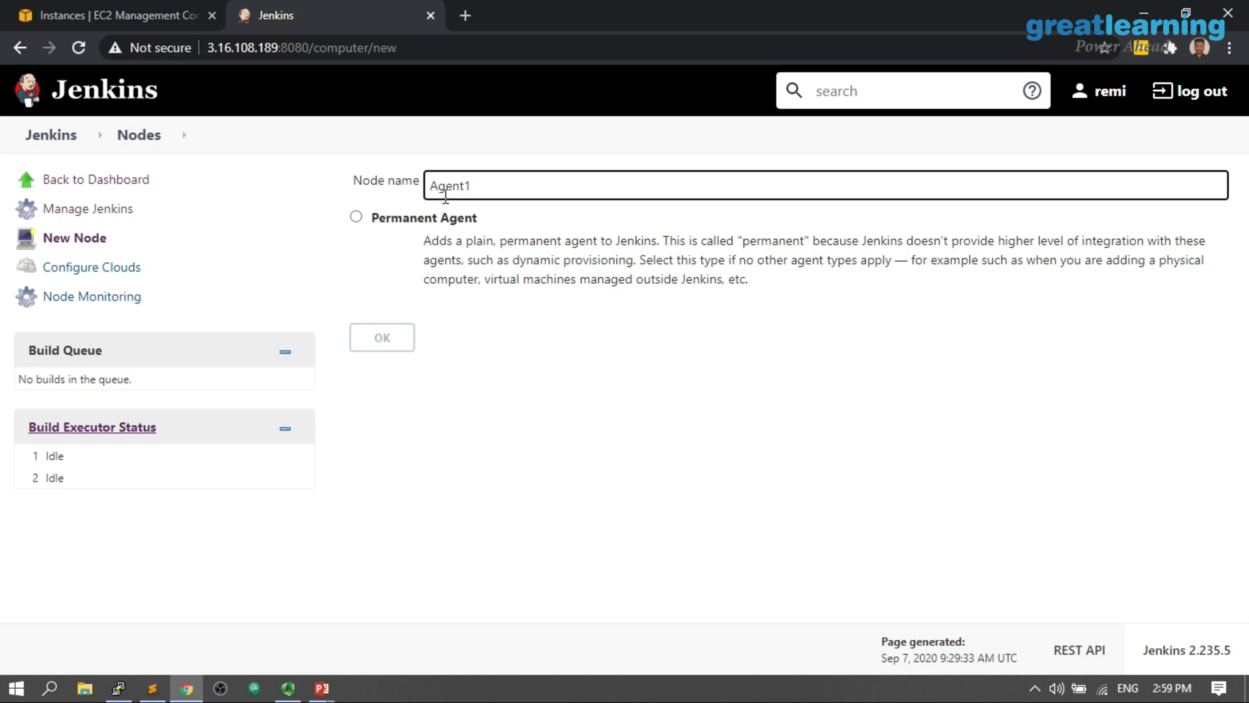
left_click(356, 216)
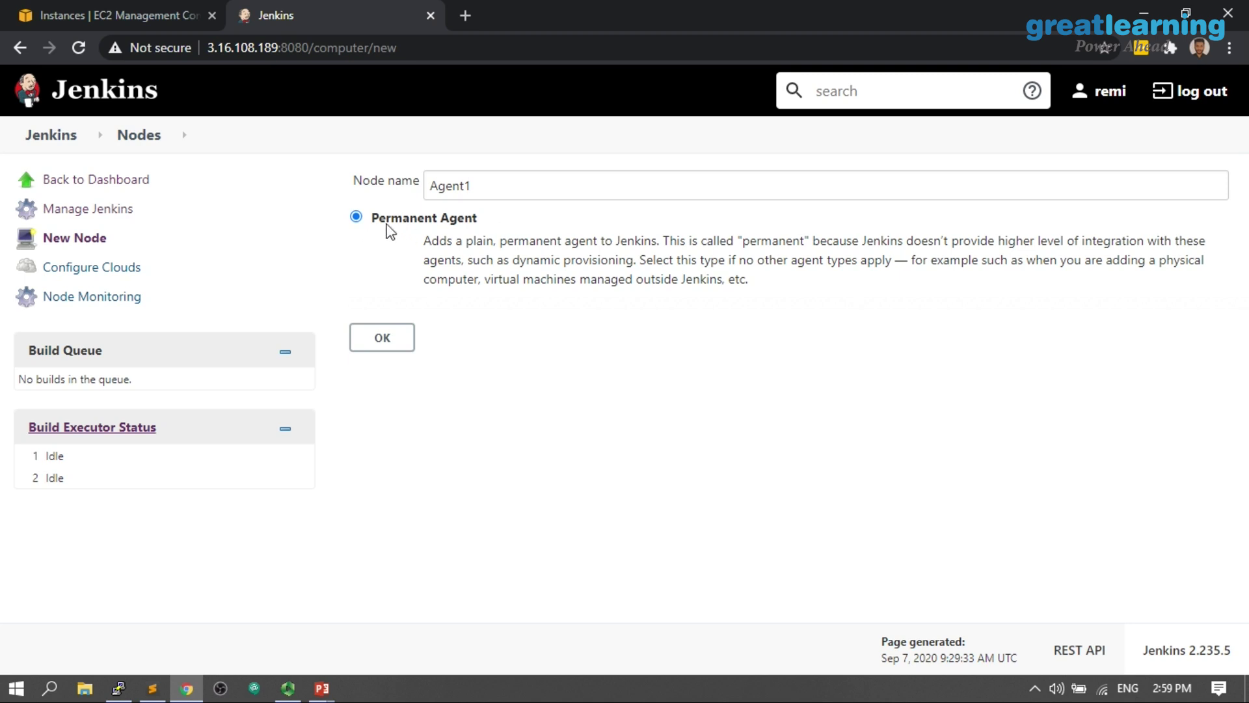
left_click(397, 345)
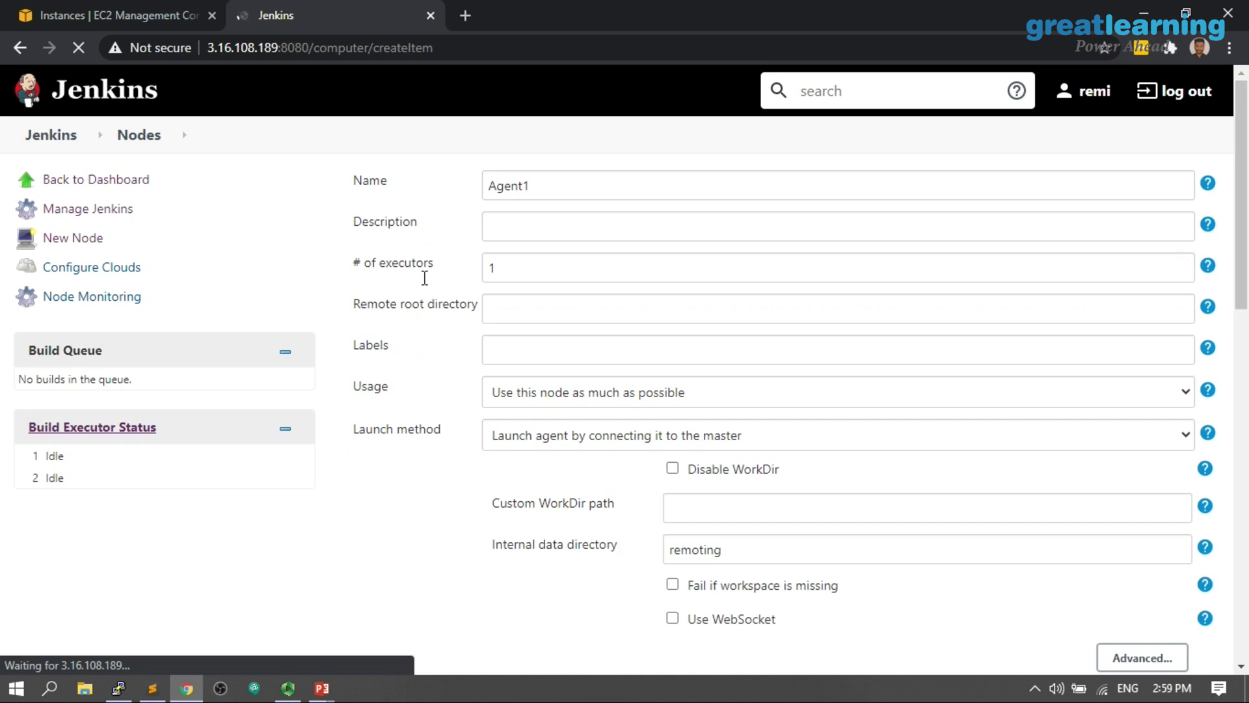
- Set Agent1's remote root and custom WorkDir path to /home/ubuntu/jenkins and save the node
left_click(512, 226)
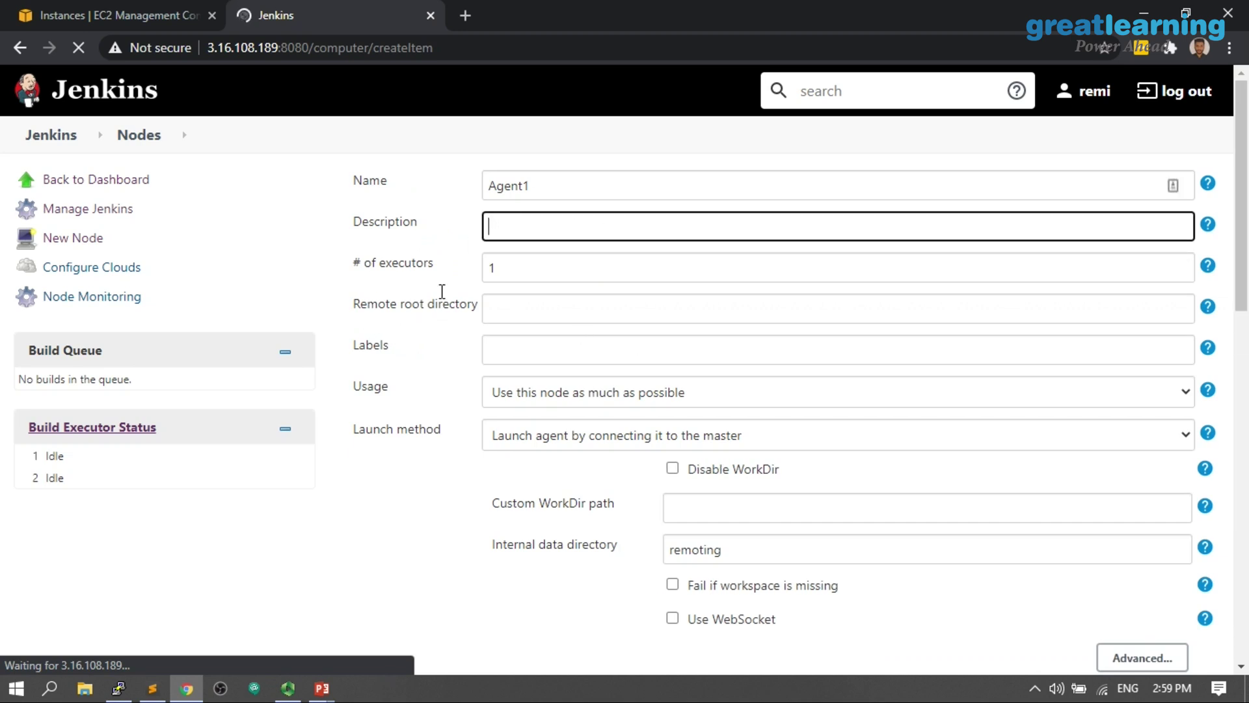
left_click(499, 306)
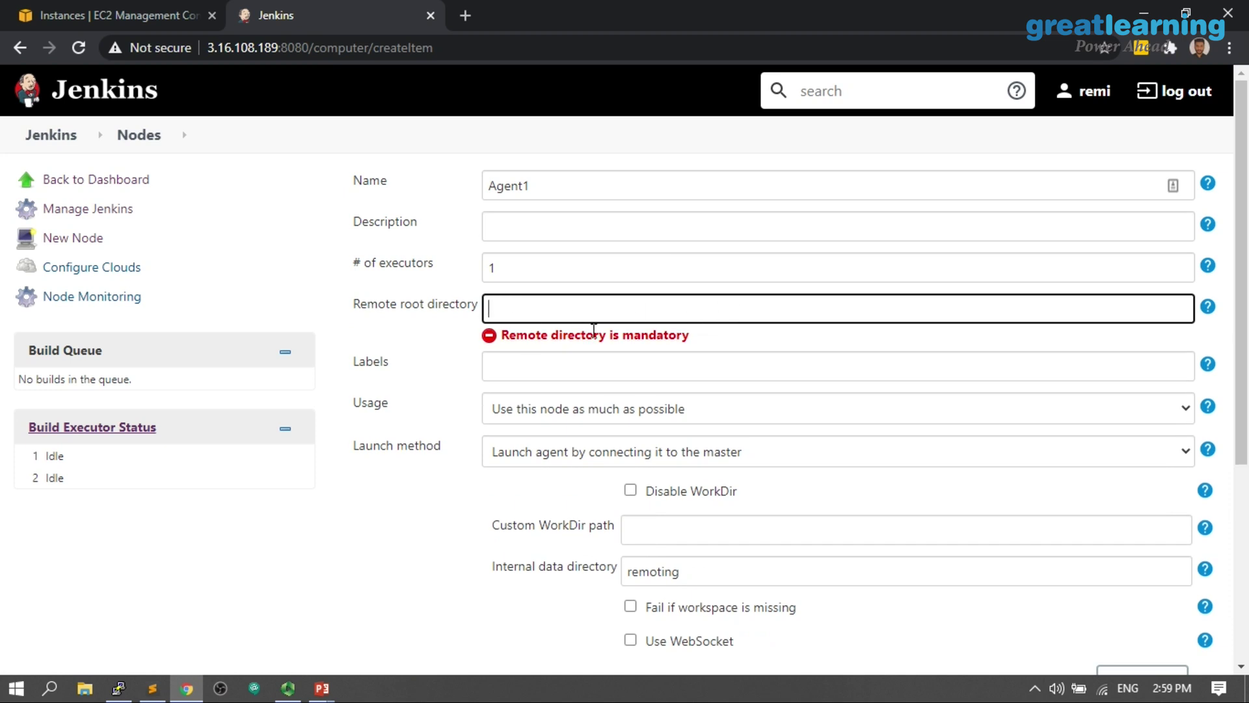
left_click(669, 528)
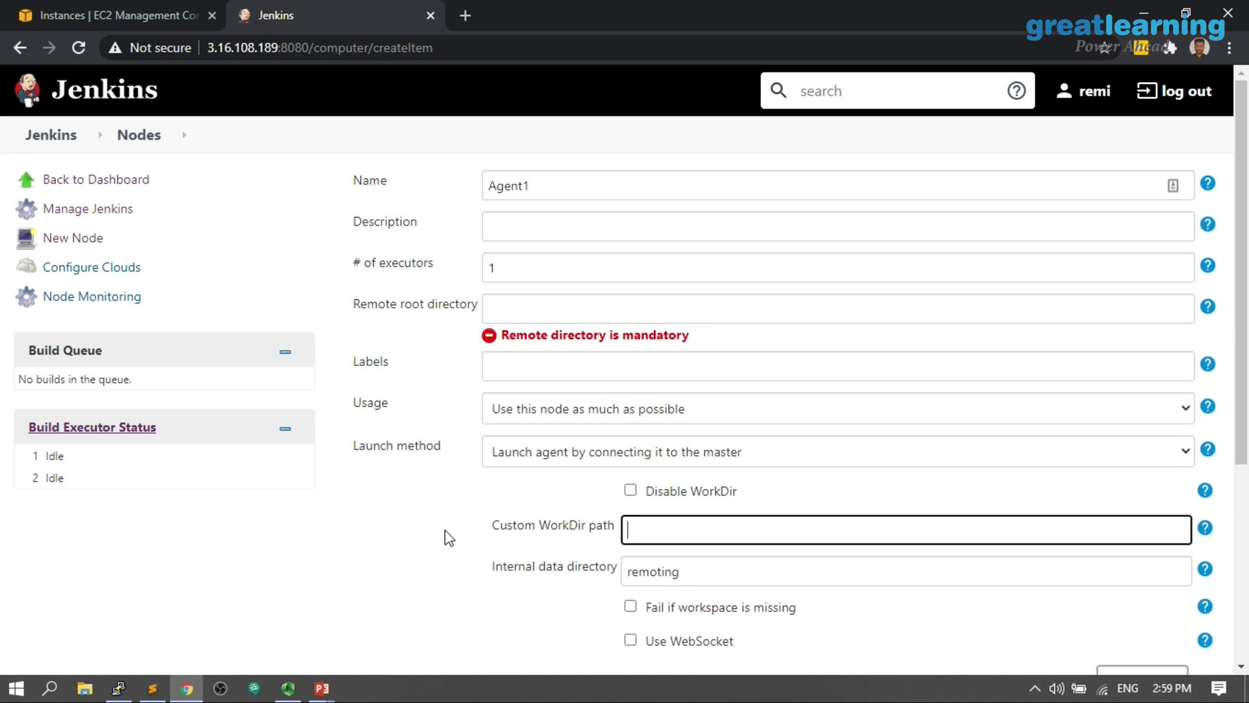
left_click(510, 307)
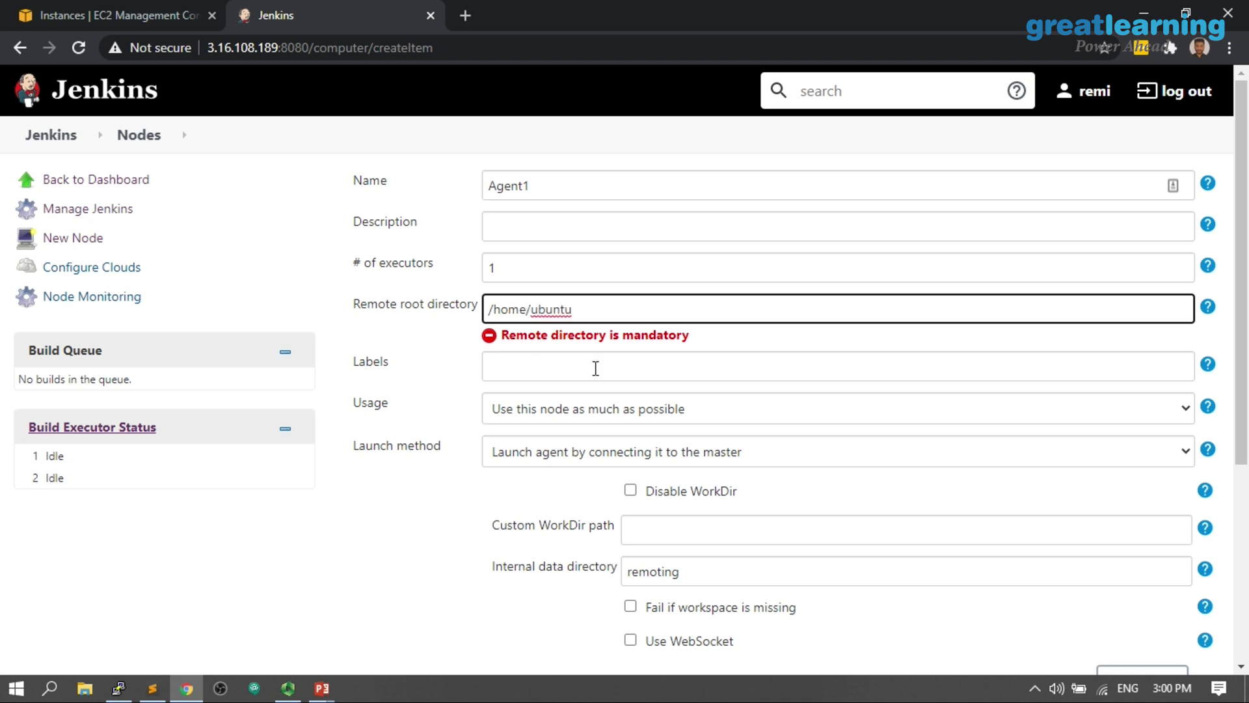
left_click(677, 529)
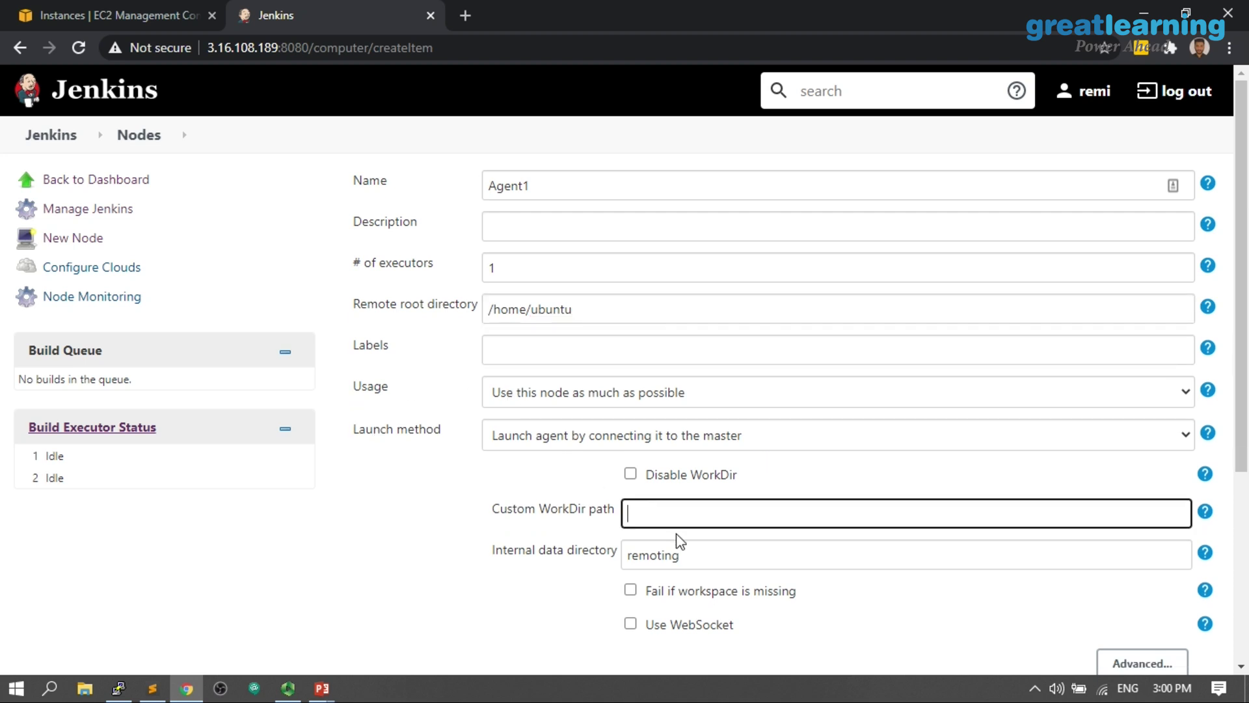
left_click(611, 311)
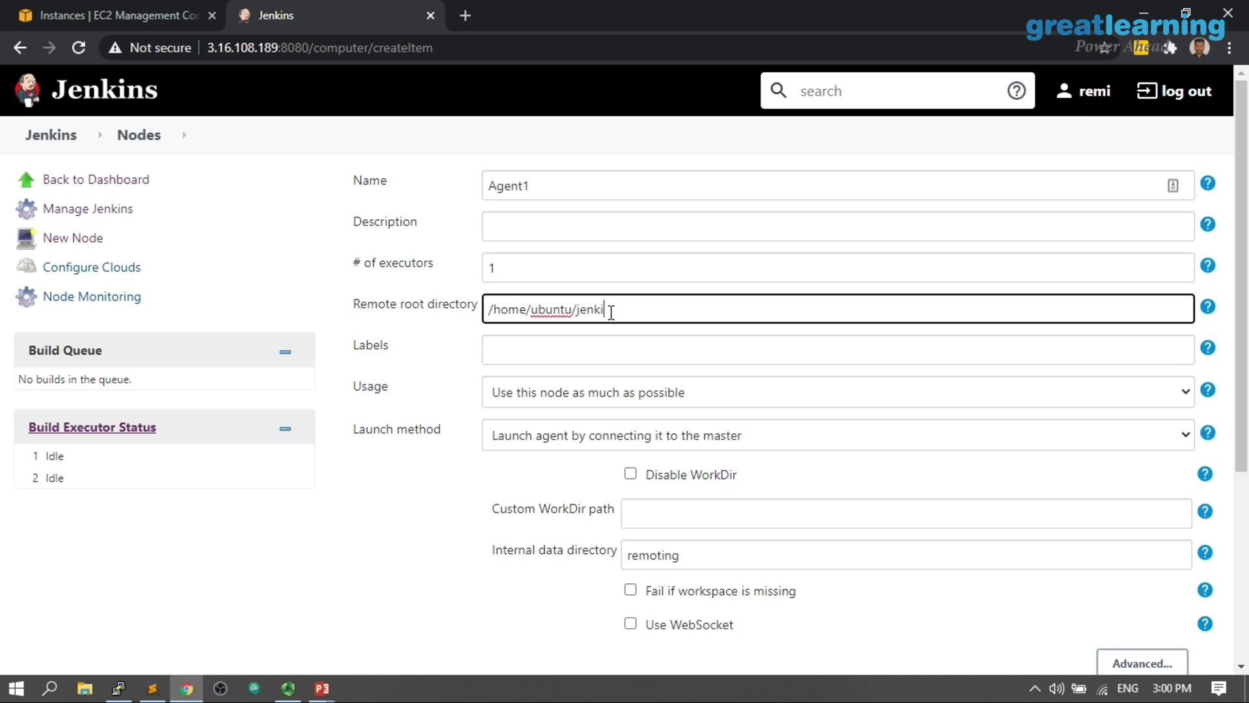
key("ctrl+a")
key("ctrl+c")
left_click(701, 505)
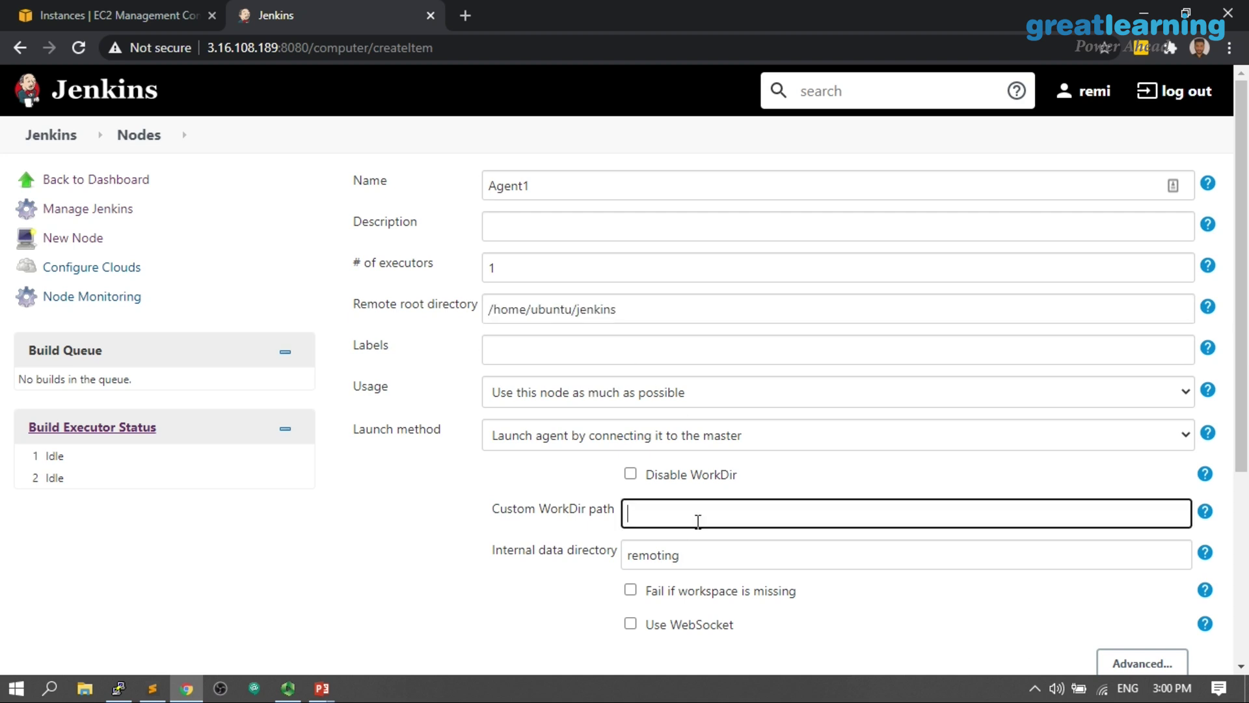
key("ctrl+v")
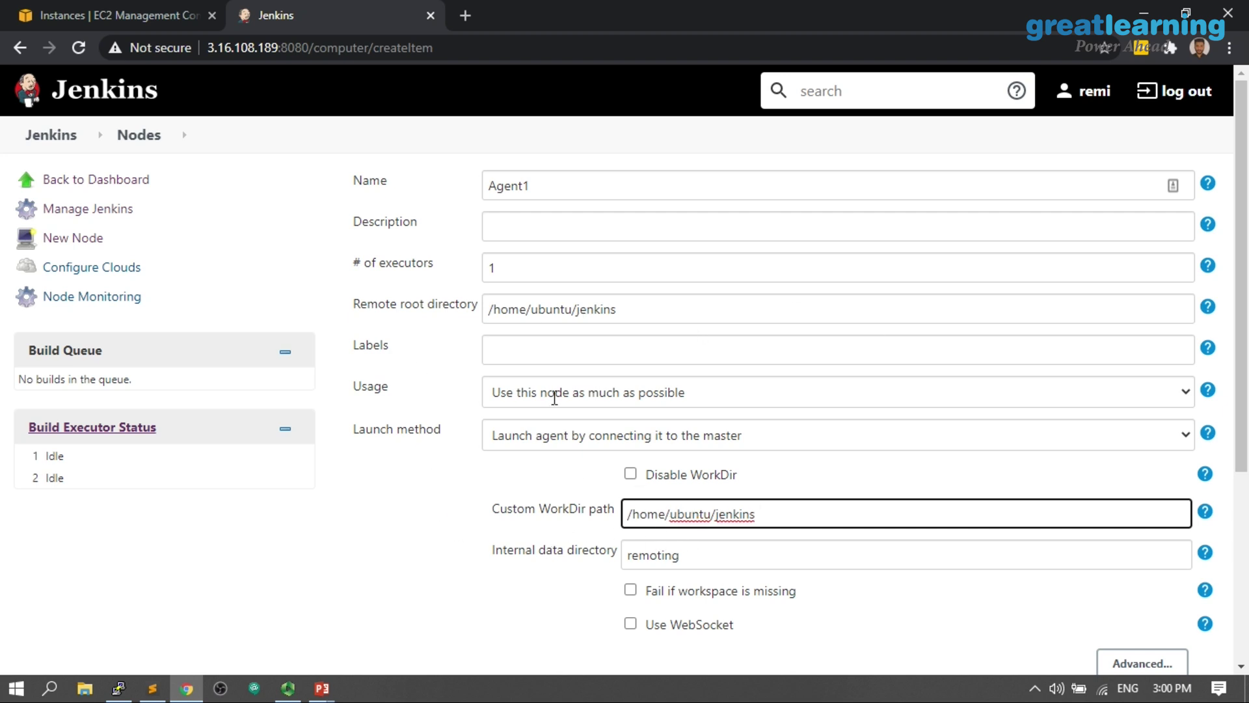
scroll(627, 412, "down", 3)
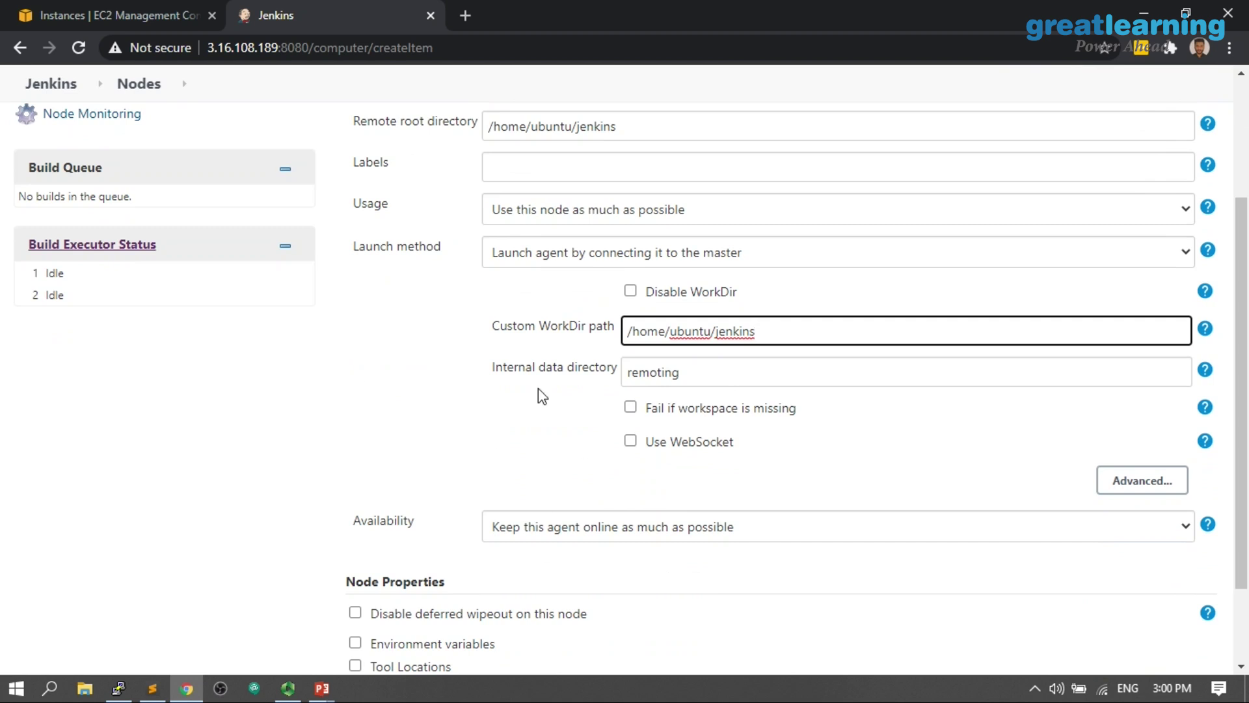
scroll(541, 395, "down", 2)
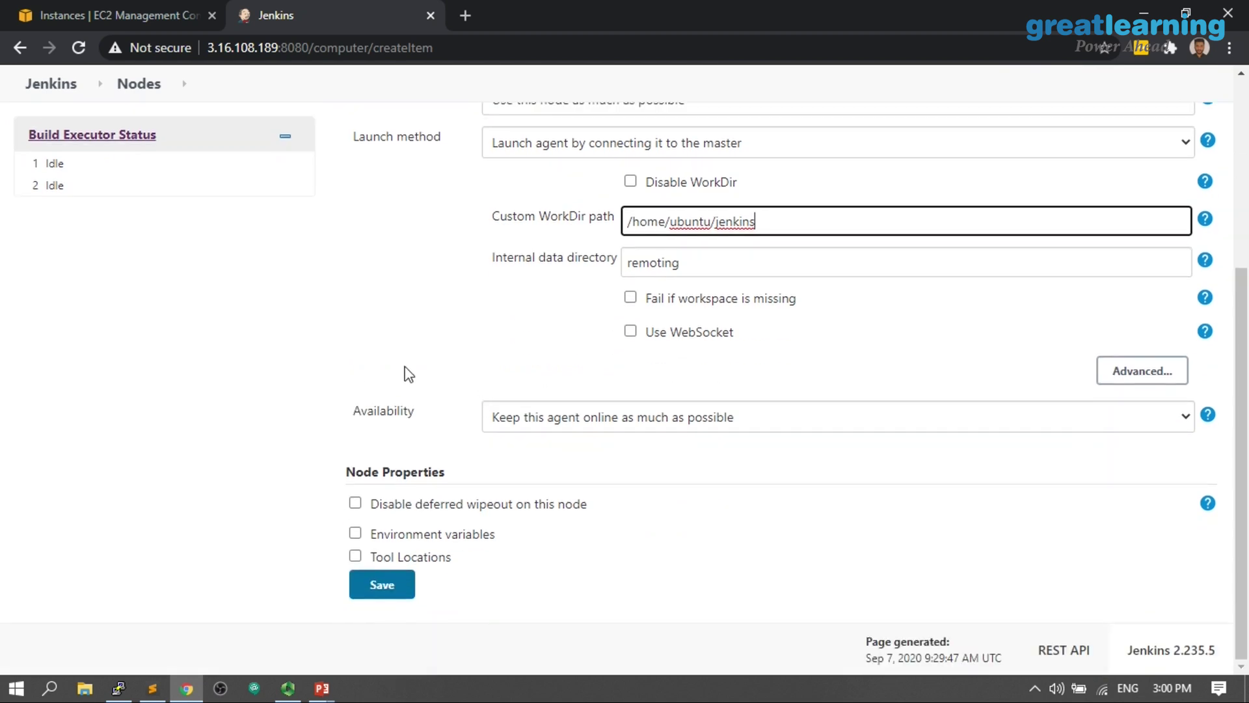
left_click(390, 593)
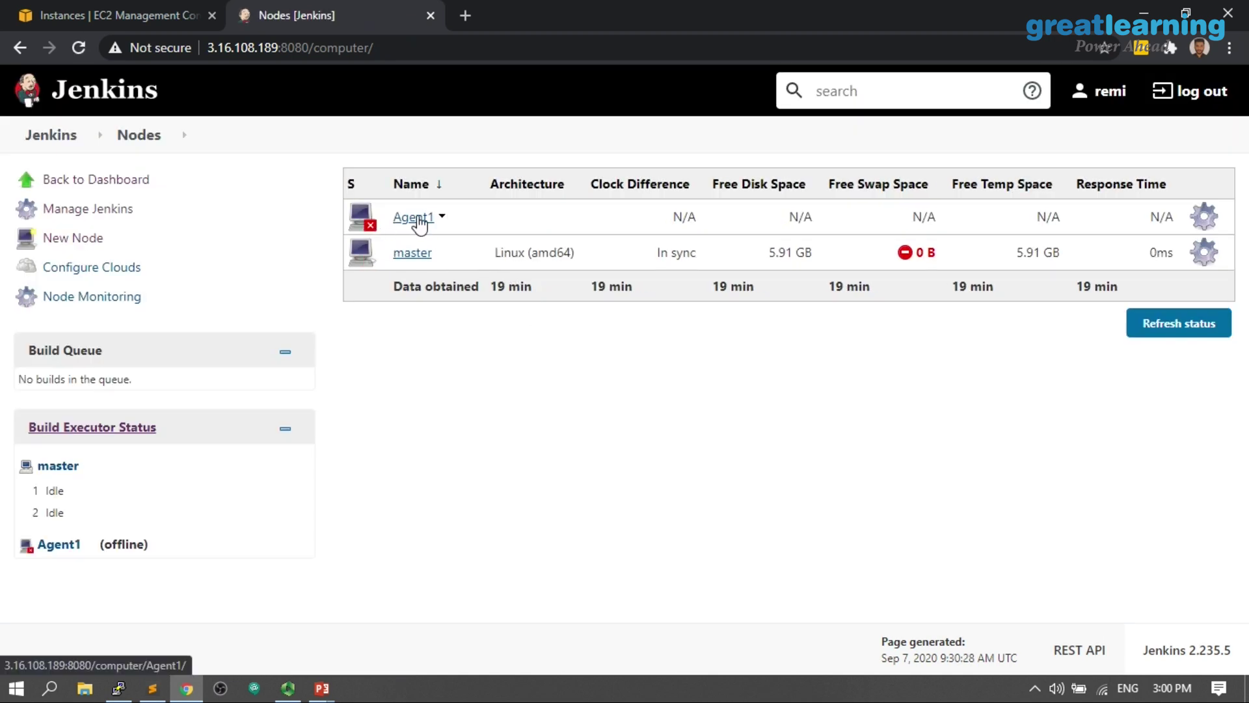
- On the Agent1 node page, download agent.jar from the command-line launch instructions
left_click(410, 222)
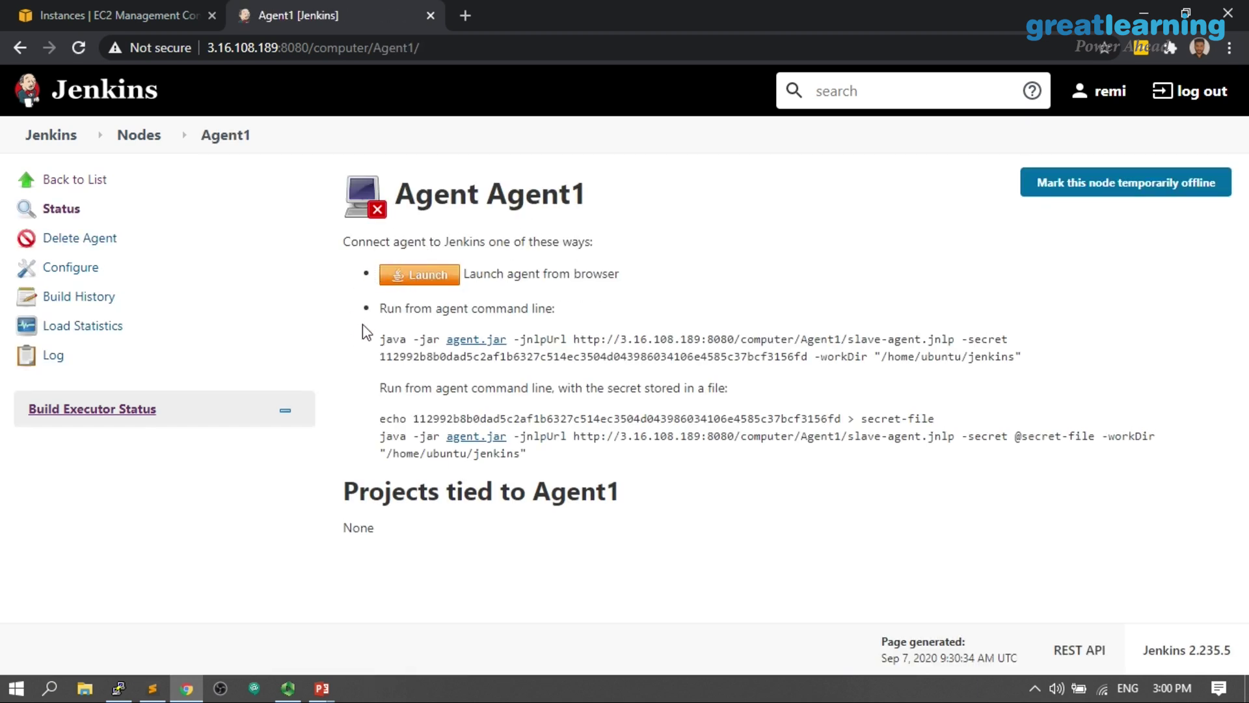
left_click_drag(384, 337, 1040, 363)
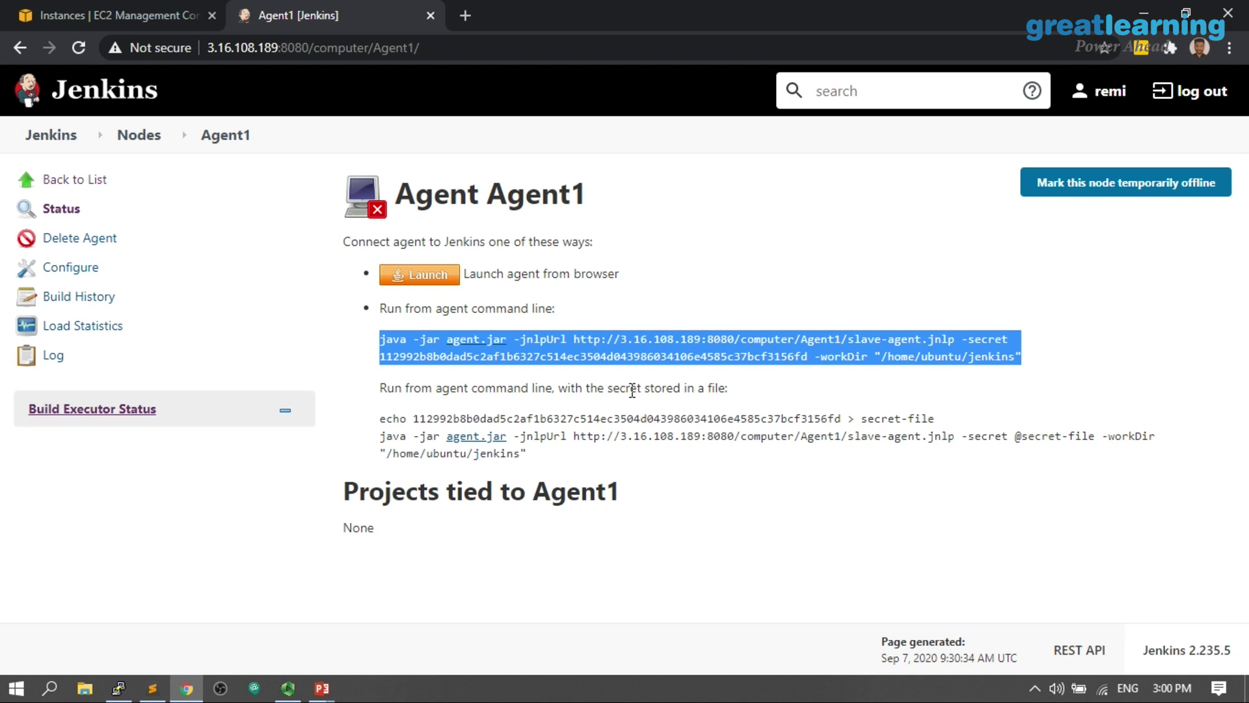
left_click(626, 324)
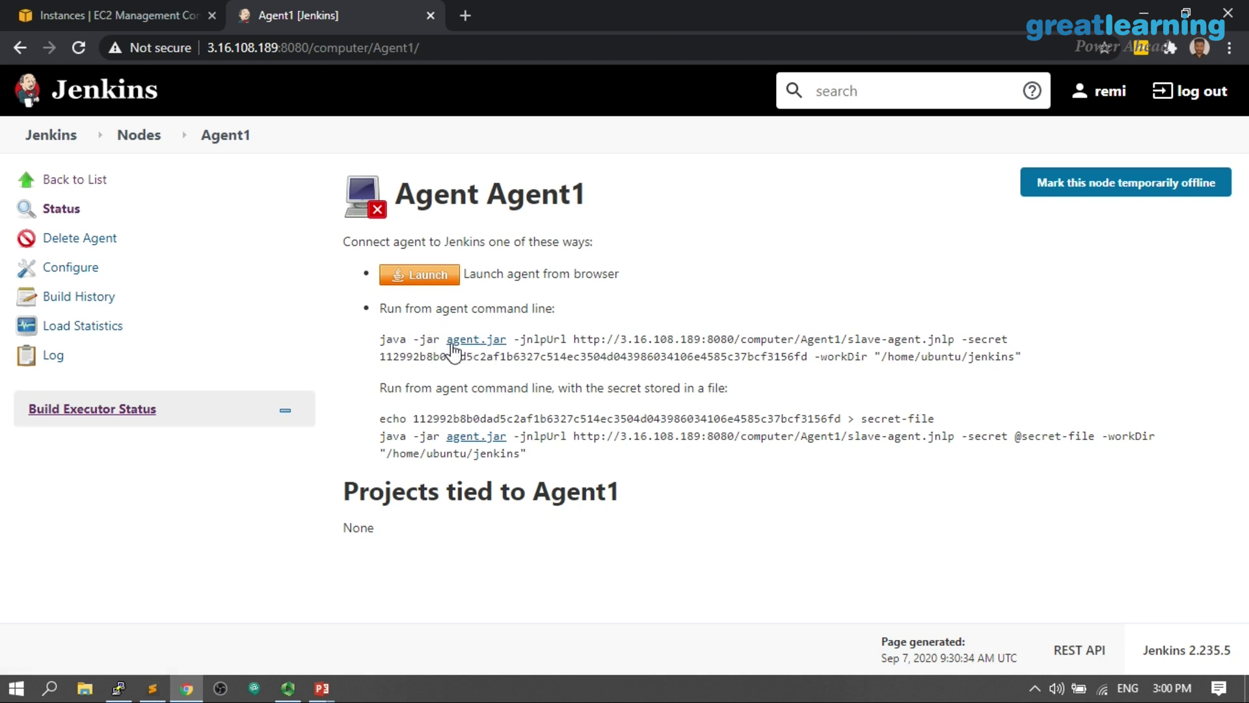
left_click(487, 341)
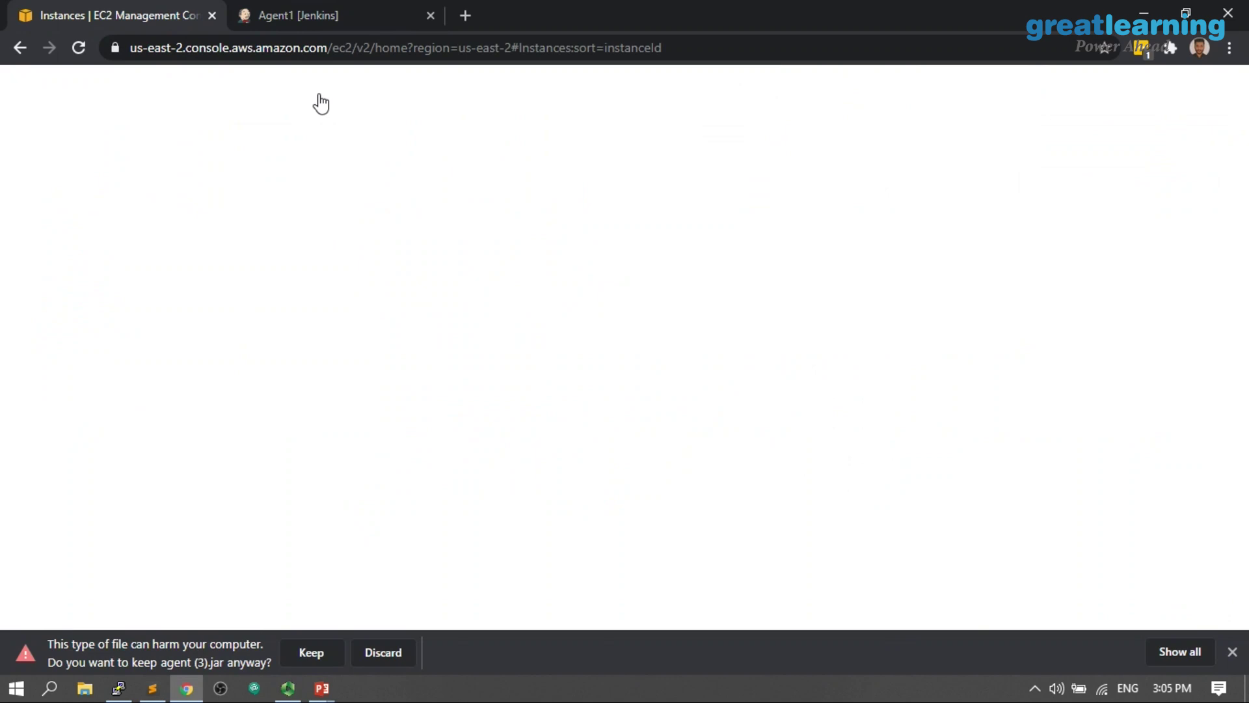
- Return to the EC2 instances list and dismiss the agent.jar download warning
left_click(317, 126)
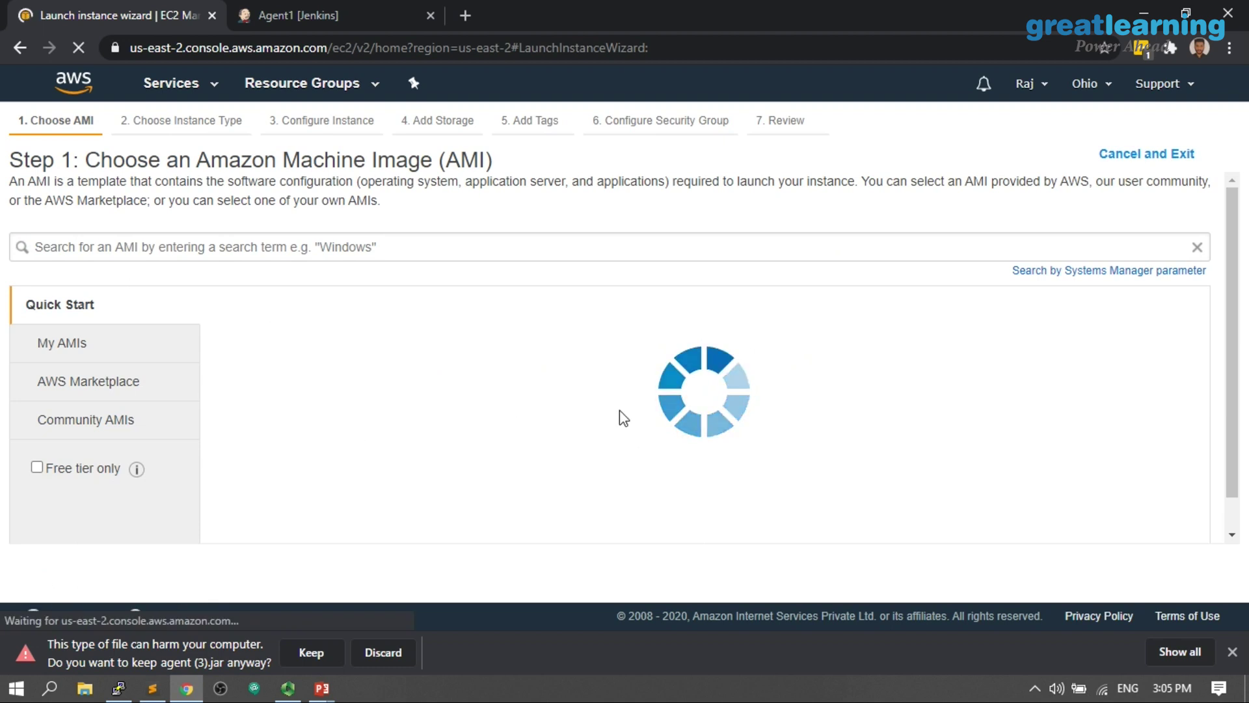
scroll(596, 429, "down", 1)
scroll(602, 424, "down", 2)
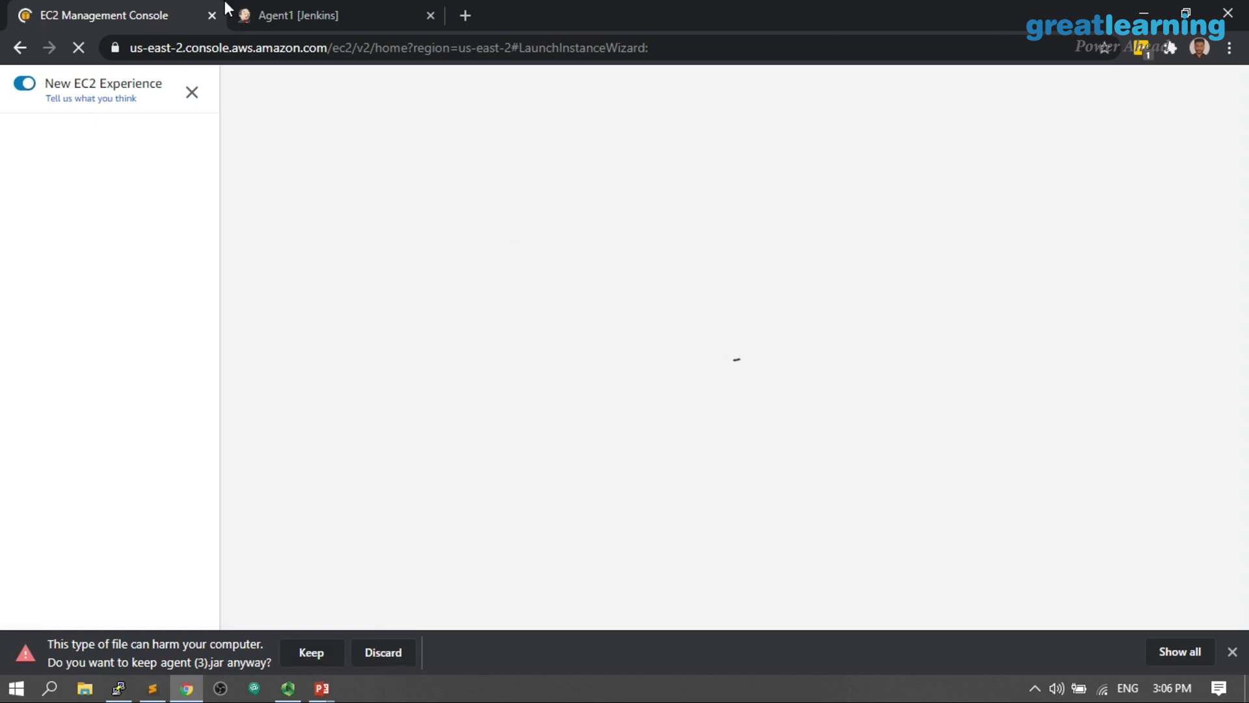
key("ctrl+Tab")
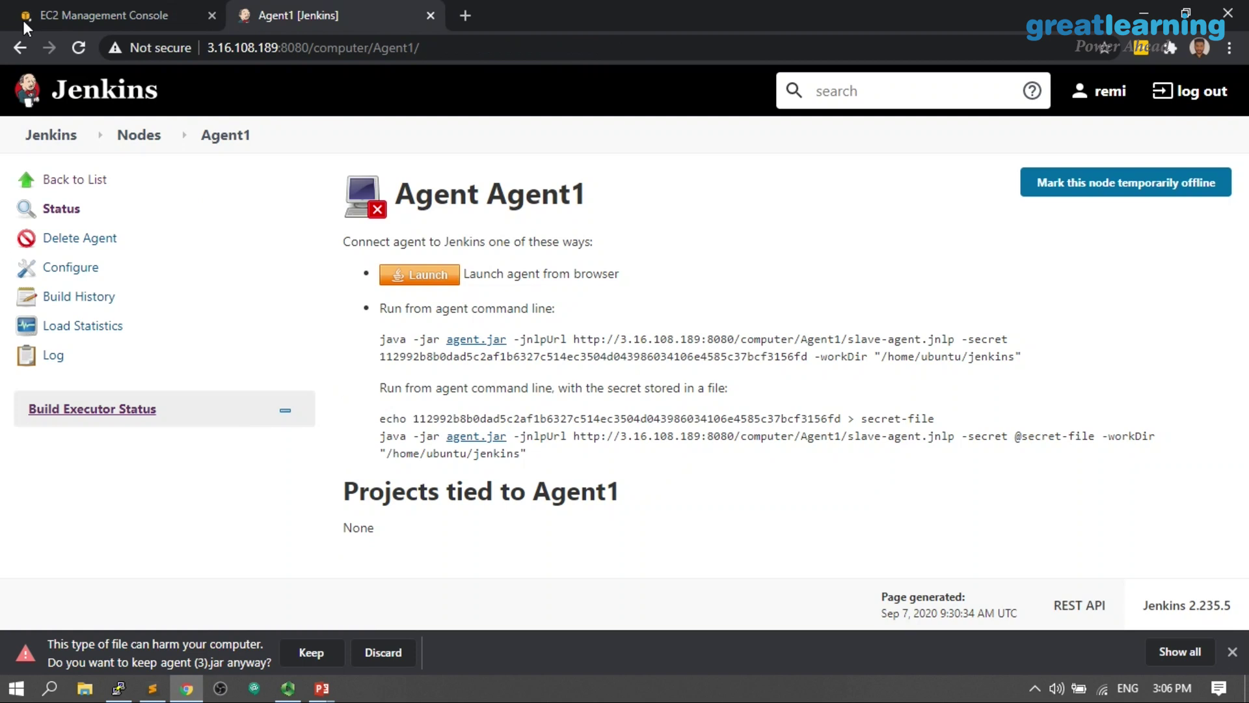
left_click(22, 21)
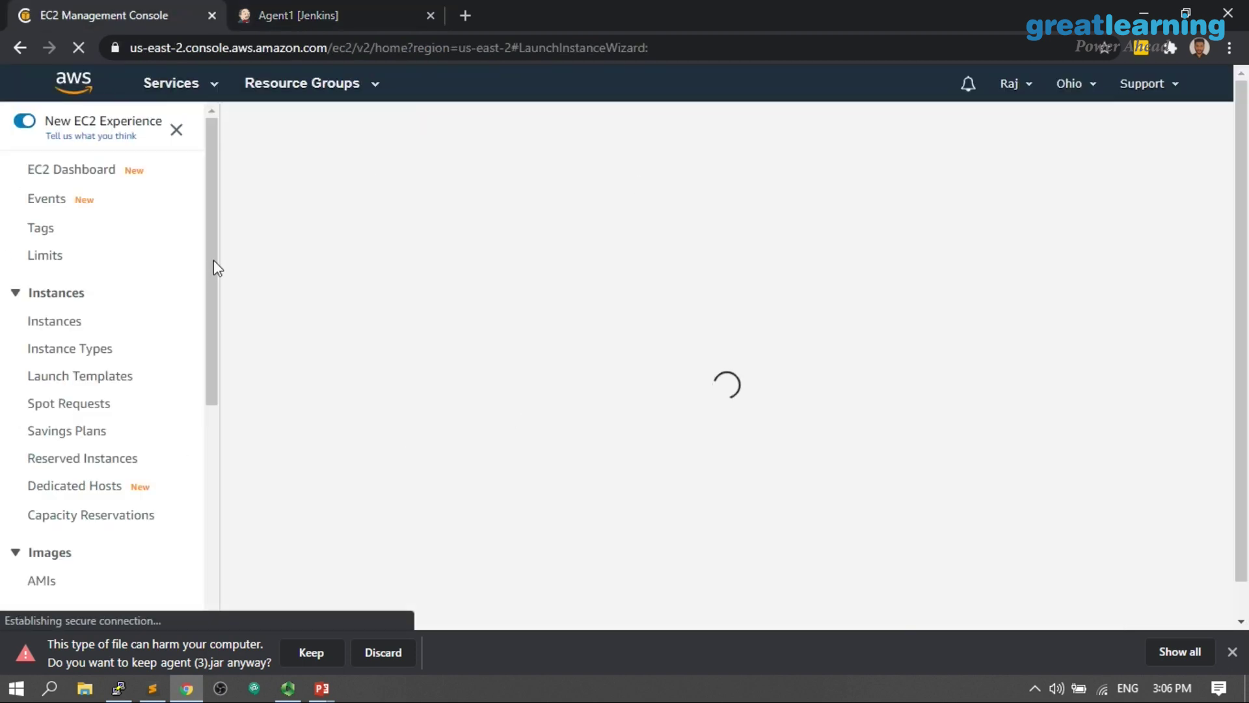
left_click(1232, 651)
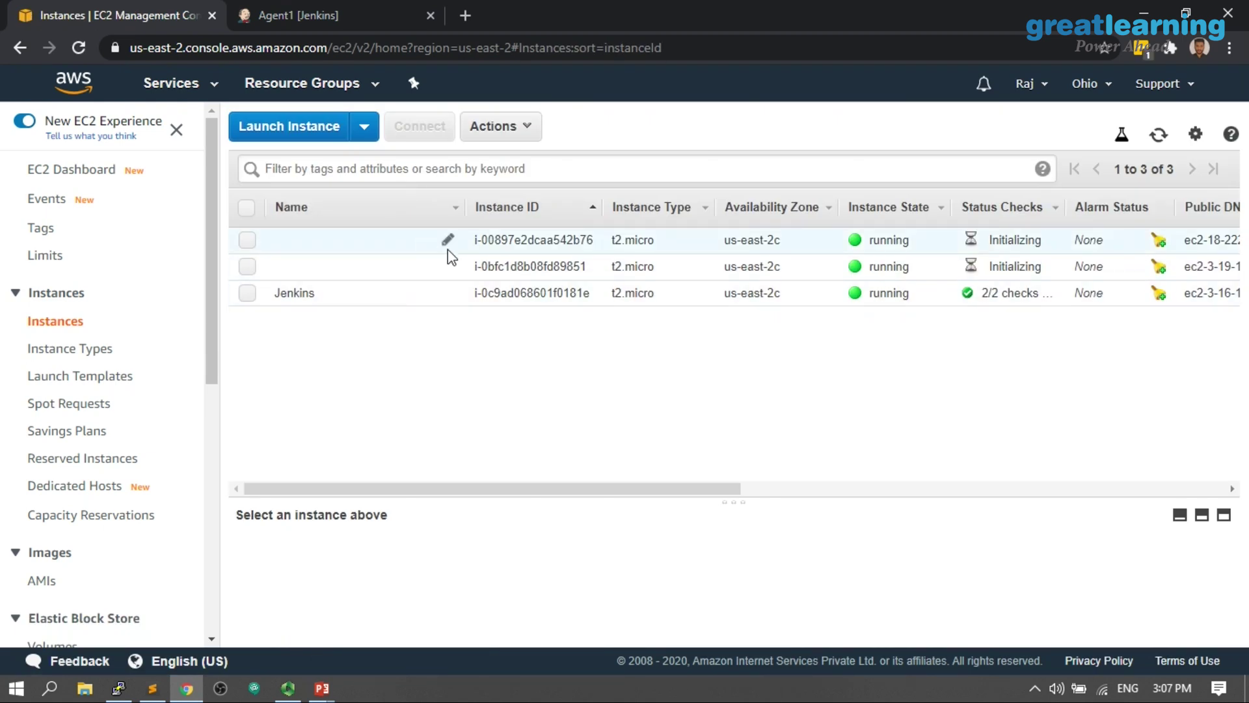
- Name the two new instances 'Jenkins agent 1' and 'Jenkins agent 2'
left_click(448, 264)
type("Jenkins agen")
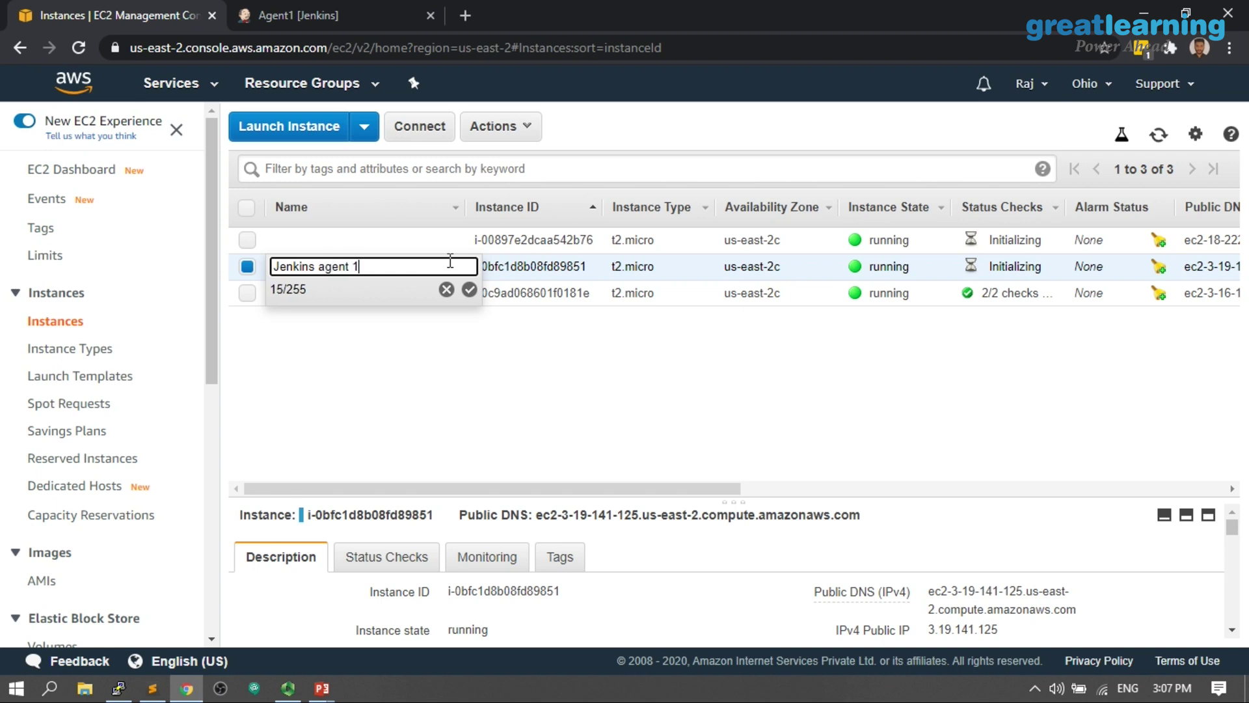
type("t 1")
key("Return")
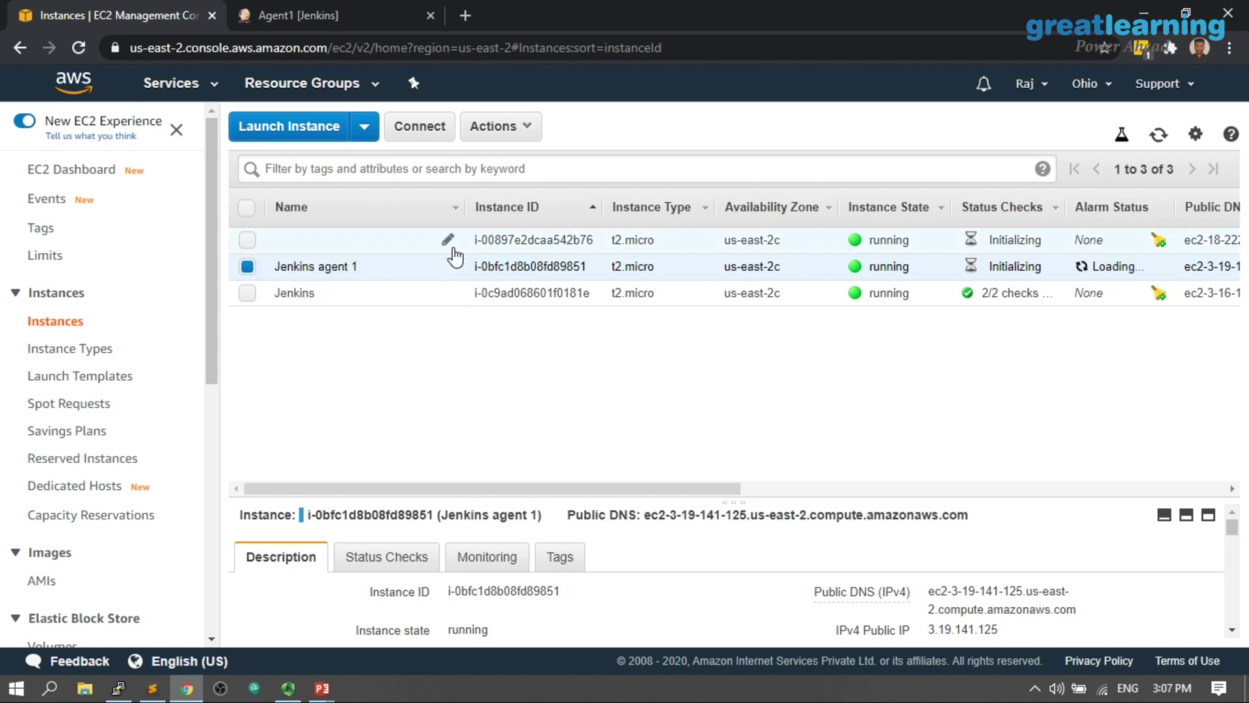
left_click(447, 241)
left_click(447, 239)
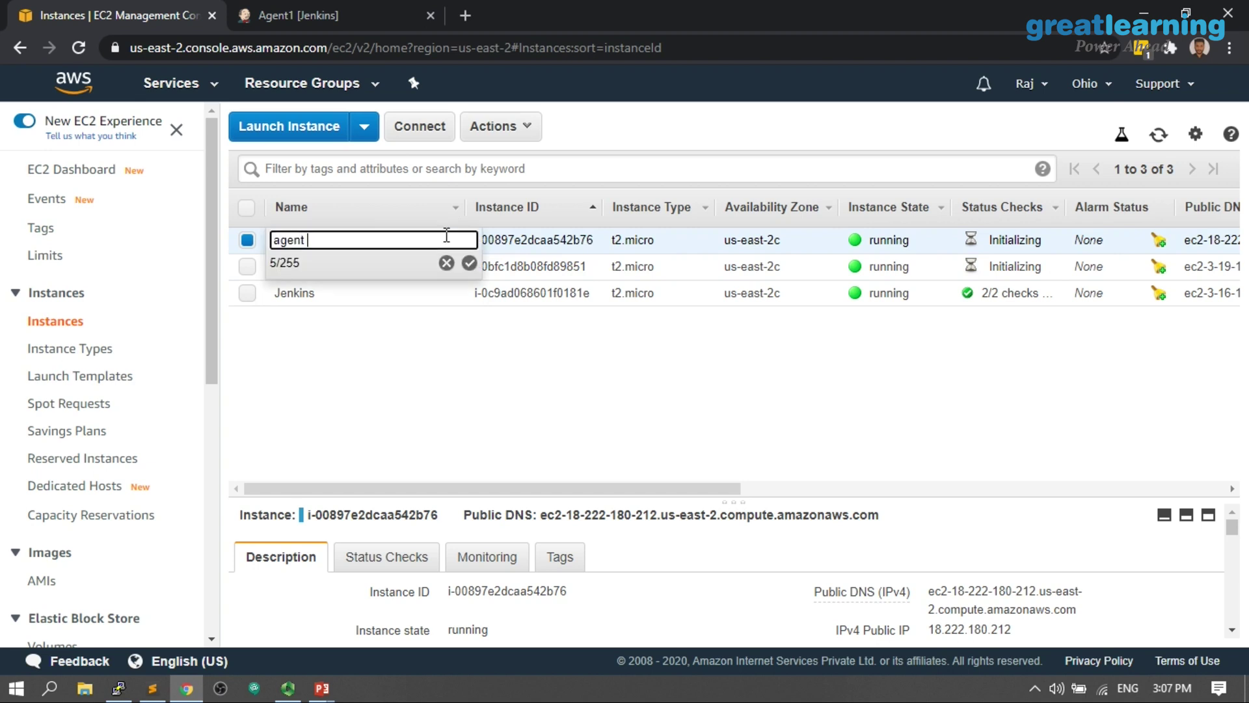
type("Jenkins agent 2")
key("Return")
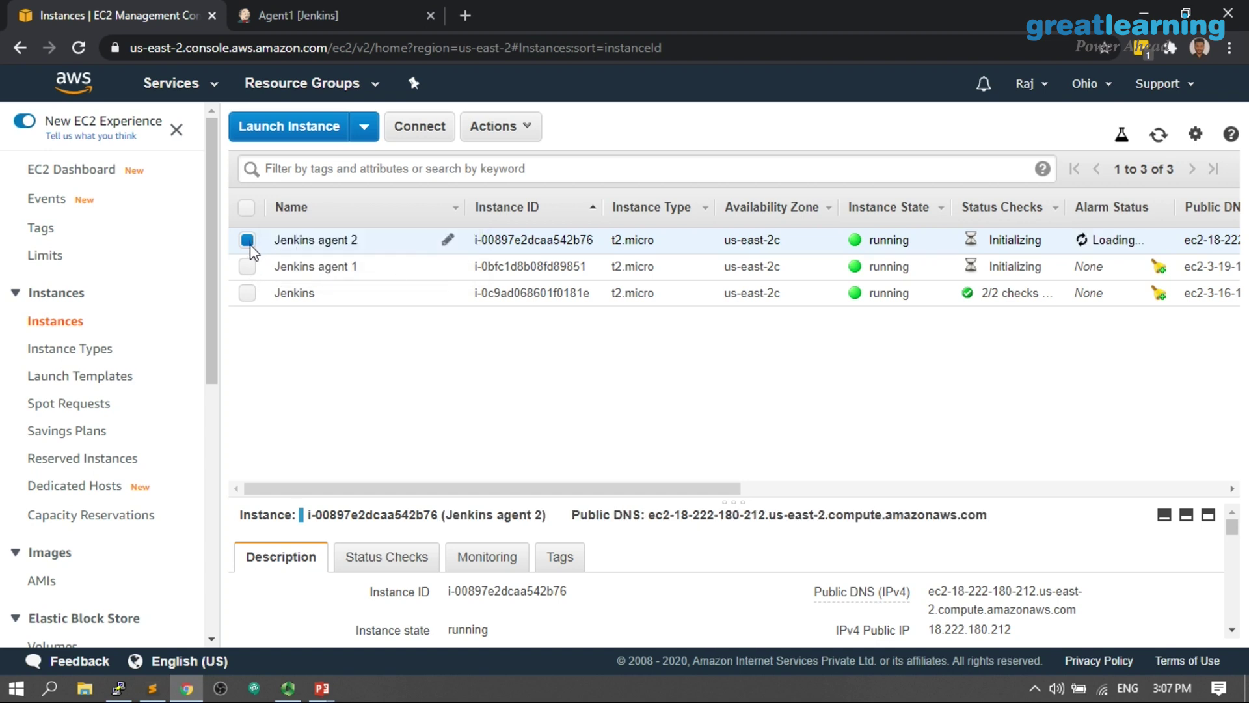
- Copy Jenkins agent 1's public IPv4 address and launch PuTTY
left_click(251, 271)
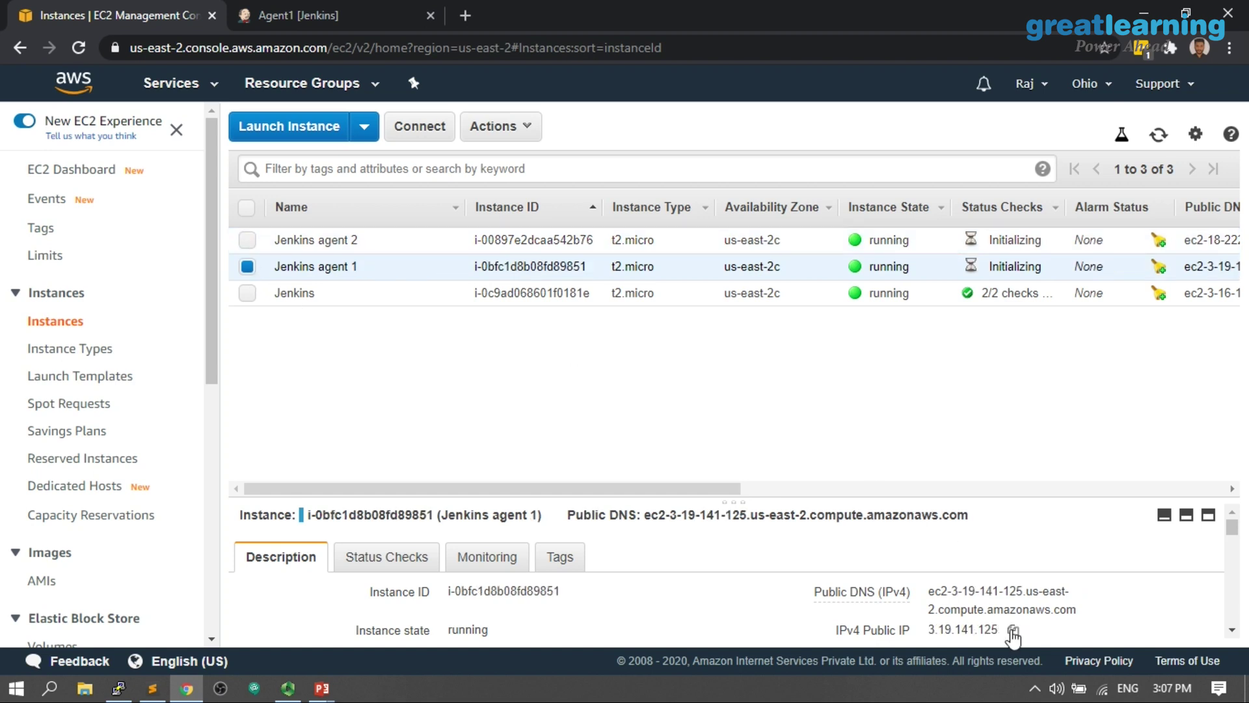
left_click(1012, 631)
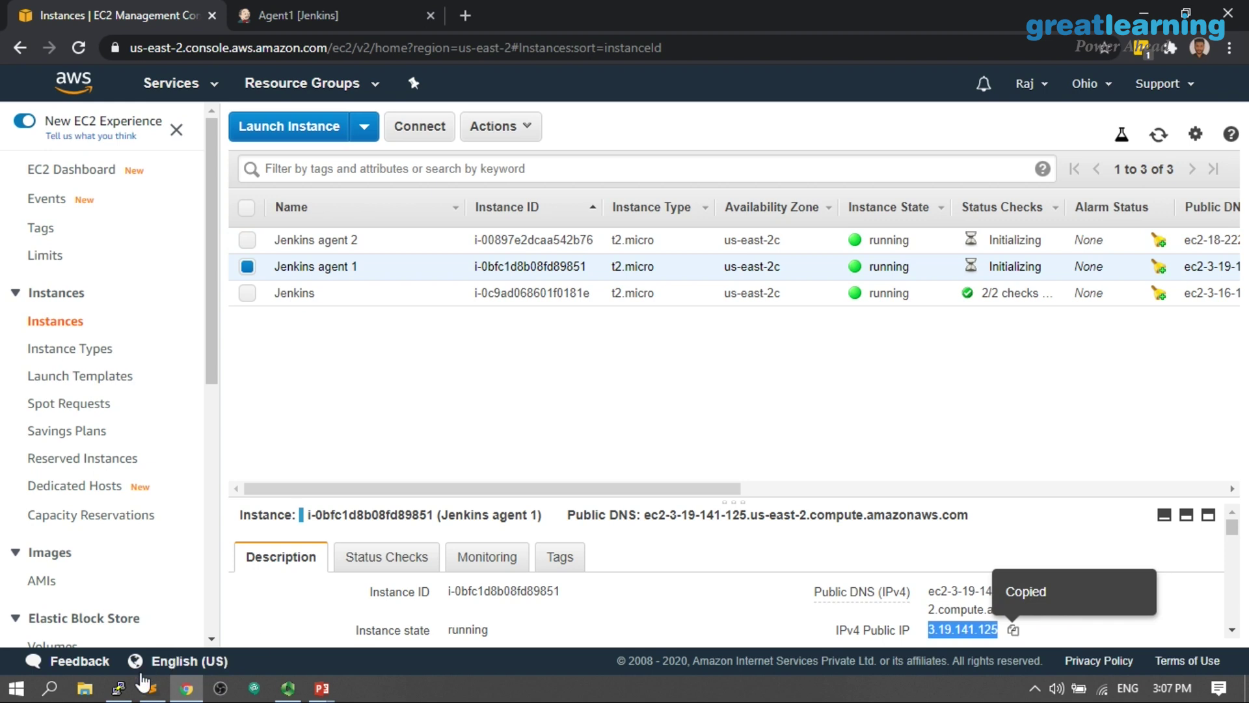
left_click(129, 693)
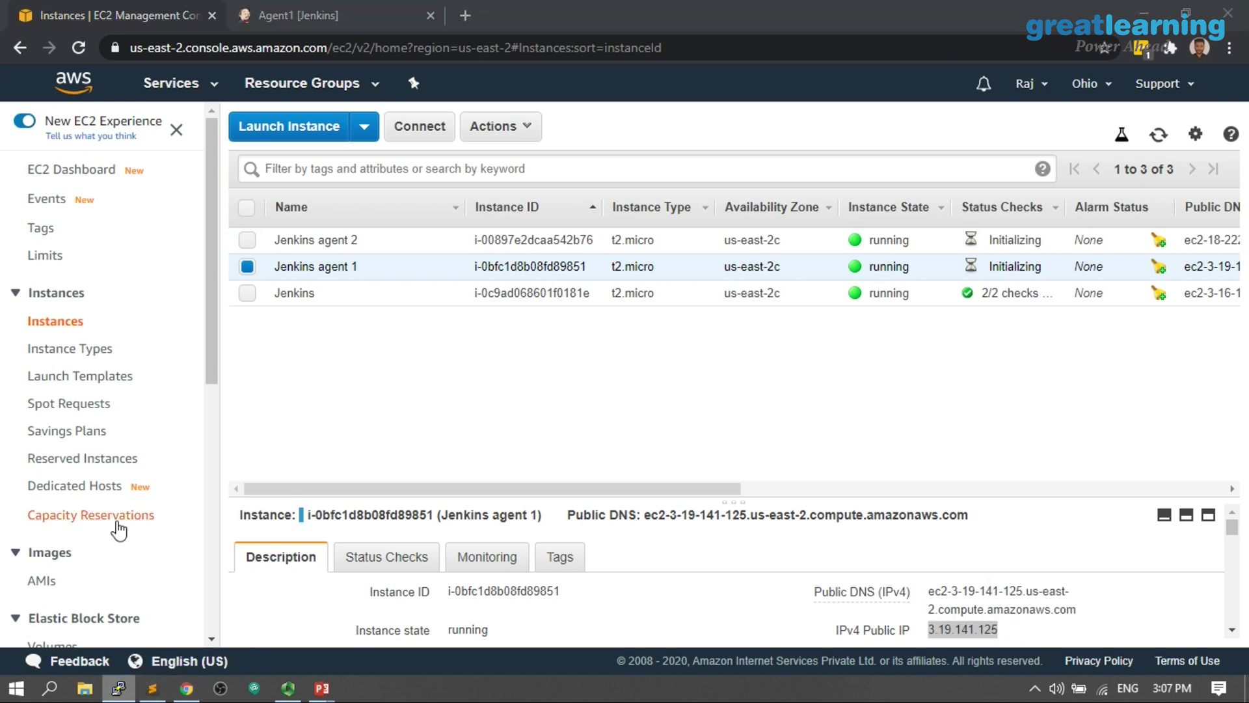
right_click(119, 688)
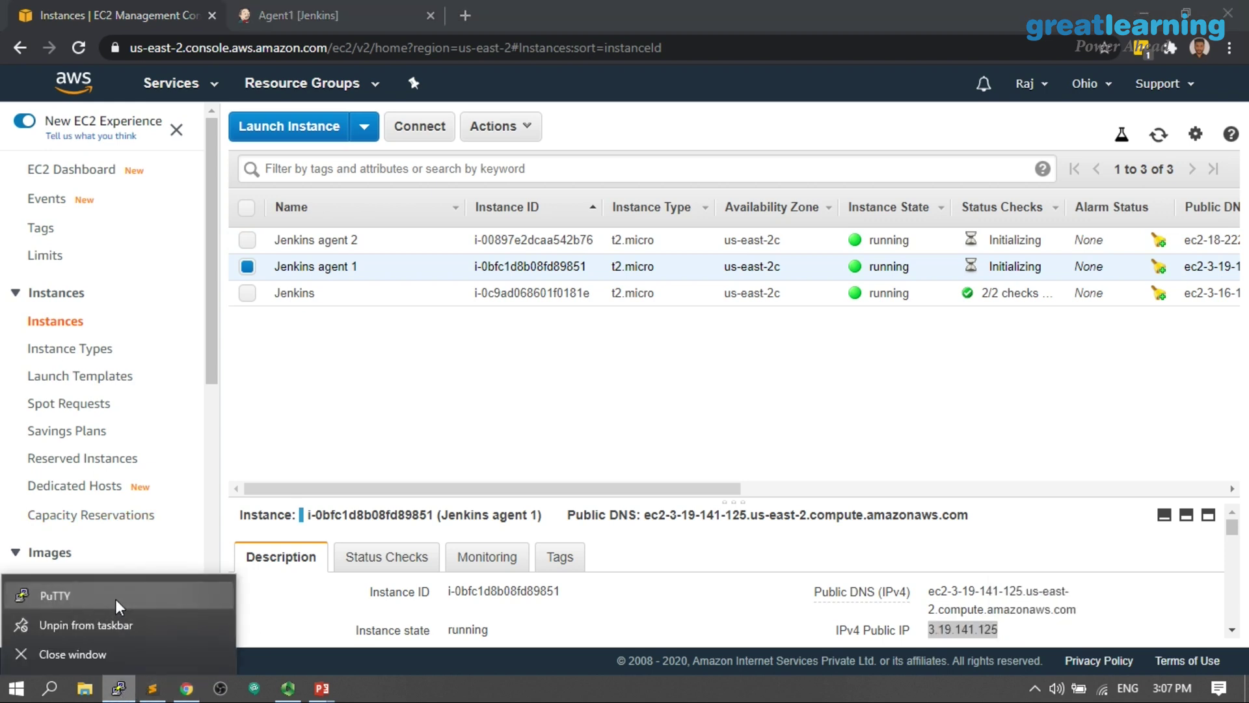
left_click(40, 597)
- Connect PuTTY to agent 1 at 3.19.141.125 using the LIVE session and accept the host key
left_click(616, 380)
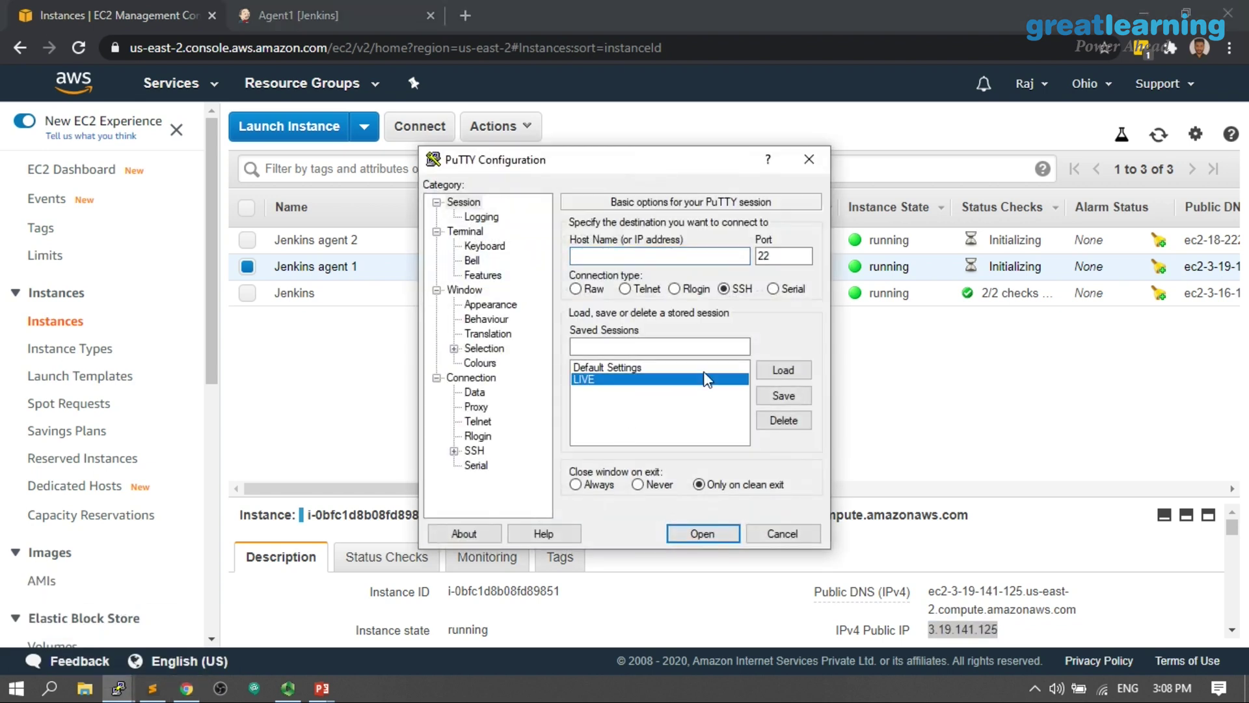
left_click(644, 256)
key("ctrl+v")
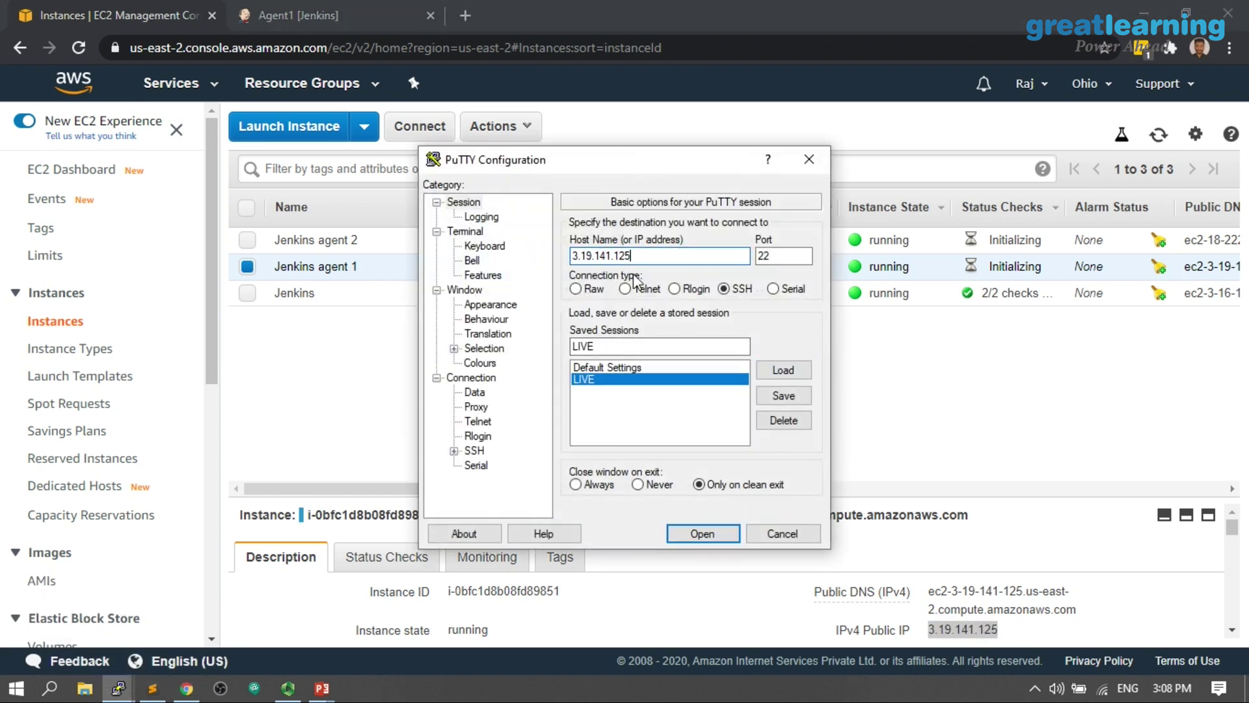
left_click(701, 534)
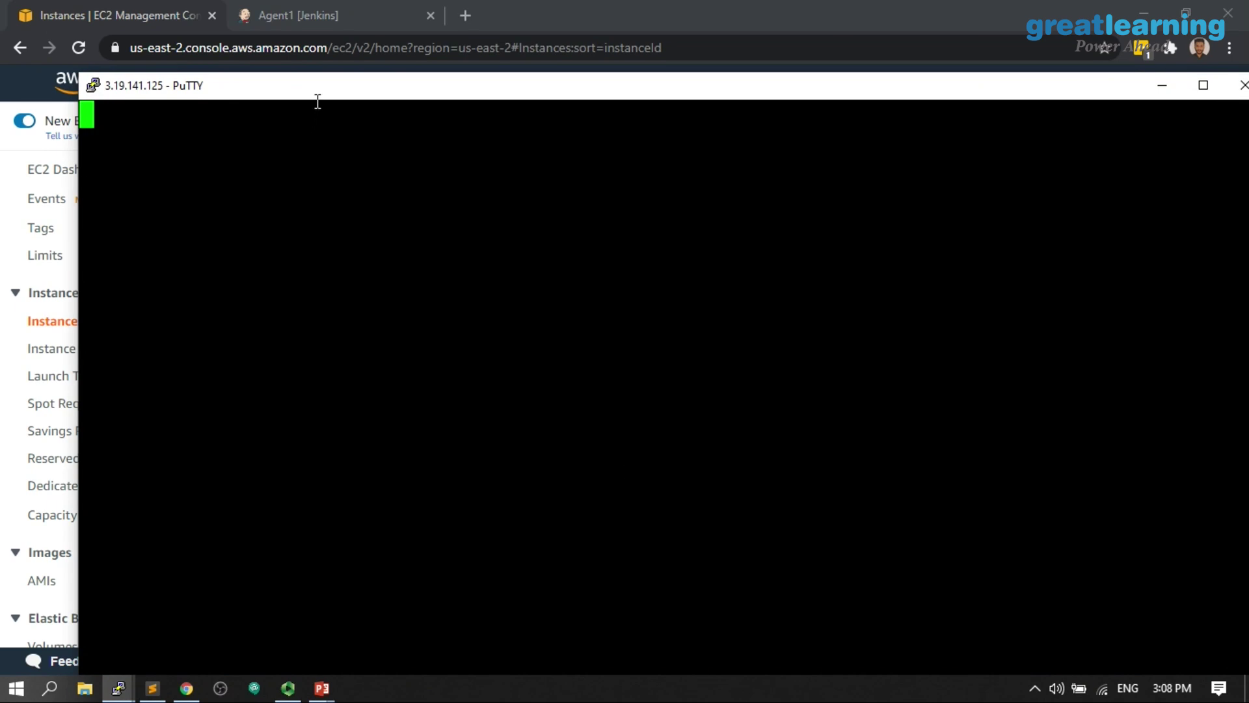
left_click(524, 467)
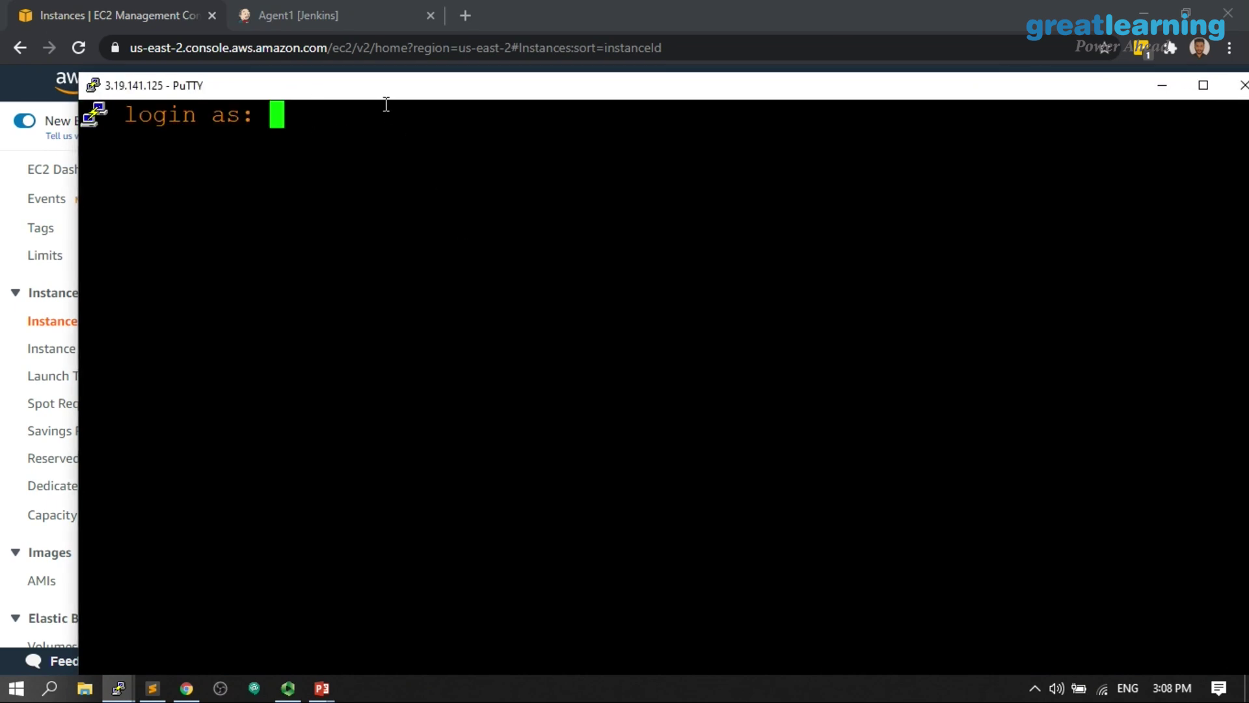
- Maximize the terminal and log in as ubuntu
double_click(385, 103)
double_click(382, 91)
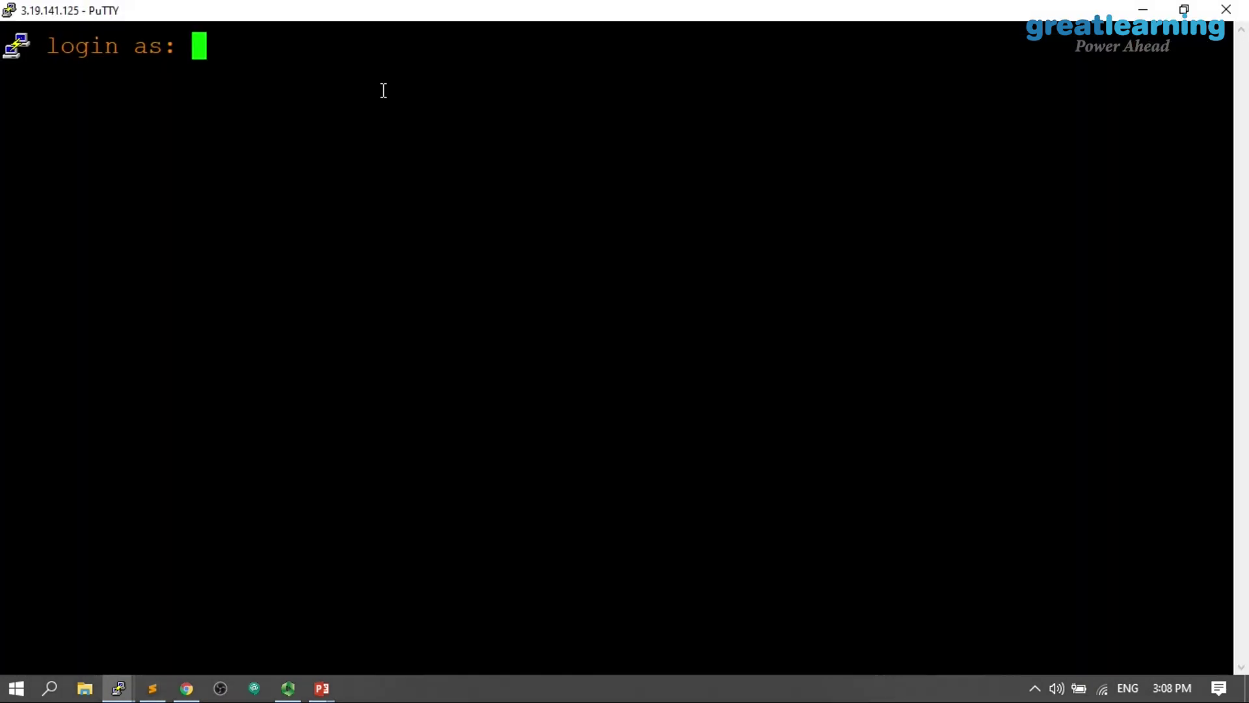
type("ubuntu")
key("Return")
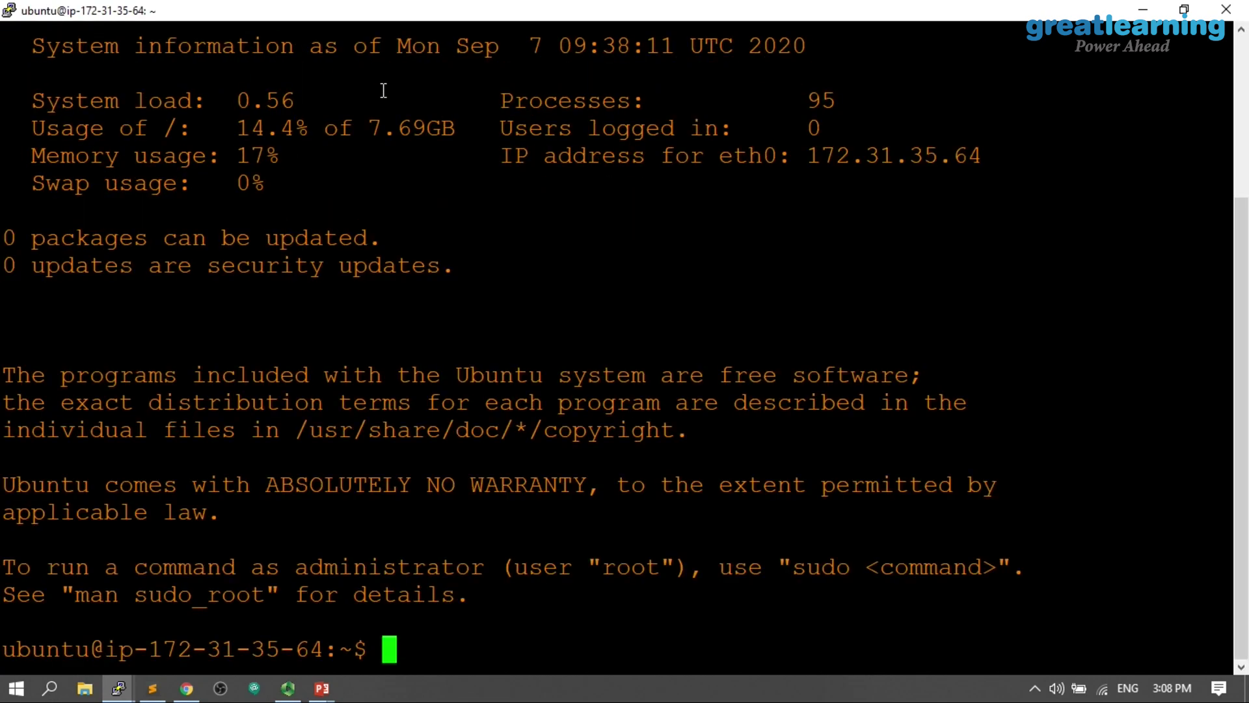
- Run 'sudo apt update && sudo apt install openjdk-8-jdk' and confirm with y
key("ctrl+l")
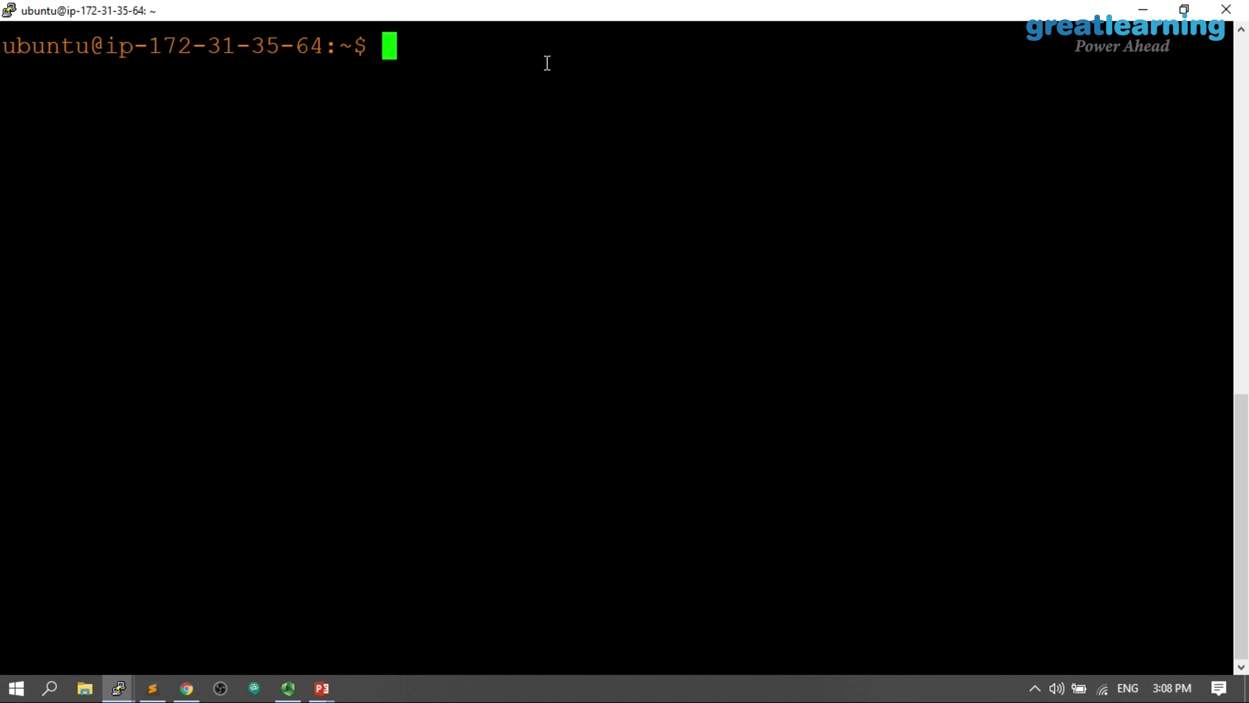
type("sudo ")
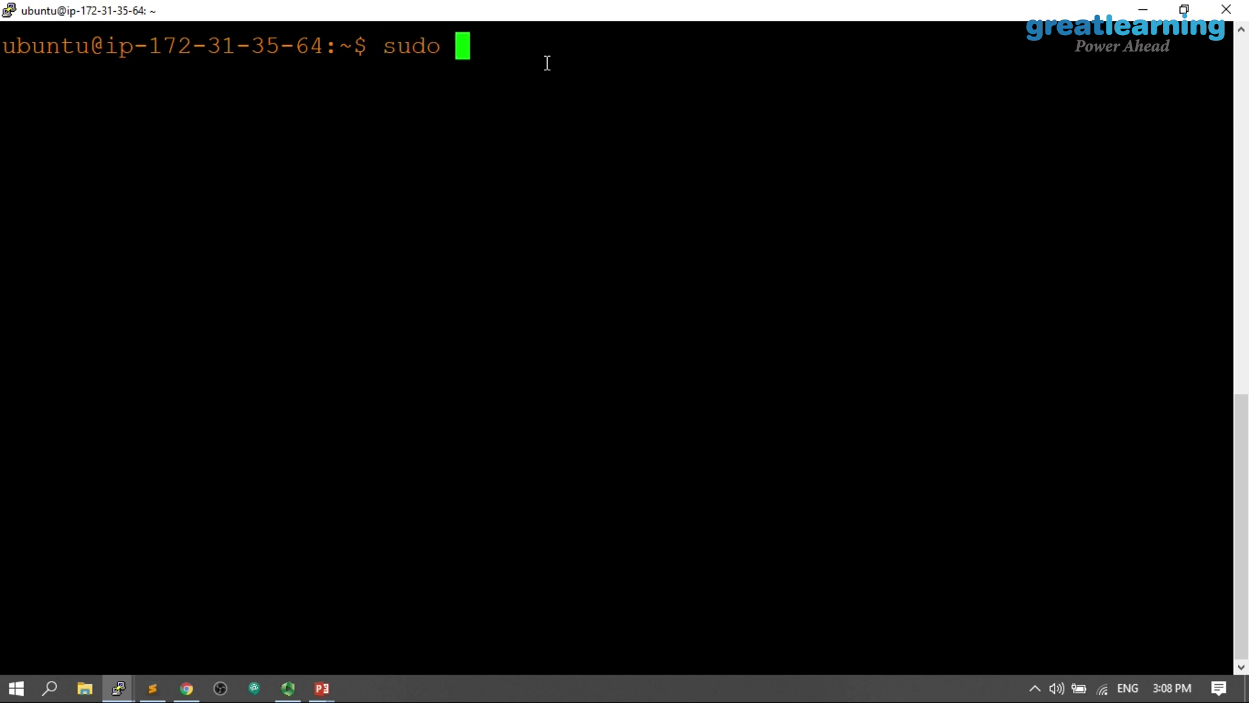
type("apt update ")
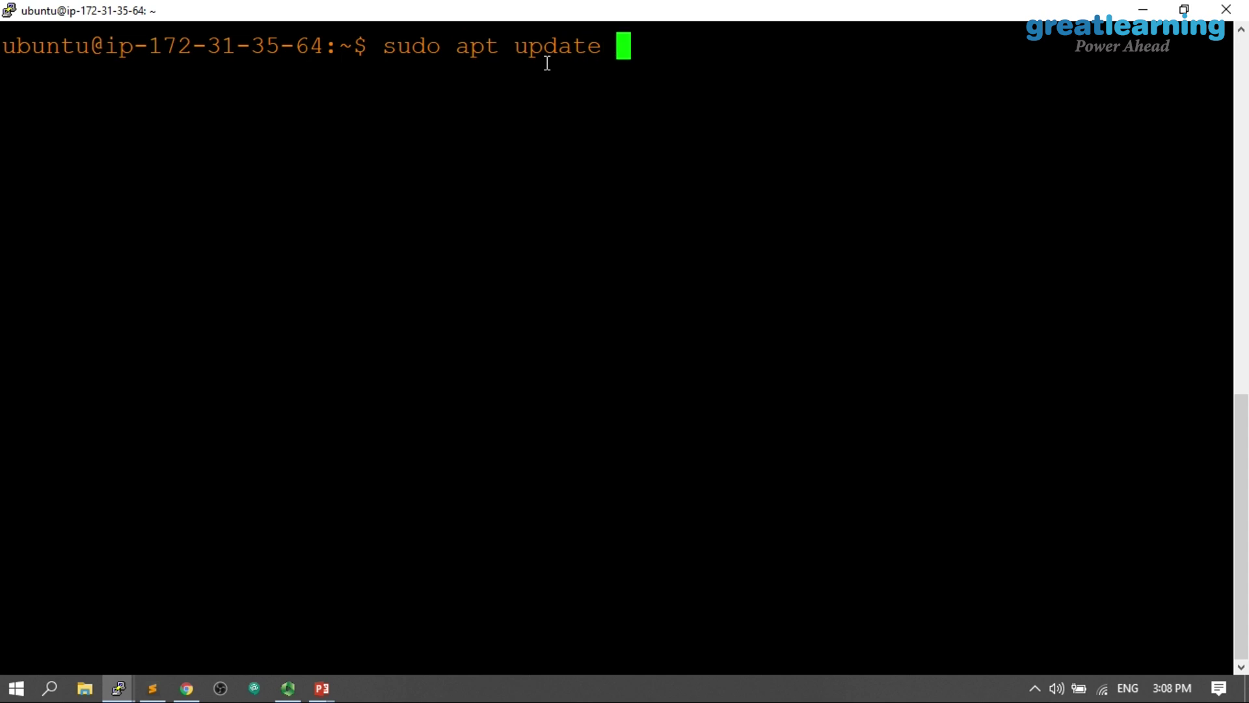
type("&& sudo ")
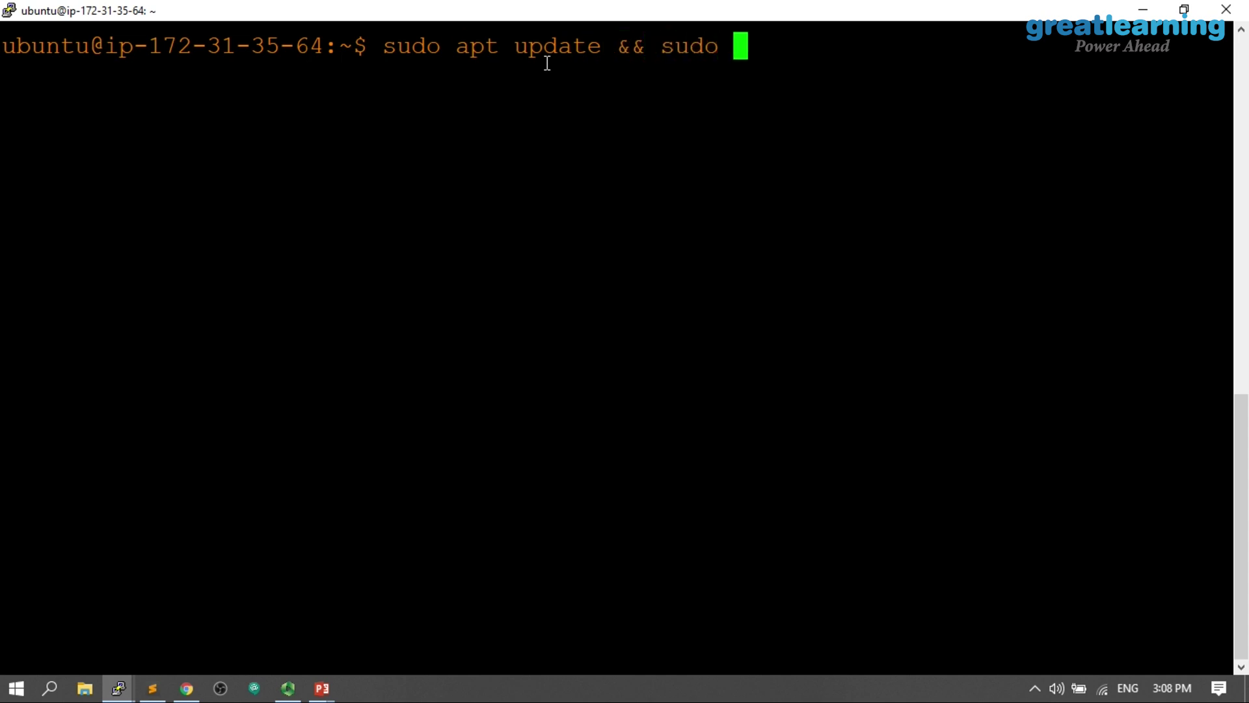
type("apt install ")
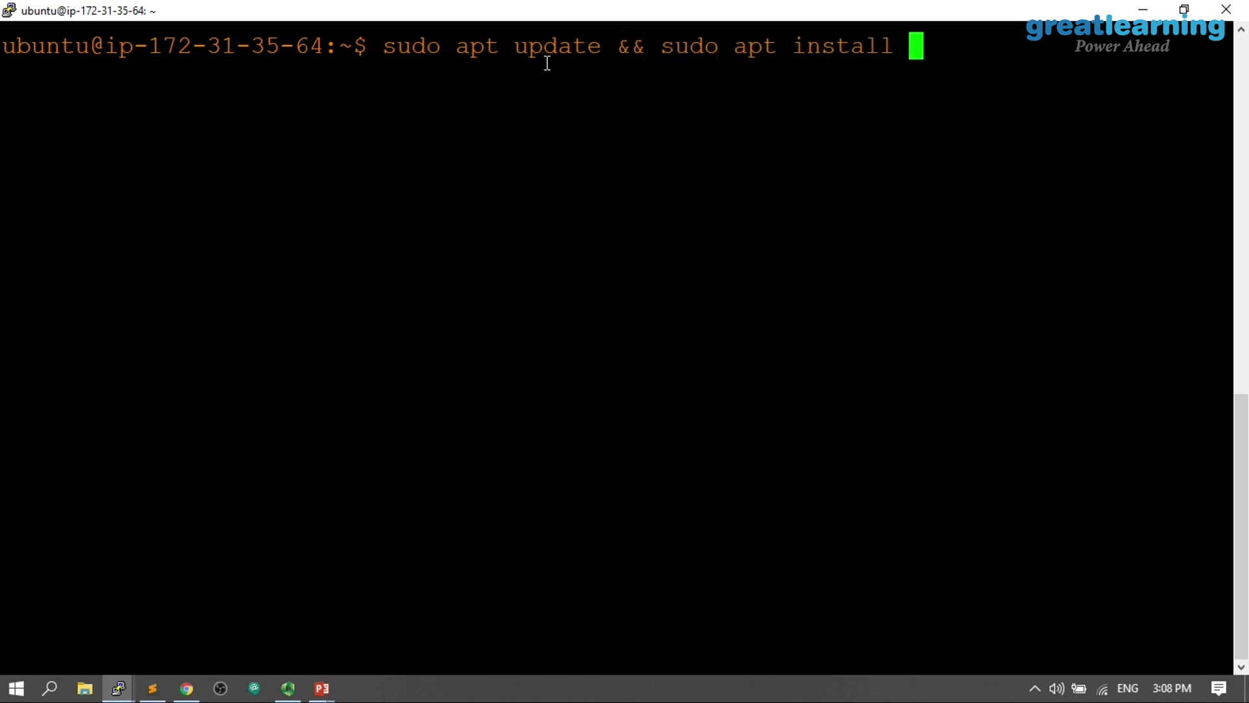
type("openjdk-")
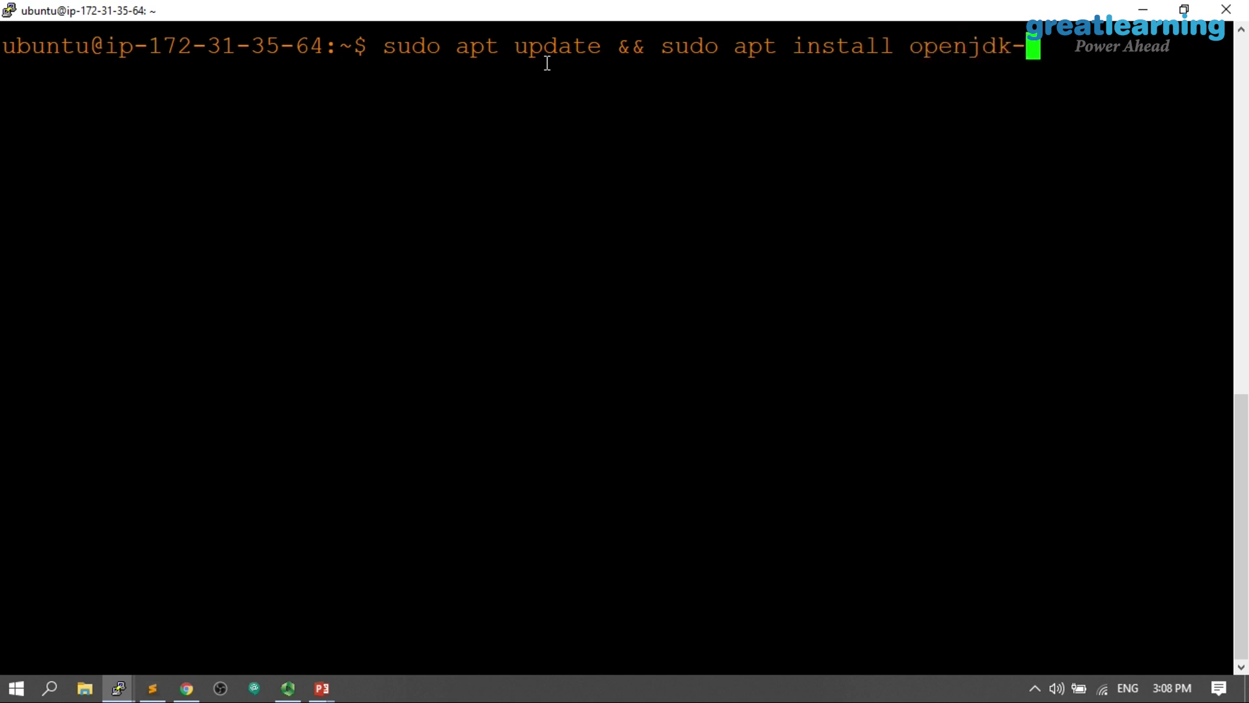
type("8-jdk")
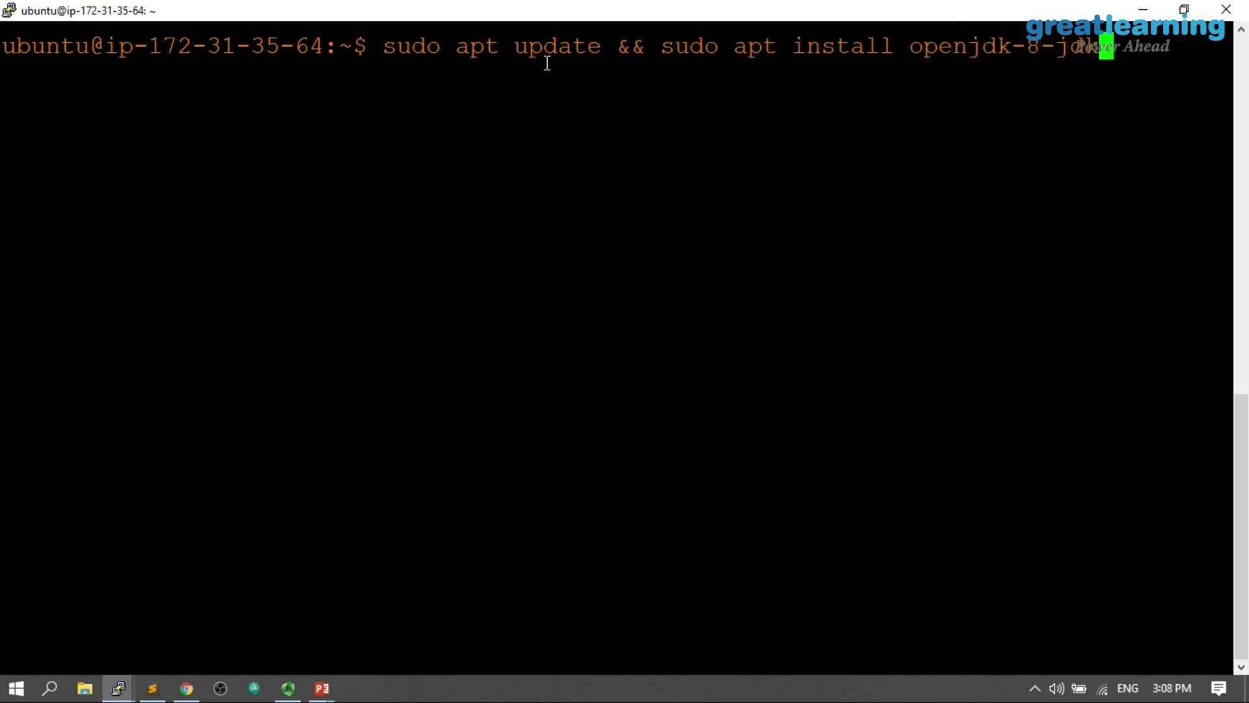
key("Return")
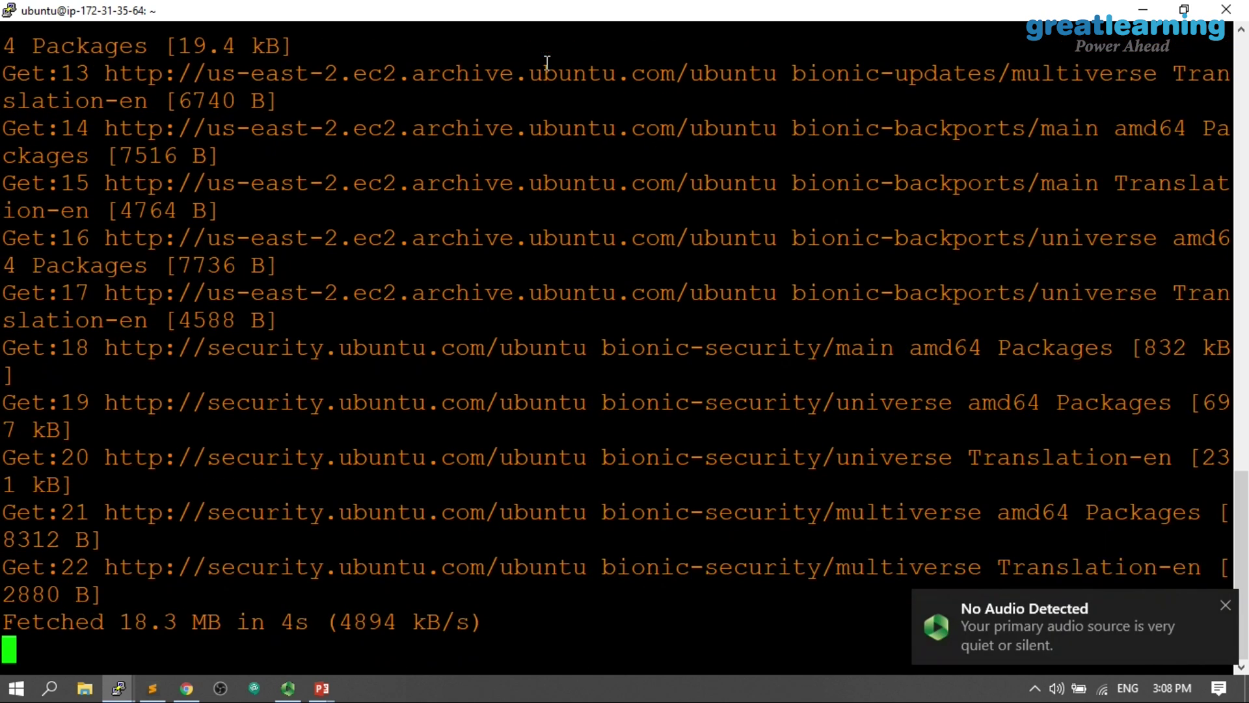
type("y")
key("Return")
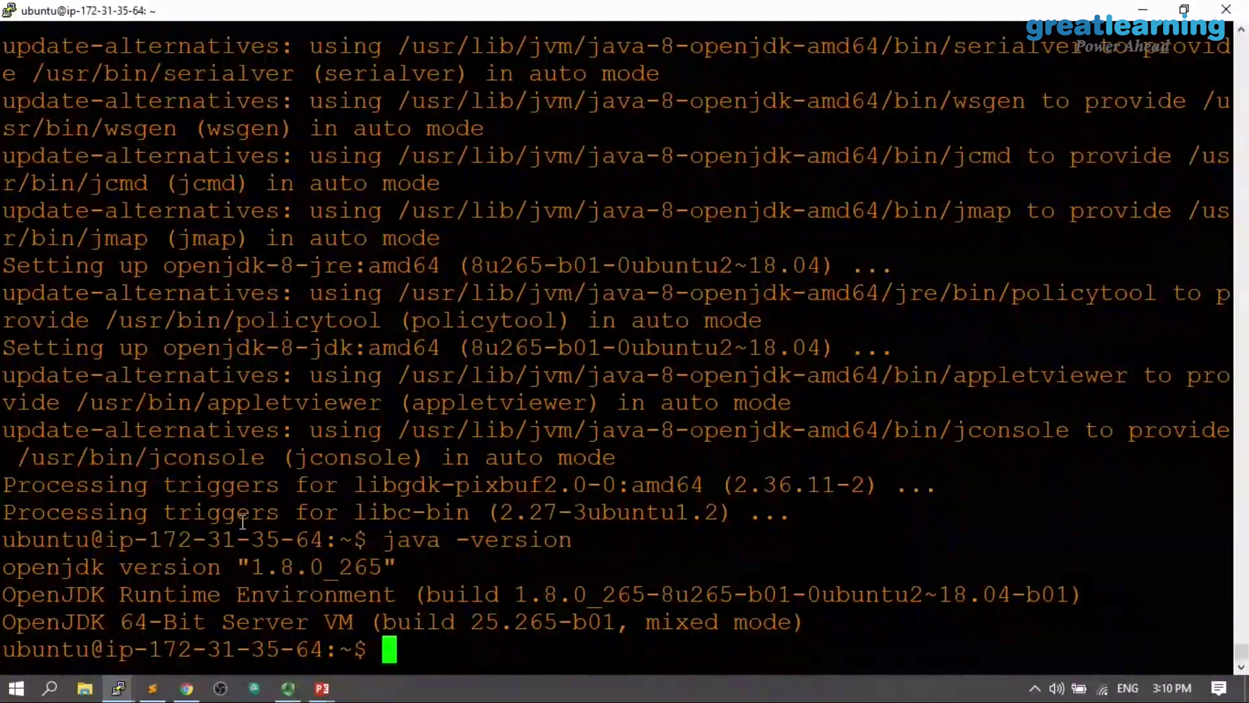
left_click_drag(48, 573, 75, 572)
- In the EC2 list, select only Jenkins agent 2 and copy its public IP
key("alt+Tab")
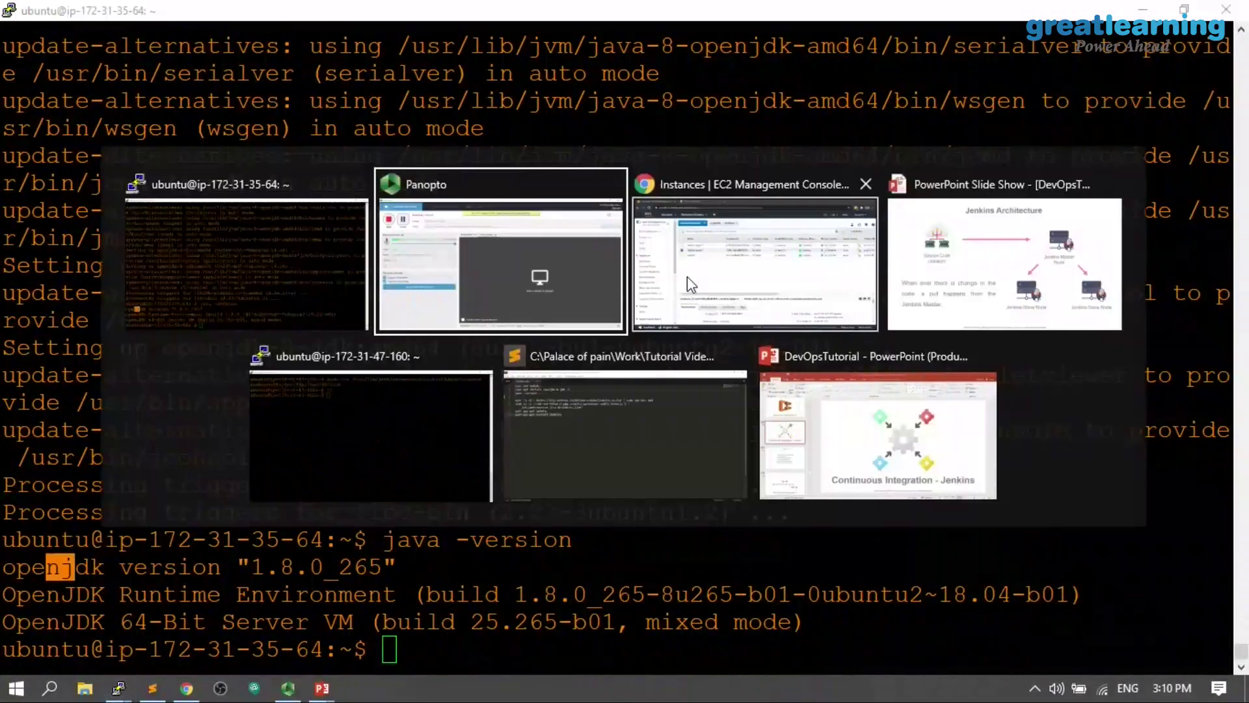
left_click(671, 270)
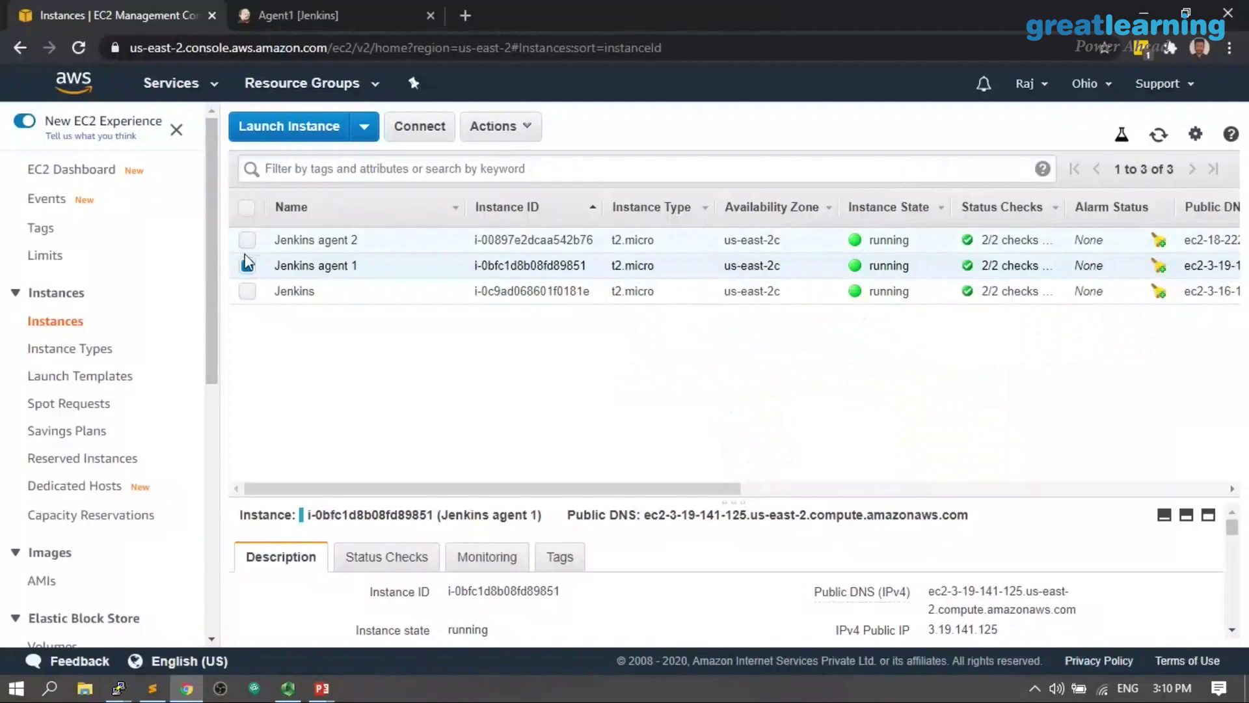
left_click(248, 239)
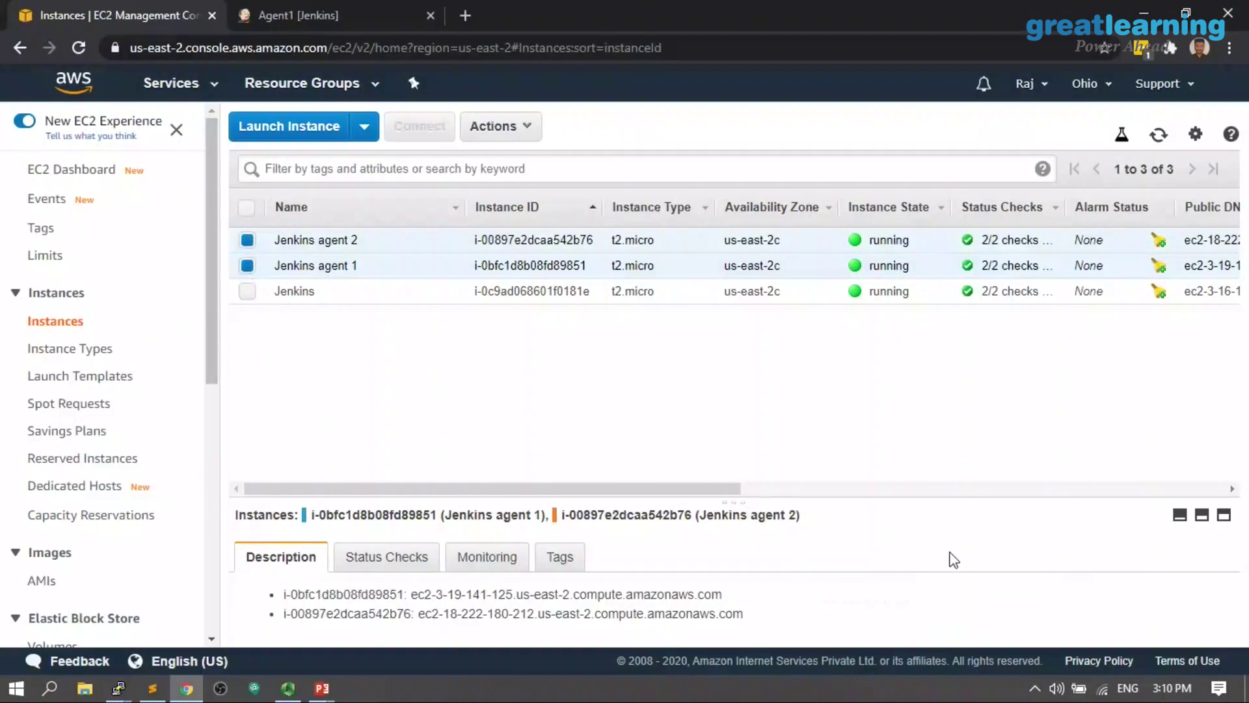
left_click(247, 265)
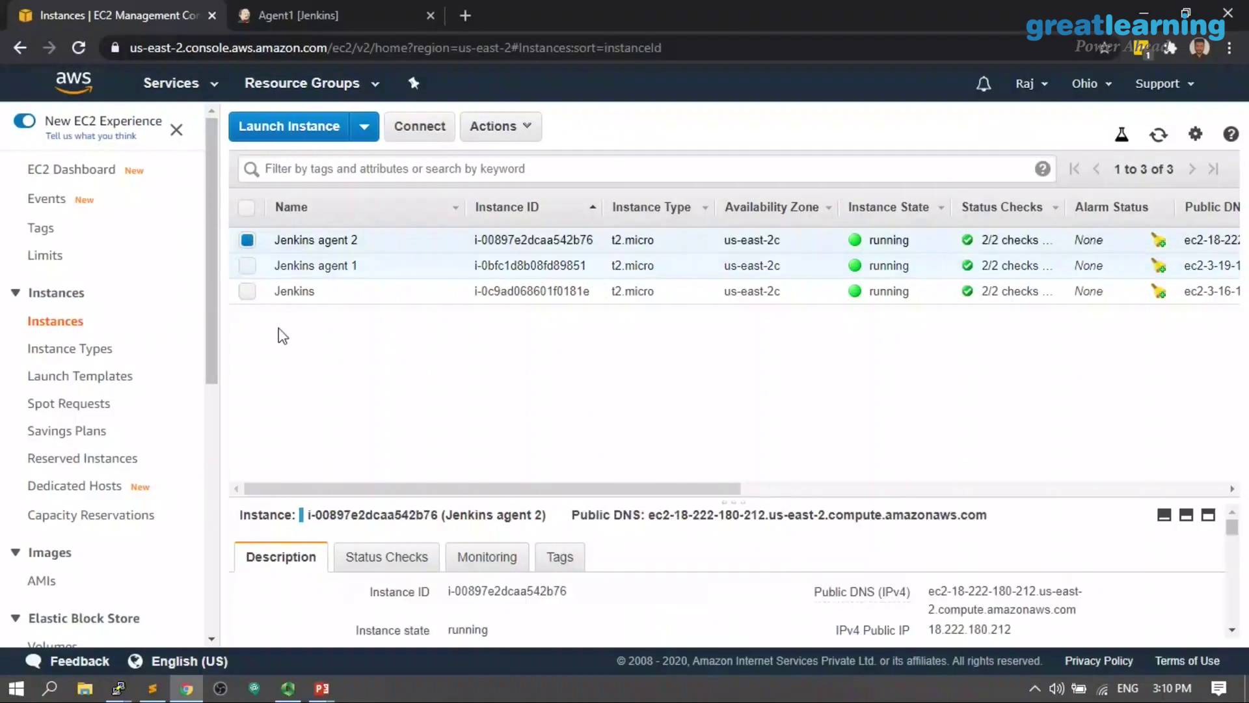
left_click(1023, 630)
- Open a PuTTY SSH session to 18.222.180.212 with the LIVE settings and trust the host key
right_click(118, 689)
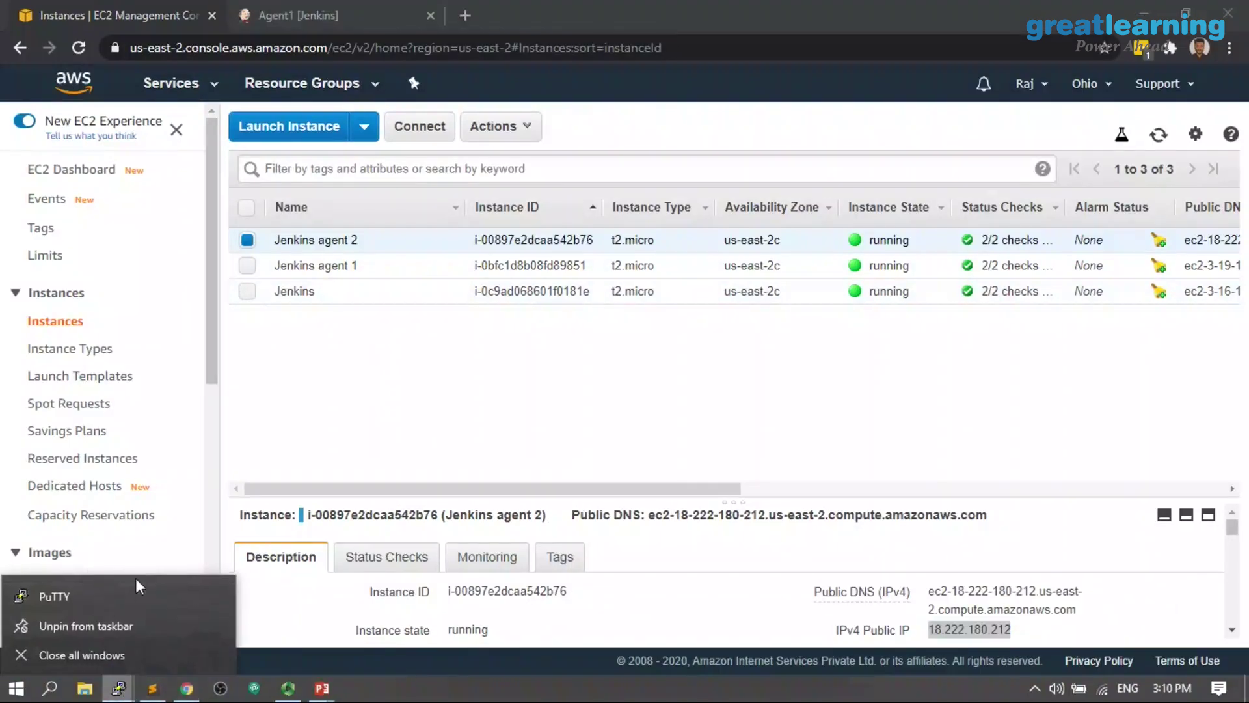
left_click(49, 591)
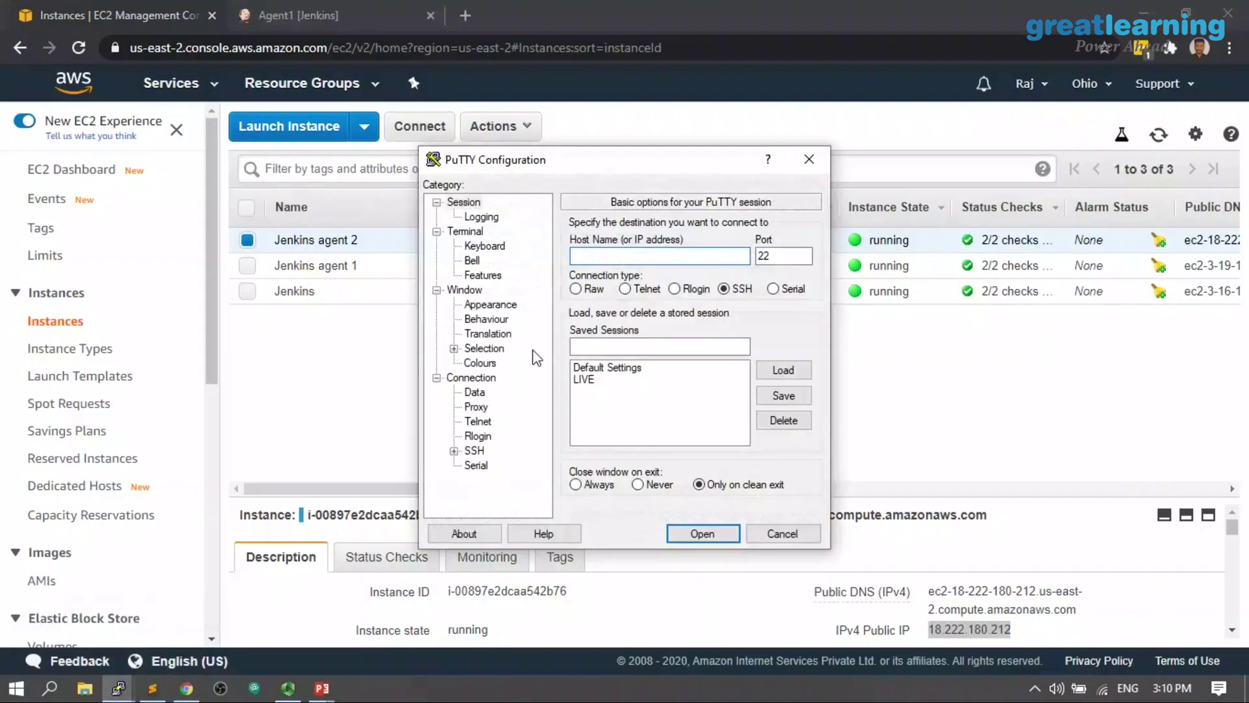
left_click(491, 306)
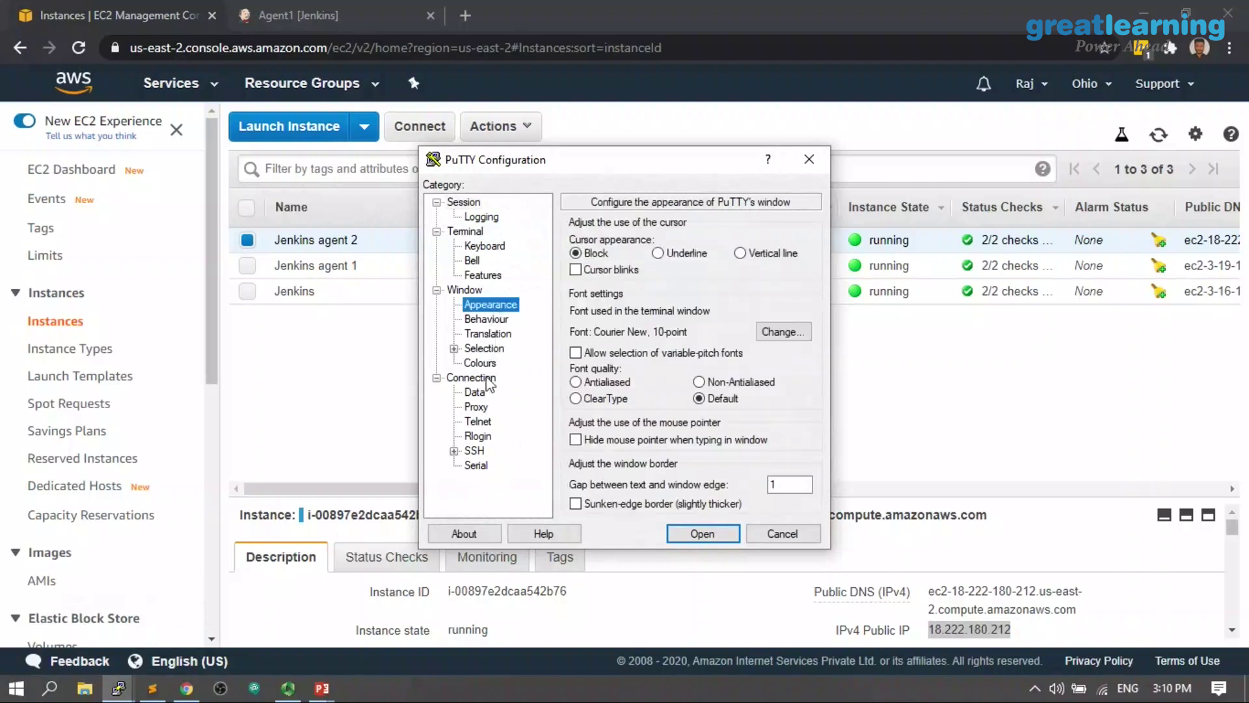
left_click(463, 203)
left_click(618, 379)
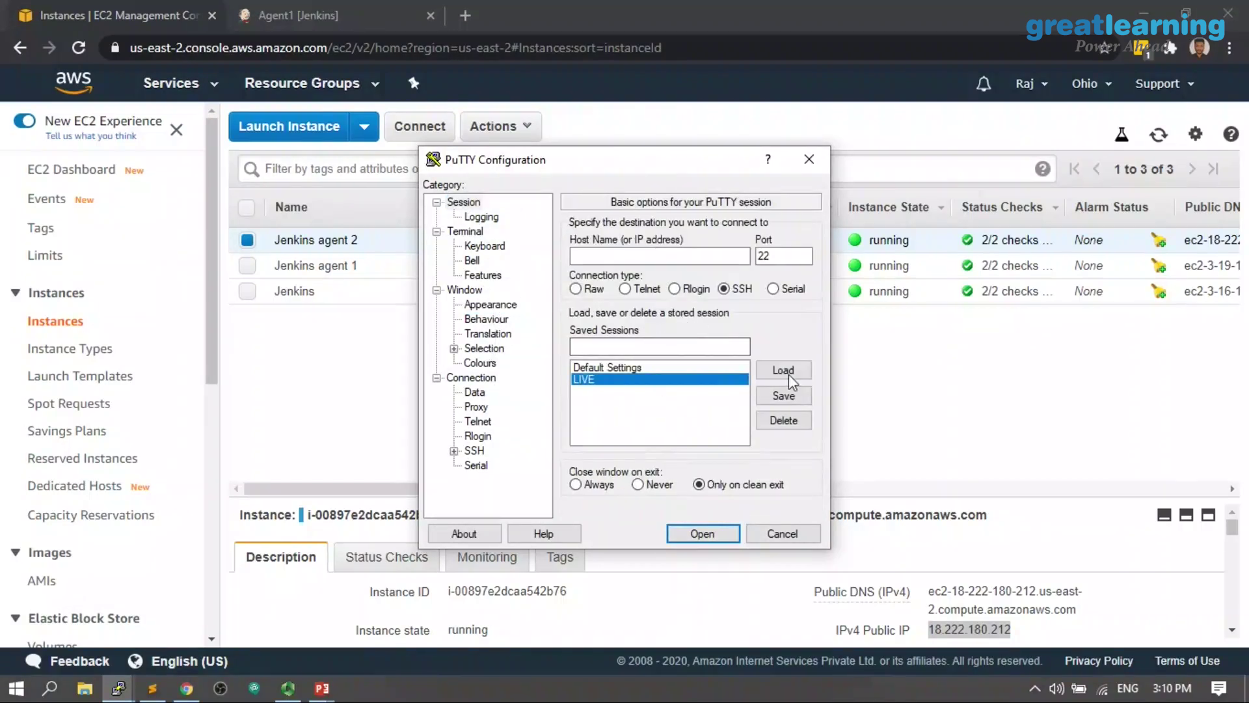
left_click(670, 263)
key("ctrl+v")
left_click(722, 530)
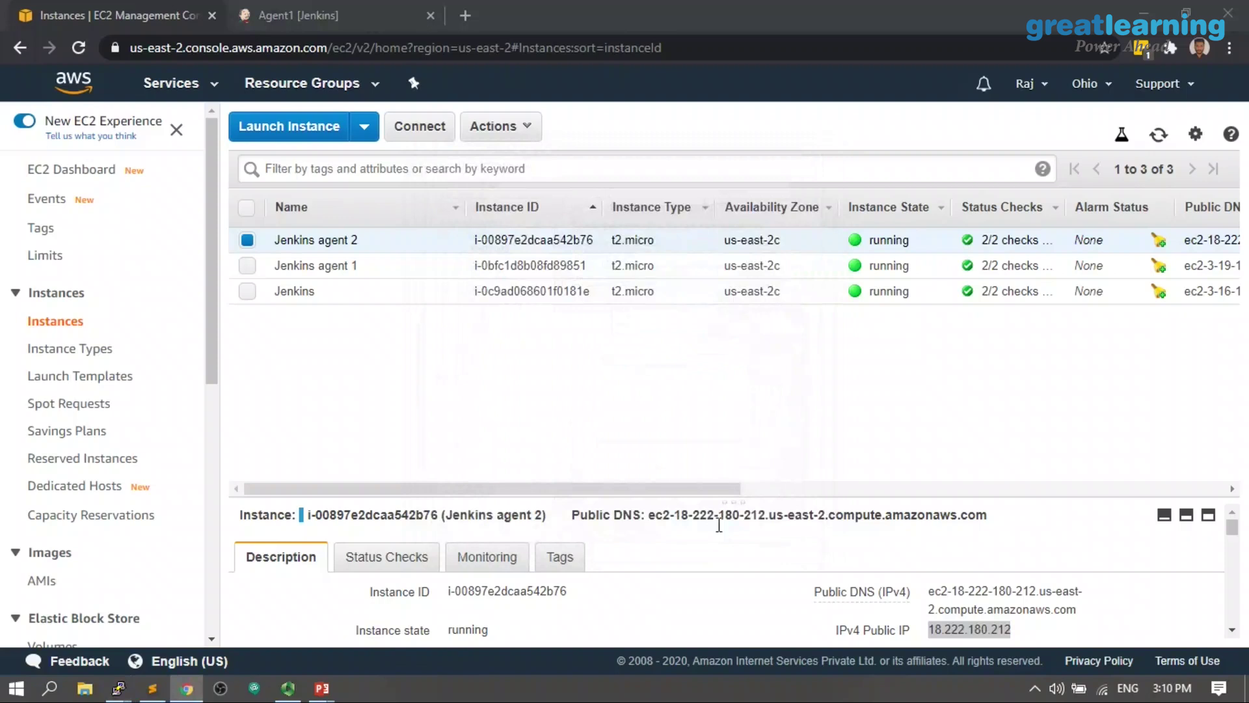
left_click(522, 467)
- Maximize the agent 2 terminal and log in as ubuntu
double_click(474, 111)
type("ubuntu")
key("Return")
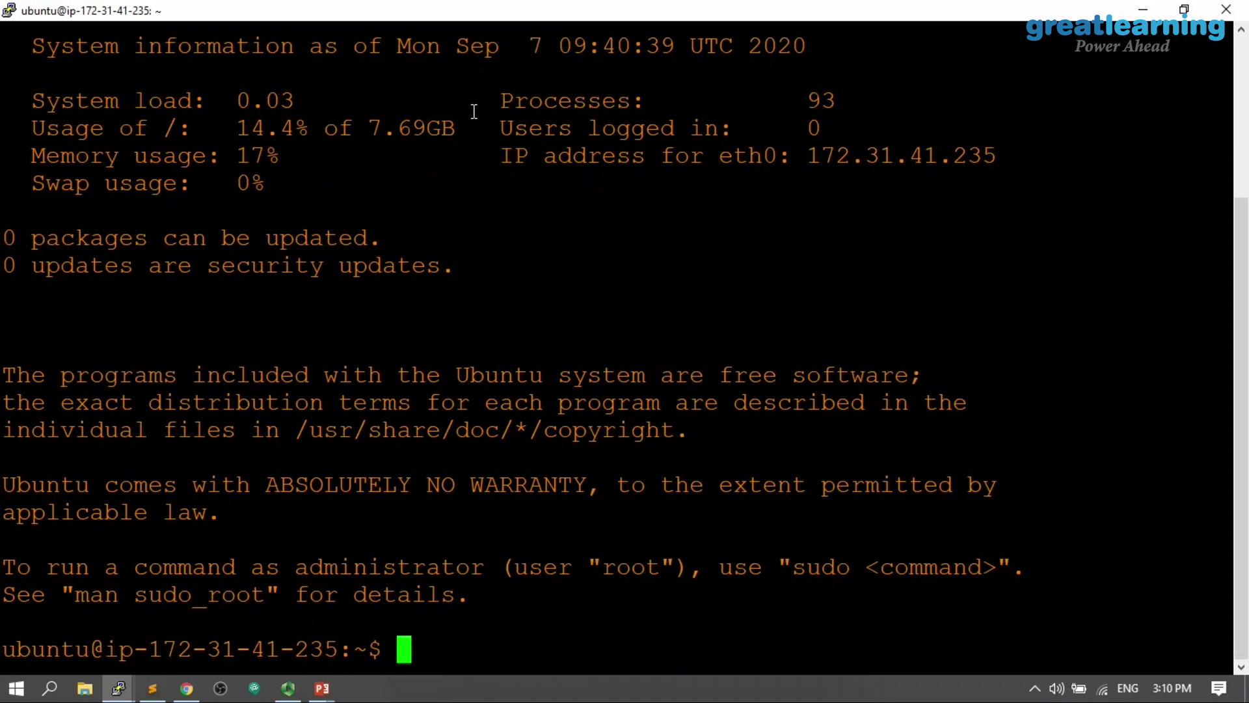
- Run 'sudo apt update && sudo apt install openjdk-8-jdk -y' on agent 2
type("sudo ap")
key("BackSpace")
type("pt update && sudo apt install openjdk")
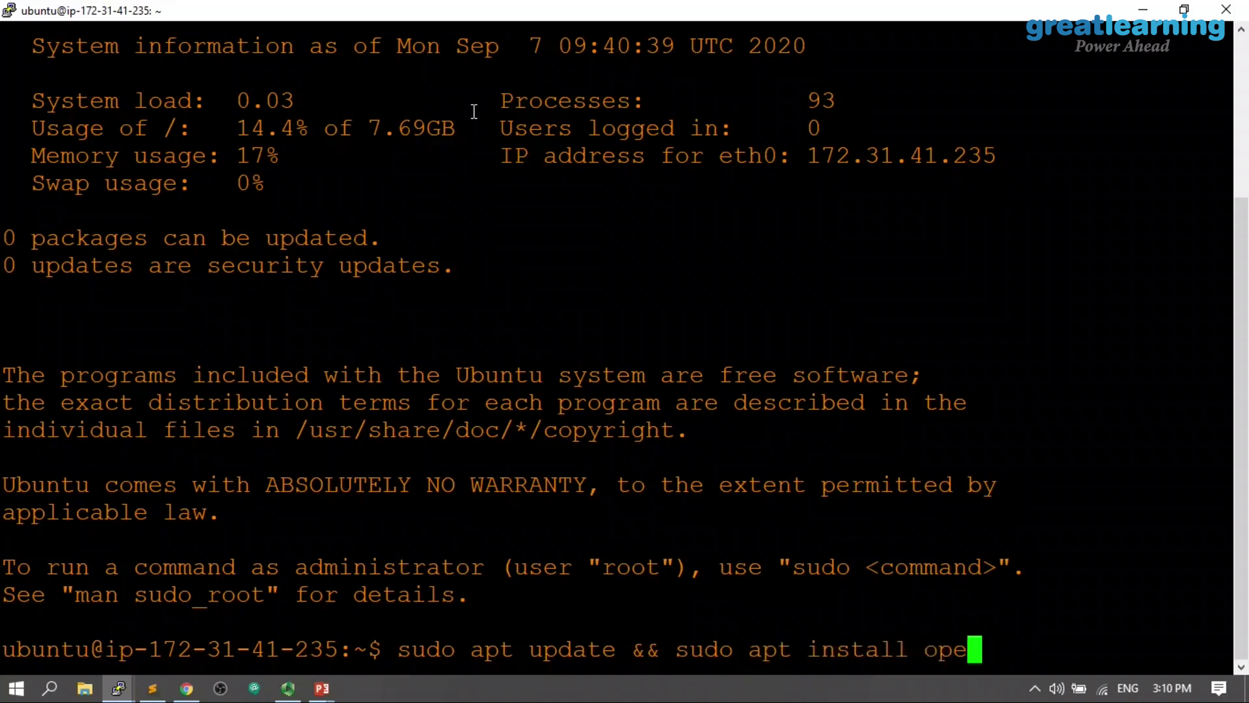
type("-jdk -y")
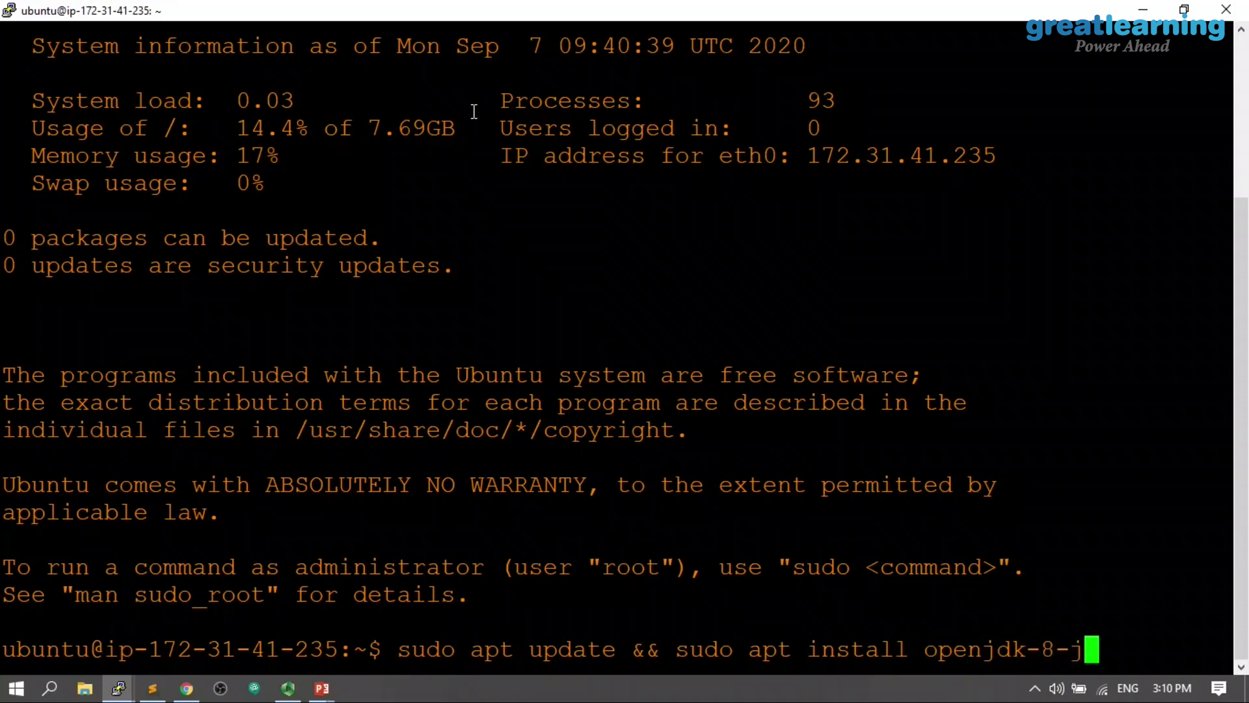
key("Return")
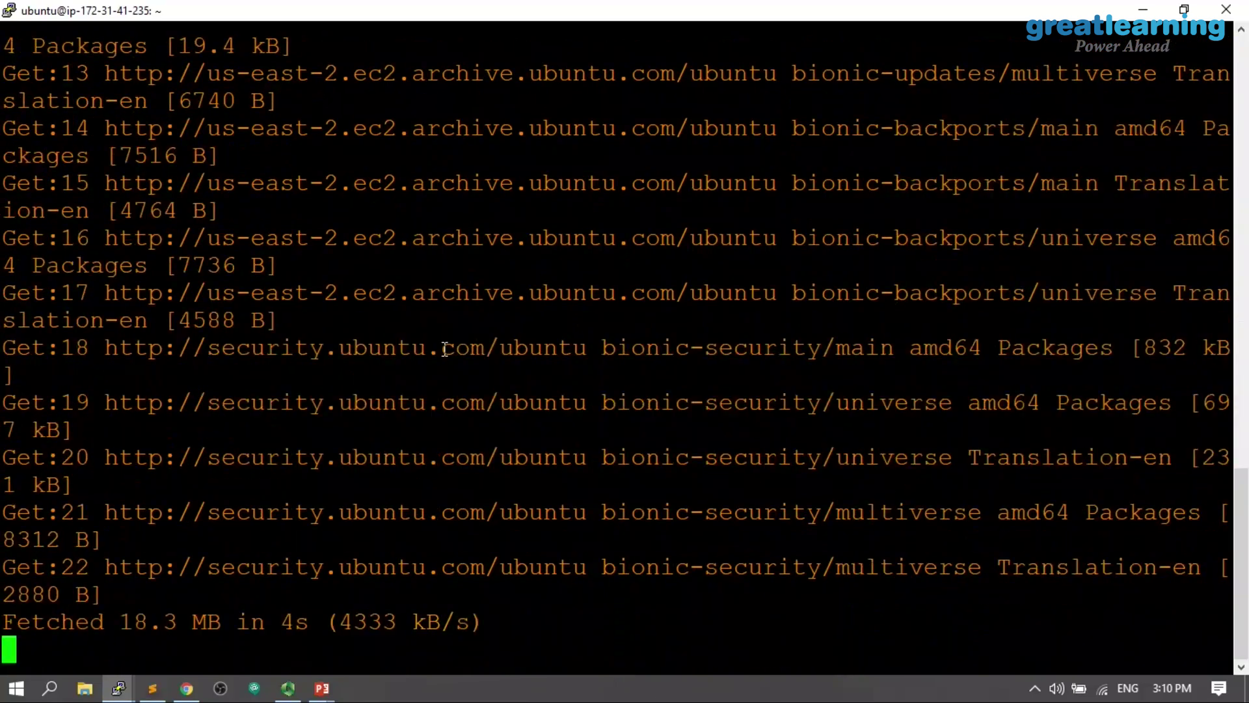
key("alt+Tab")
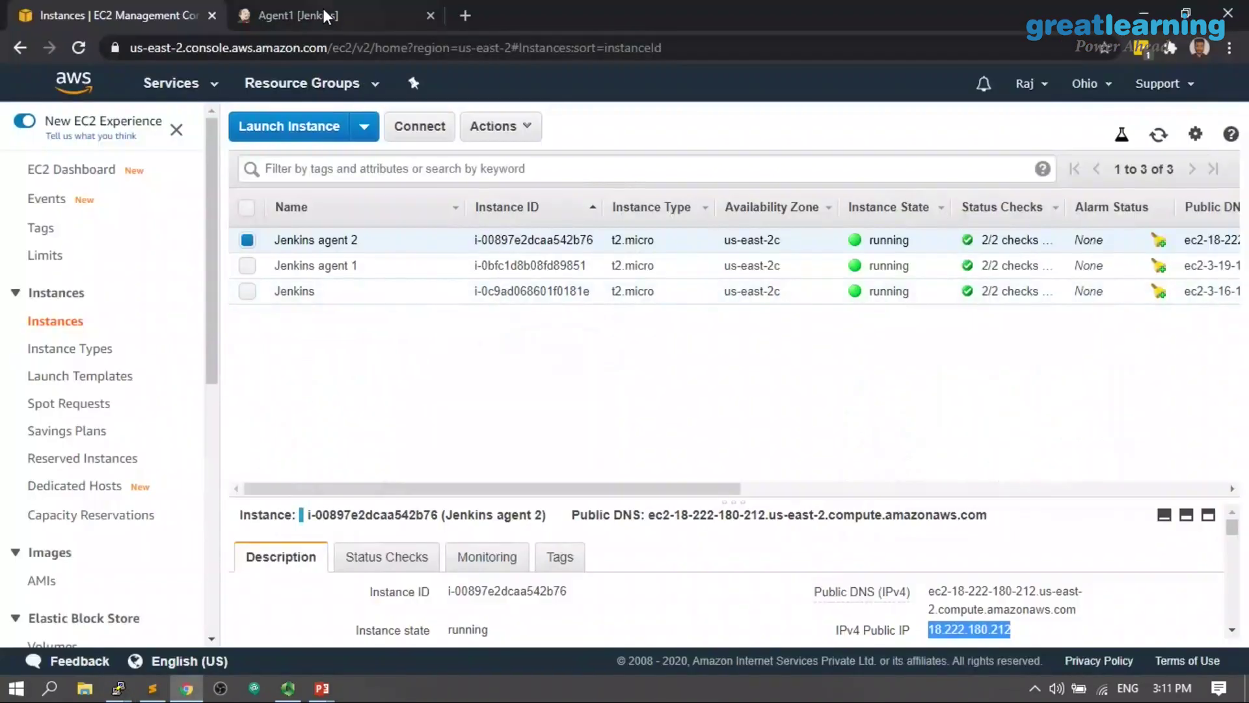
- Select Agent1's java -jar agent.jar command, check agent 1's terminal, and return to Jenkins
key("ctrl+Tab")
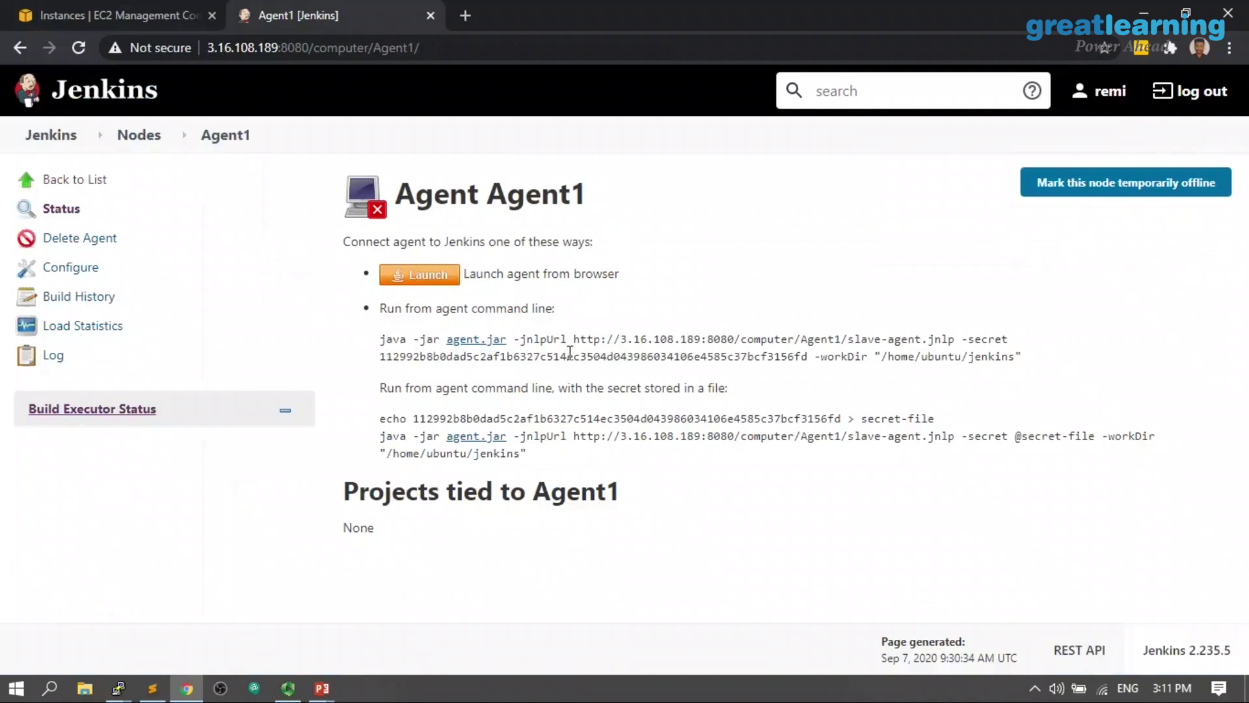
left_click_drag(380, 338, 1003, 375)
key("alt+Tab")
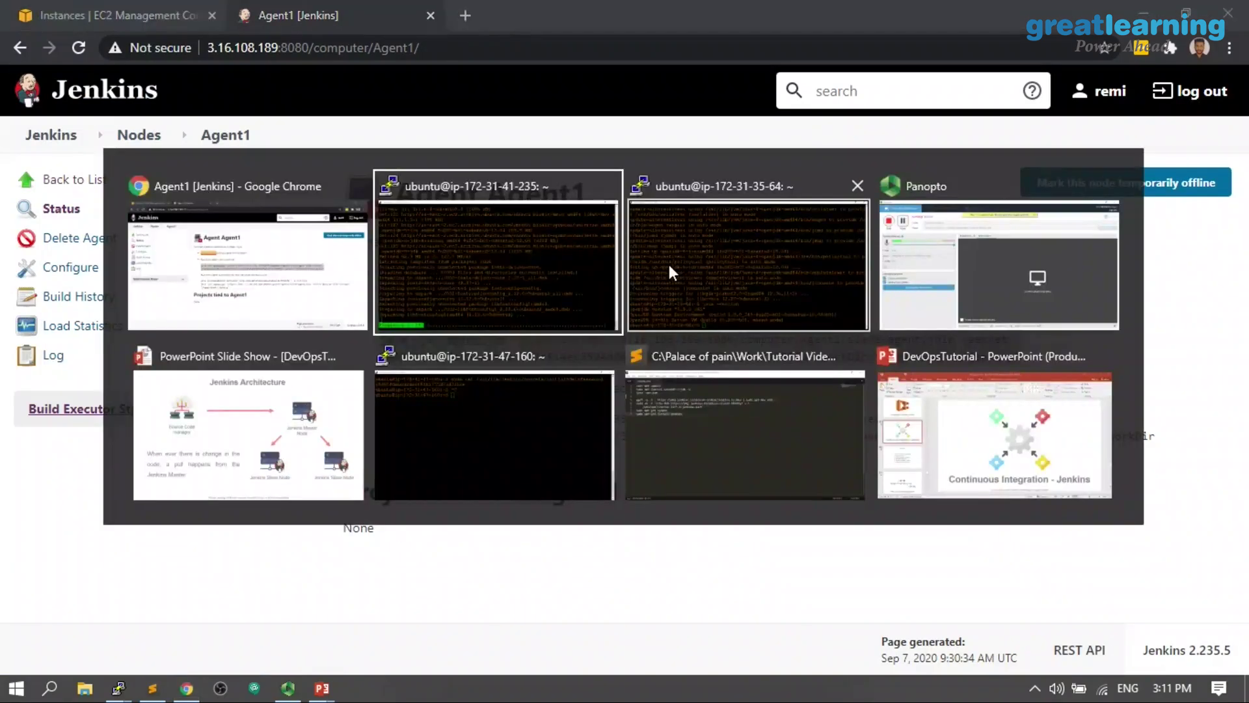
left_click(678, 253)
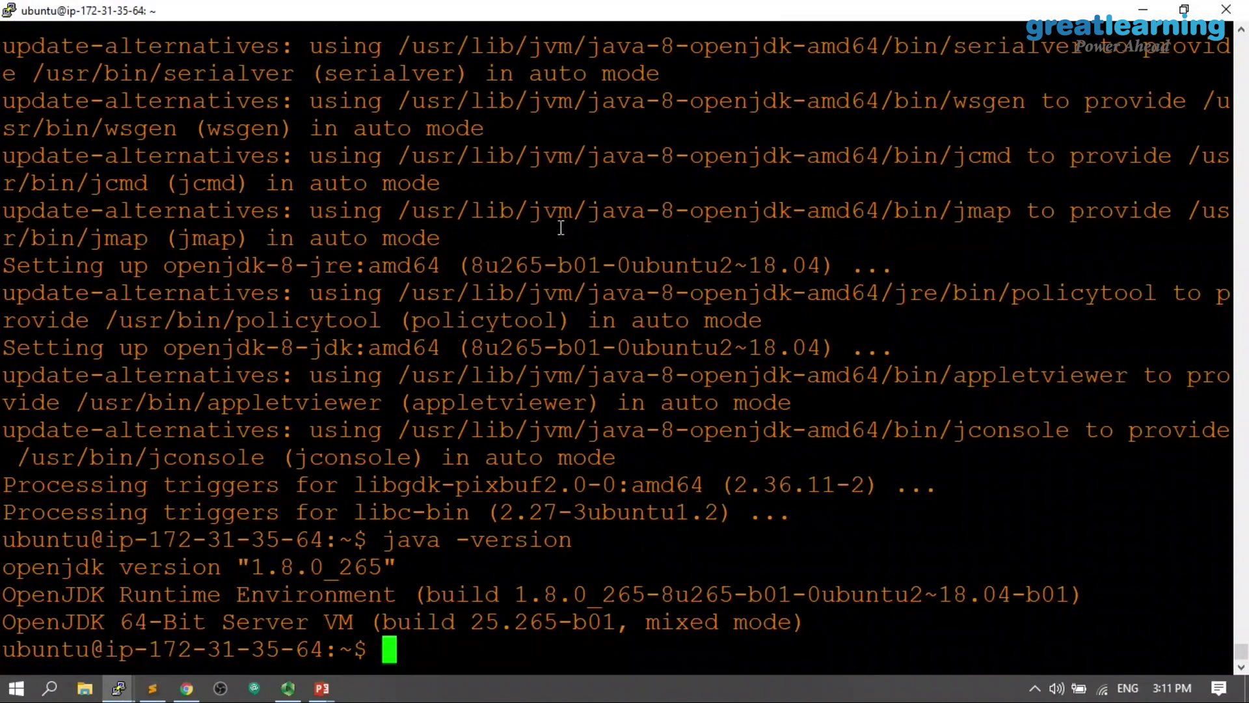
key("alt+Tab")
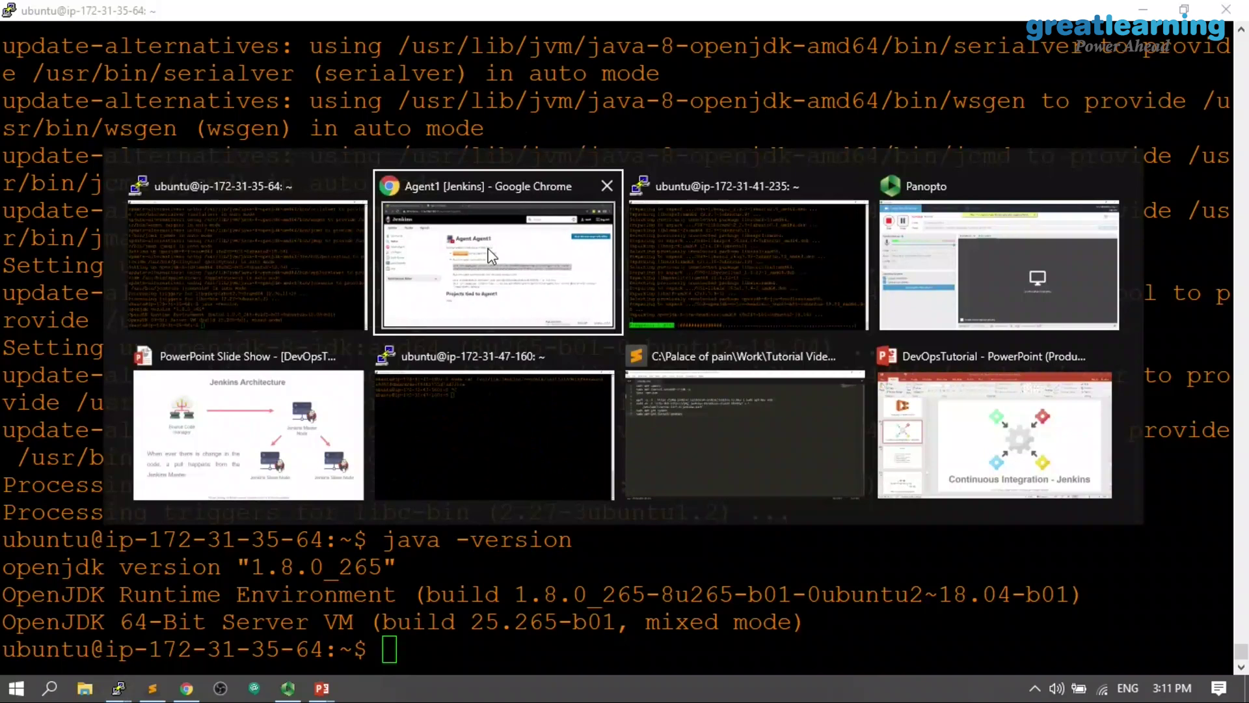
left_click(521, 266)
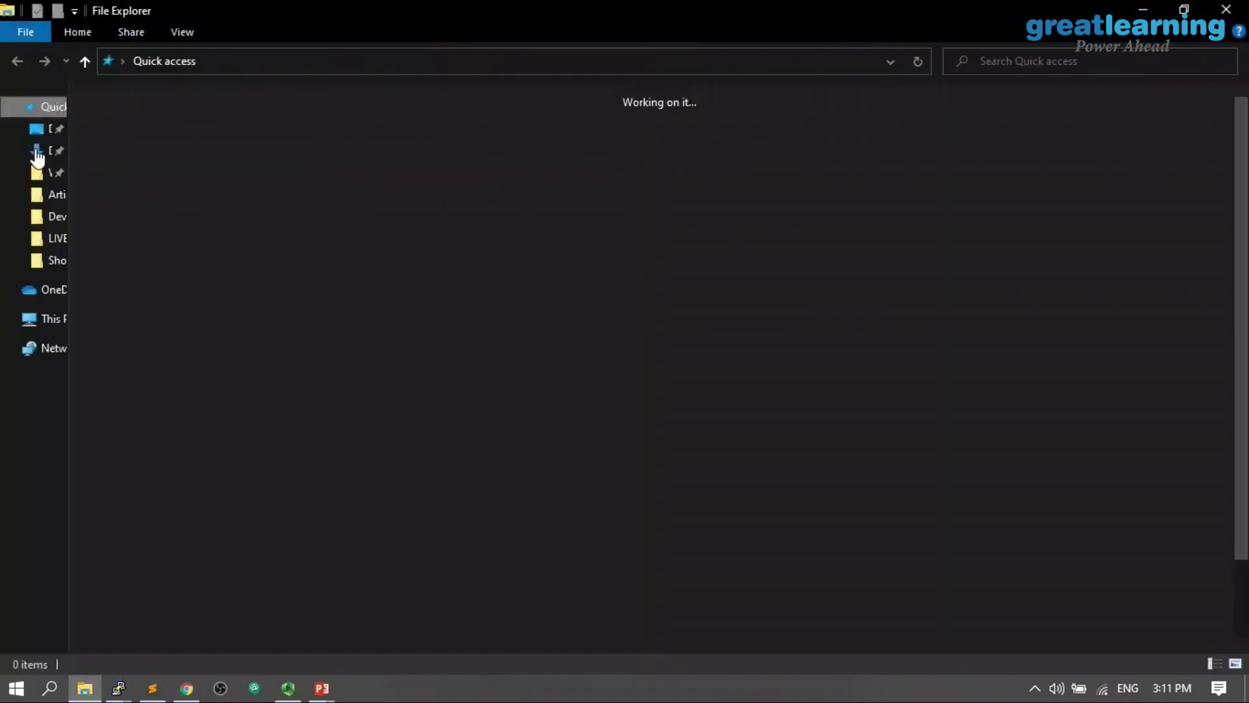
- Launch Git Bash Here inside the Downloads folder holding agent (1).jar
left_click(38, 151)
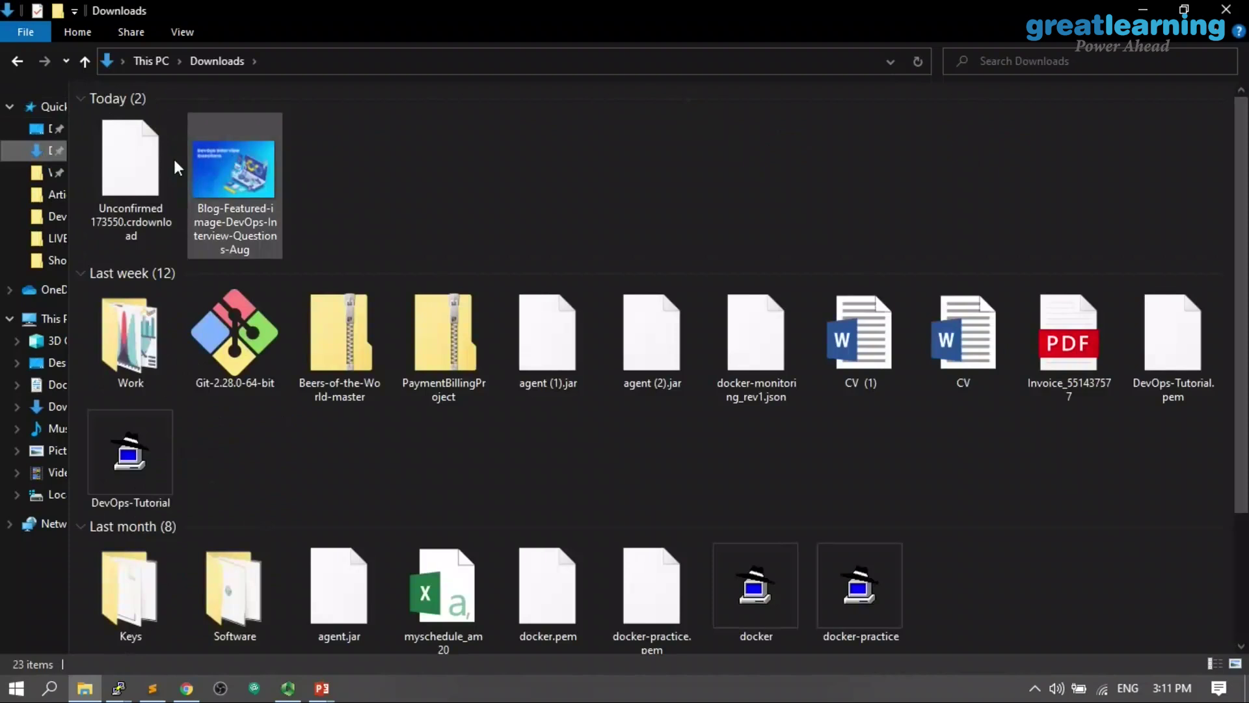
scroll(298, 450, "down", 2)
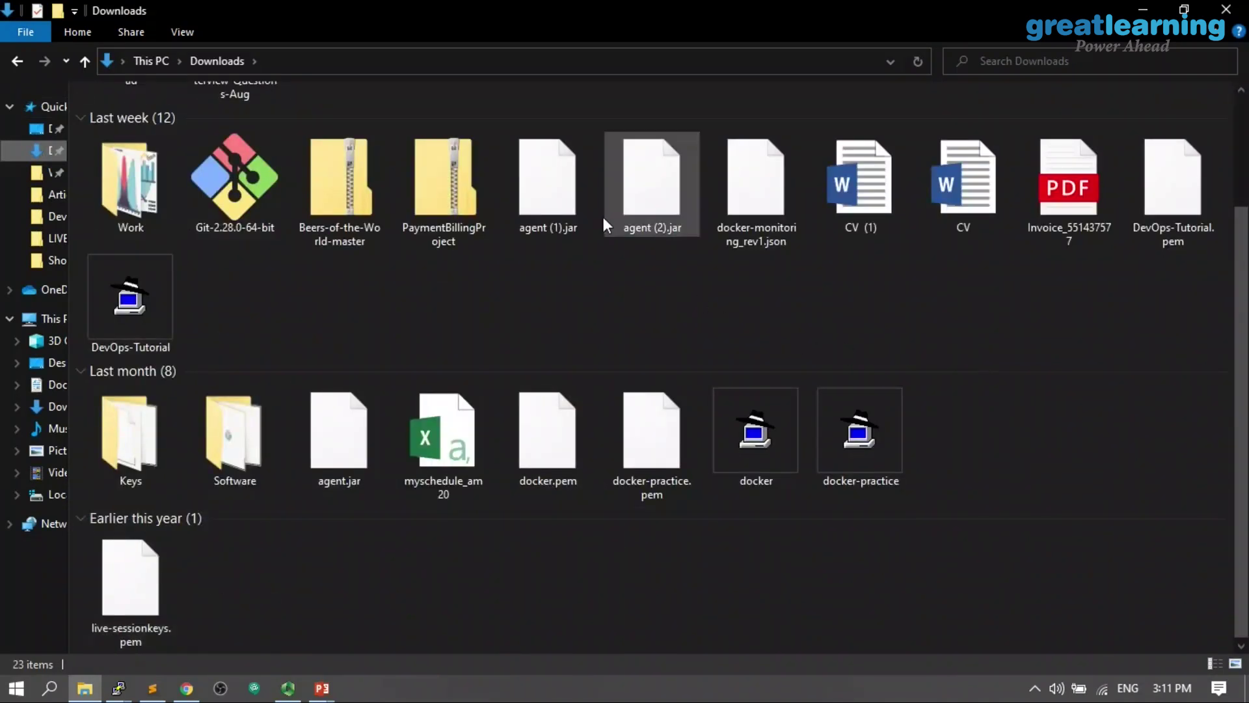
left_click(549, 214)
right_click(564, 306)
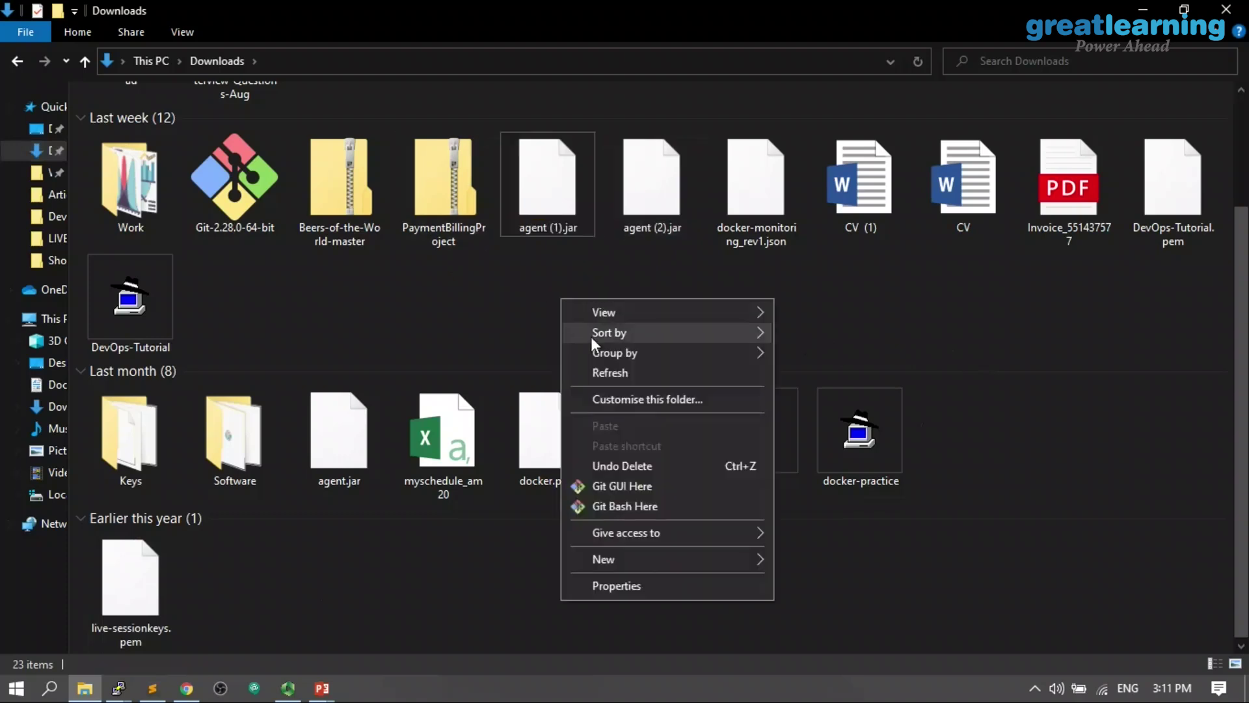
left_click(640, 508)
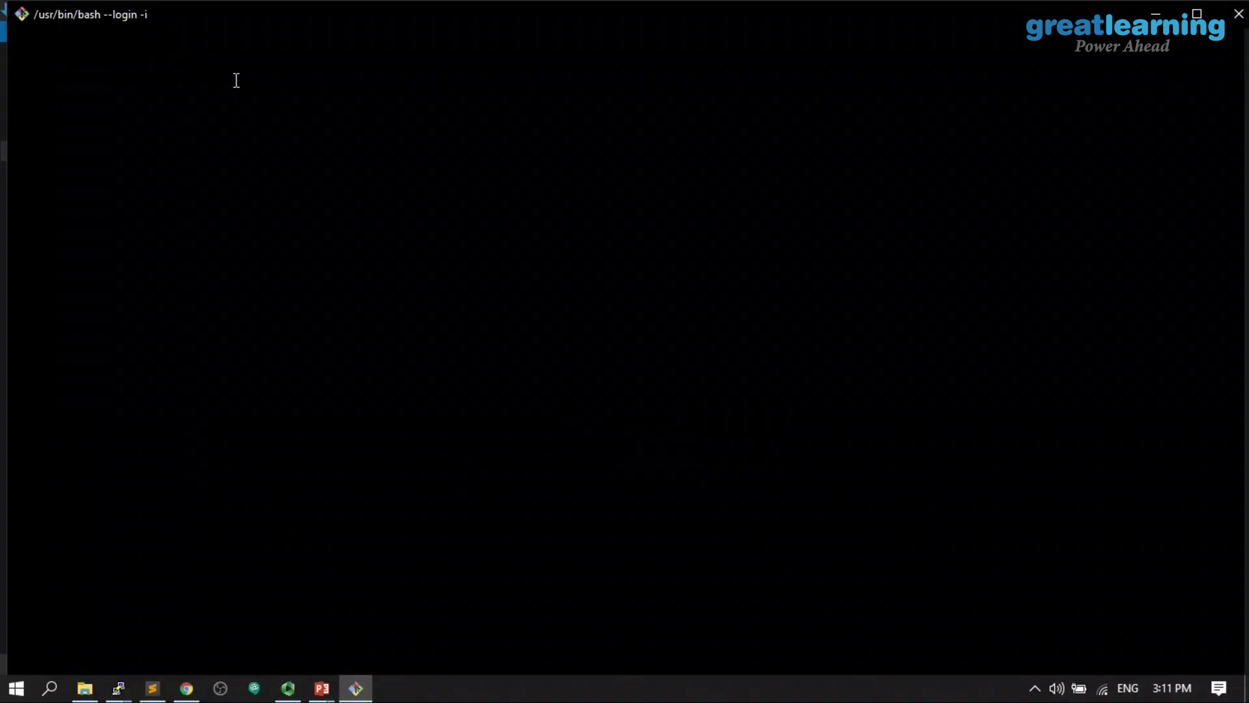
double_click(238, 18)
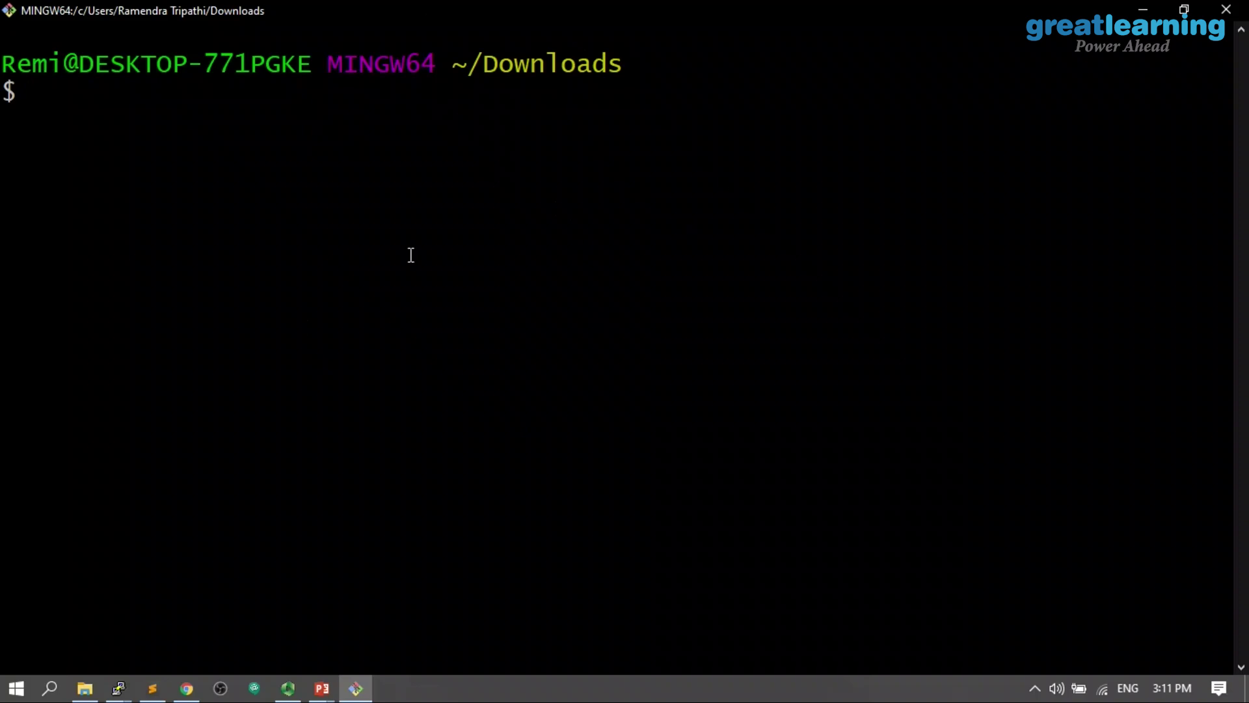
left_click_drag(472, 63, 621, 63)
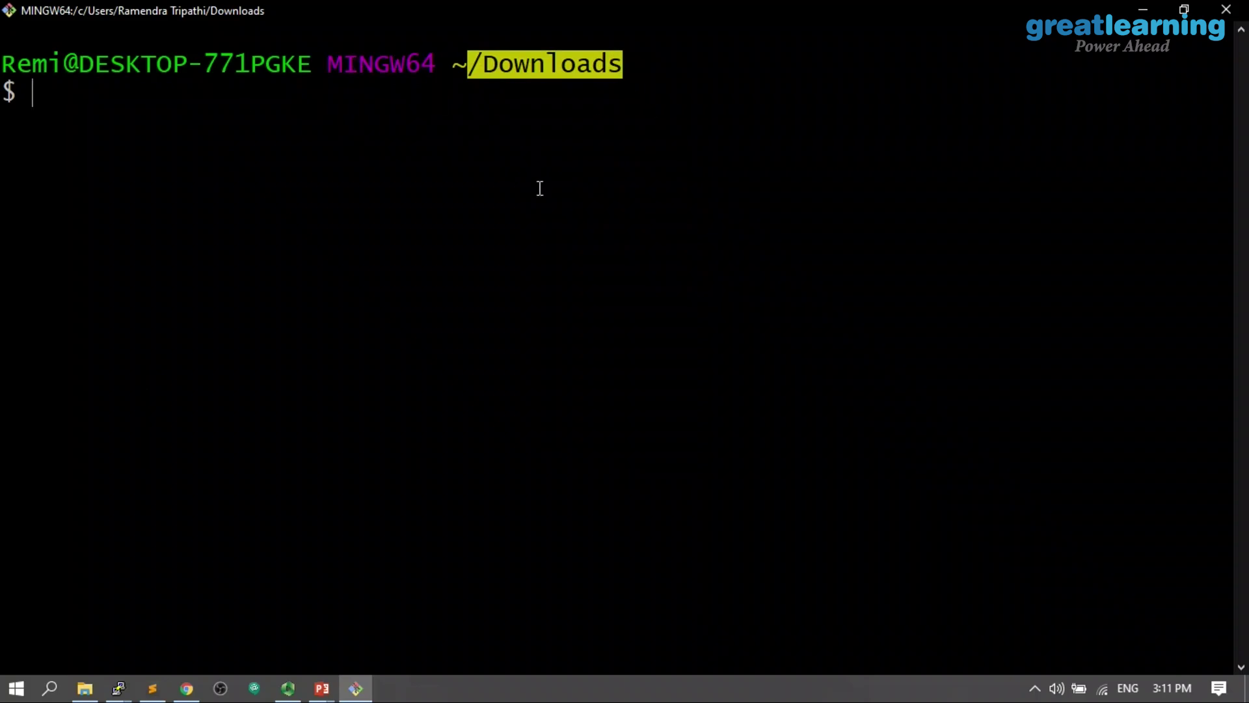
key("alt+Tab")
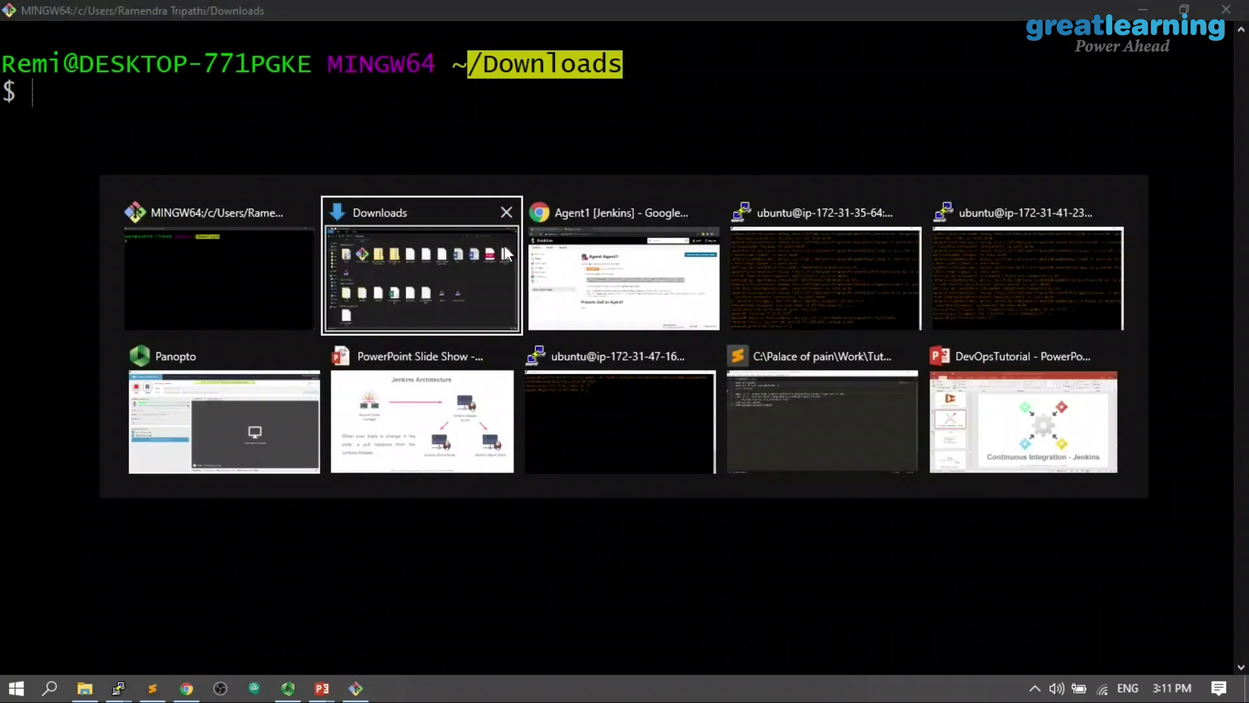
left_click(540, 276)
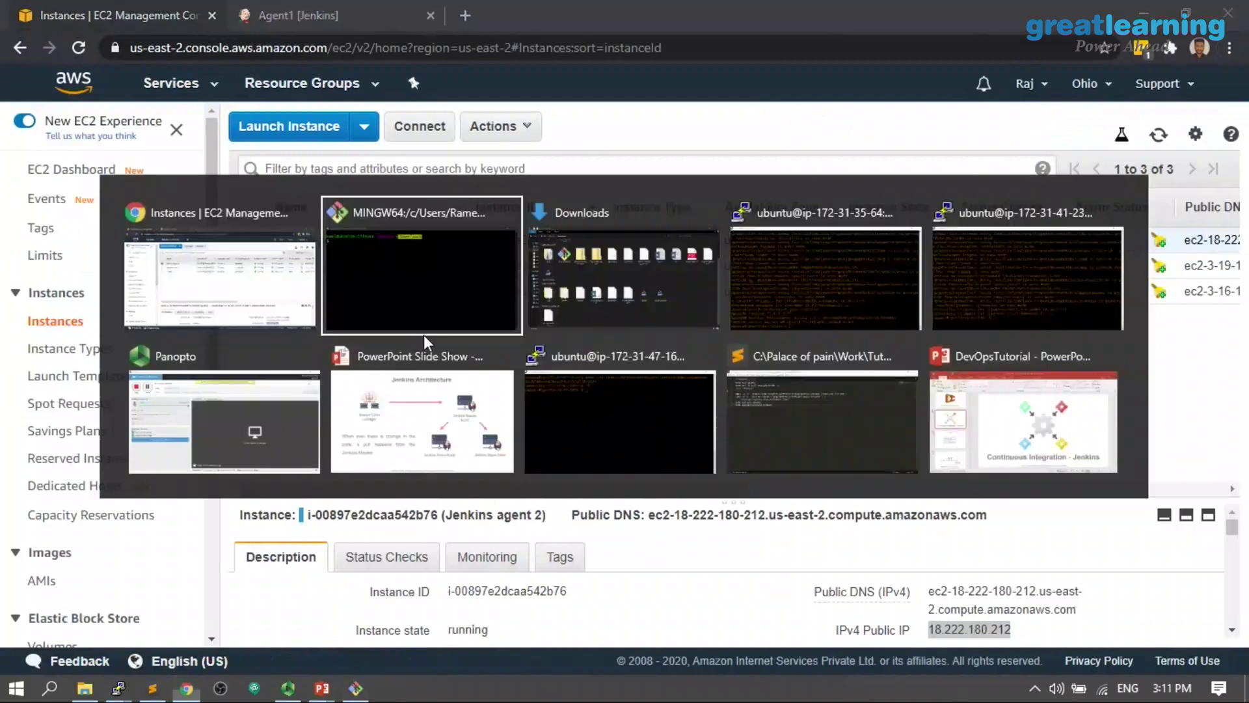
key("alt+Tab")
left_click(468, 279)
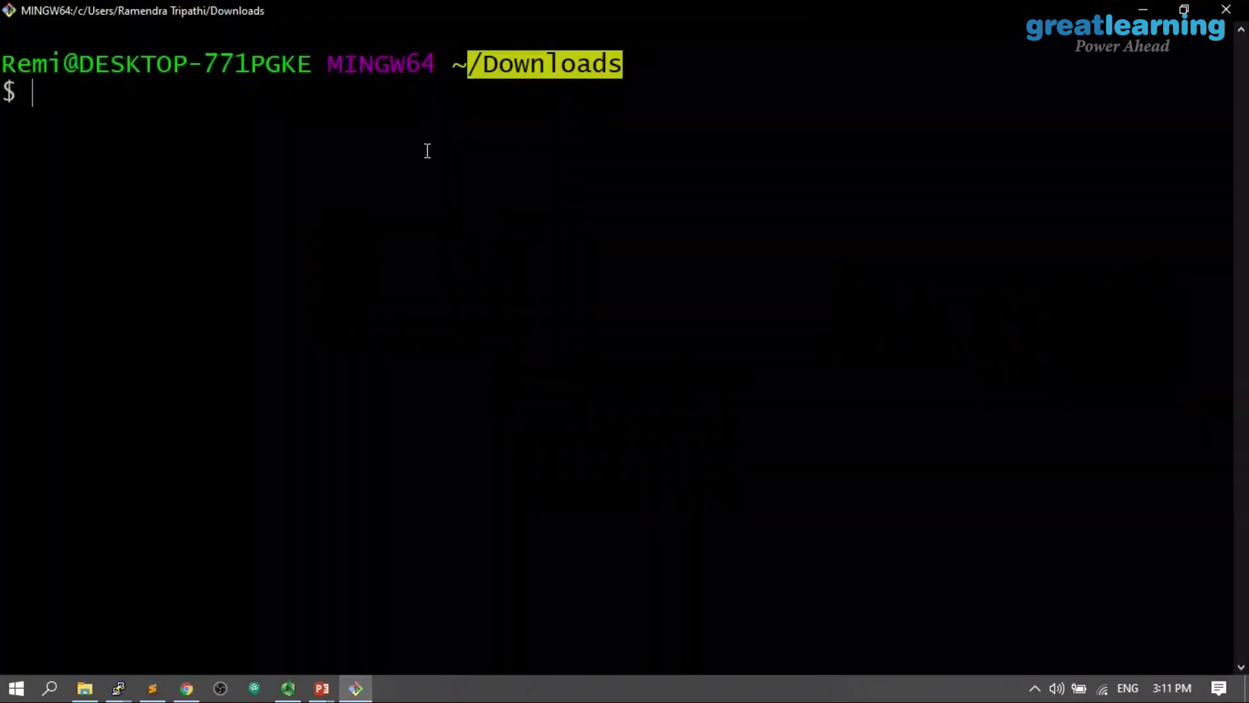
key("alt+Tab")
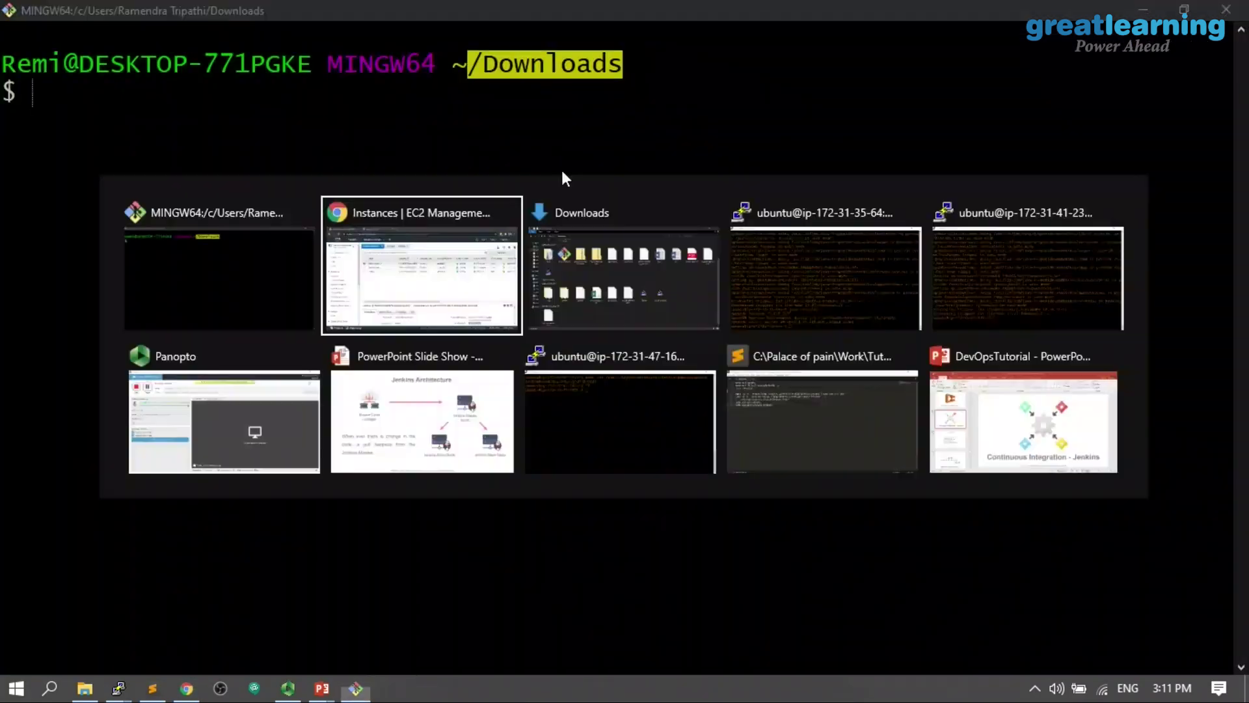
left_click(932, 283)
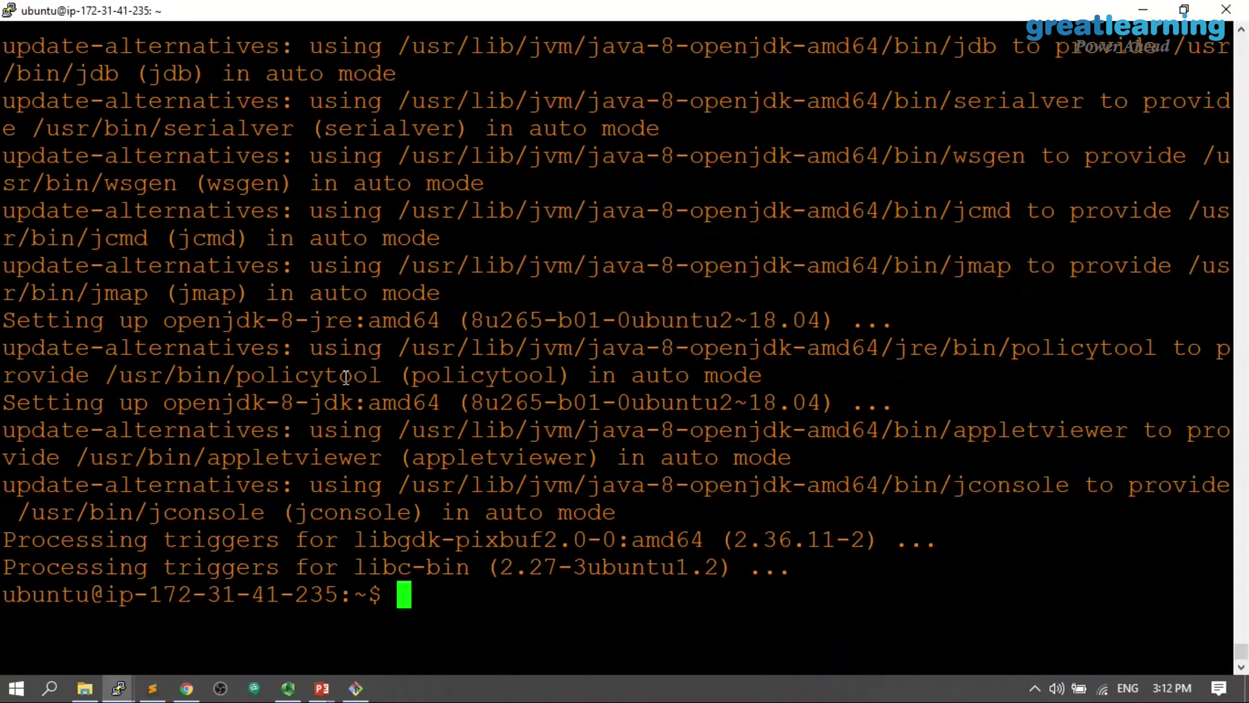
key("alt+Tab")
left_click(1003, 279)
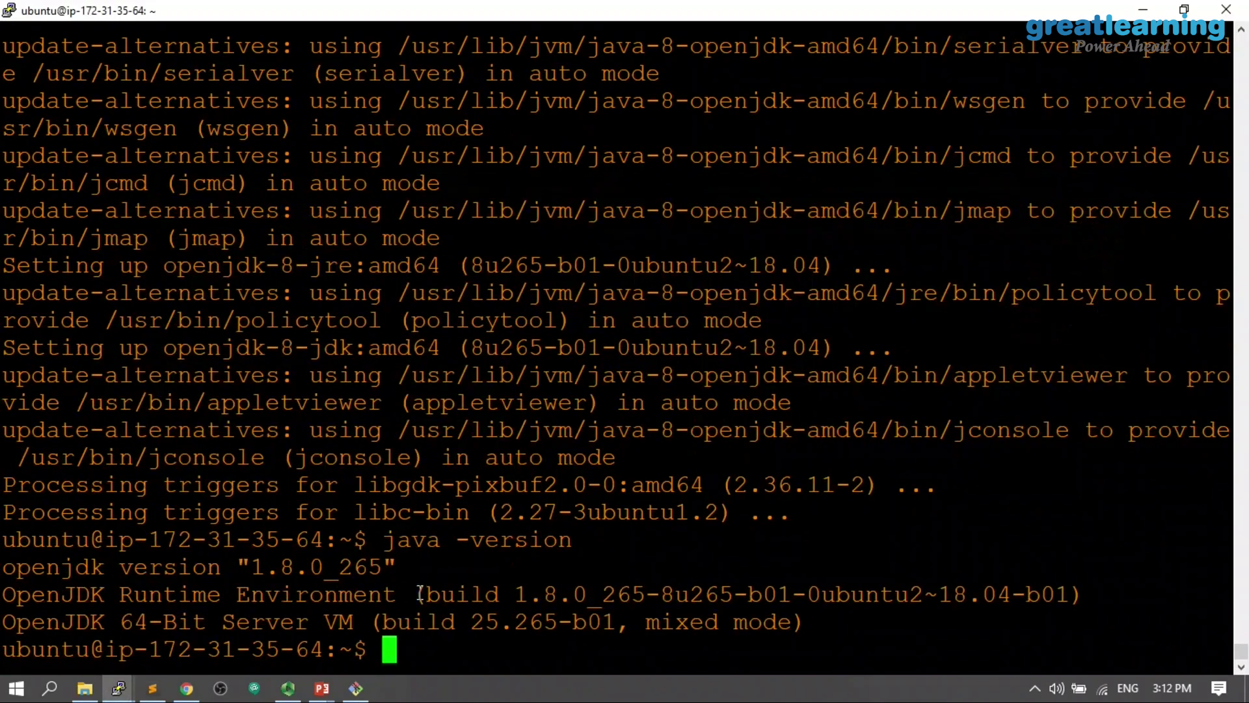
key("alt+Tab")
left_click(607, 306)
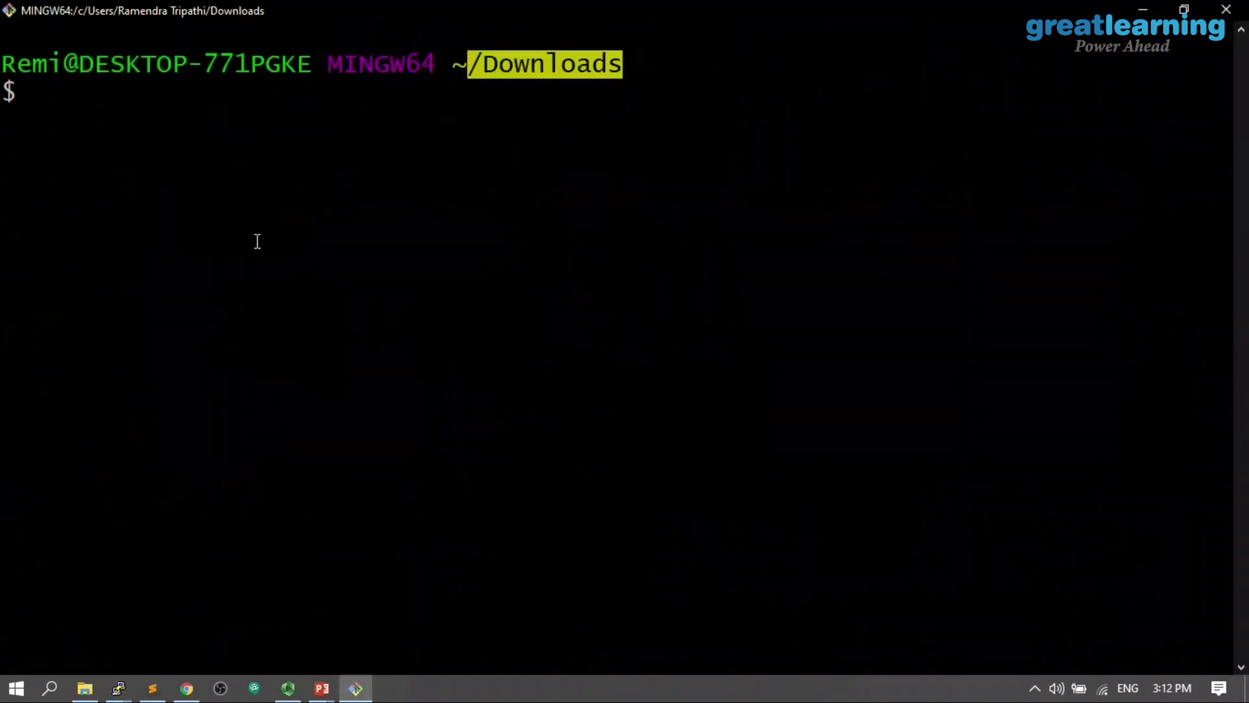
- Begin the scp command in Git Bash with key file ./live-sessionkeys.pem and agent.jar
type("scp -i")
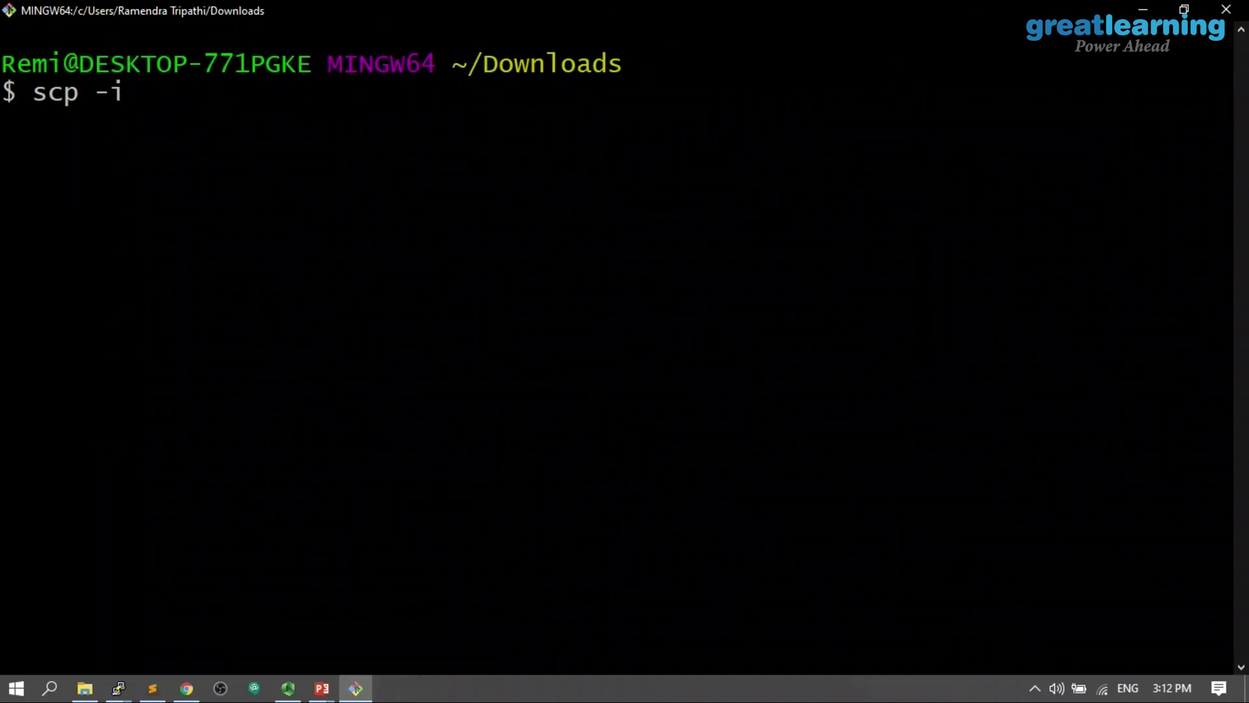
type(" ./agent")
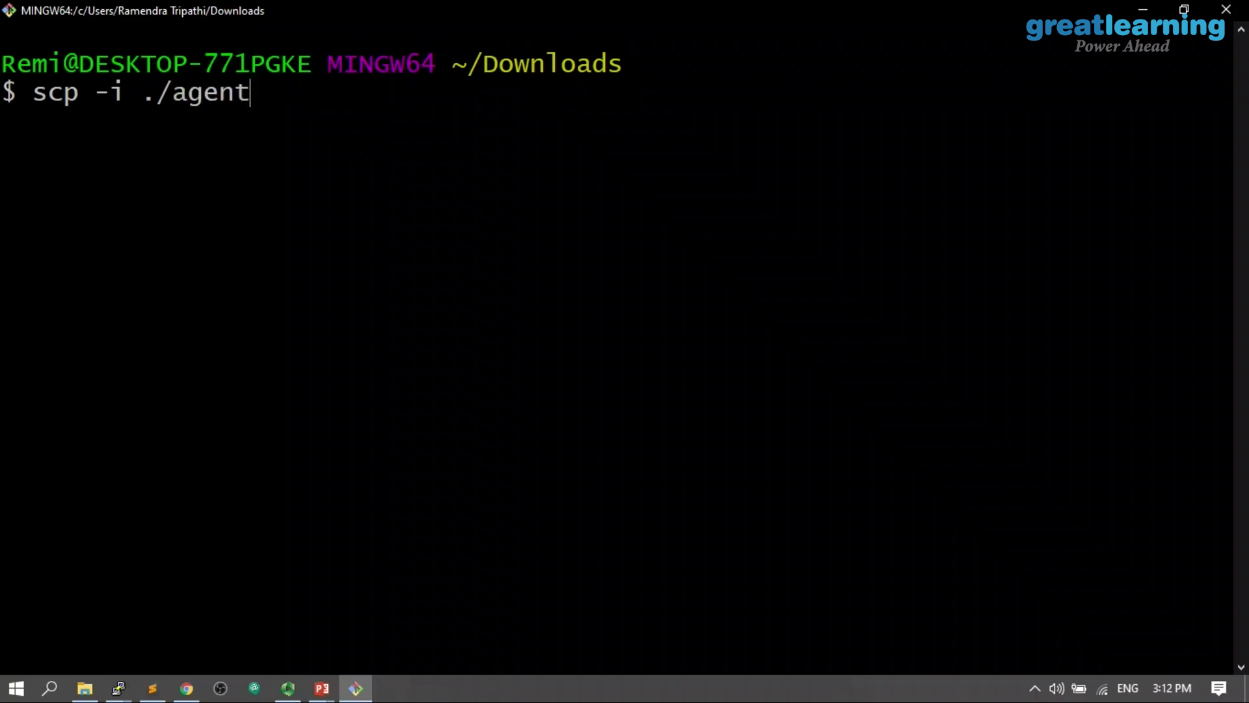
type(".jar")
key("Left")
key("Left")
key("Left")
key("Left")
key("Left")
key("Left")
key("Left")
key("Left")
key("Left")
key("Left")
type("lie")
key("BackSpace")
type("ve")
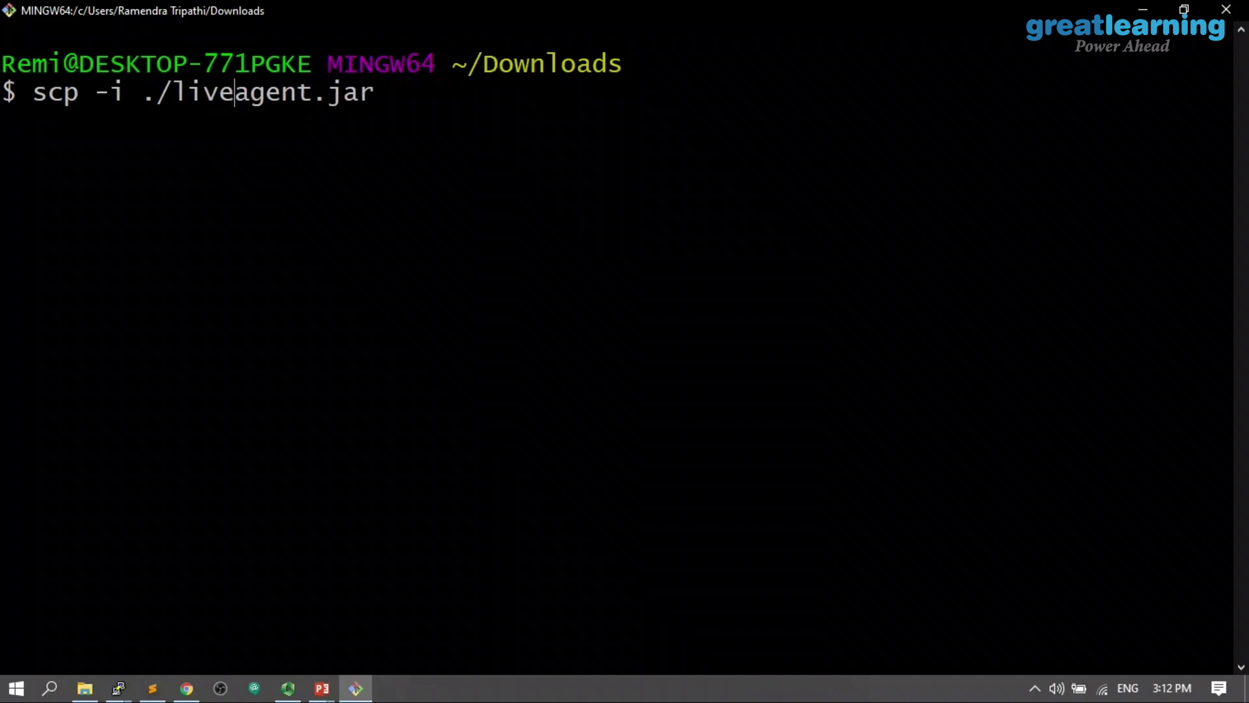
key("Tab")
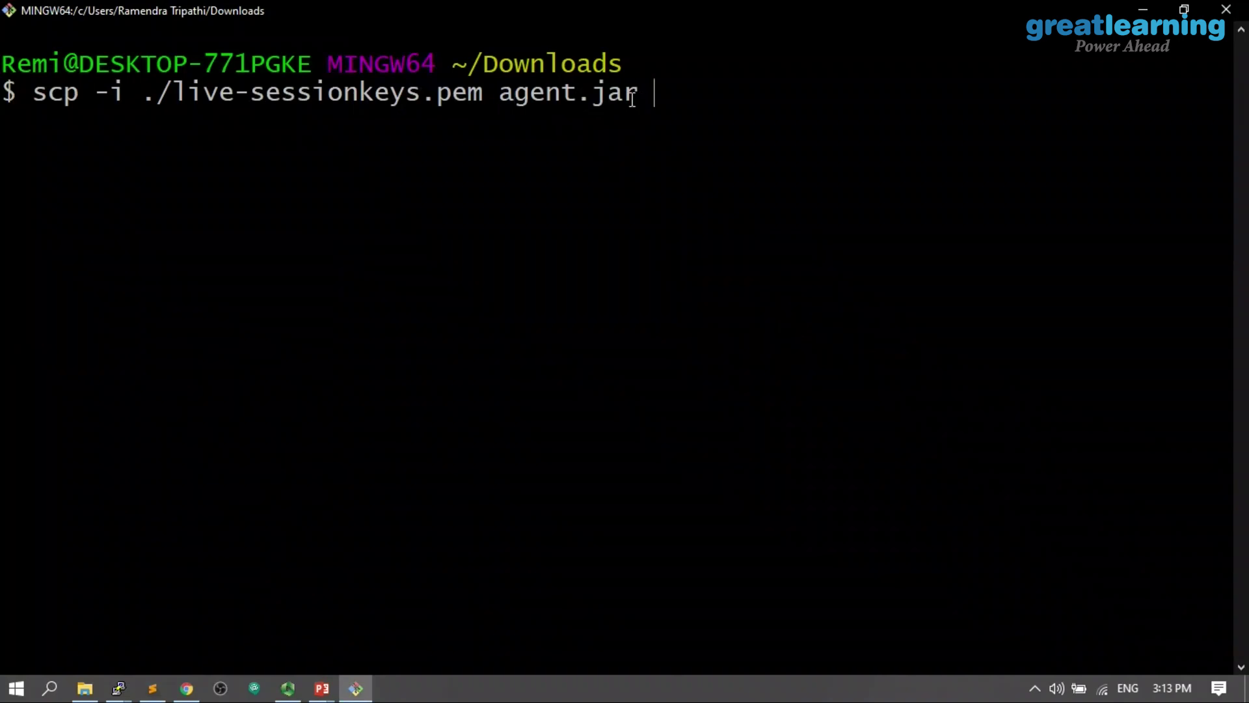
left_click_drag(249, 93, 326, 92)
left_click_drag(514, 92, 546, 99)
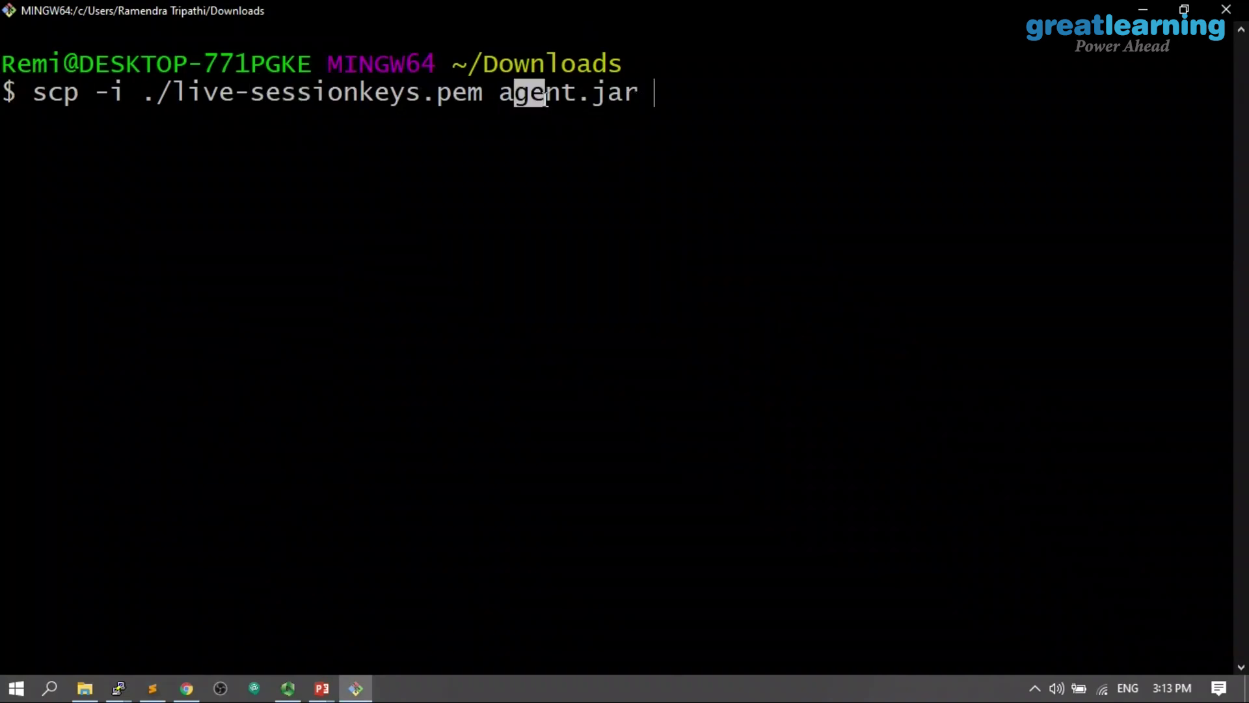
left_click(695, 80)
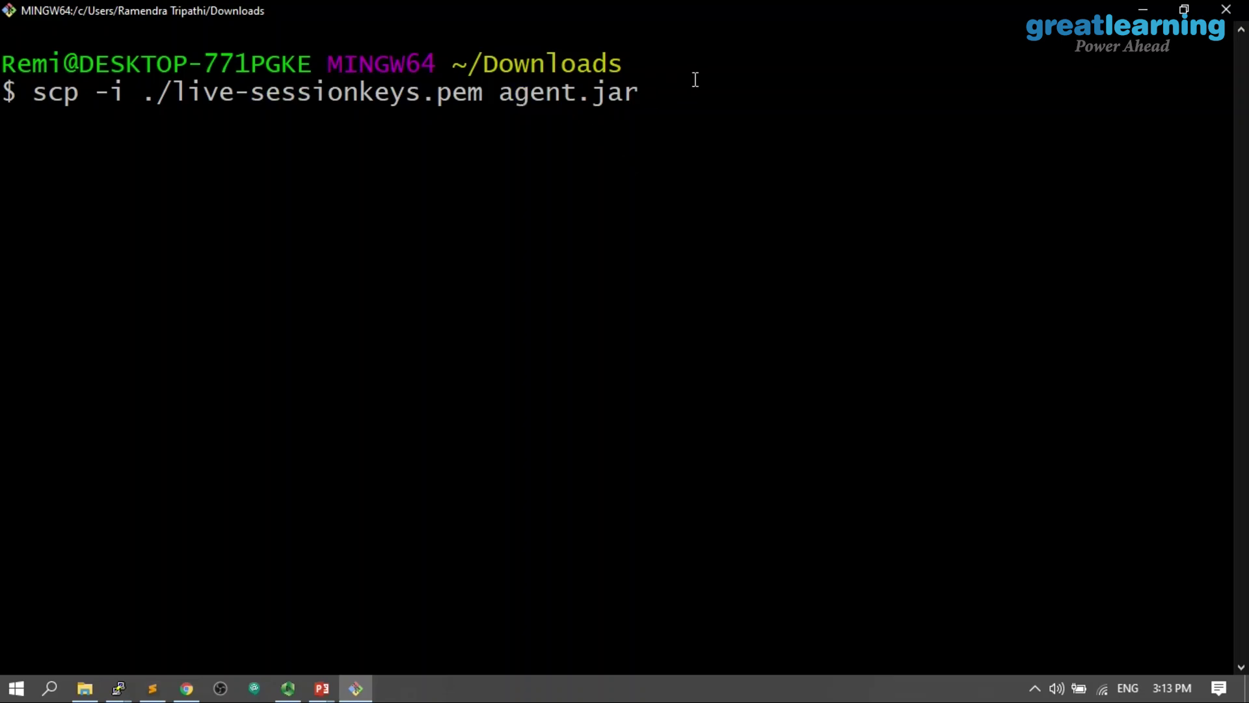
- Add the target ubuntu@ with Jenkins agent 1's public IP 3.19.141.125, copied from EC2
type("ubuntu@")
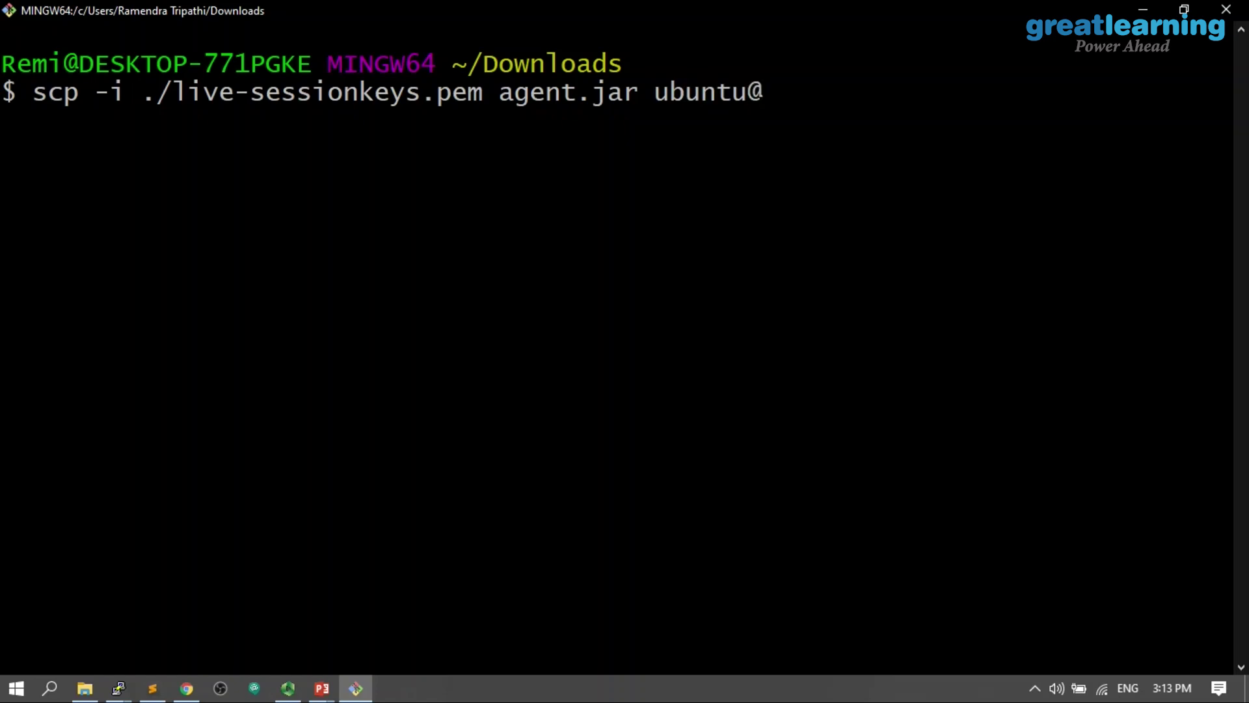
key("alt+Tab")
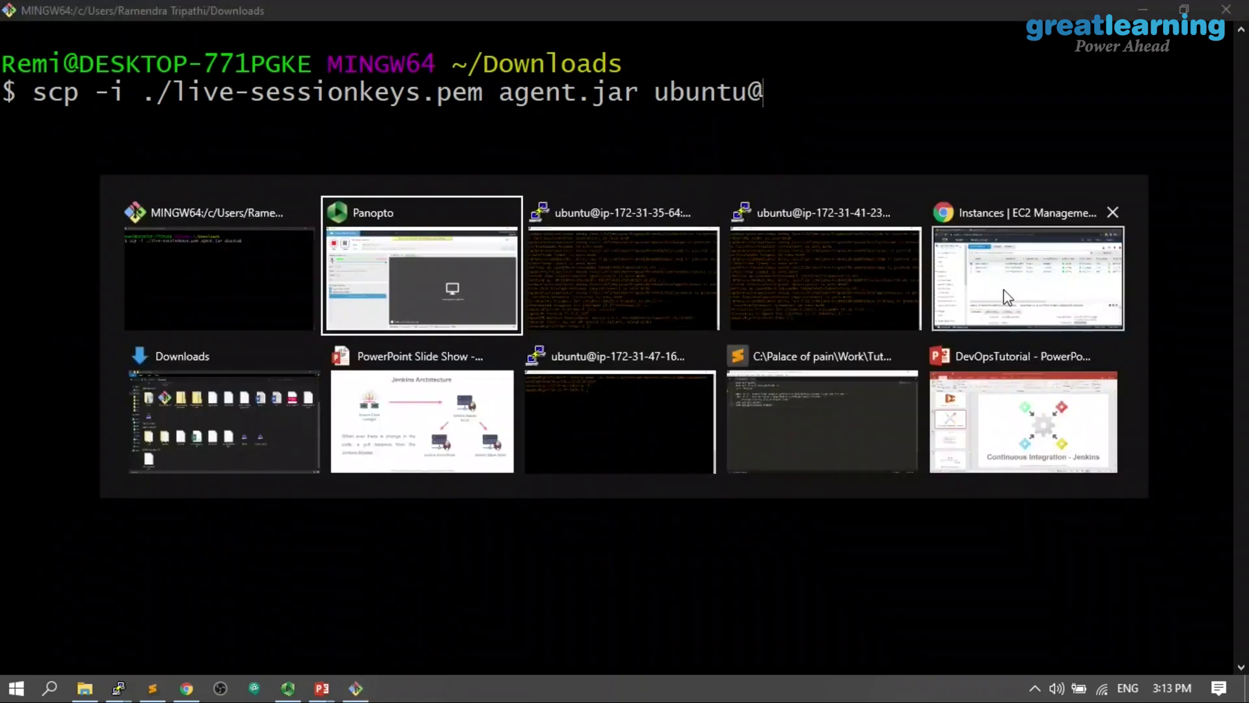
left_click(1026, 264)
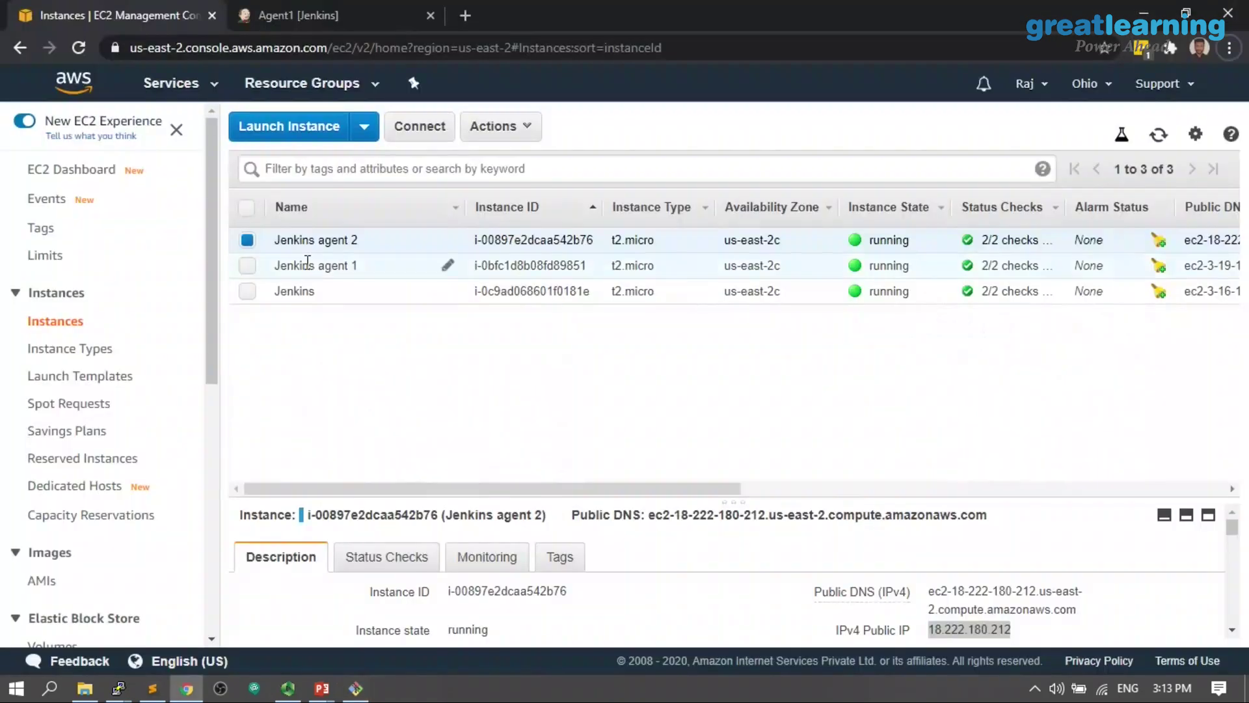
left_click(263, 267)
left_click(247, 266)
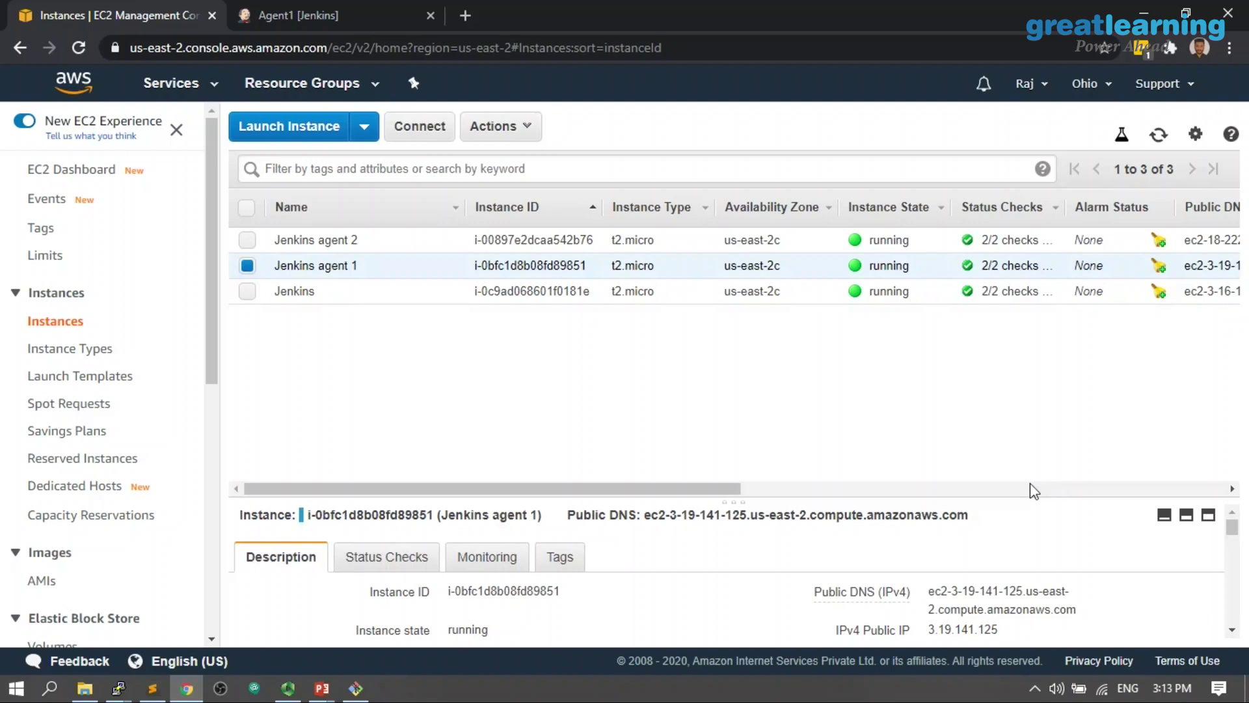
left_click(1010, 630)
key("alt+Tab")
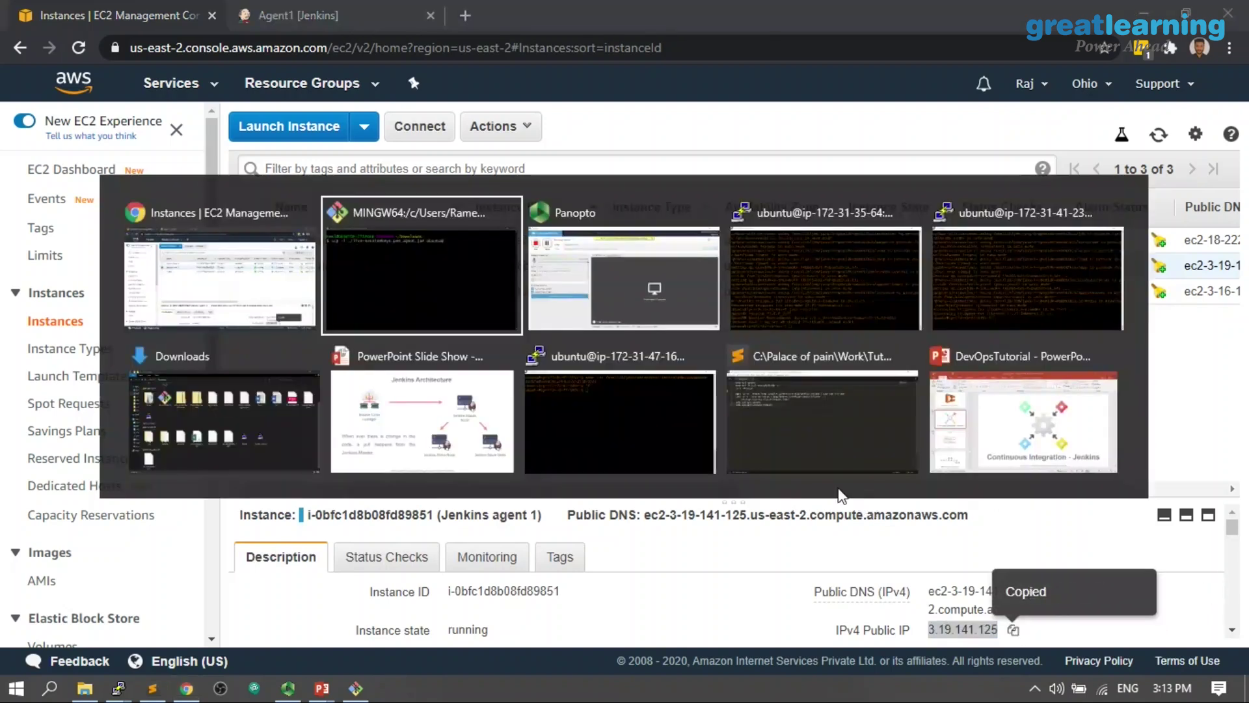
right_click(823, 92)
left_click(846, 149)
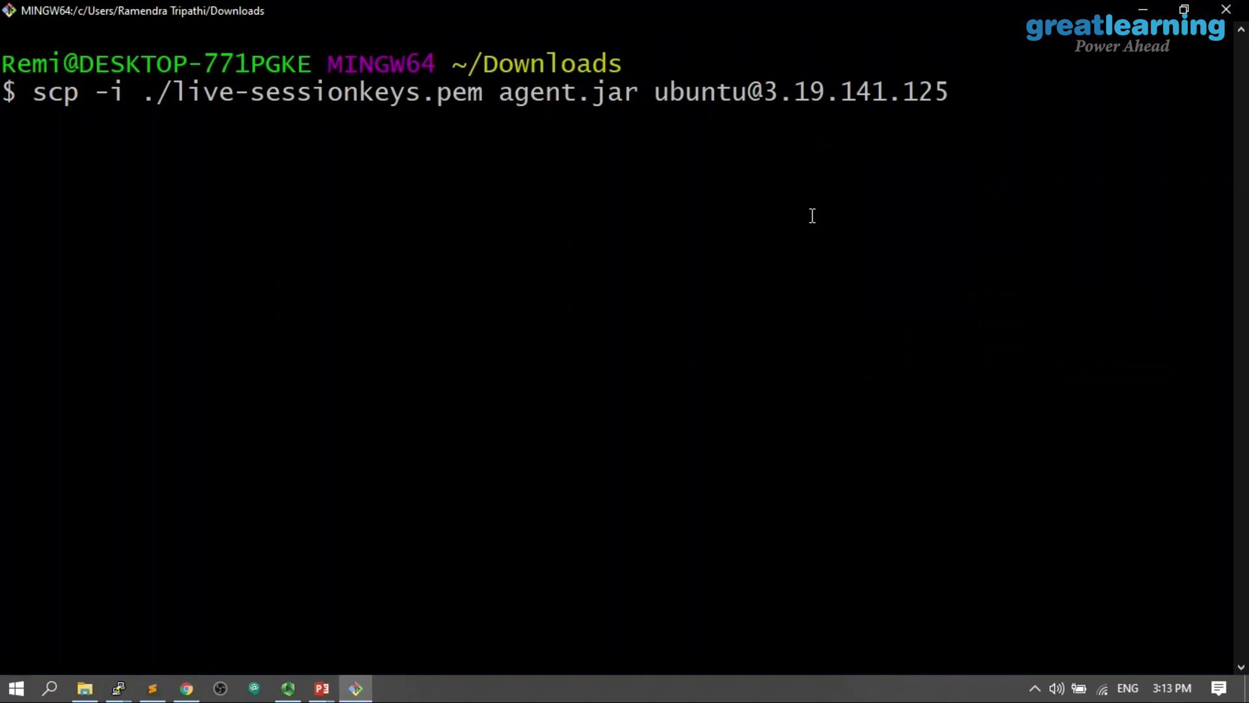
- Set the destination to :/home/ubuntu/, run the copy, and accept the host fingerprint with yes
type(":/home/")
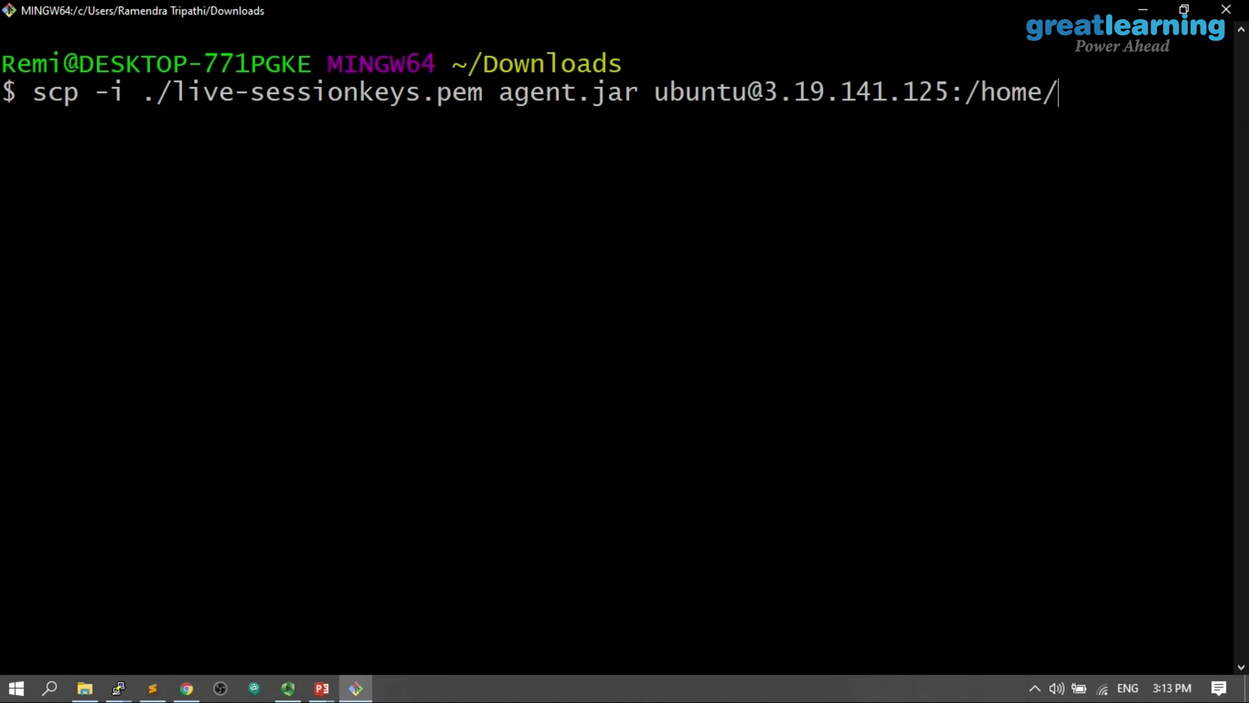
type("ubunt")
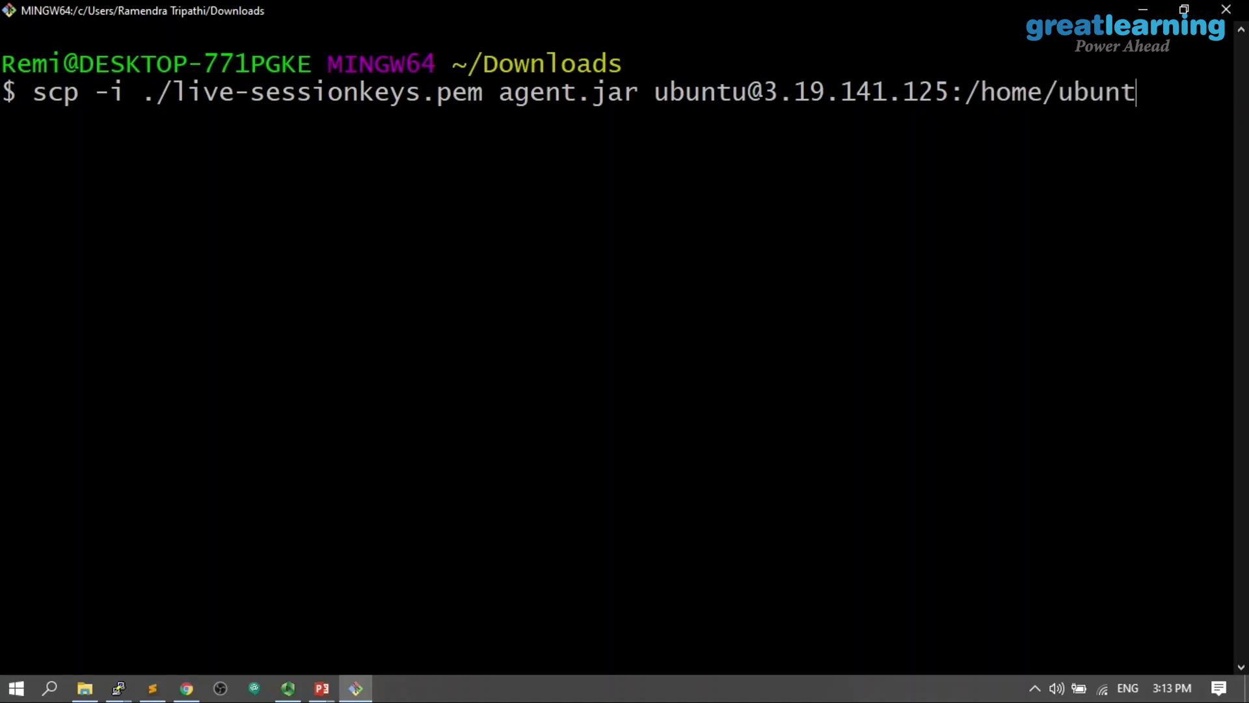
type("u/jenkins")
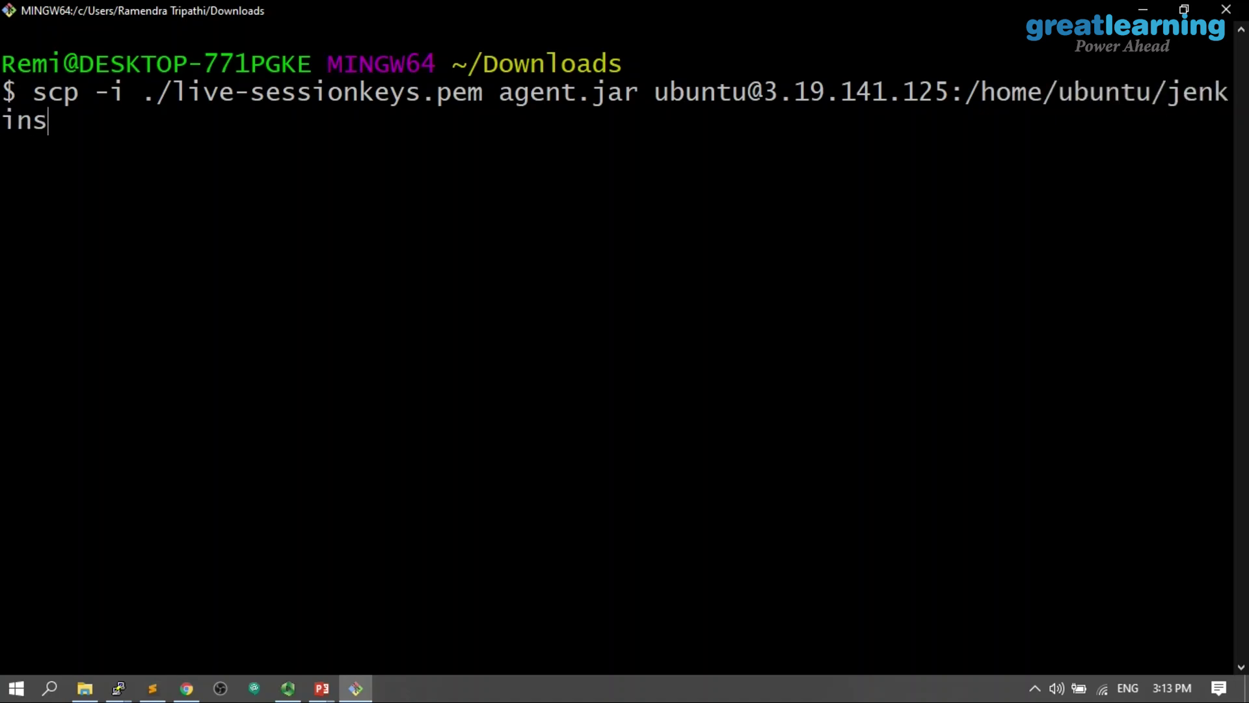
key("BackSpace")
key("BackSpace")
key("BackSpace")
key("BackSpace")
key("BackSpace")
key("BackSpace")
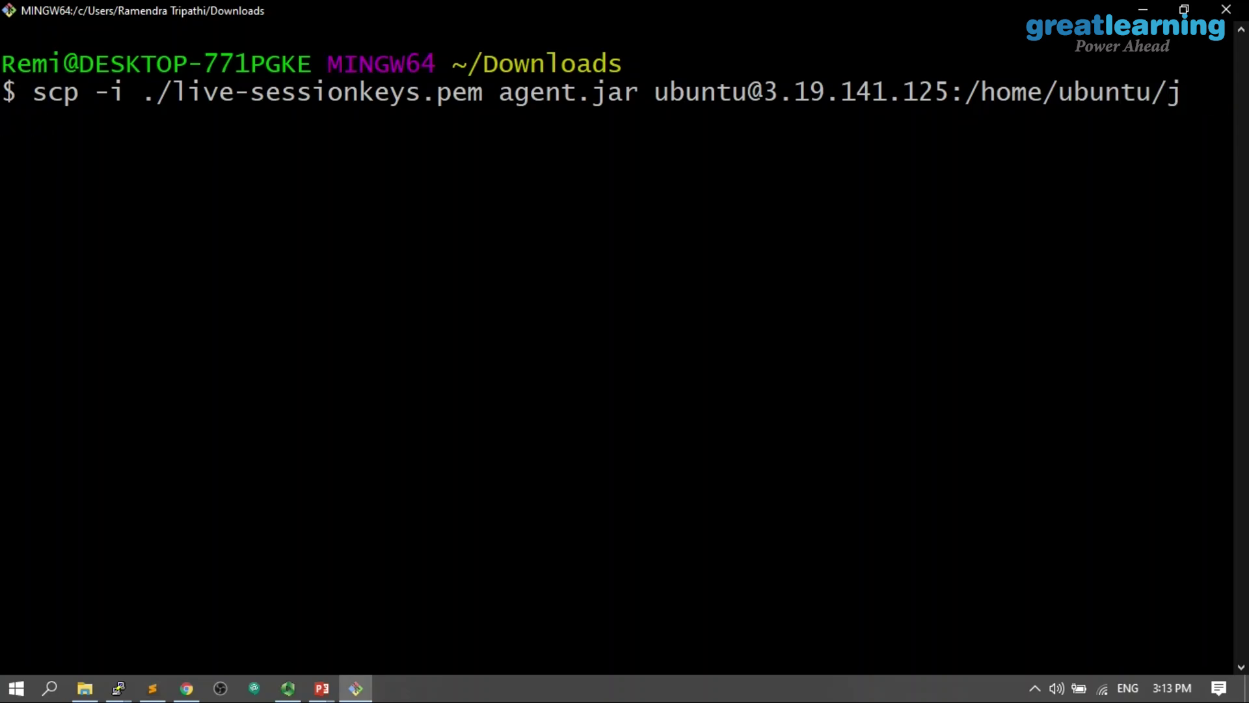
key("BackSpace")
left_click_drag(143, 95, 950, 95)
key("Return")
type("yes")
key("Return")
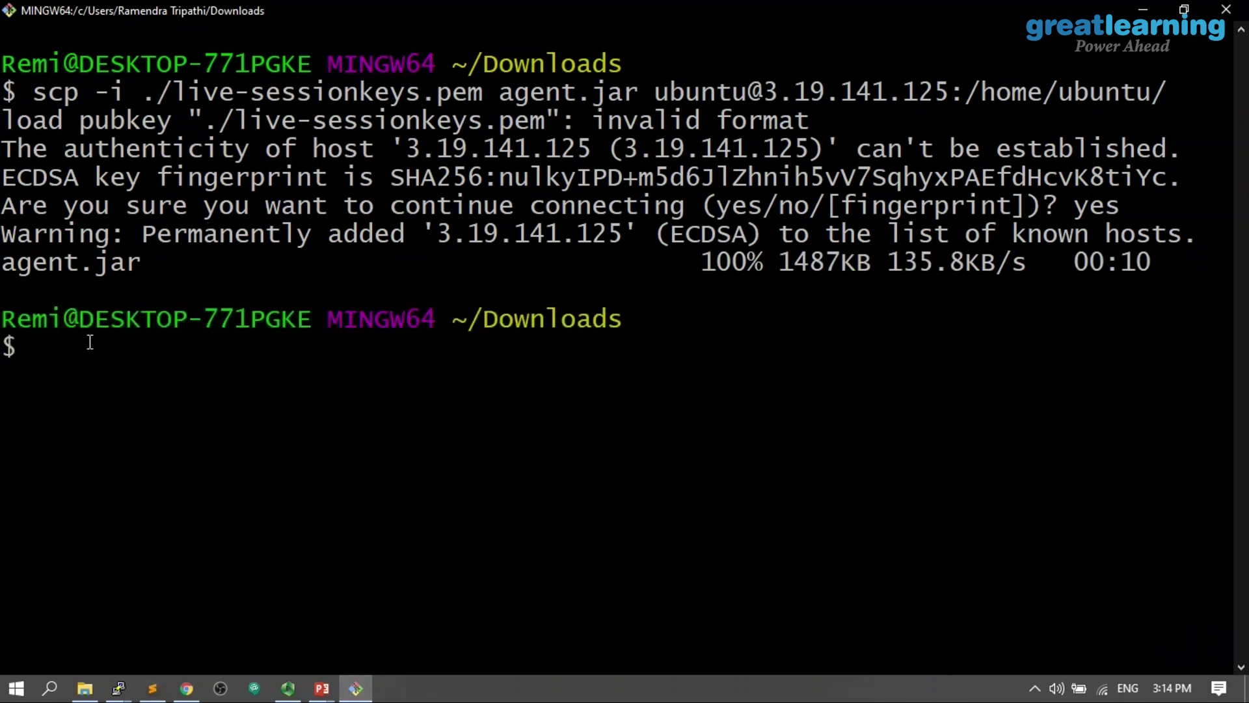
left_click_drag(716, 267, 840, 267)
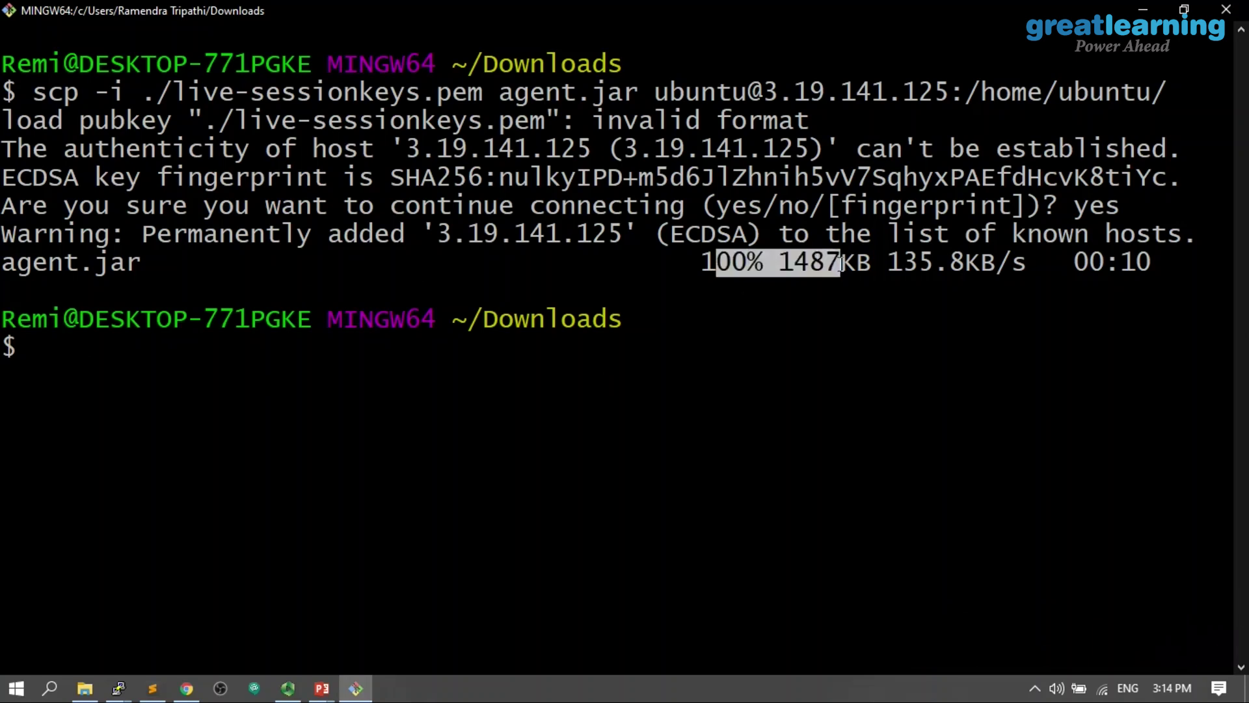
key("alt+Tab")
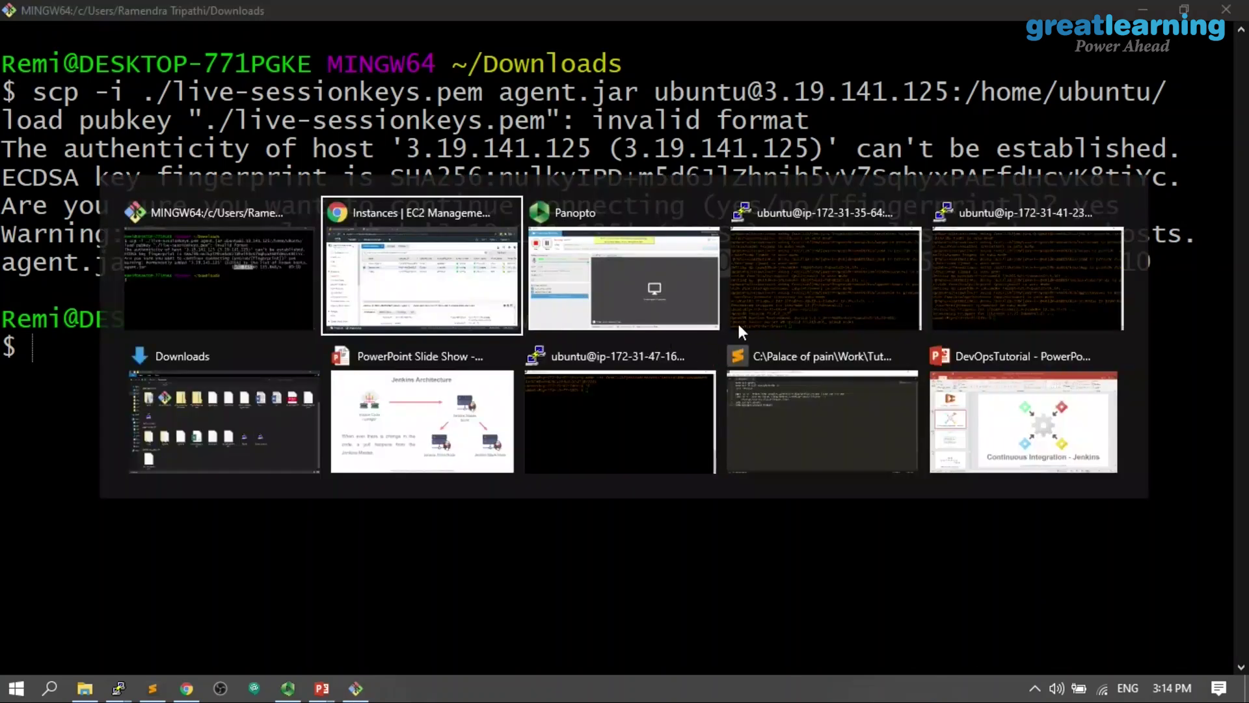
- List the agent 1 home folder in PuTTY to confirm agent.jar arrived, then clear the screen
left_click(789, 294)
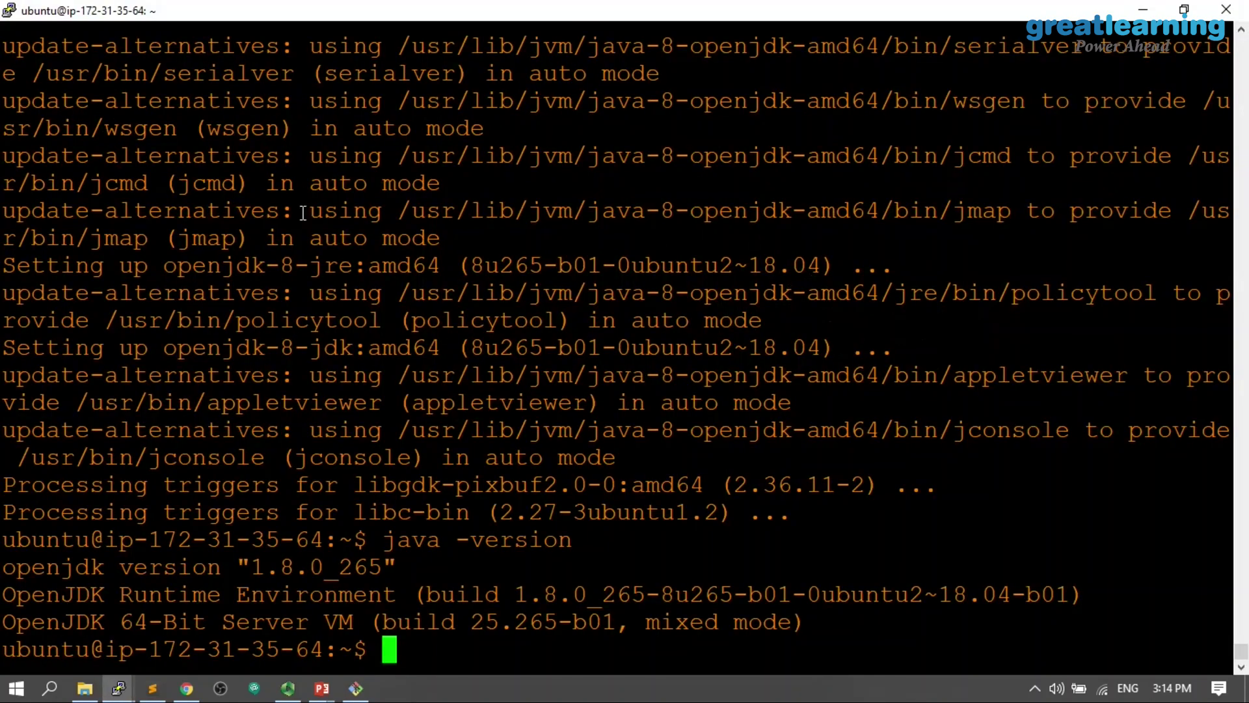
type("ls")
key("Return")
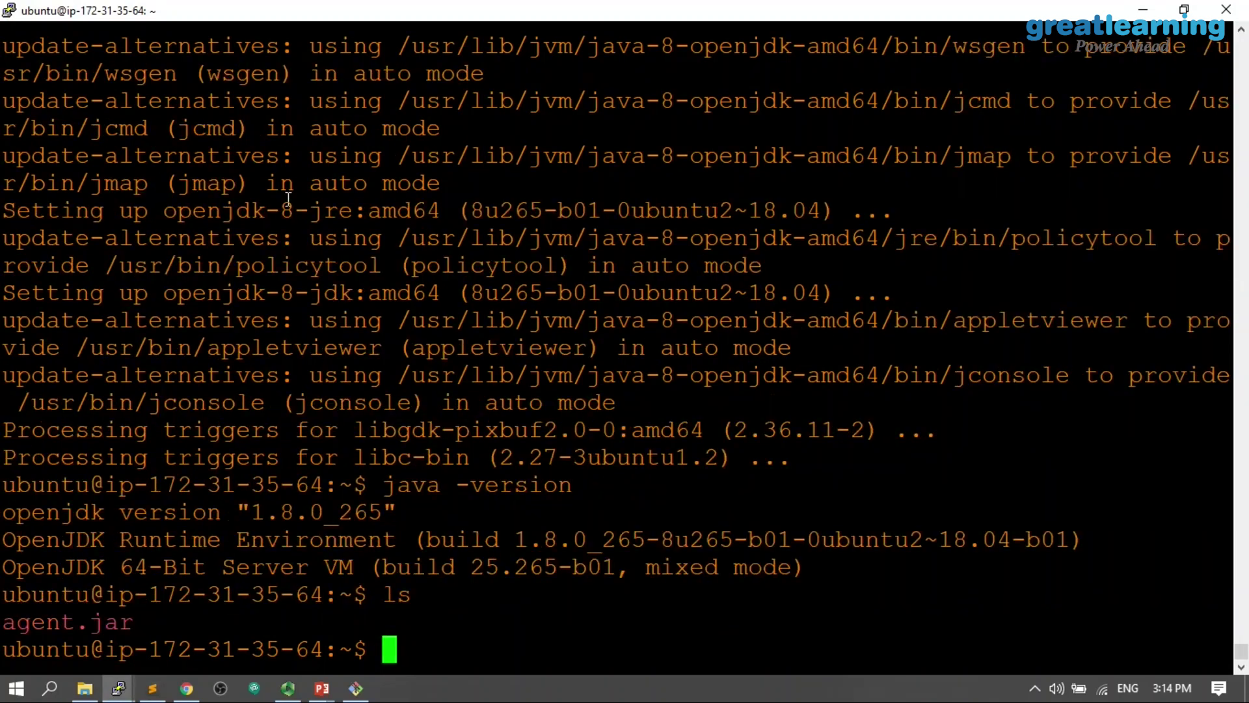
left_click_drag(2, 622, 104, 626)
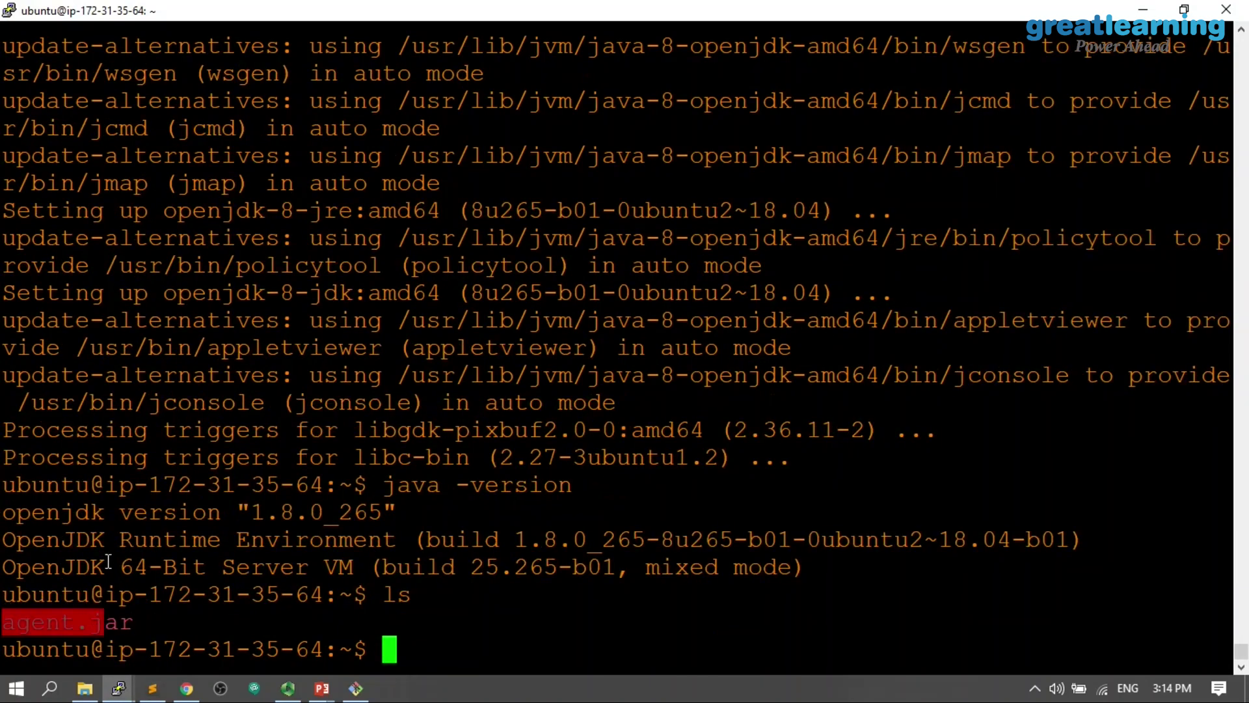
key("ctrl+l")
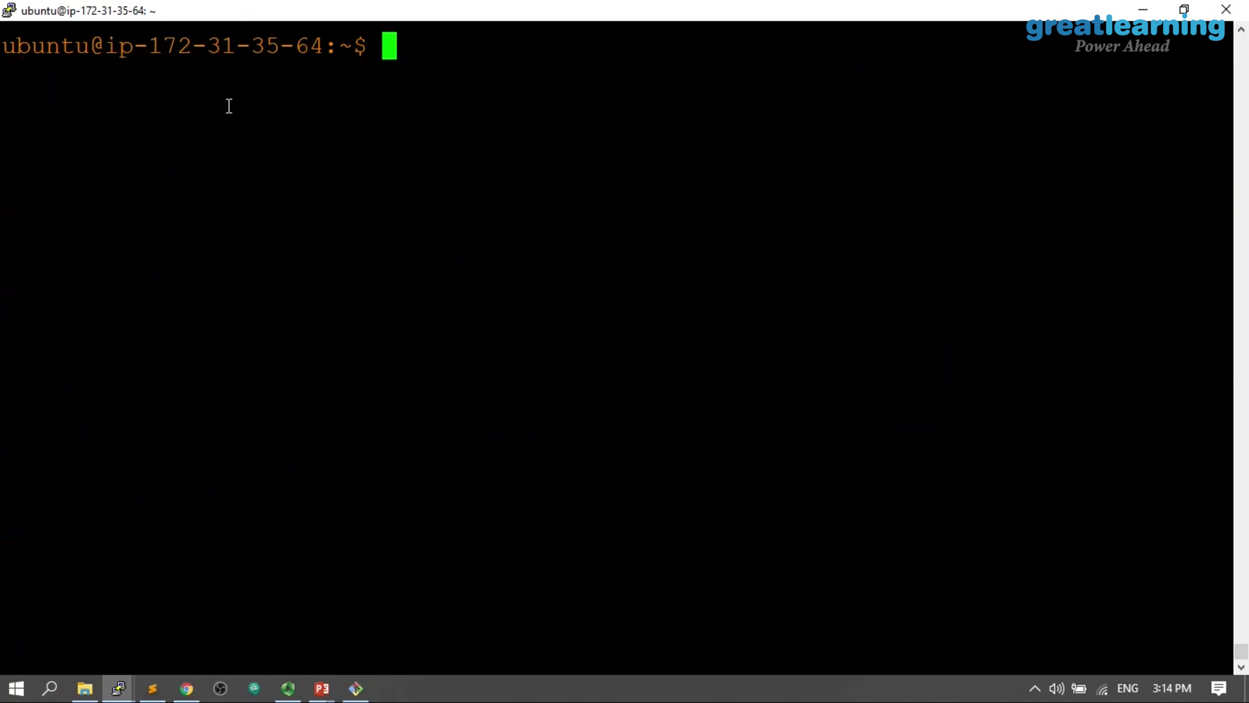
- Run the agent launch command copied from the Jenkins Agent1 page in PuTTY so it reports Connected
key("alt+Tab")
left_click(634, 268)
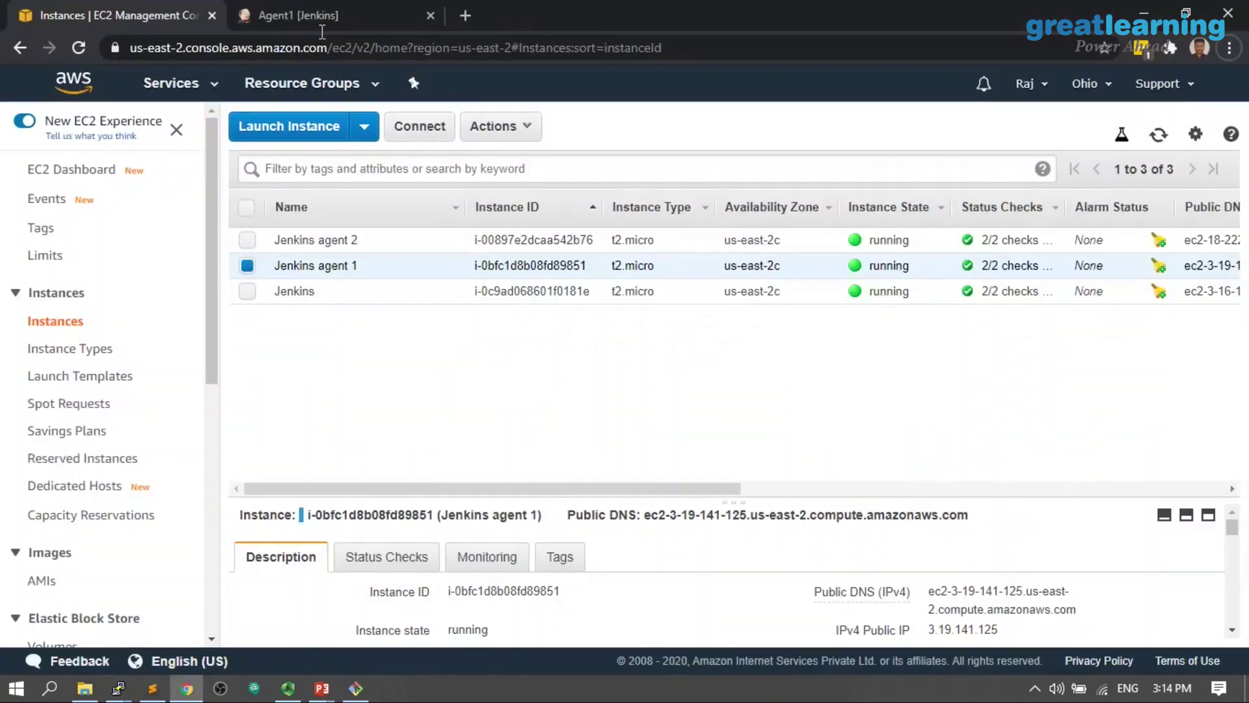
key("ctrl+Tab")
key("ctrl+c")
key("alt+Tab")
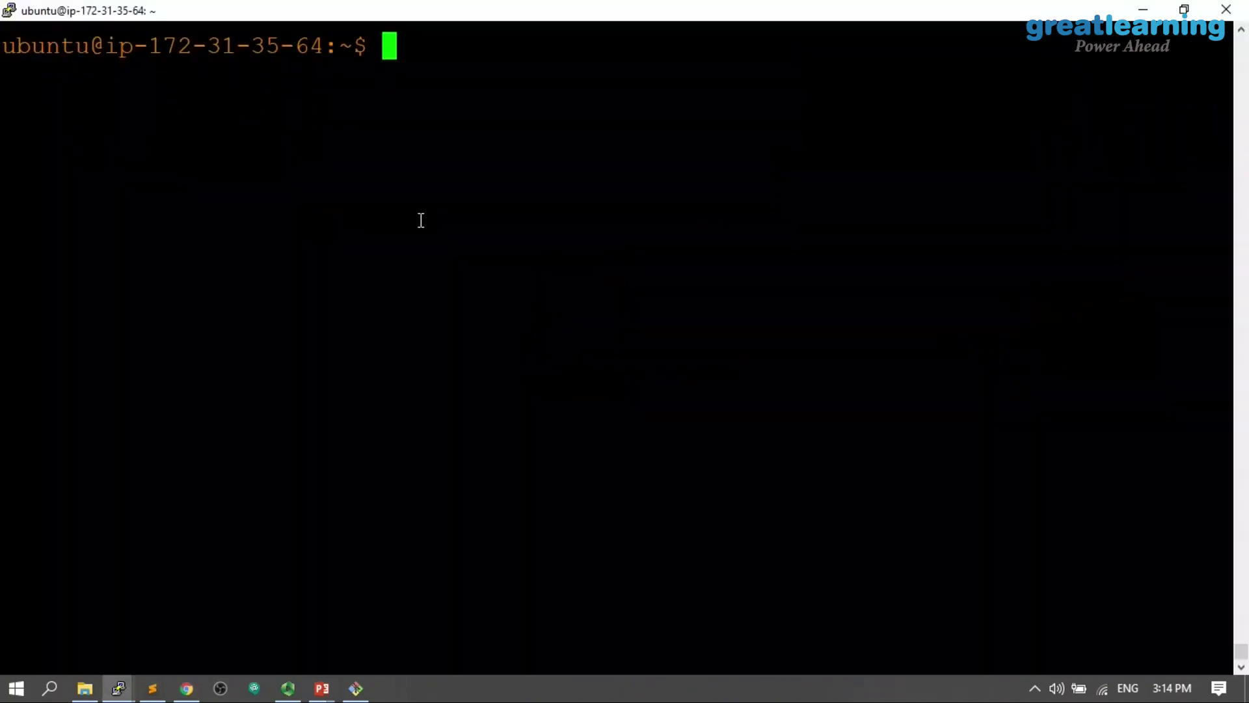
right_click(378, 163)
key("Return")
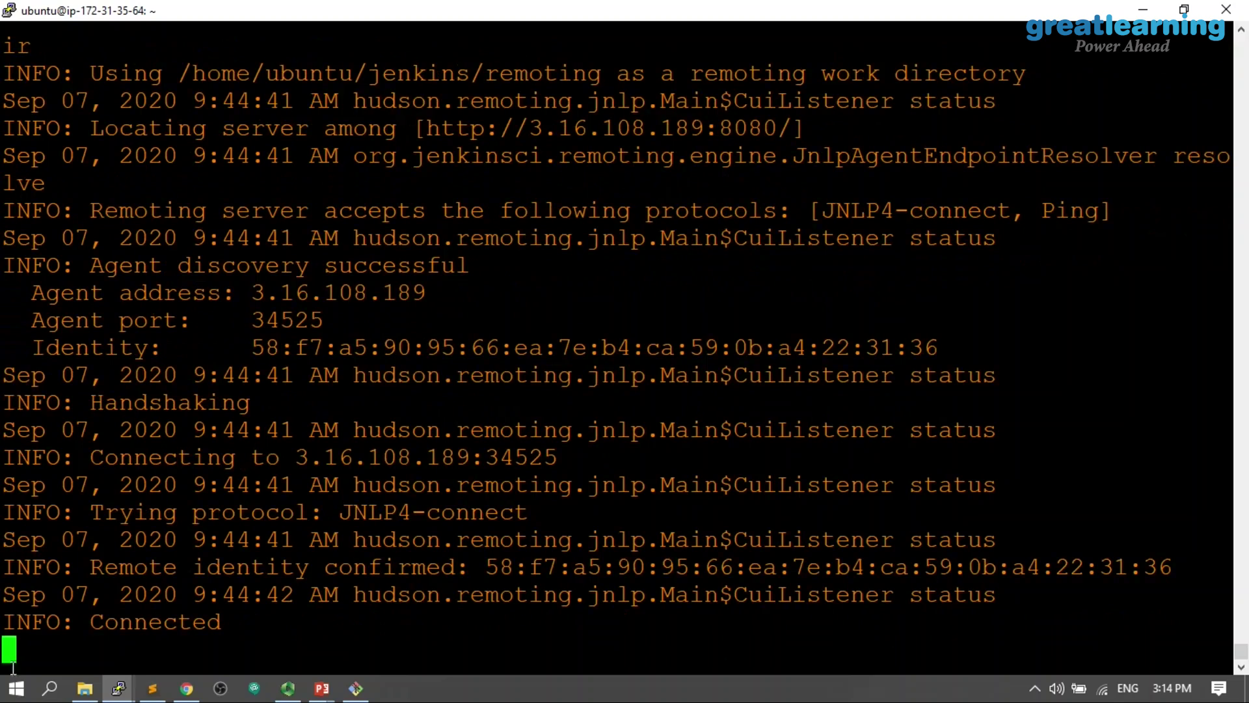
key("alt+Tab")
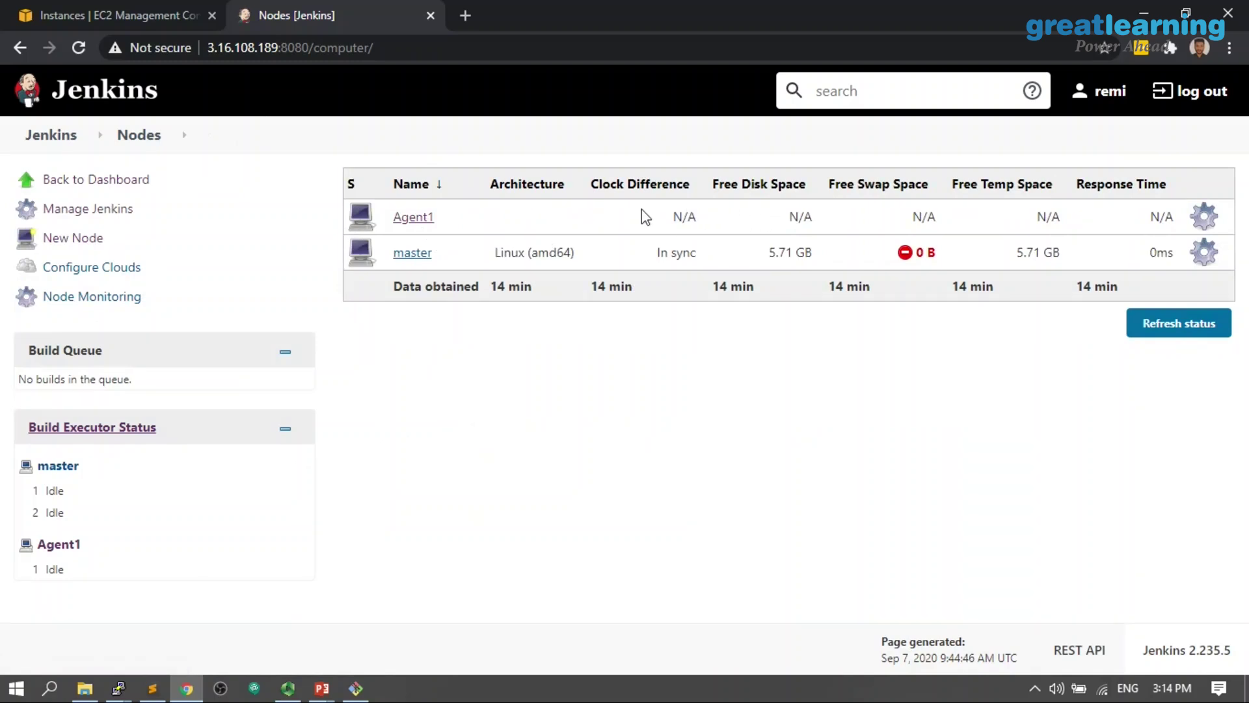
- Refresh node status so Agent1 shows Linux (amd64), in sync, 6.03 GB free, then add a new node
left_click_drag(489, 210, 1146, 235)
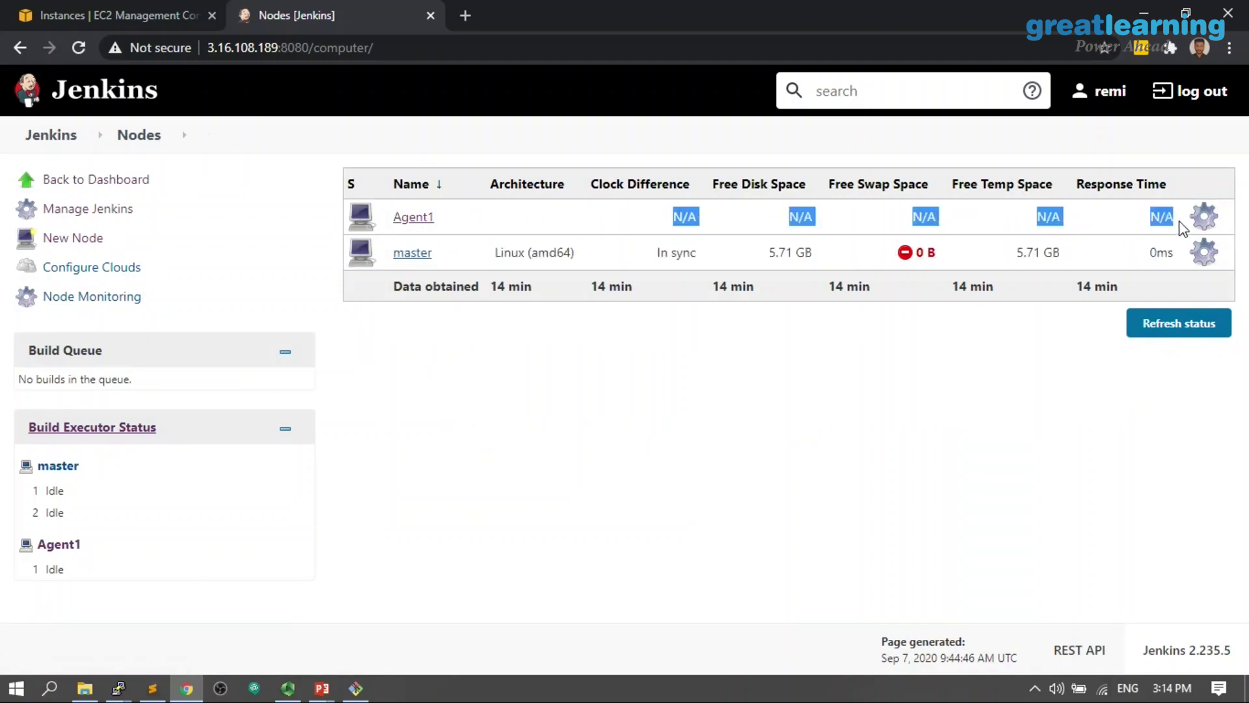
left_click(91, 98)
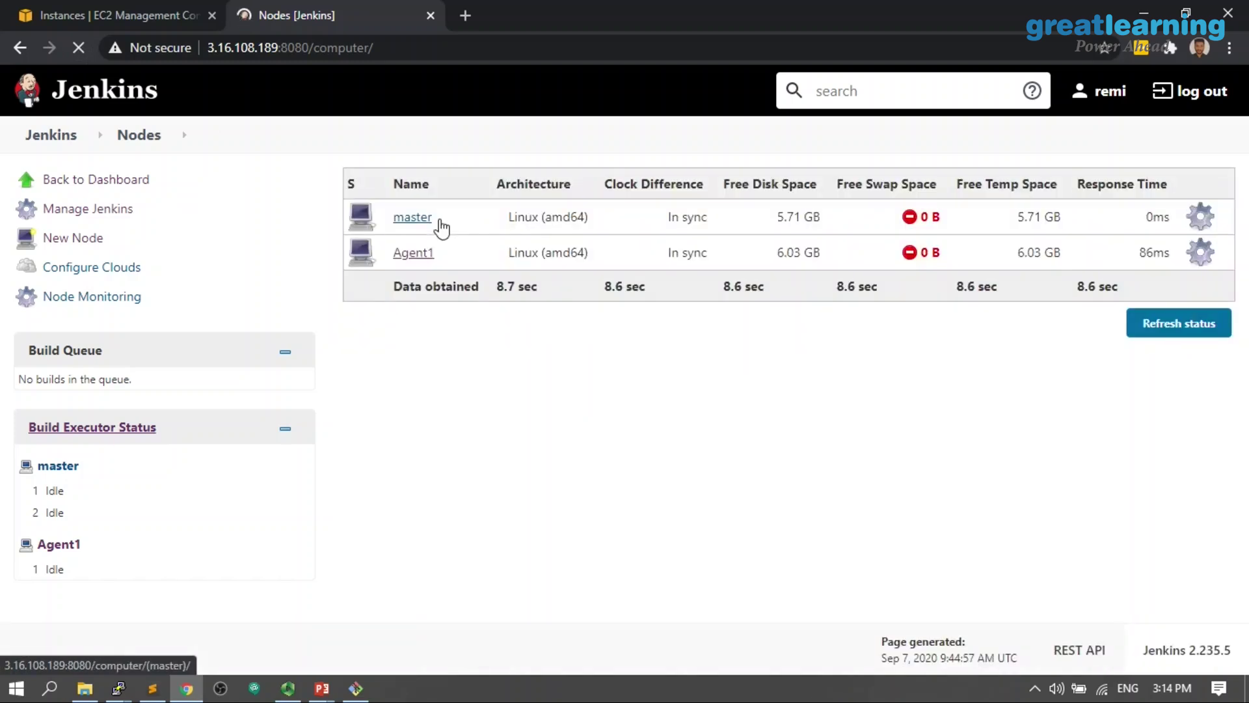
left_click_drag(511, 252, 574, 252)
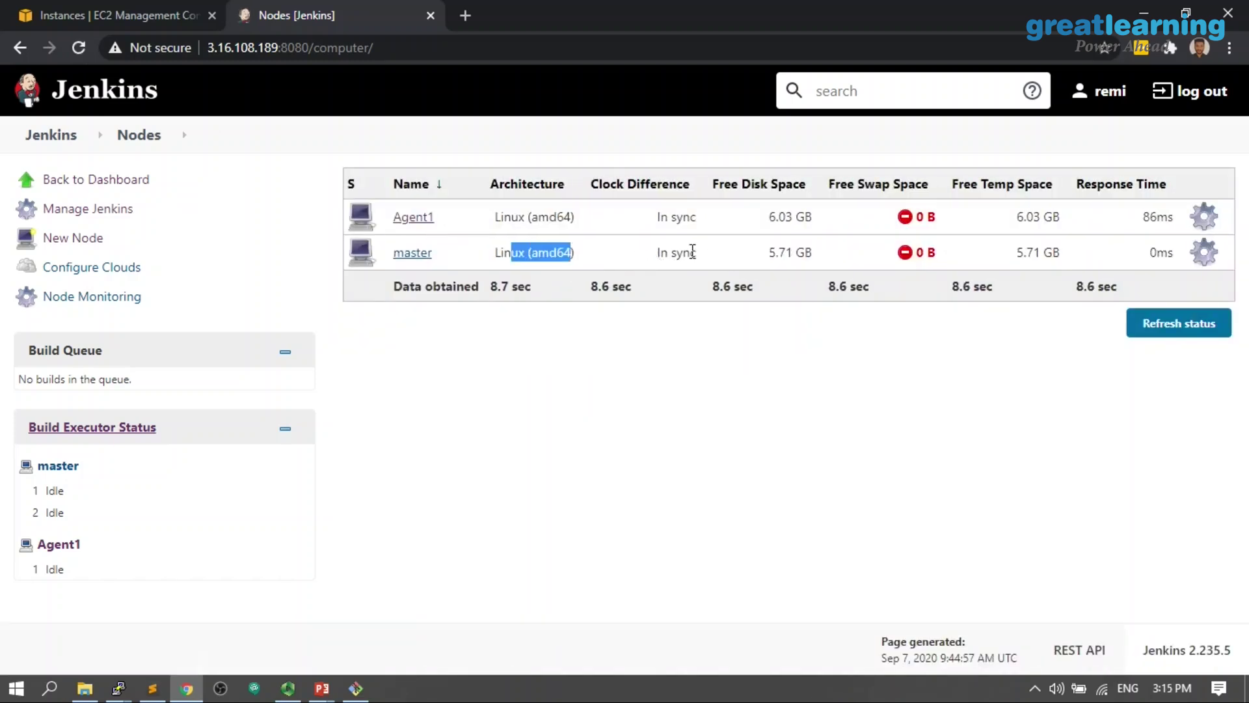
left_click_drag(669, 252, 686, 253)
left_click_drag(779, 254, 821, 255)
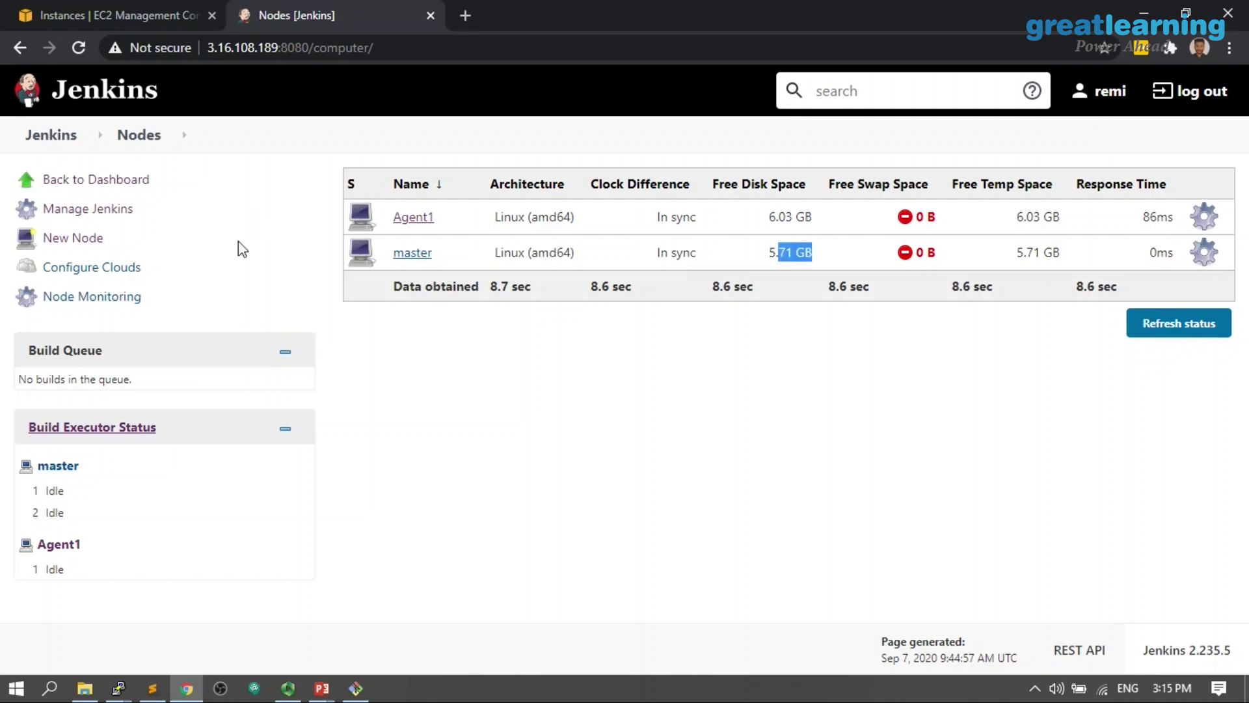
left_click(100, 238)
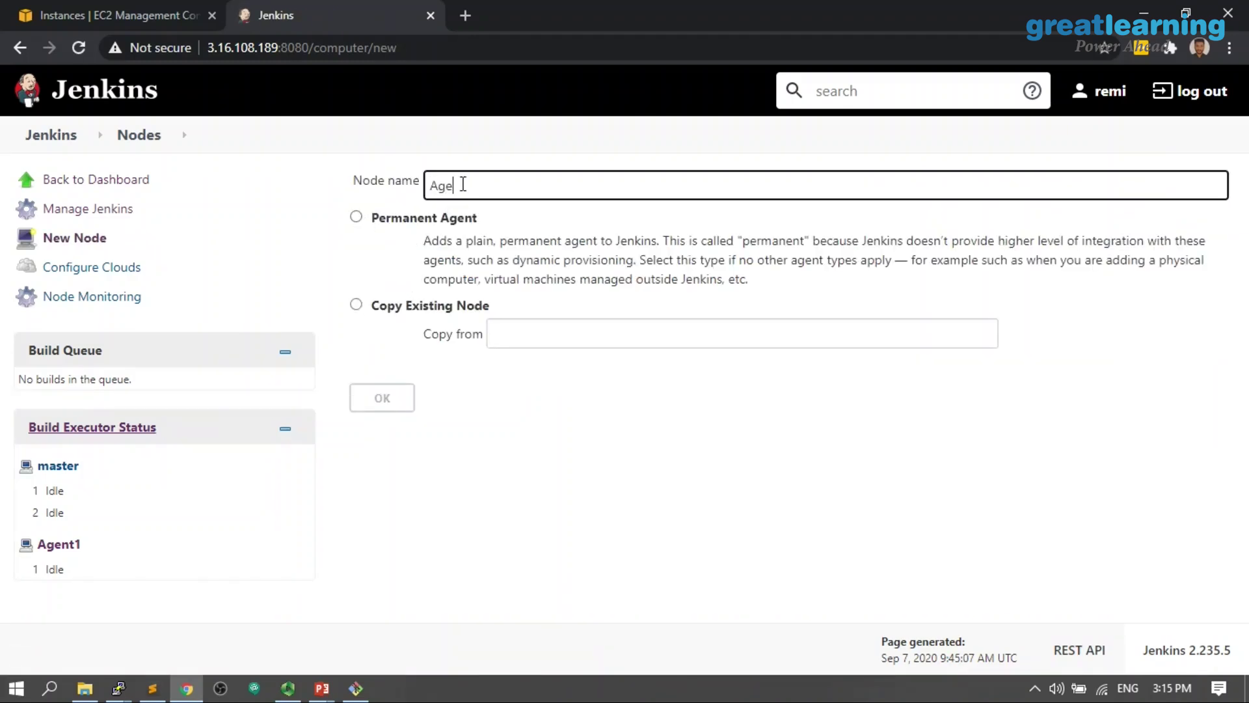
- Create a new node named Agent2 as a copy of the existing Agent1 node
left_click(362, 308)
left_click(356, 305)
left_click(521, 329)
type("Age")
left_click(549, 362)
left_click(382, 398)
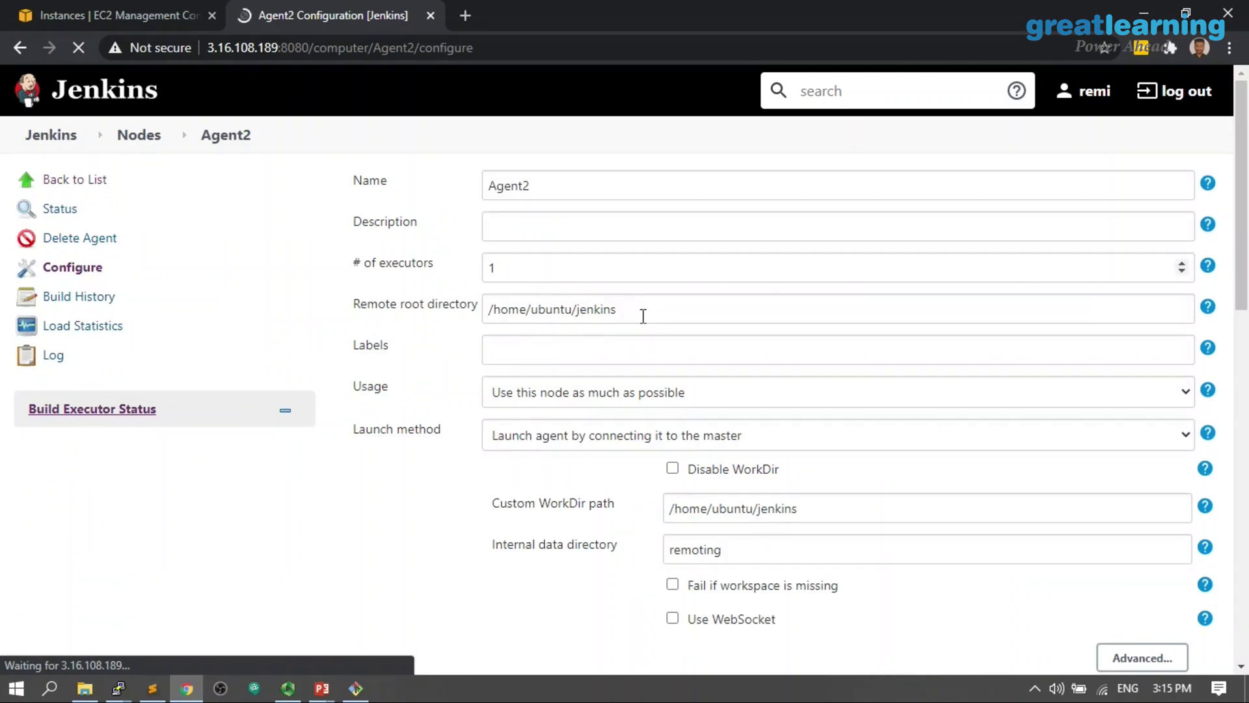
- Save the Agent2 node configuration so its page shows the agent launch commands
scroll(647, 306, "down", 8)
scroll(572, 315, "down", 8)
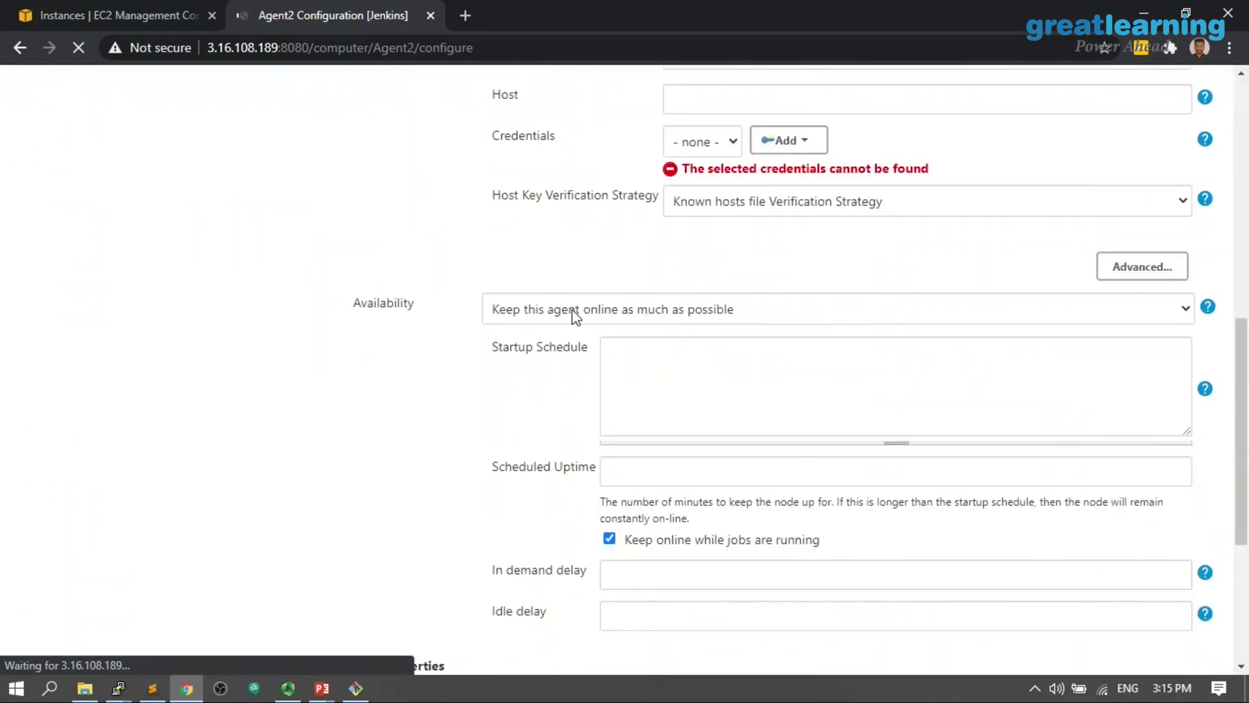
left_click(404, 569)
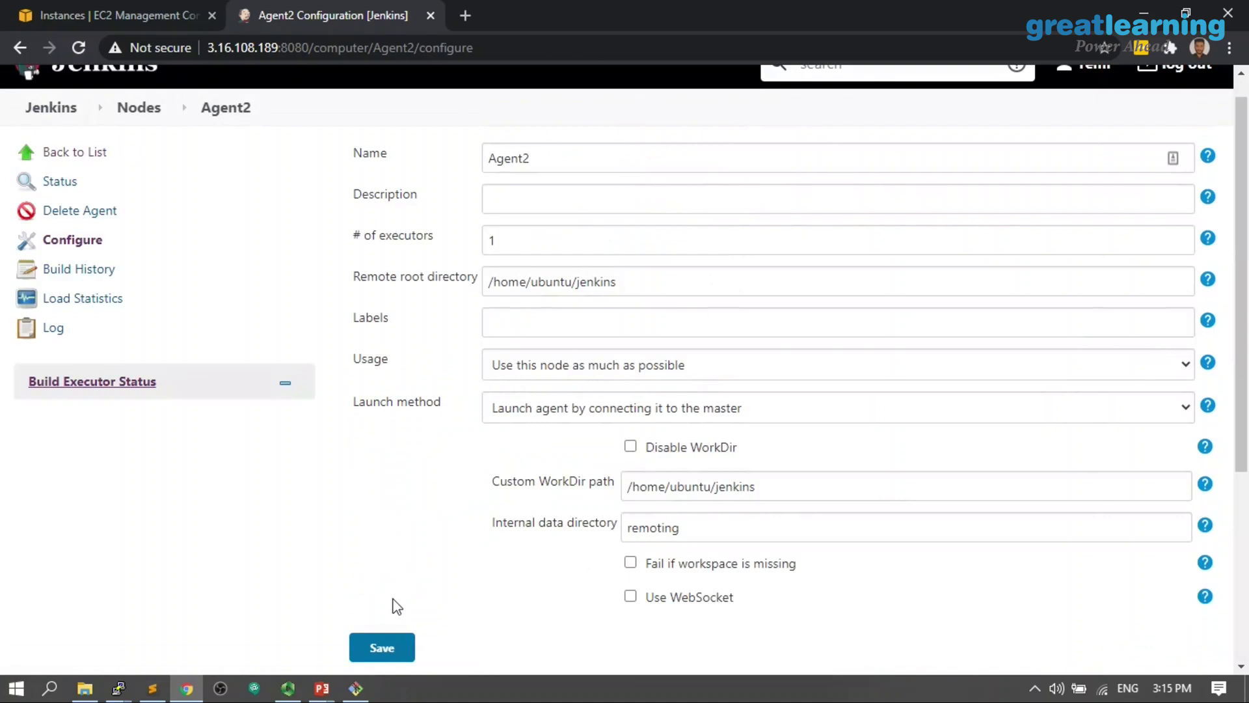
left_click(389, 647)
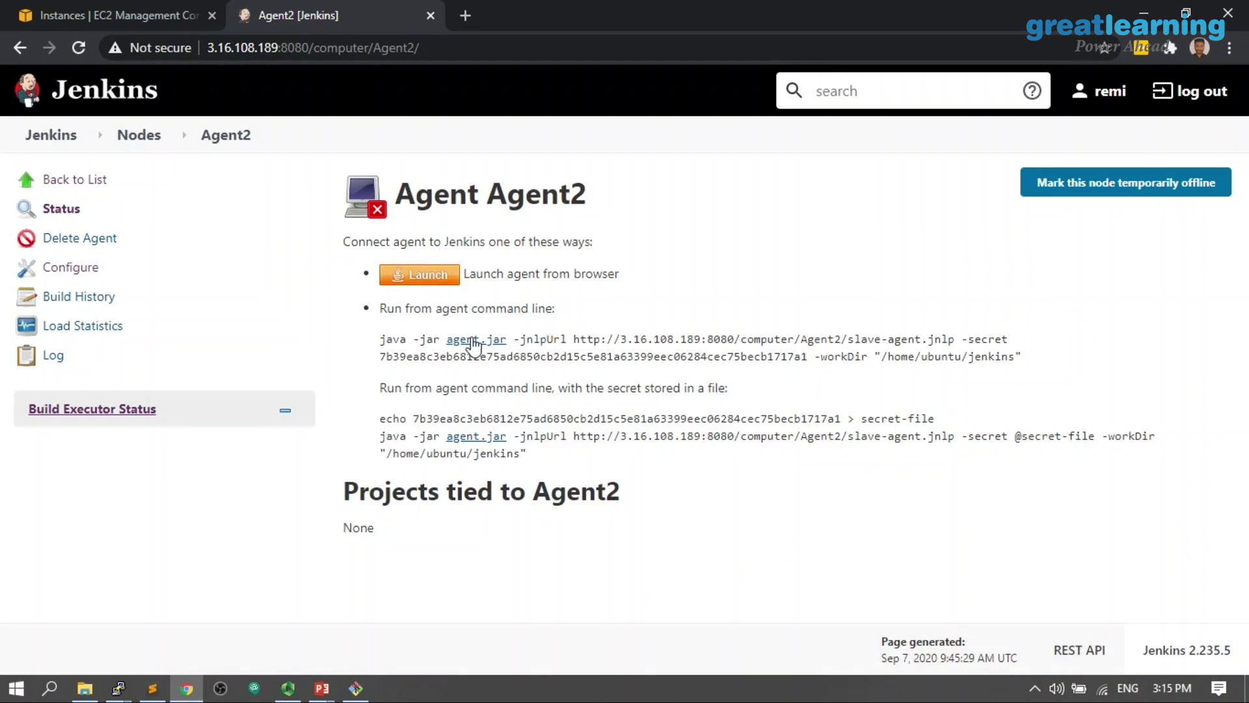
key("alt+Tab")
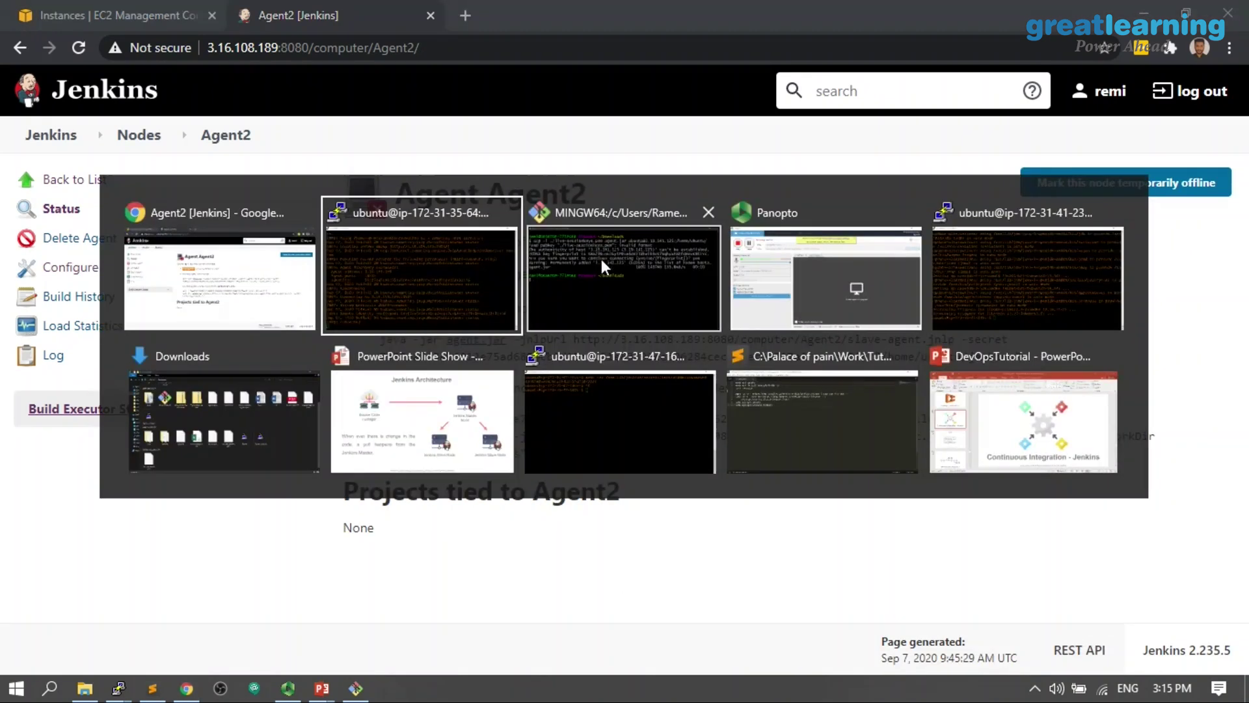
key("ctrl+Tab")
- Copy Jenkins agent 2's public IP 18.222.180.212 from the EC2 instances list
left_click(248, 239)
left_click(247, 265)
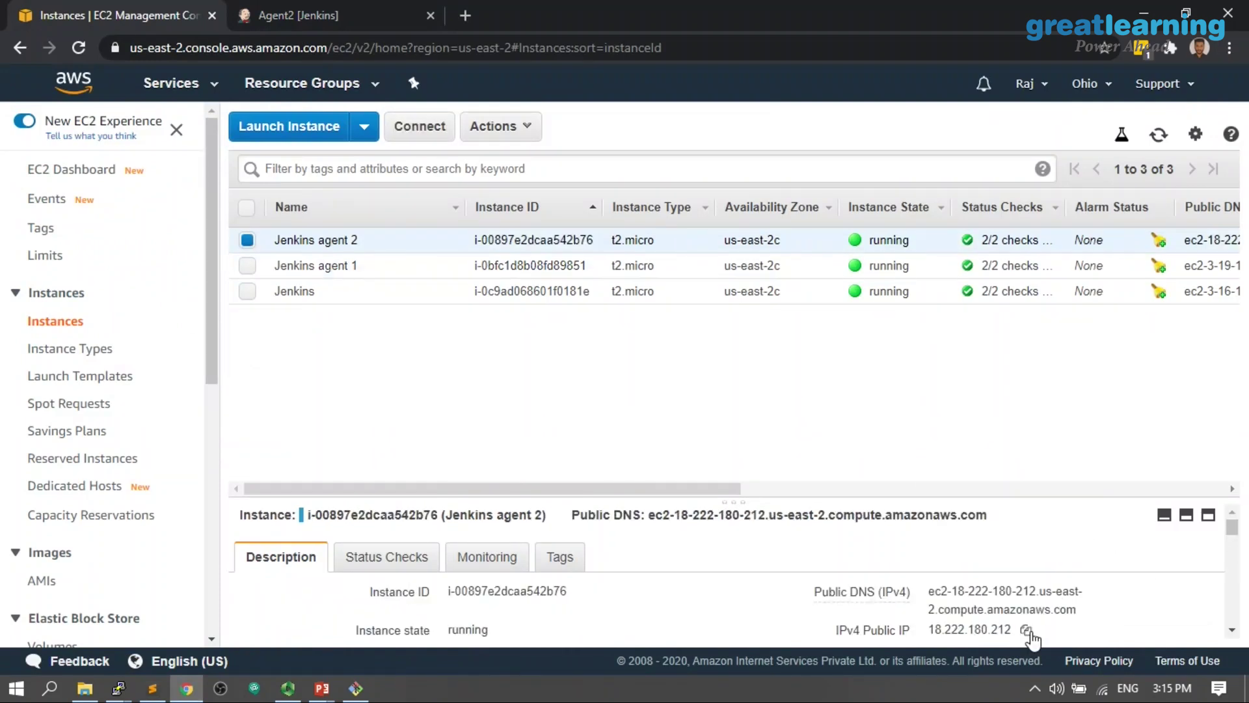
left_click(1026, 630)
key("alt+Tab")
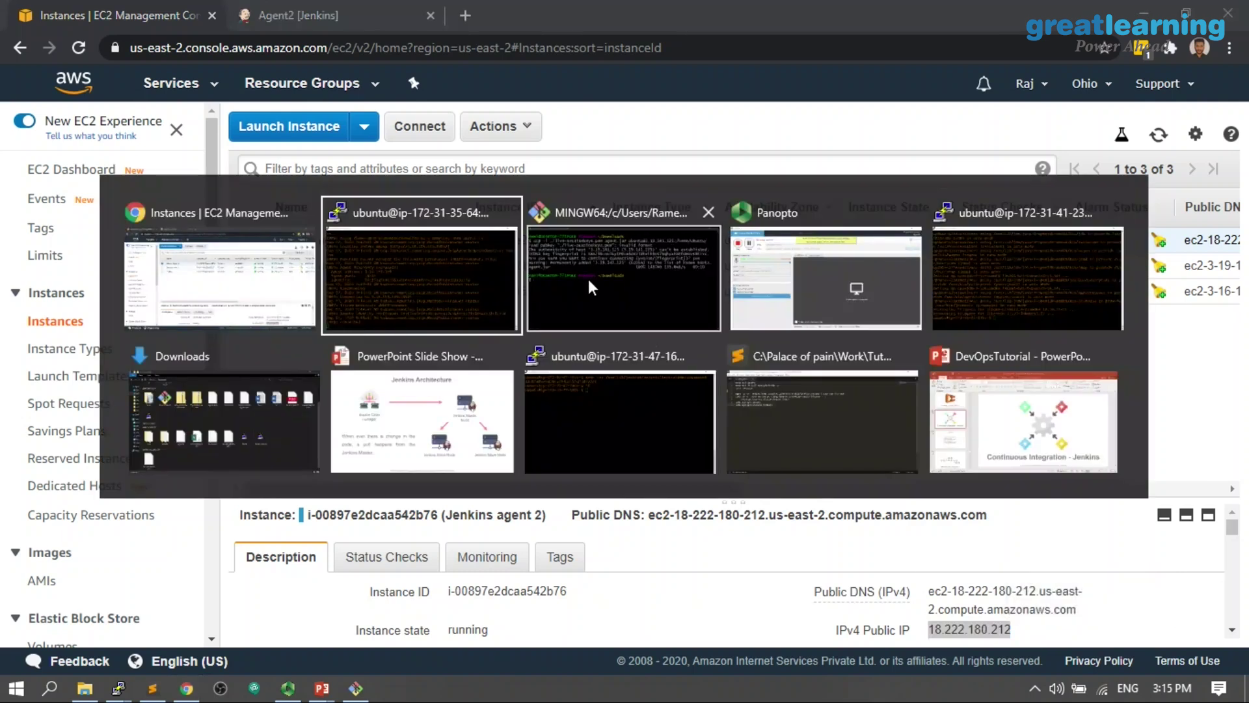
left_click(624, 288)
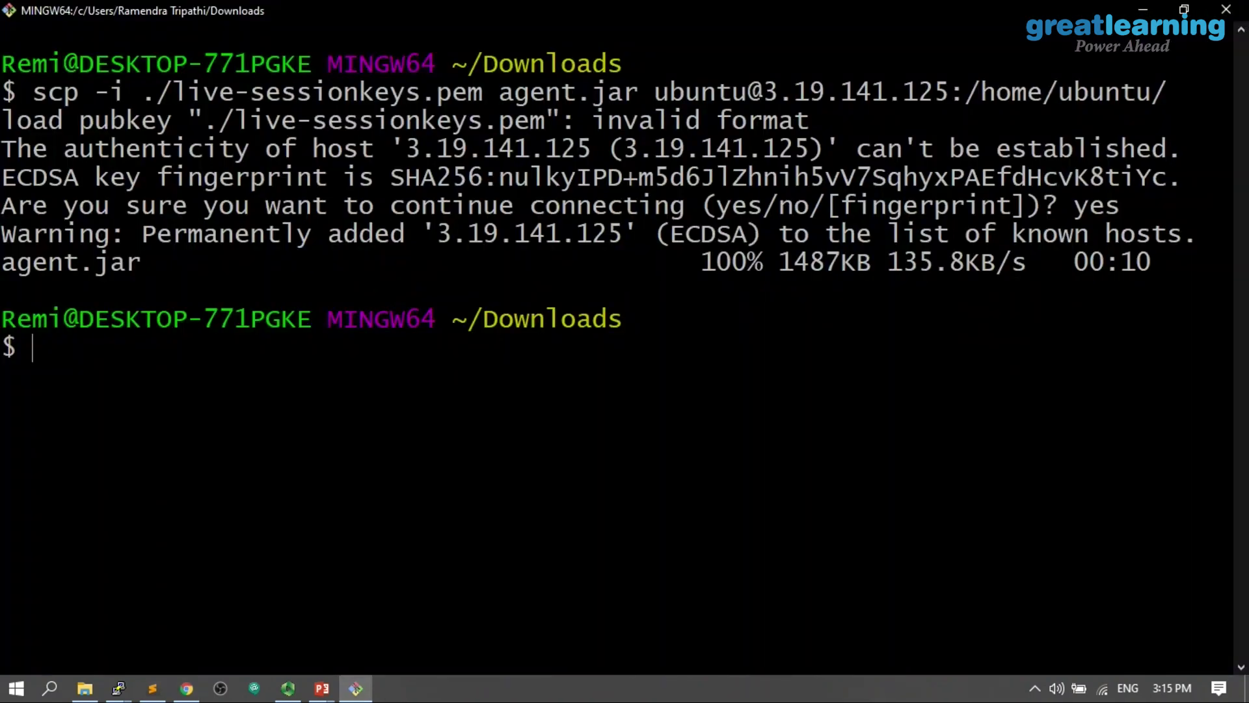
- Rerun the previous scp command with the IP replaced by 18.222.180.212, answering yes to trust the host
key("Up")
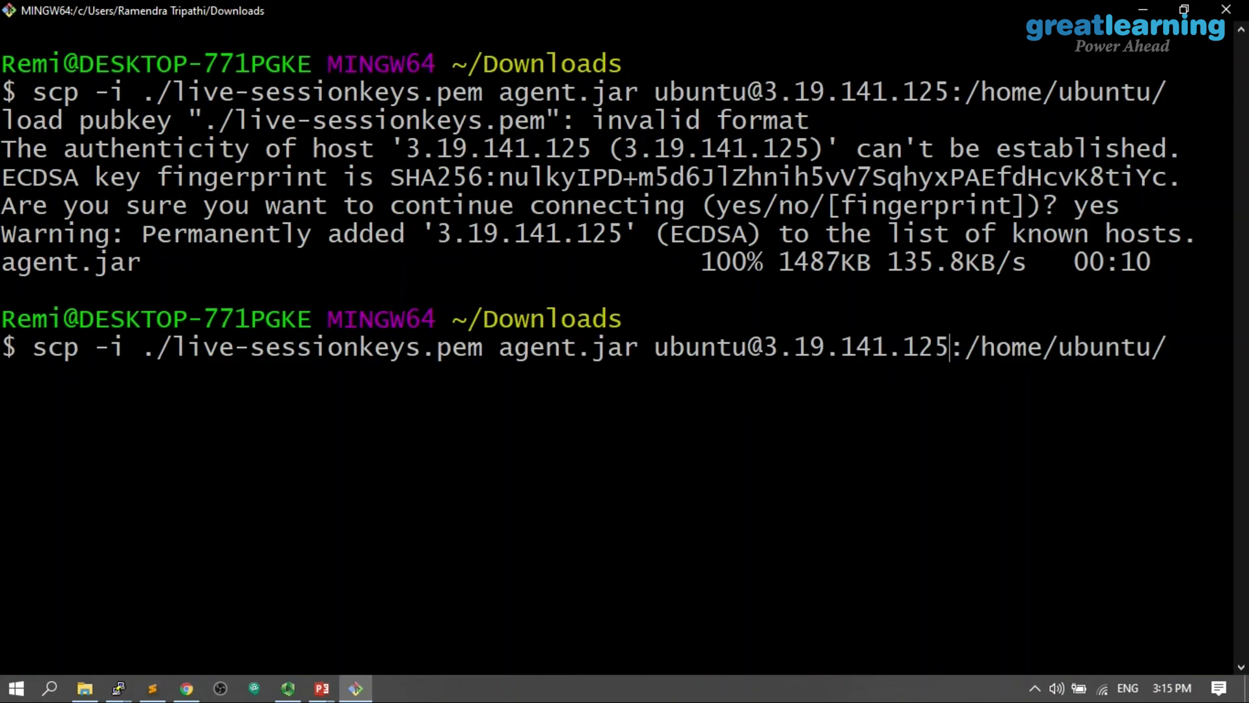
key("BackSpace")
key("BackSpace")
key("BackSpace")
key("BackSpace")
key("BackSpace")
key("BackSpace")
key("BackSpace")
key("BackSpace")
key("BackSpace")
key("BackSpace")
key("BackSpace")
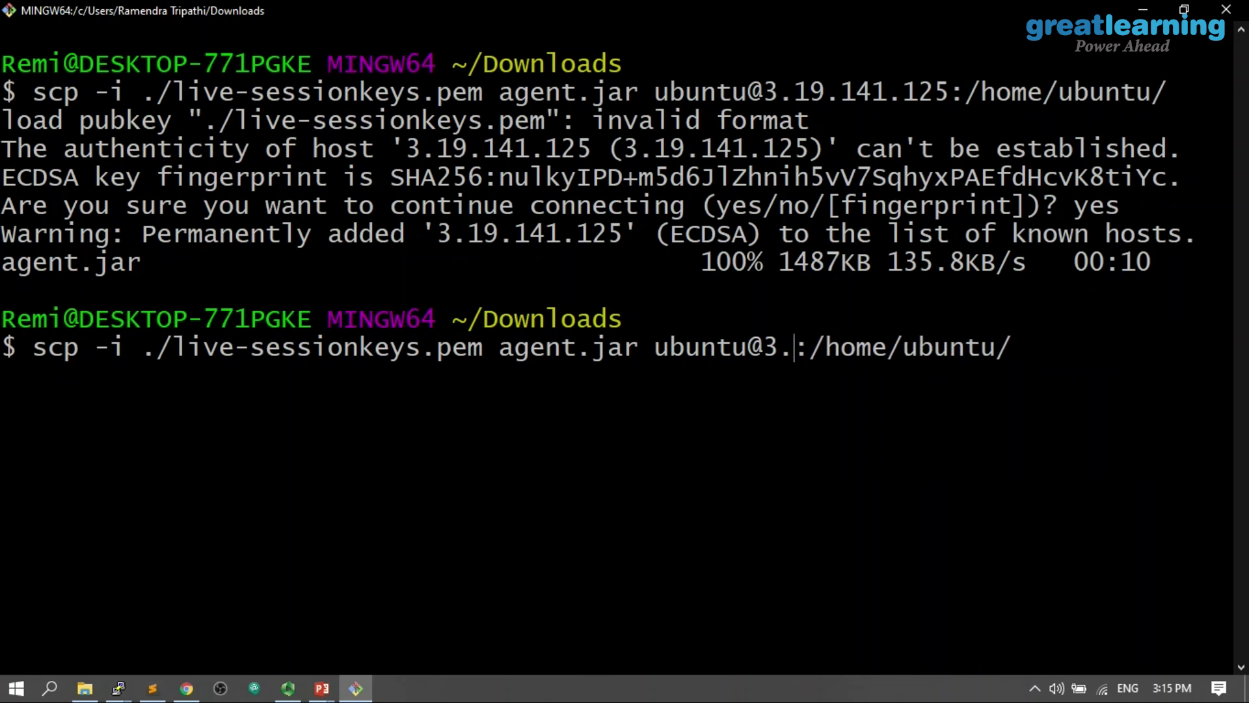
key("BackSpace")
right_click(735, 404)
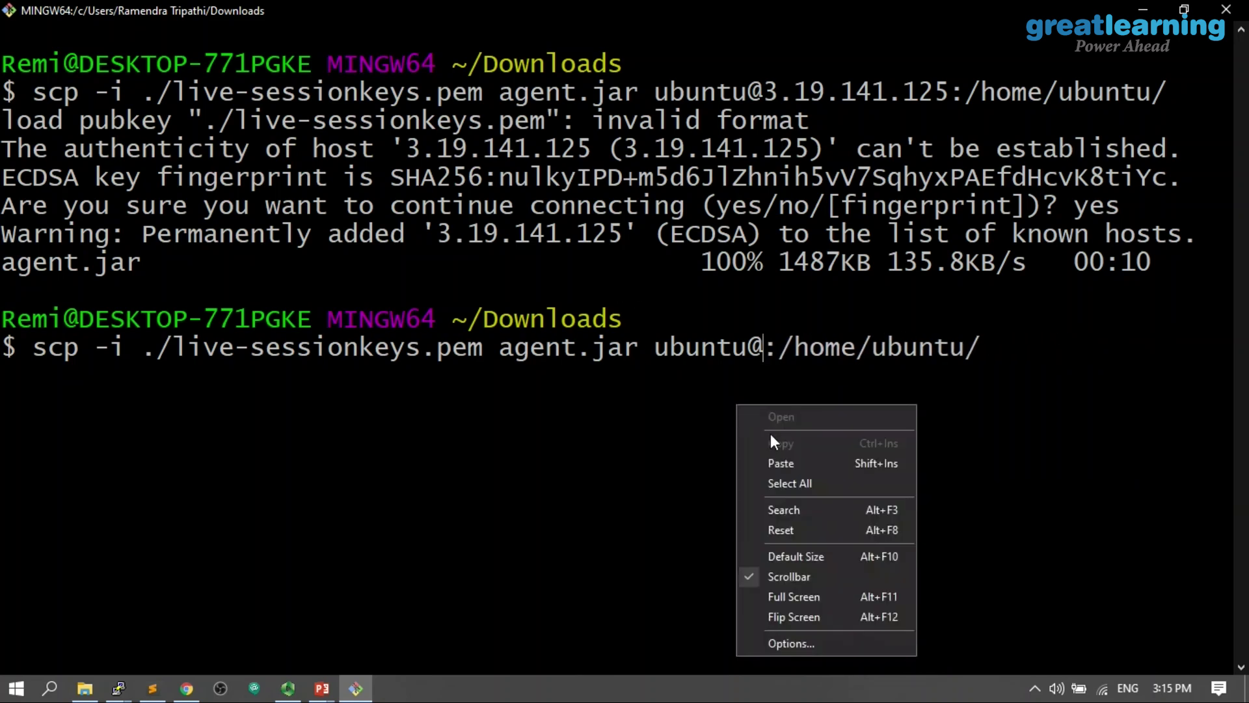
left_click(787, 464)
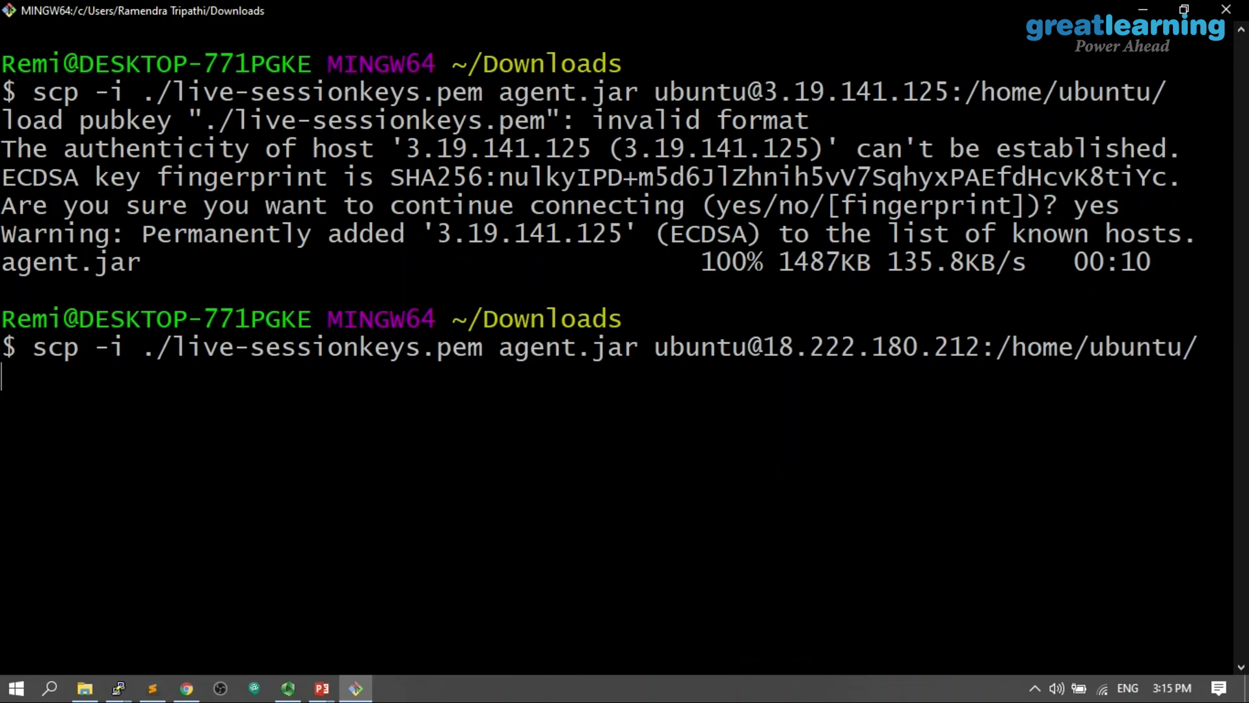
type("yes")
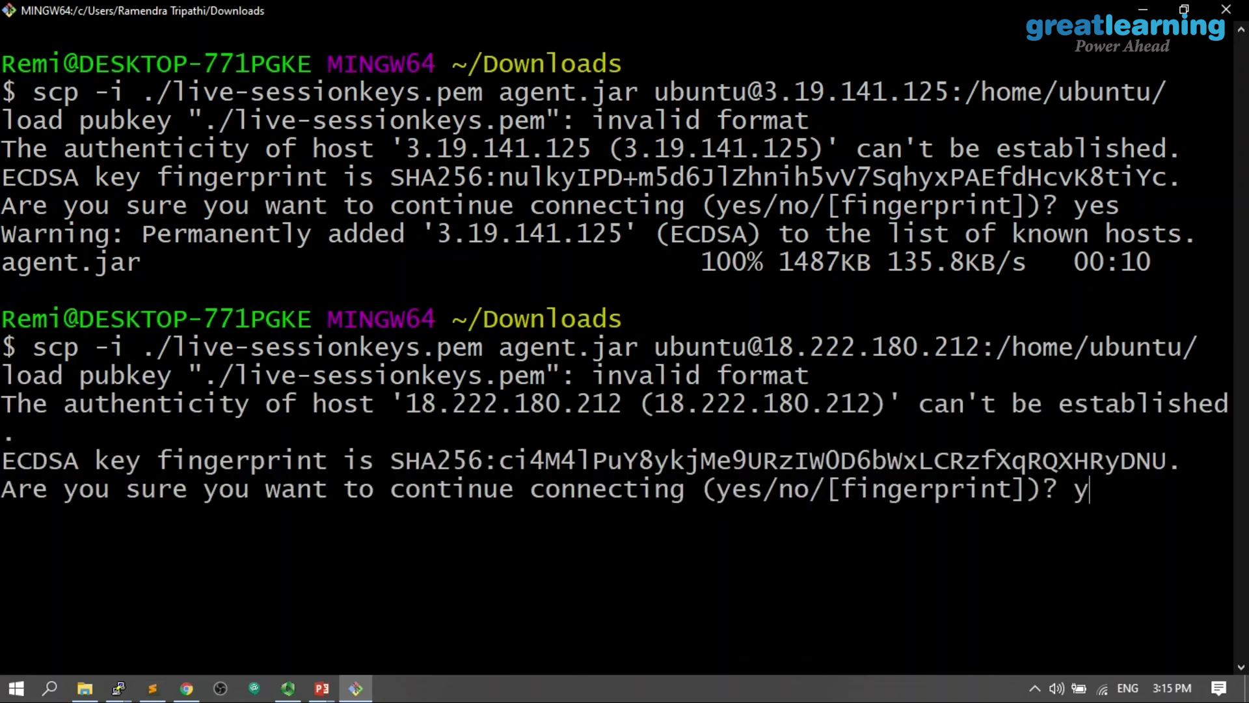
key("Return")
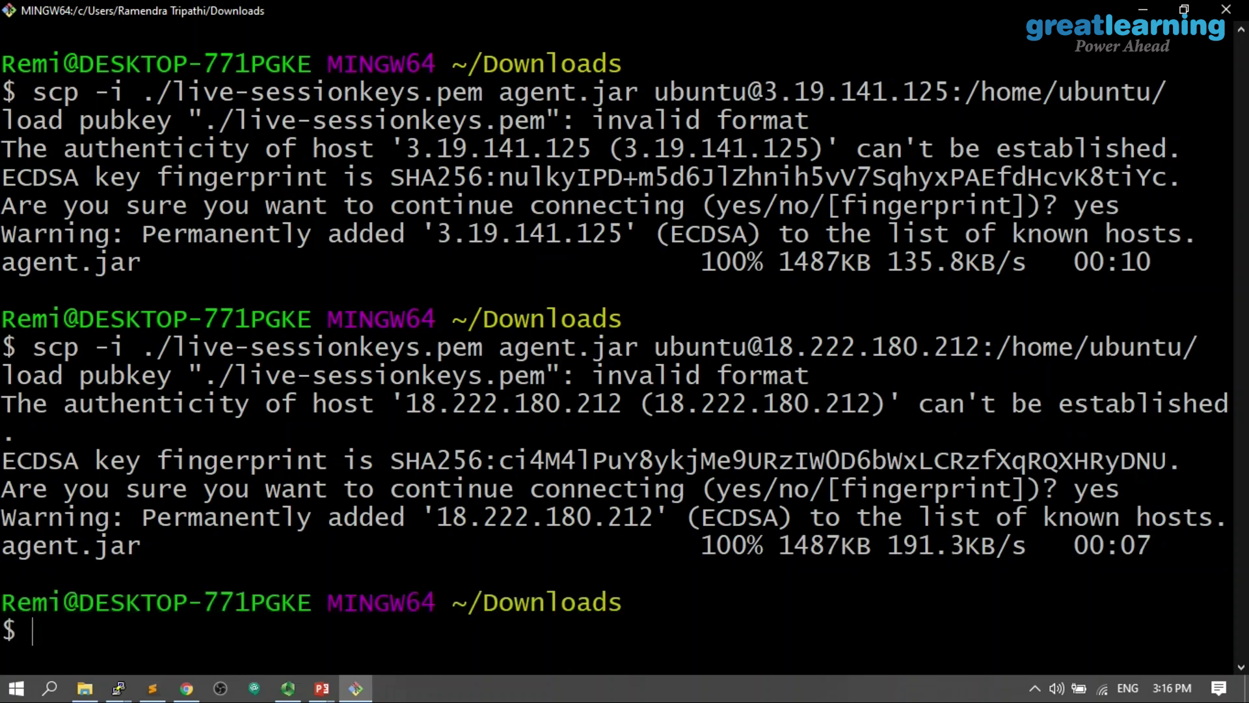
key("alt+Tab")
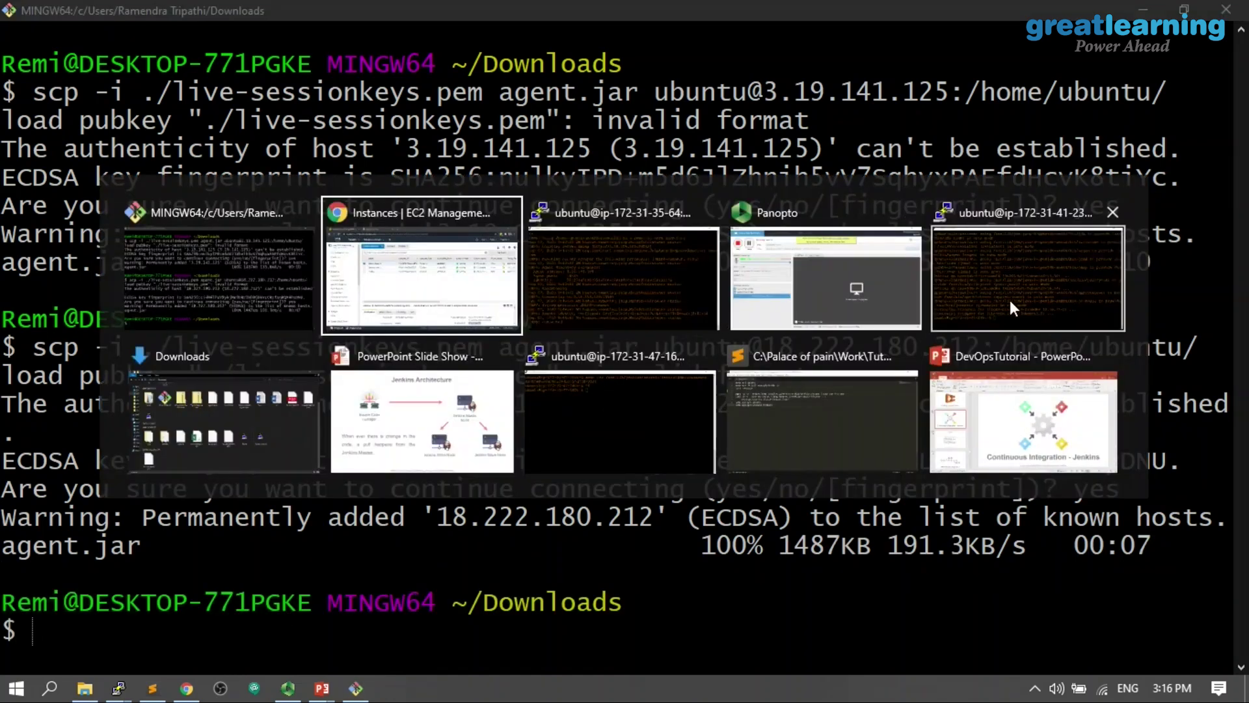
- List the agent 2 home folder in PuTTY to confirm agent.jar is present
left_click(1010, 300)
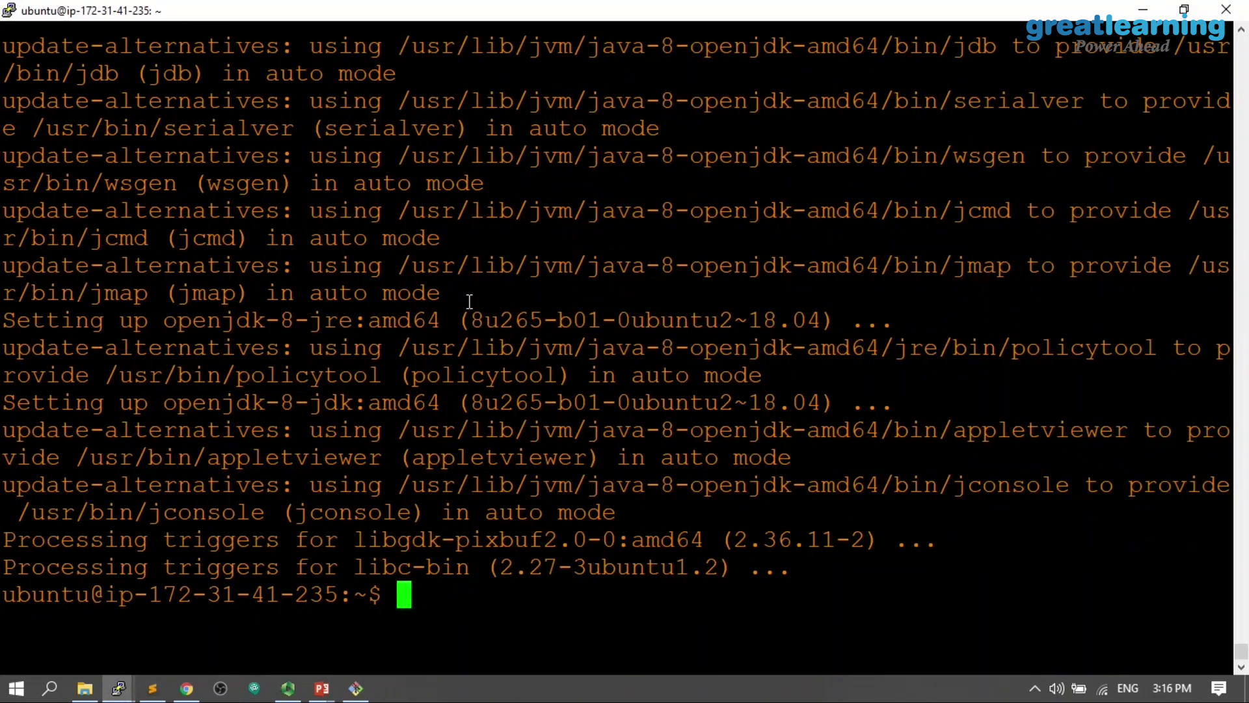
type("age")
key("BackSpace")
key("BackSpace")
key("BackSpace")
type("l")
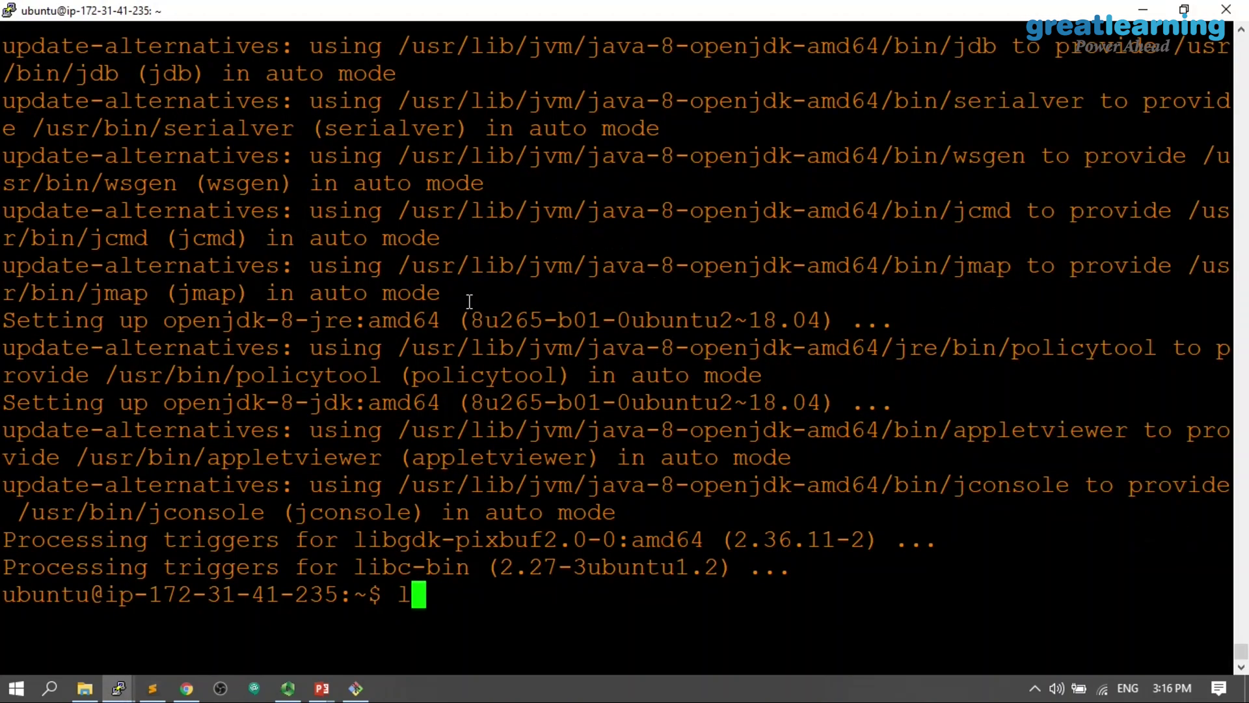
type("s")
key("ctrl+l")
key("Return")
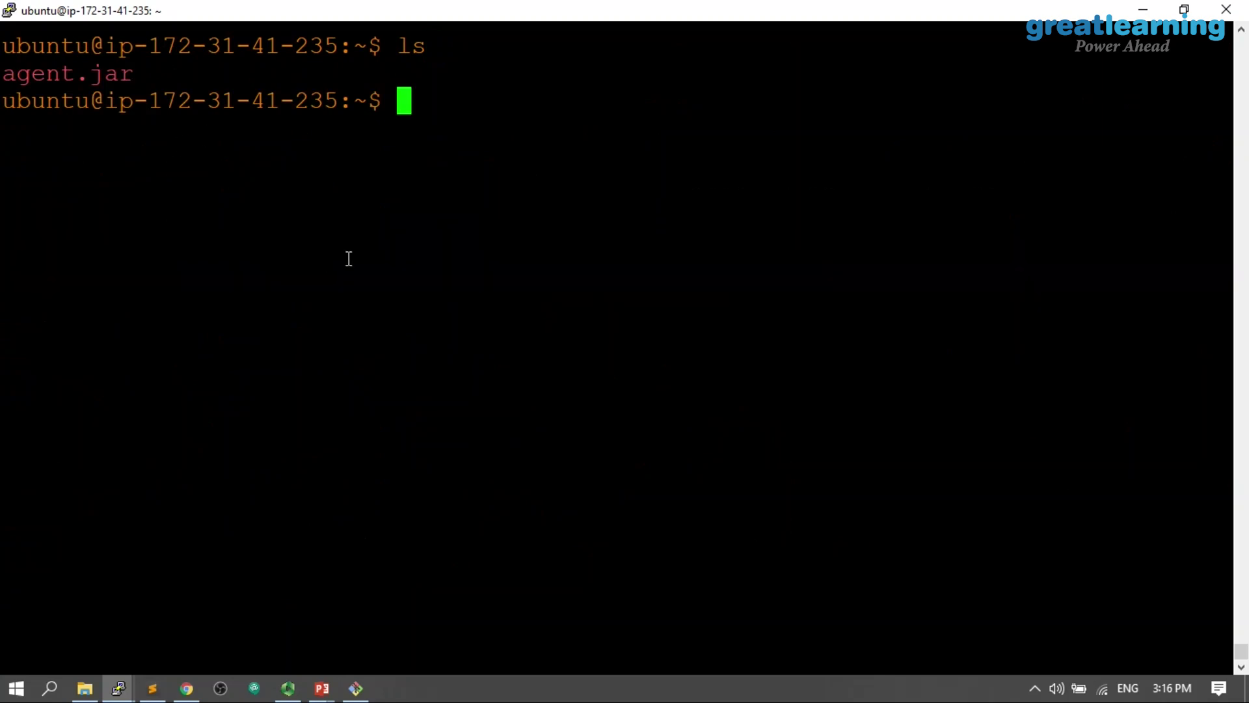
- Run the java -jar agent.jar command from the Jenkins Agent2 page in PuTTY, then view the nodes list
key("alt+Tab")
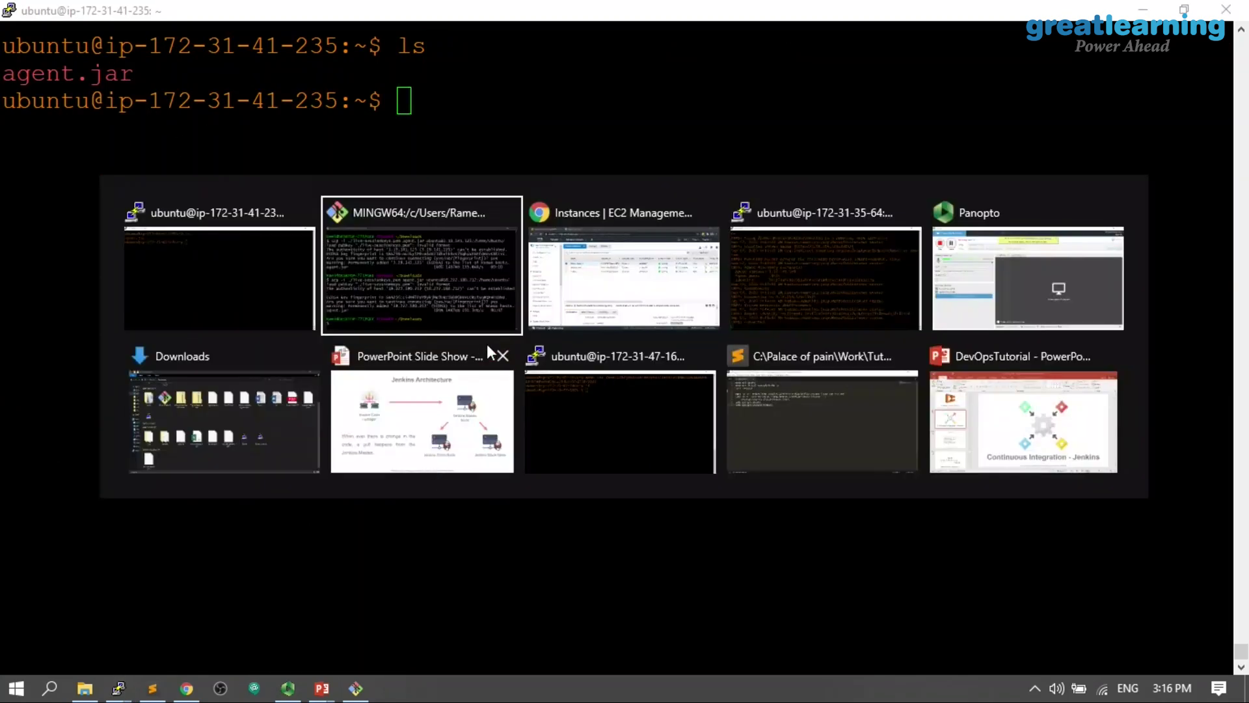
left_click(568, 313)
left_click(323, 9)
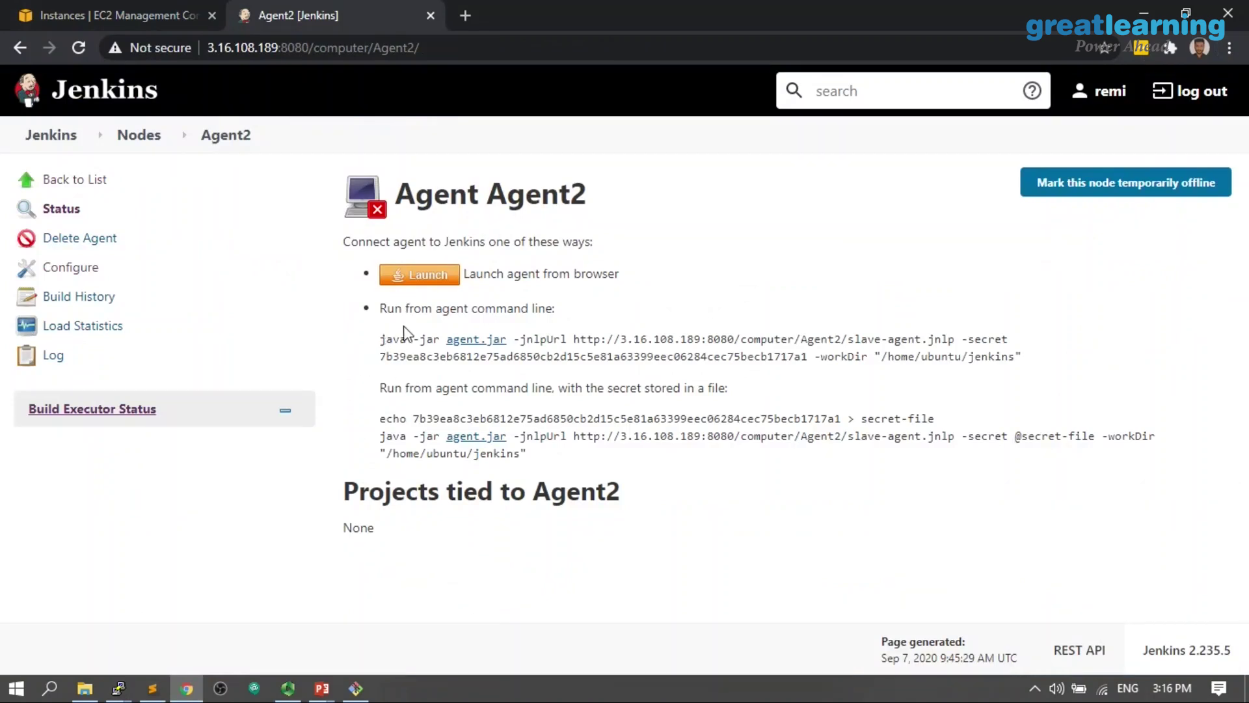
left_click_drag(380, 335, 1034, 357)
key("ctrl+c")
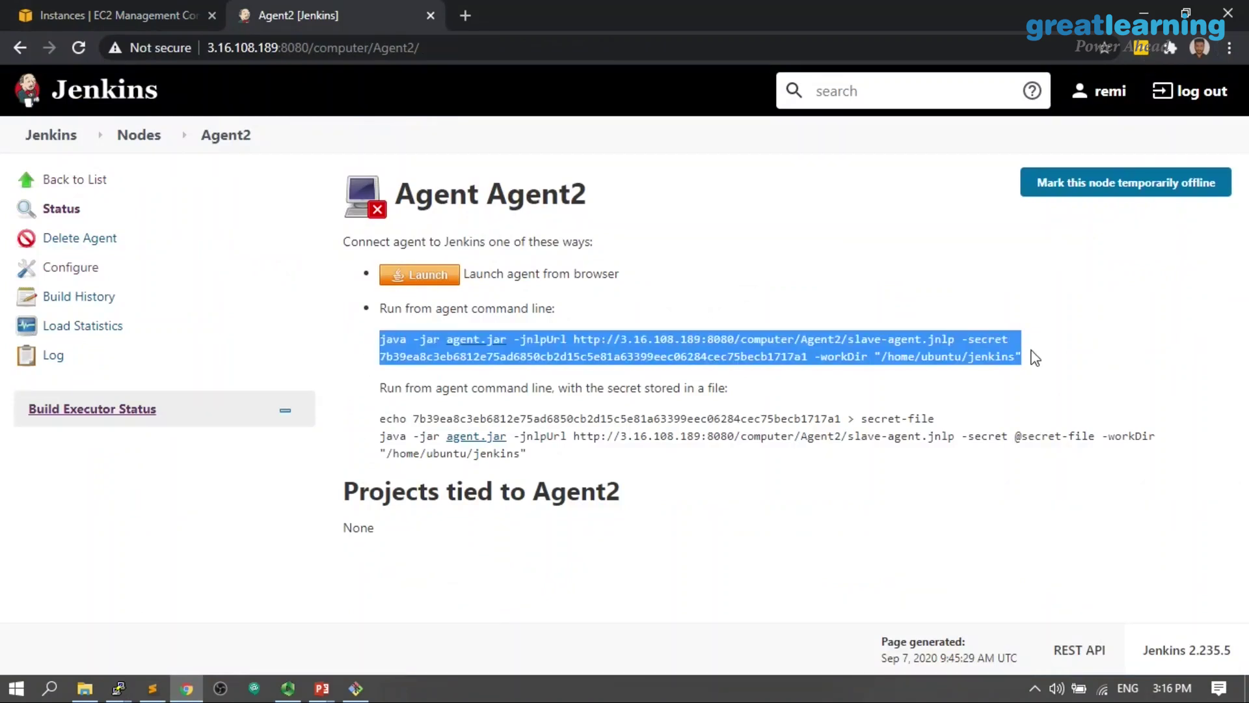
key("alt+Tab")
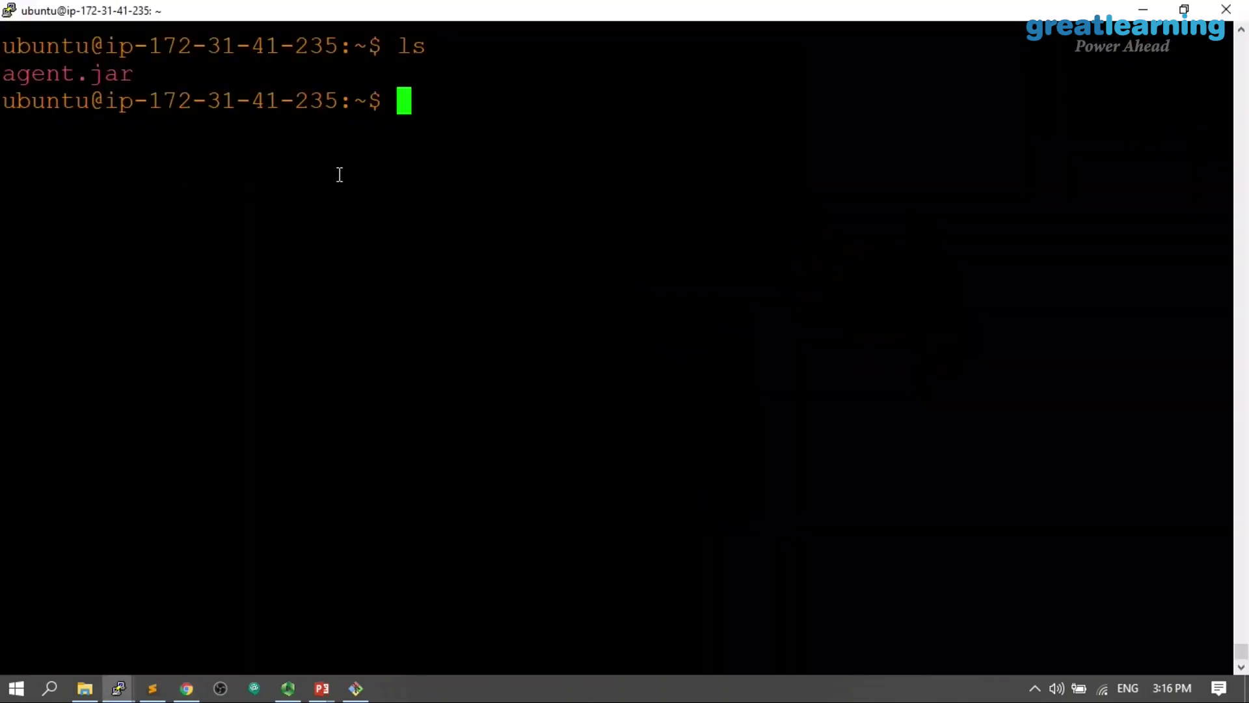
right_click(339, 175)
key("Return")
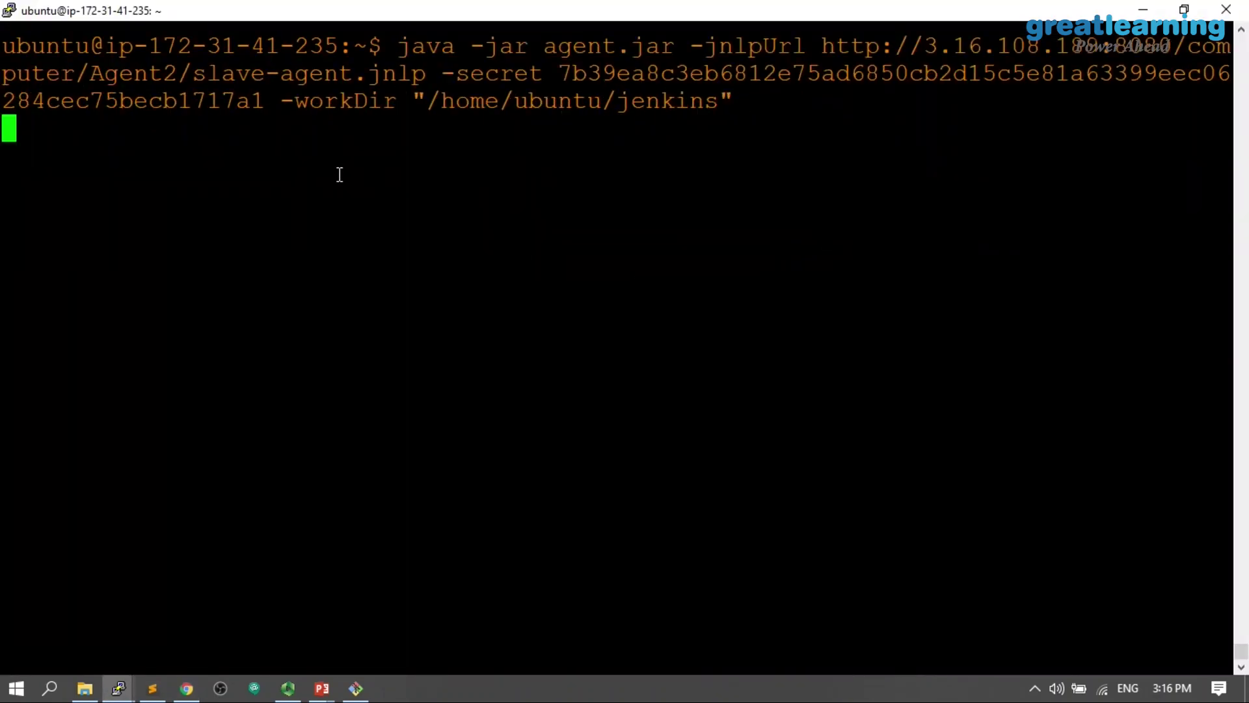
key("alt+Tab")
key("alt+Tab")
key("alt+Tab")
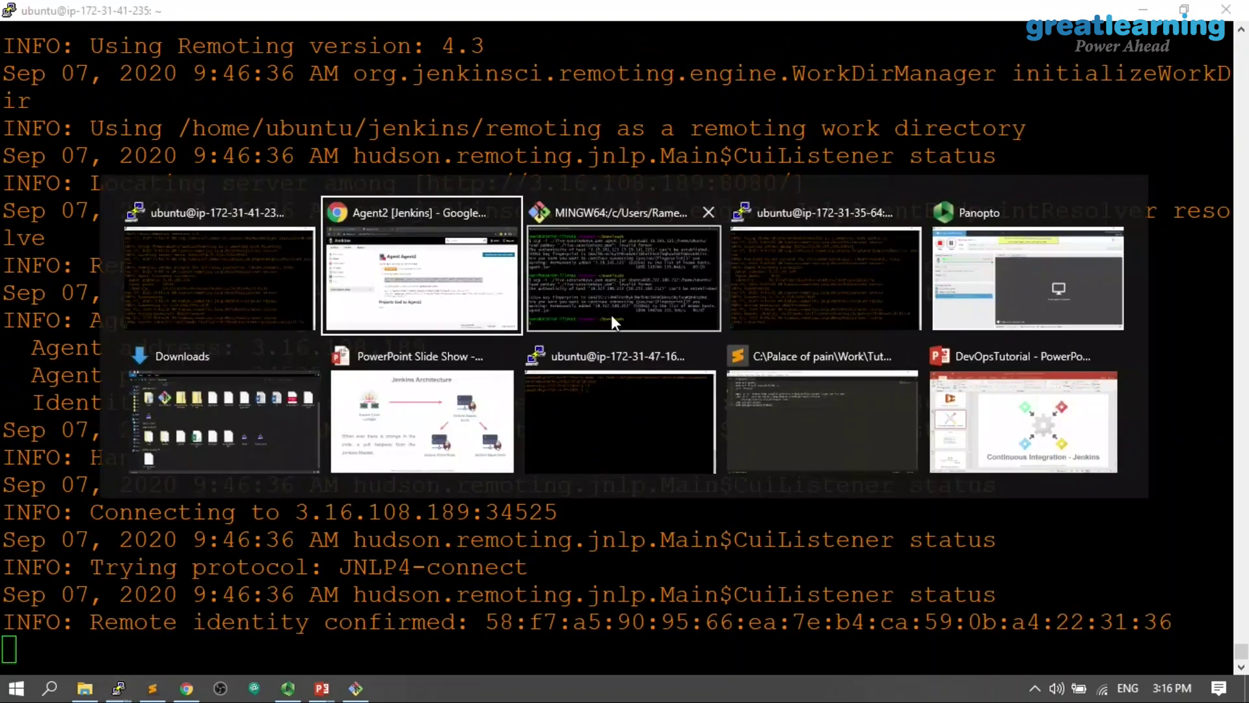
key("alt+Tab")
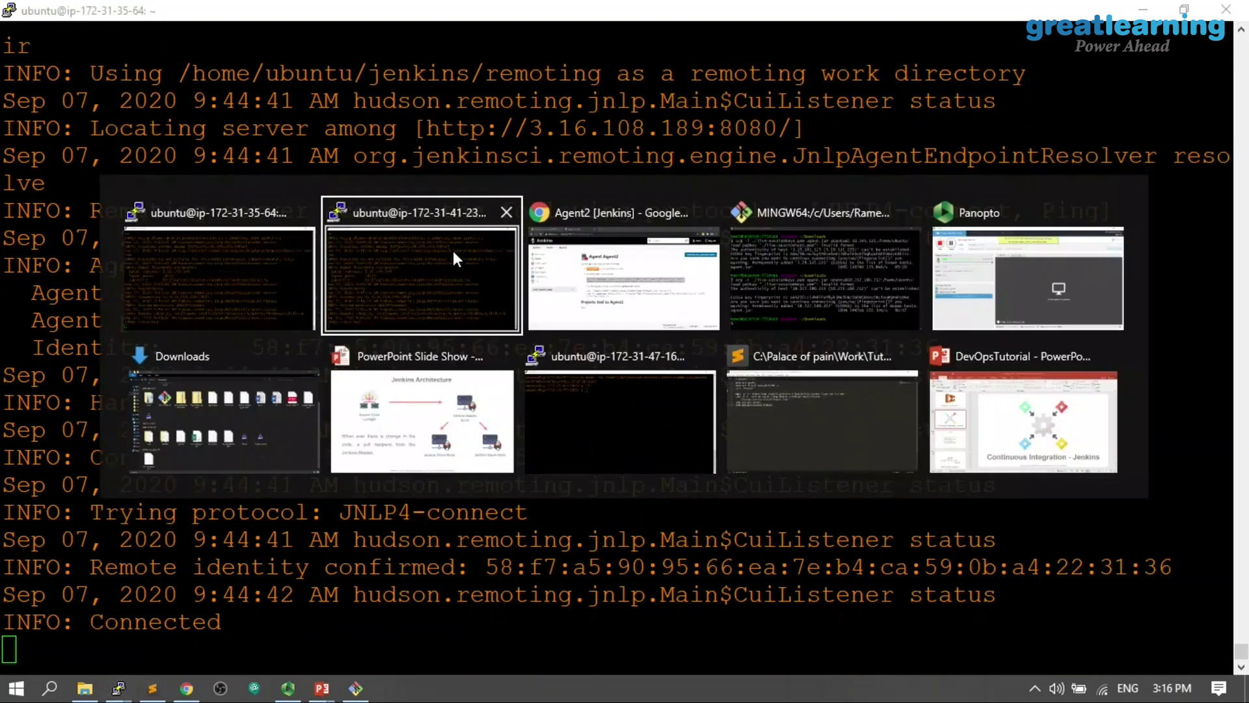
key("alt+Tab")
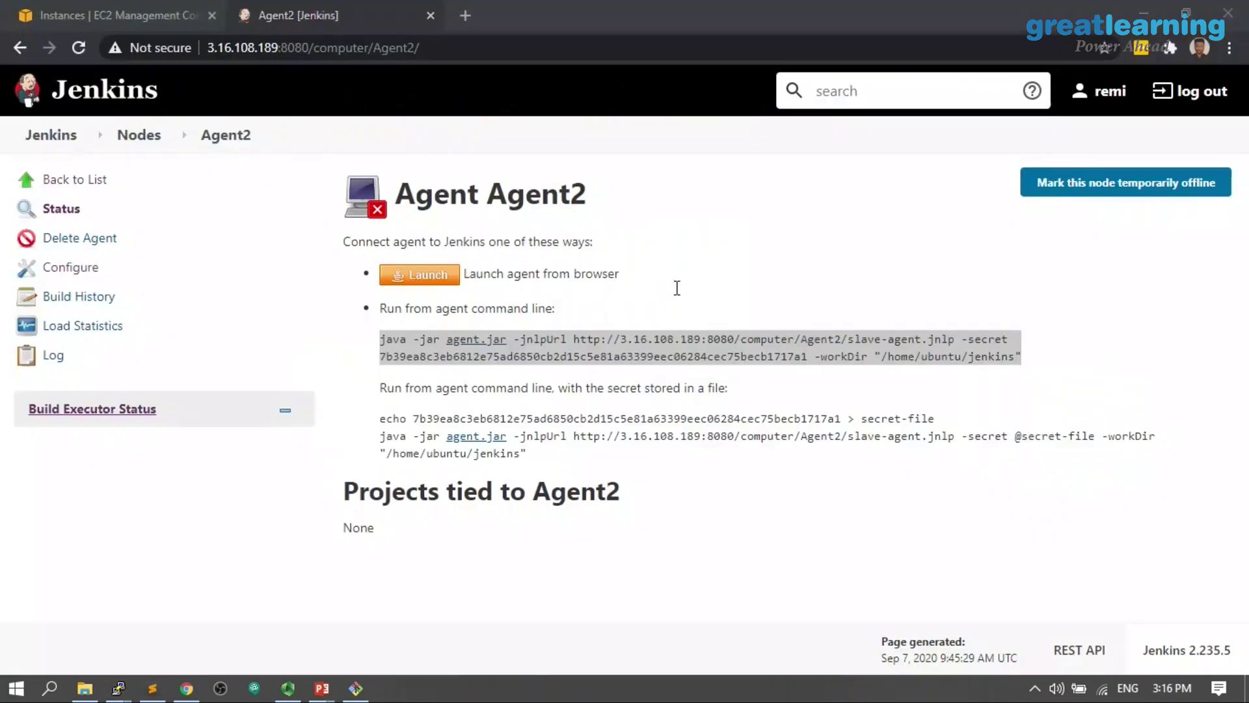
left_click(154, 137)
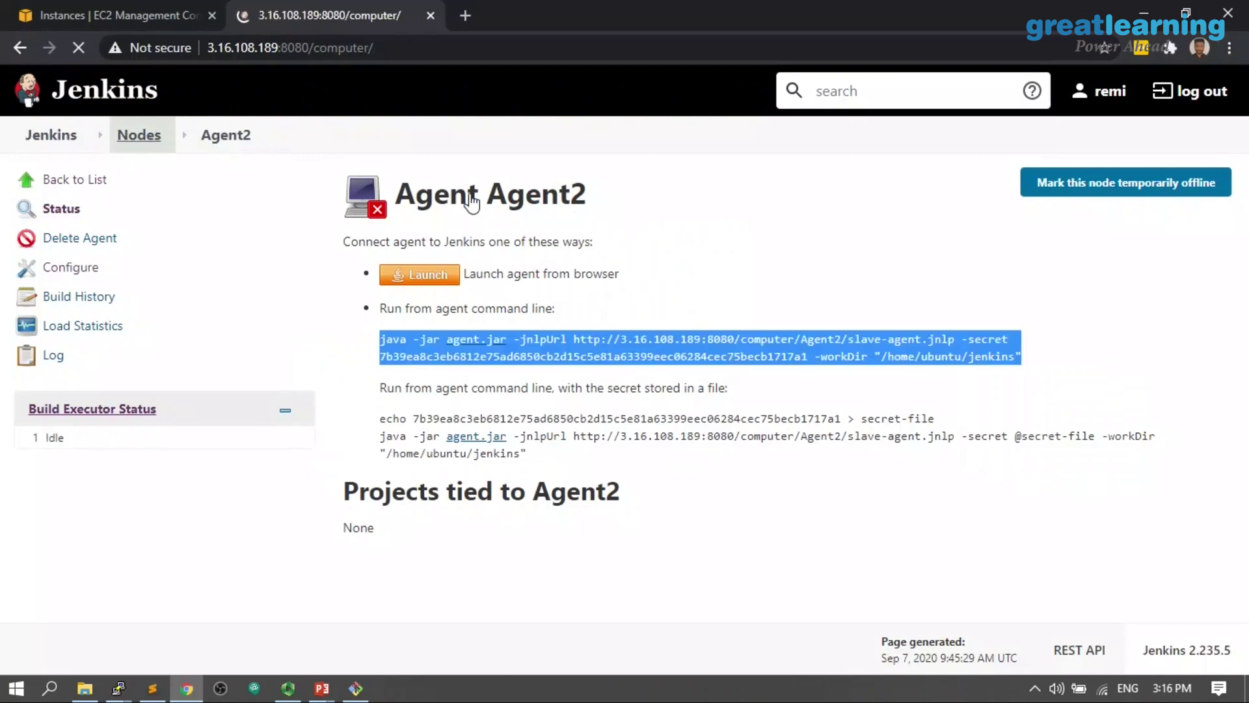
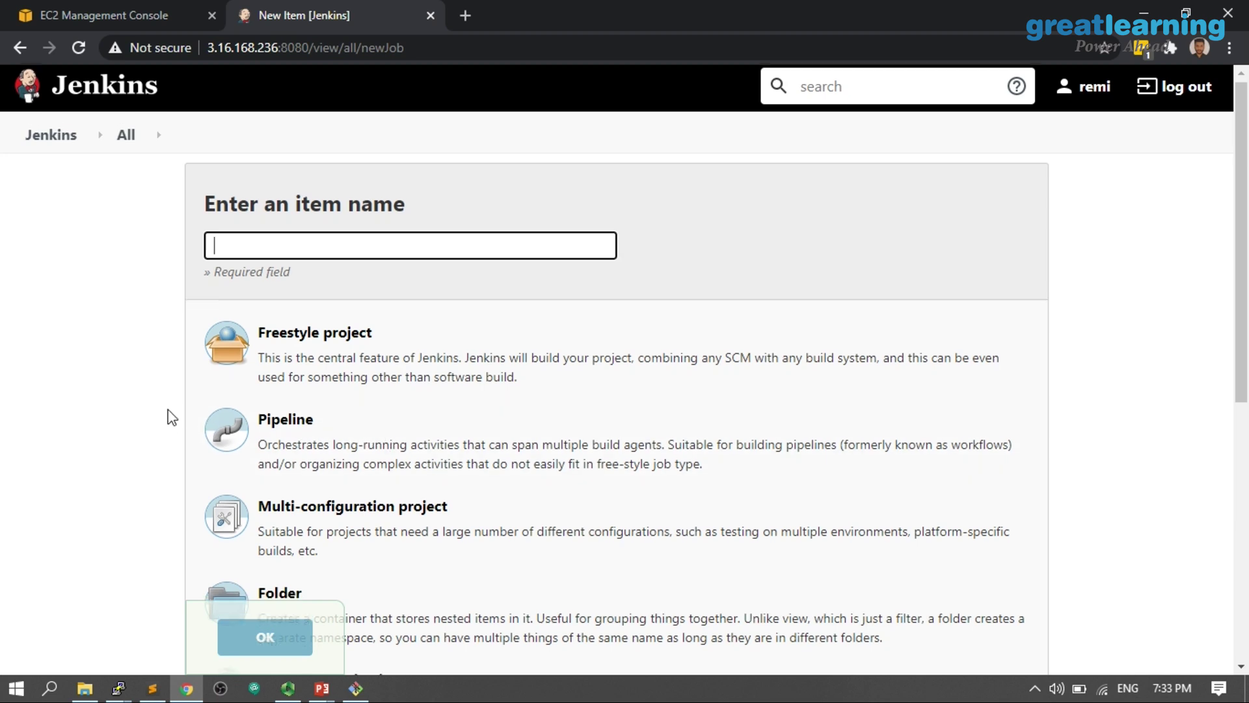
- Create a new Freestyle project job named Test-Project
scroll(167, 418, "down", 2)
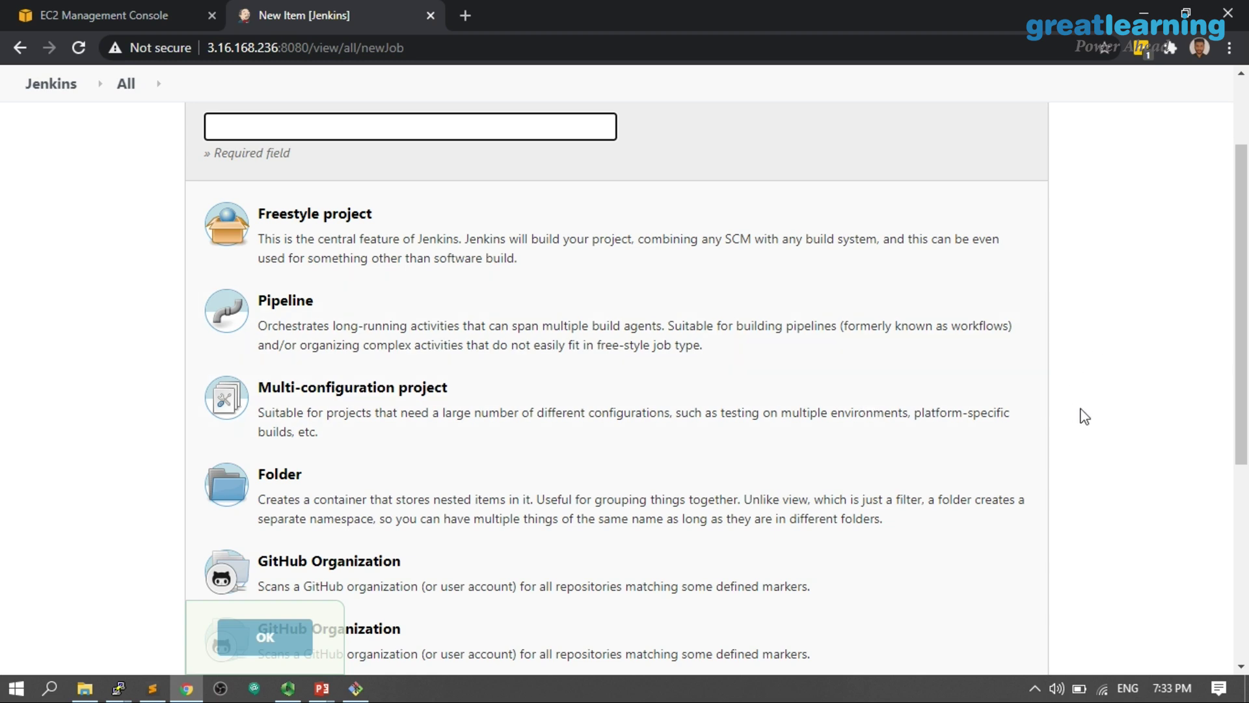
scroll(1150, 371, "down", 2)
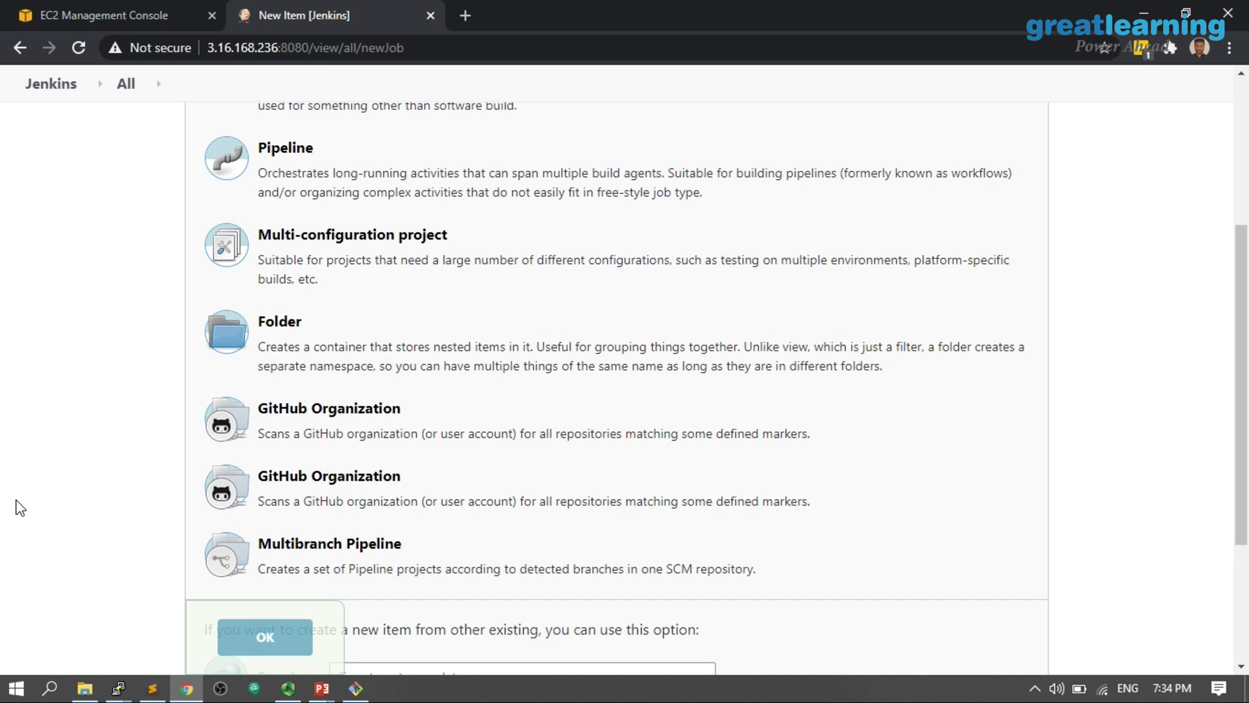
scroll(19, 508, "down", 2)
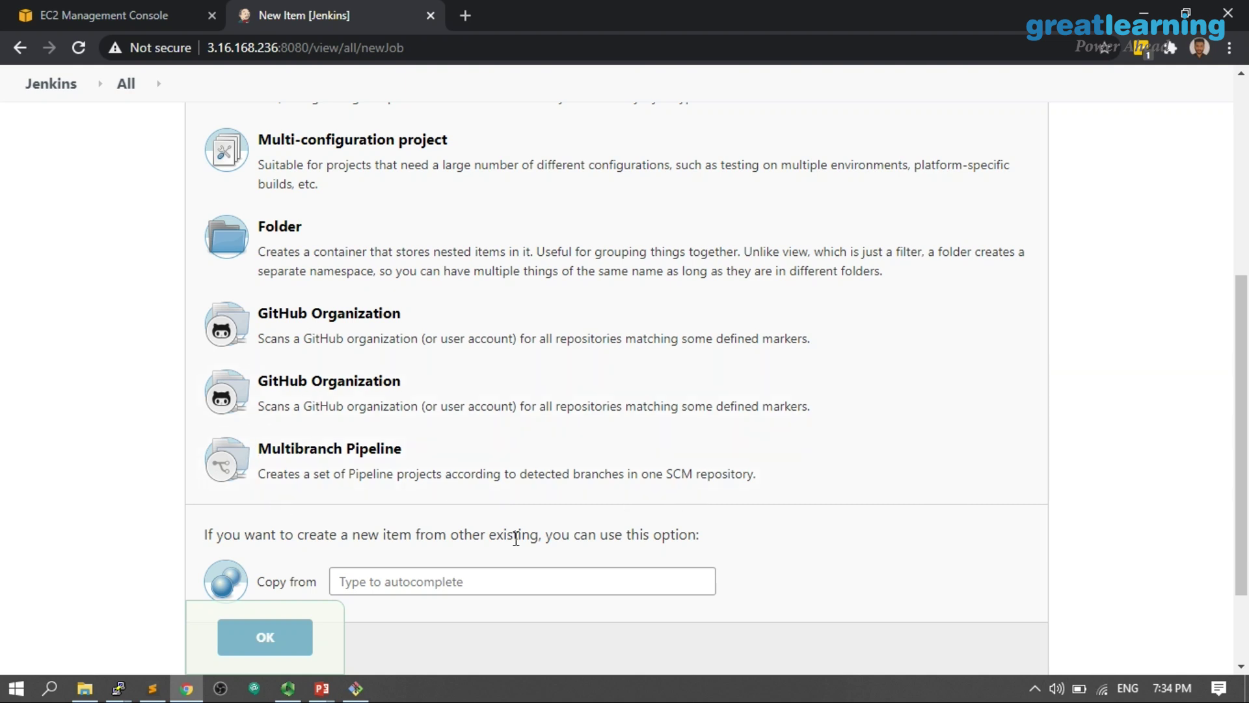
scroll(124, 478, "up", 5)
scroll(123, 478, "up", 1)
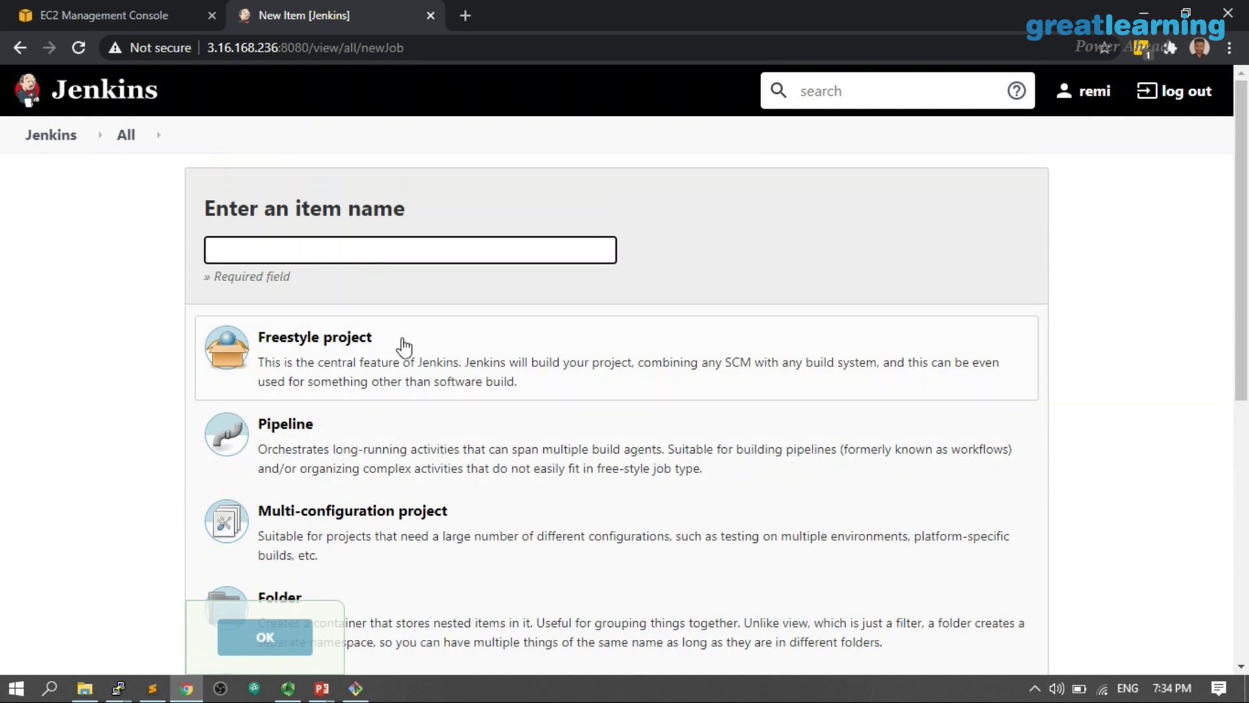
left_click(294, 339)
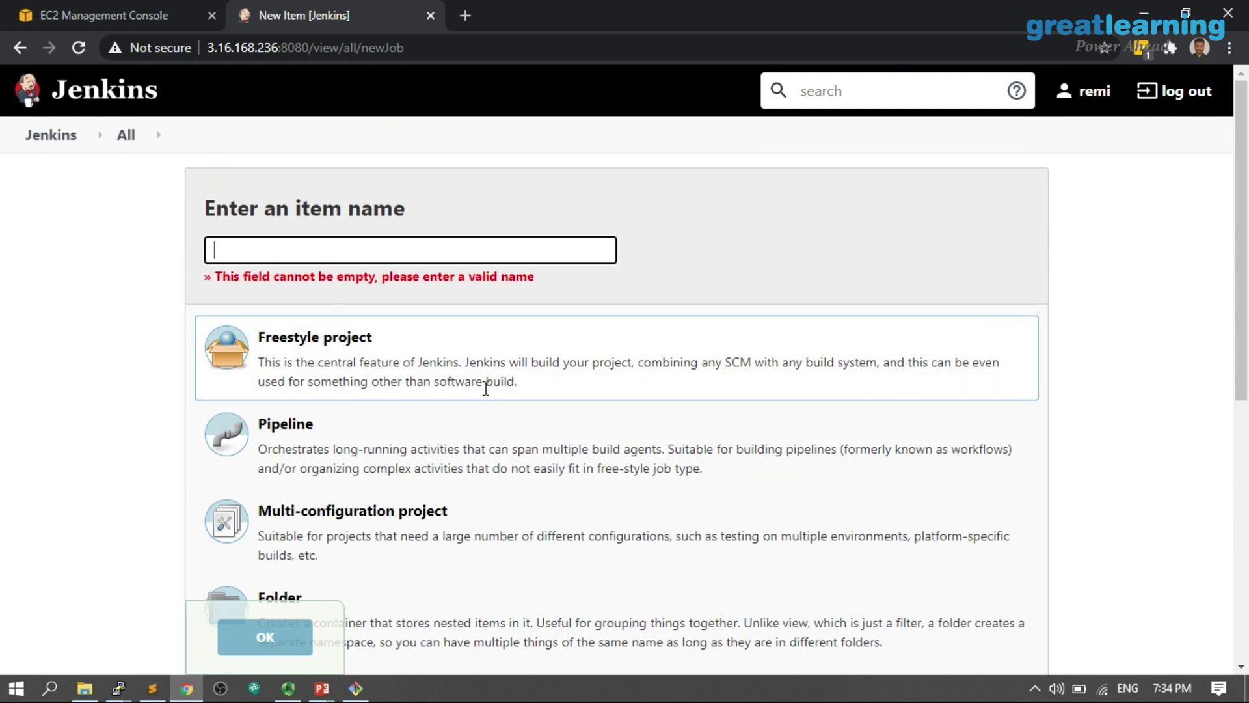
left_click(263, 254)
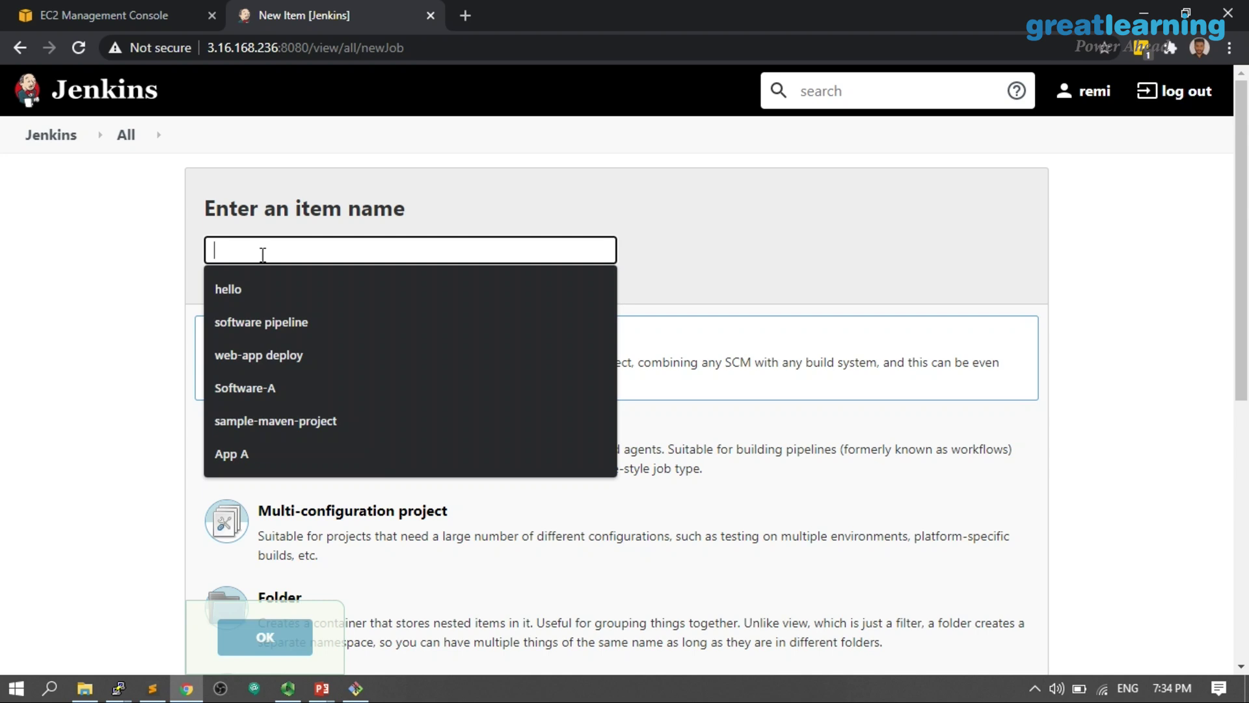
type("Test-Project")
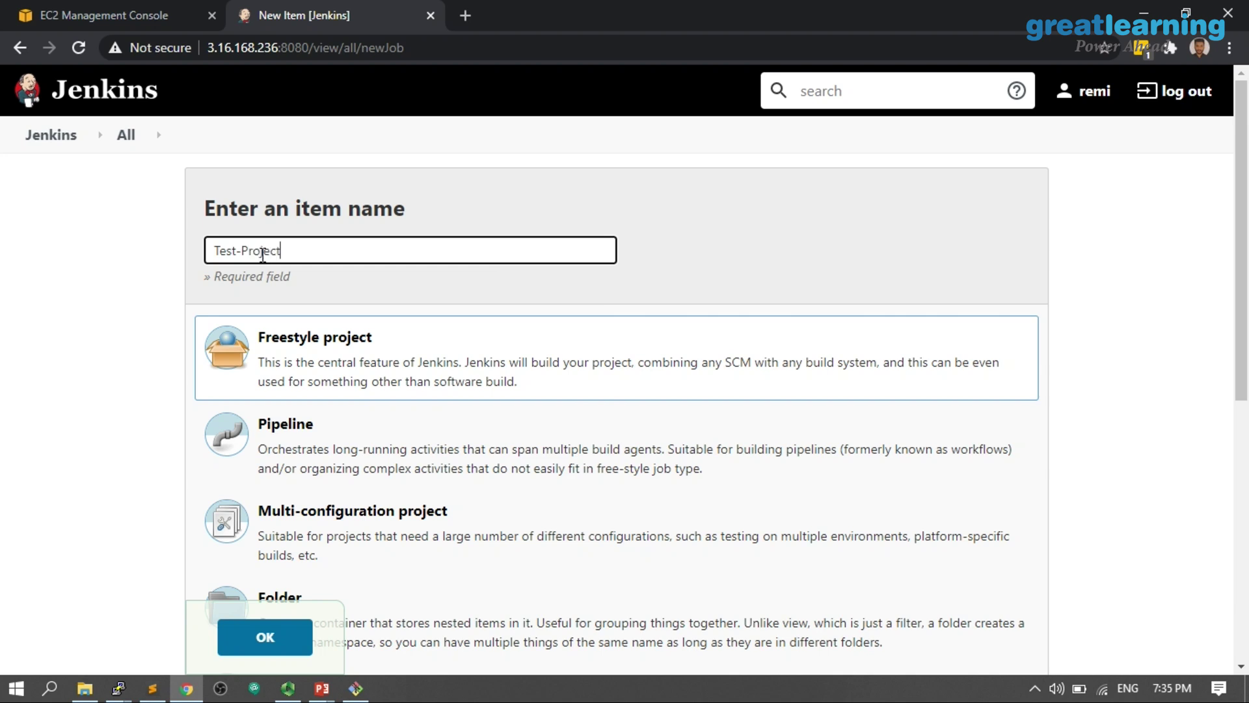
key("Return")
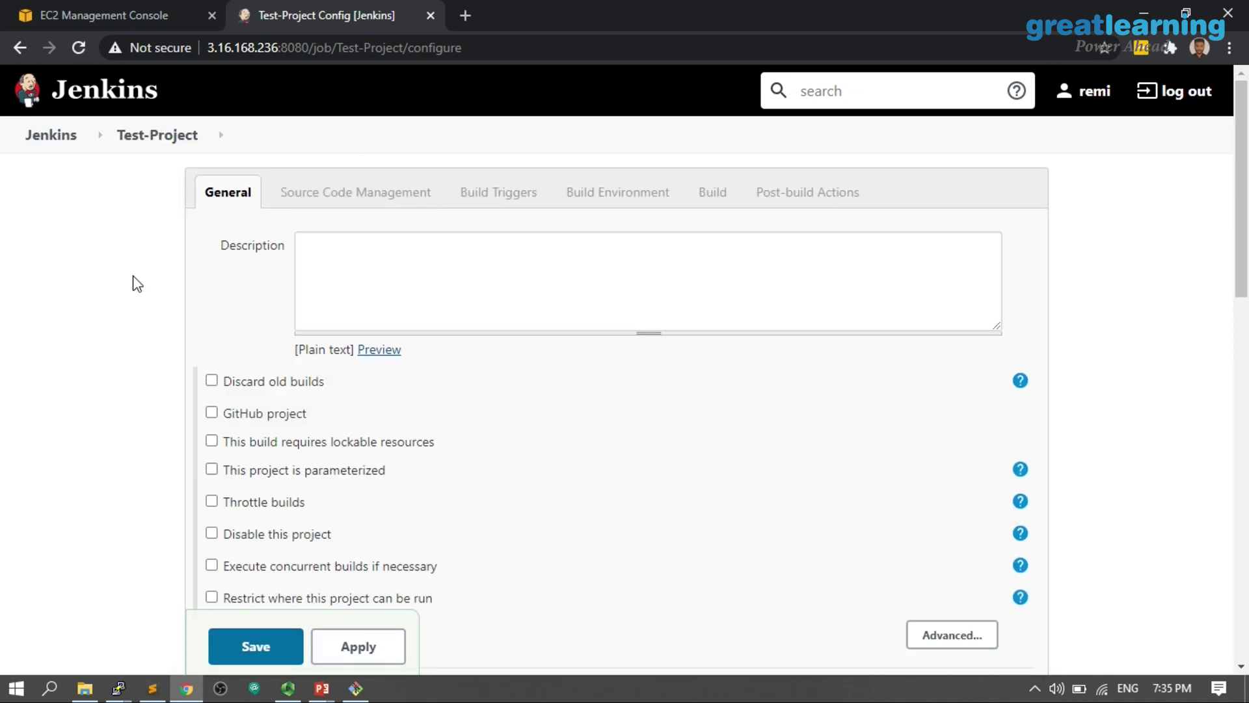
- Enter the description 'This is a sample project build.' and preview how it renders
left_click(402, 264)
type("This is")
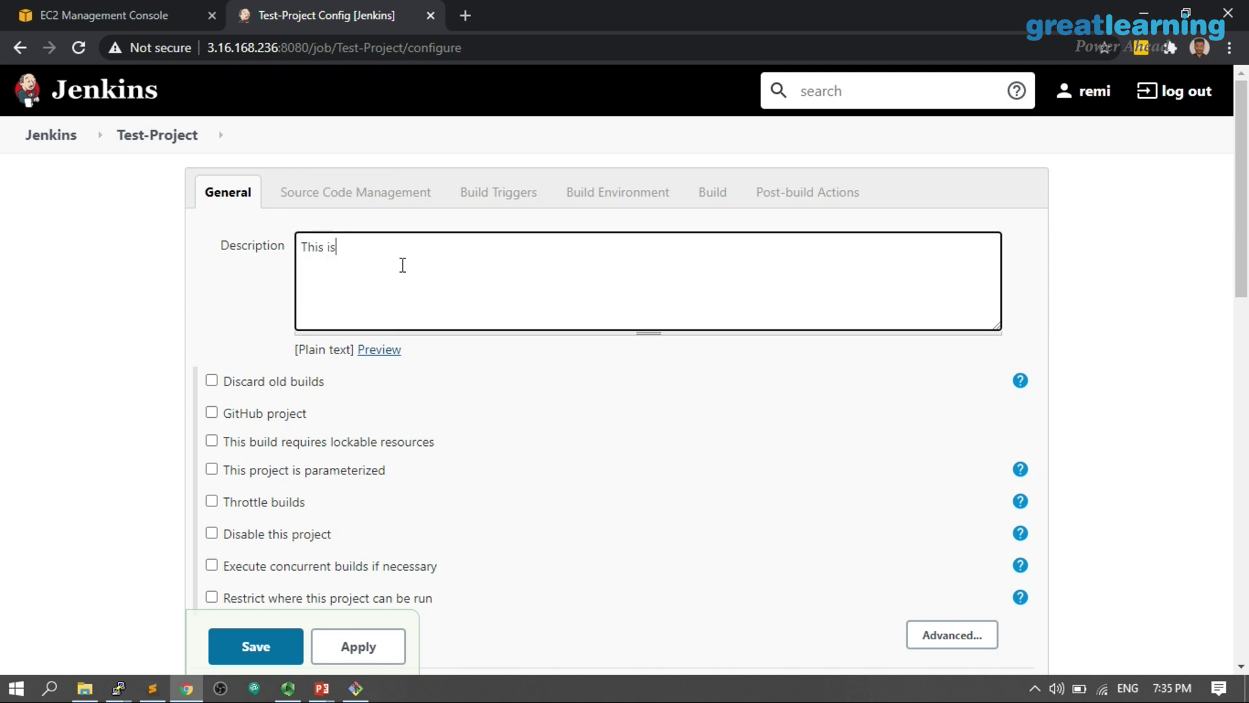
type(" a sample project build.")
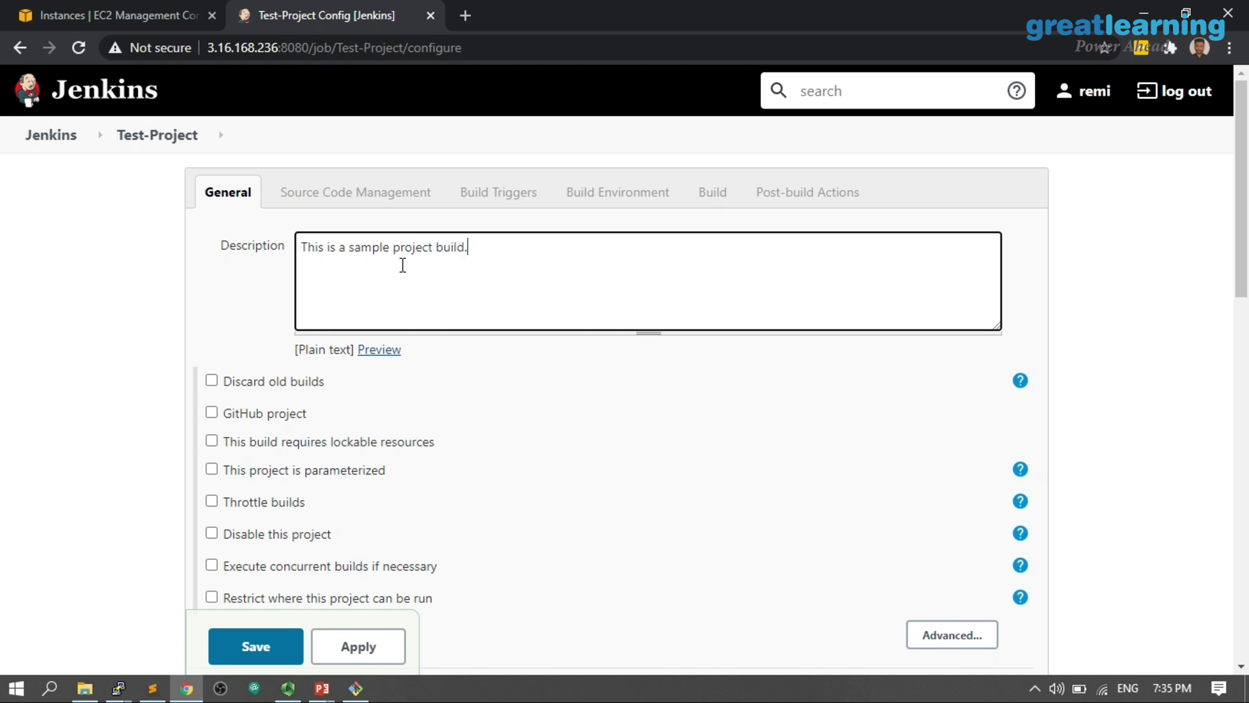
left_click(374, 351)
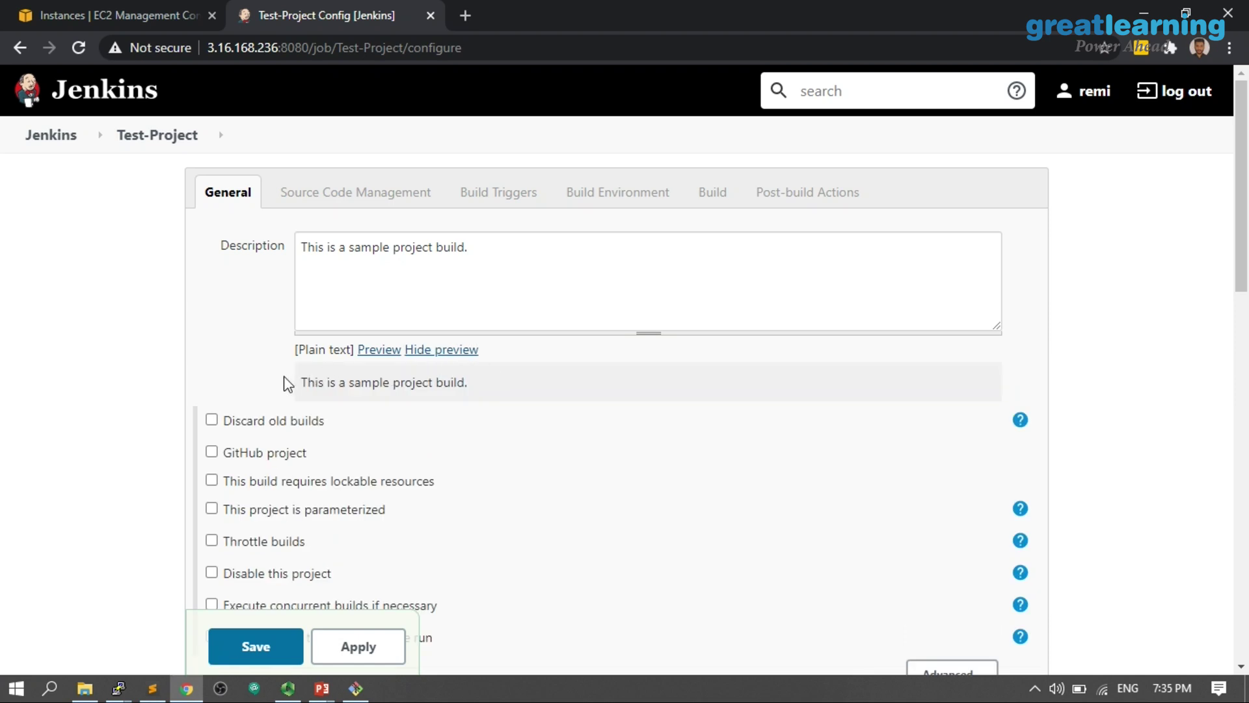
scroll(136, 382, "down", 1)
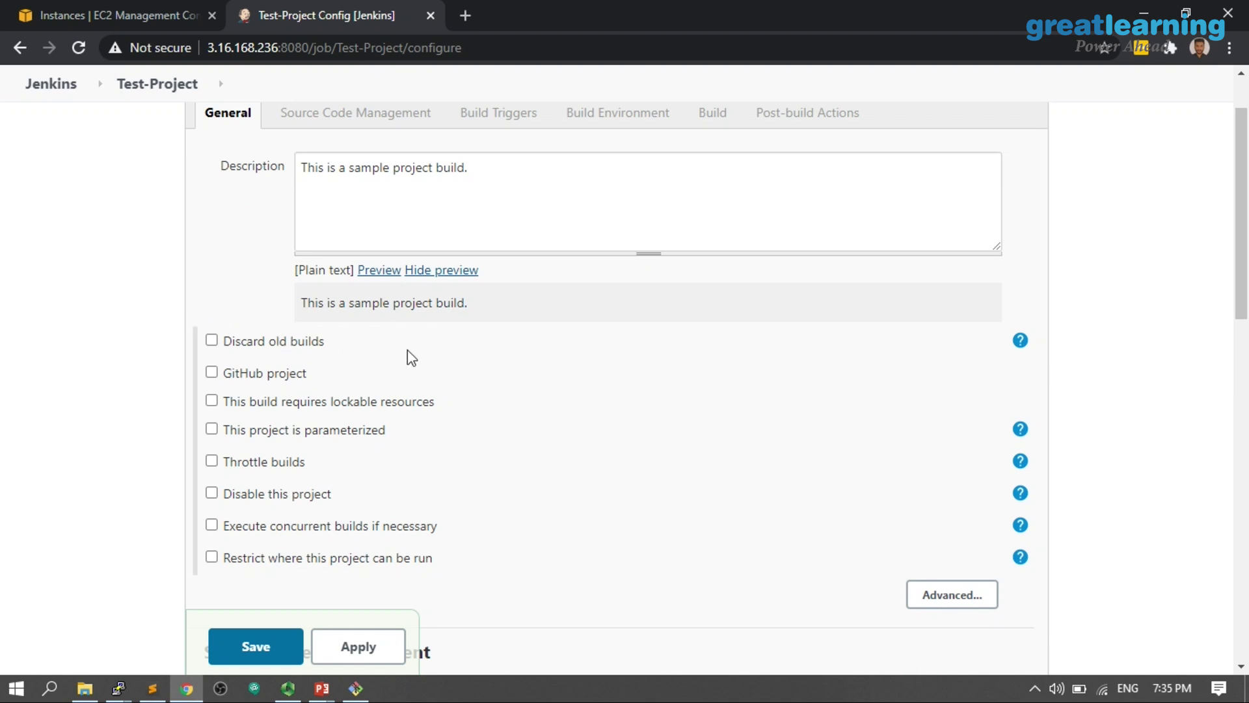
- Enable Discard old builds and enter 1 as the maximum builds to keep
left_click(212, 340)
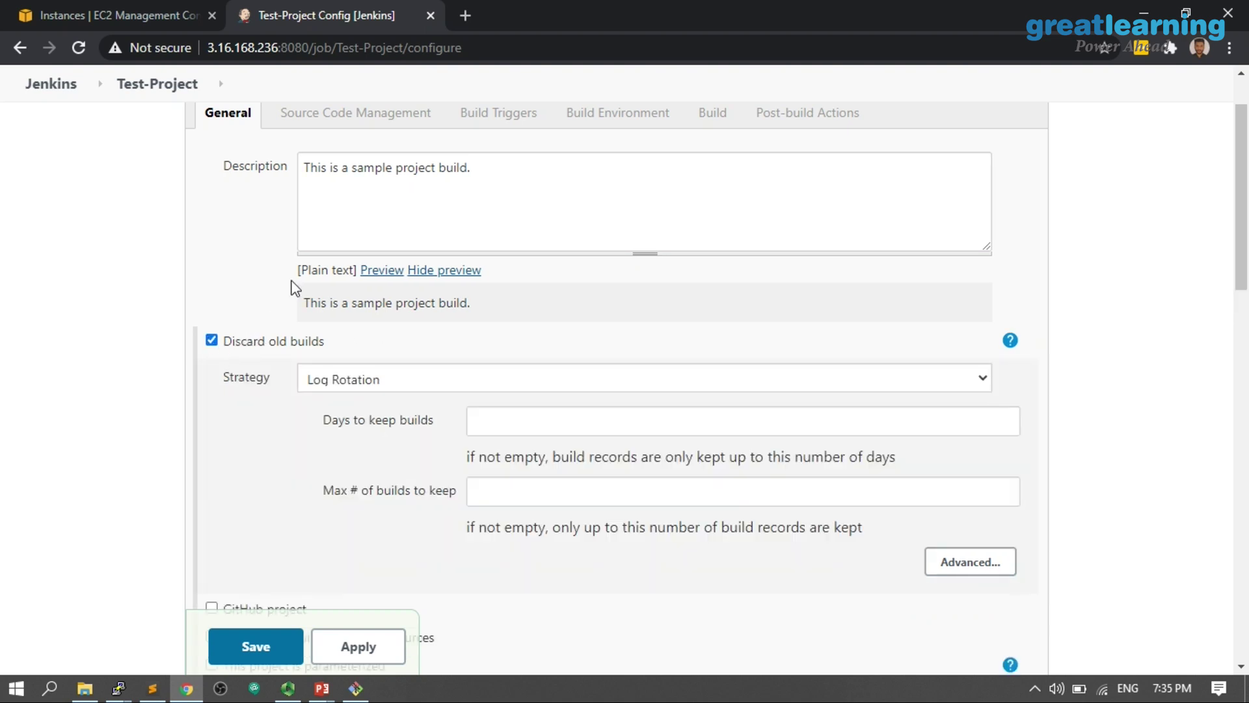
left_click_drag(306, 411, 464, 426)
left_click_drag(311, 491, 468, 496)
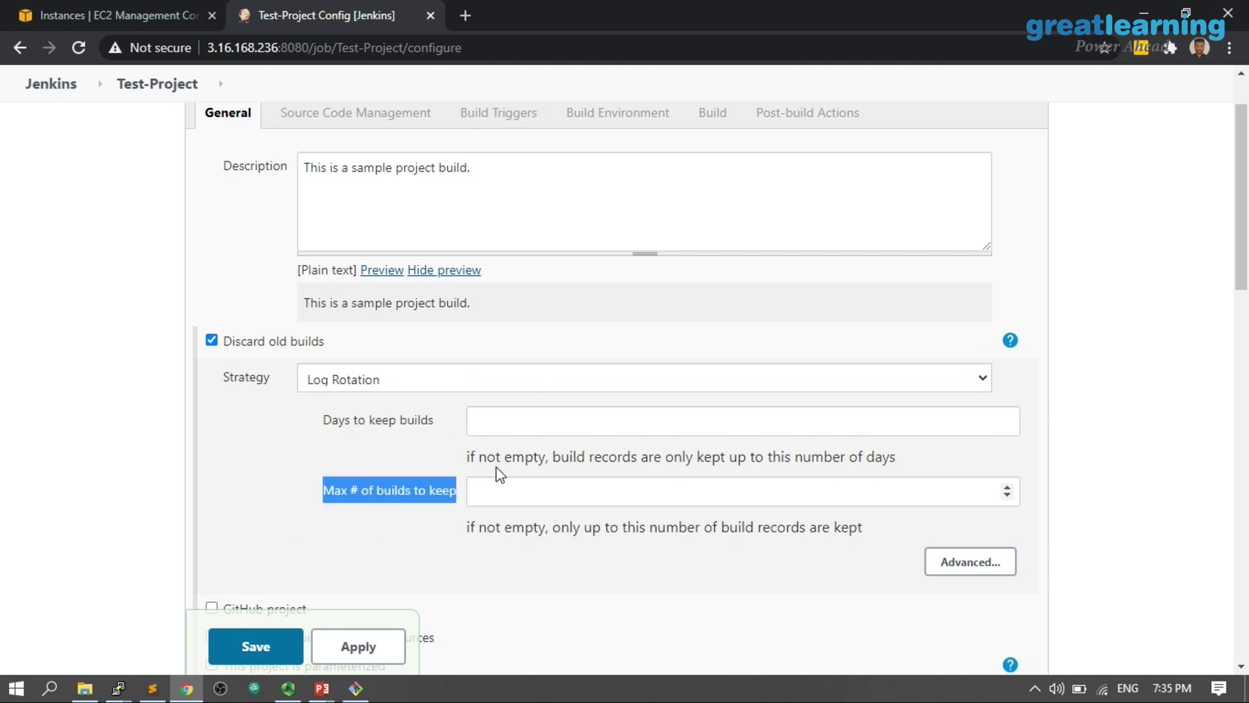
left_click(499, 417)
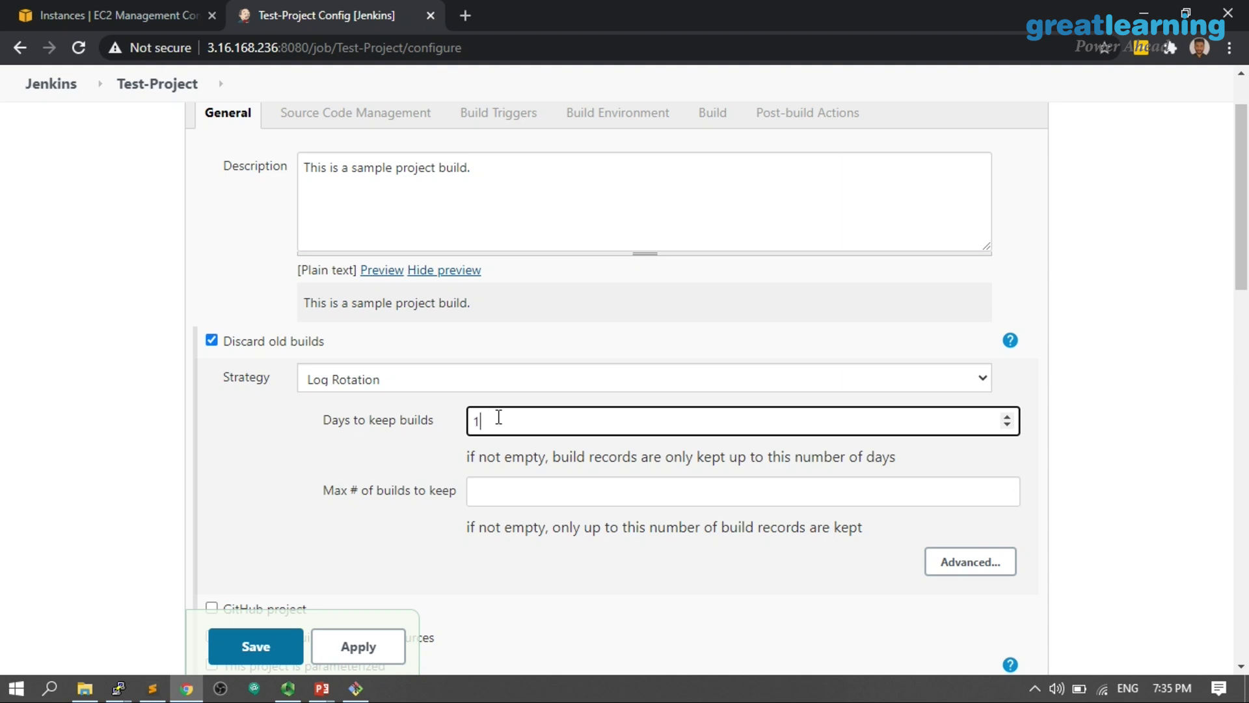
left_click(501, 517)
left_click(513, 502)
type("10")
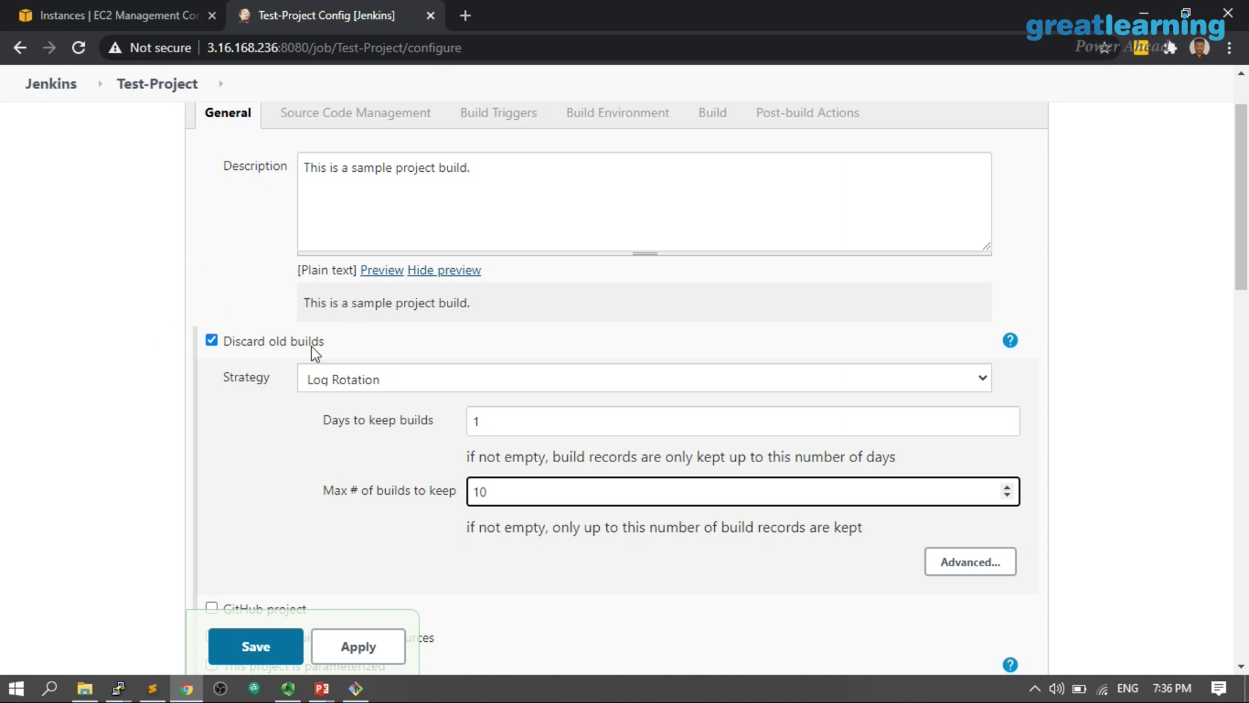
- Turn Discard old builds back off, tick GitHub project, and open a blank browser tab
left_click(212, 340)
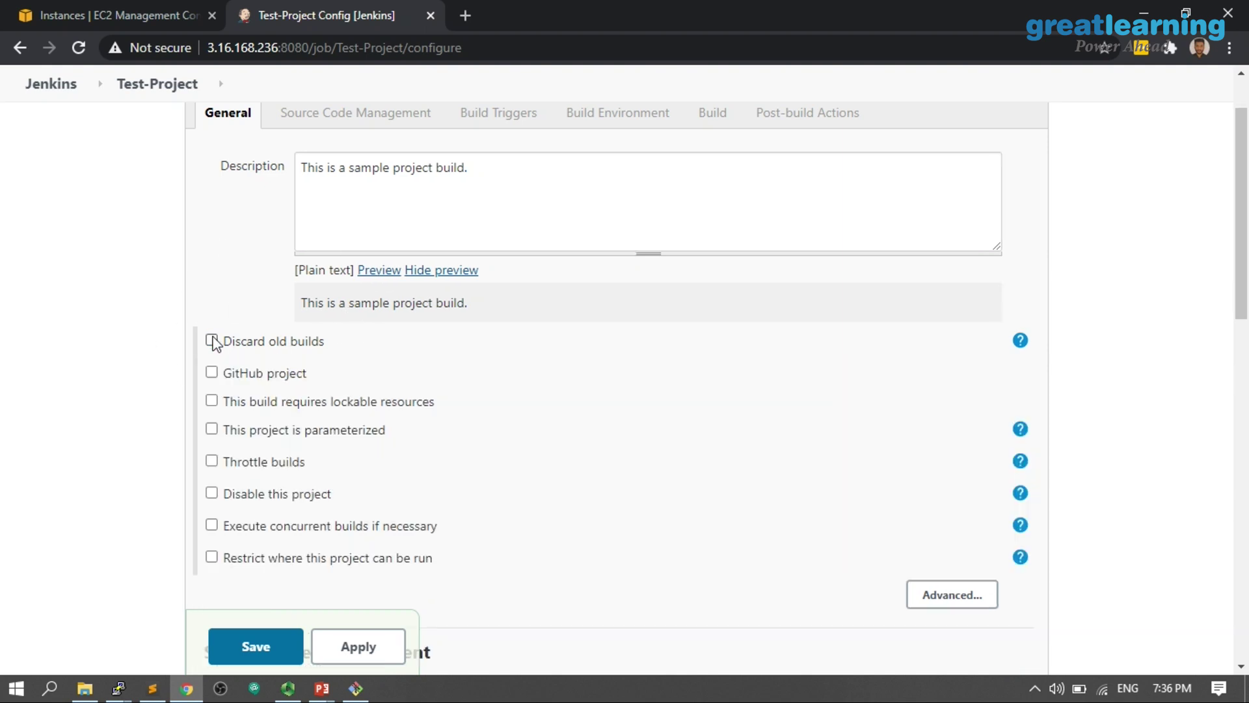
left_click(212, 373)
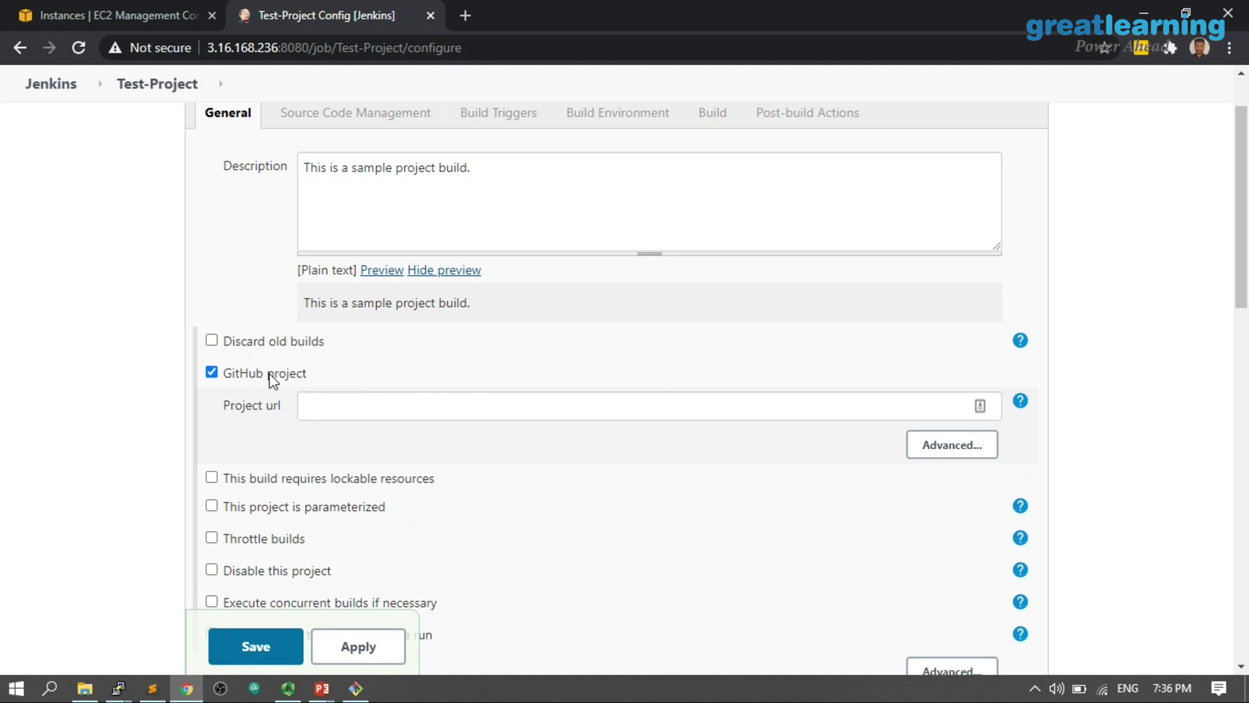
left_click(466, 15)
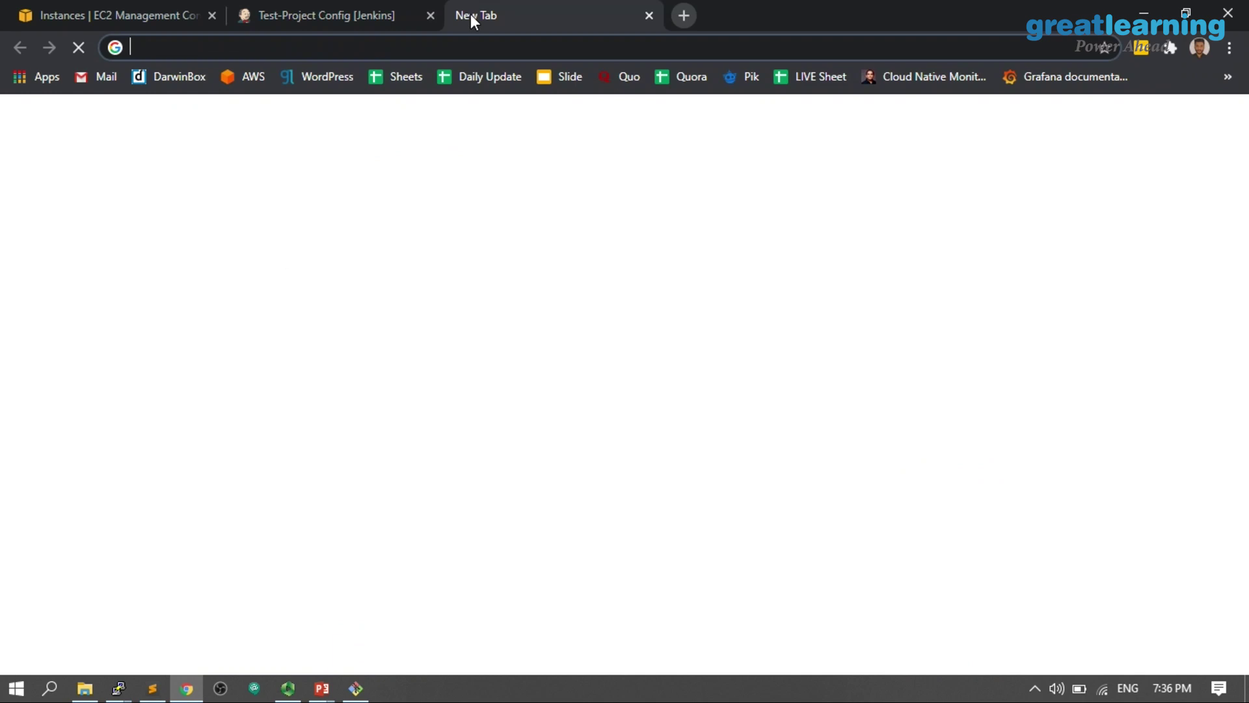
- Load github.com in the new tab, then go to the GitHub home page
type("git")
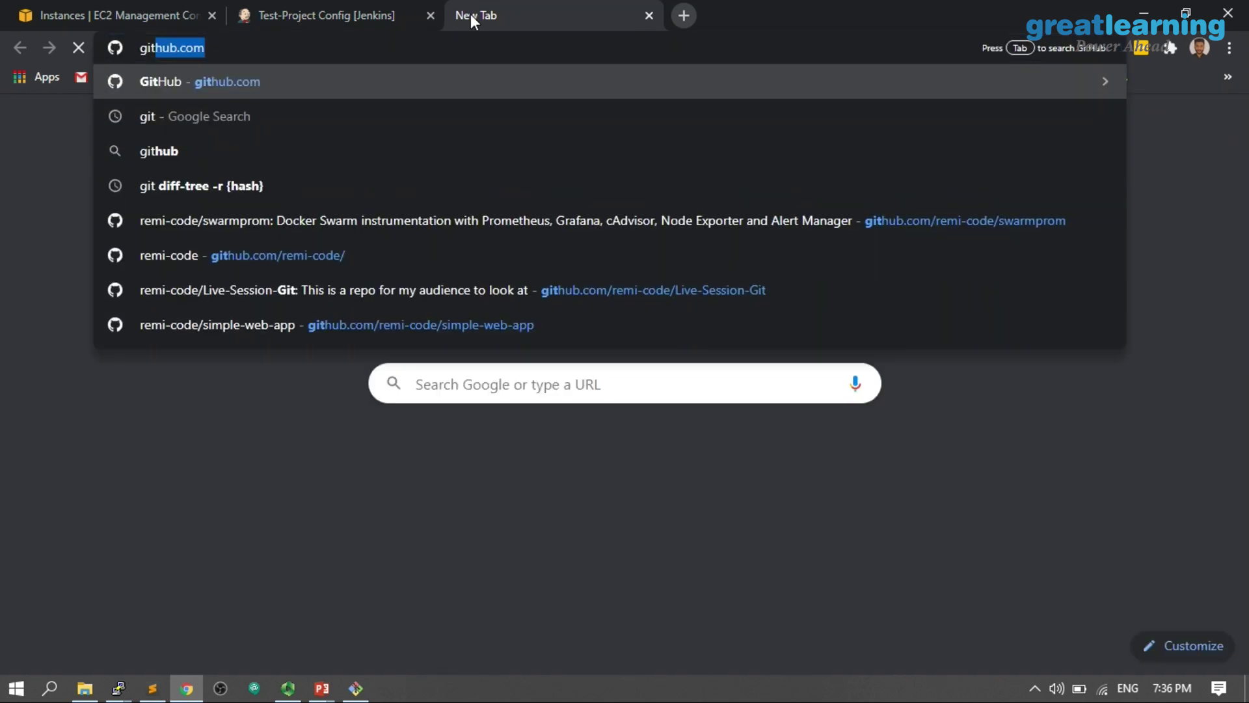
key("Right")
key("Return")
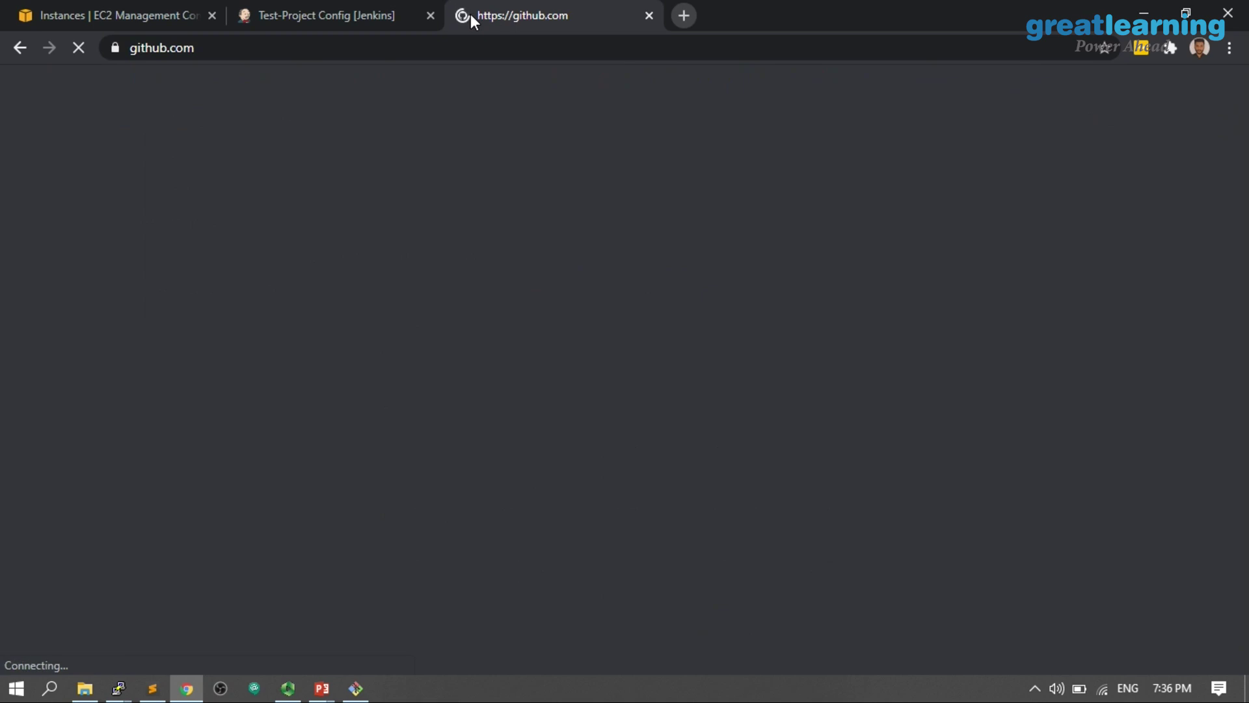
left_click(369, 10)
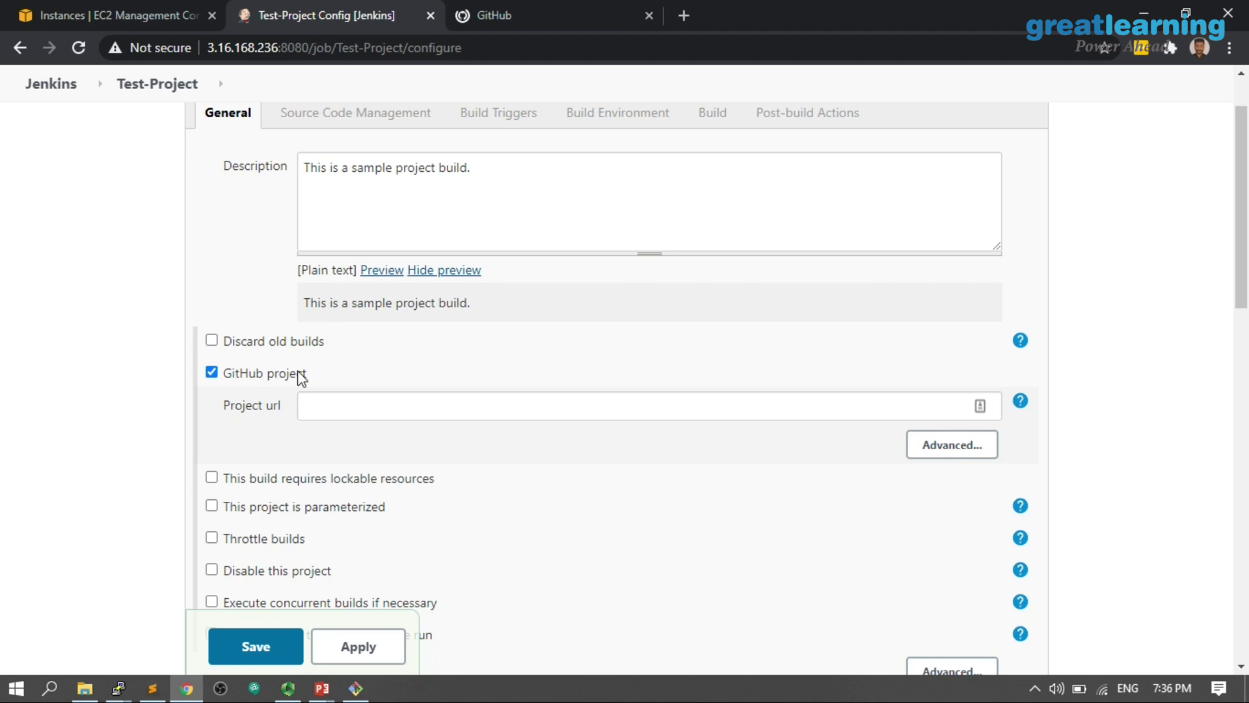
left_click(544, 1)
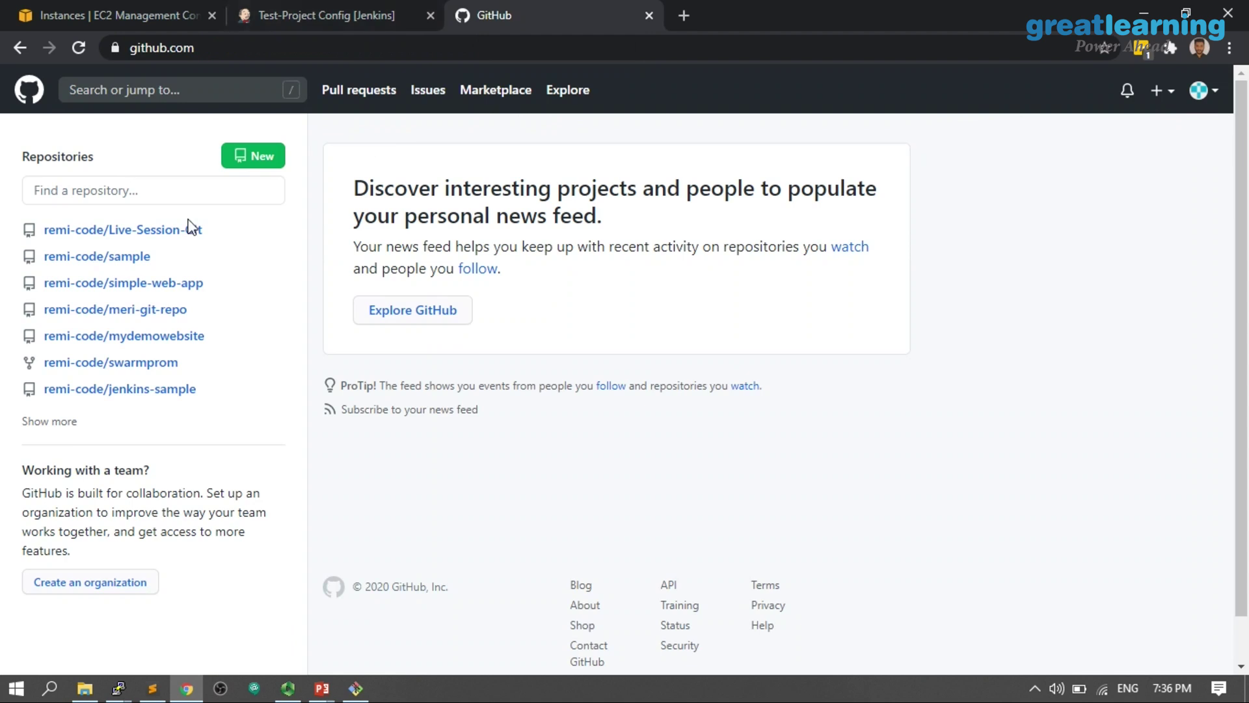
- Copy the simple-web-app repository's HTTPS clone URL and return to Jenkins' Project url field
left_click(179, 284)
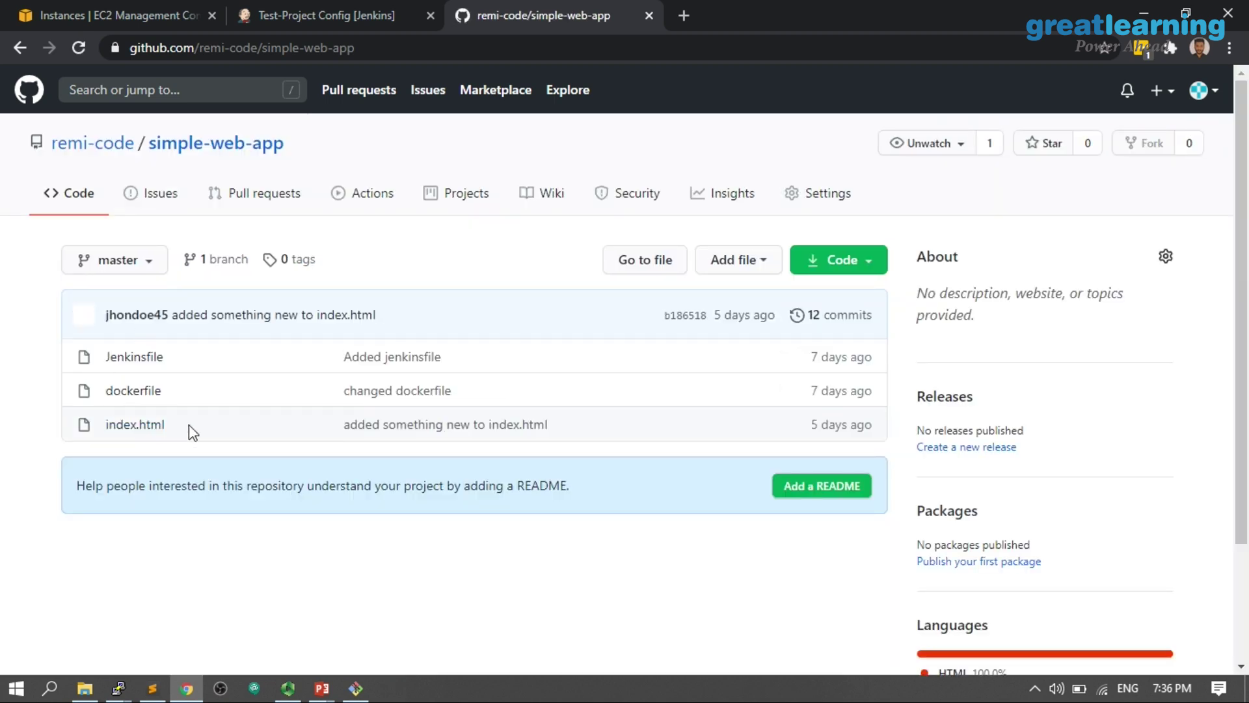
left_click(125, 426)
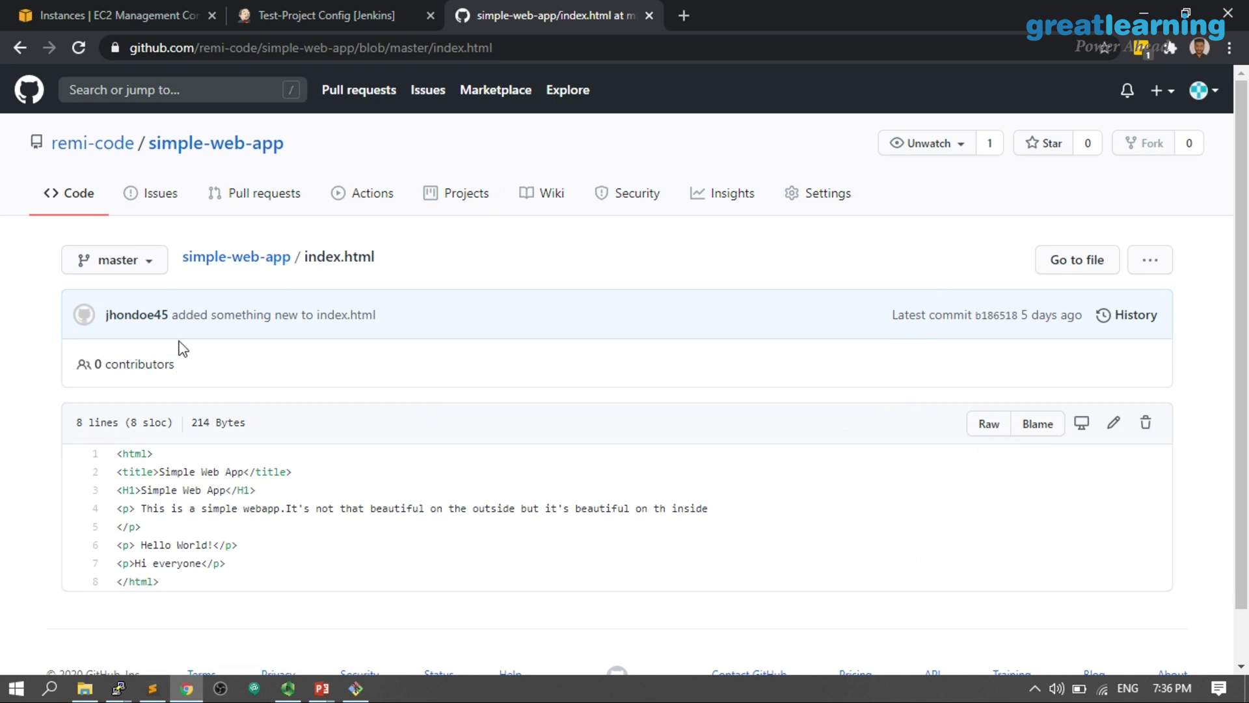
left_click(83, 210)
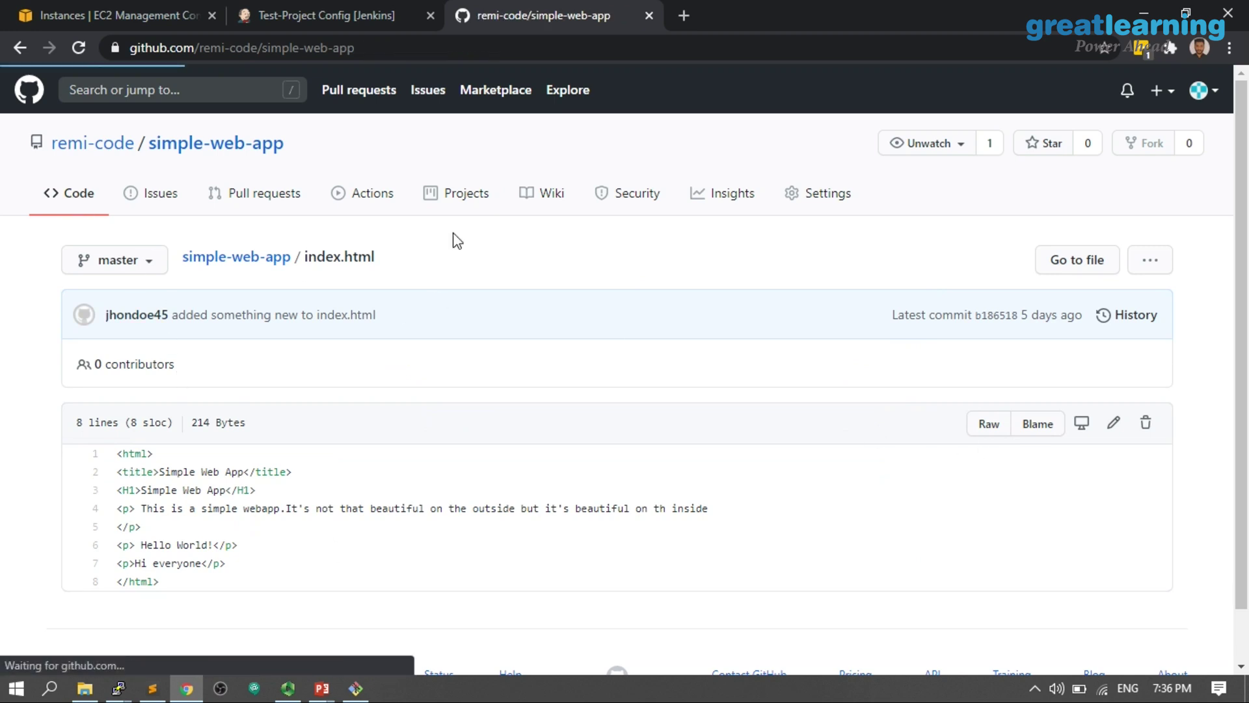
left_click(842, 260)
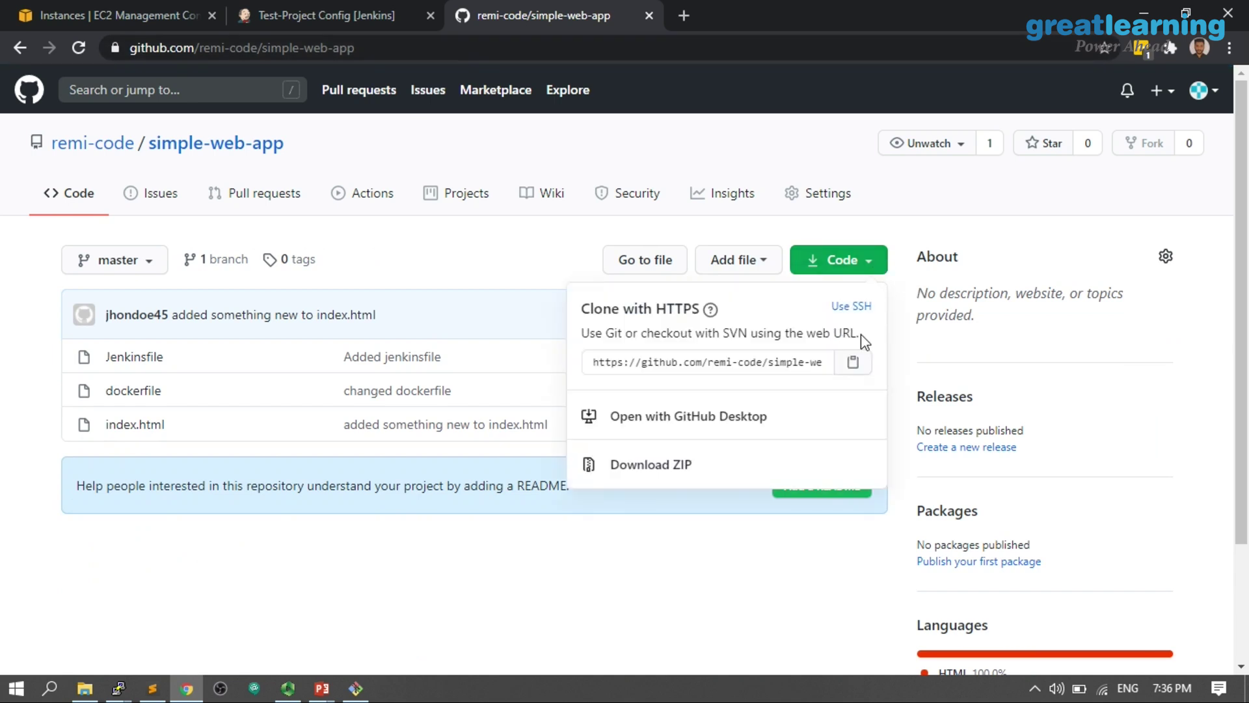
left_click(856, 366)
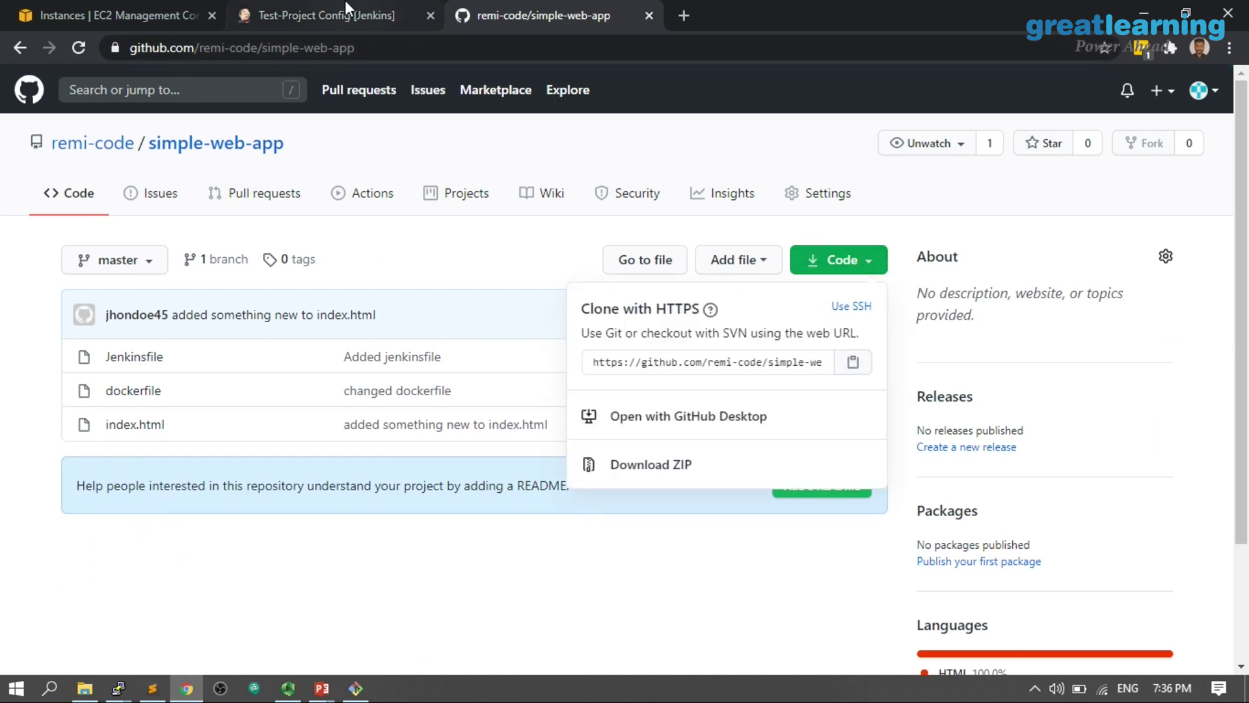
left_click(325, 15)
left_click(428, 398)
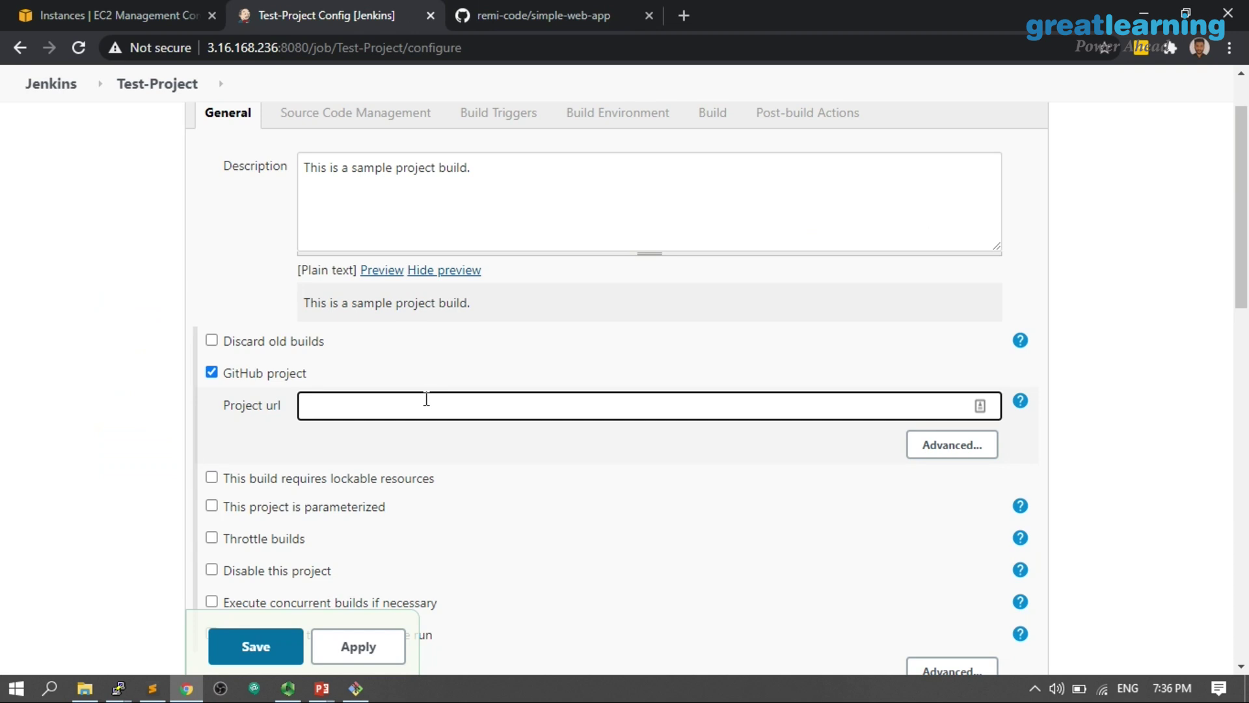
type("https://github.com/remi-code/simple-web-app.git")
left_click(72, 426)
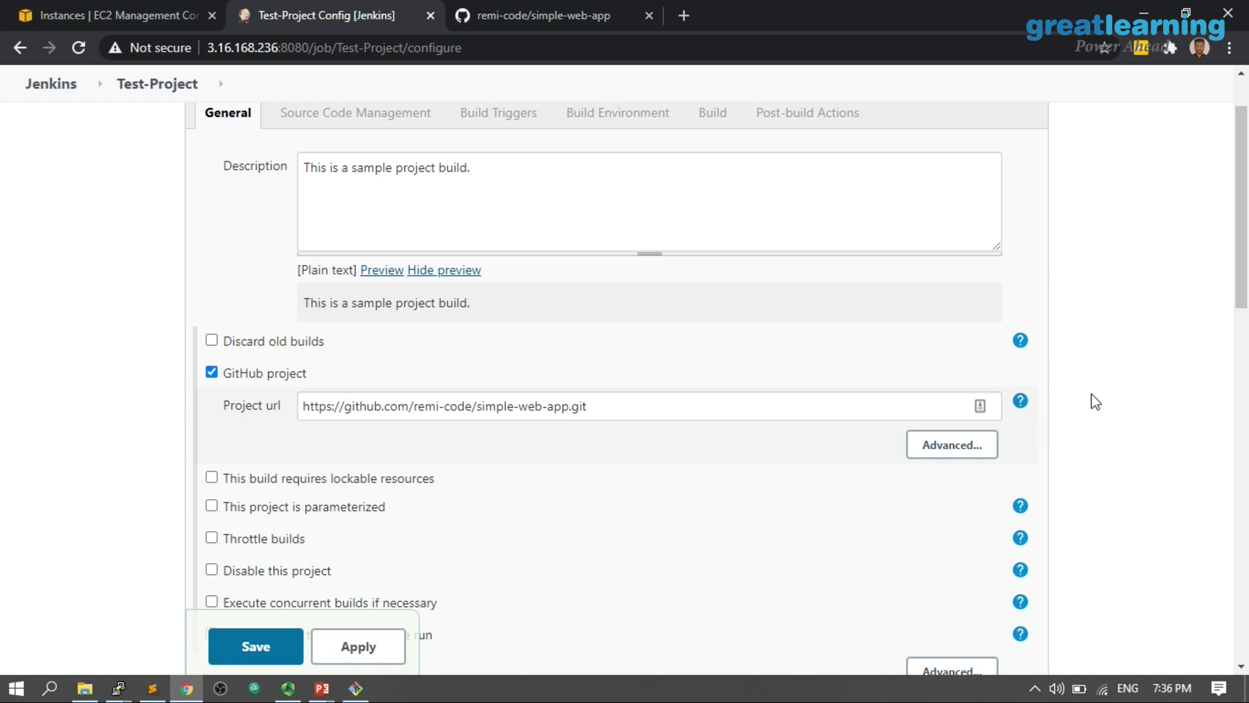
scroll(1092, 400, "down", 1)
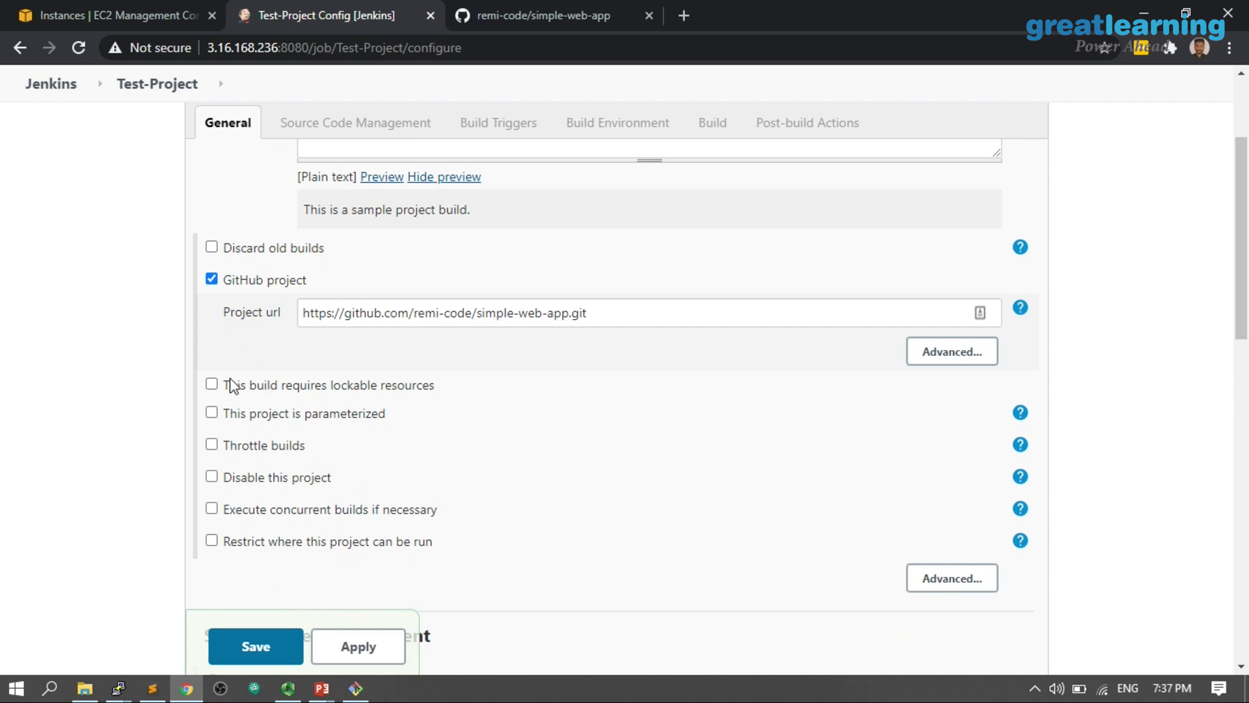
- Try the lockable resources, parameterized and throttle builds options, switching each back off
left_click(211, 384)
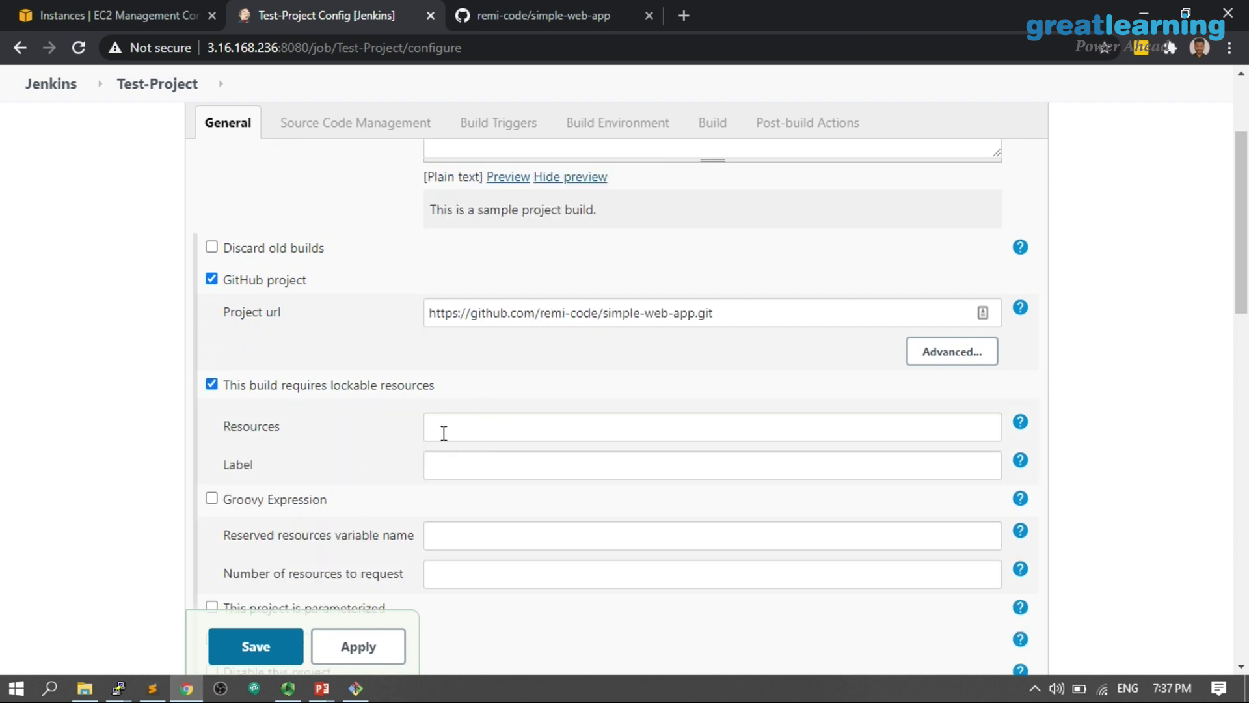
left_click(211, 384)
left_click(211, 413)
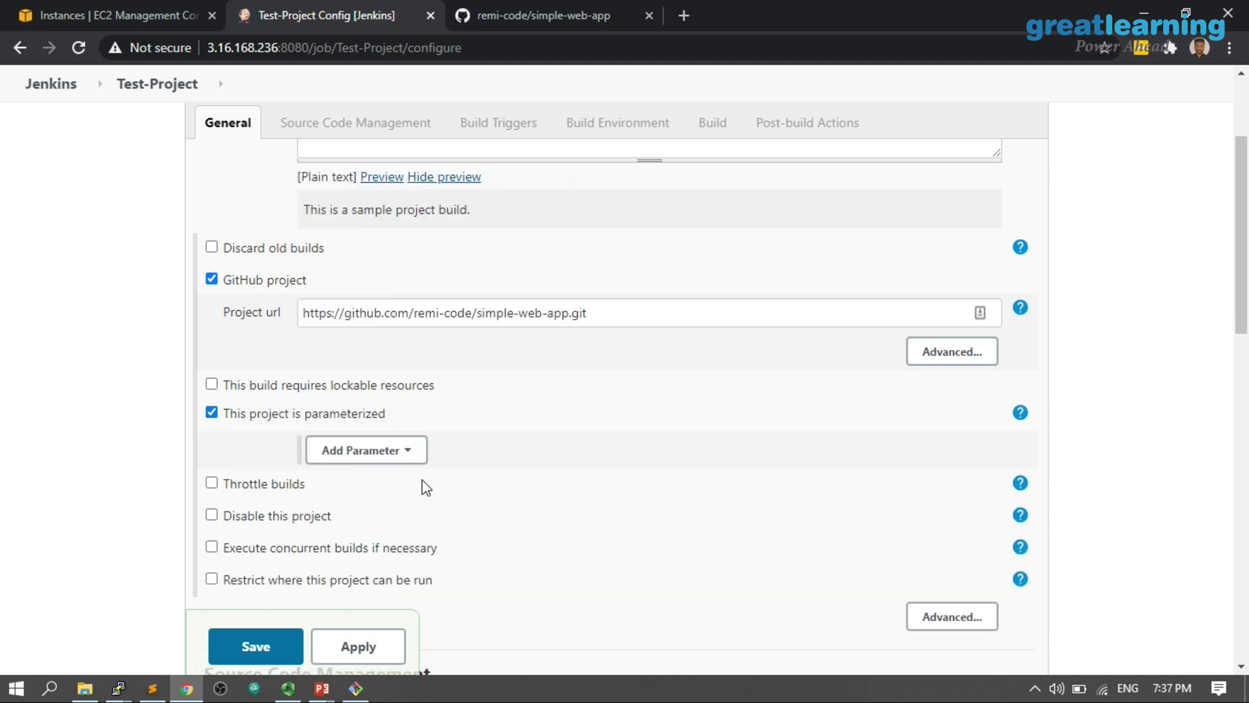
left_click(413, 455)
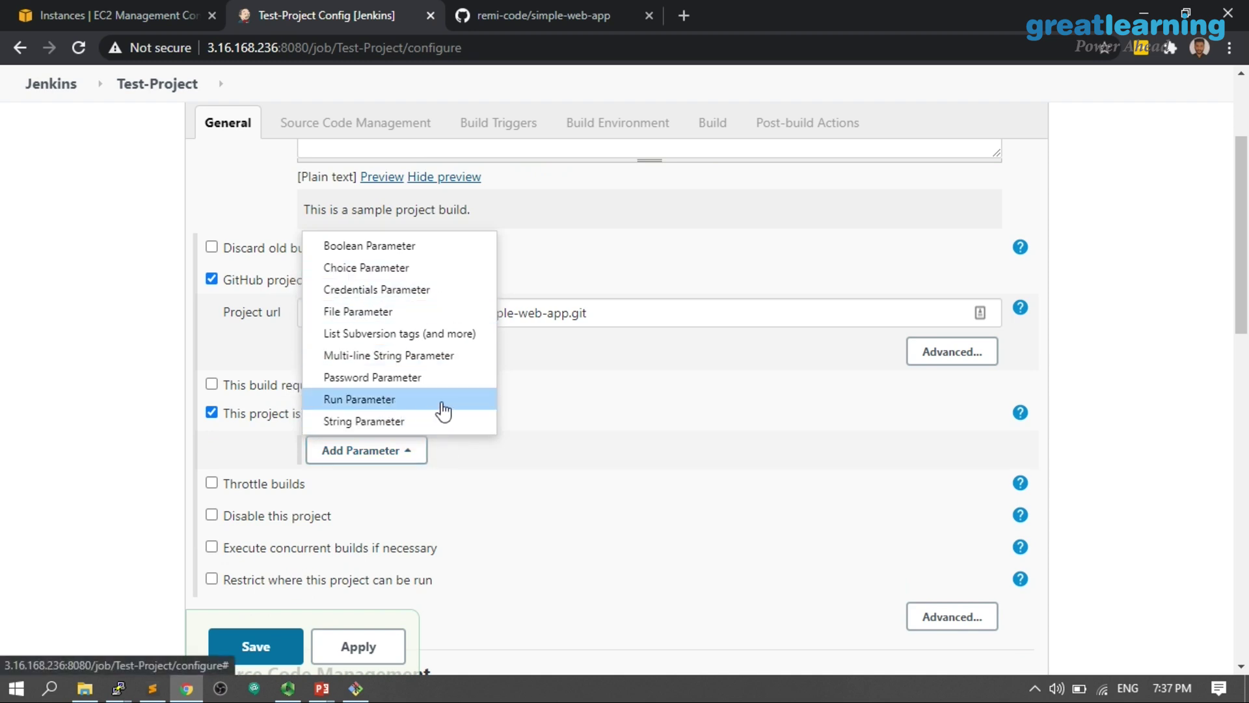
left_click(212, 413)
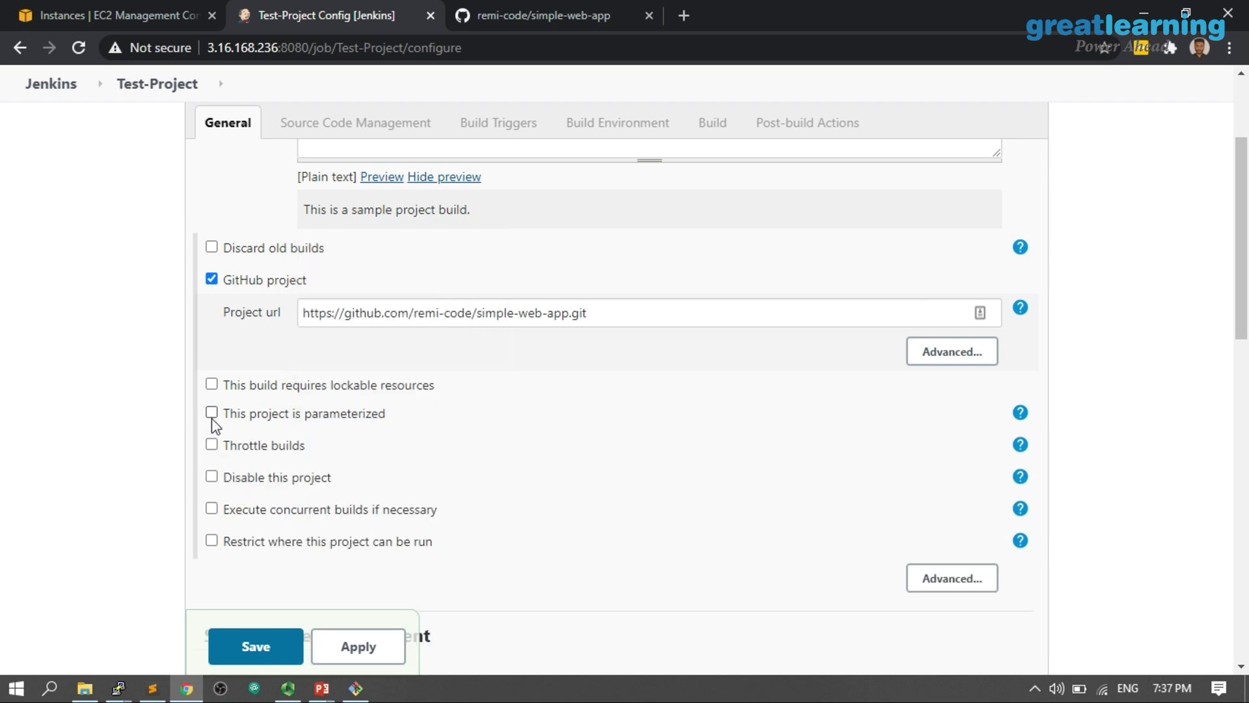
left_click_drag(223, 447, 316, 456)
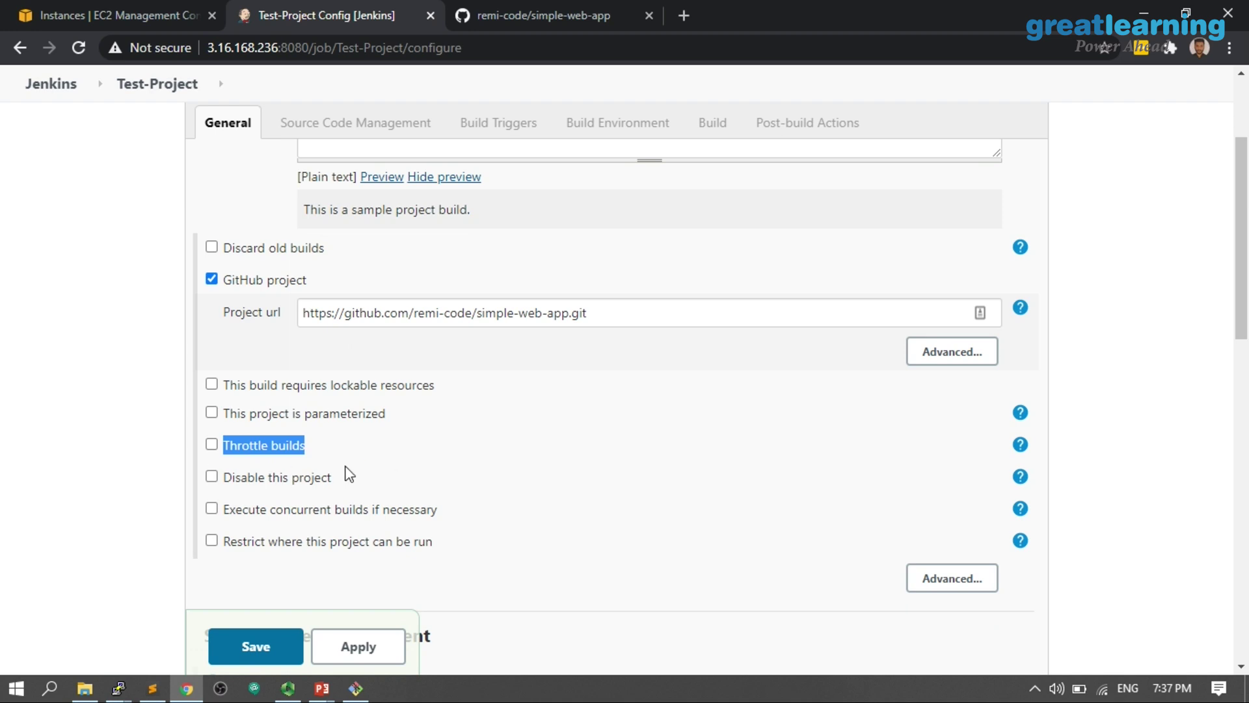
left_click(212, 445)
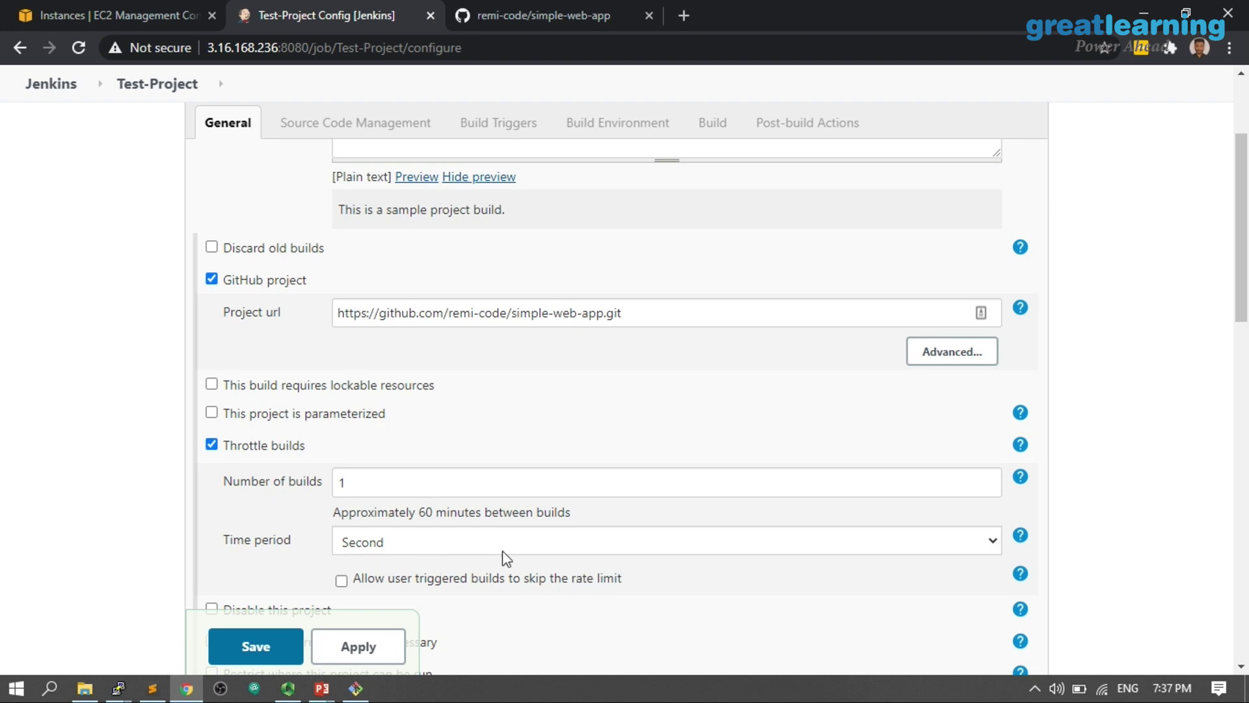
scroll(281, 532, "down", 1)
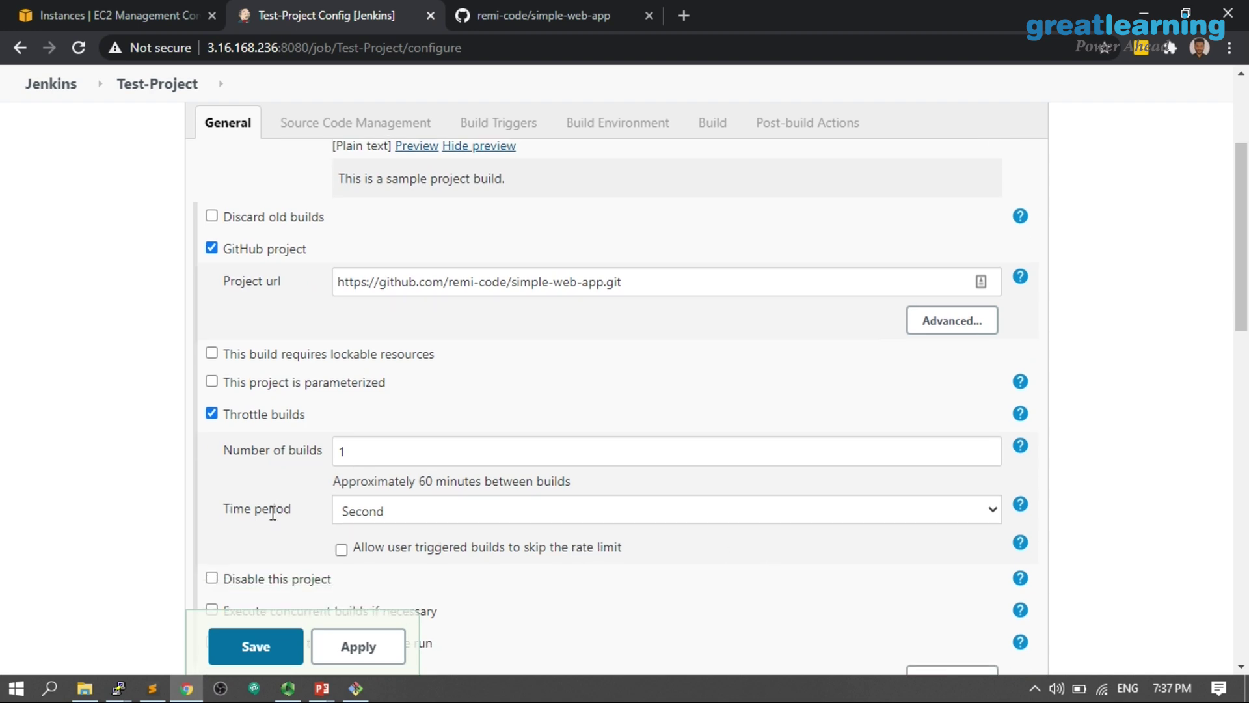
left_click(211, 414)
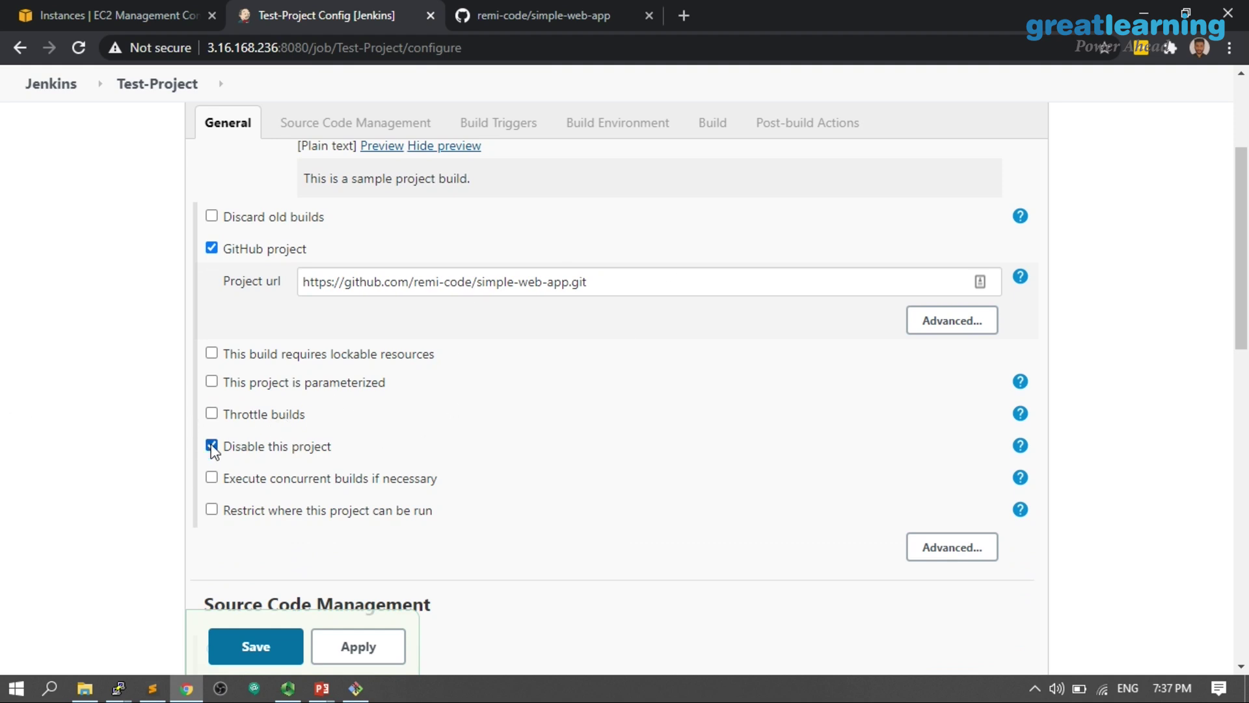
- Leave concurrent builds off and enable 'Restrict where this project can be run'
right_click(213, 450)
left_click(212, 447)
left_click(211, 478)
scroll(212, 484, "down", 1)
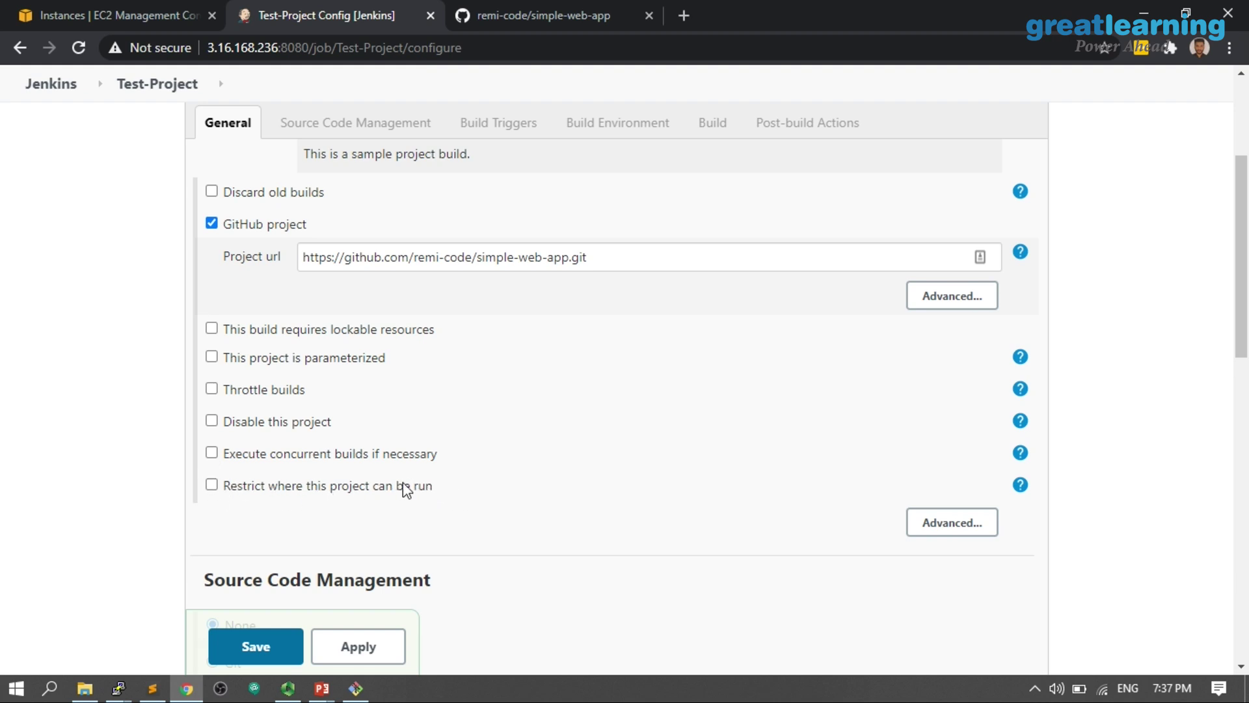
left_click(213, 485)
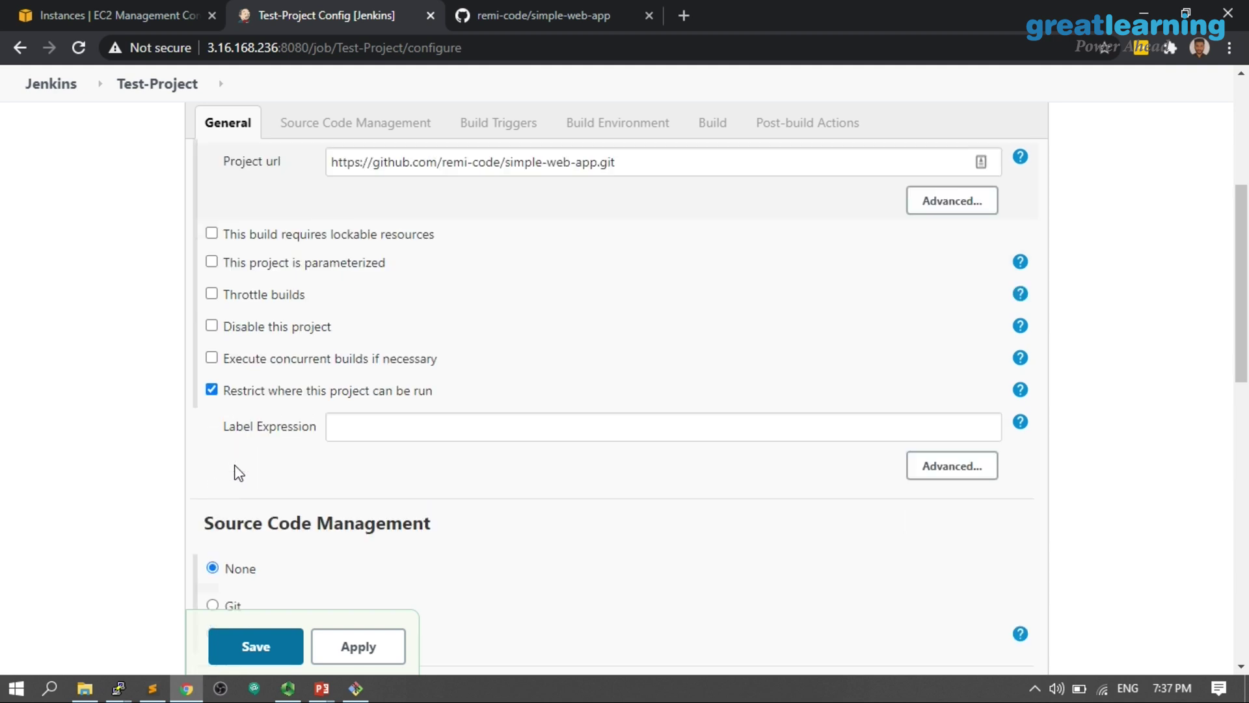
- Set the Label Expression to Agent1, confirmed as serviced by 1 node
left_click(383, 428)
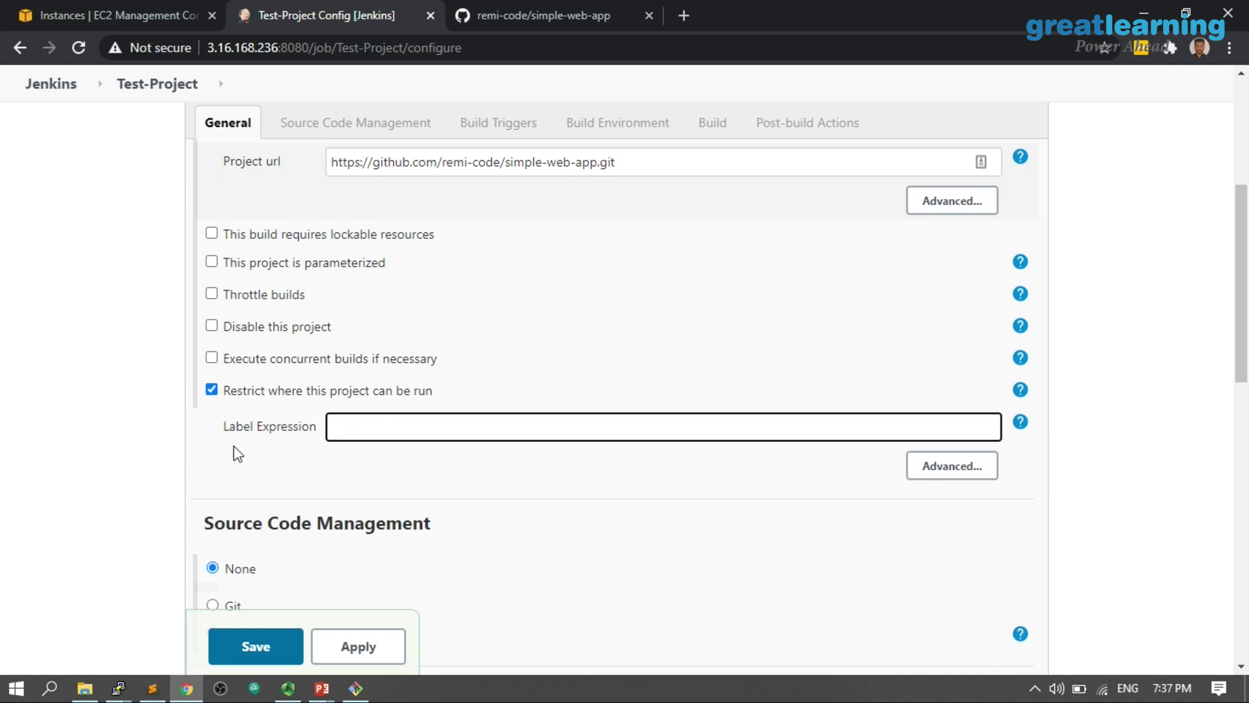
mouse_move(240, 432)
left_mouse_down()
mouse_move(270, 434)
mouse_move(222, 426)
mouse_move(263, 430)
left_mouse_up()
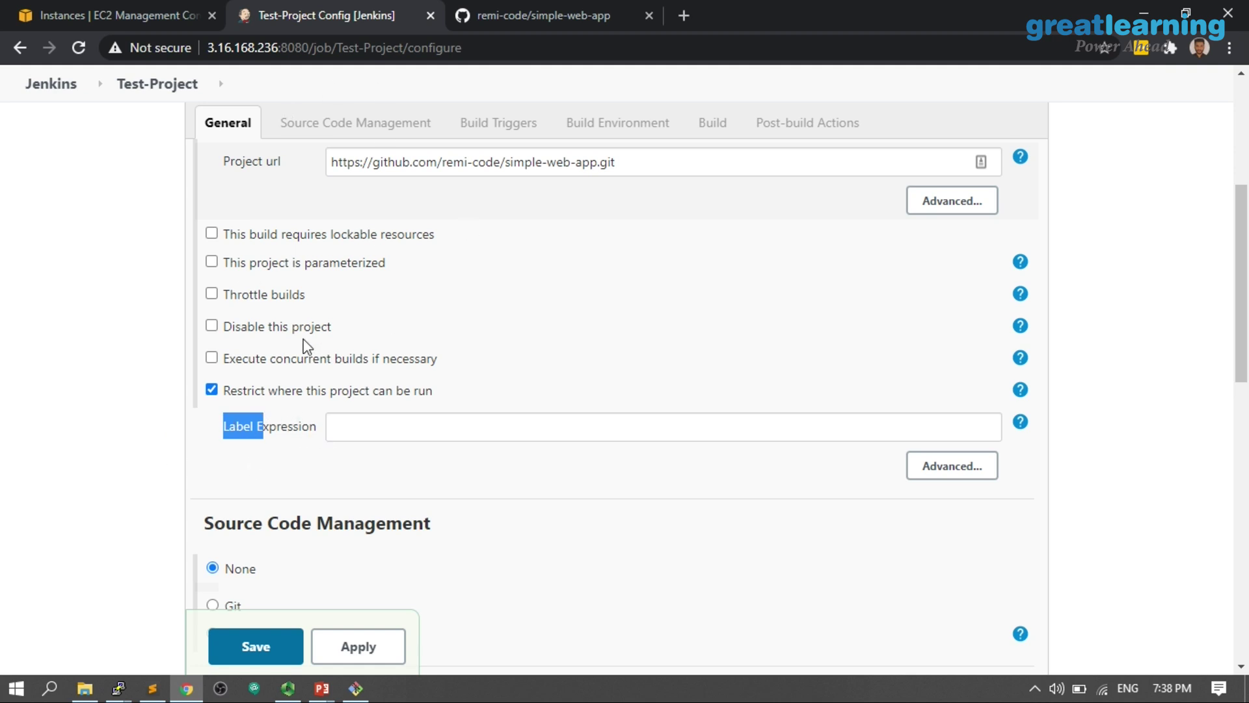
left_click(341, 426)
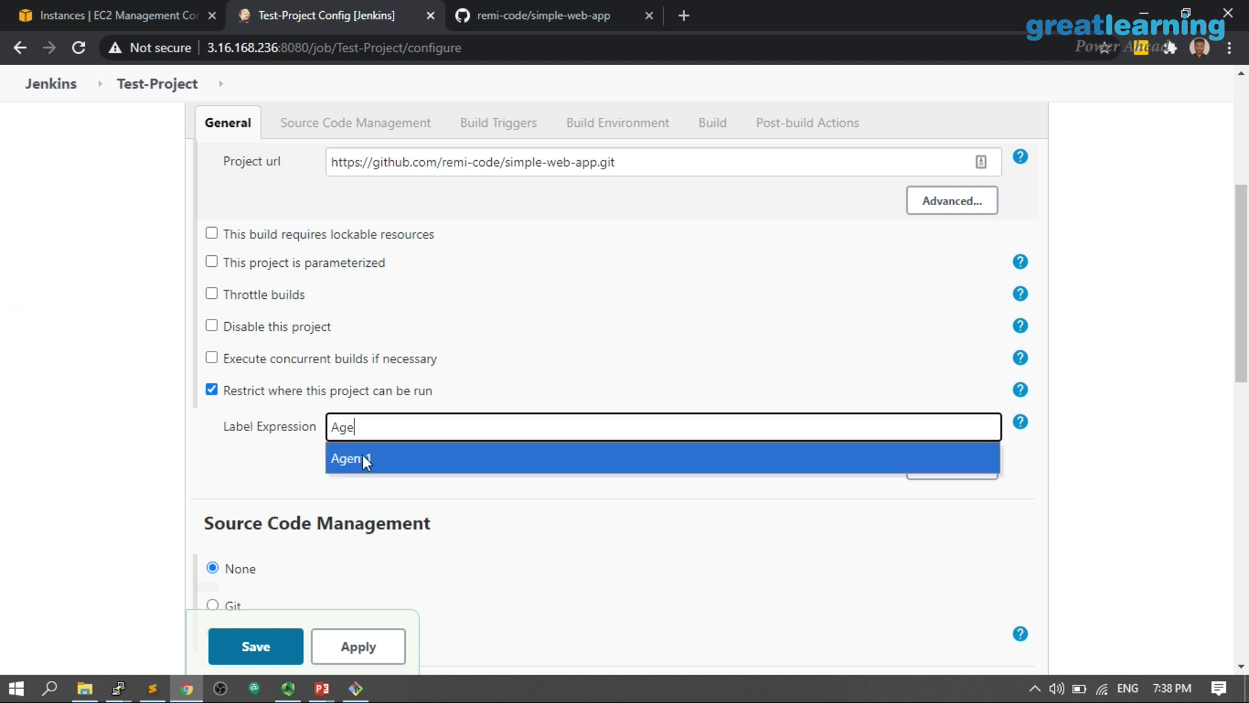
left_click(365, 458)
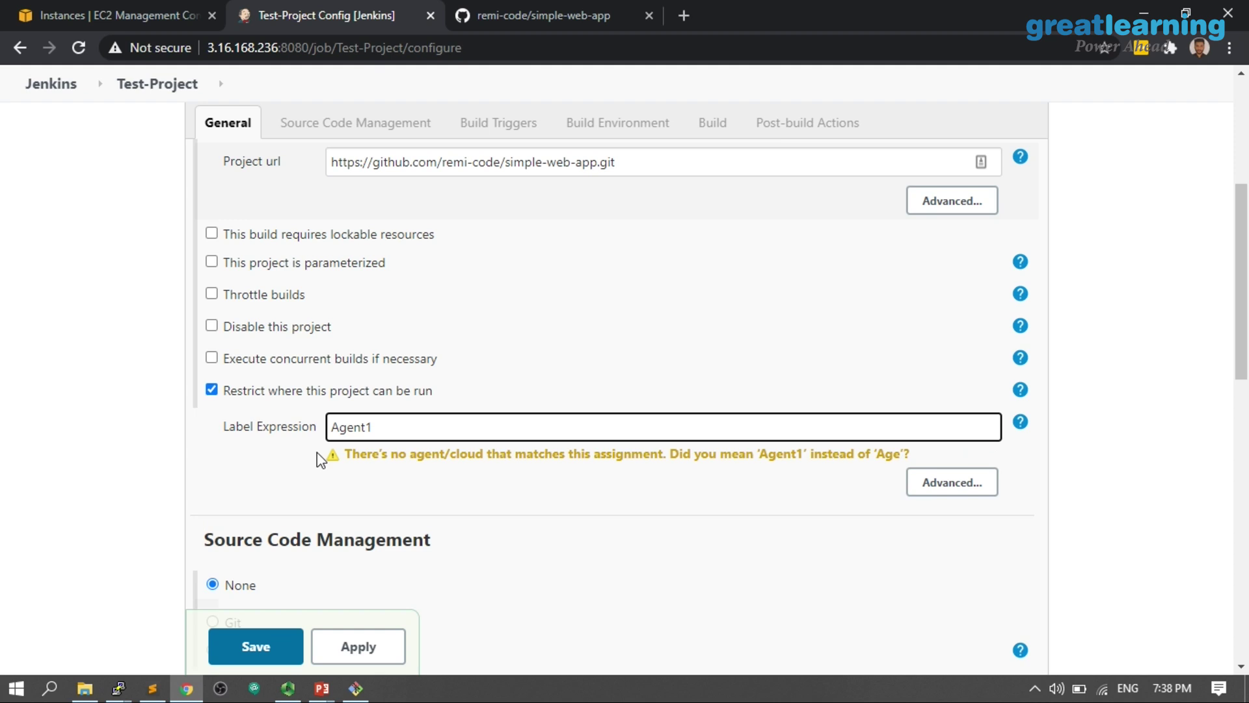
left_click(254, 481)
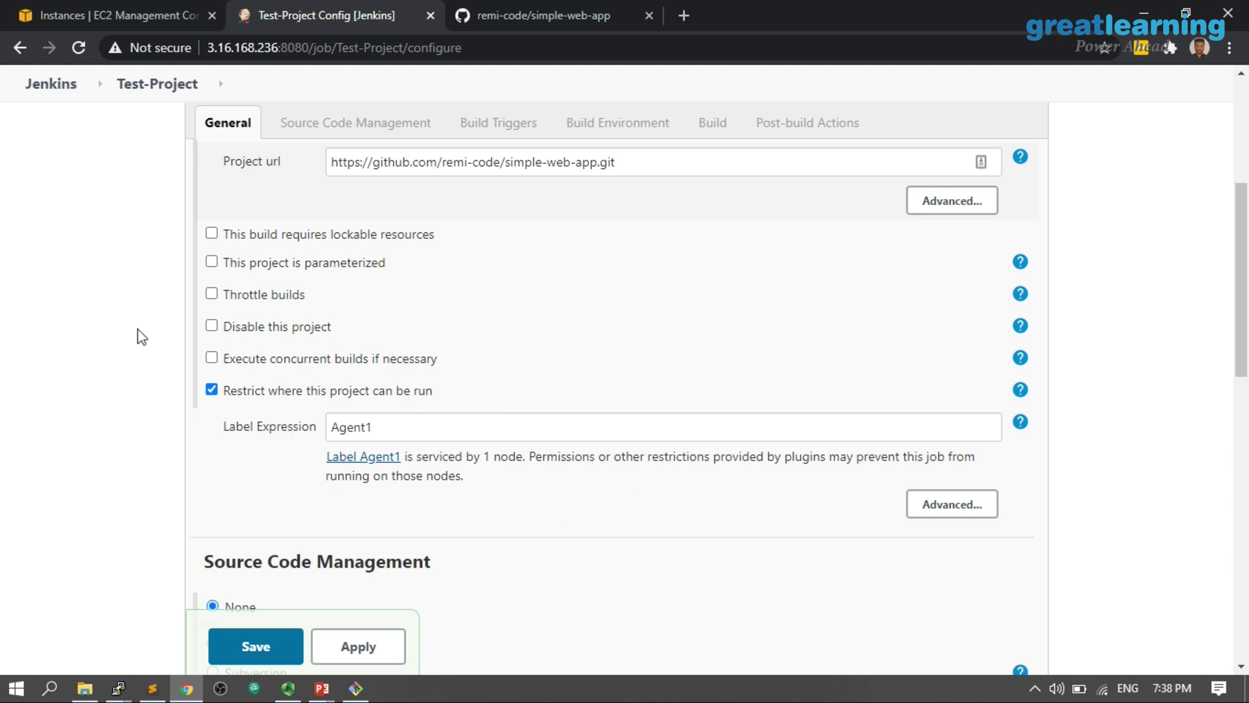
scroll(108, 398, "down", 3)
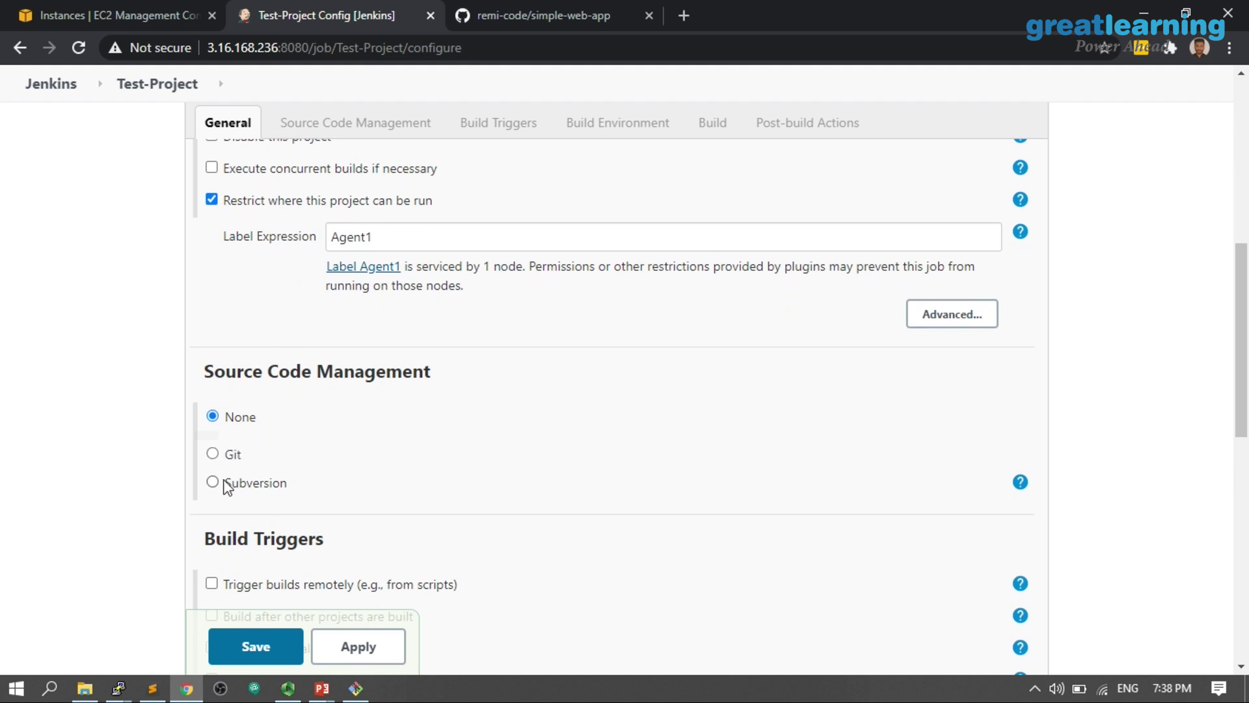
- Select Git source control and paste the simple-web-app repository URL
left_click(213, 453)
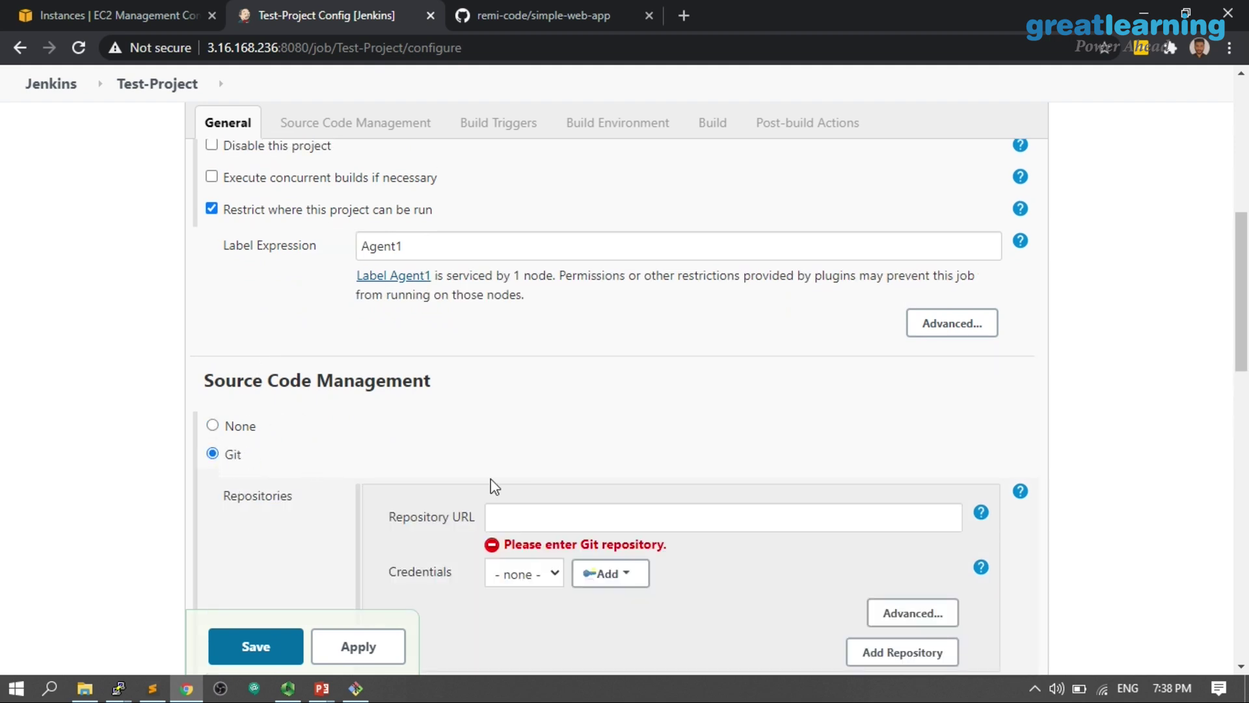
left_click(532, 516)
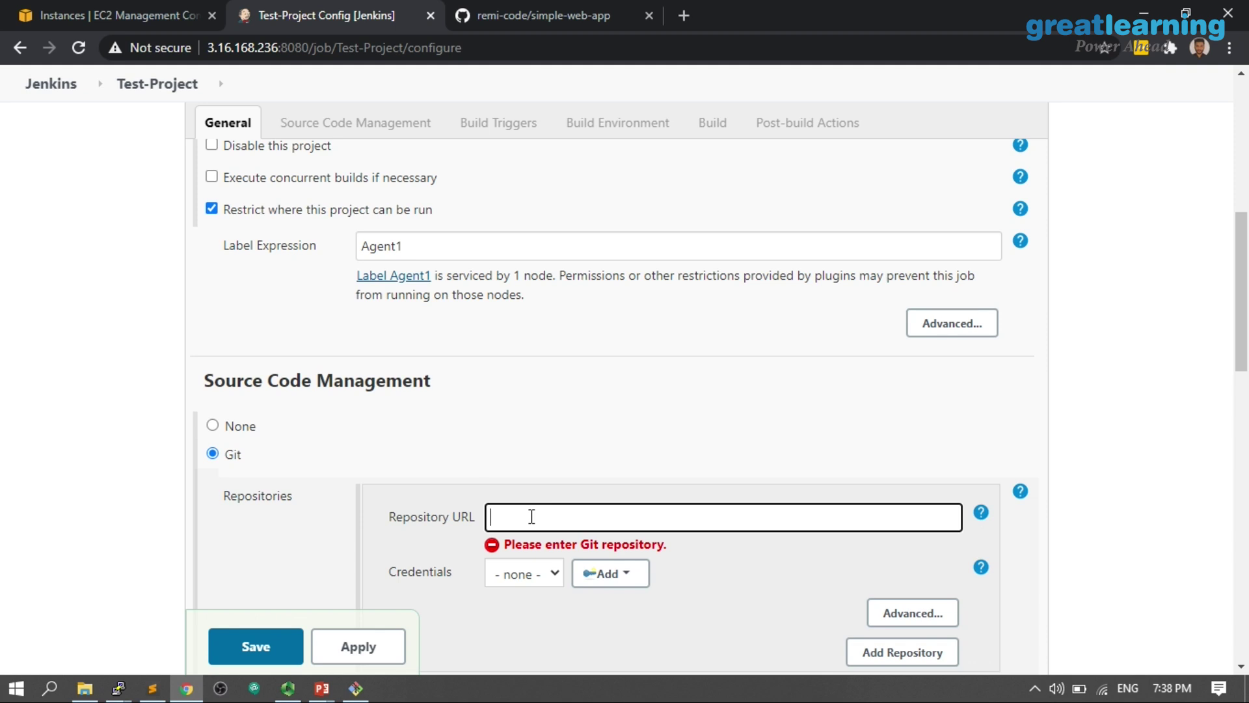
type("https://github.com/remi-code/simple-web-app.git")
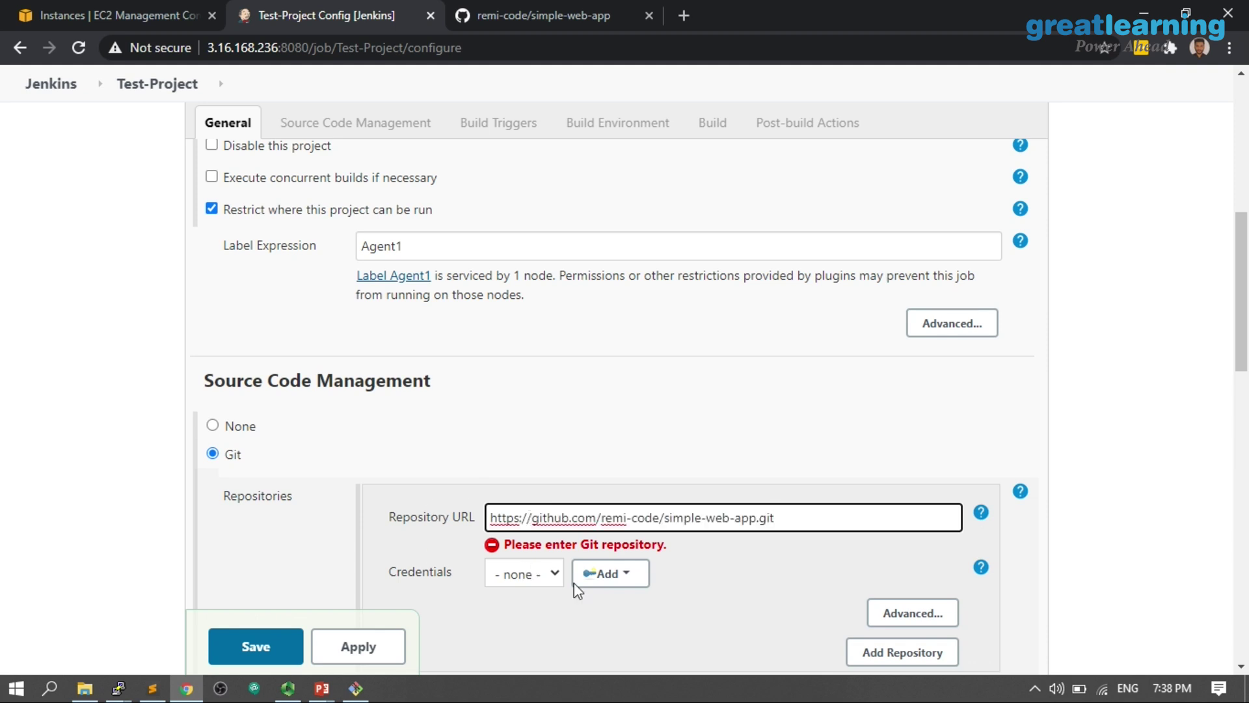
left_click(540, 3)
left_click(358, 614)
left_click(302, 13)
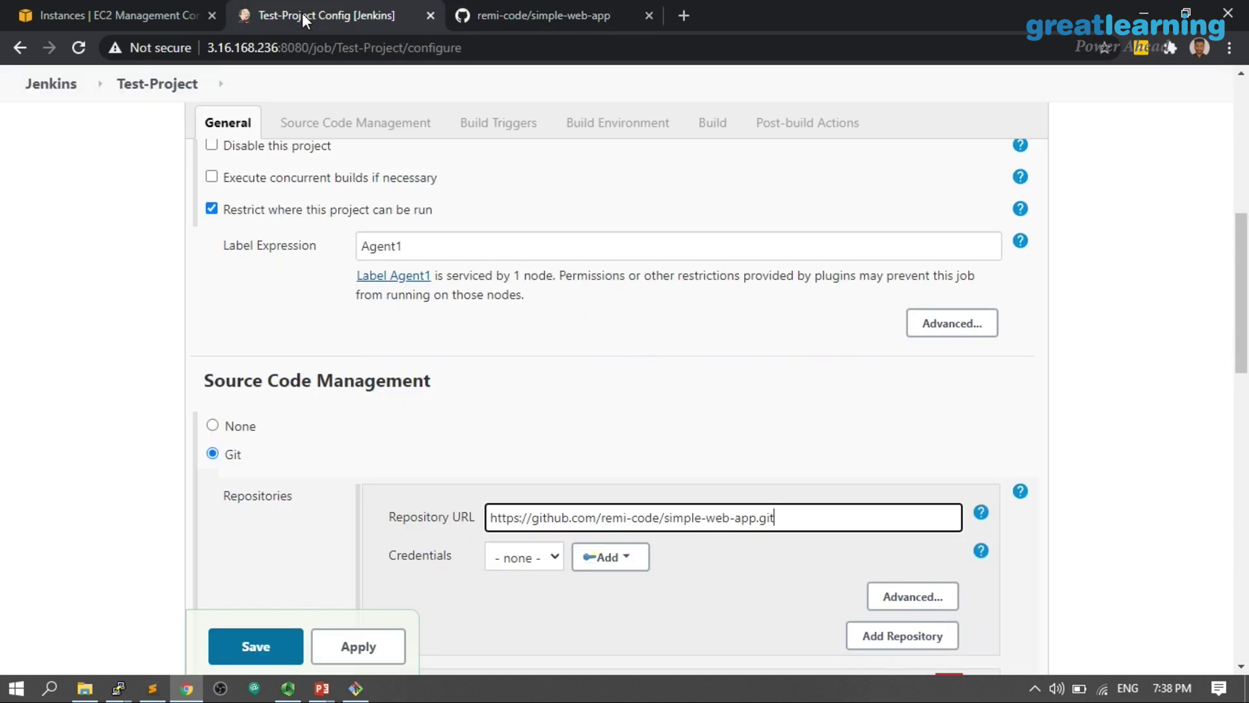
scroll(530, 454, "down", 3)
- Open and cancel the Add Credentials form, leaving no credentials and branch */master
left_click(554, 372)
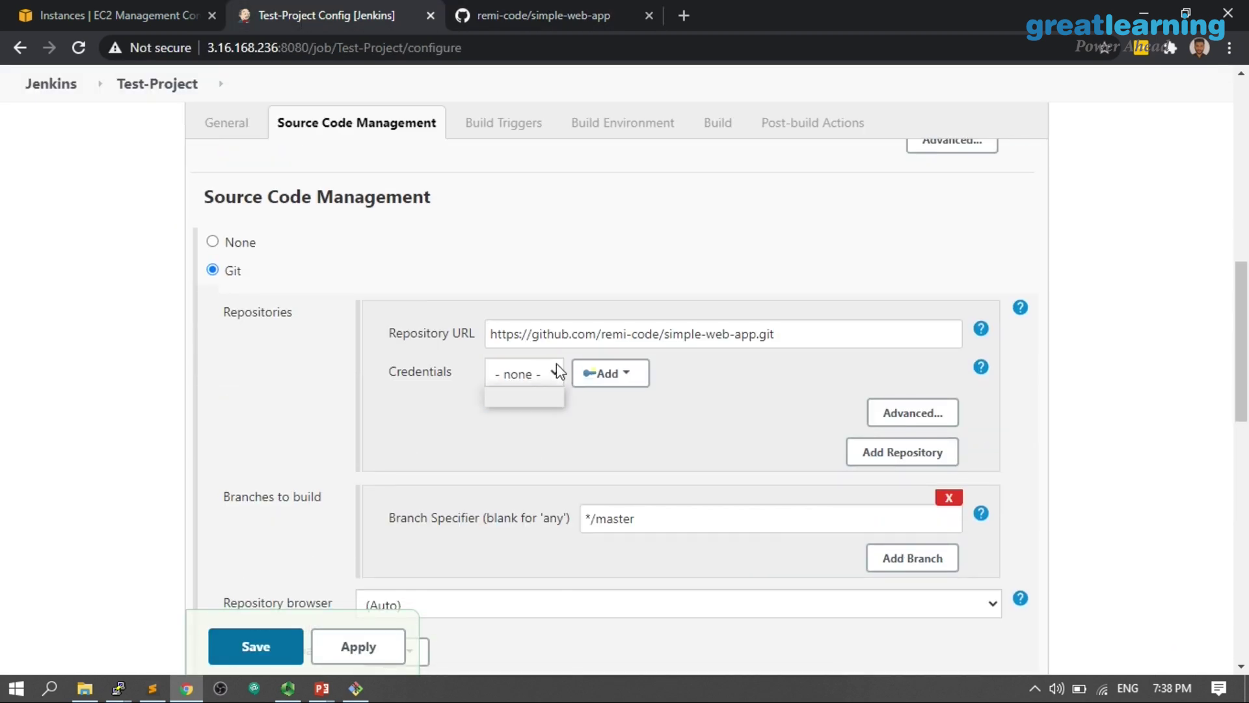
left_click(658, 452)
left_click(634, 383)
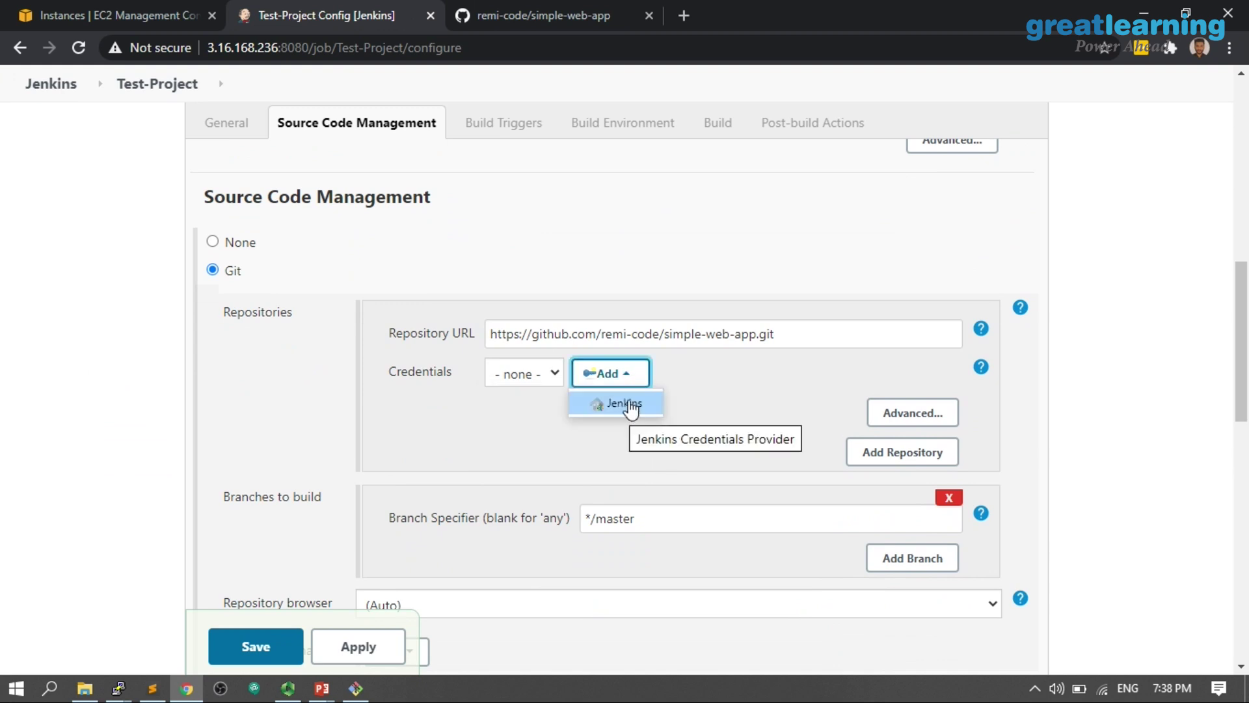
left_click(628, 404)
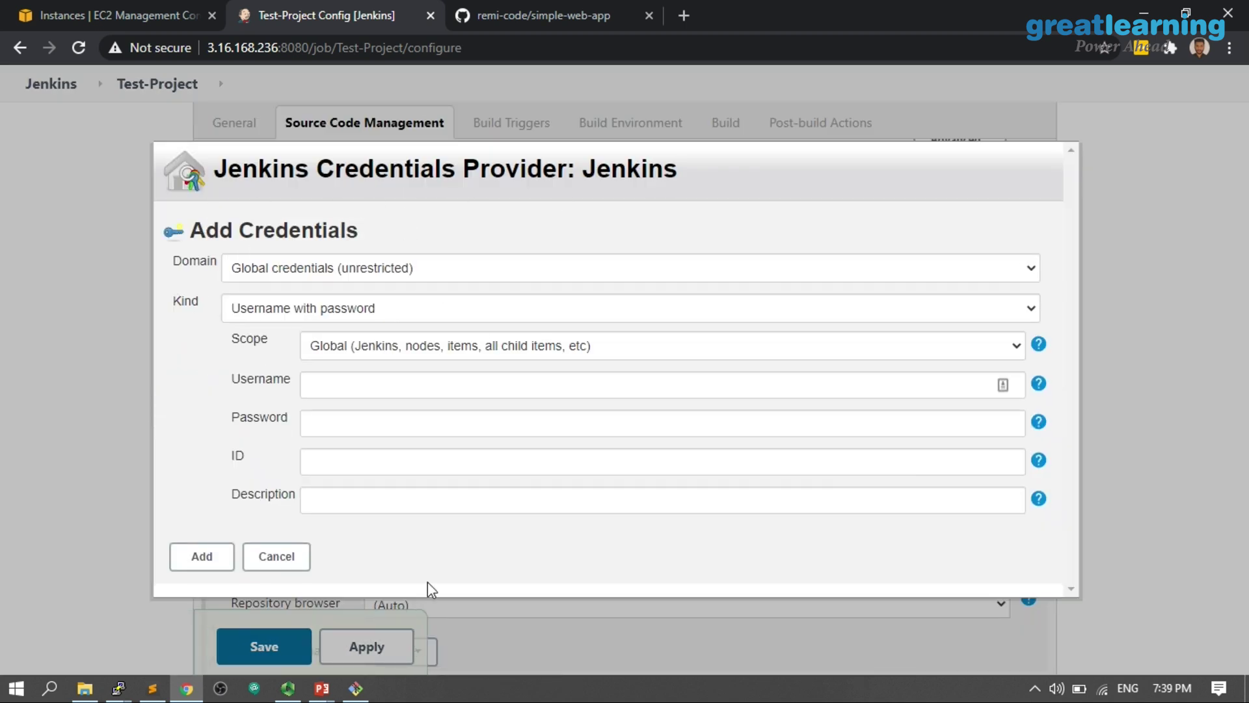
left_click(319, 378)
left_click(308, 418)
left_click(323, 479)
left_click(275, 564)
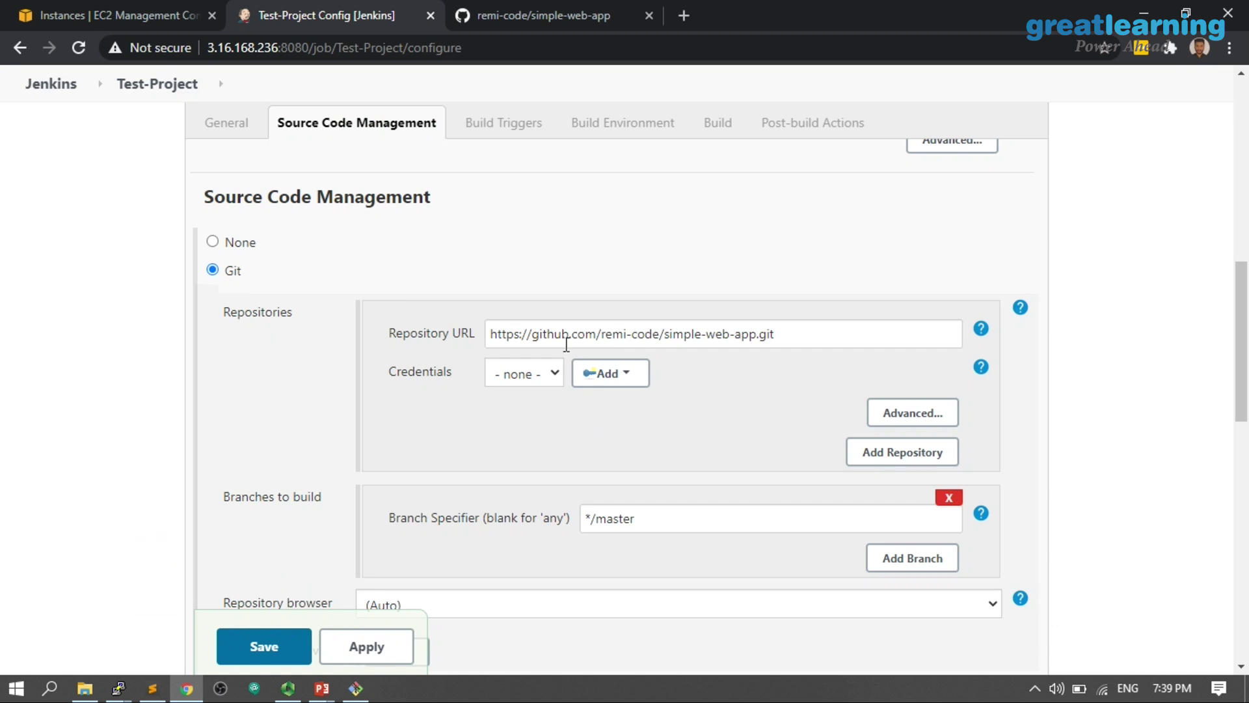
scroll(939, 466, "down", 2)
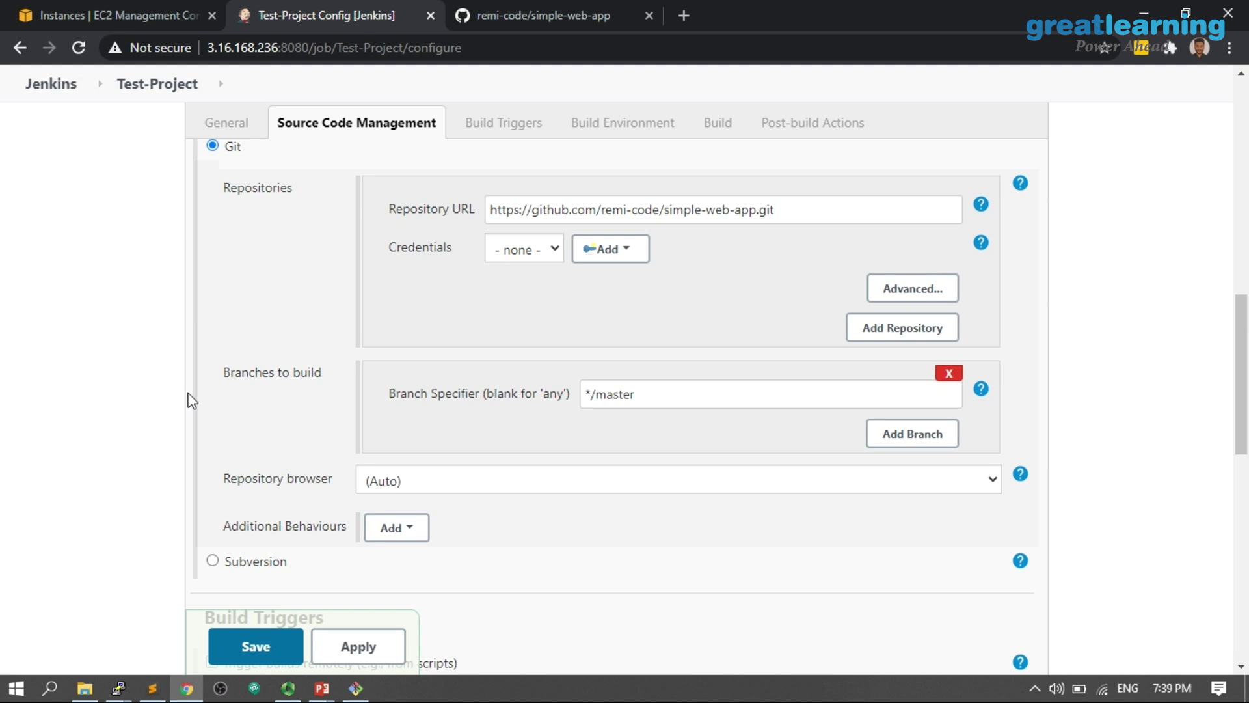
scroll(190, 400, "down", 5)
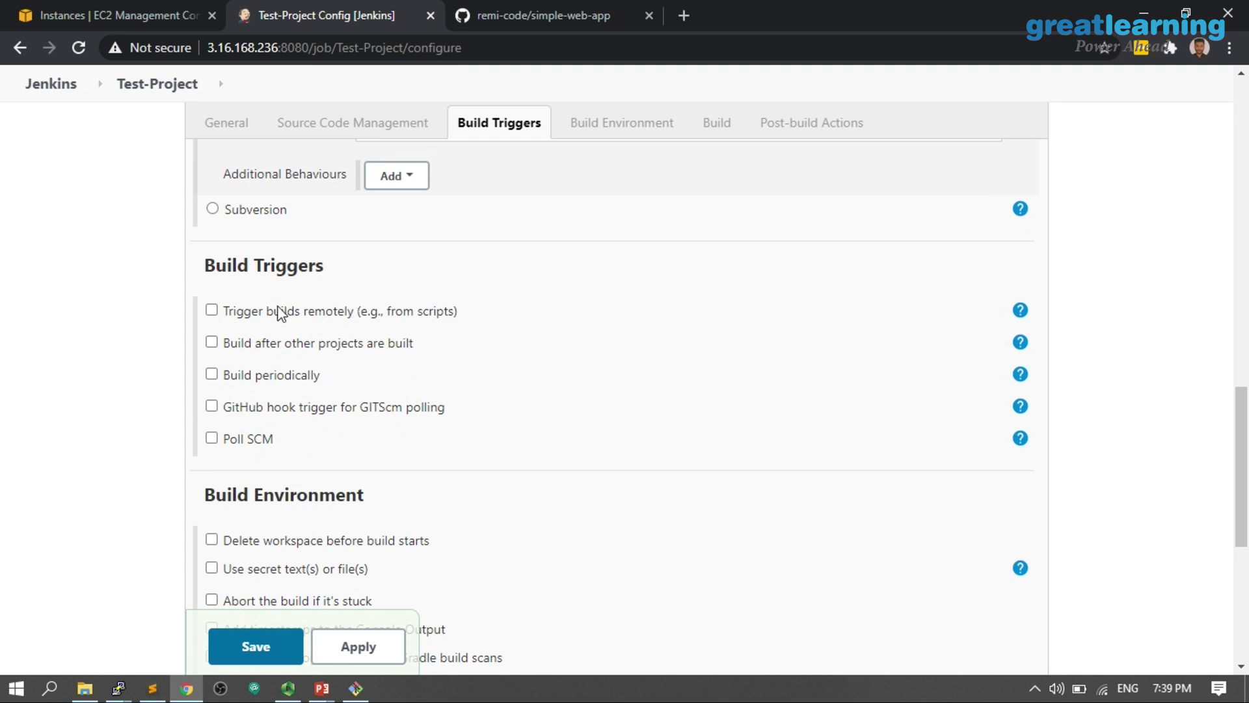
- Try remote, upstream and periodic triggers, then enable only 'GitHub hook trigger for GITScm polling'
left_click(213, 311)
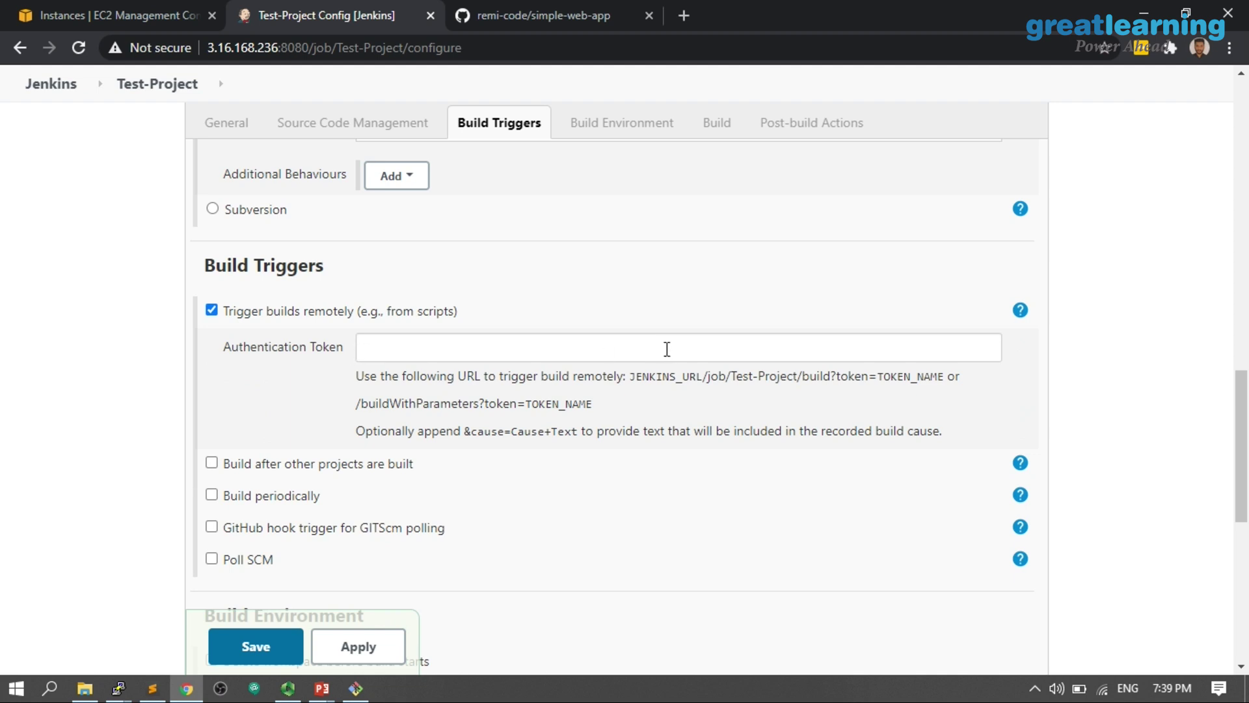
left_click_drag(635, 375, 847, 388)
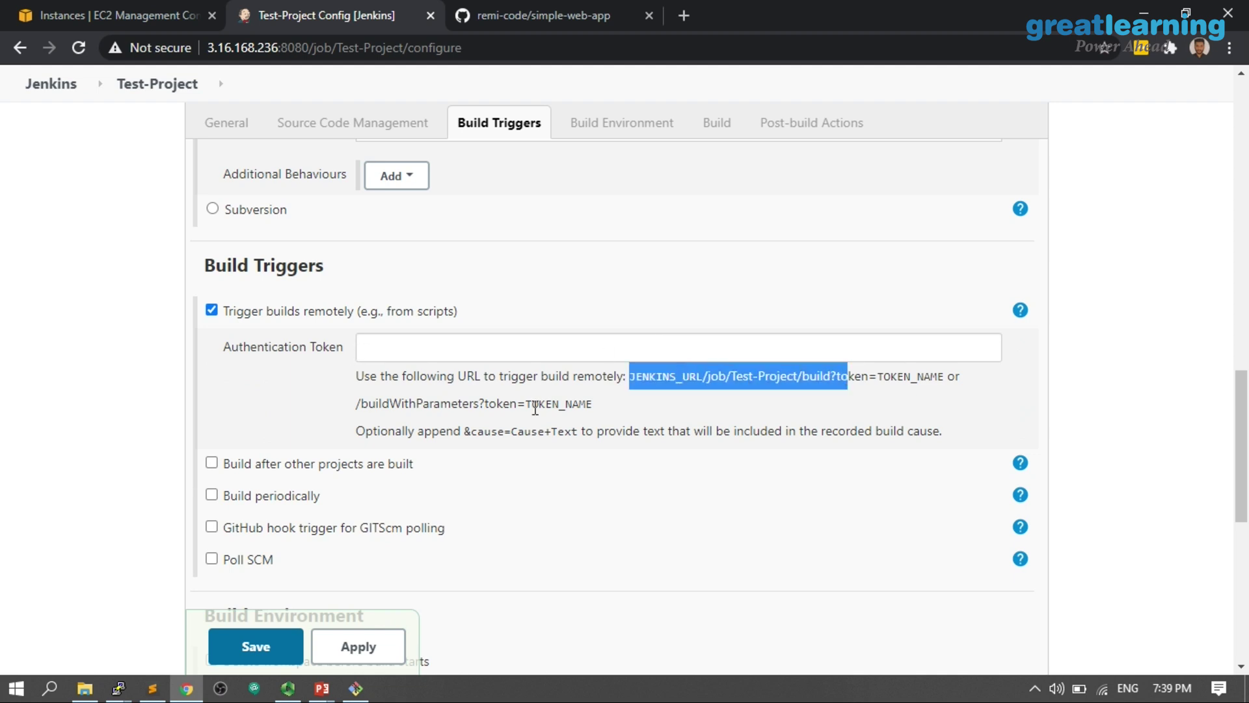
left_click(212, 310)
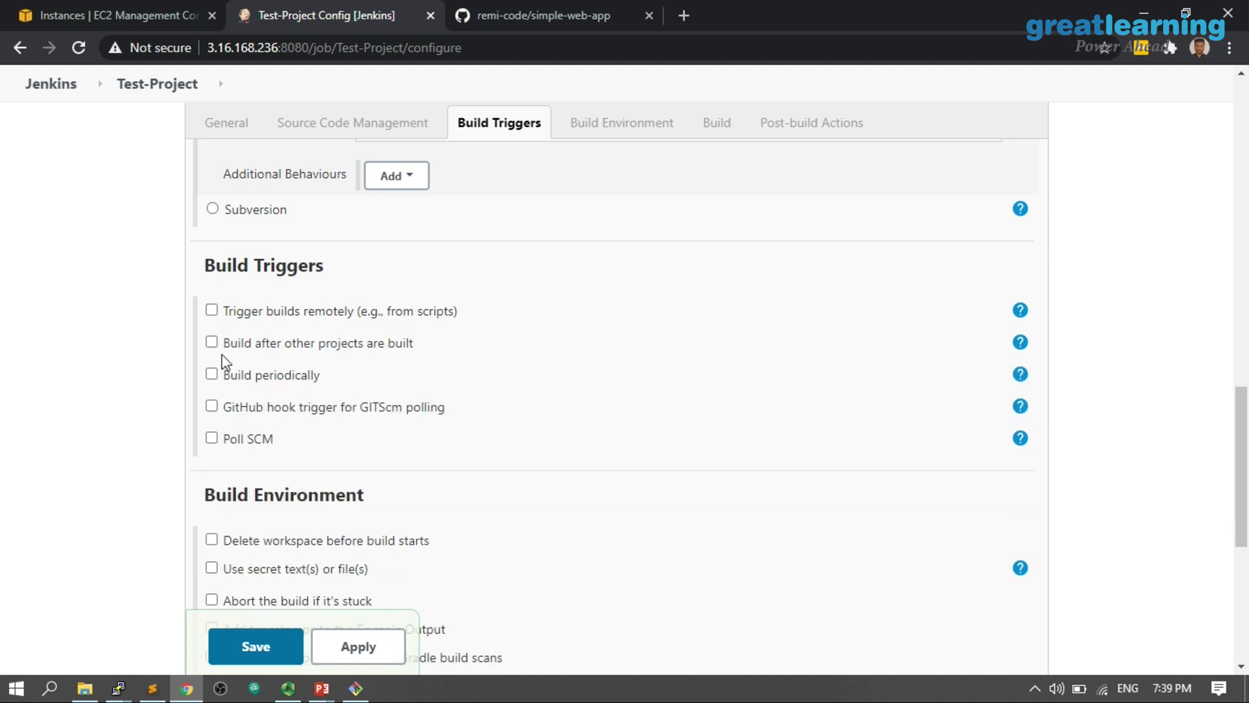
left_click(212, 342)
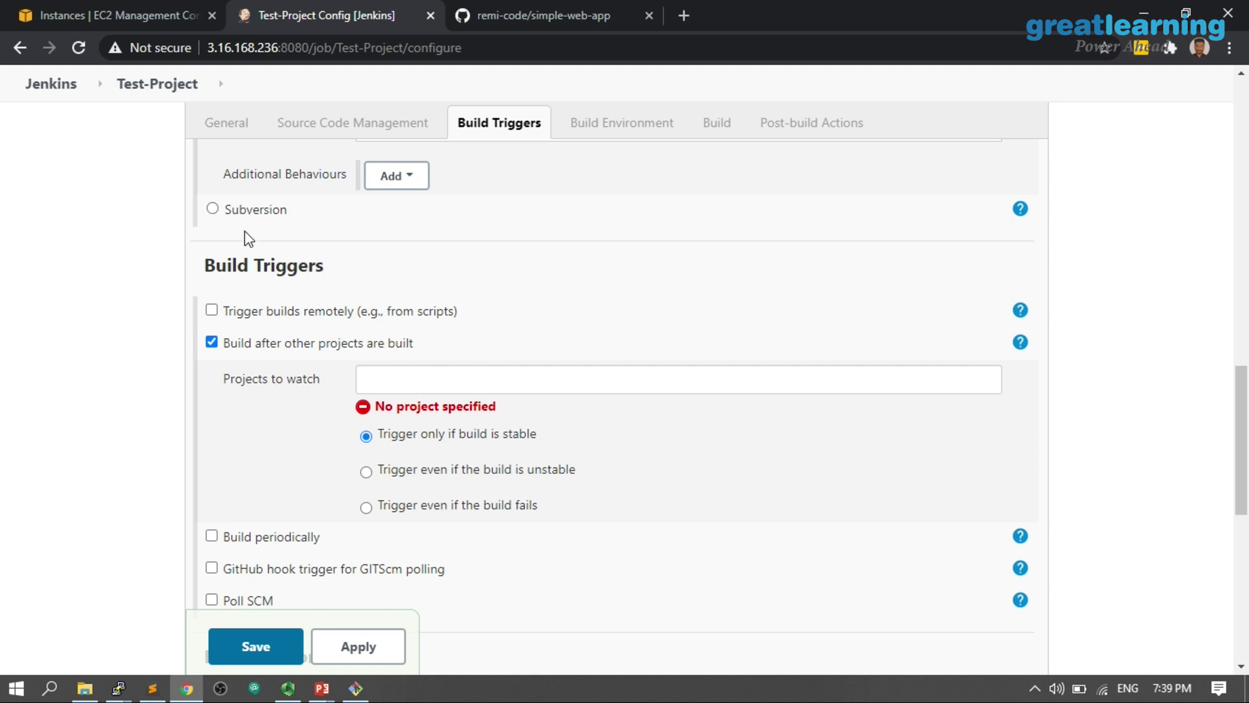
left_click(382, 383)
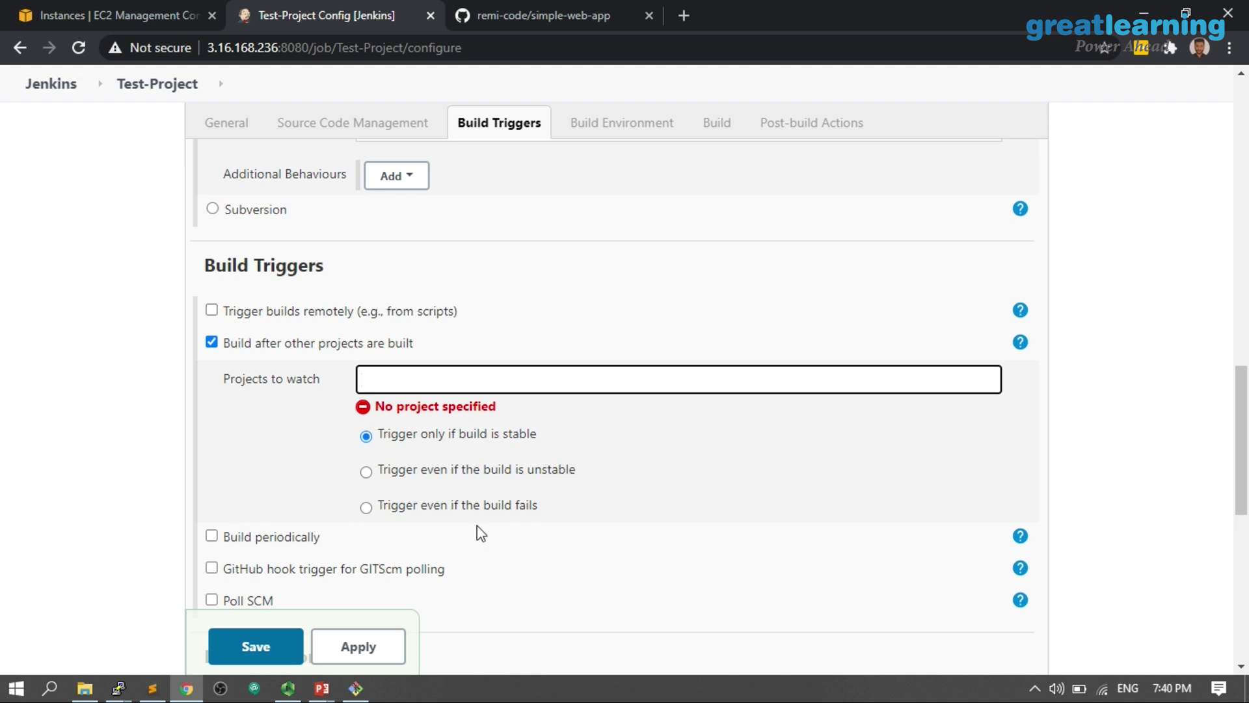
left_click(211, 342)
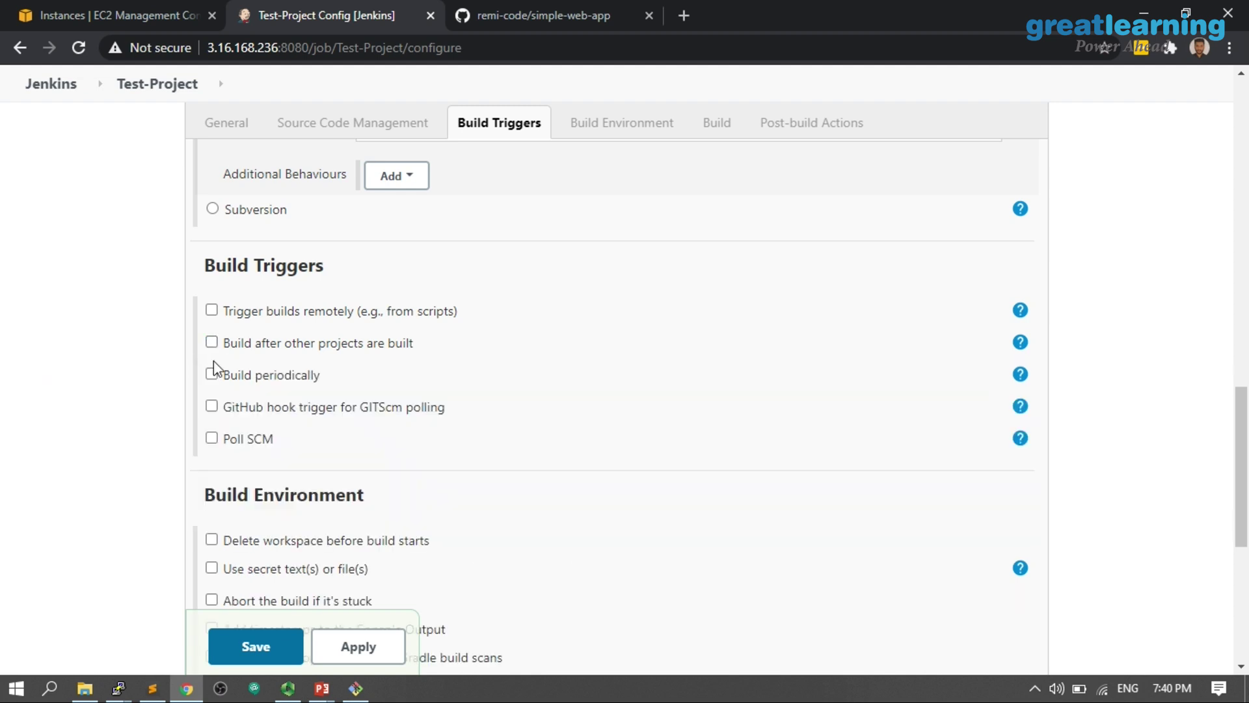
left_click(216, 375)
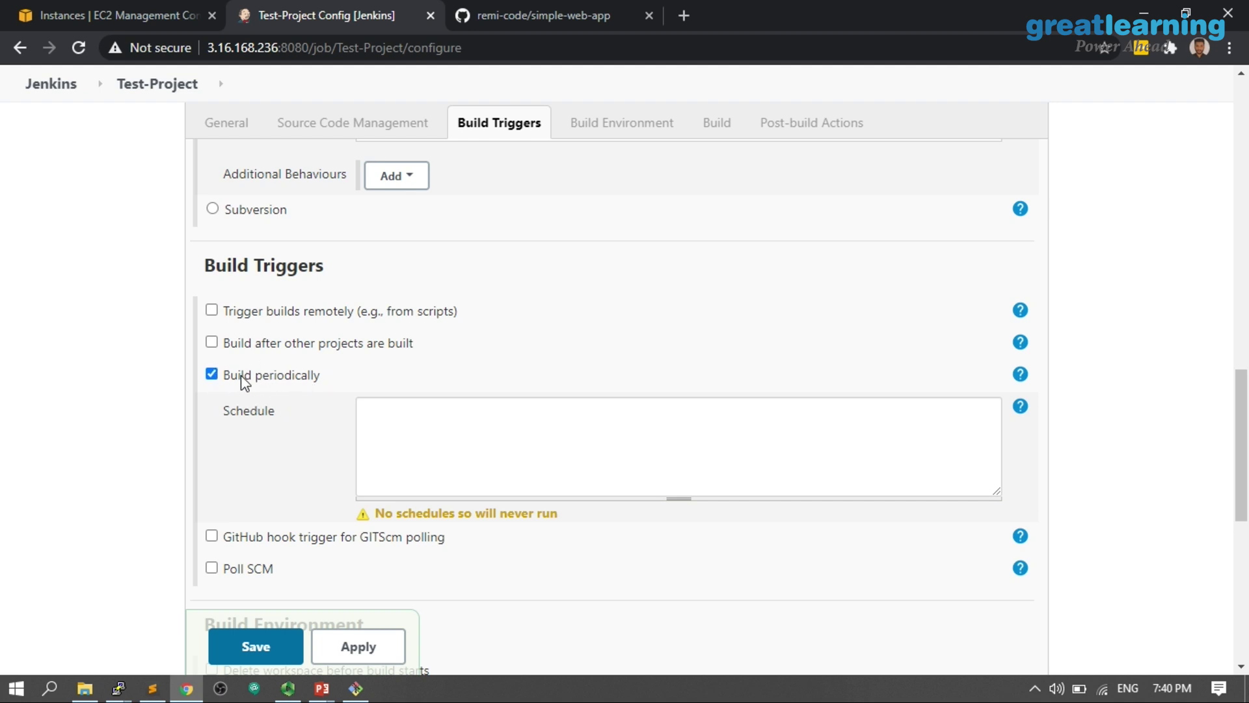
left_click(211, 374)
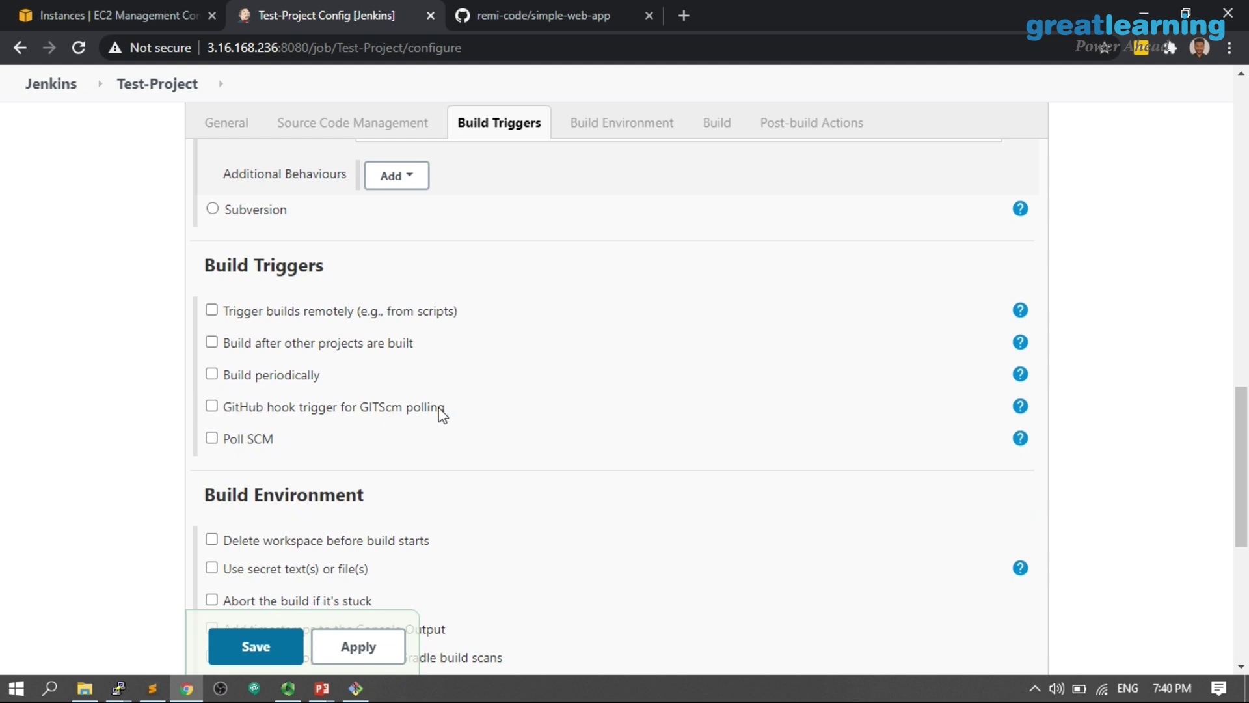
left_click(211, 406)
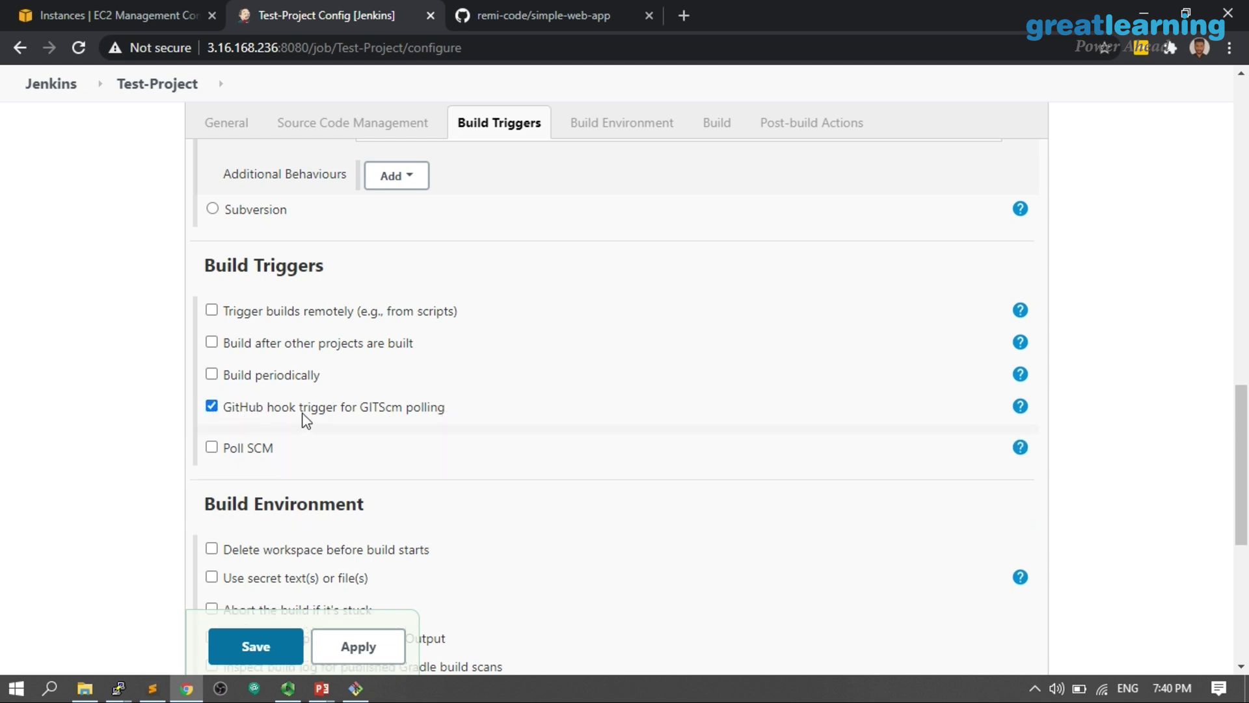
- Move between the Jenkins configuration and the simple-web-app repository page on GitHub
left_click(567, 12)
left_click(356, 12)
left_click(521, 16)
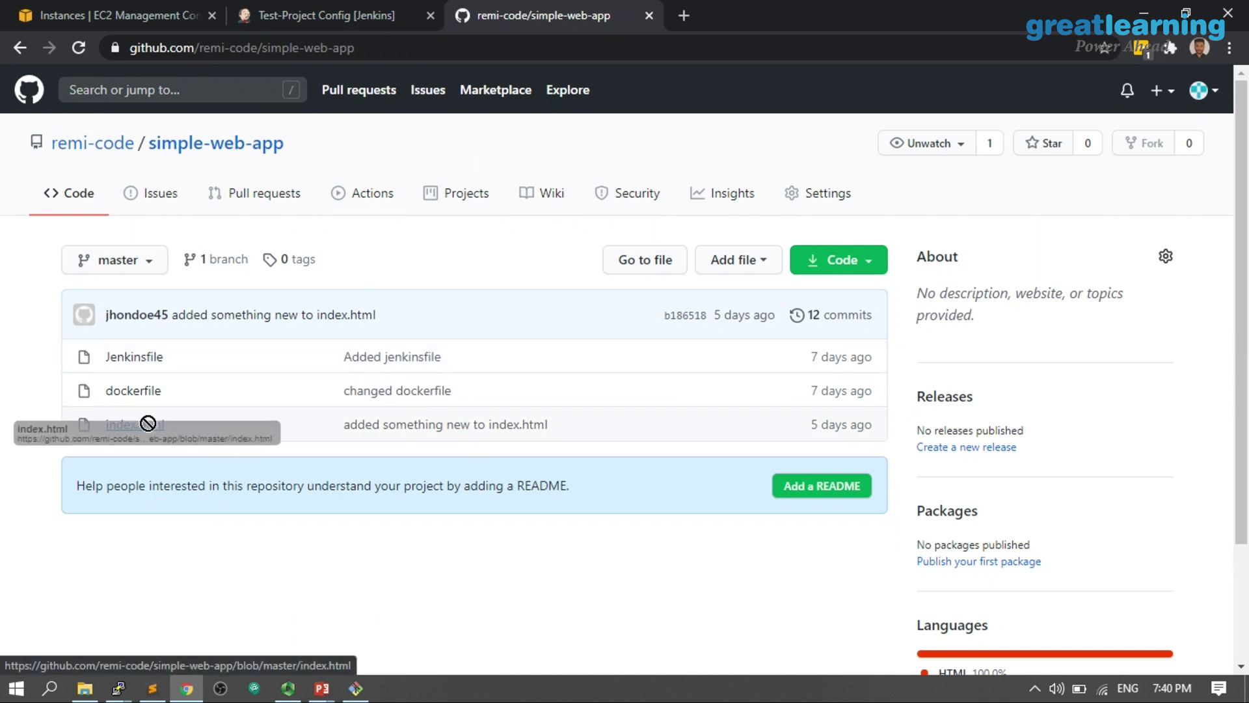
left_click(389, 12)
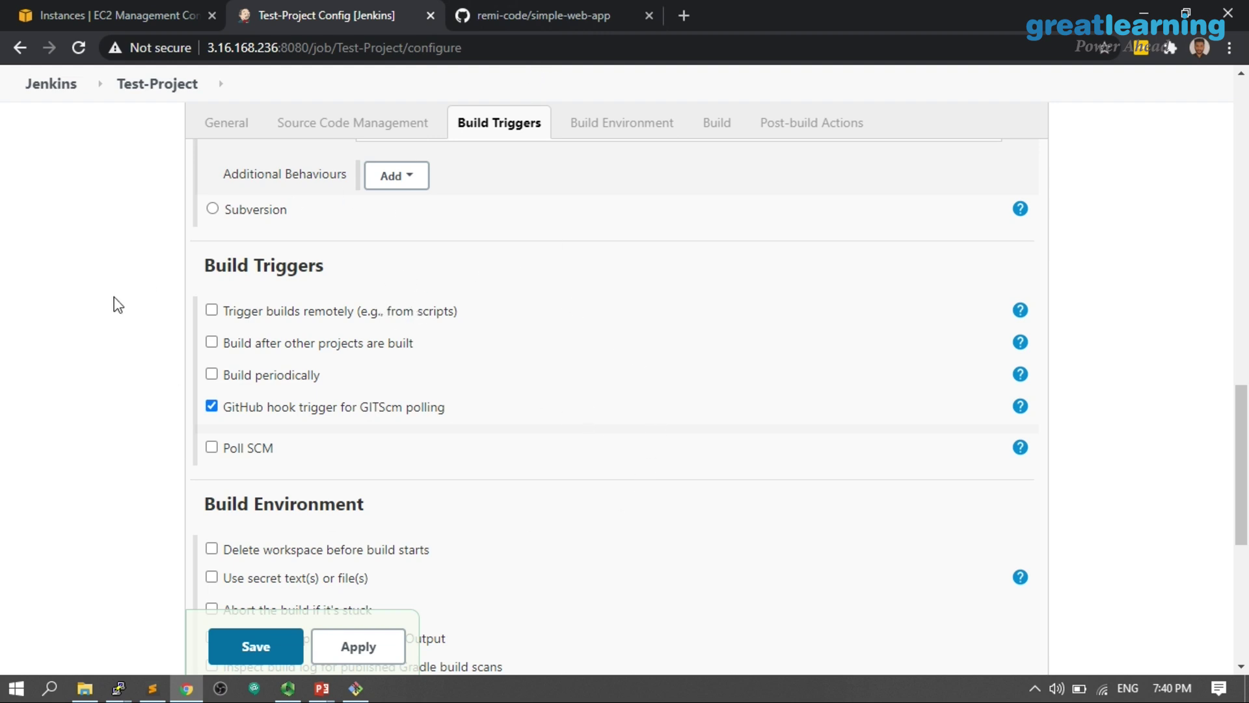
left_click(485, 15)
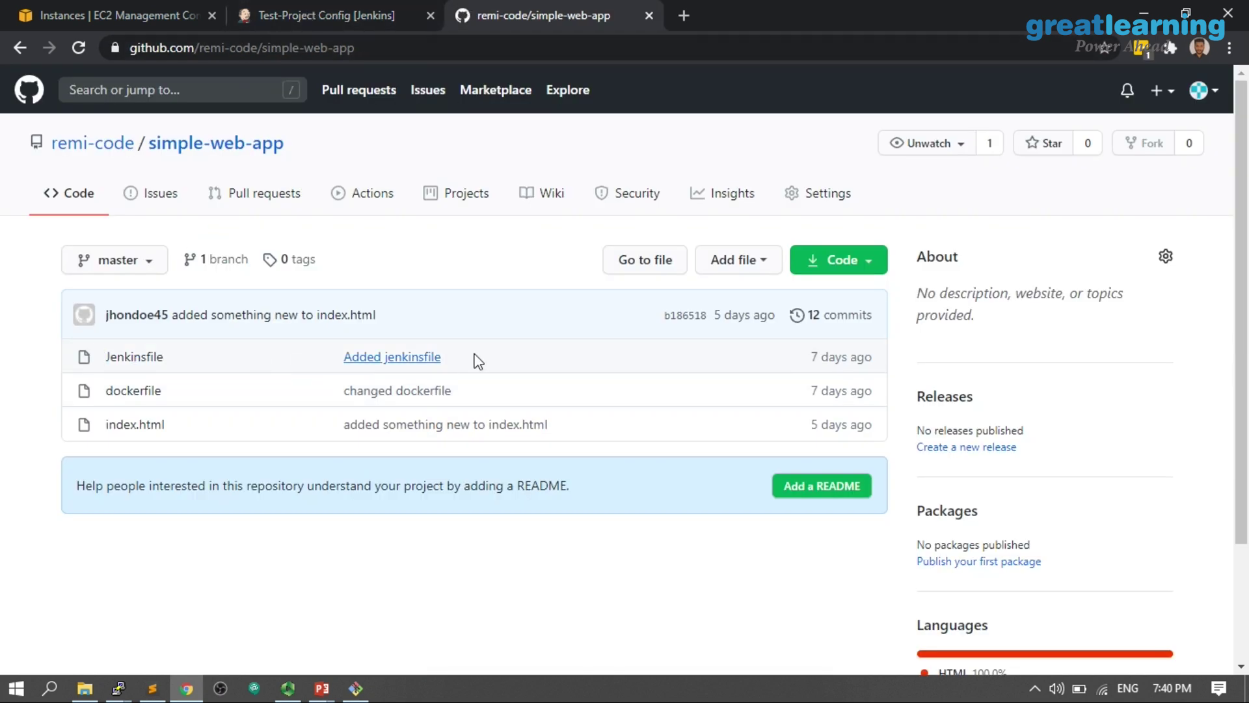
- Delete the 18.222.211.1 webhook under Settings > Webhooks, confirming with the account password
left_click(825, 194)
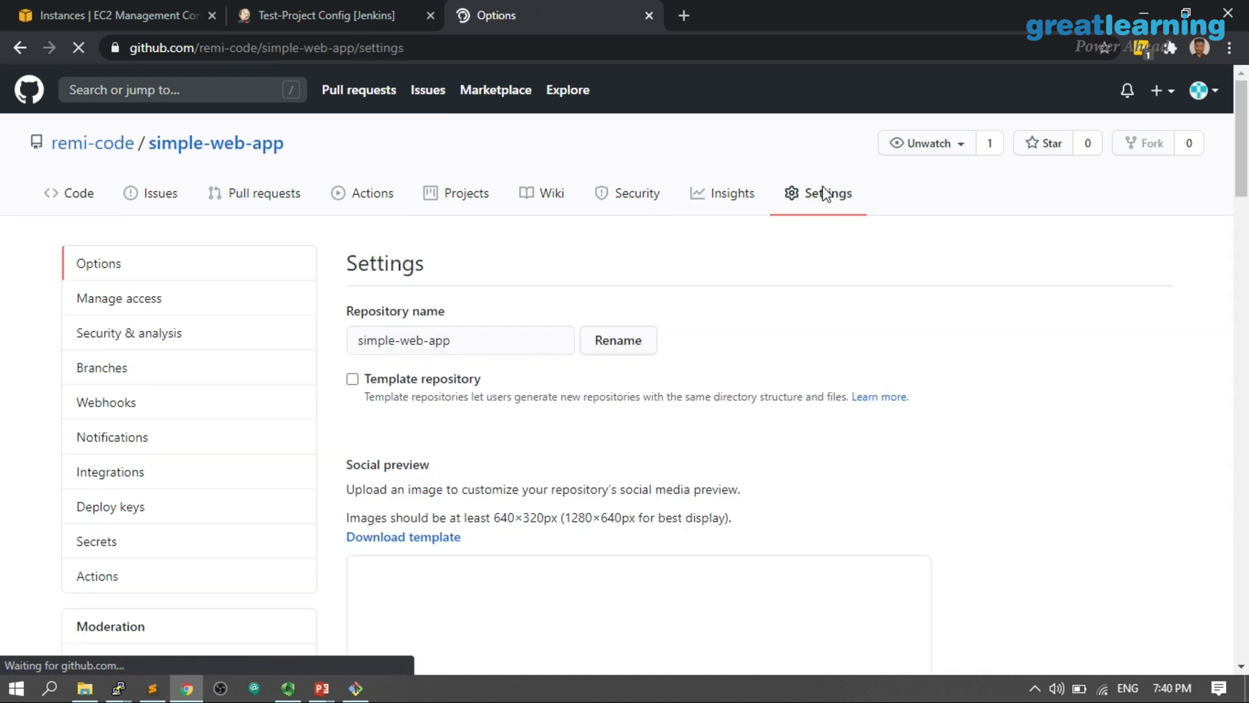
left_click(160, 417)
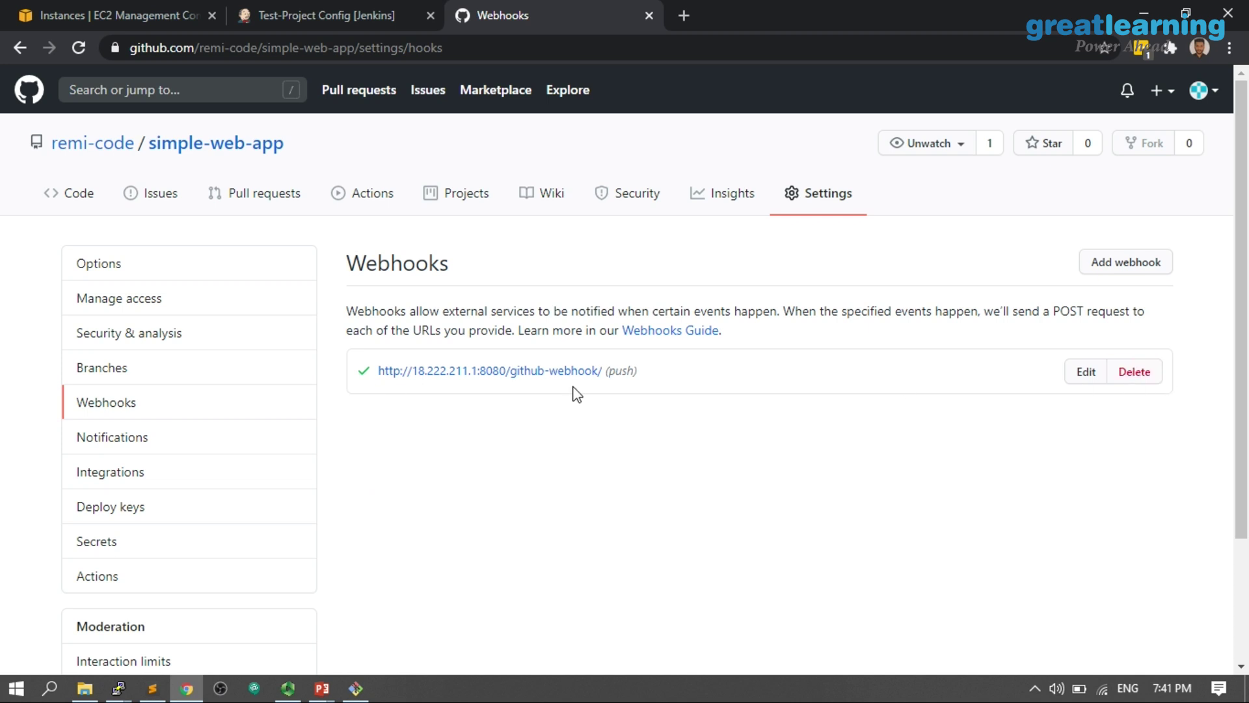
left_click_drag(607, 376, 477, 375)
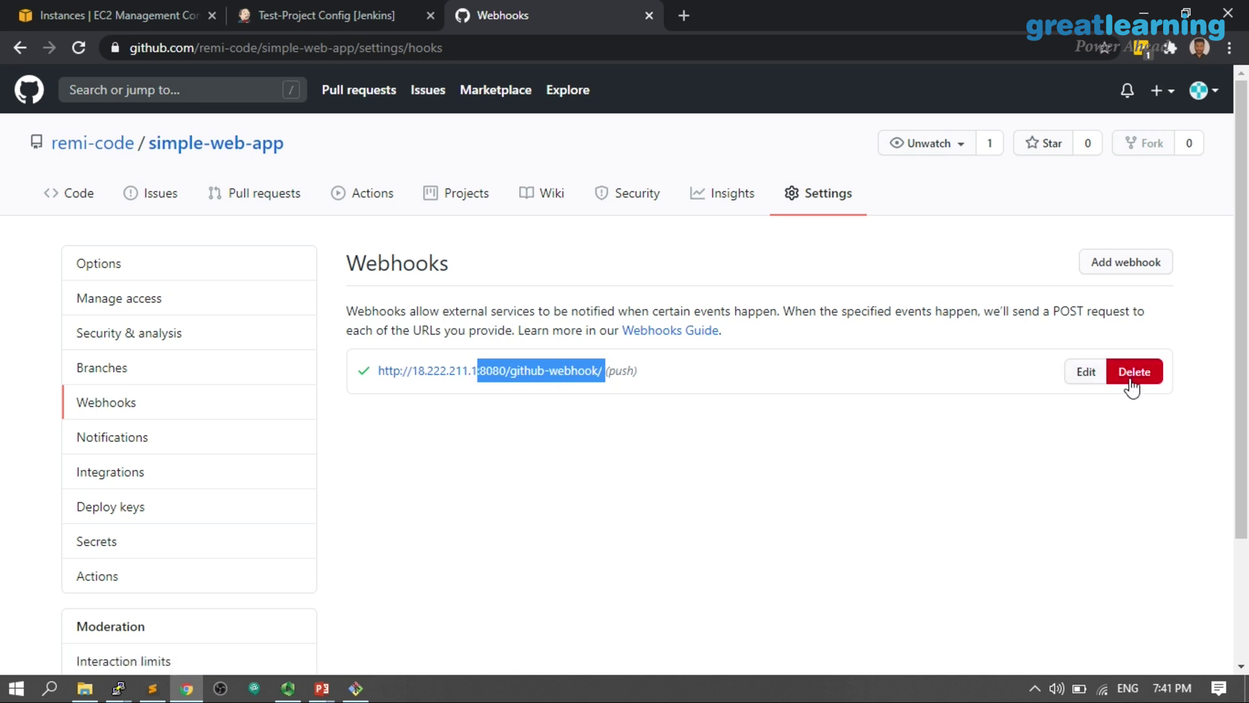
left_click(1133, 380)
left_click(666, 296)
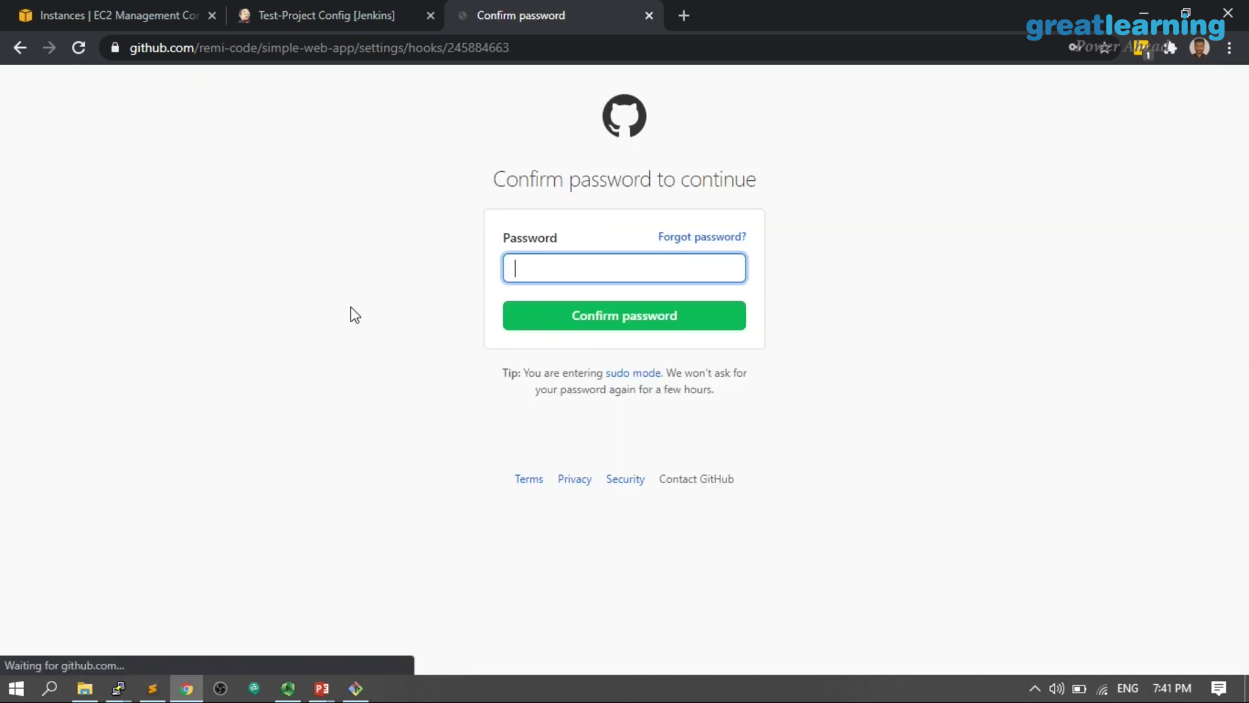
left_click(679, 327)
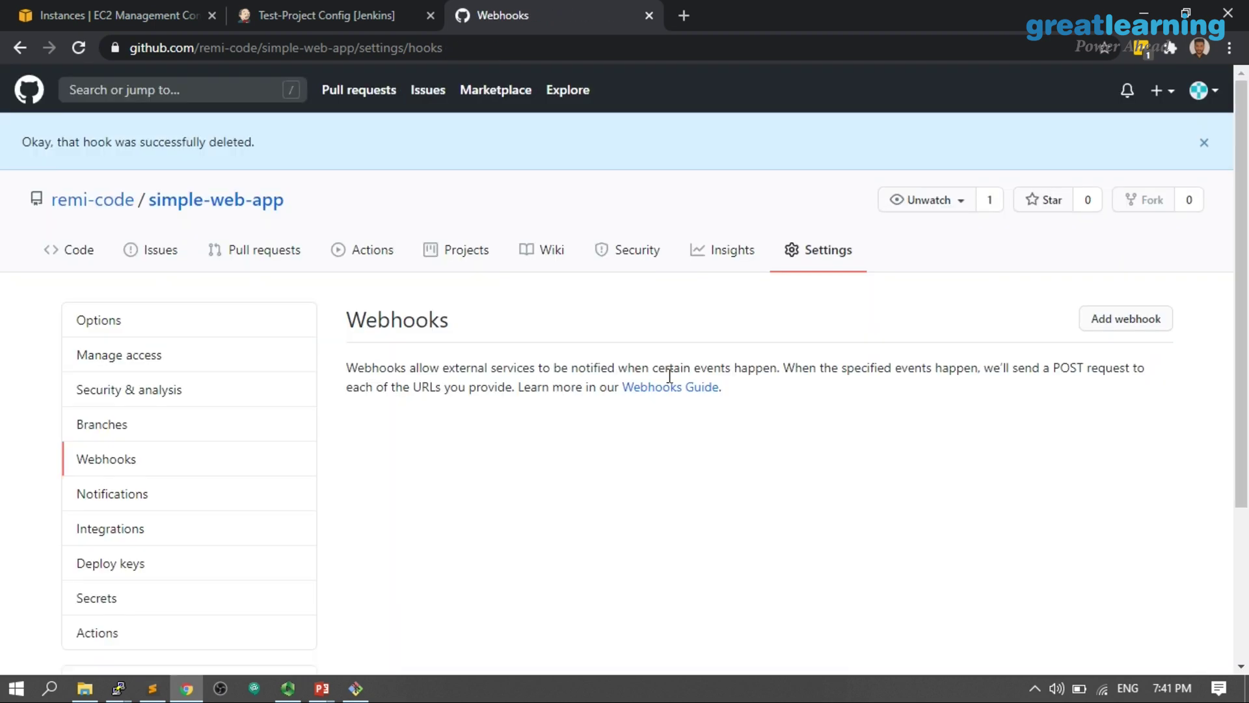
- Start a new webhook and build its payload URL from the Jenkins server IP, port 8080 and github-webhook path
left_click(1164, 332)
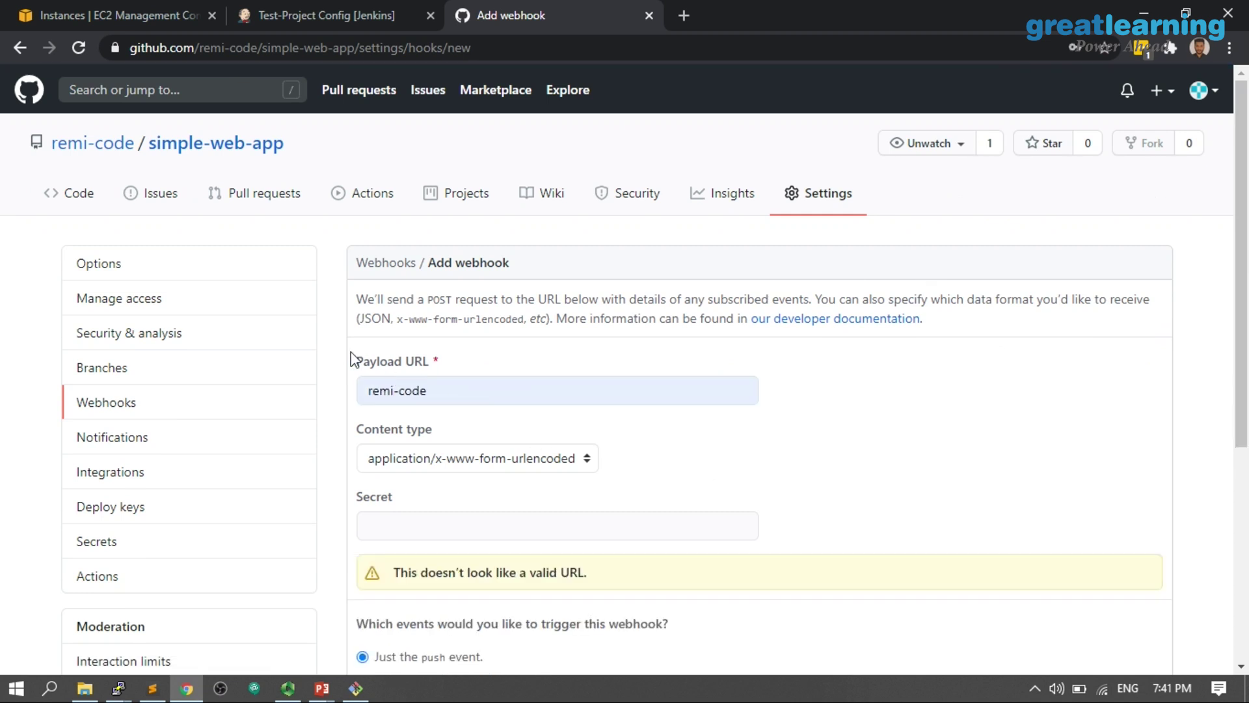
left_click(460, 390)
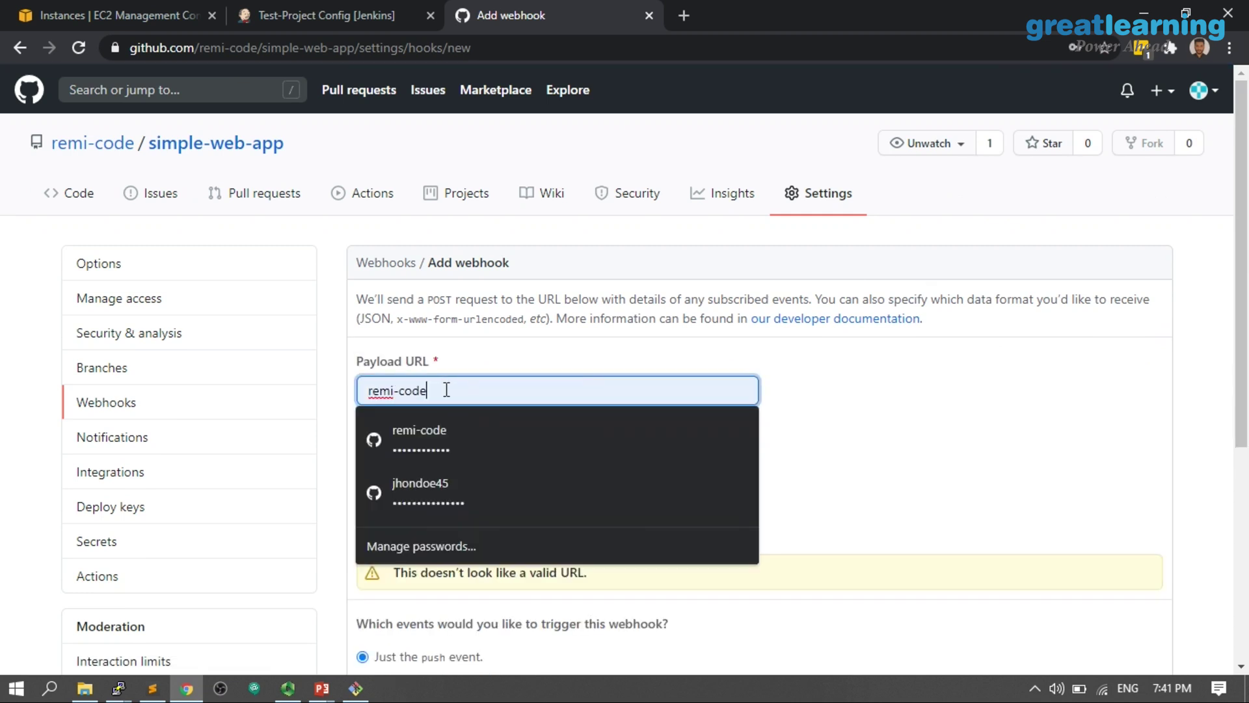
key("ctrl+a")
key("ctrl+v")
left_click(286, 15)
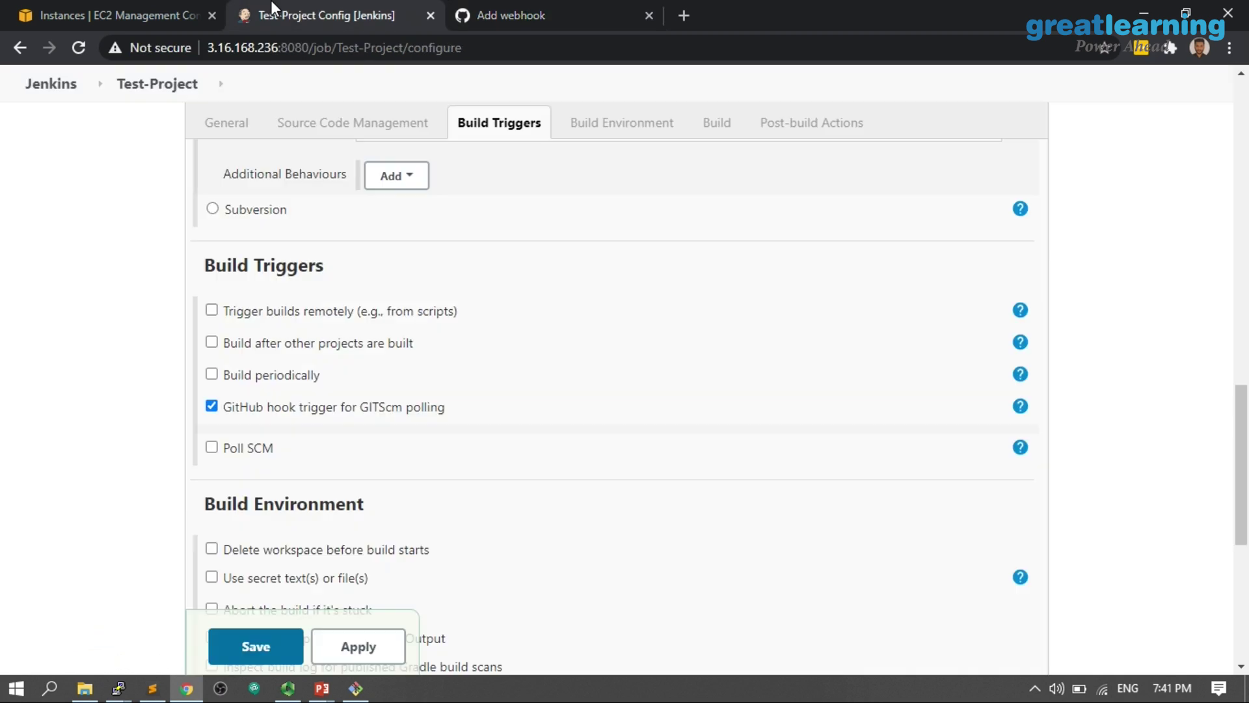
left_click_drag(276, 47, 207, 47)
key("ctrl+c")
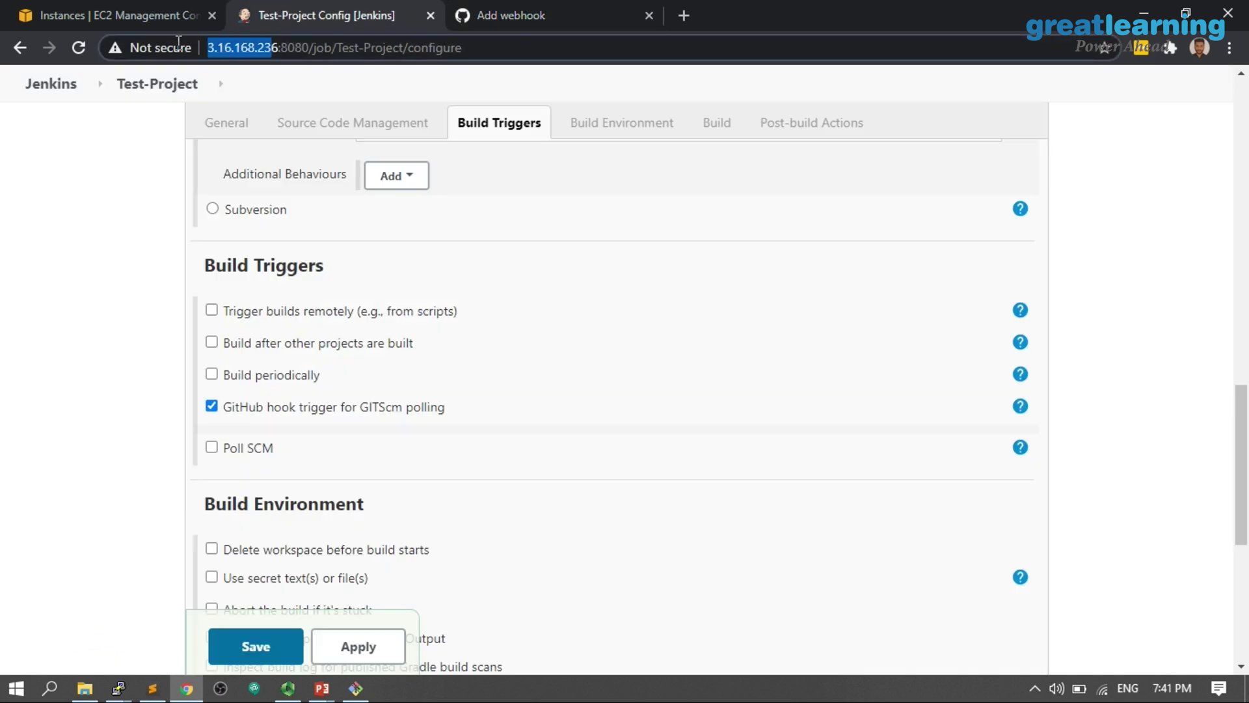
left_click(489, 16)
left_click(417, 390)
key("ctrl+v")
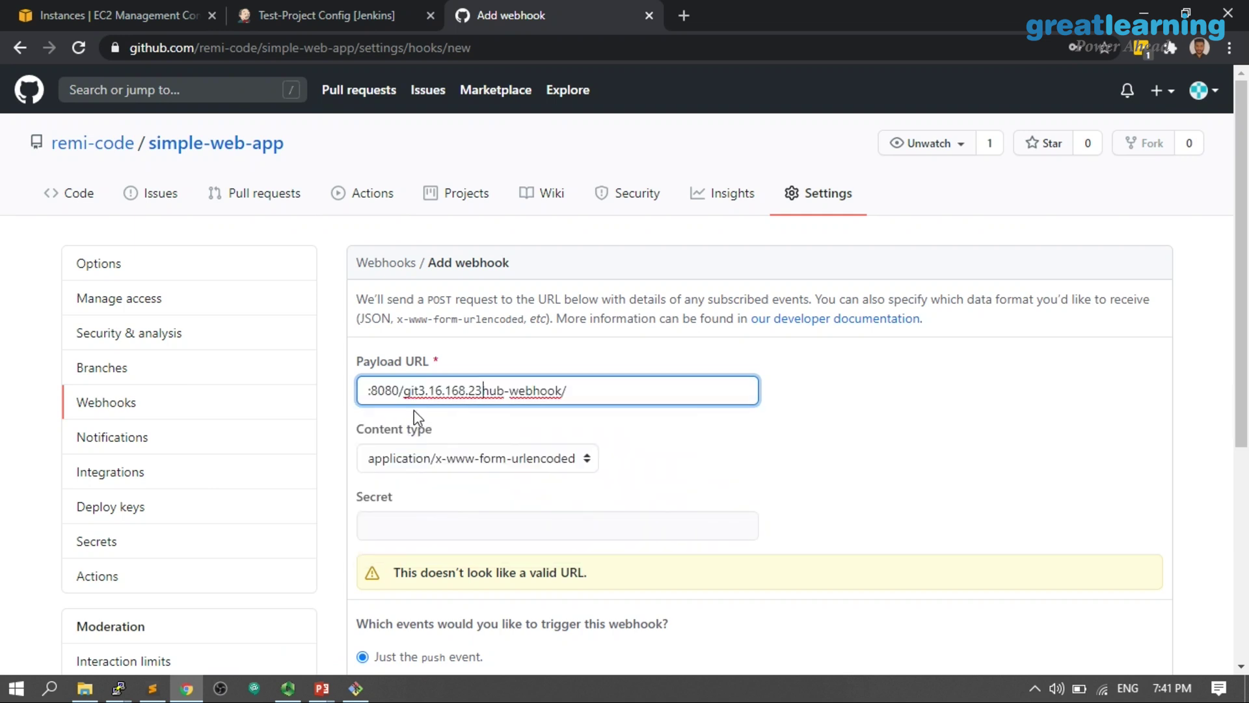
type("6")
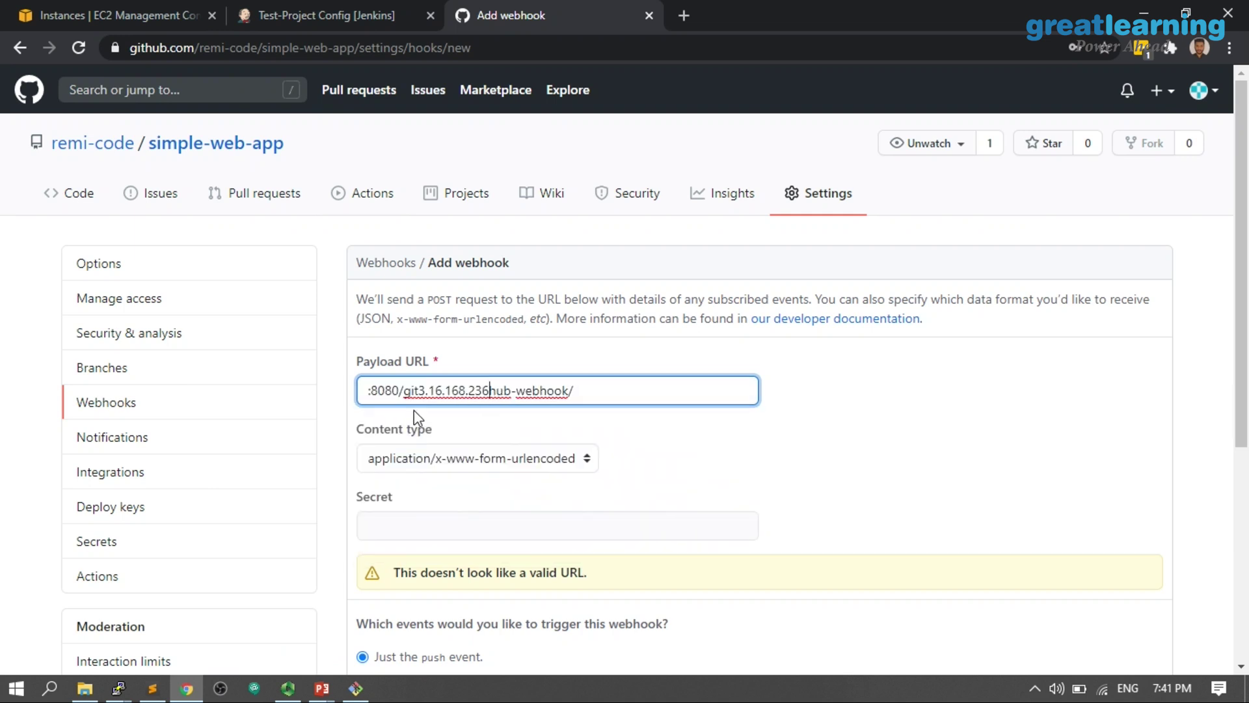
type(":8080")
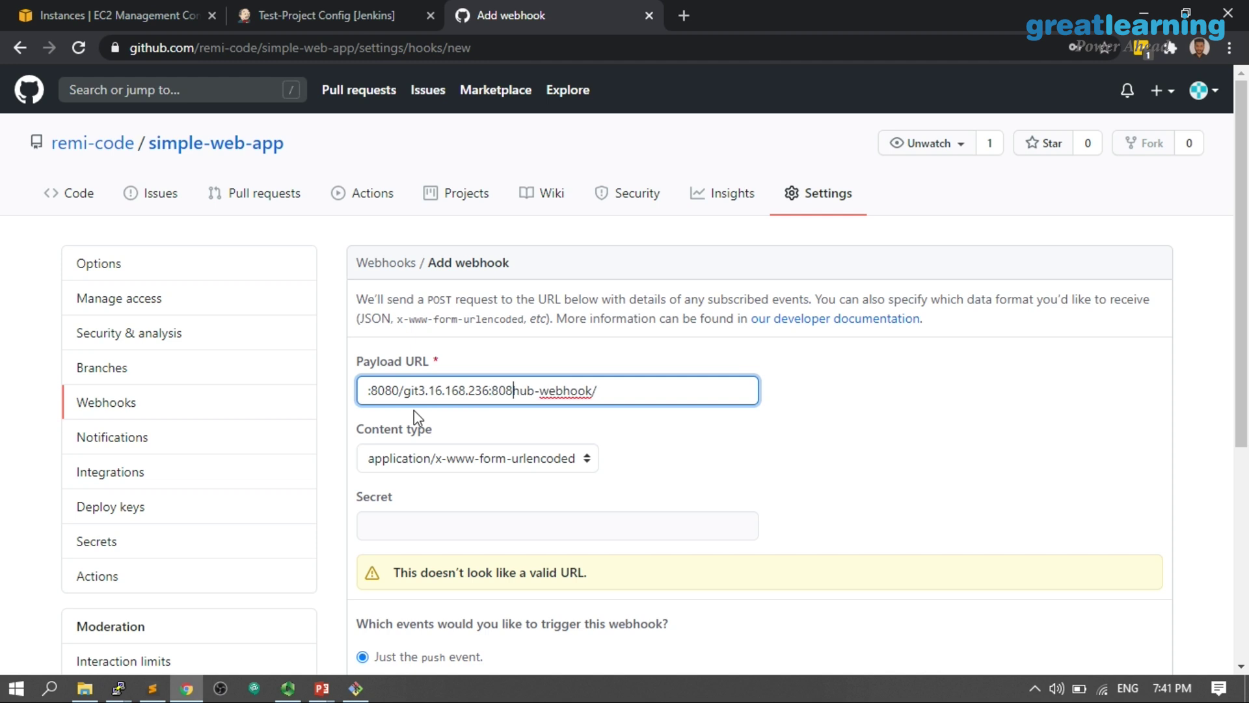
type("/")
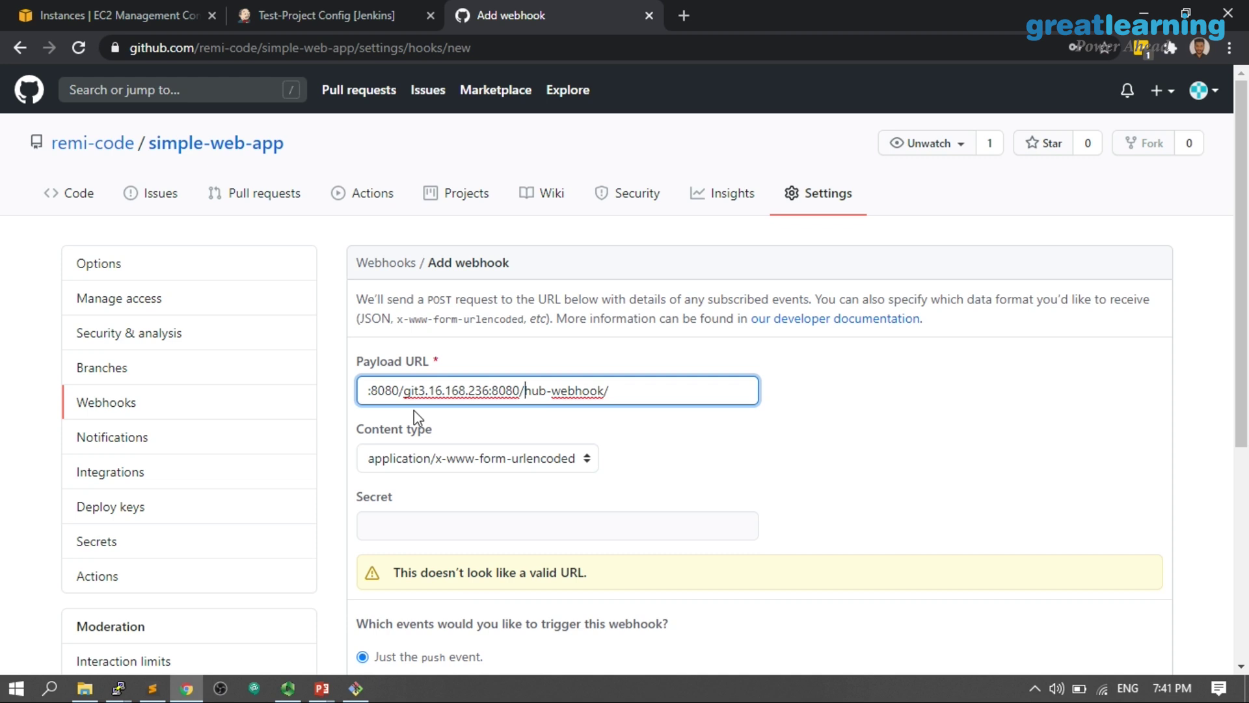
type("git")
left_click(707, 445)
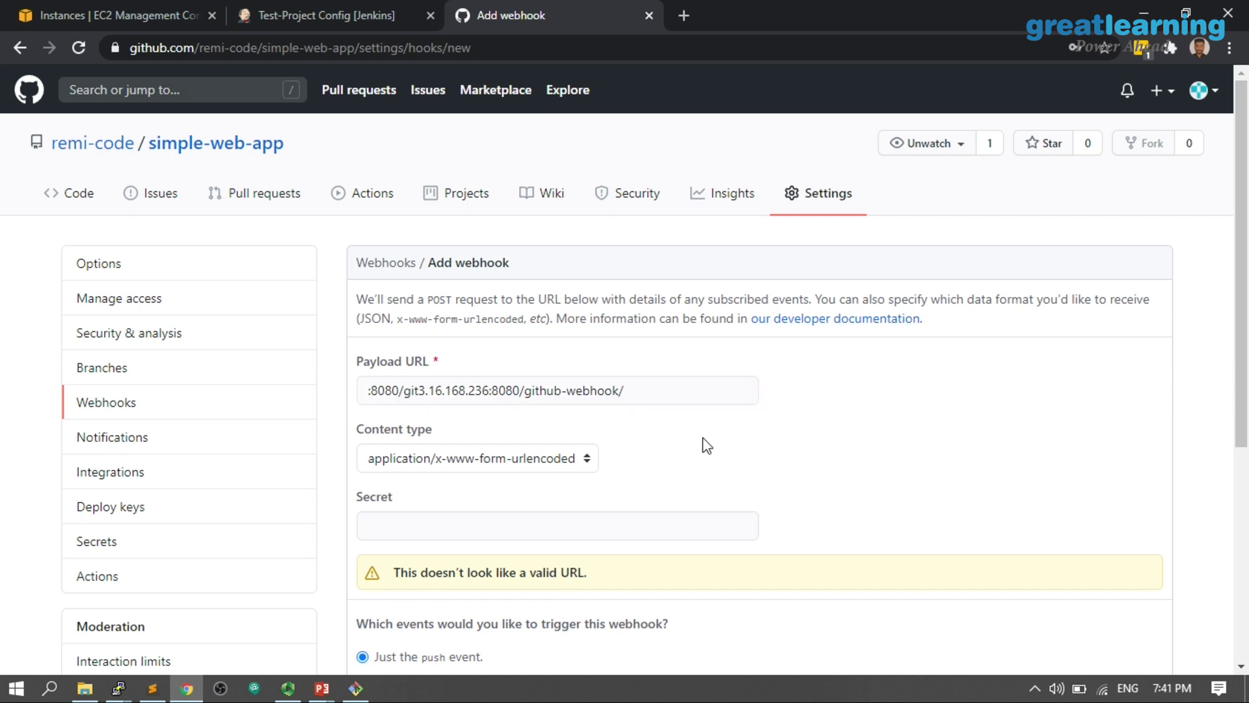
left_click_drag(401, 396, 532, 391)
key("BackSpace")
left_click(371, 395)
key("ctrl+v")
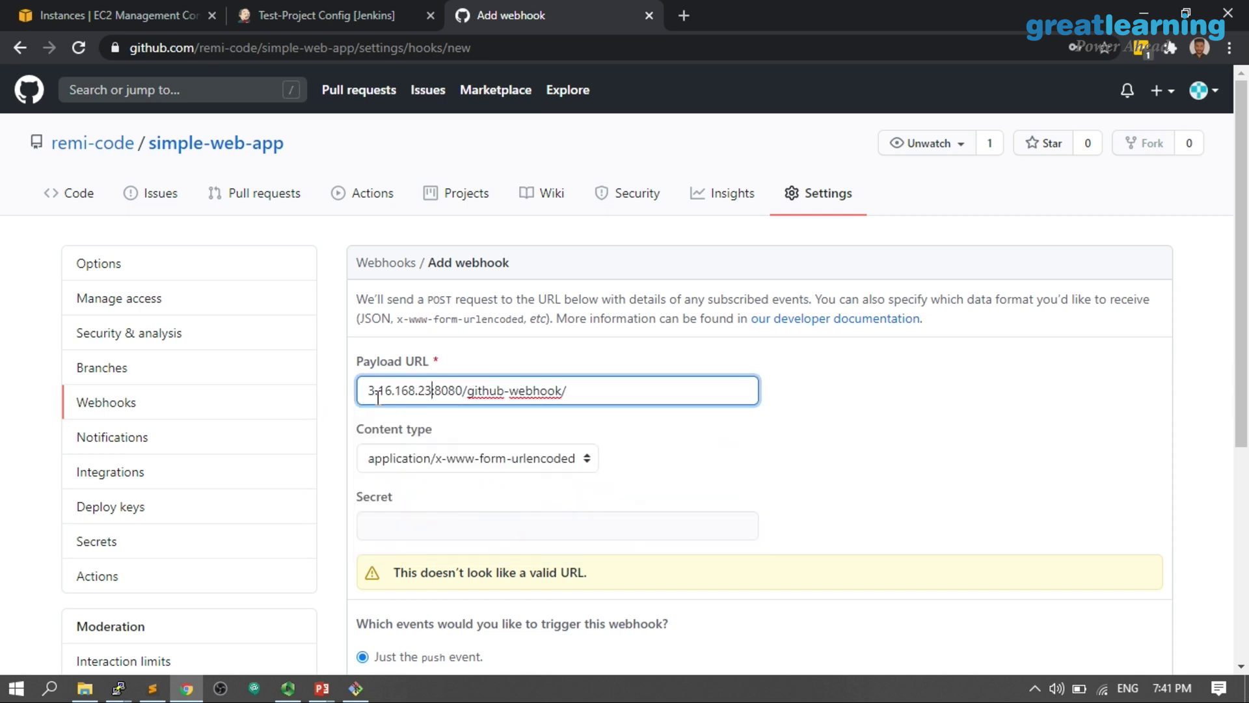
left_click(372, 395)
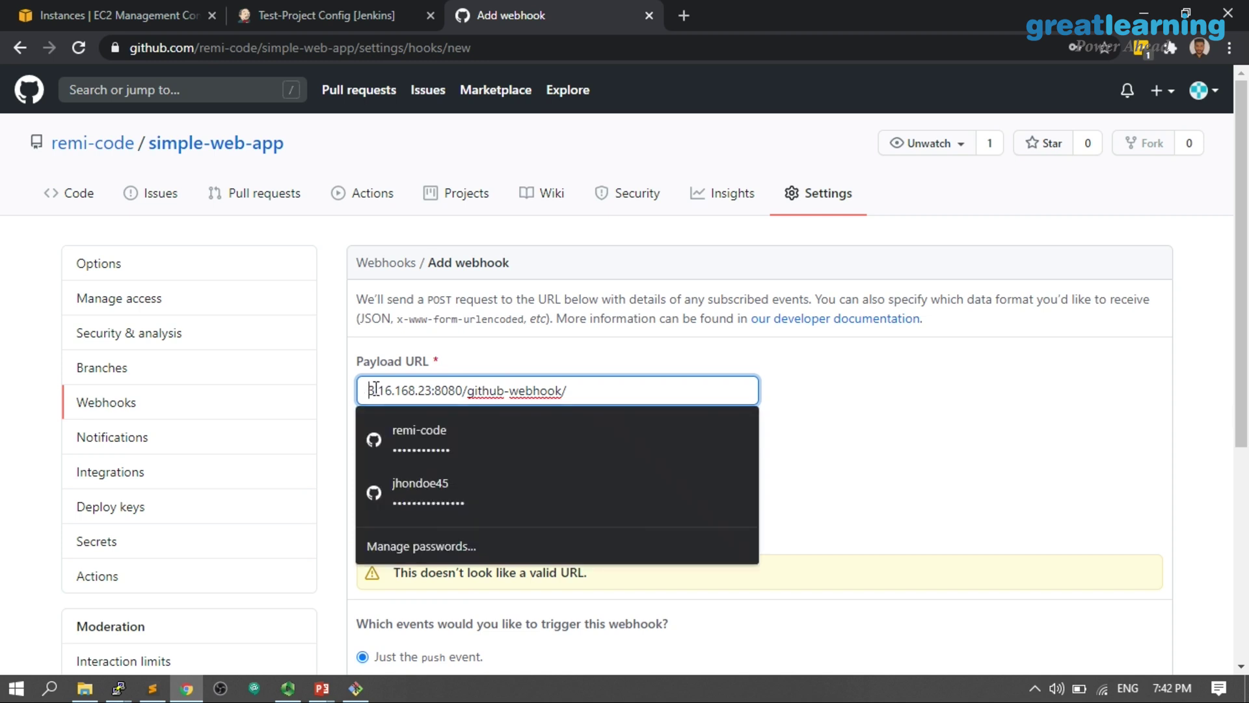
left_click(337, 18)
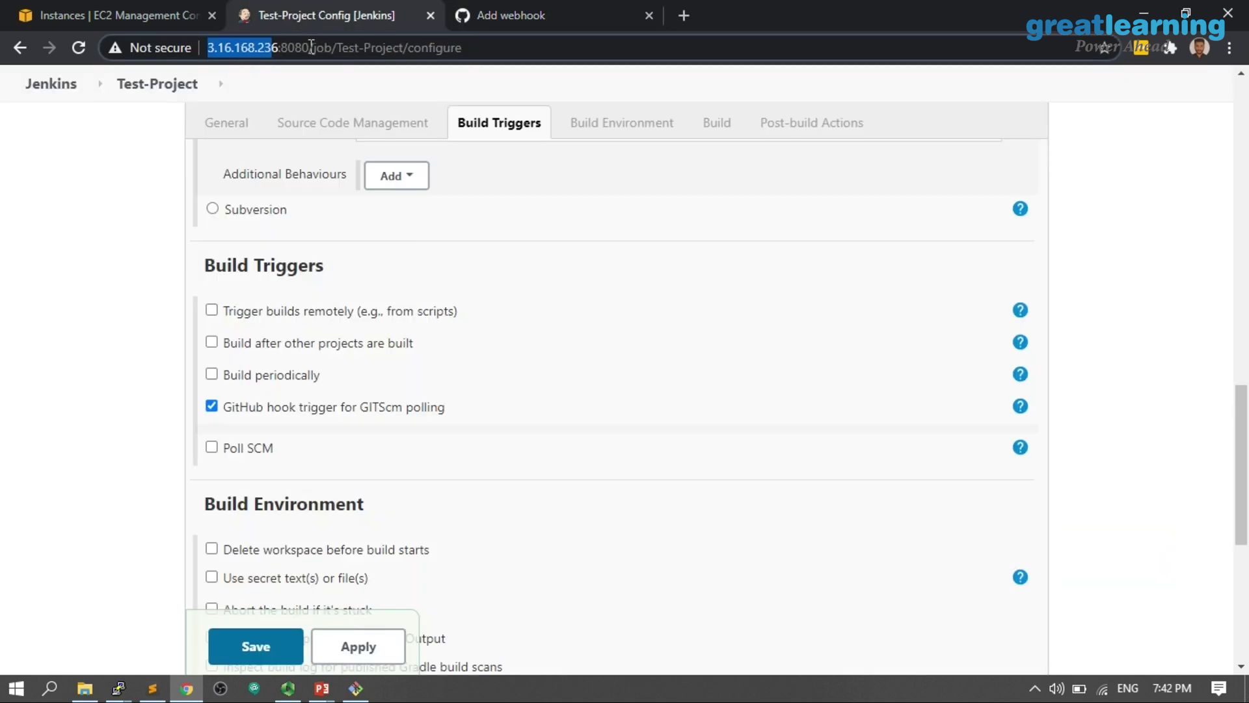
left_click(459, 15)
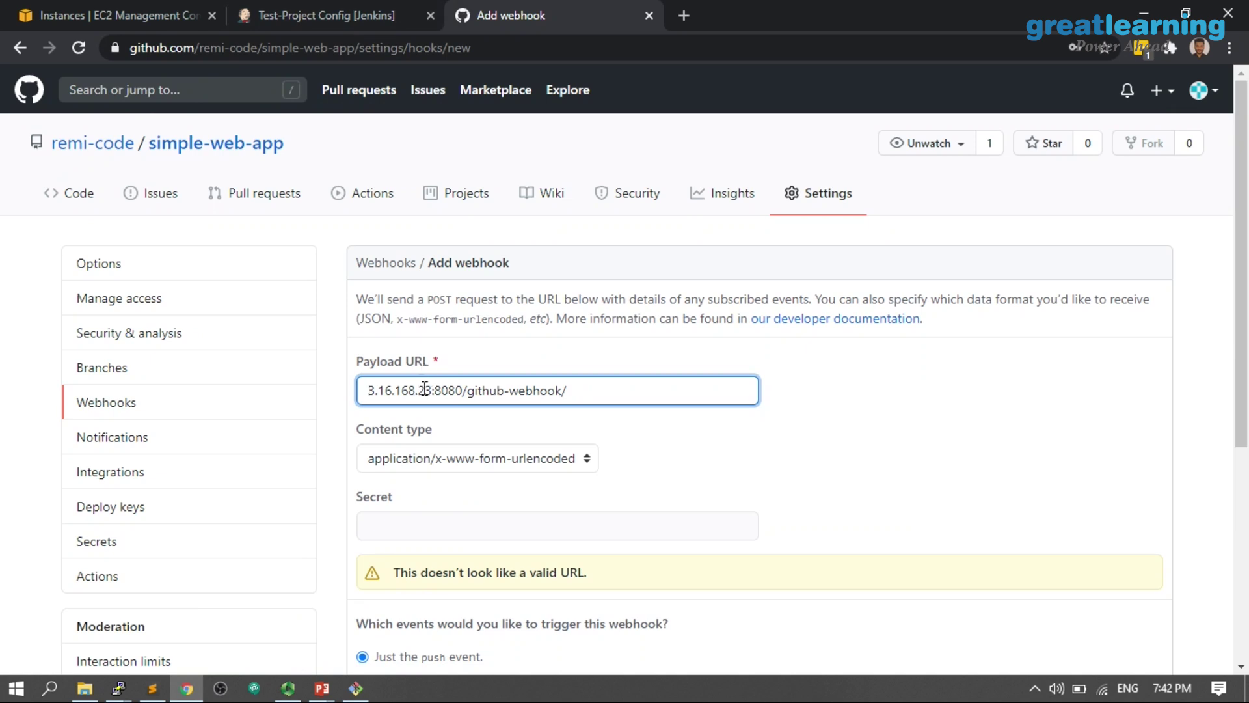
left_click_drag(462, 389, 265, 395)
type("http://3.16.168.236:8080")
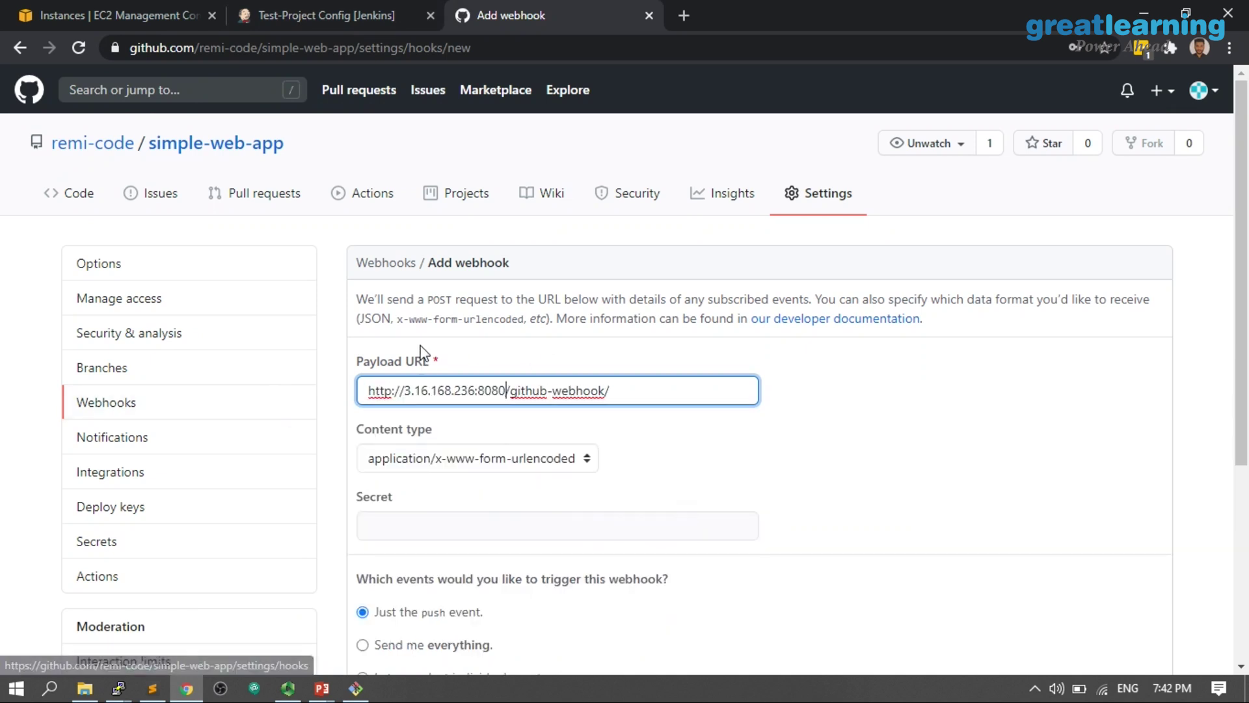
left_click_drag(400, 390, 548, 390)
left_click(479, 390)
key("End")
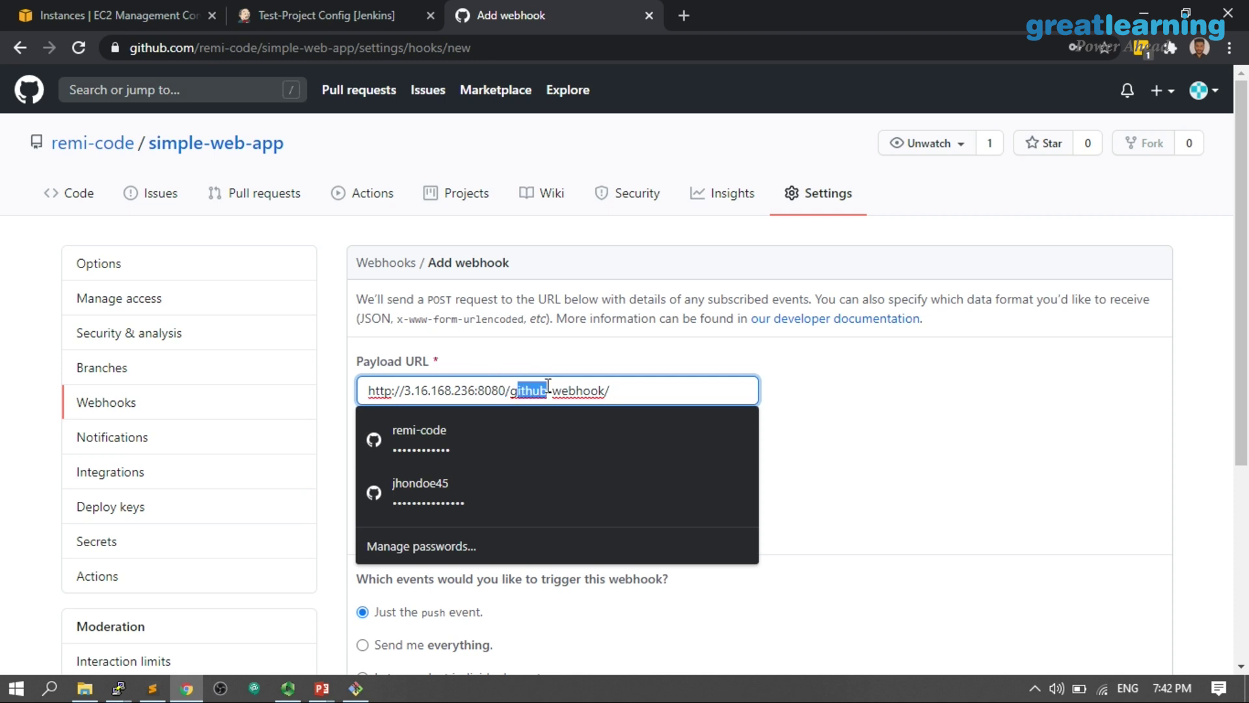
left_click(821, 408)
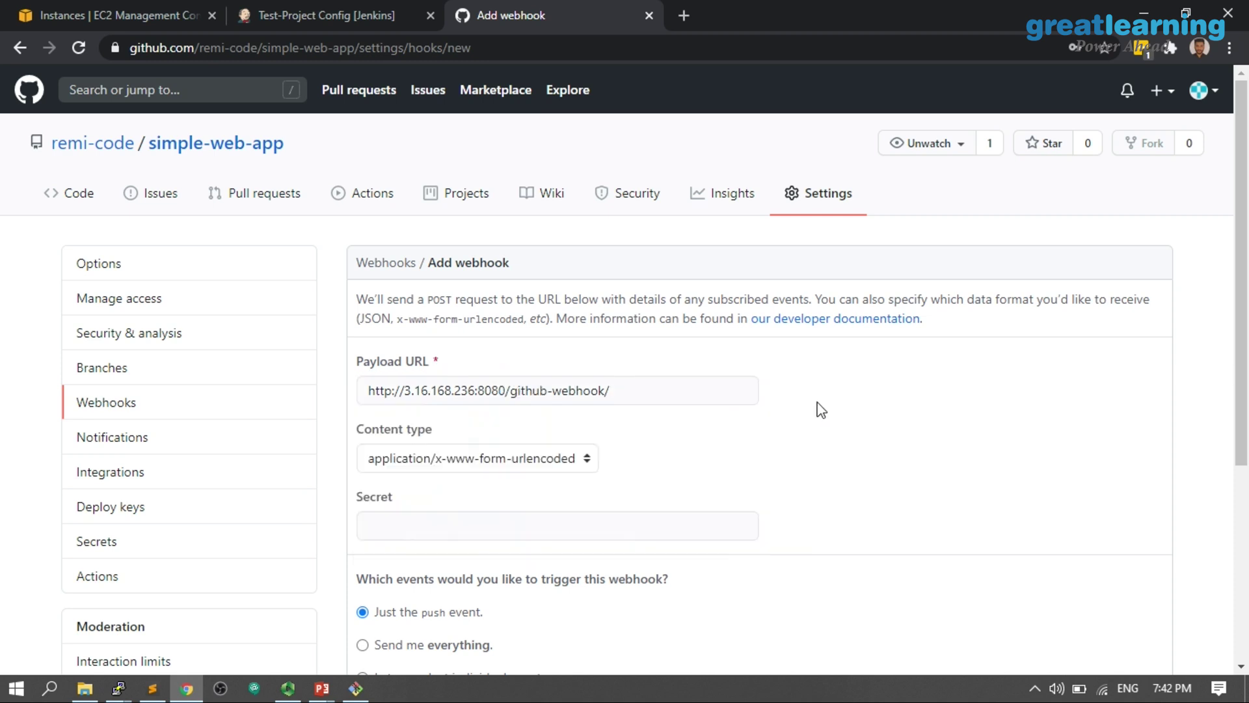
scroll(768, 422, "down", 1)
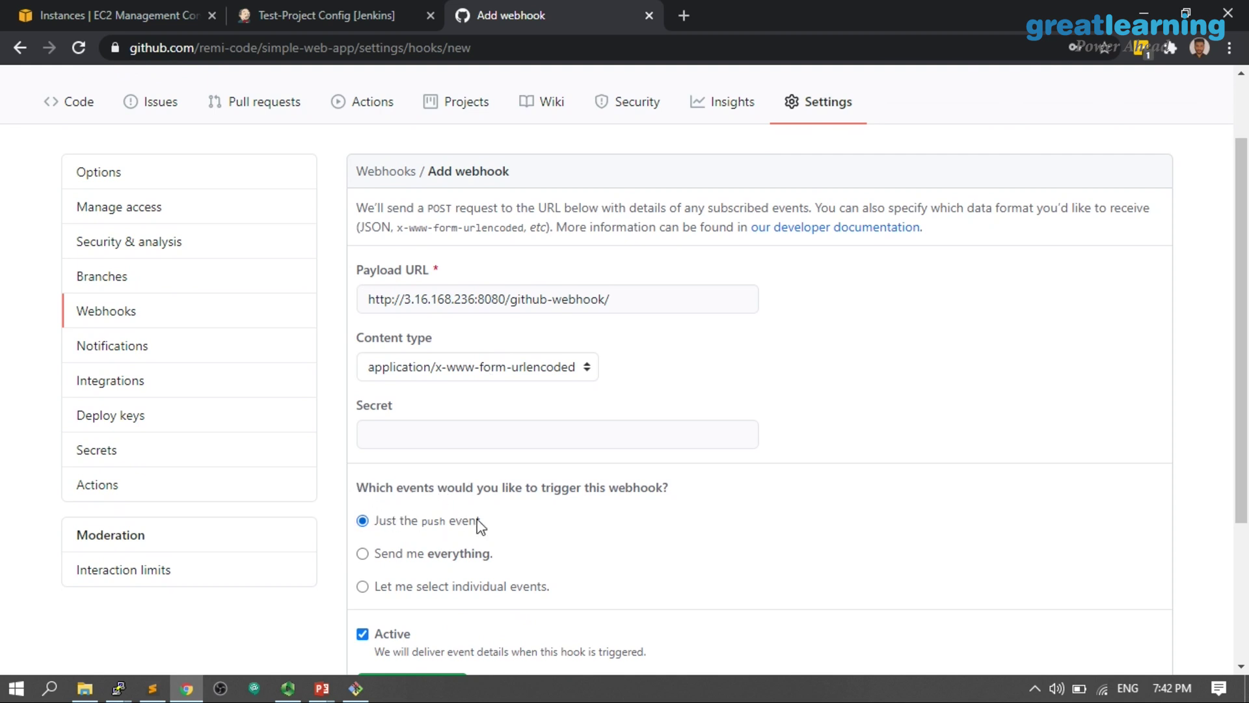
scroll(478, 523, "down", 1)
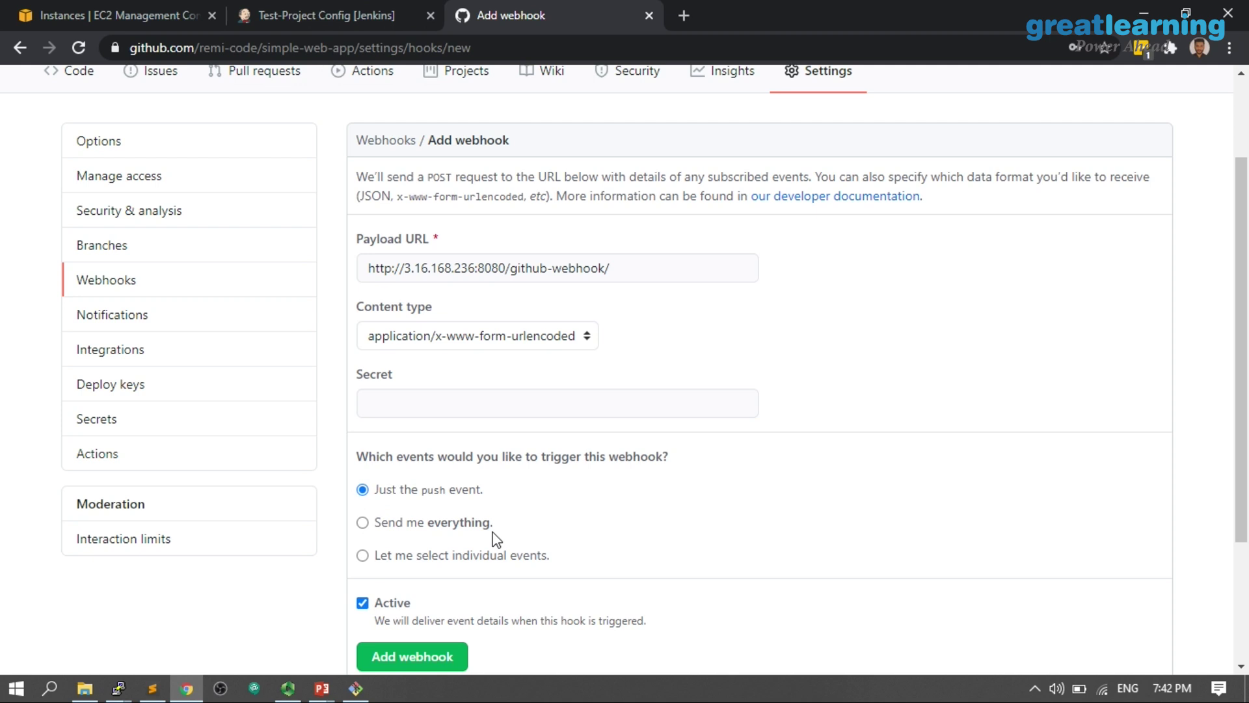
- Briefly select individual events (Deploy keys, Wiki, Forks), then settle on push events only
left_click(364, 556)
scroll(610, 561, "down", 3)
scroll(610, 561, "down", 1)
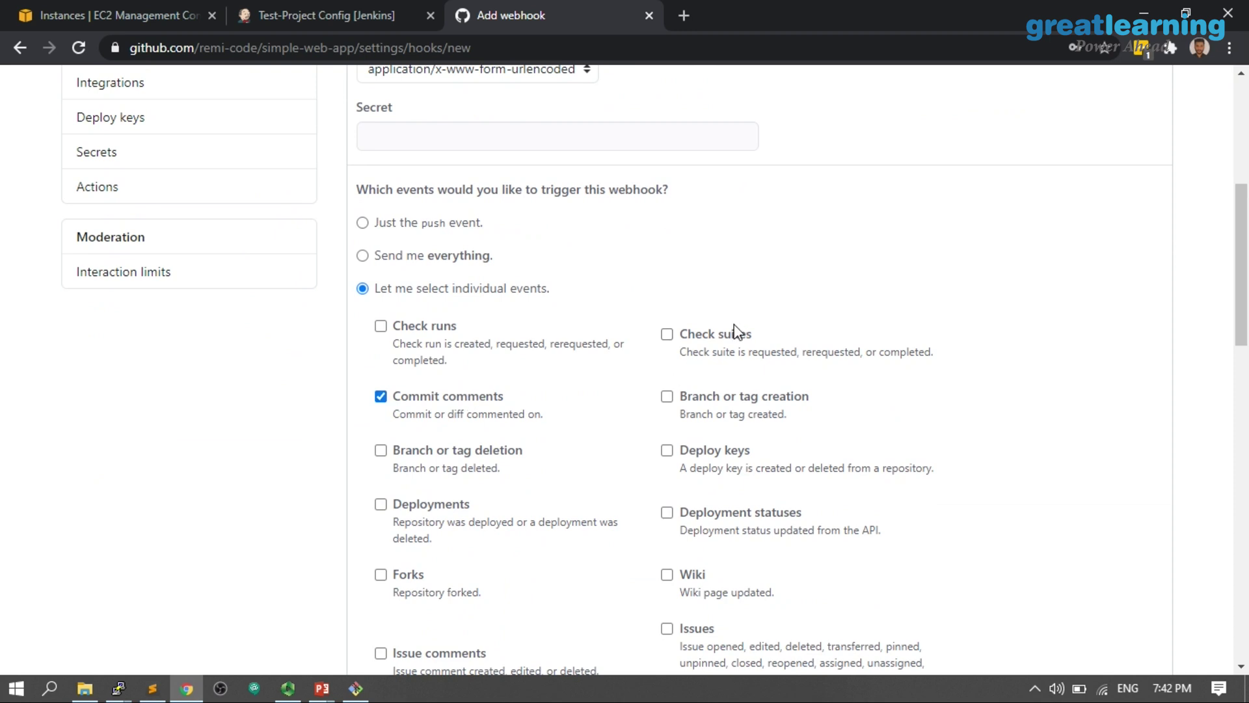
left_click(717, 461)
left_click(691, 584)
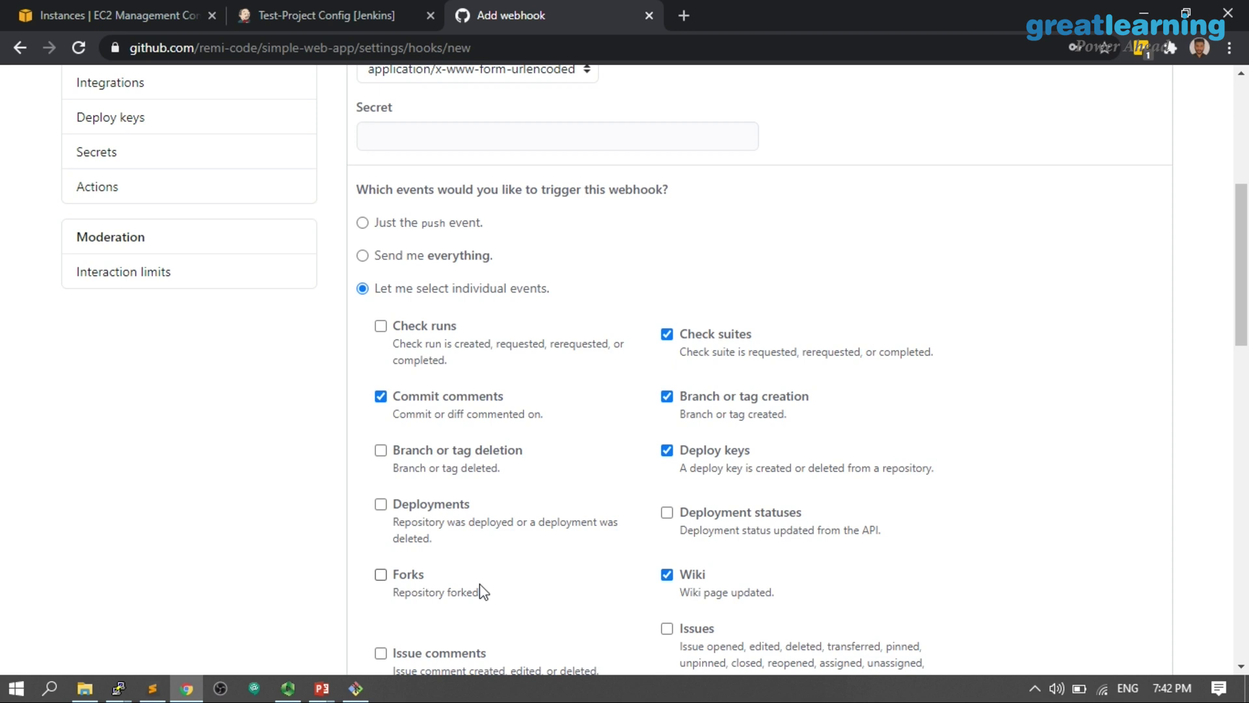
left_click(410, 581)
left_click(362, 222)
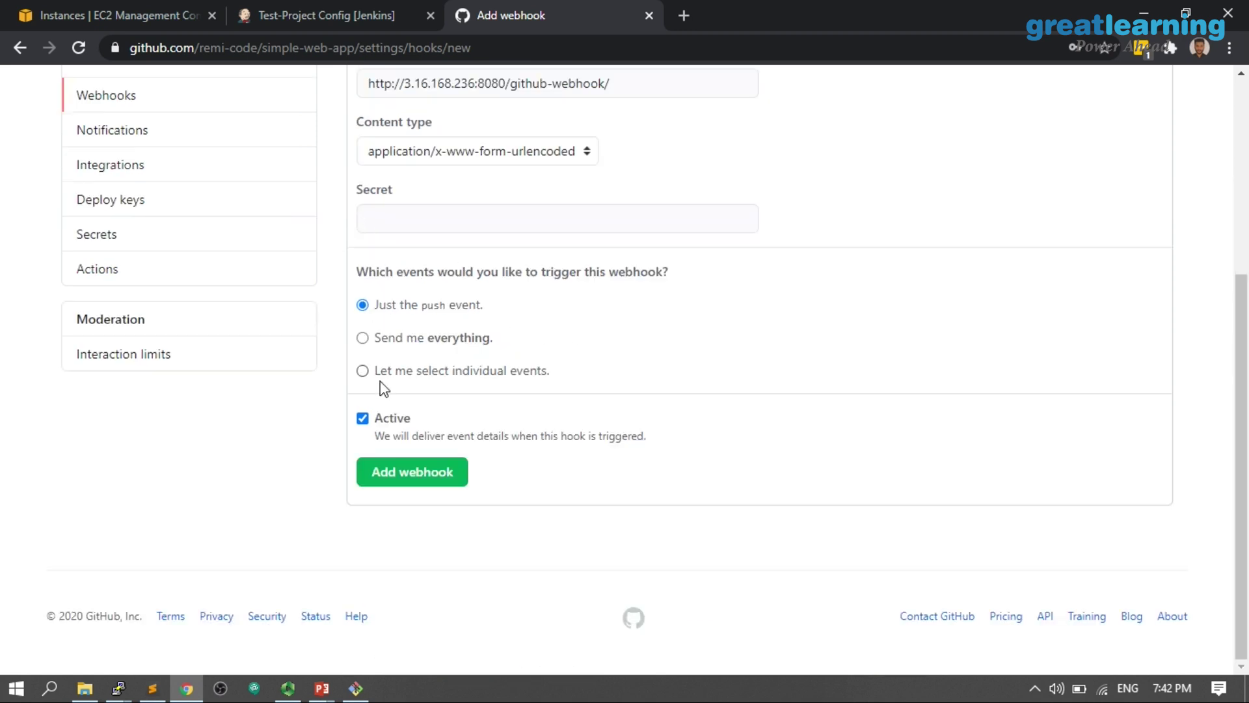
- Create the webhook, decline saving the password, and reload to confirm the last delivery succeeded
left_click(463, 484)
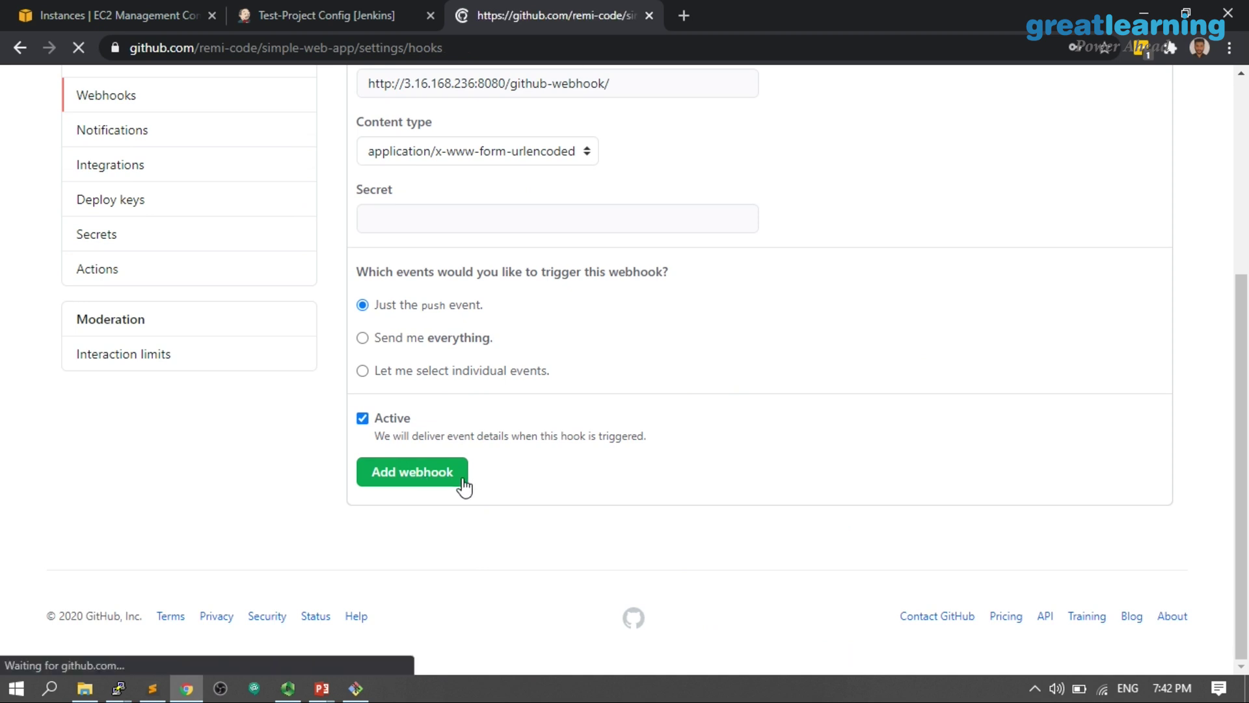
left_click(1062, 346)
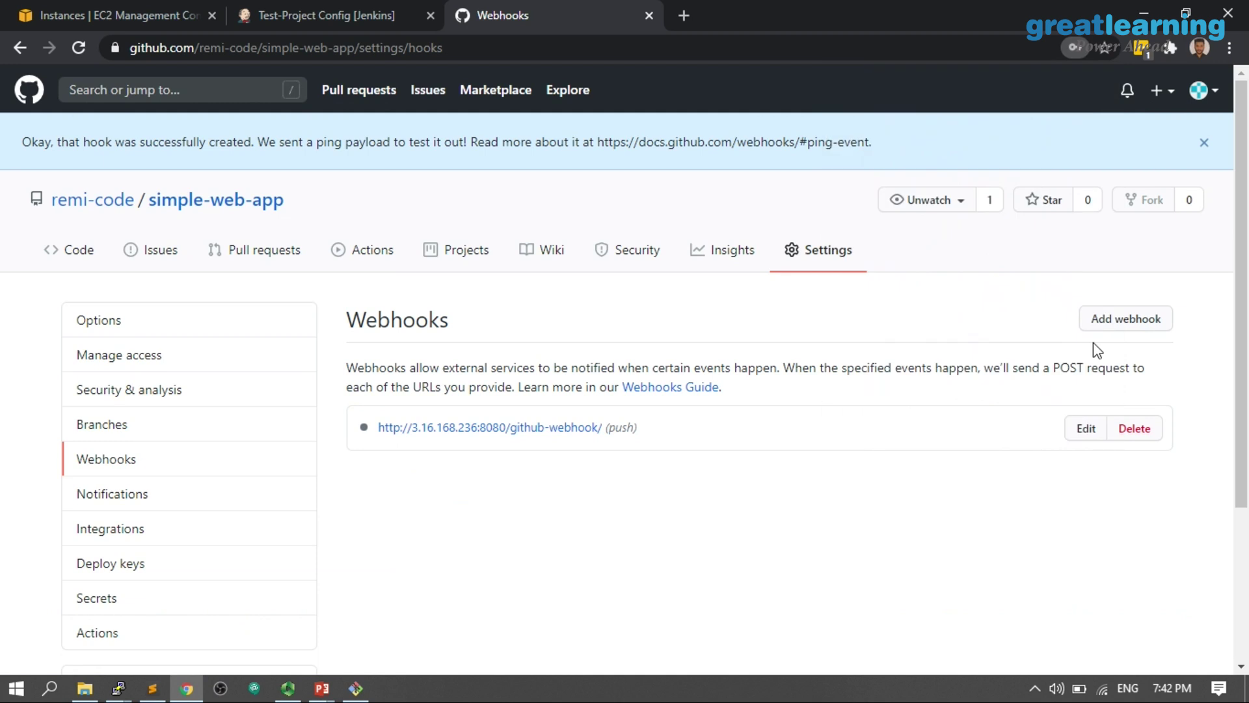
mouse_move(364, 430)
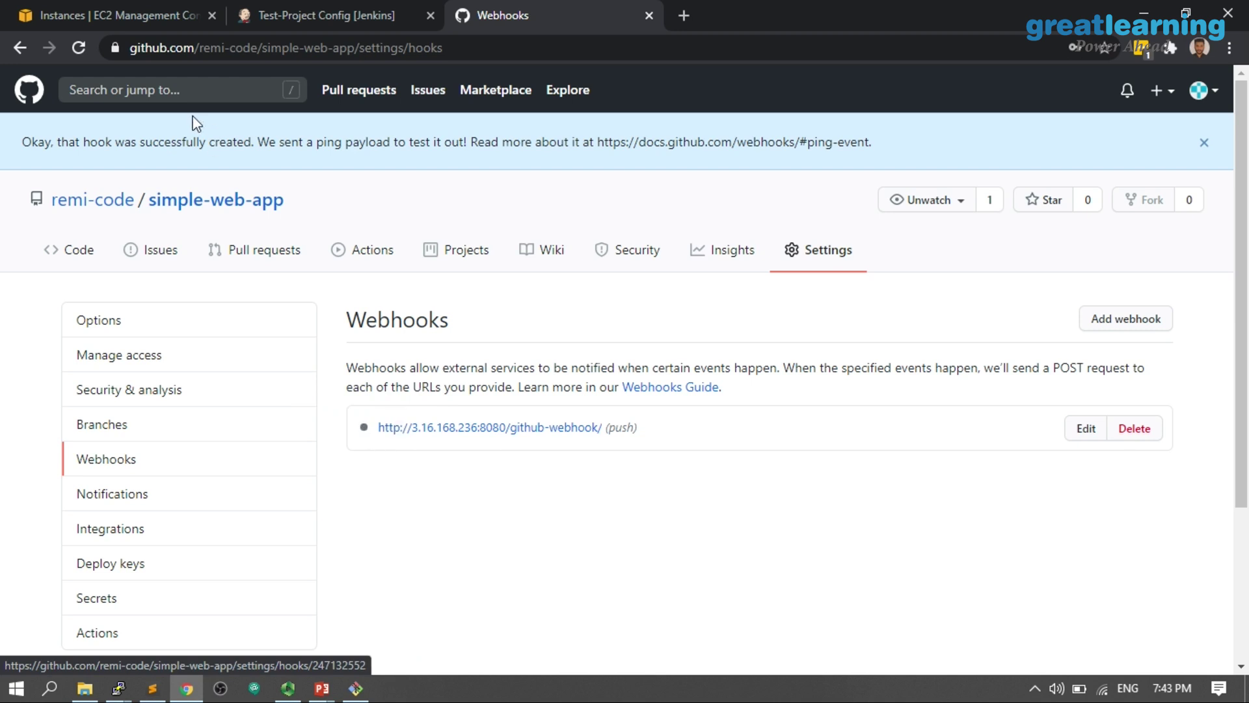
left_click(81, 51)
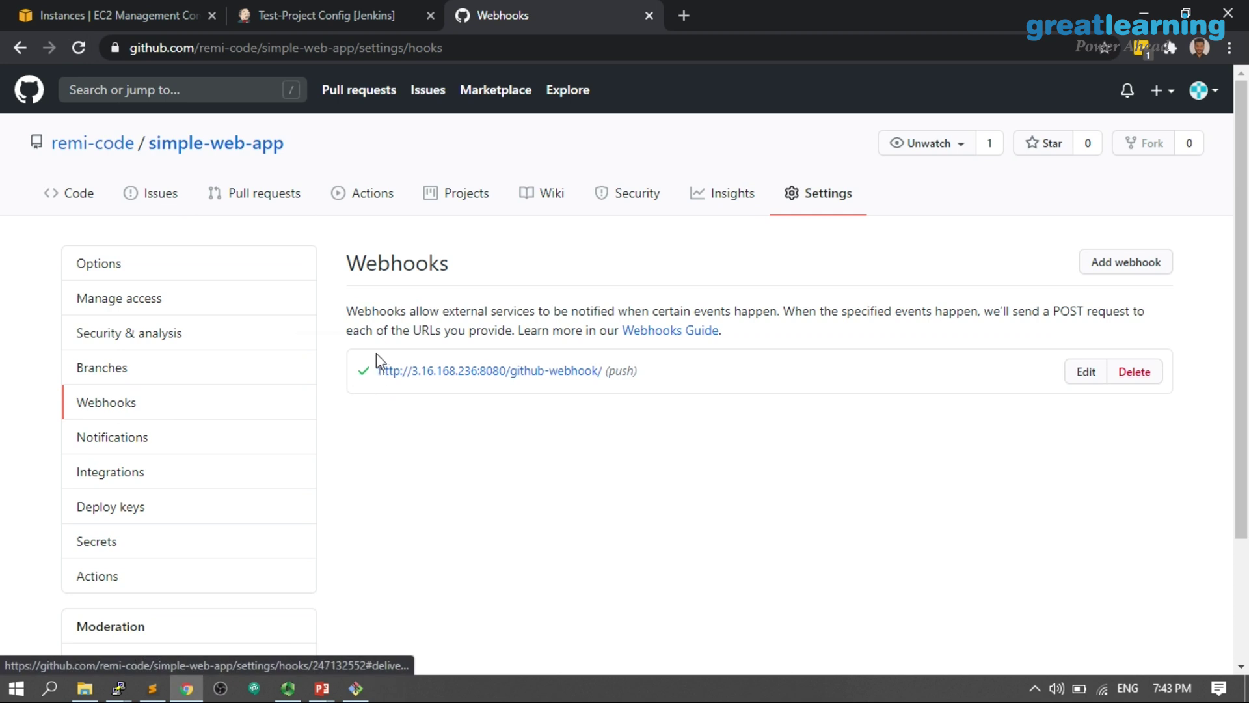
- In Test-Project's Build Environment, tick Delete workspace before build starts and Add timestamps to the Console Output
mouse_move(366, 381)
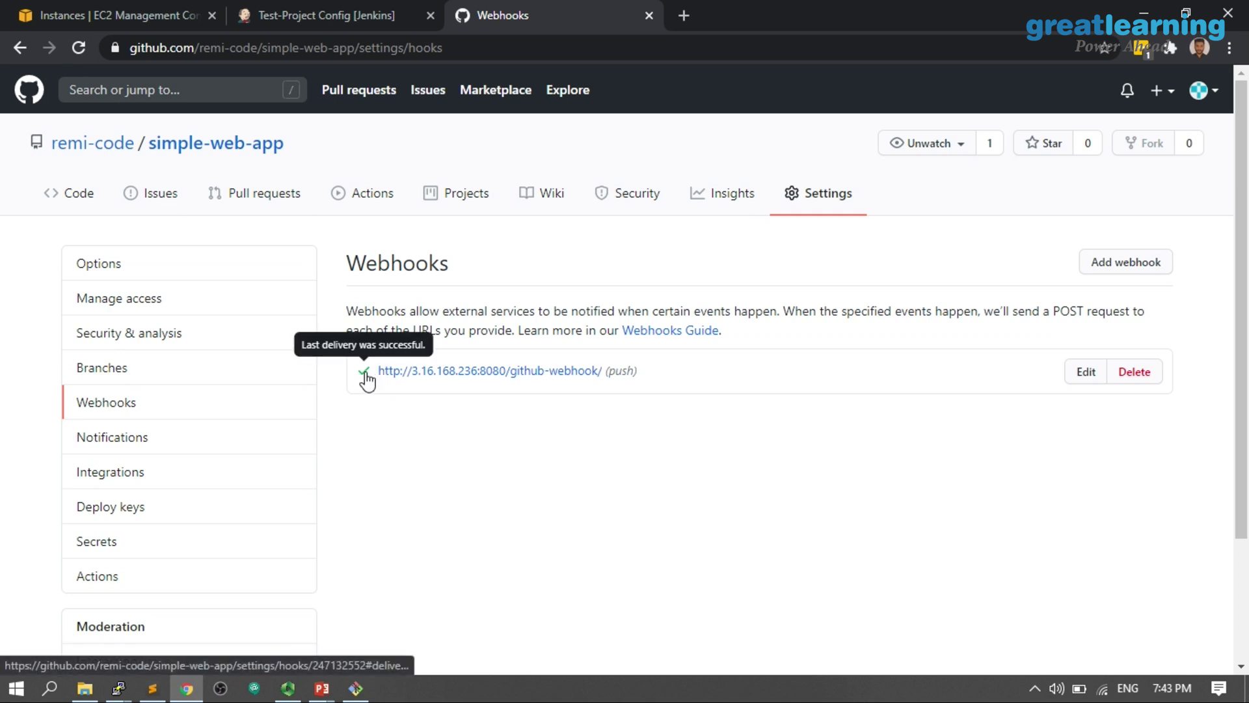
left_click(347, 6)
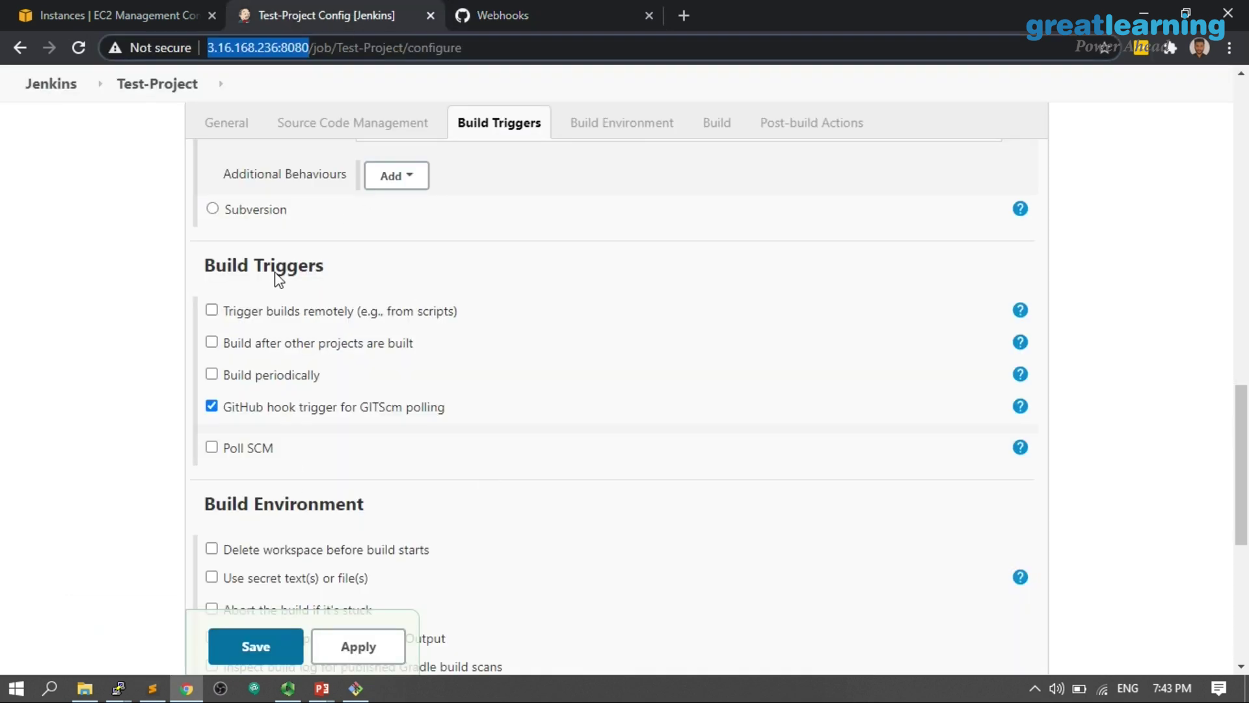
left_click(561, 3)
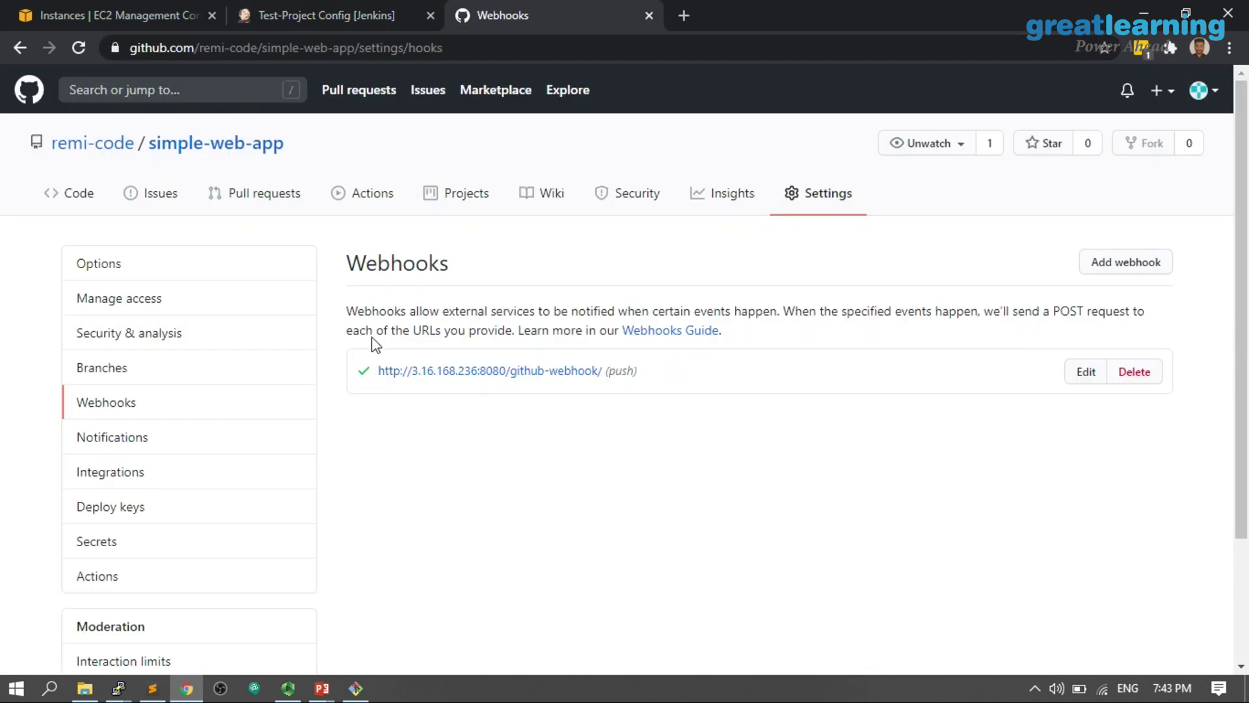
left_click(314, 14)
scroll(132, 427, "down", 3)
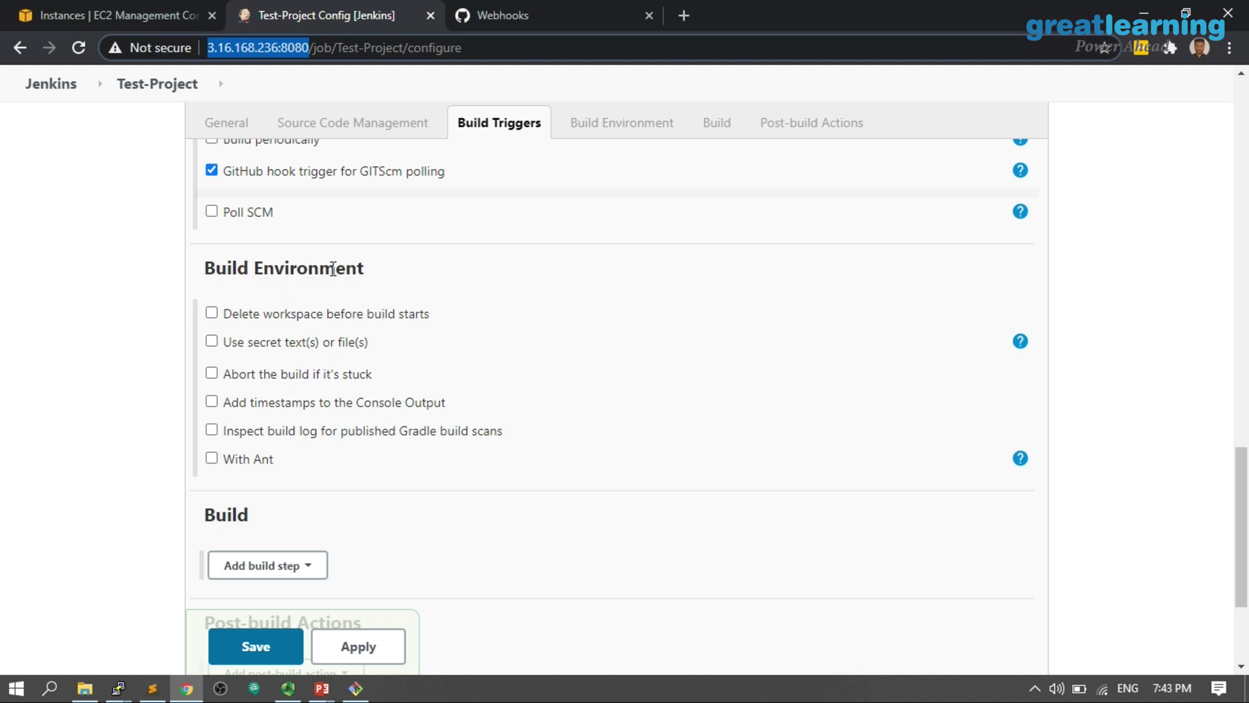
left_click(212, 312)
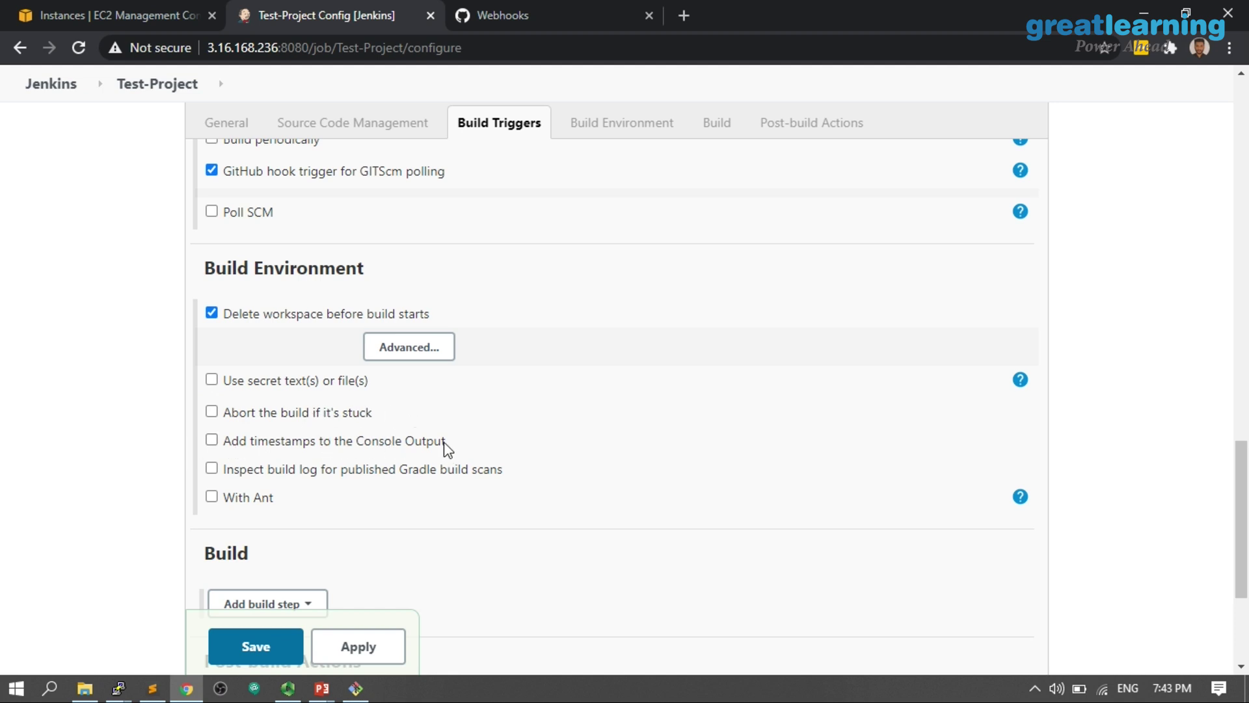
left_click(212, 444)
scroll(408, 499, "down", 3)
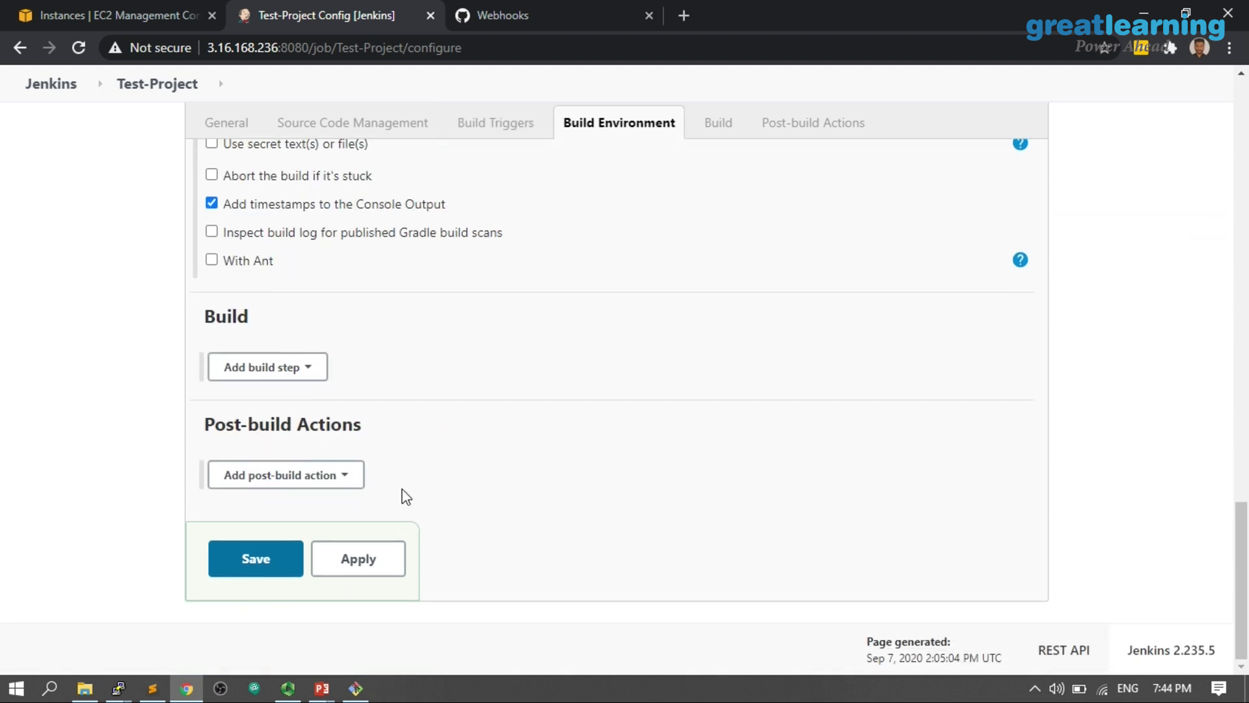
- Add an Execute shell build step and place the cursor in its empty Command box
left_click(313, 370)
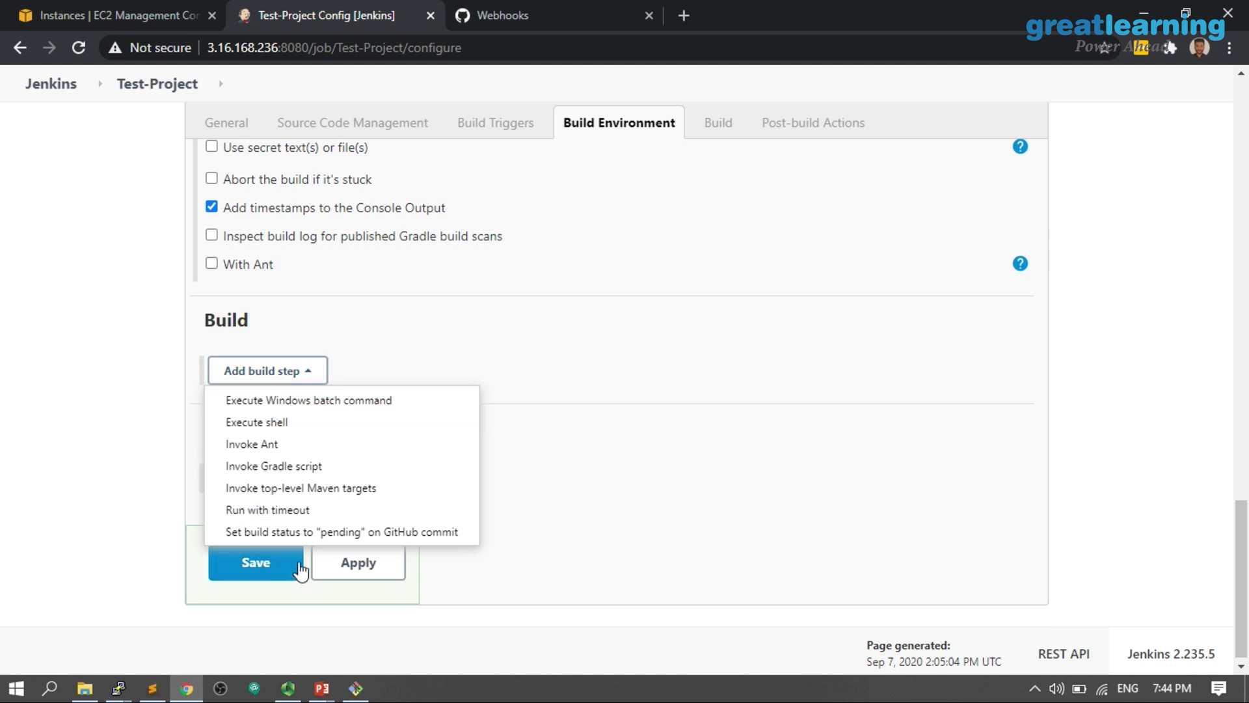
left_click(279, 421)
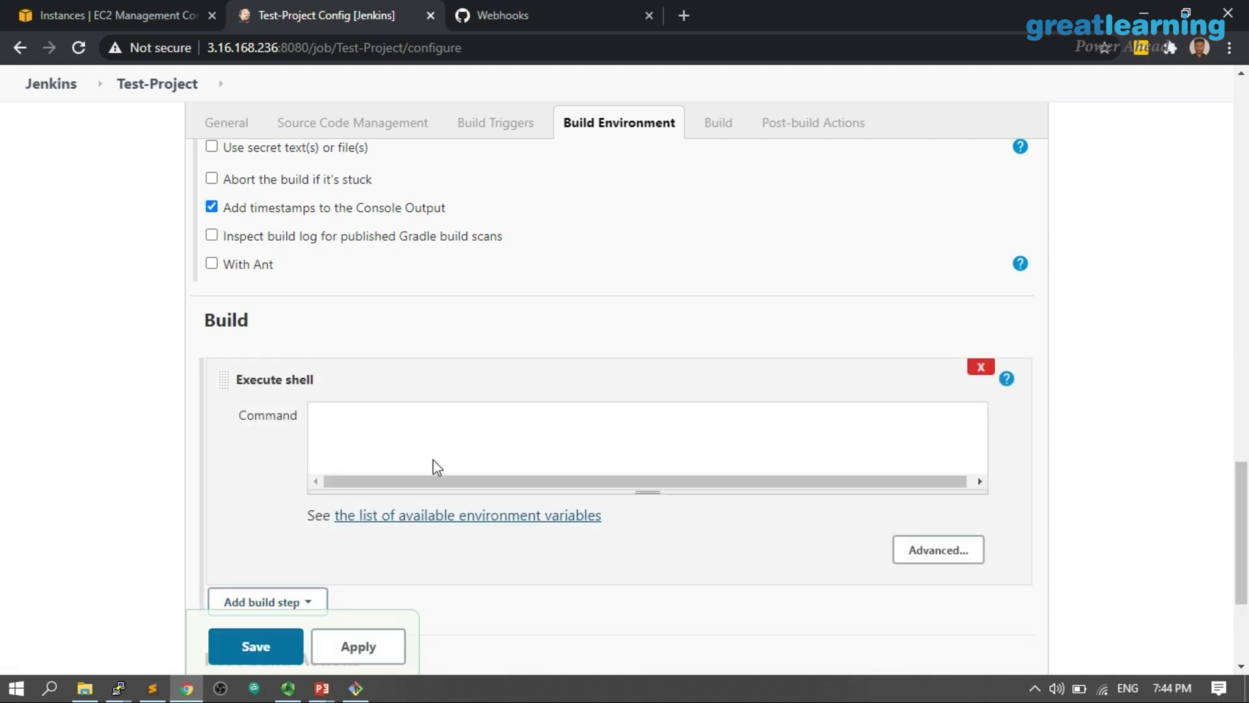
left_click(377, 412)
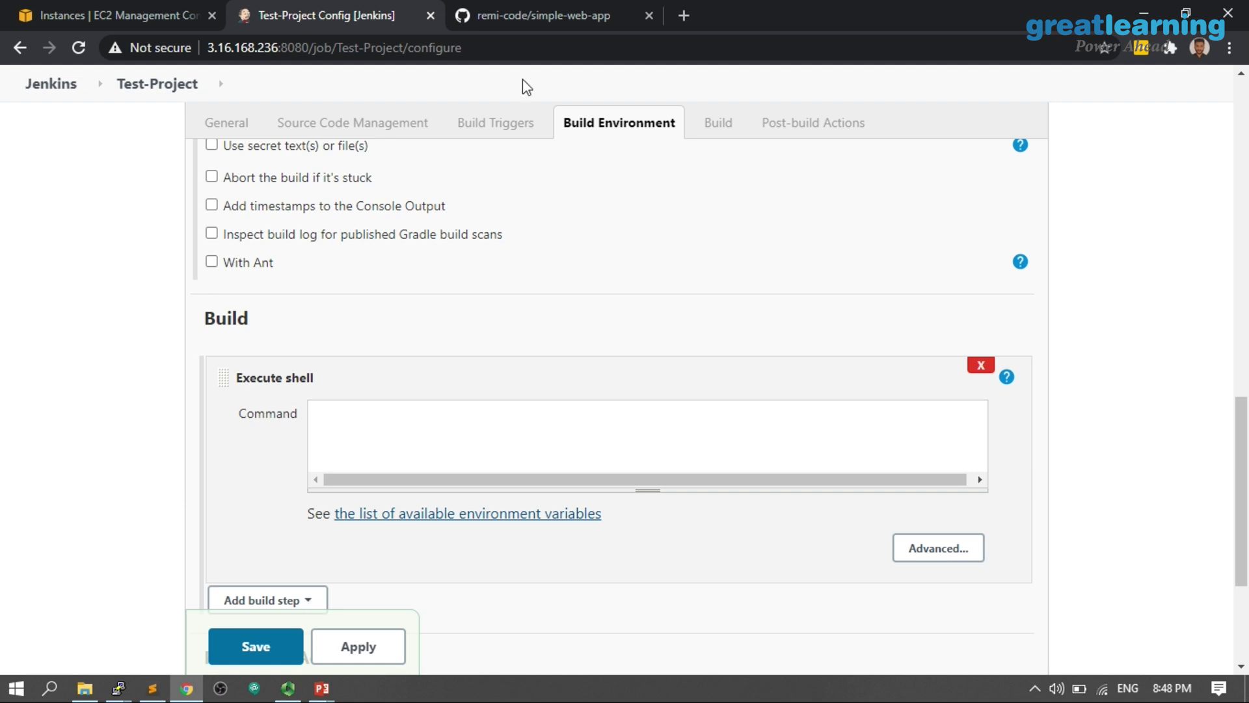
- Open the dockerfile and highlight FROM nginx:alpine and the copy of index.html into nginx's html folder
left_click(517, 3)
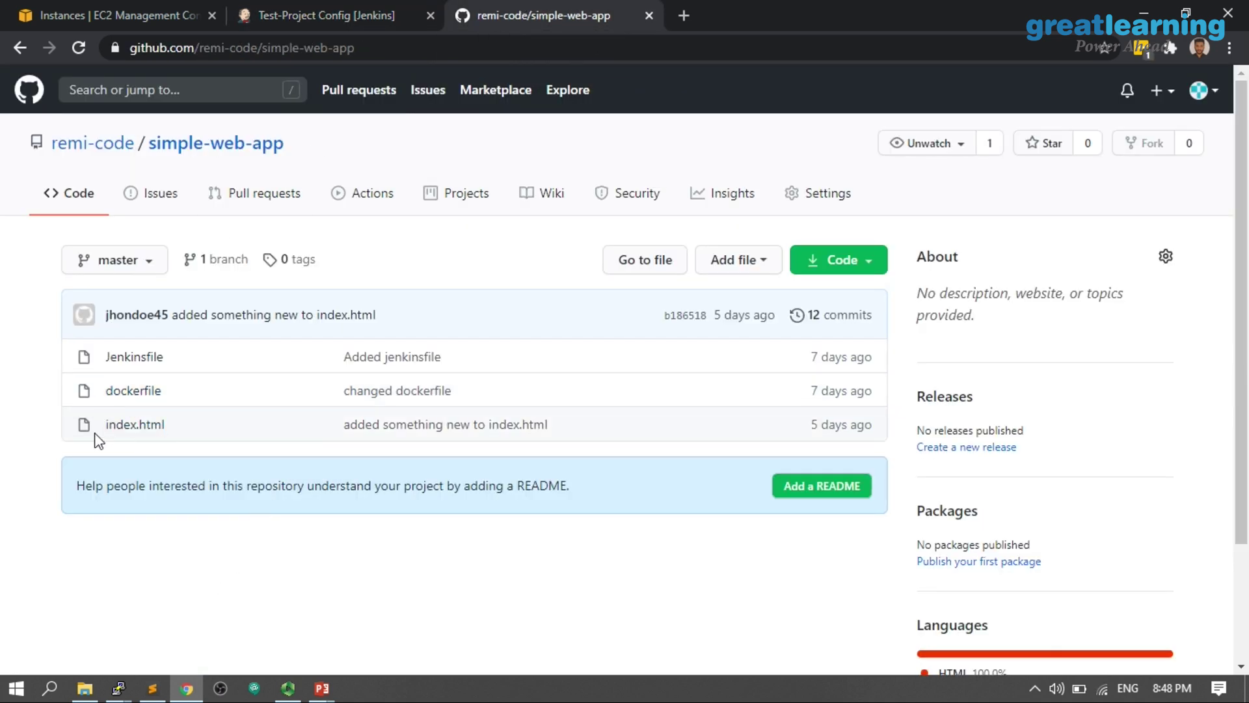
left_click(152, 394)
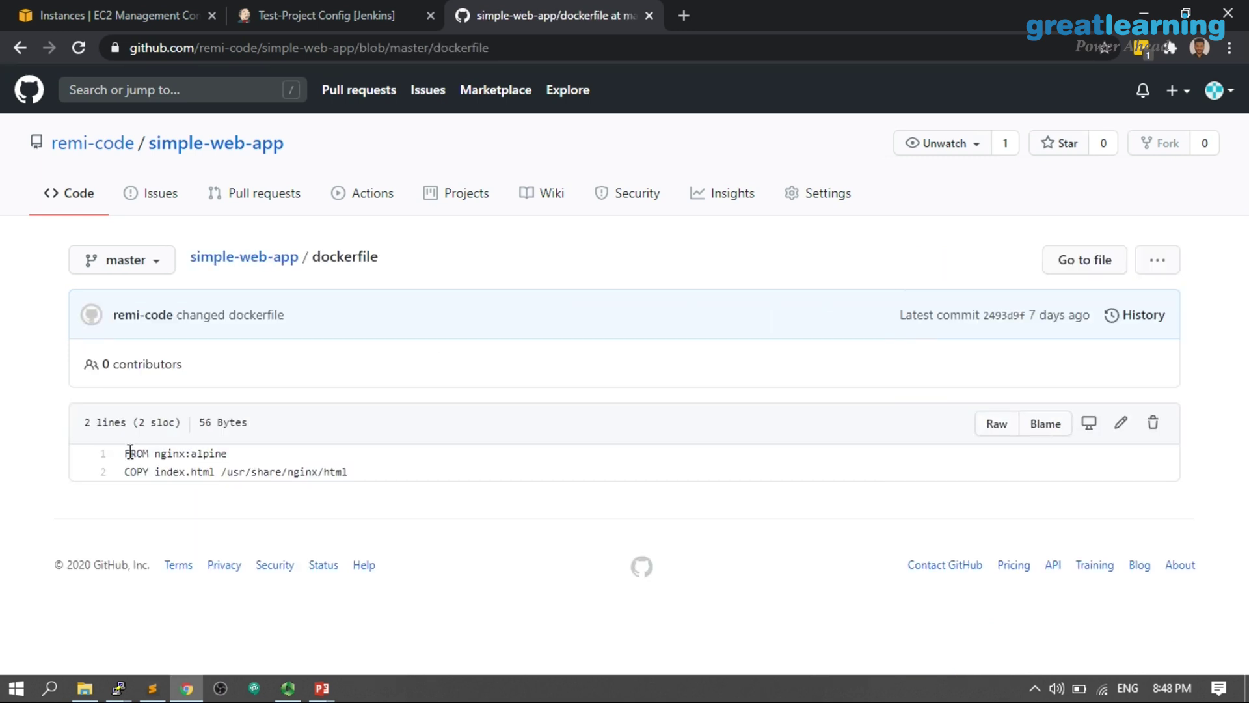
left_click_drag(127, 448, 394, 484)
triple_click(246, 450)
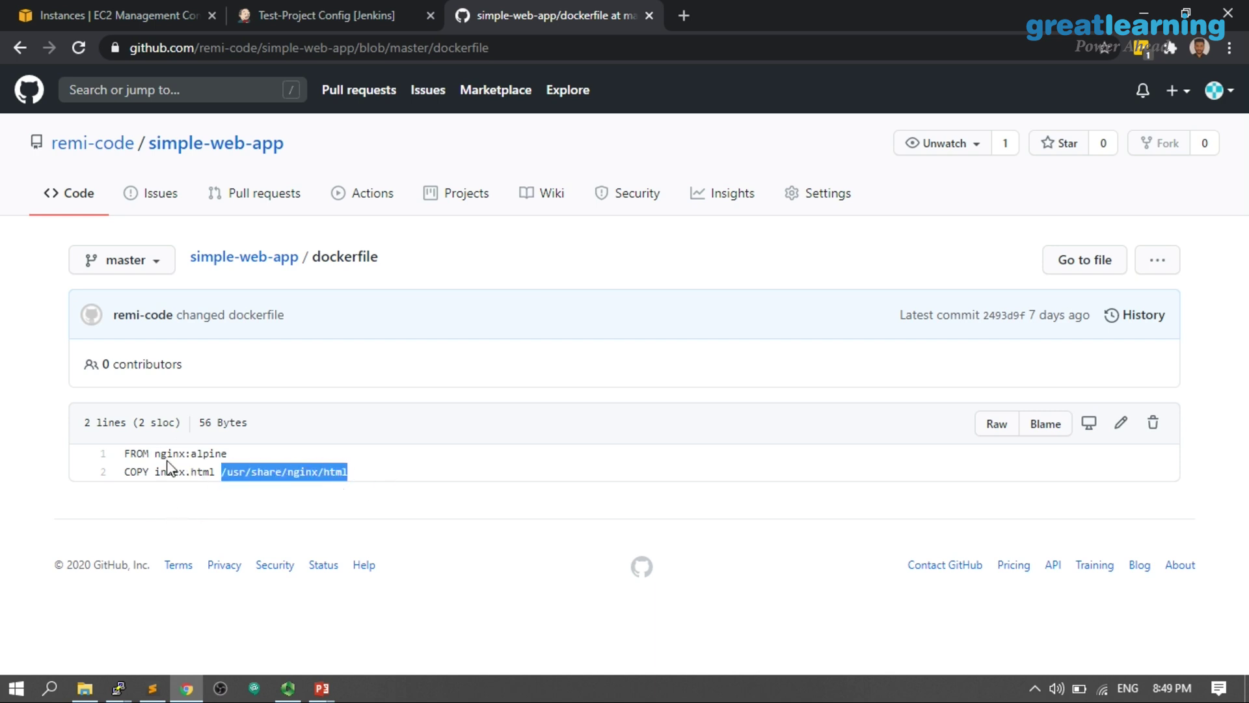
left_click_drag(161, 453, 227, 453)
left_click_drag(155, 471, 205, 469)
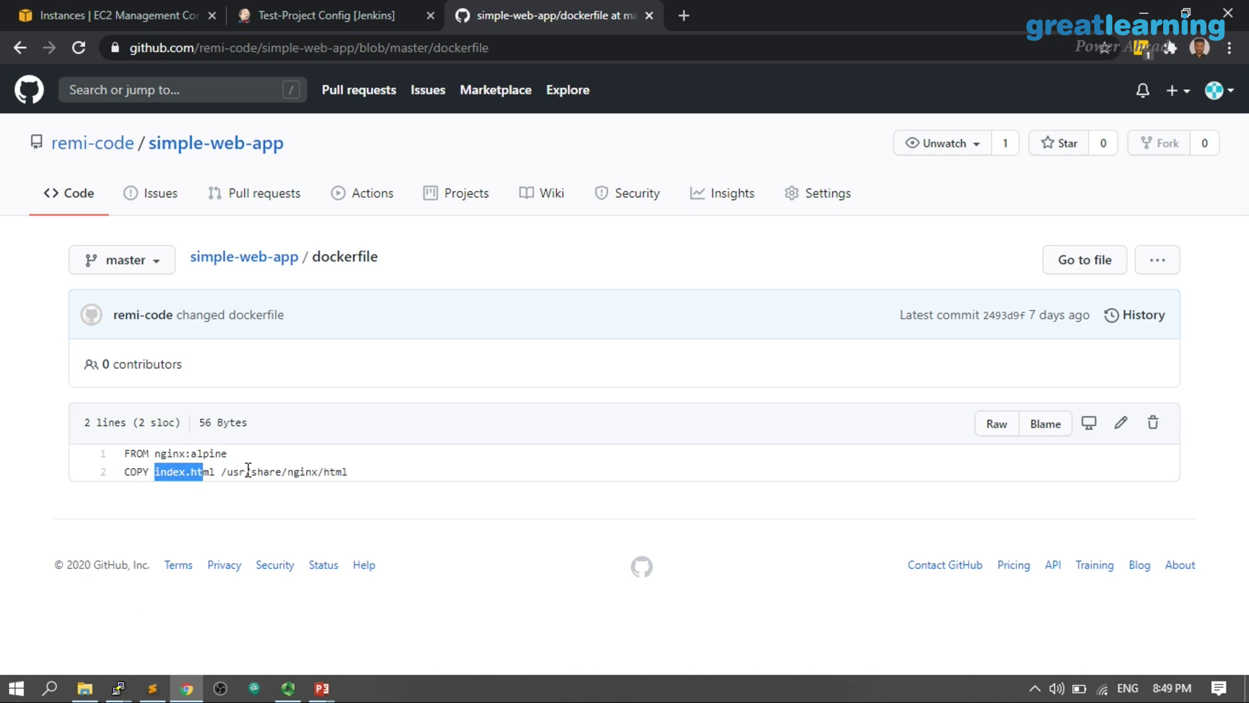
left_click_drag(281, 471, 364, 475)
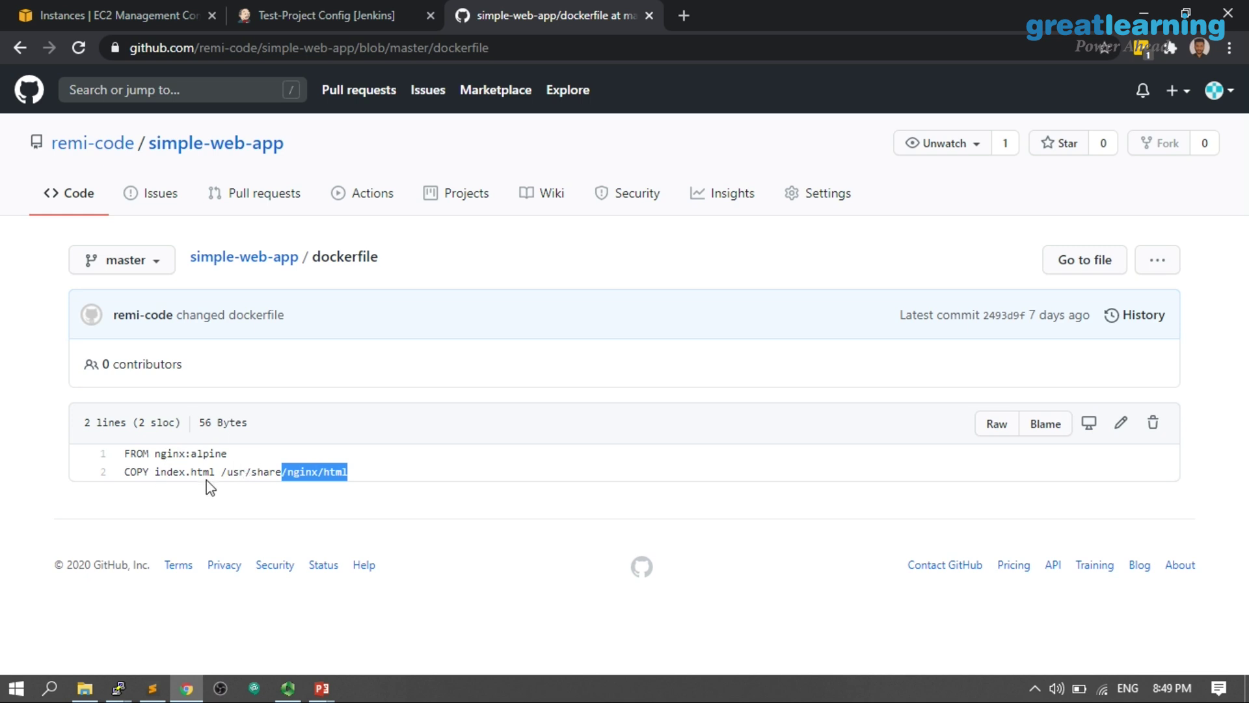
- Return to the simple-web-app repository file list after glancing at the Jenkins configuration
left_click(288, 263)
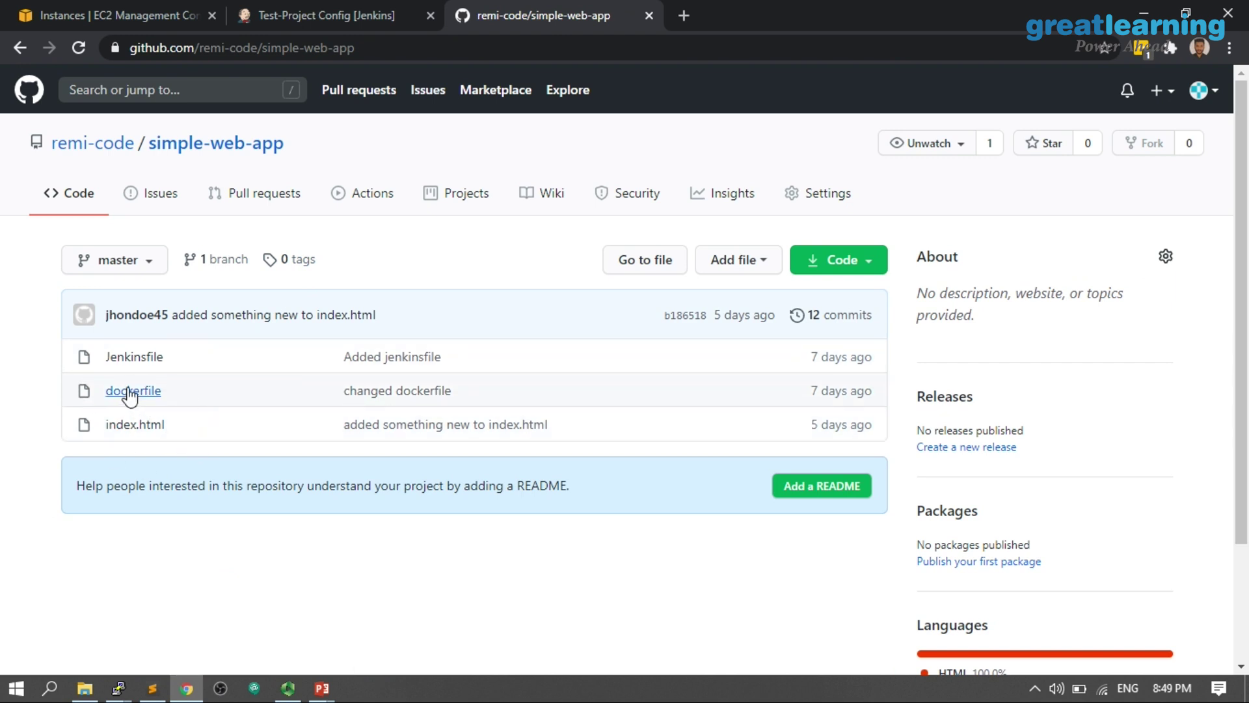
left_click(356, 15)
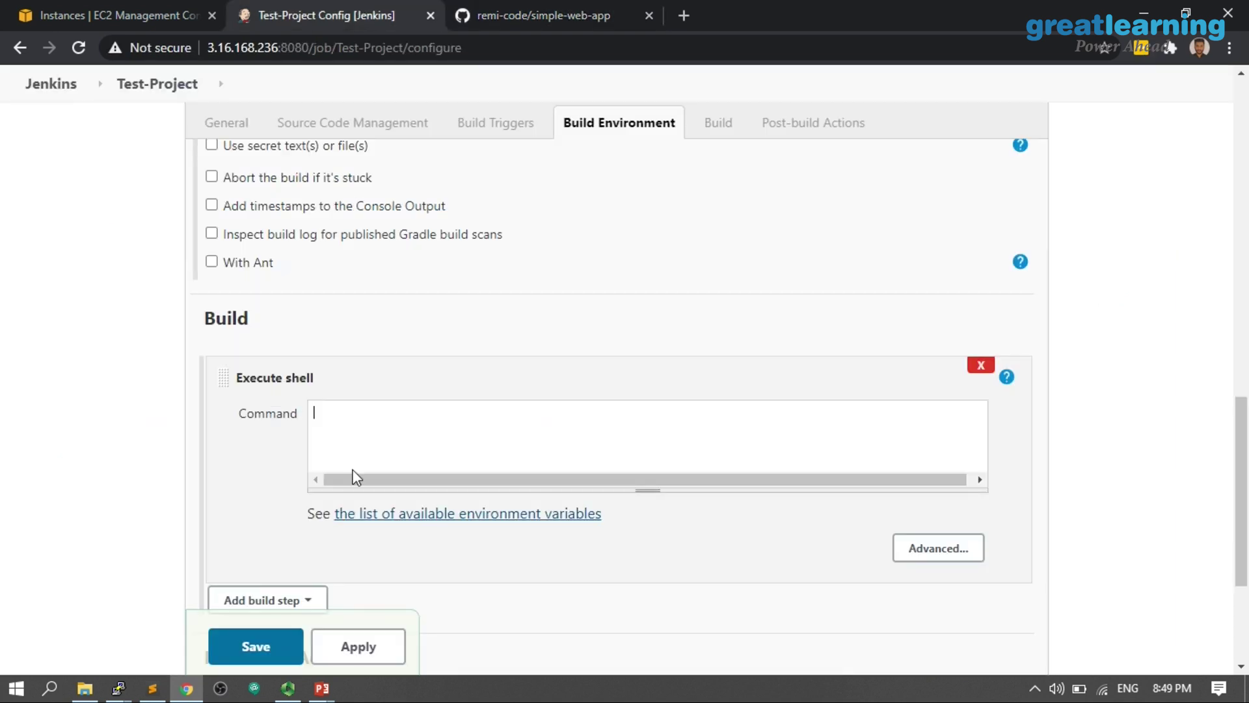
scroll(416, 299, "up", 1)
key("ctrl+Tab")
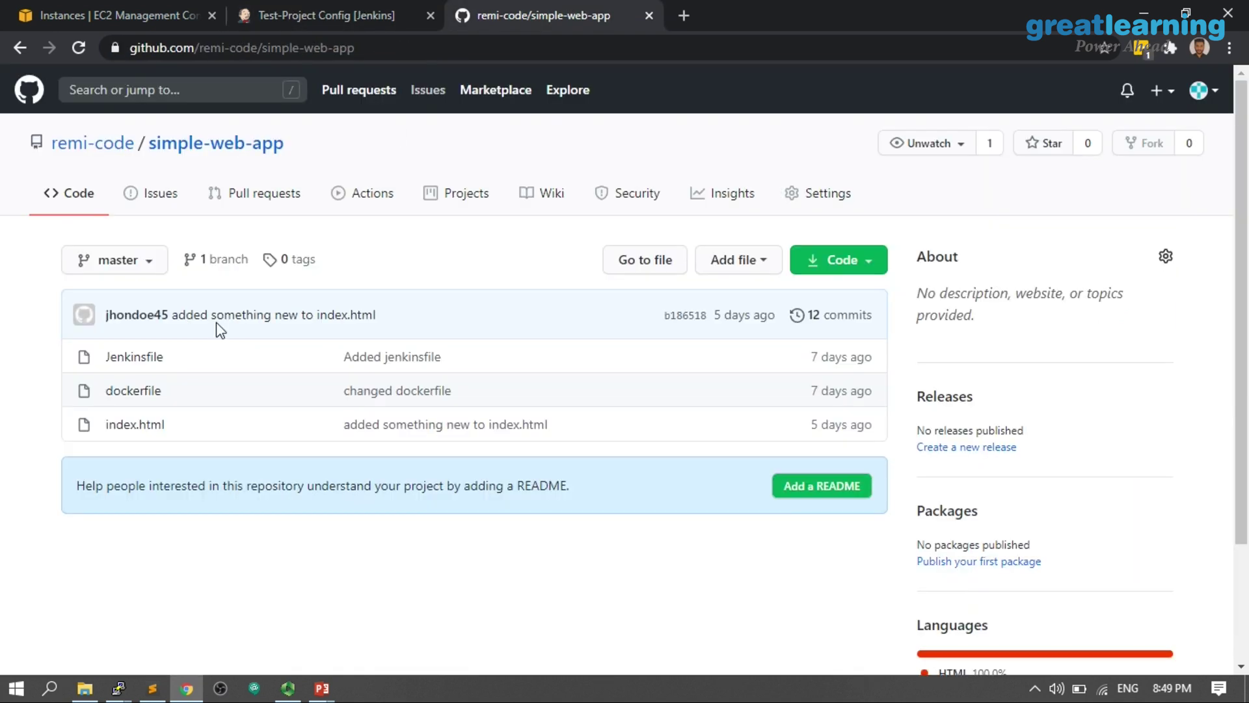
- Enter echo 'Building a Container...', sudo apt update and sudo apt install docker.io -y in the shell step
left_click(393, 8)
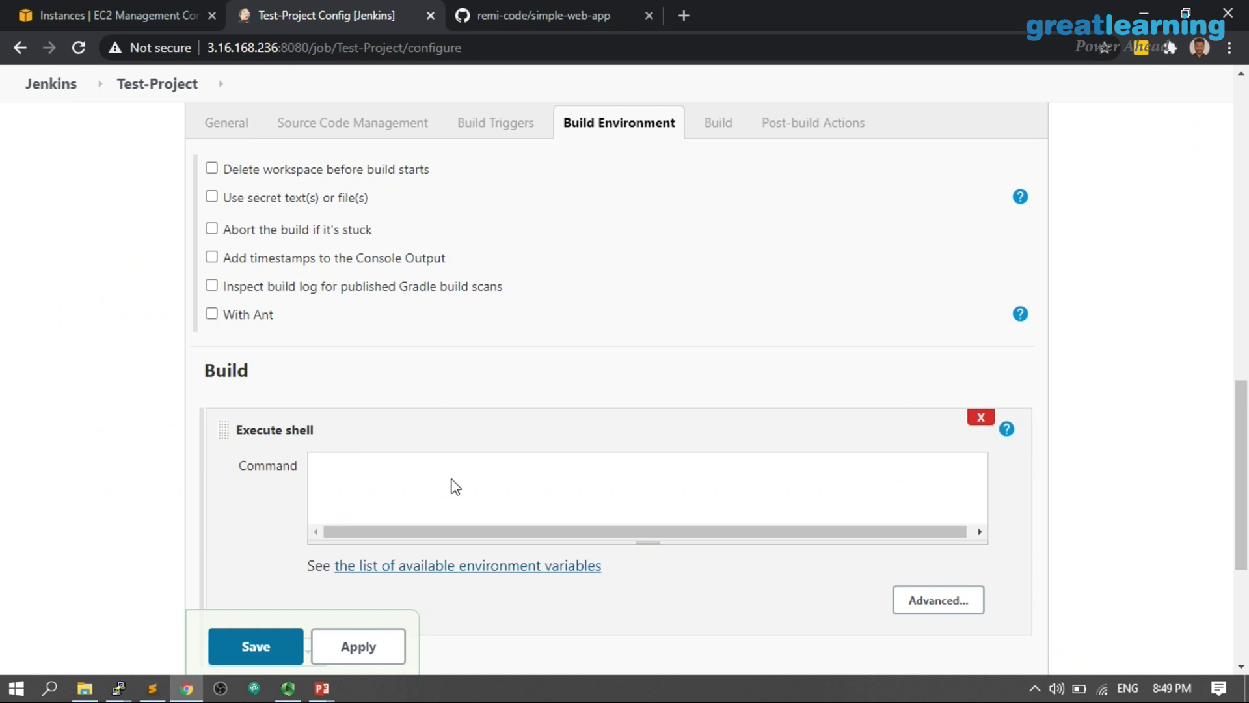
left_click(407, 476)
type("echo")
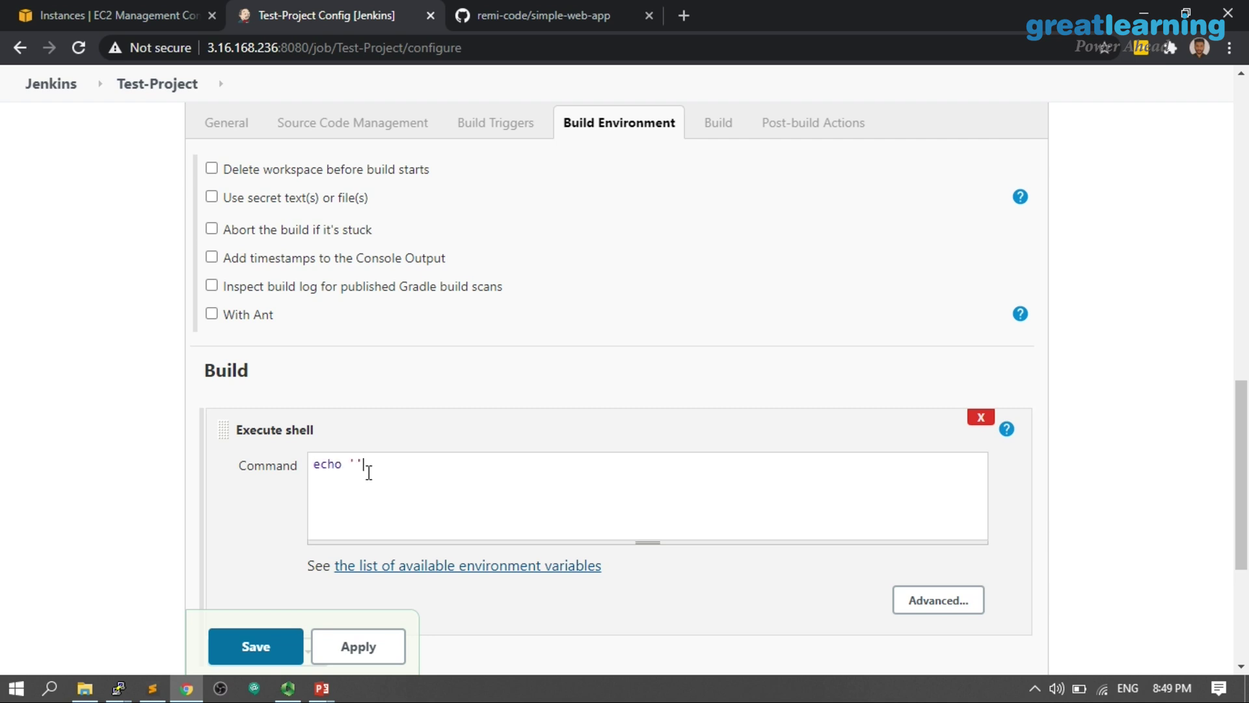
type(" 'Build")
key("BackSpace")
key("BackSpace")
type("lding a Container...")
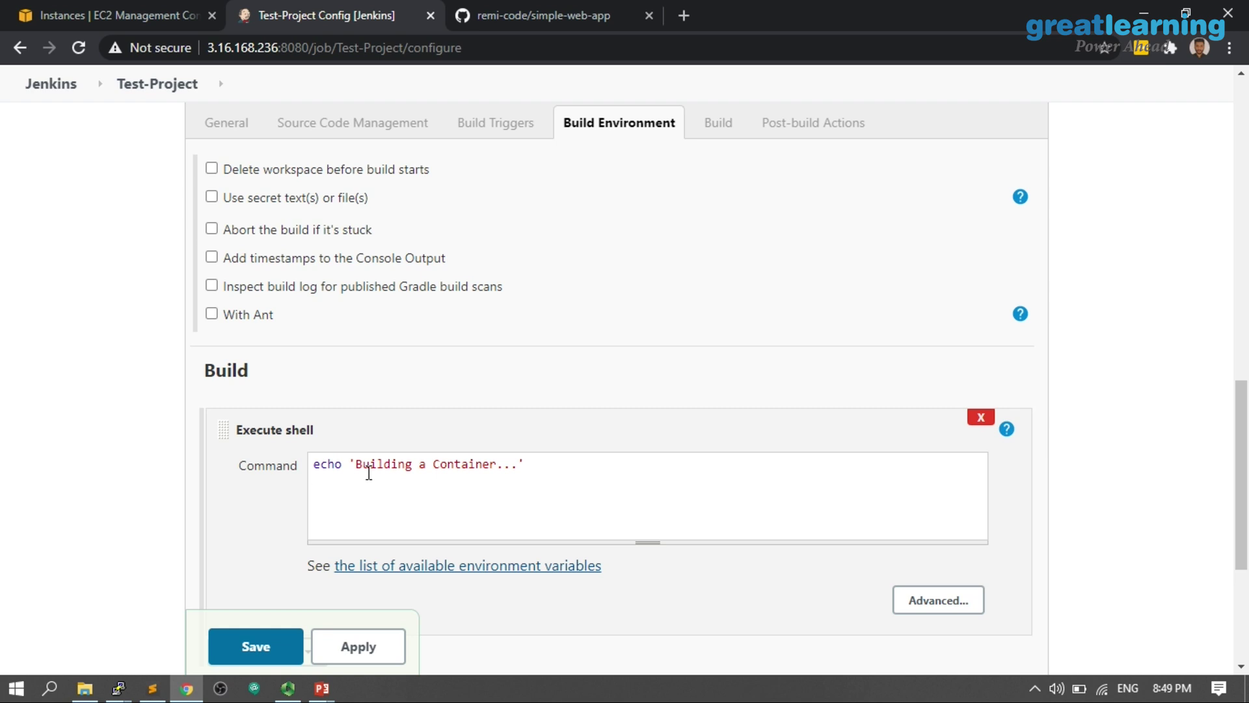
type("udo apt update")
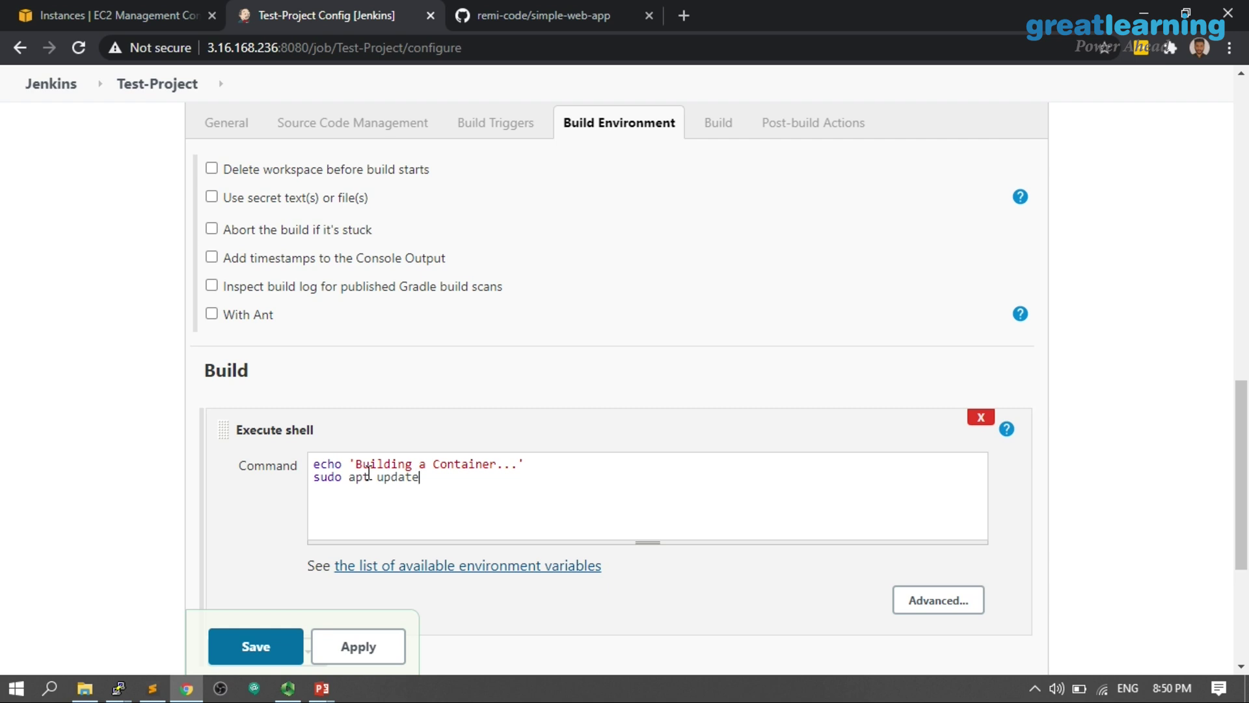
type("sudo apt install docker.io -y")
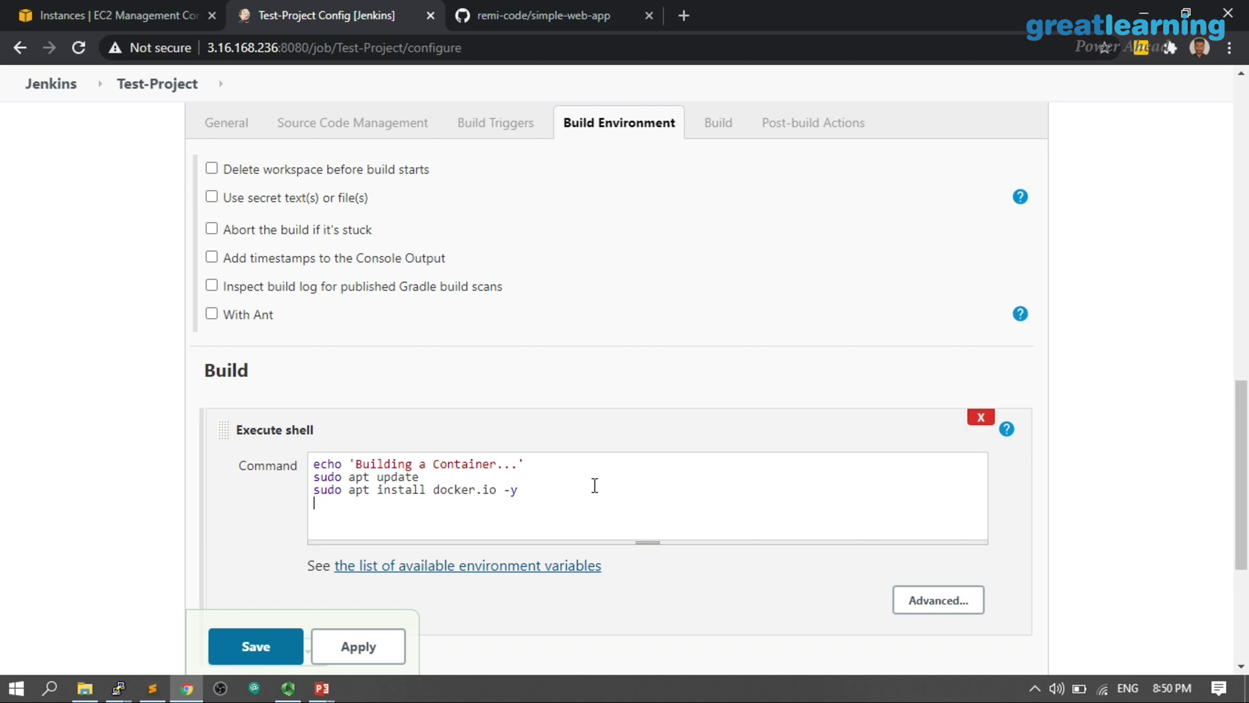
- Add sudo docker build -t myimage . and run myimage as mycontainer on port 80:80, then save
type("sudo docker build -t")
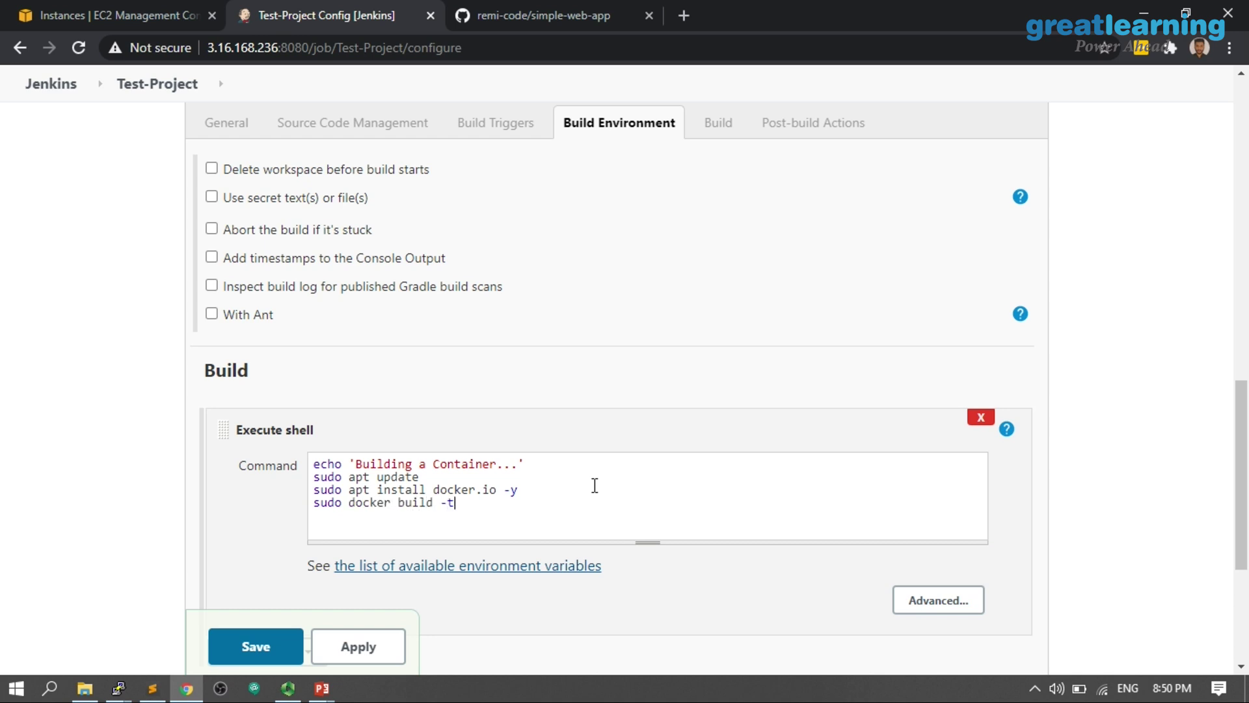
type(" myimage .")
key("Return")
type("sudo docker")
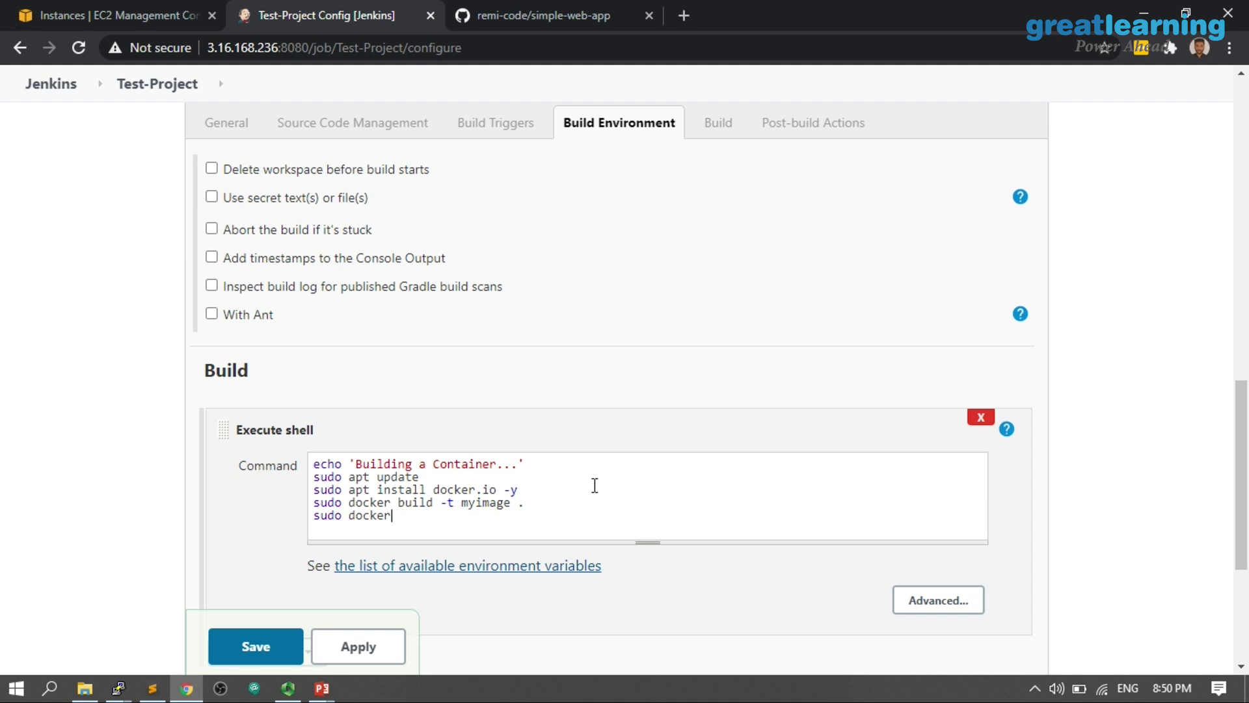
type(" run -it -d --name mycontainer")
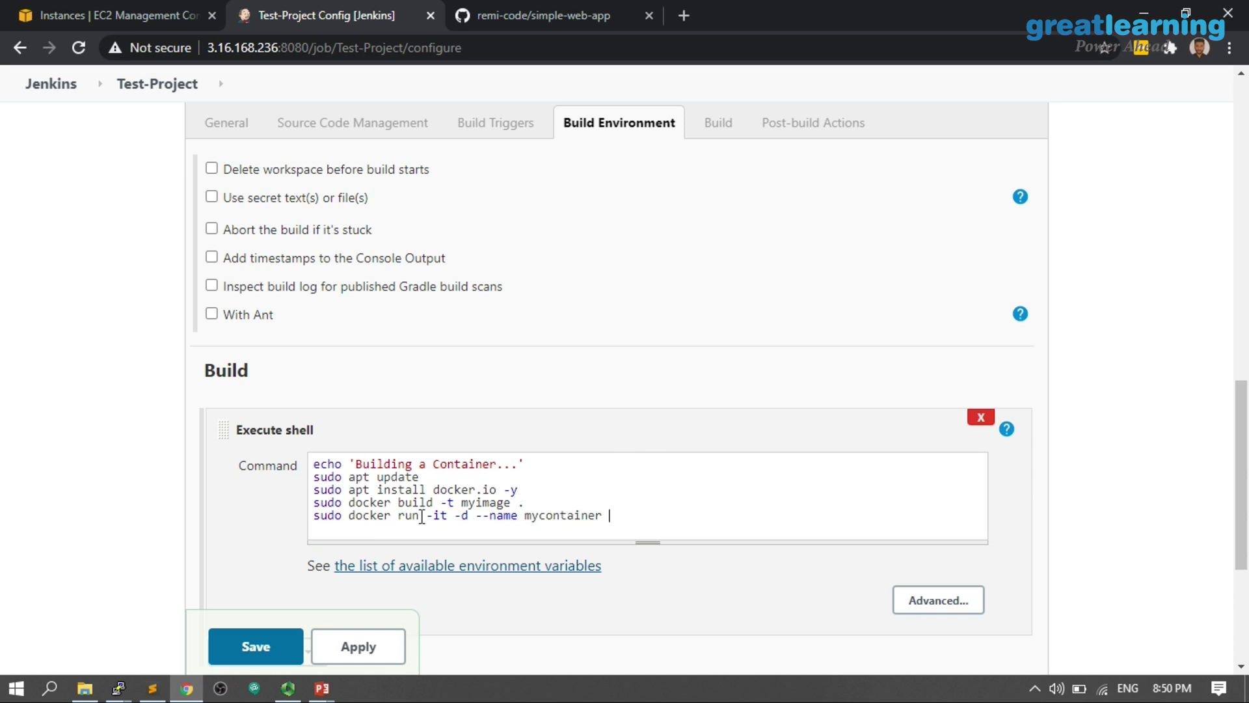
type(" -p 80:80 myimage")
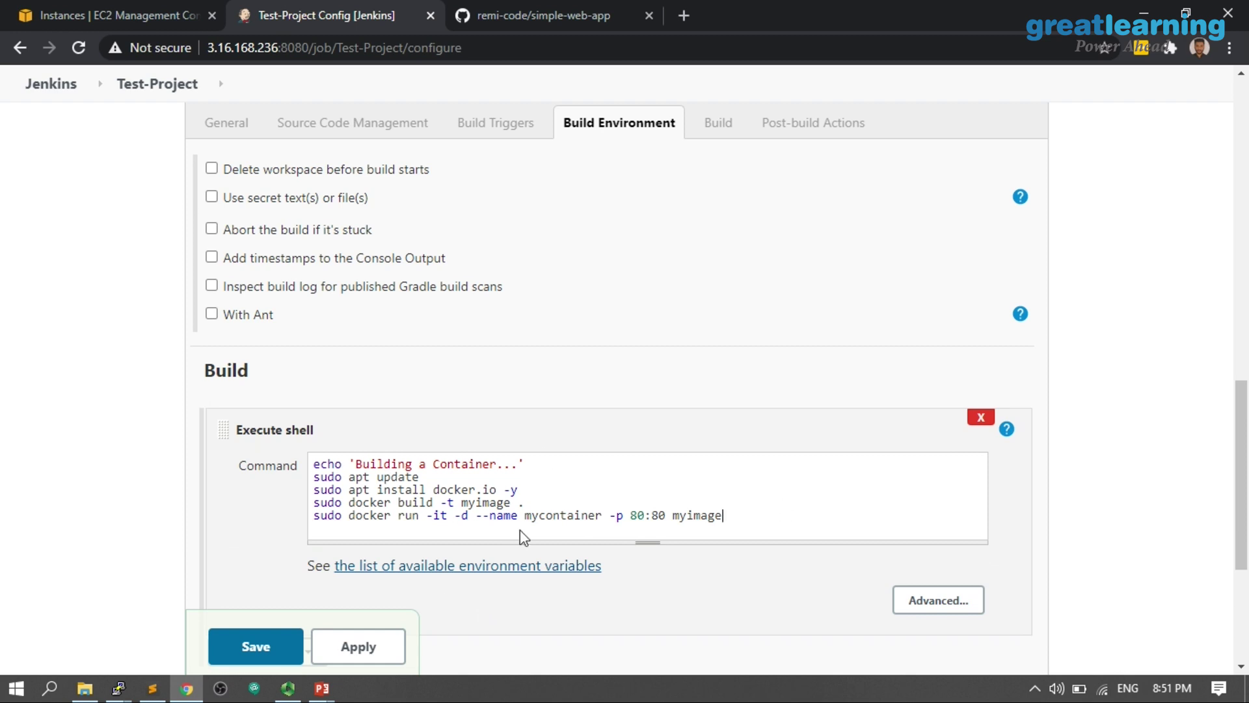
left_click(272, 647)
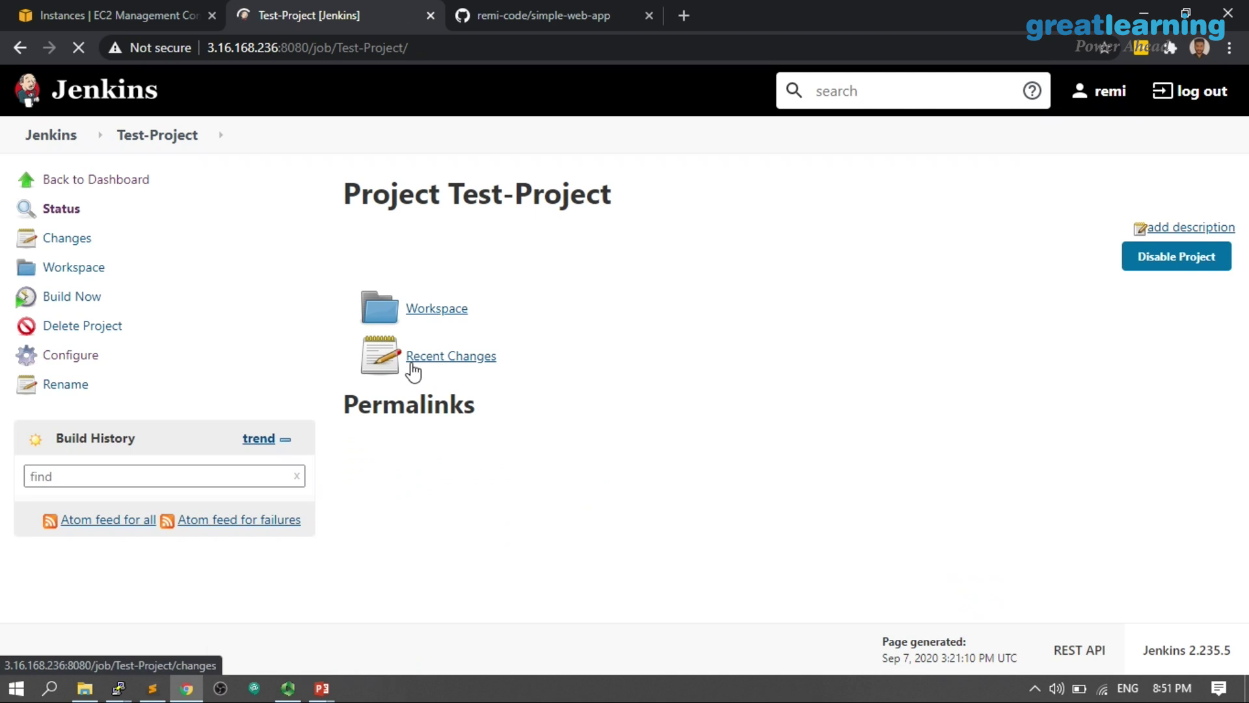
- Build Test-Project, locate the missing Dockerfile error in build #1's console output, and return to the project
left_click(79, 301)
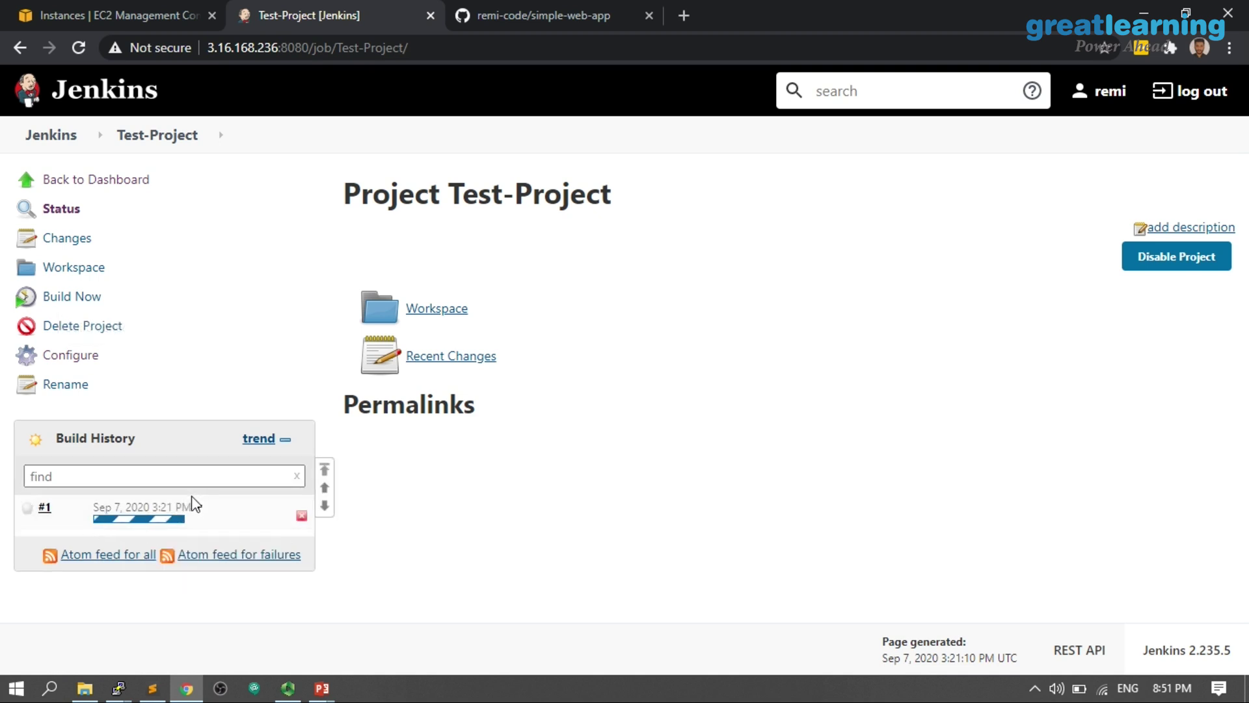
left_click(28, 513)
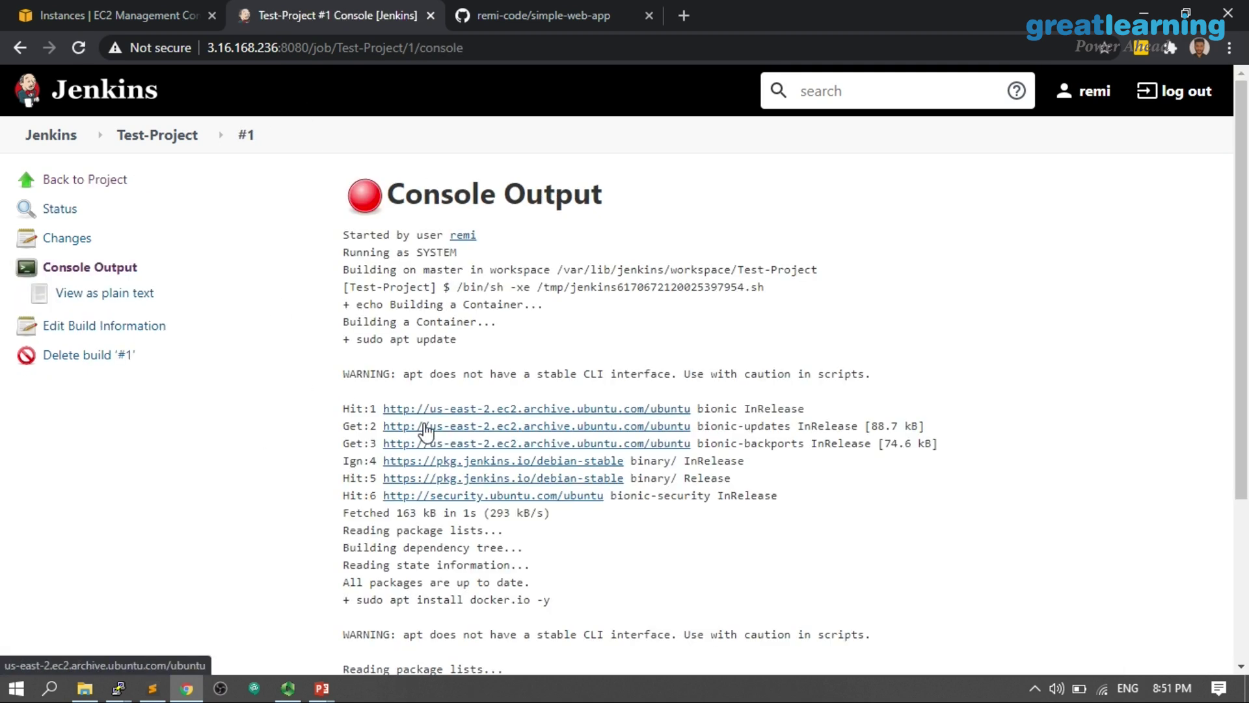
scroll(276, 404, "down", 2)
scroll(276, 405, "down", 3)
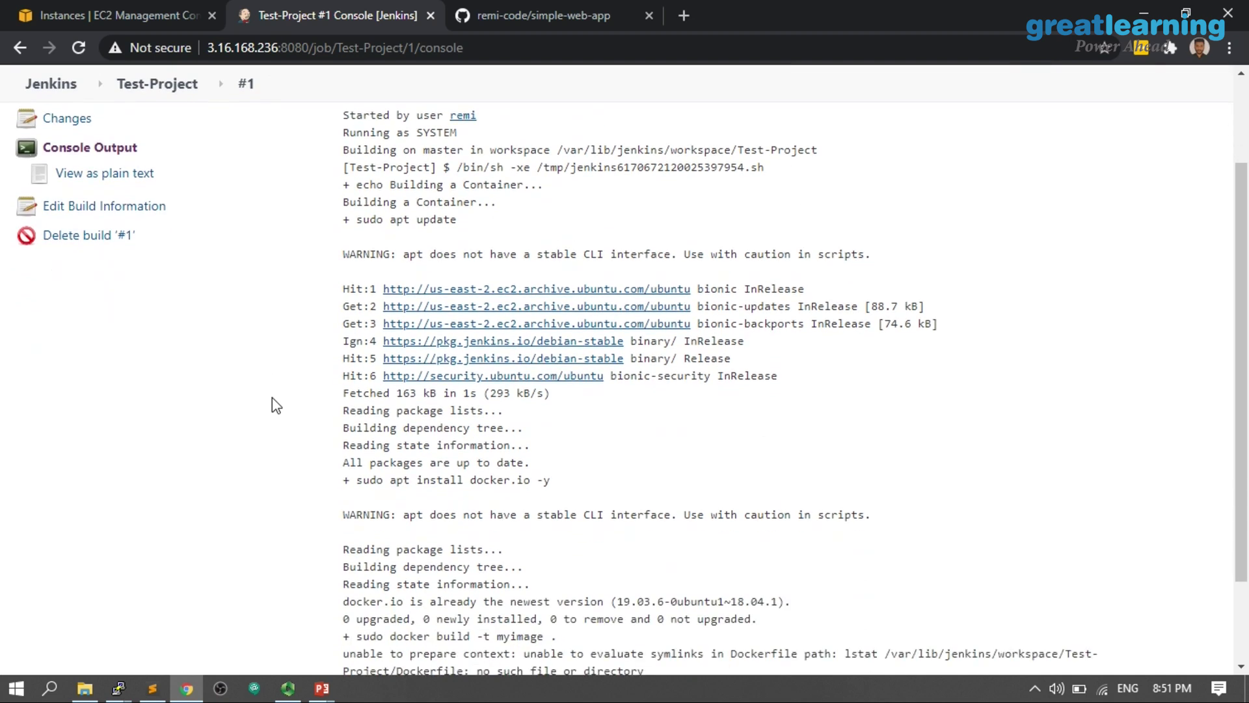
scroll(277, 405, "up", 2)
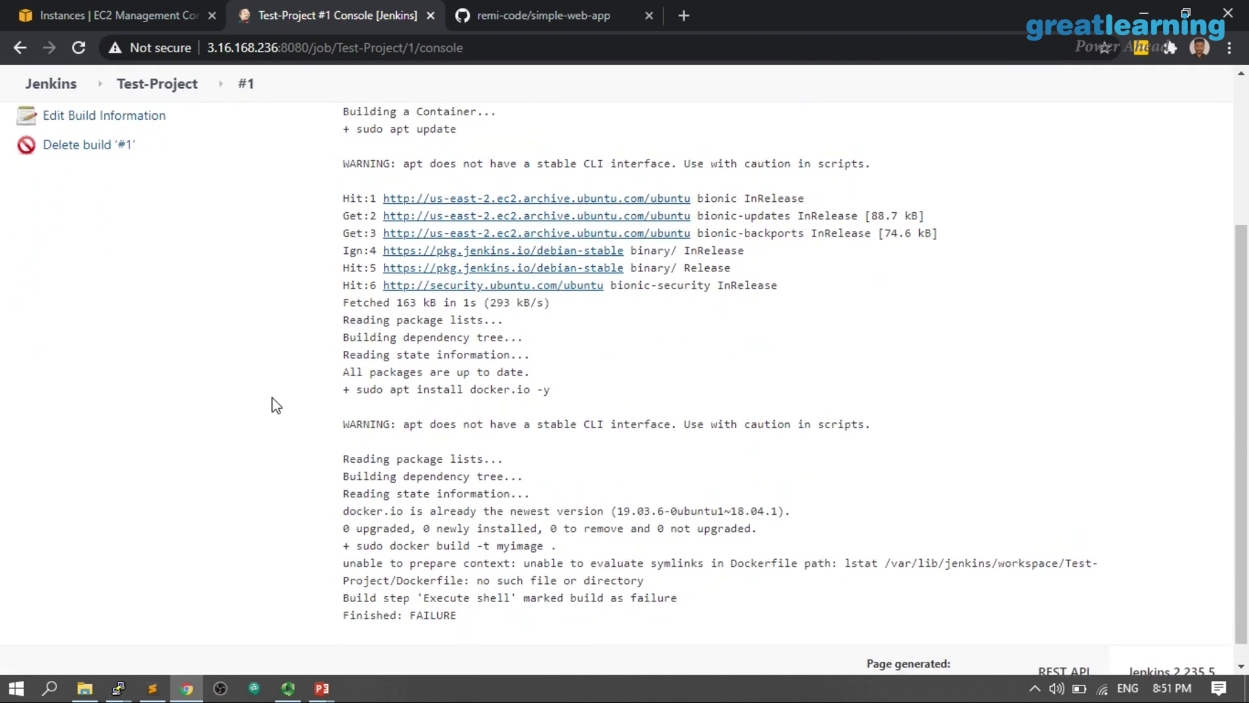
scroll(276, 405, "down", 2)
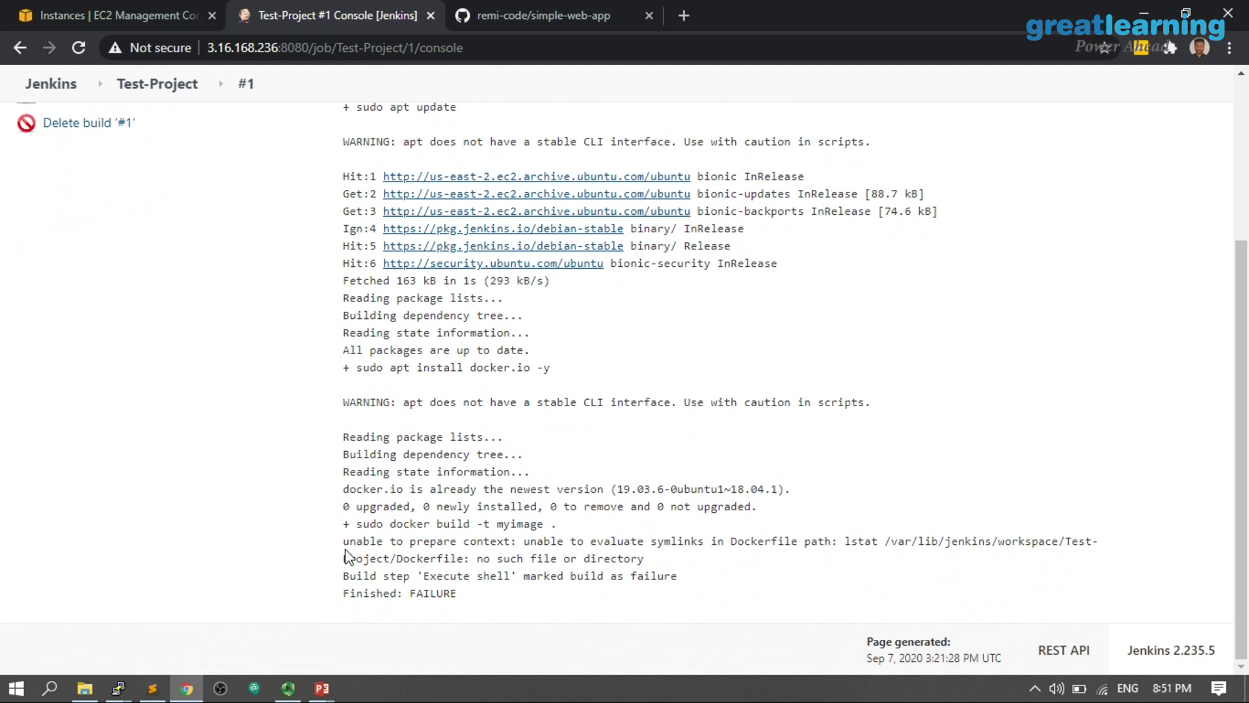
left_click_drag(350, 541, 644, 549)
left_click(162, 83)
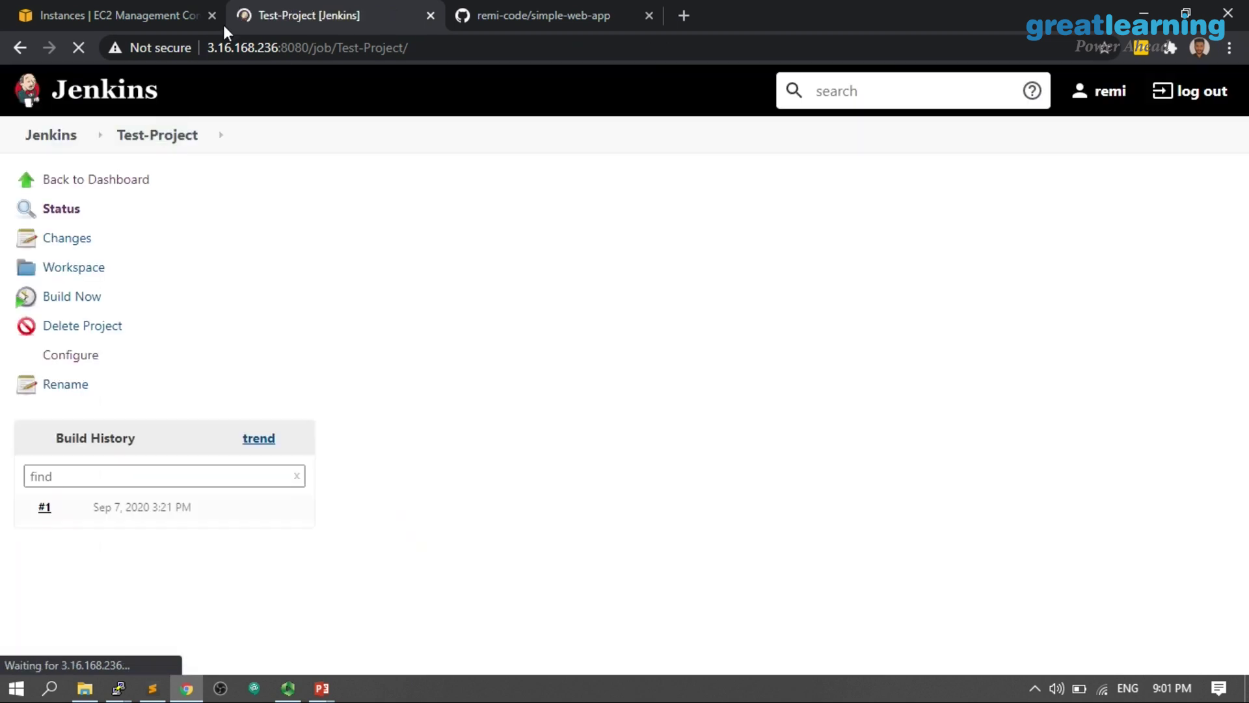
- Reopen Test-Project's configuration, mark it as a GitHub project and restrict it to Agent1
left_click(77, 357)
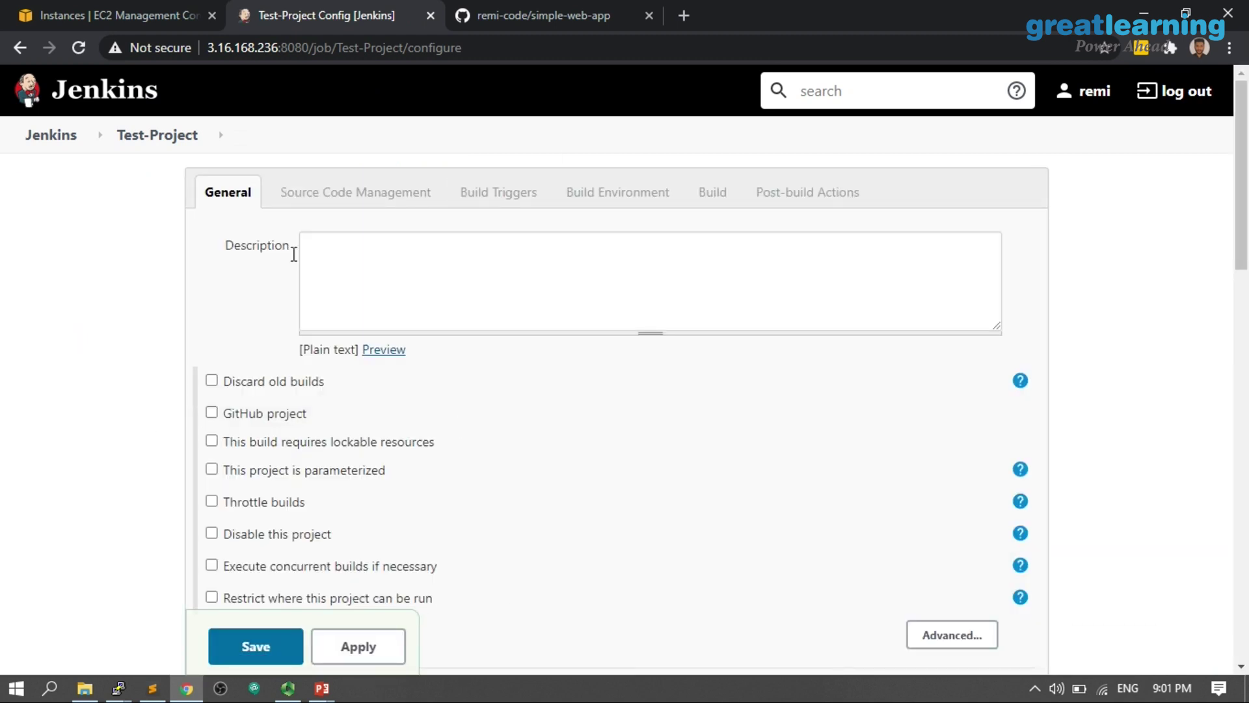
left_click(212, 412)
scroll(298, 360, "down", 18)
scroll(234, 329, "up", 17)
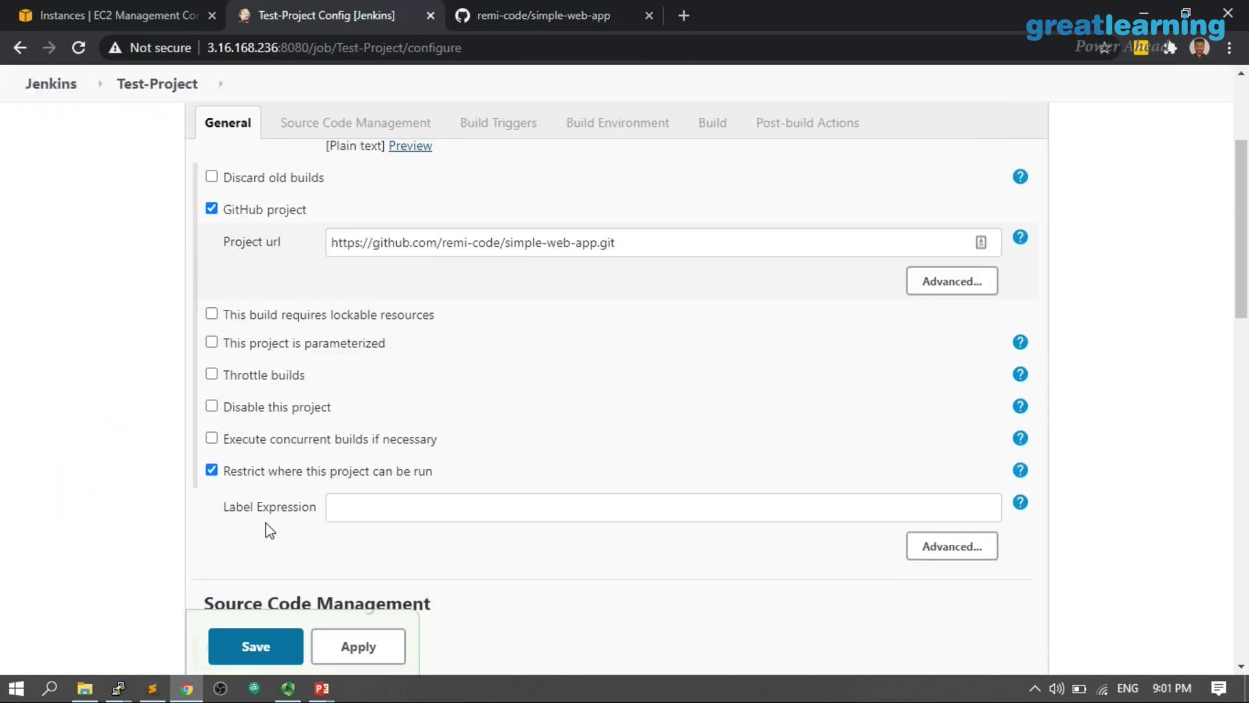
left_click(368, 507)
type("Agen")
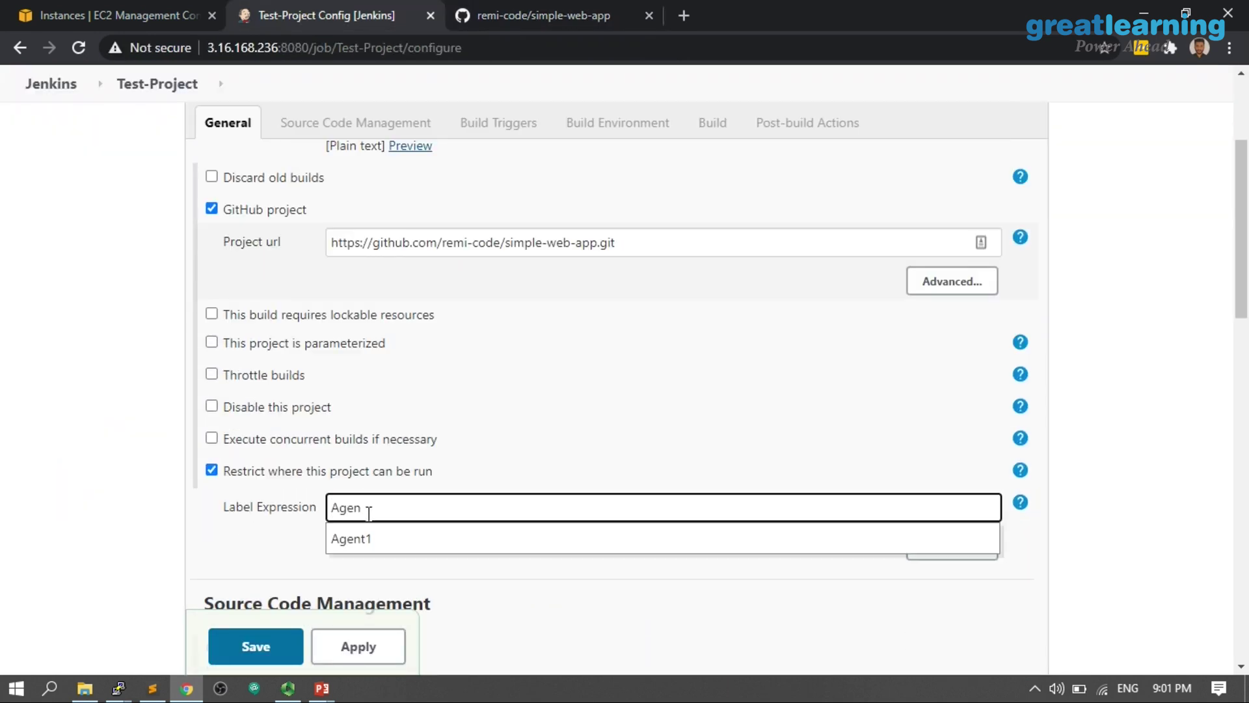
key("Down")
scroll(209, 357, "down", 5)
- Enable the GitHub hook trigger, workspace deletion and console timestamps, save, and start a build
left_click(209, 358)
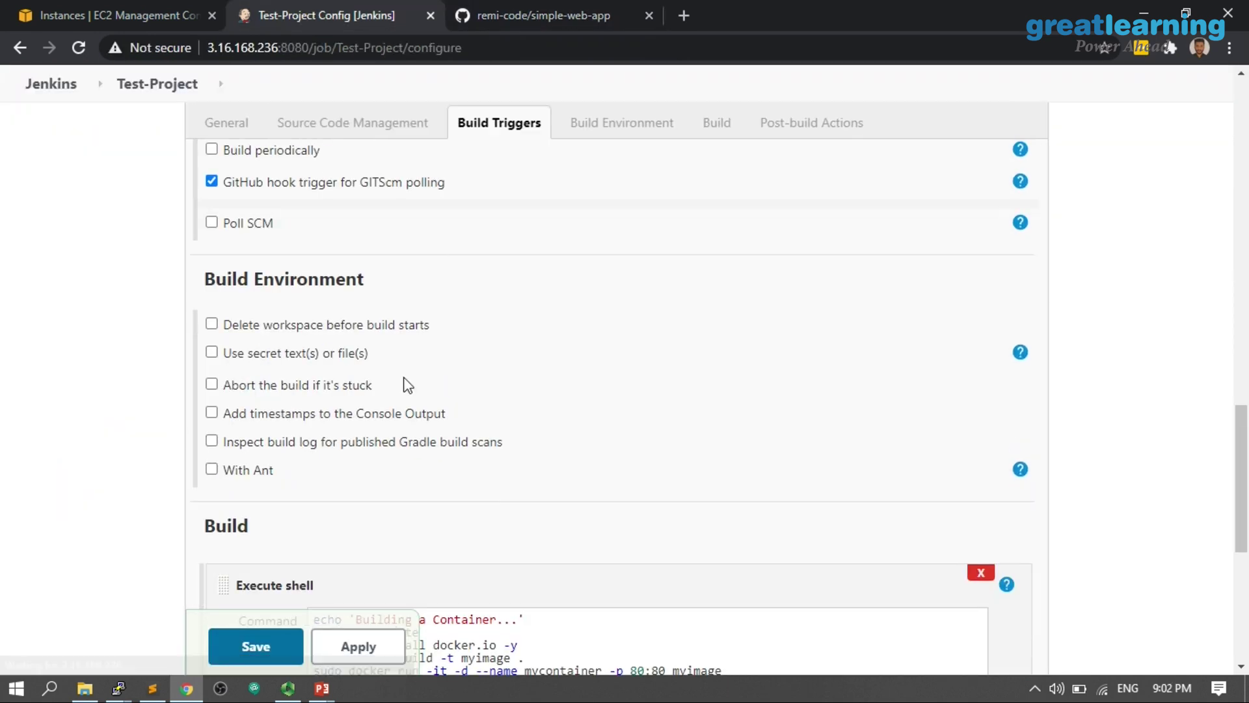
left_click(338, 324)
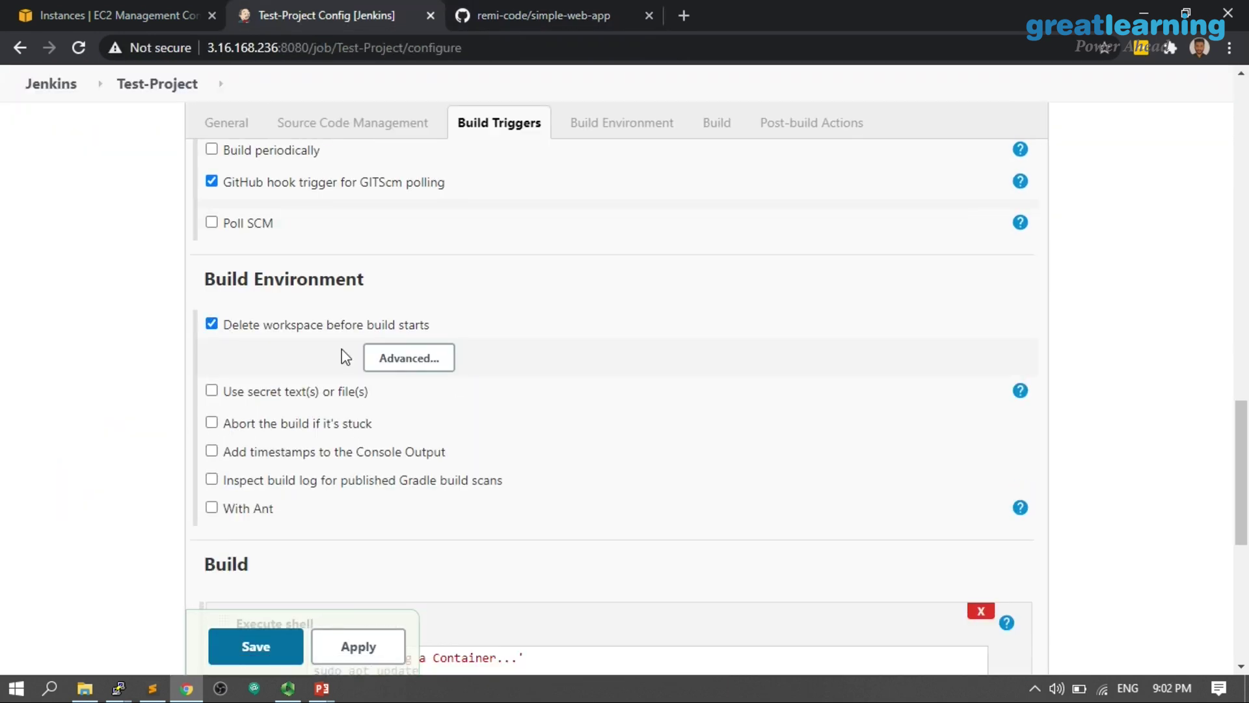
scroll(345, 356, "up", 1)
left_click(212, 508)
left_click(280, 650)
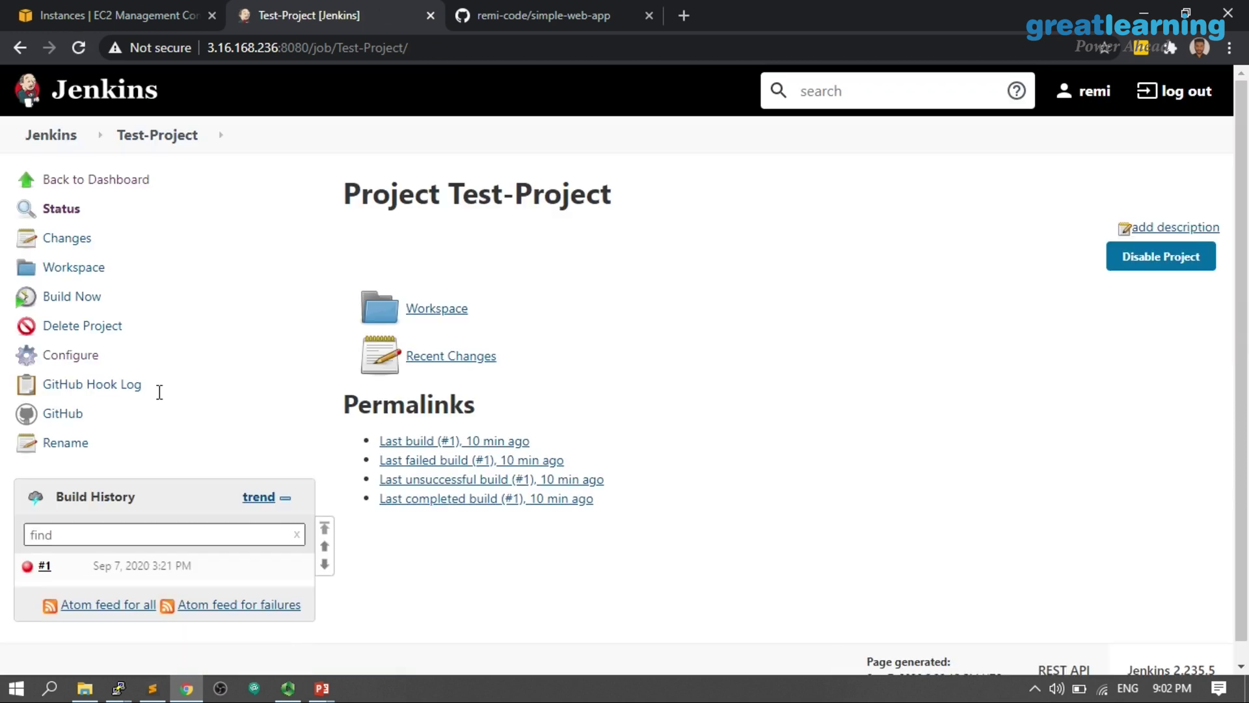
left_click(65, 298)
- Open running build #2's console output and point out that it runs on Agent1
left_click(29, 566)
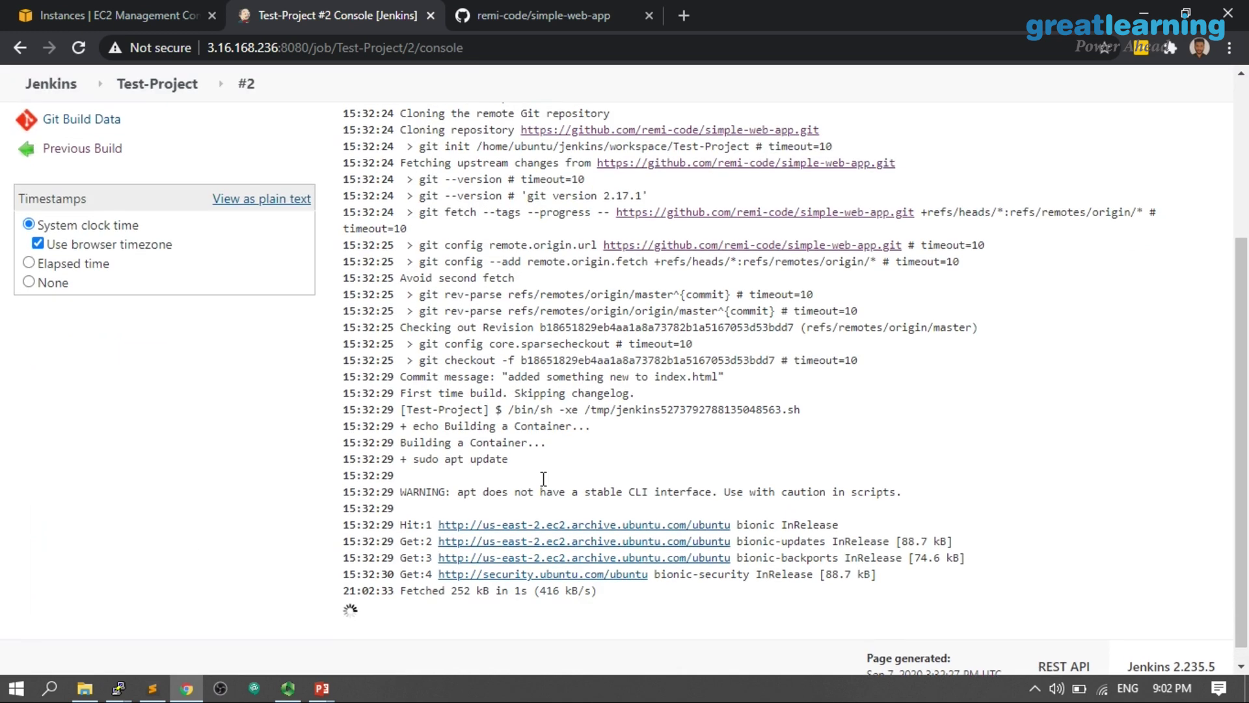
scroll(541, 463, "up", 4)
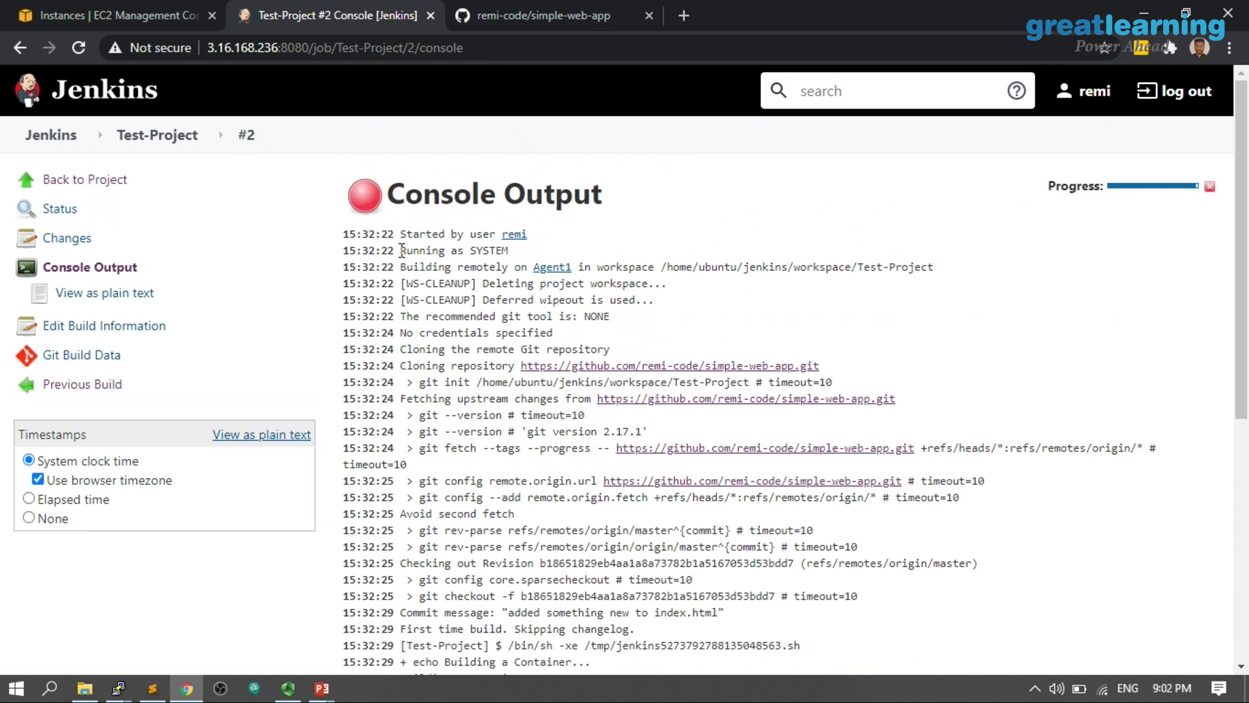
left_click_drag(400, 266, 606, 260)
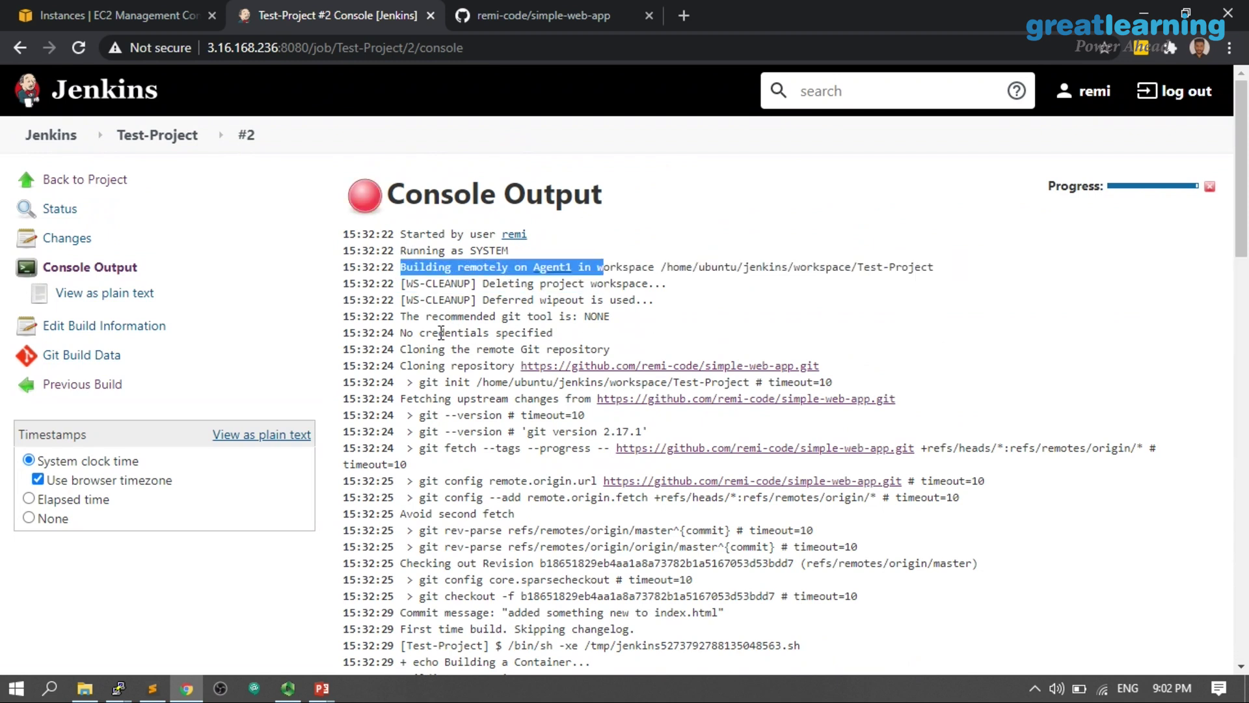
left_click_drag(406, 348, 603, 349)
scroll(606, 351, "down", 3)
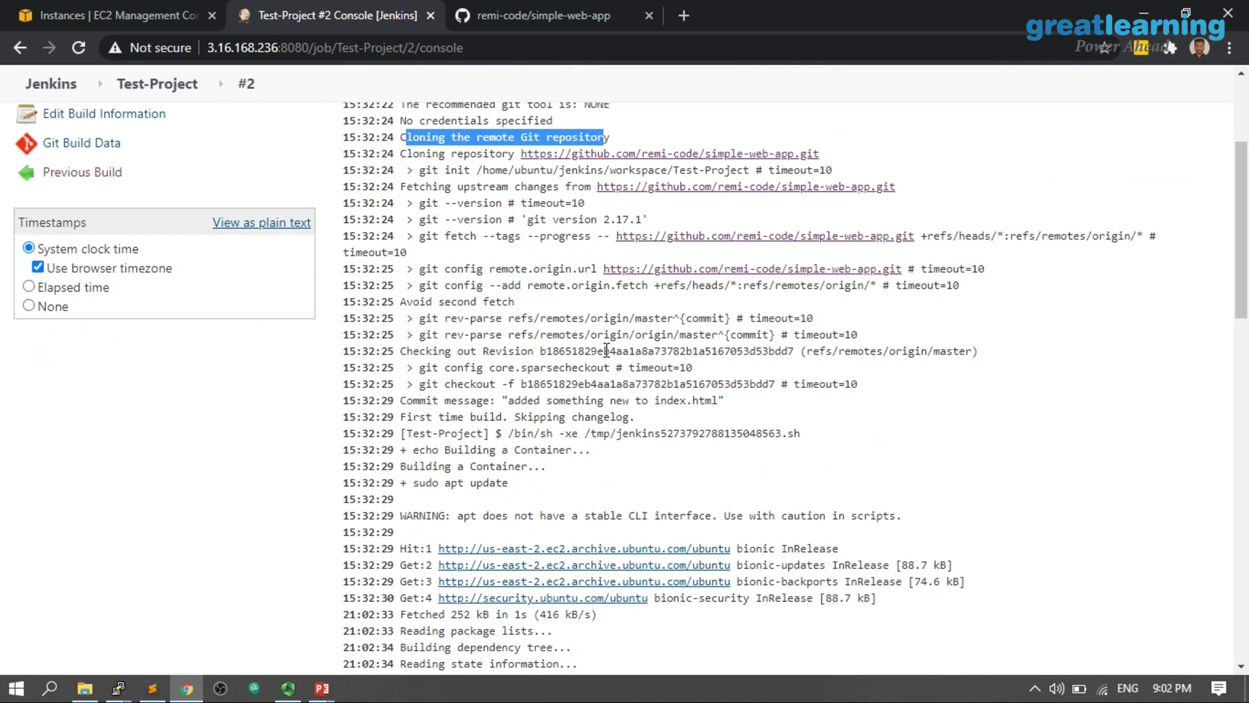
scroll(526, 463, "down", 14)
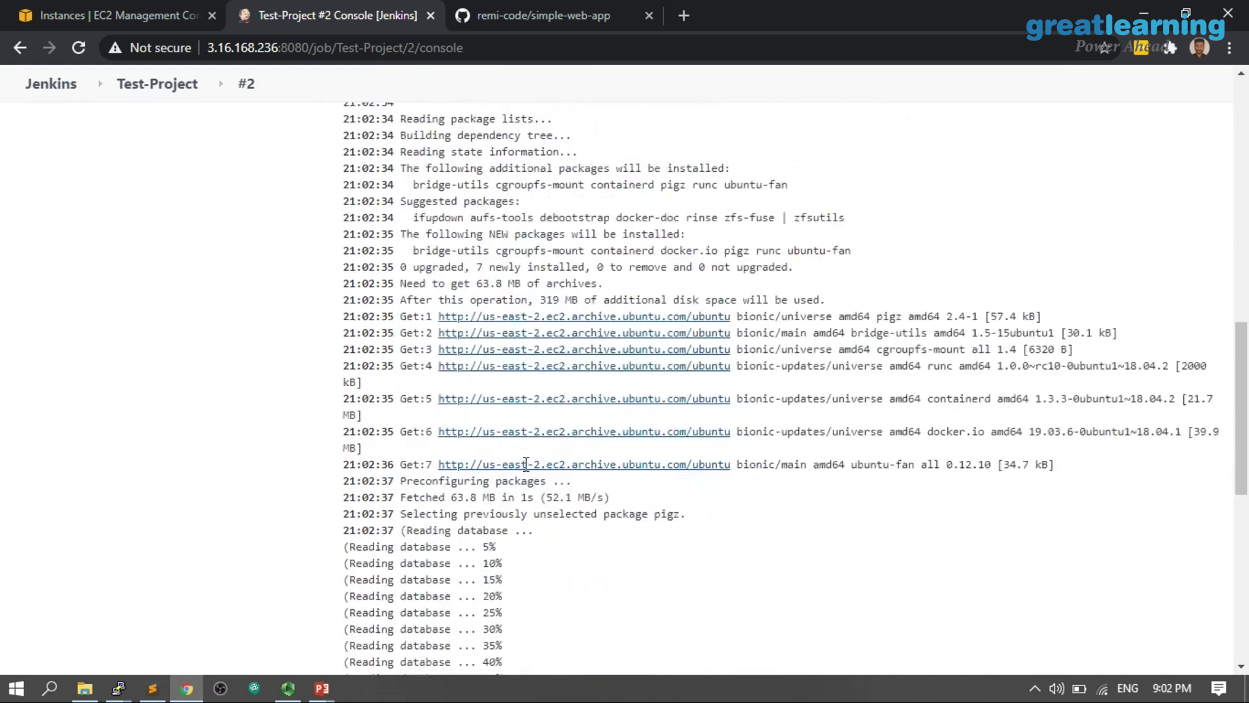
scroll(525, 463, "down", 5)
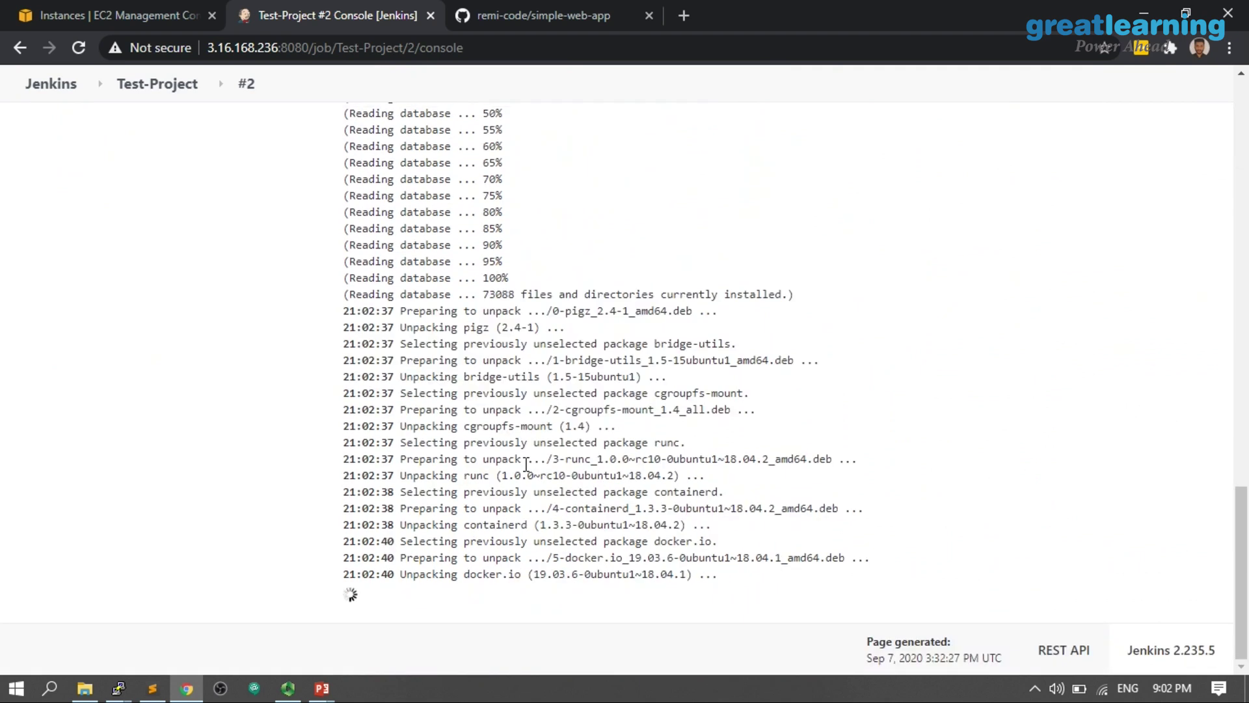
scroll(549, 430, "up", 10)
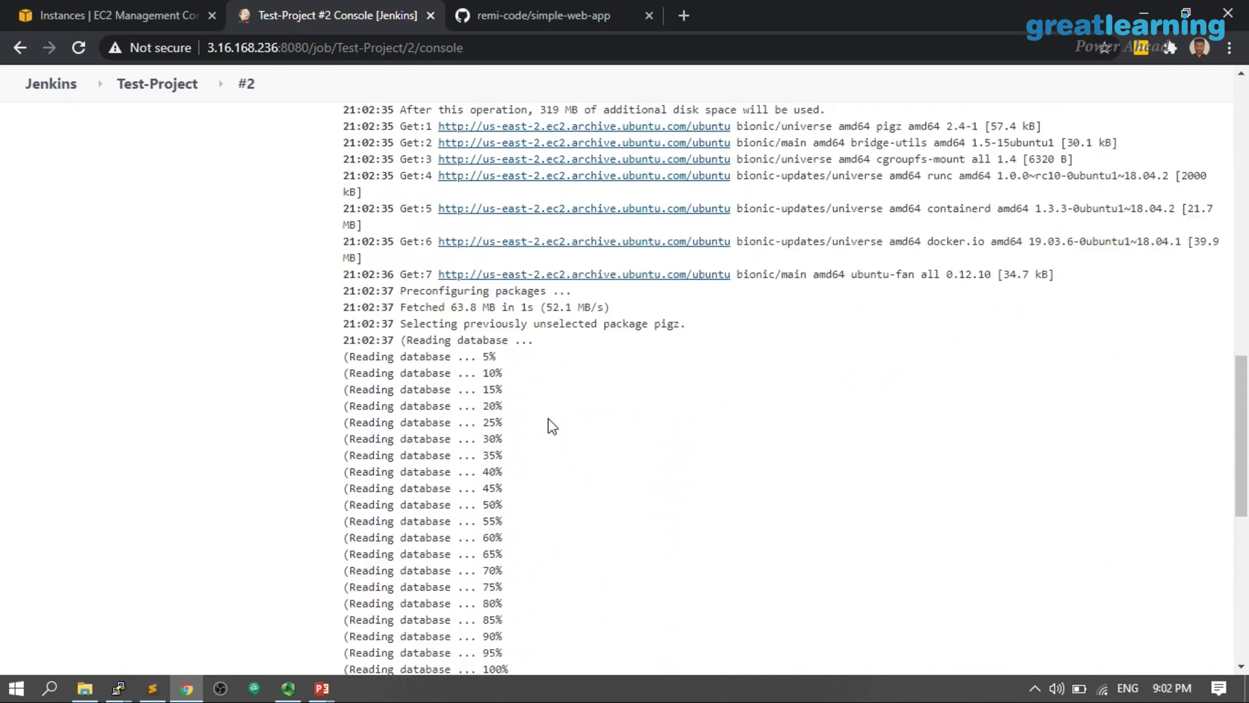
scroll(550, 426, "up", 1)
- Review the nginx image pull, copy and docker run lines through Finished: SUCCESS, then view EC2 instances
left_click_drag(395, 151, 833, 594)
scroll(833, 599, "down", 5)
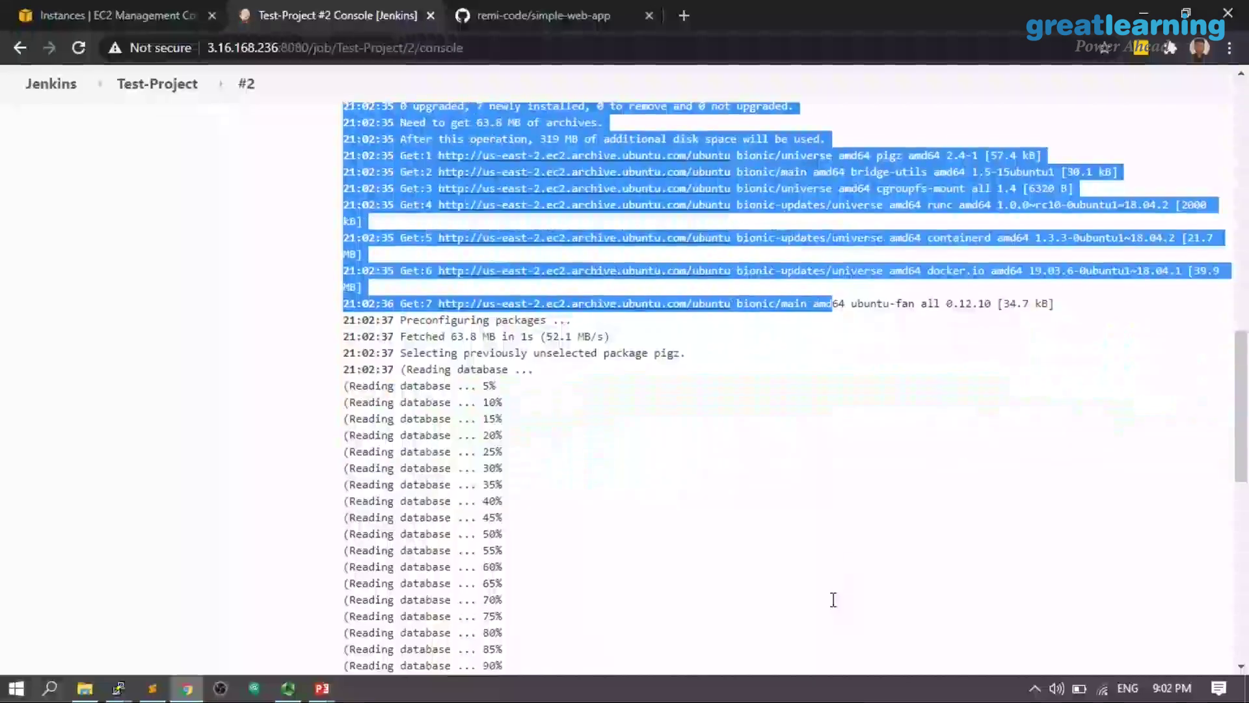
scroll(834, 599, "down", 10)
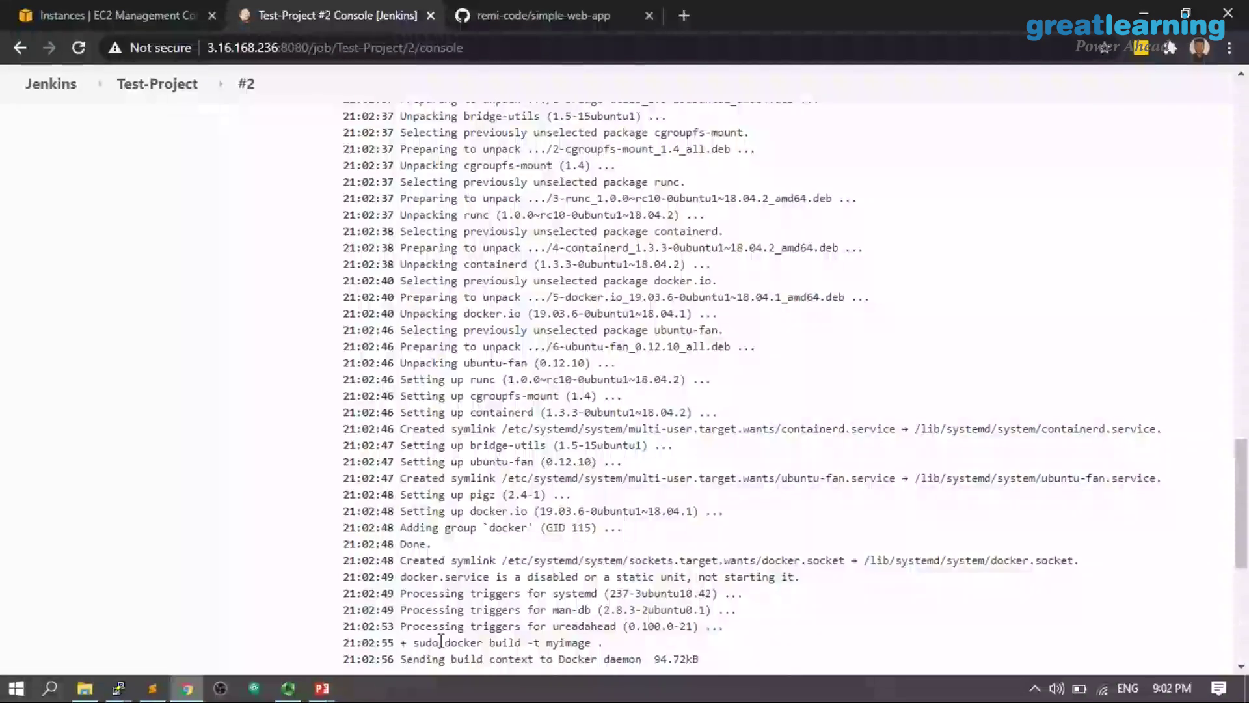
left_click_drag(419, 411, 469, 410)
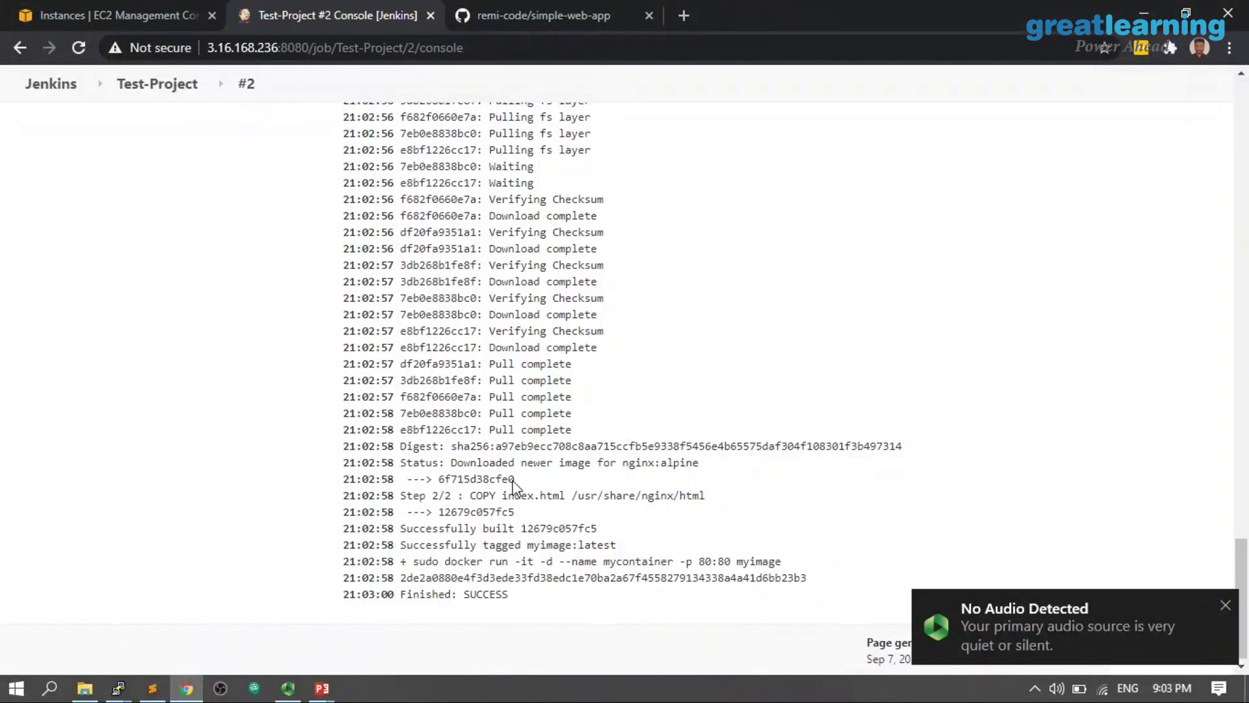
left_click_drag(376, 199, 475, 514)
left_click_drag(410, 560, 705, 560)
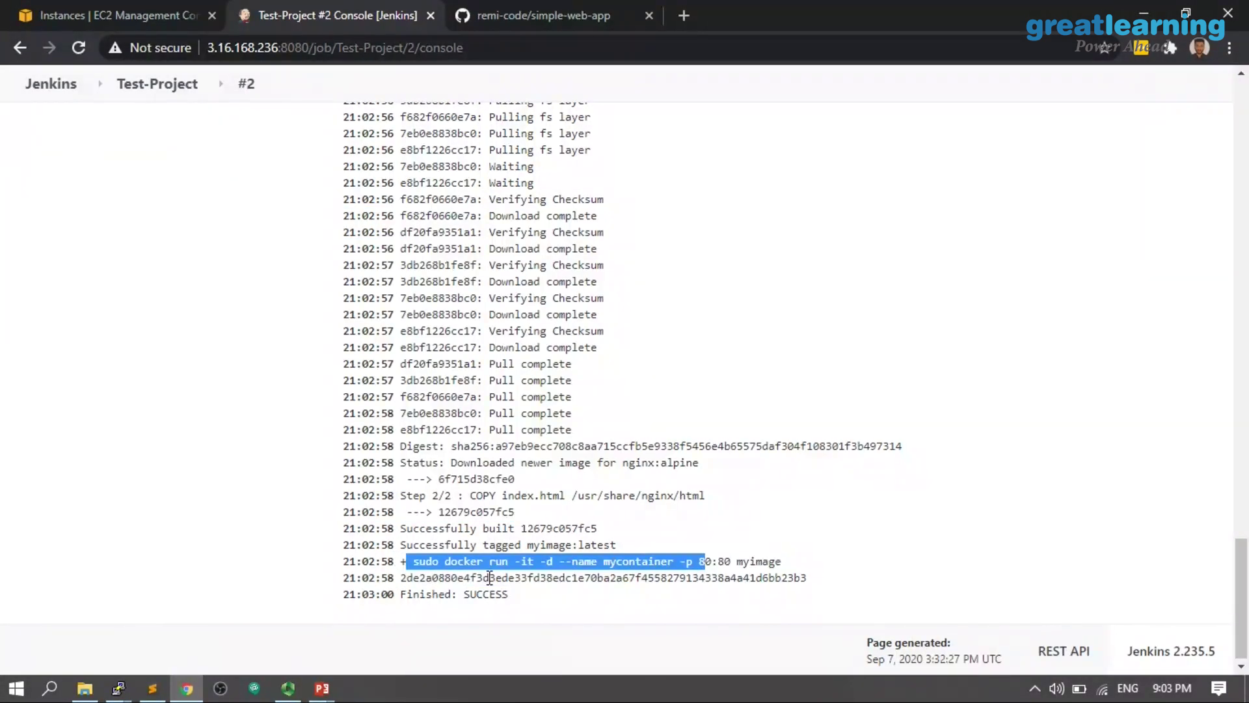
scroll(549, 378, "up", 8)
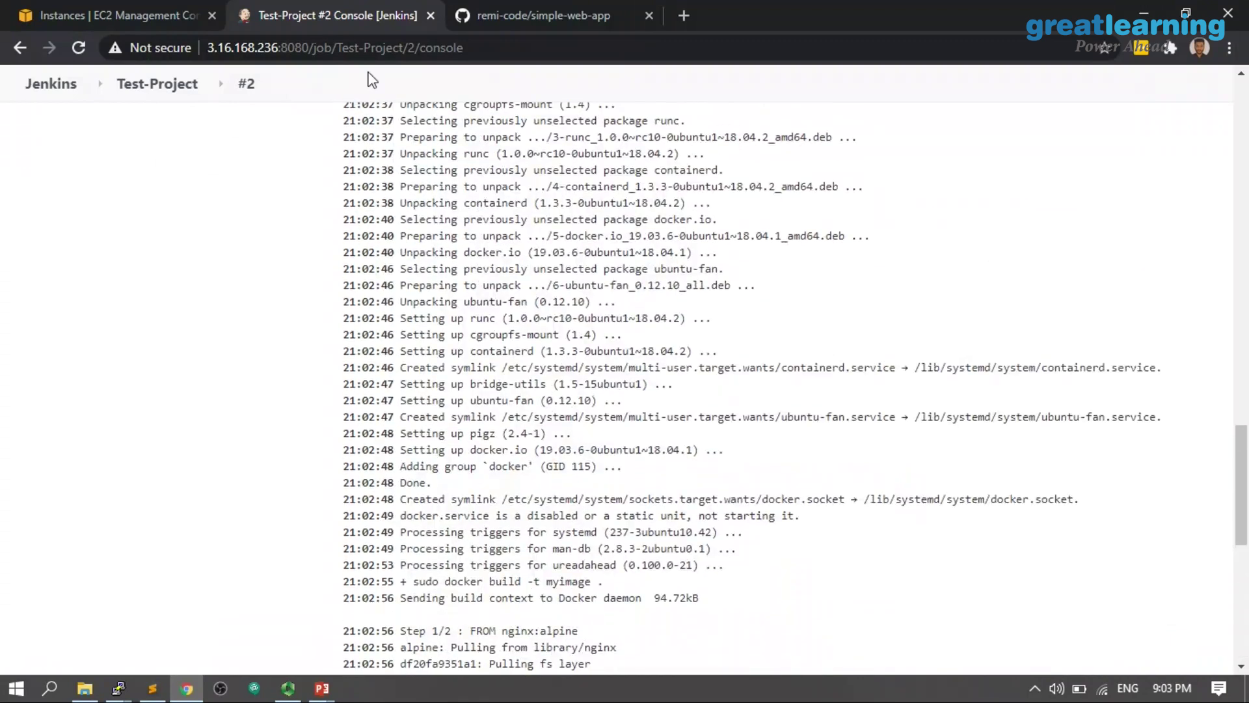
left_click(124, 15)
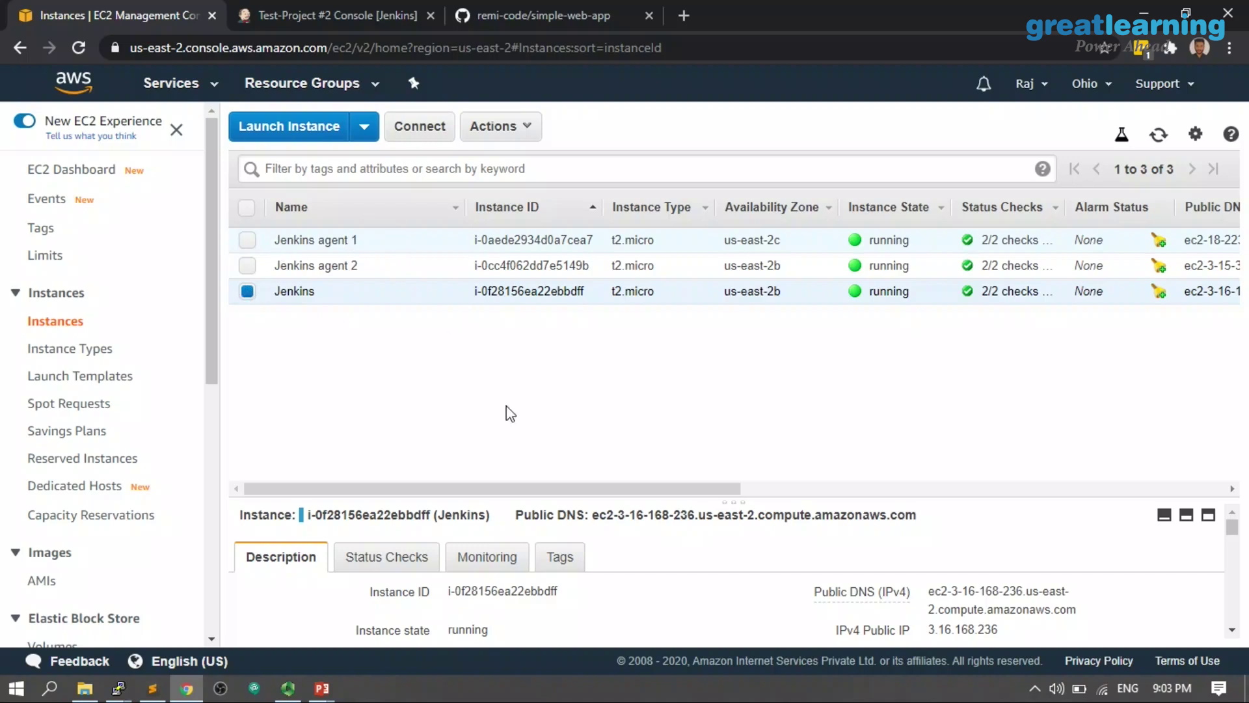
- Copy Jenkins agent 1's public IP 18.223.109.236 from EC2 and paste it into a new browser tab
key("Up")
key("Up")
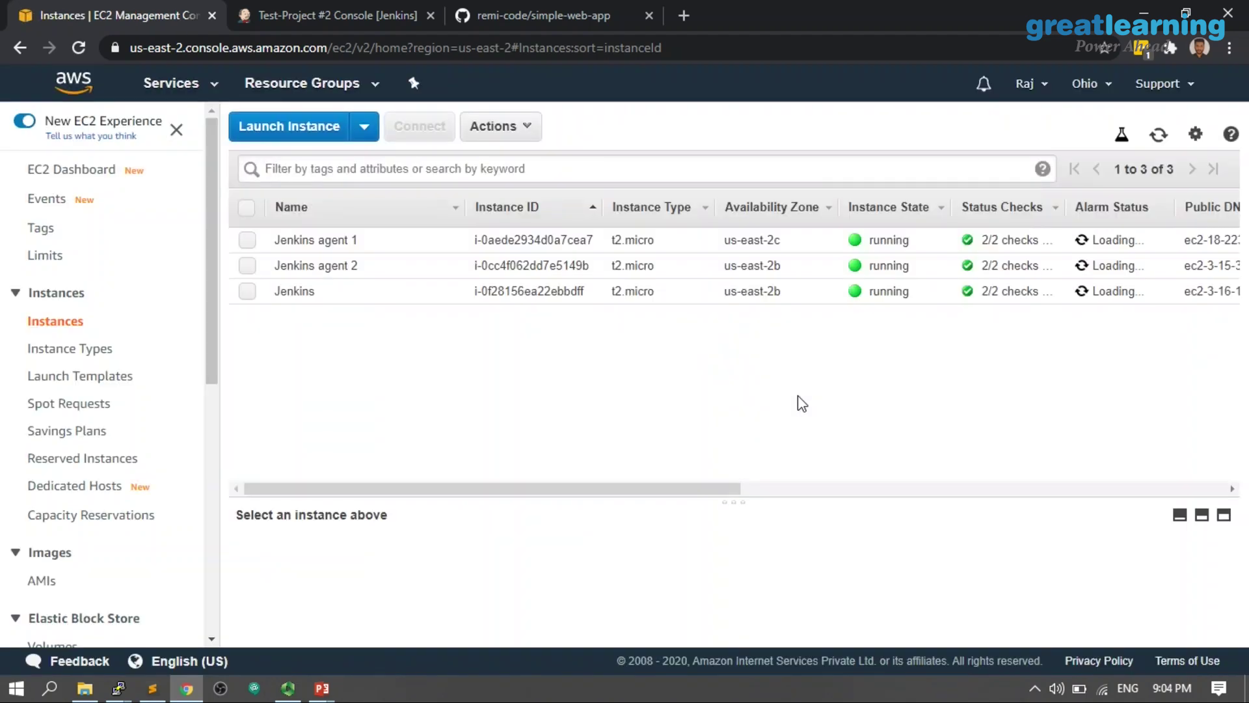
left_click(248, 241)
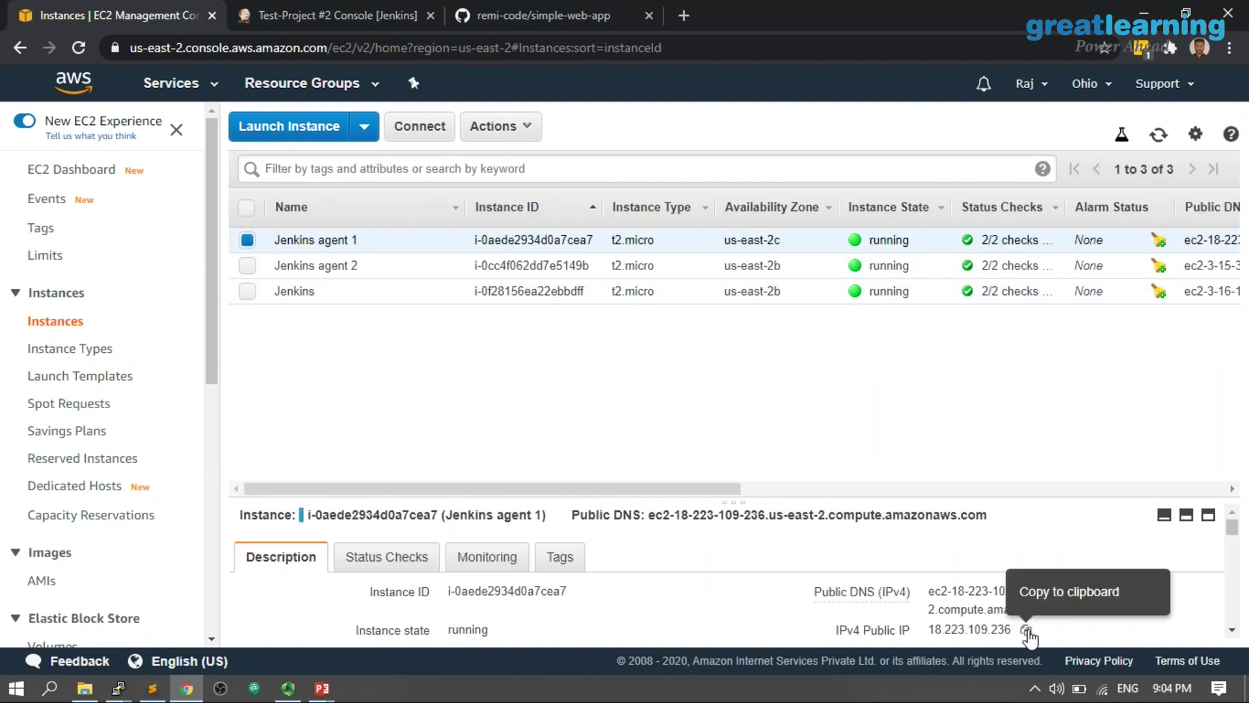
left_click(1026, 631)
left_click(683, 15)
key("ctrl+v")
- Load 18.223.109.236 and check the Simple Web App's 'Hello World!' page
key("Return")
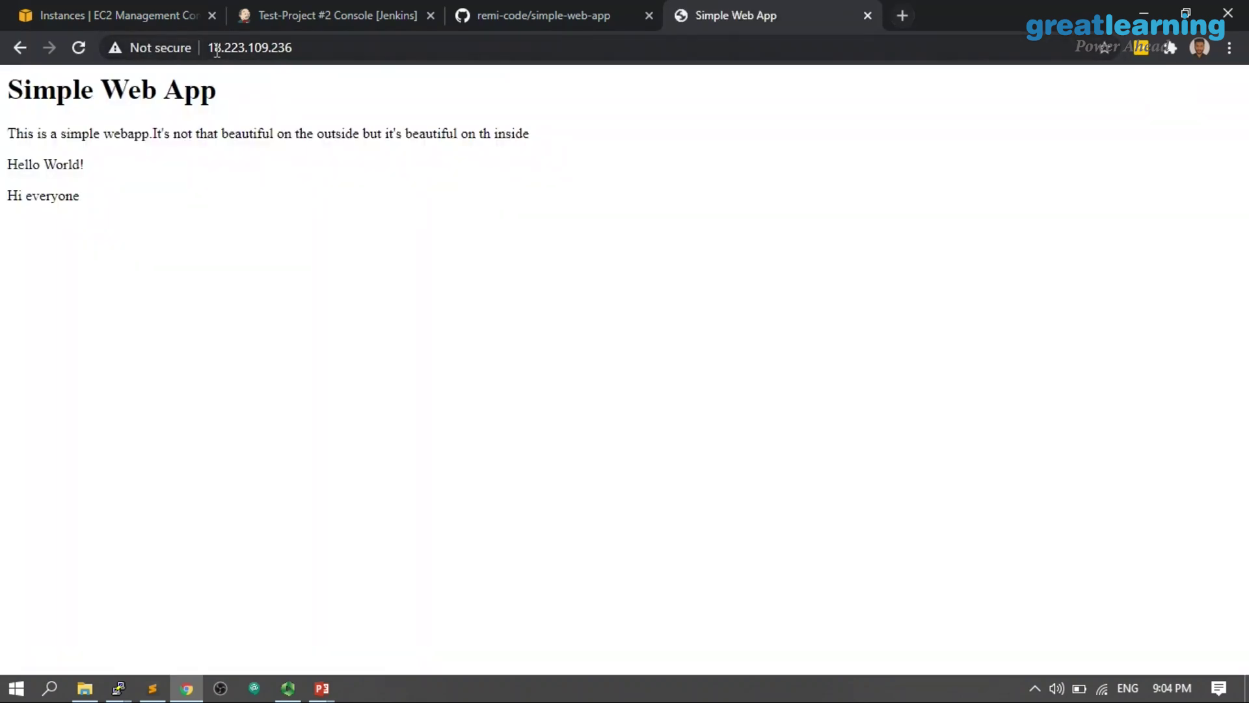
left_click_drag(3, 83, 306, 186)
left_click(324, 8)
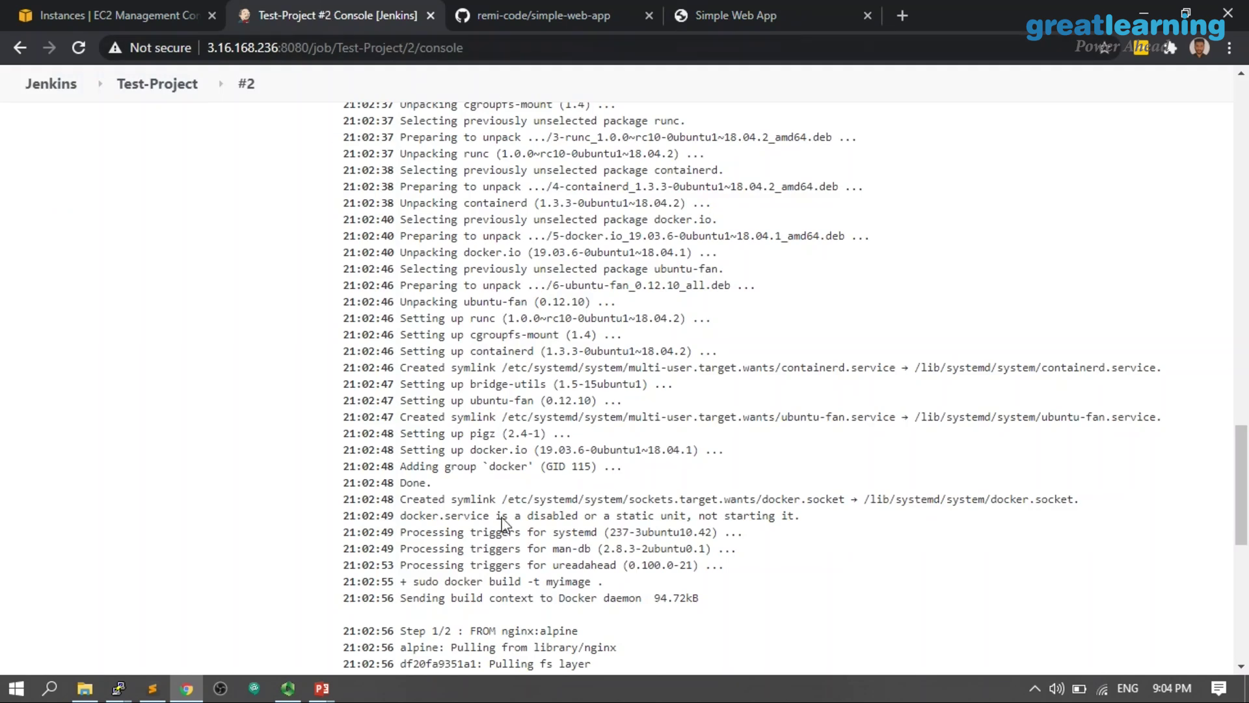
left_click(825, 6)
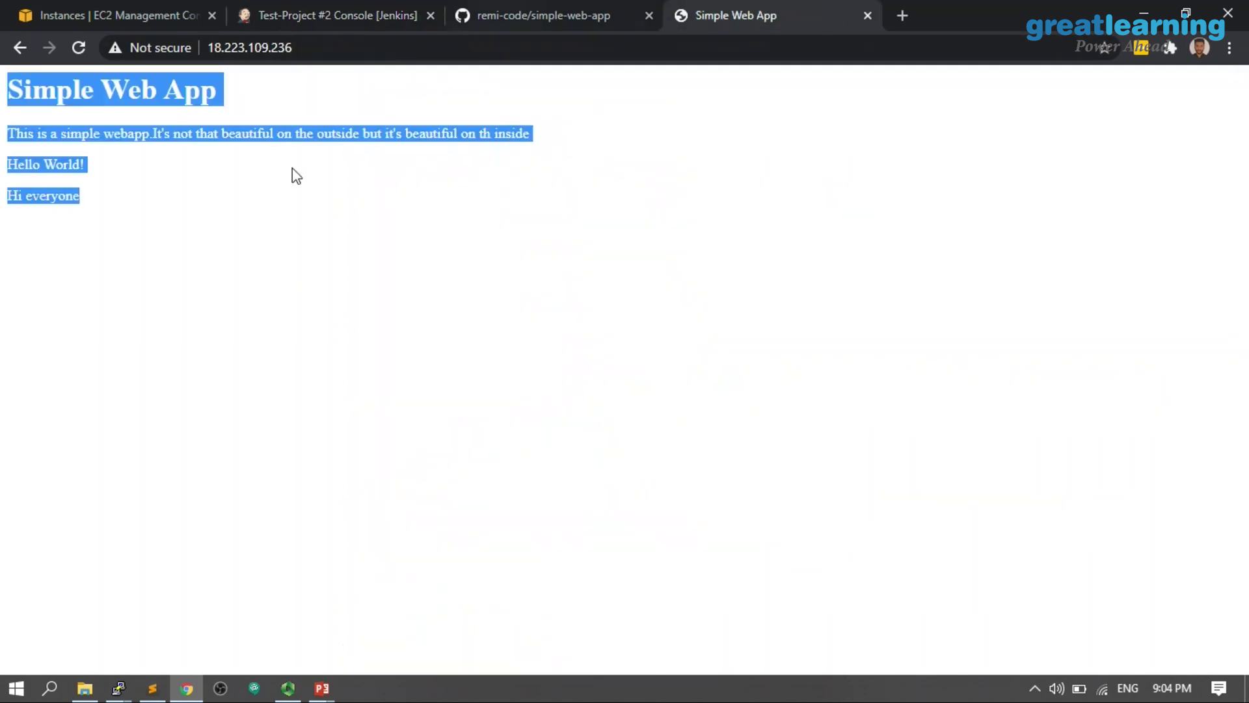
left_click(329, 259)
- Return from the Jenkins build log to the Test-Project page showing build #2 succeeded
left_click(344, 9)
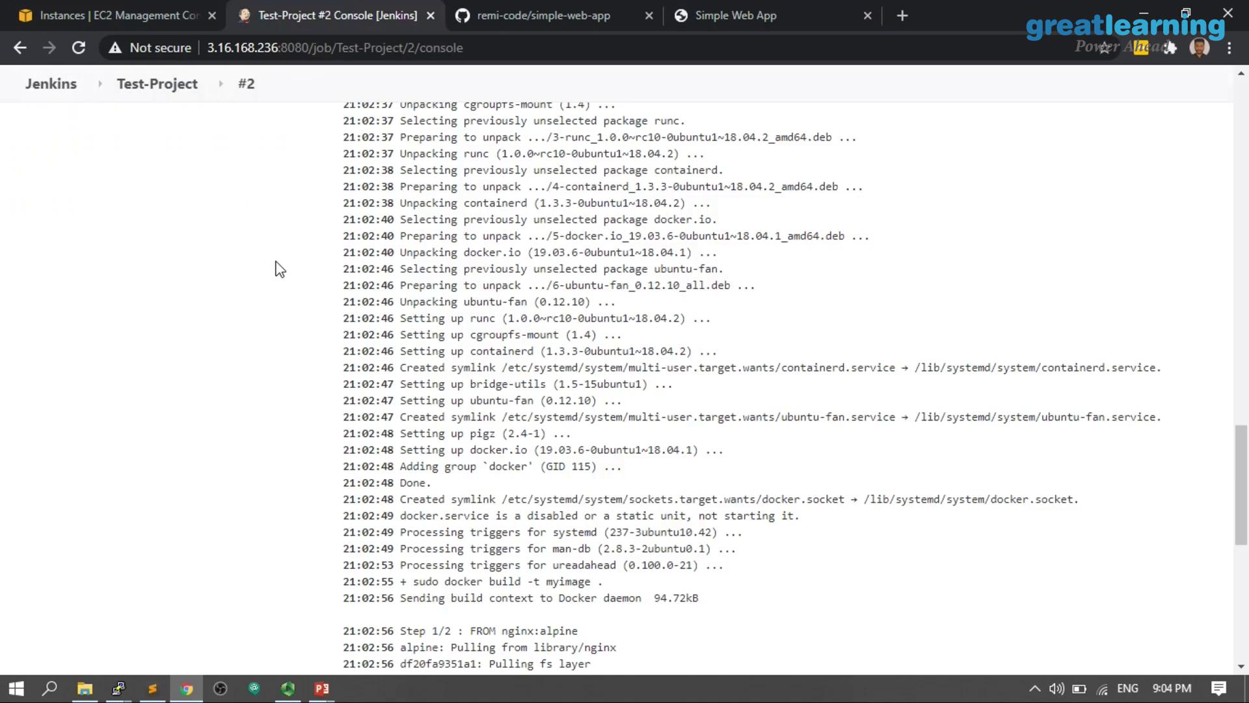
scroll(215, 195, "up", 10)
scroll(167, 158, "up", 15)
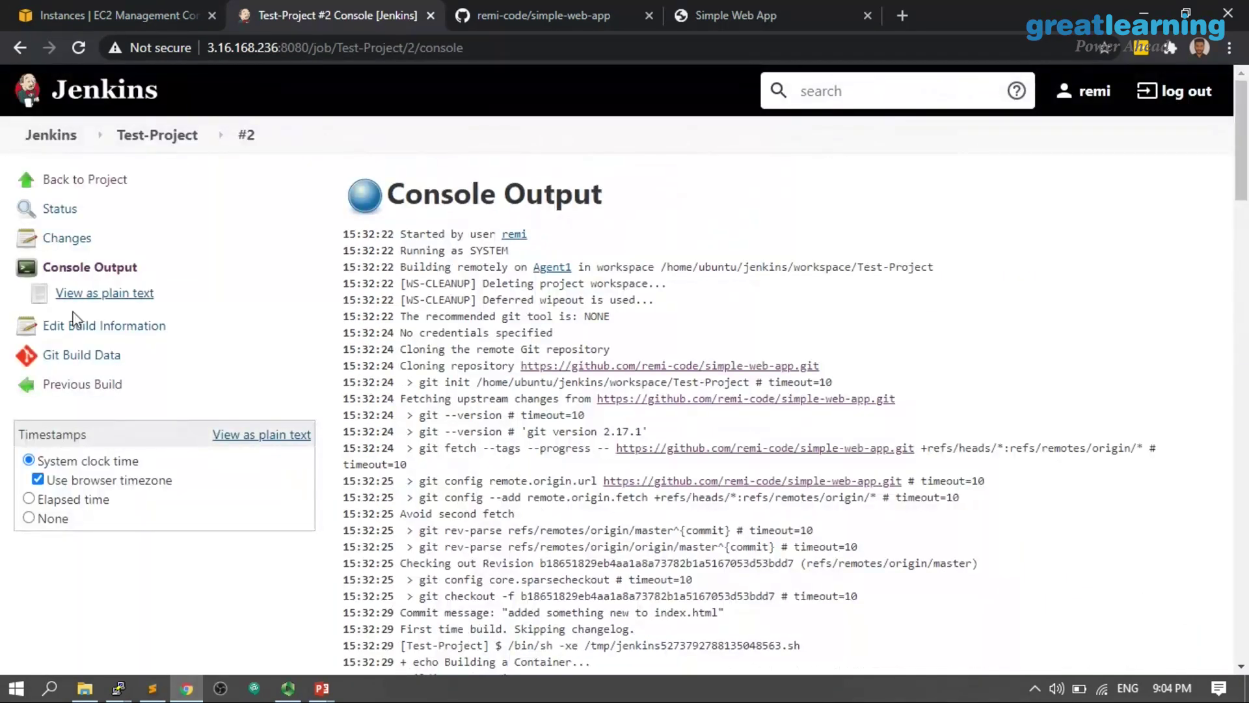
left_click(91, 181)
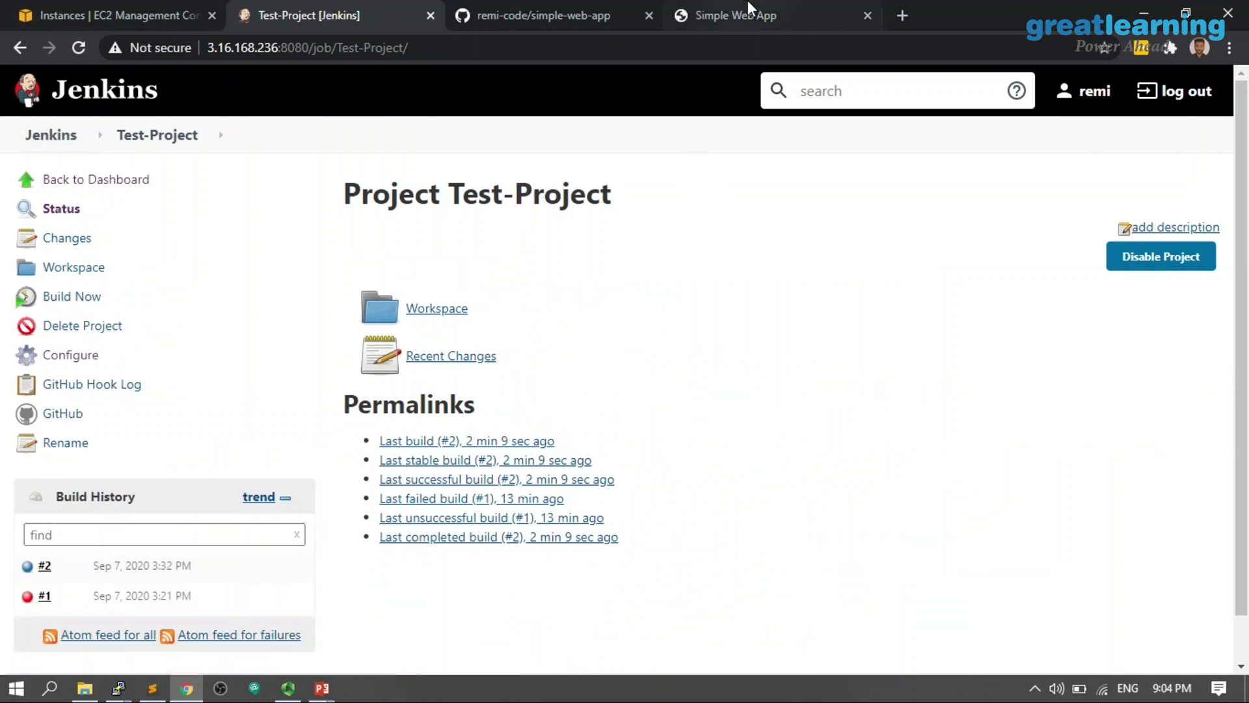
- Look over the simple-web-app repository on GitHub
left_click(722, 14)
left_click(543, 15)
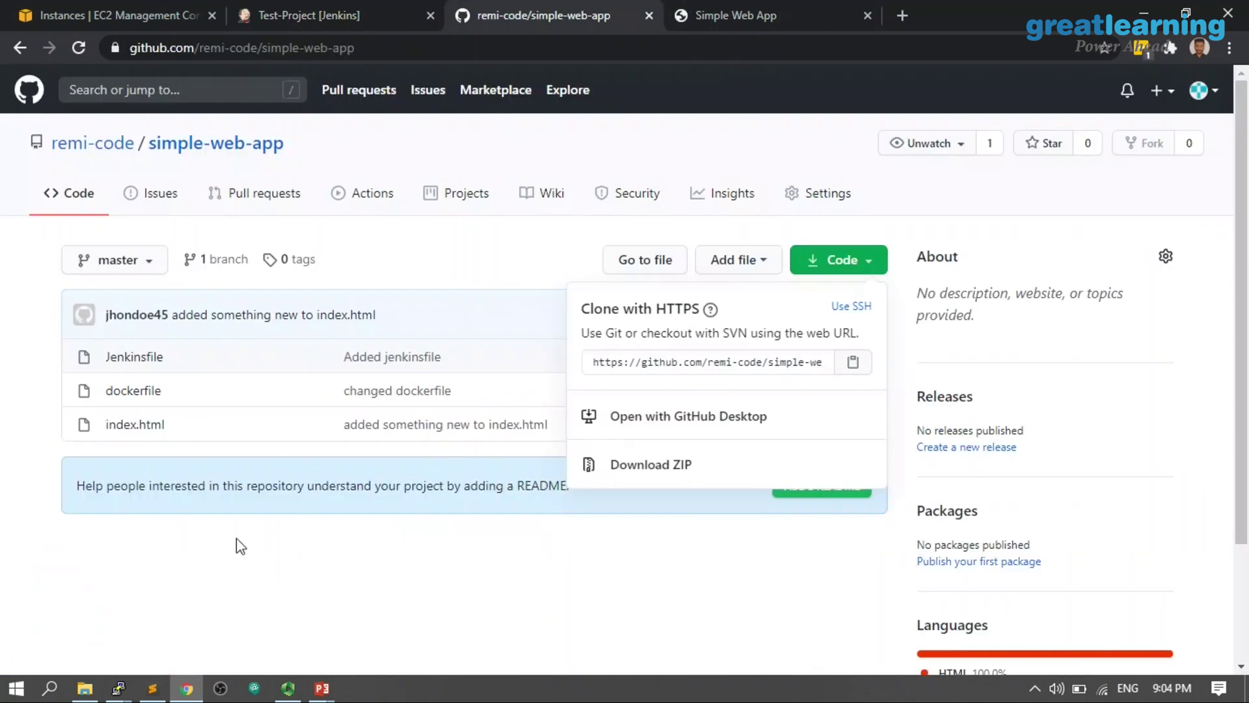
left_click(170, 468)
- Launch Git Bash Here from the local simple-web-app folder in File Explorer
key("alt+Tab")
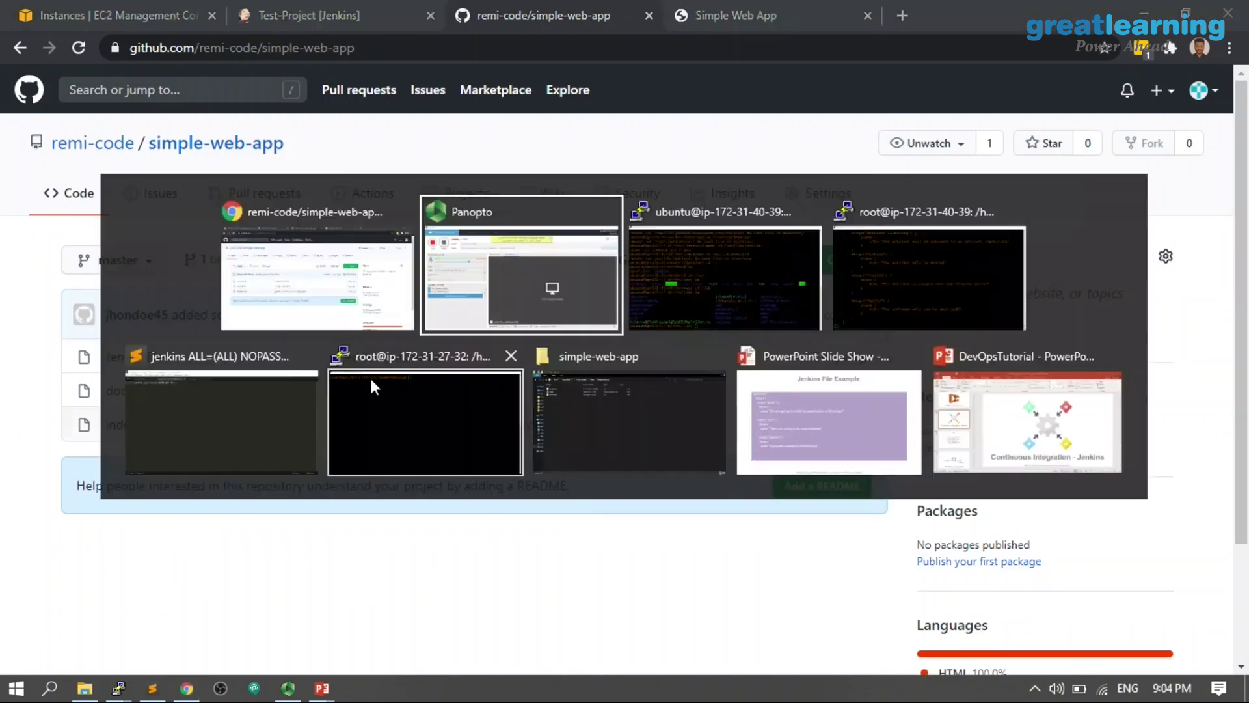
left_click(583, 380)
right_click(336, 301)
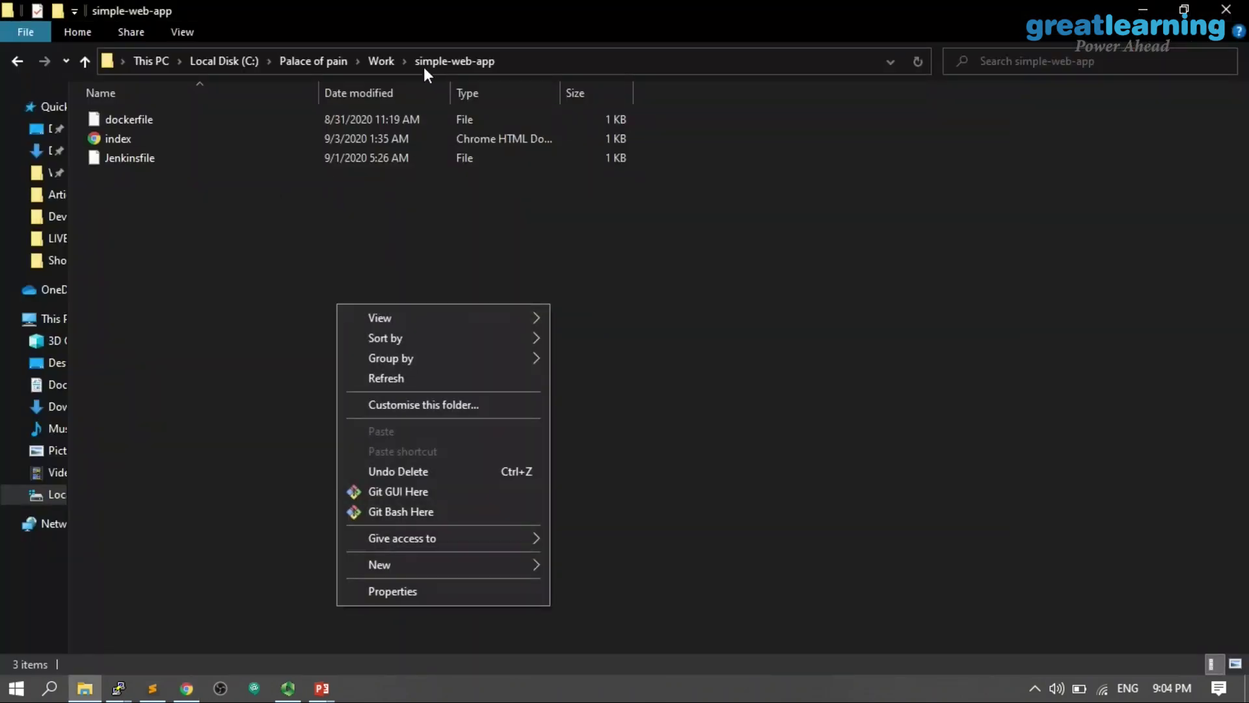
left_click(444, 514)
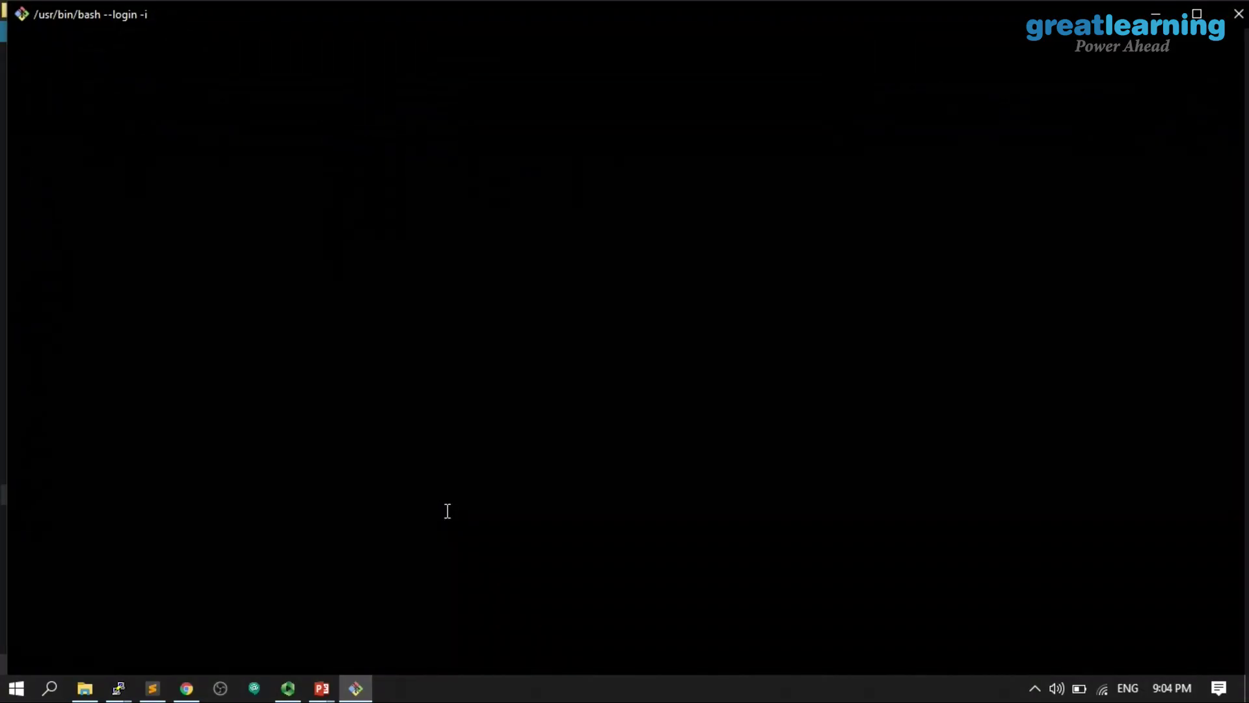
- List the project files and open index.html in nano
type("ls")
key("Return")
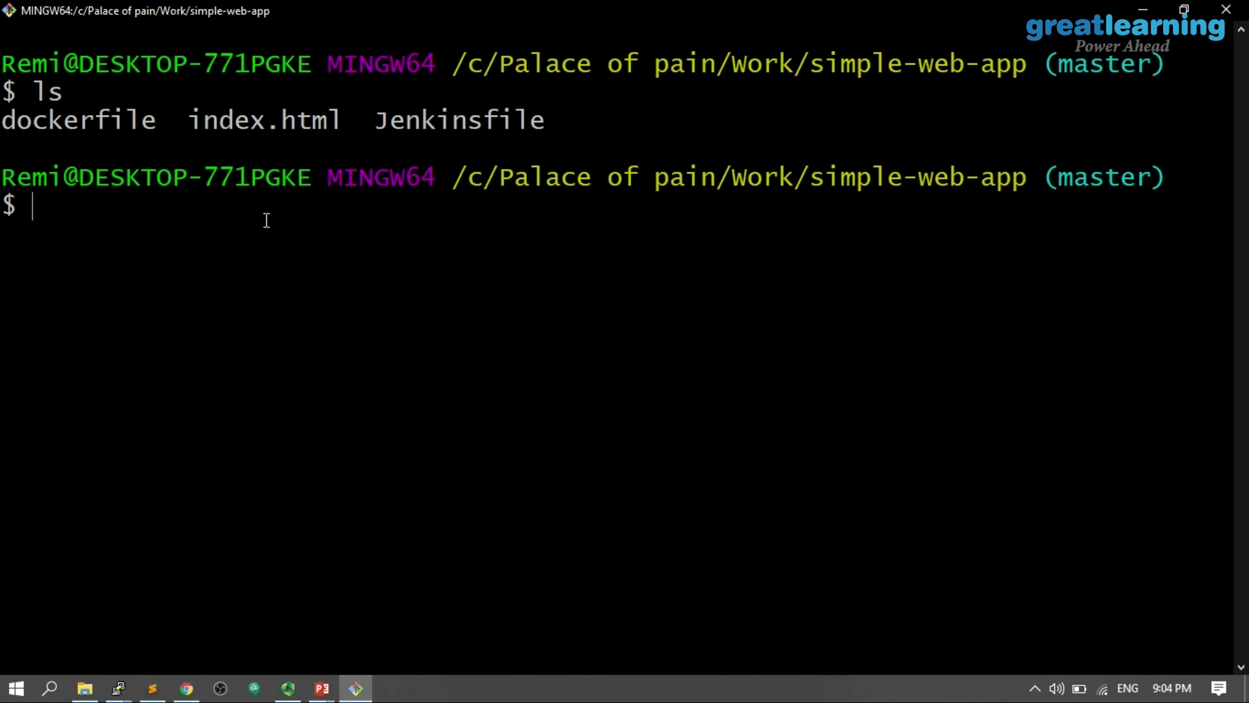
type("nano in")
key("Tab")
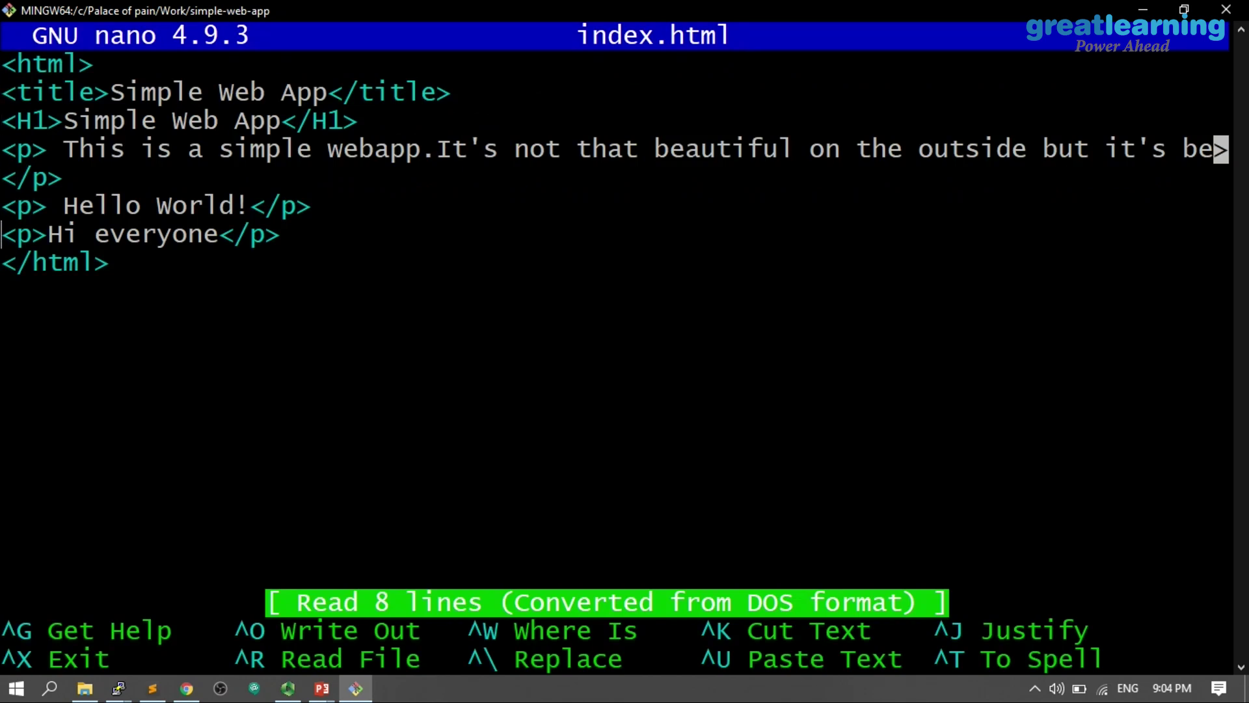
- Replace 'Hi everyone' with 'vanilla icecream is better than all other icecream' in the paragraph
key("shift+Right")
key("shift+Right")
key("shift+Right")
key("shift+Right")
key("shift+Right")
key("shift+Right")
key("shift+Right")
key("shift+Right")
key("shift+Right")
key("shift+Right")
key("shift+Right")
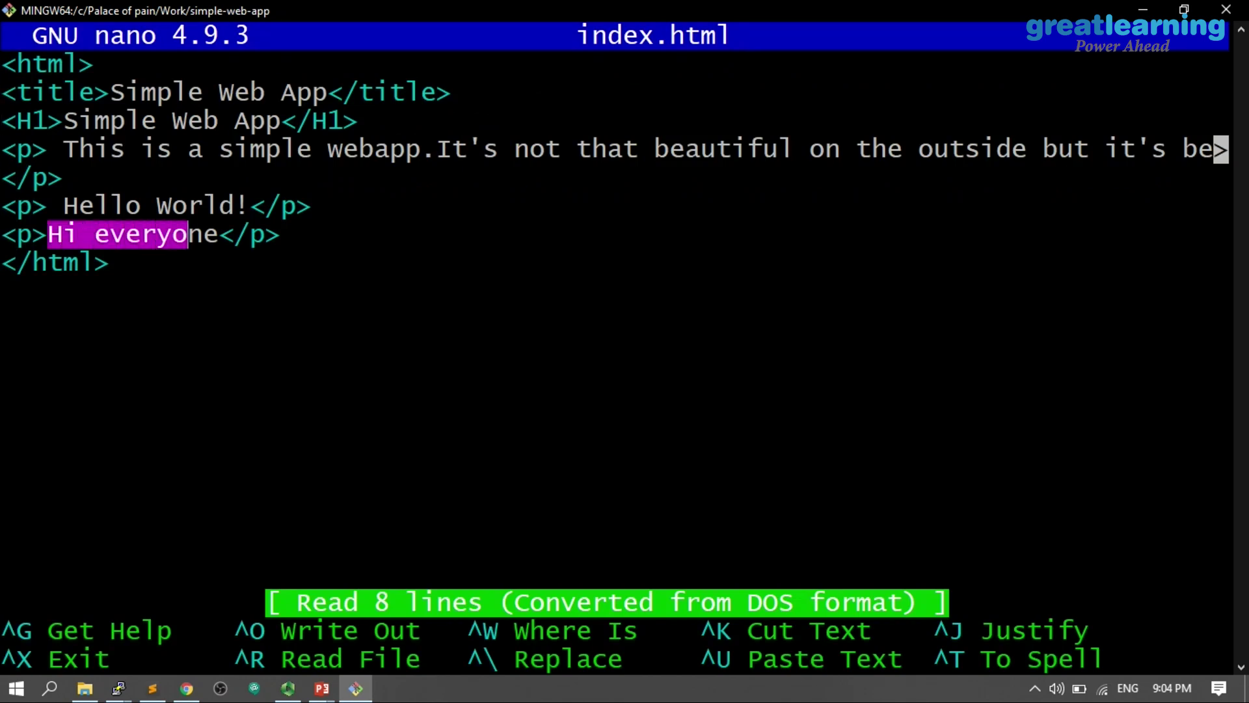
key("BackSpace")
key("BackSpace")
key("BackSpace")
key("BackSpace")
key("BackSpace")
key("BackSpace")
key("BackSpace")
key("BackSpace")
key("BackSpace")
key("BackSpace")
key("BackSpace")
type("vanilla icrea")
key("BackSpace")
key("BackSpace")
key("BackSpace")
type("ecream is better than all other icr")
type("cream")
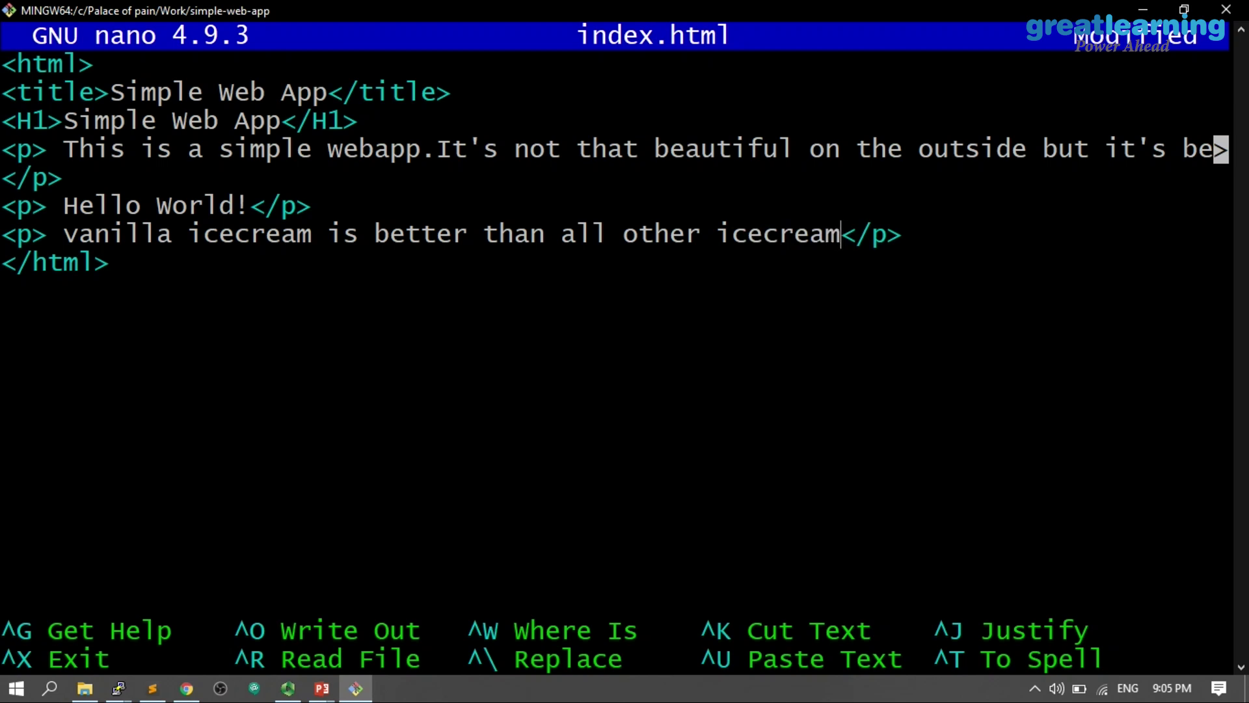
key("ctrl+o")
- Save index.html, exit nano and stage all changes with git add
key("Return")
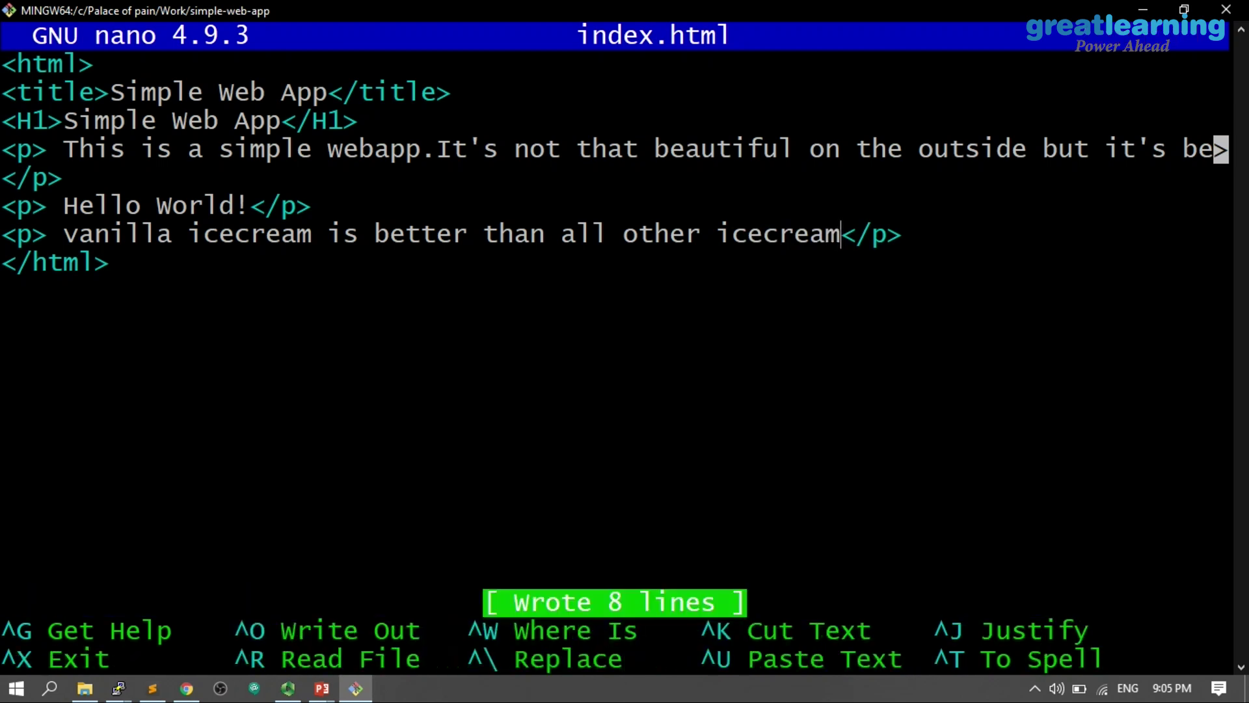
key("ctrl+x")
type("git ad")
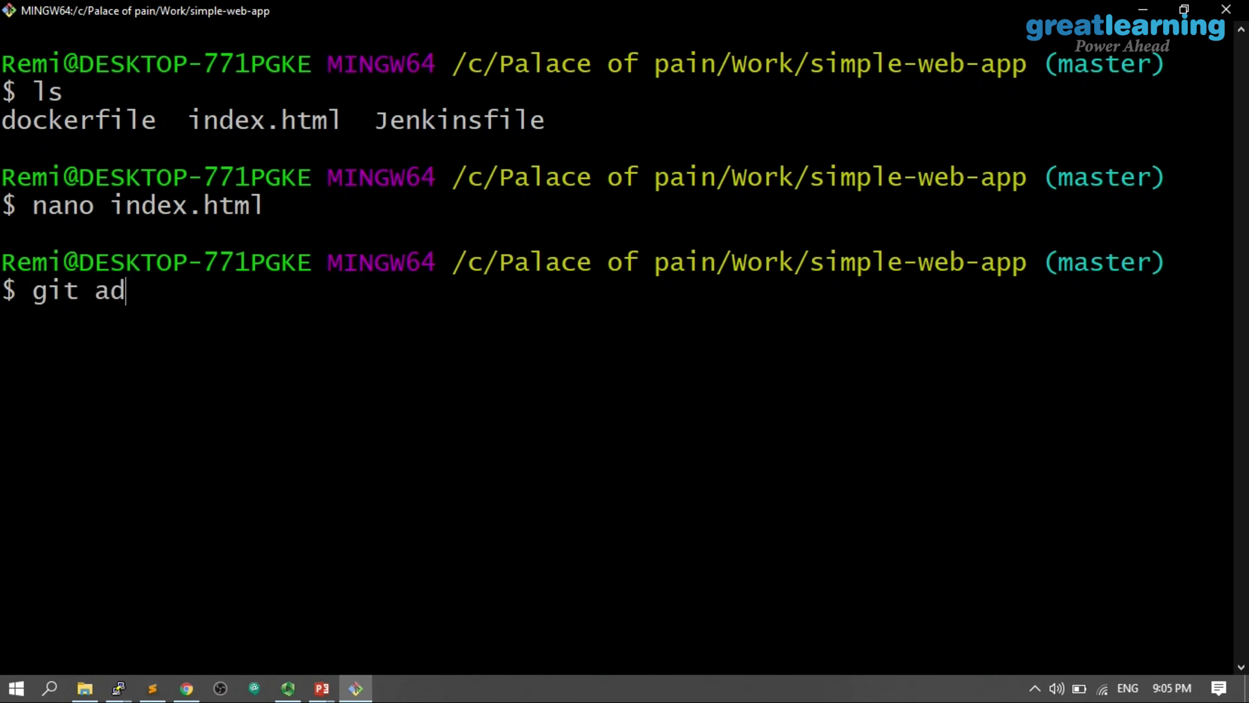
type("d .")
key("Return")
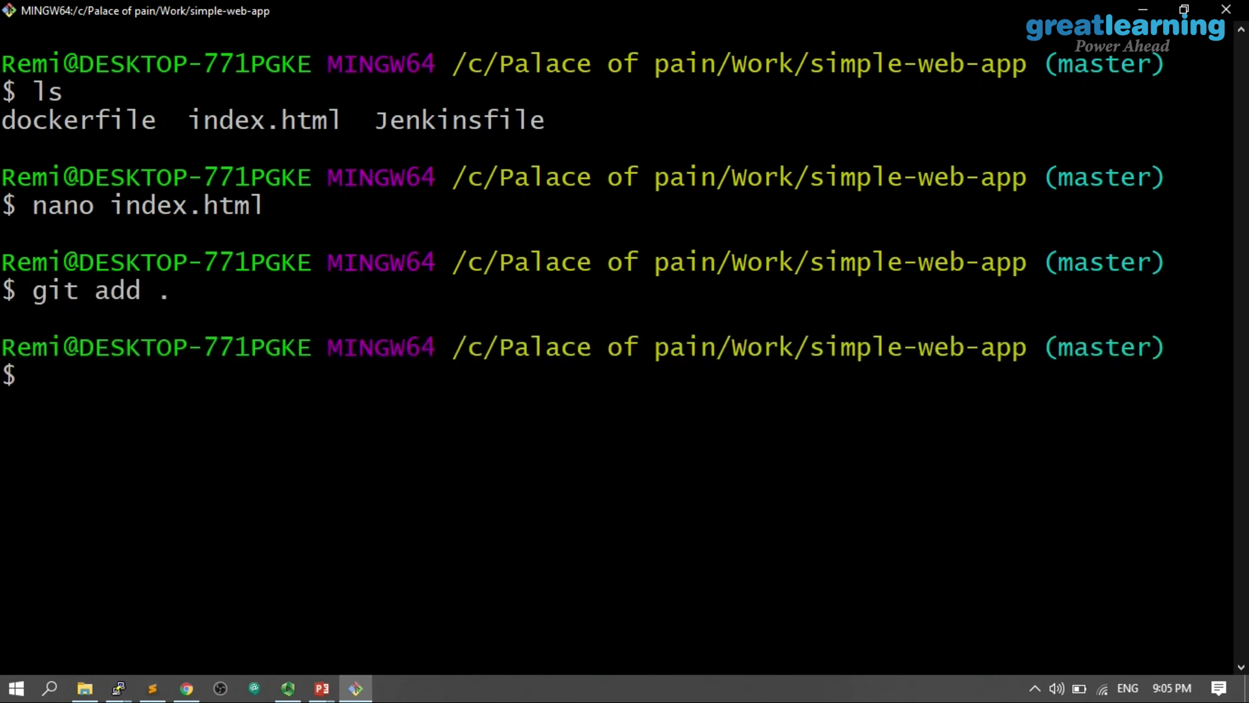
- Commit as 'Added a controversial opinion in index.html' and push to origin master
type("git commin")
key("BackSpace")
type("t")
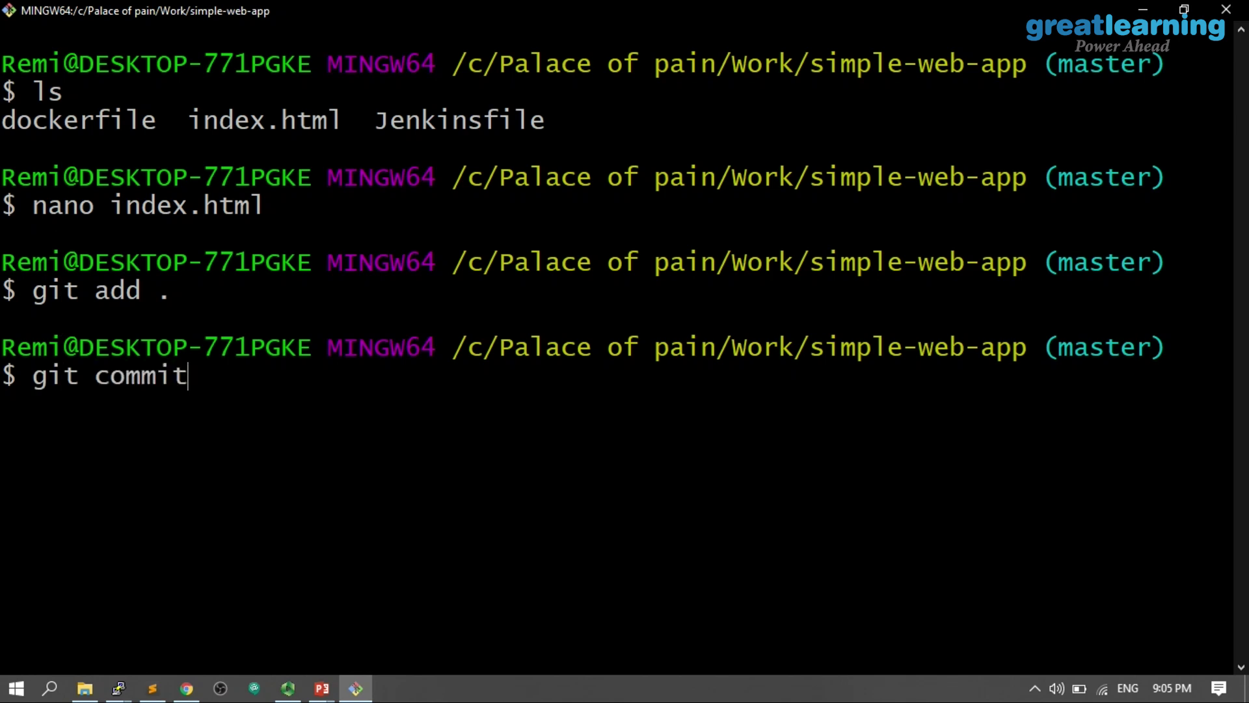
type(" - \"\"\"")
key("BackSpace")
type("m\"Added a ")
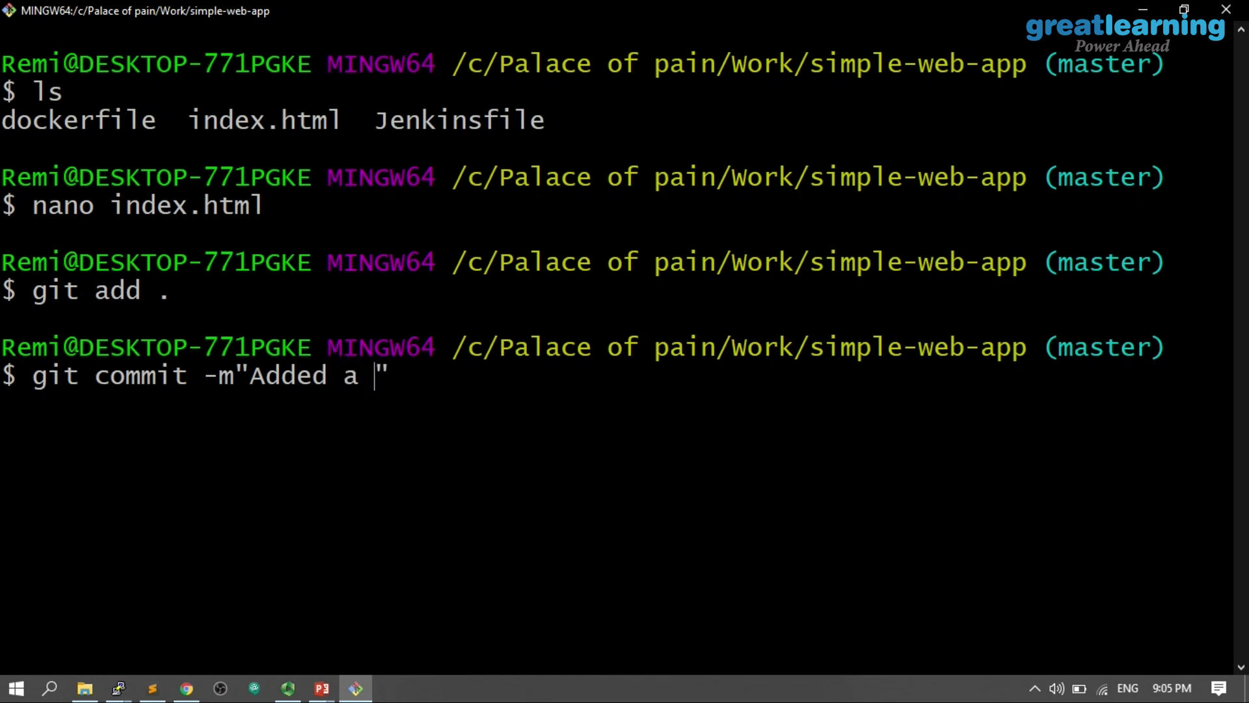
type("controversi")
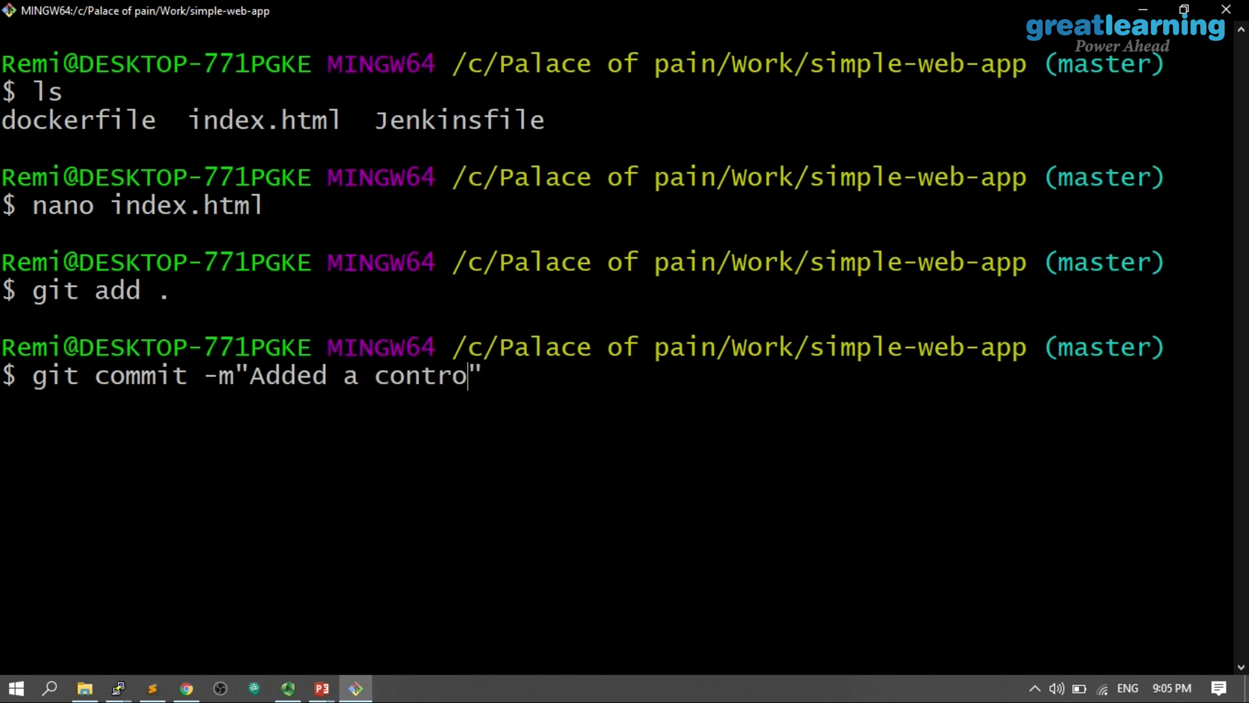
type("al oi")
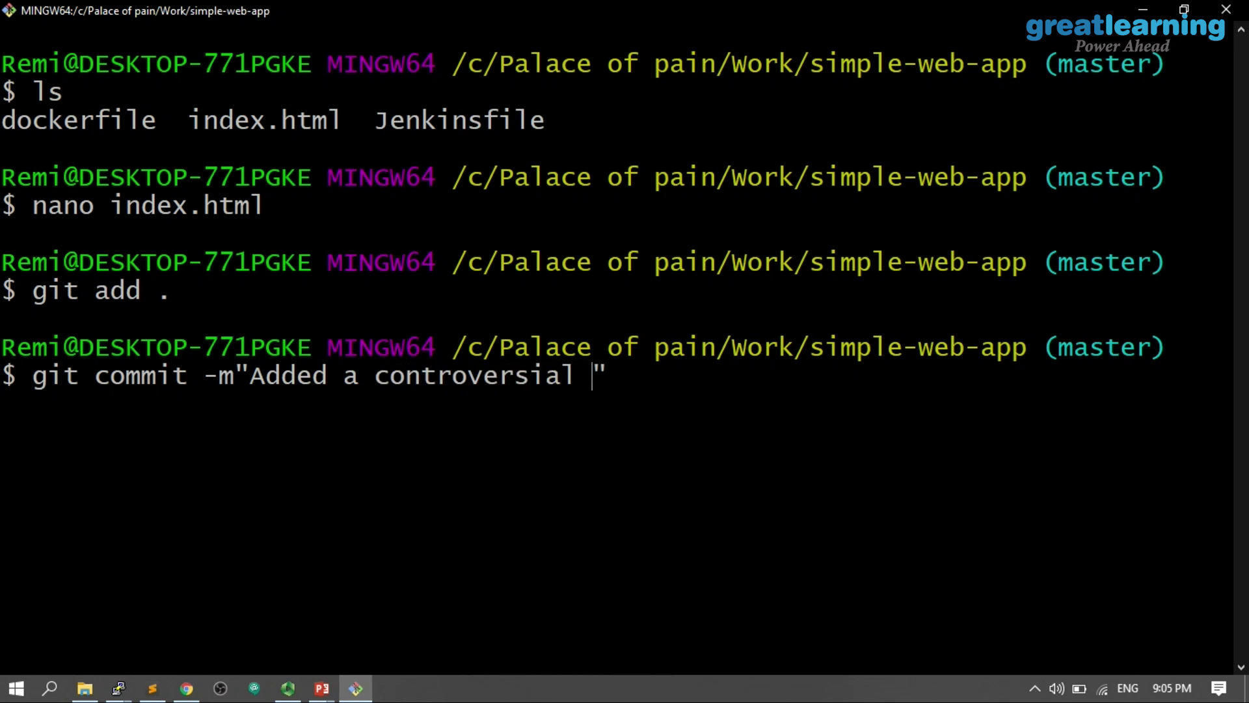
key("BackSpace")
type("pinion in index.html")
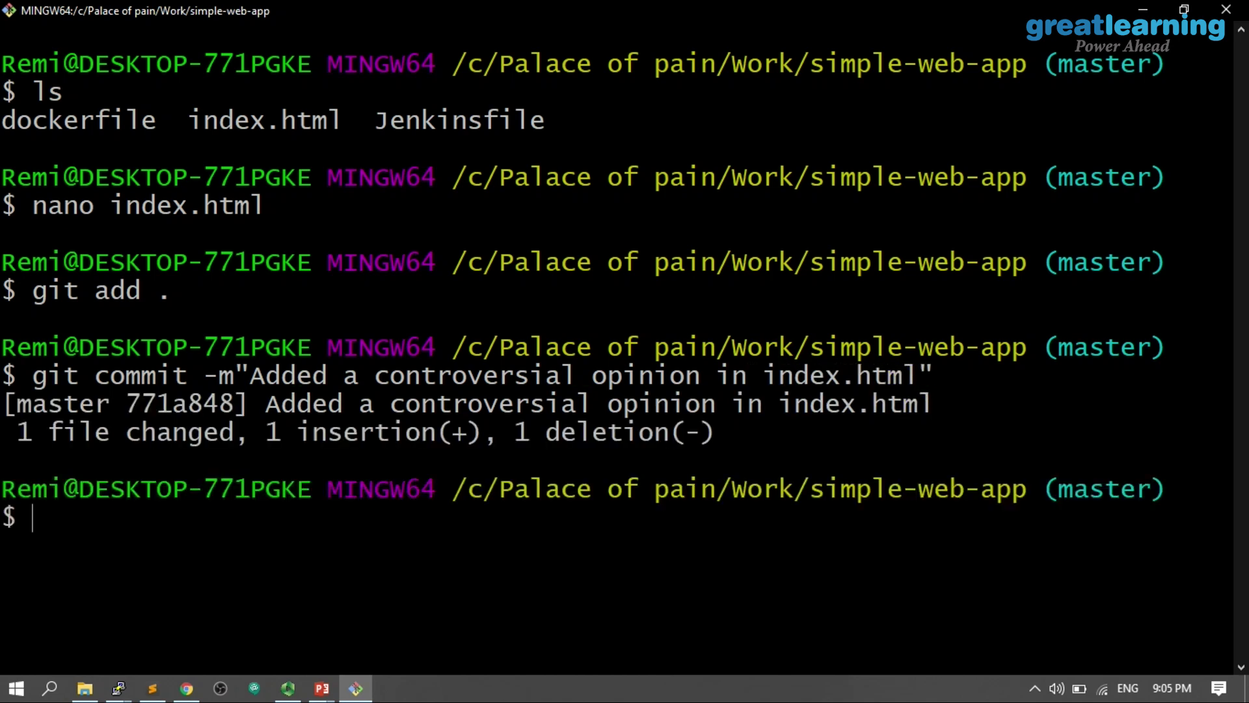
type("git push")
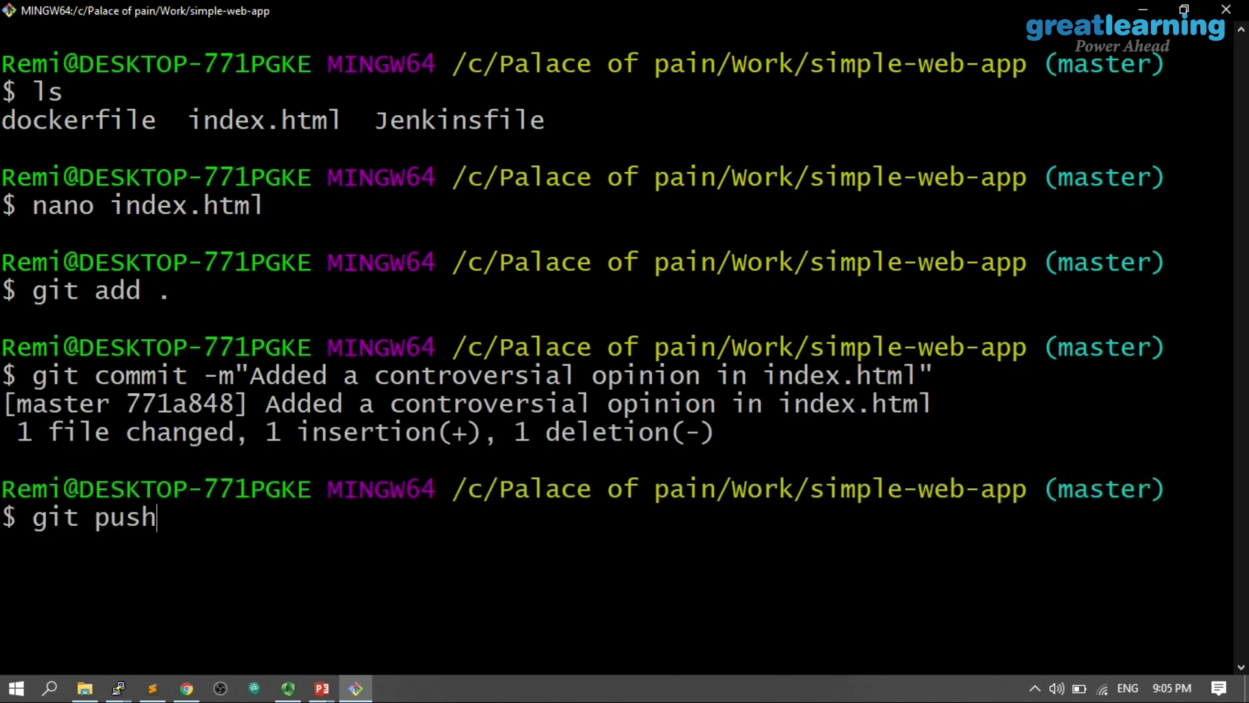
type(" origin master")
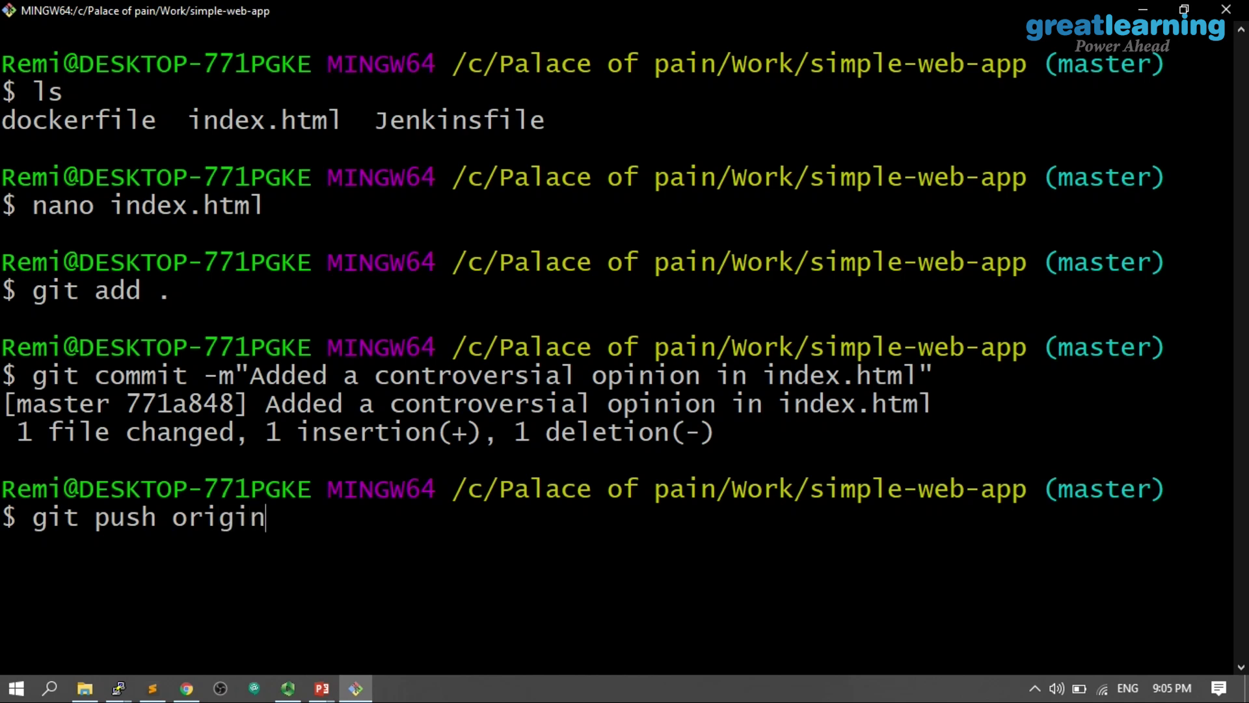
key("Return")
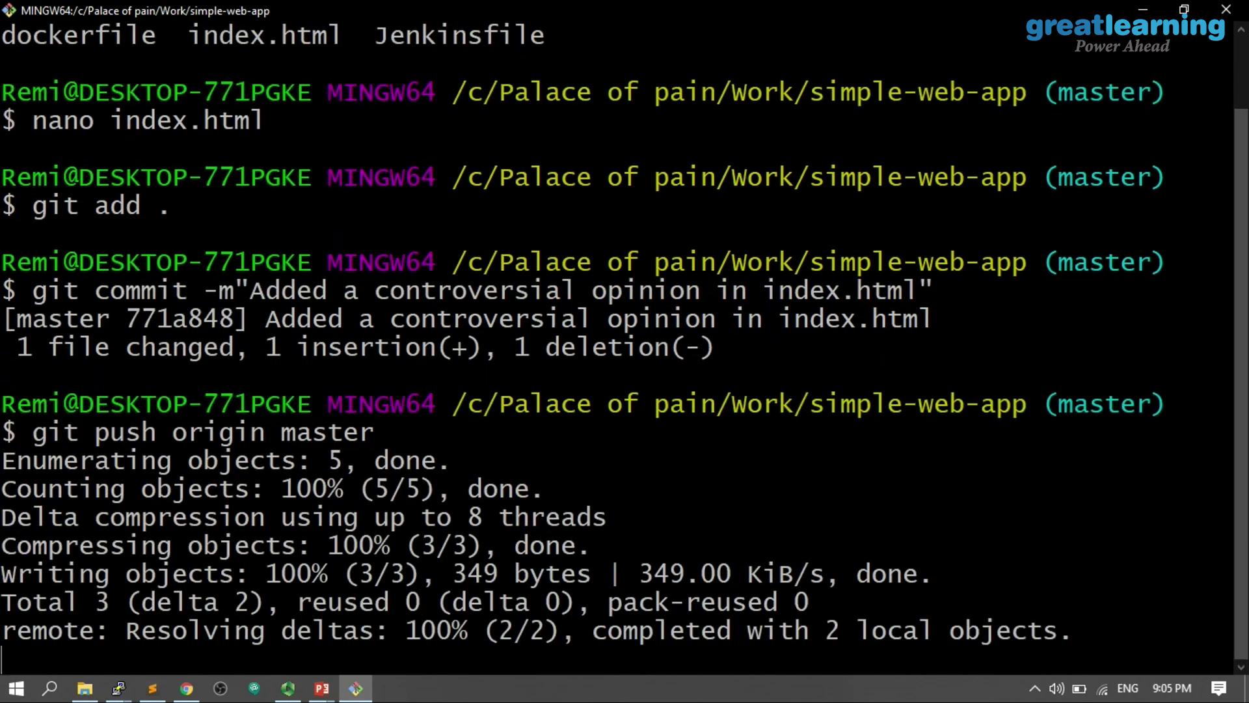
key("alt+Tab")
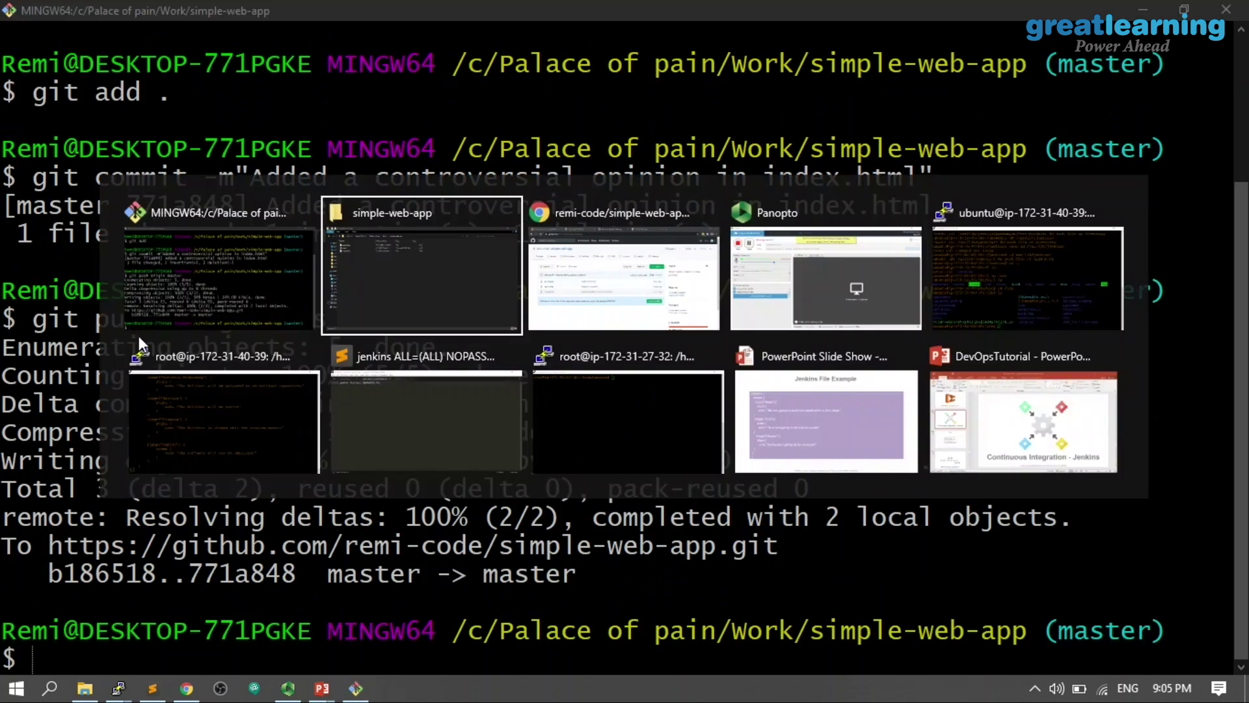
- Open build #3's console output and highlight the '/mycontainer' name-already-in-use error
left_click(261, 18)
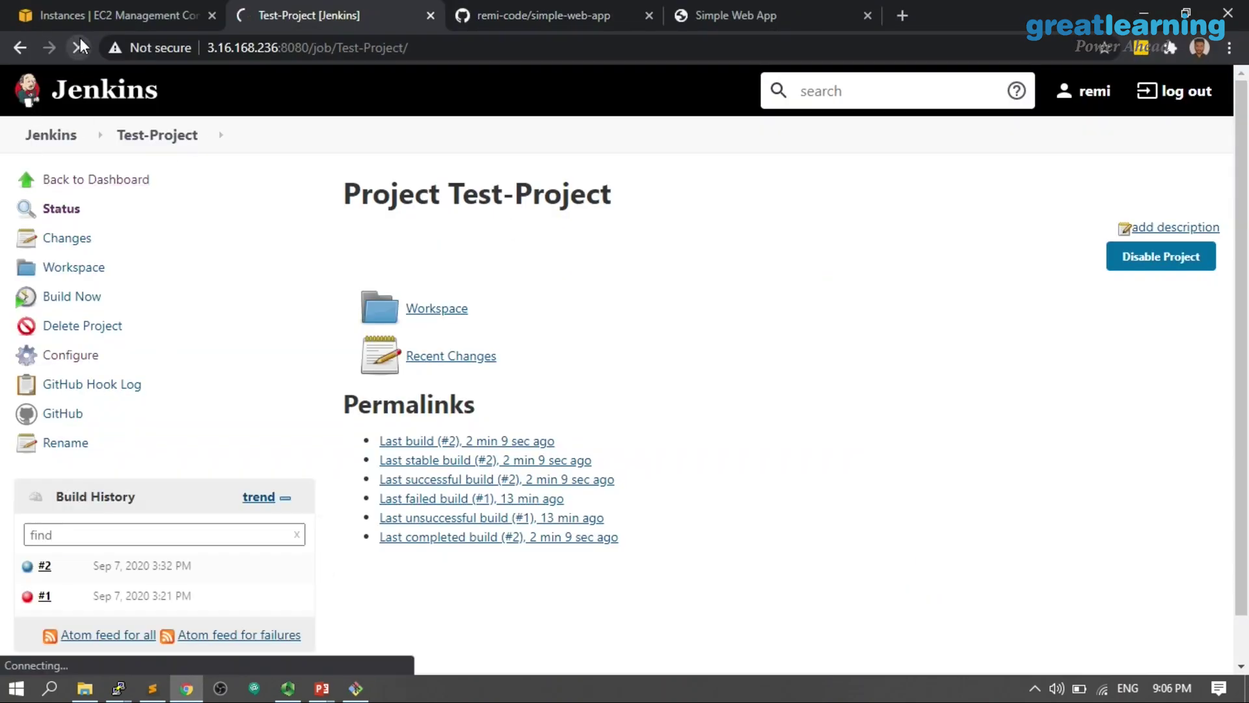
scroll(259, 581, "down", 1)
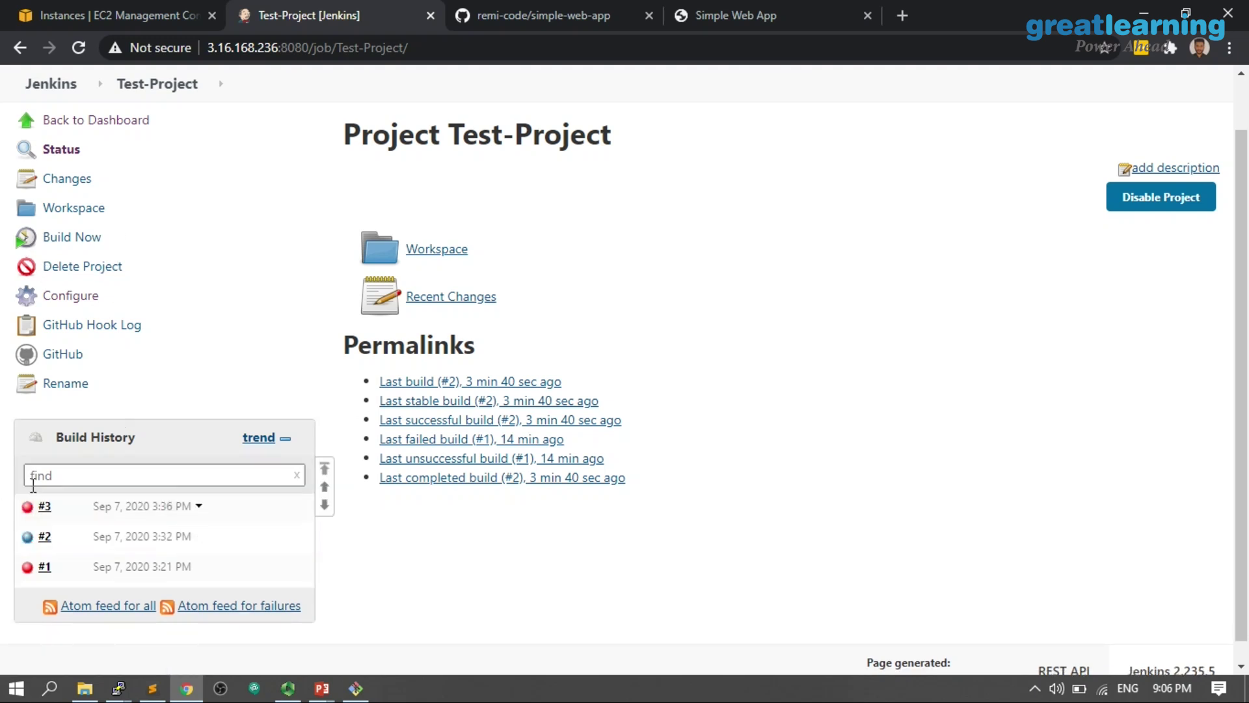
left_click(27, 507)
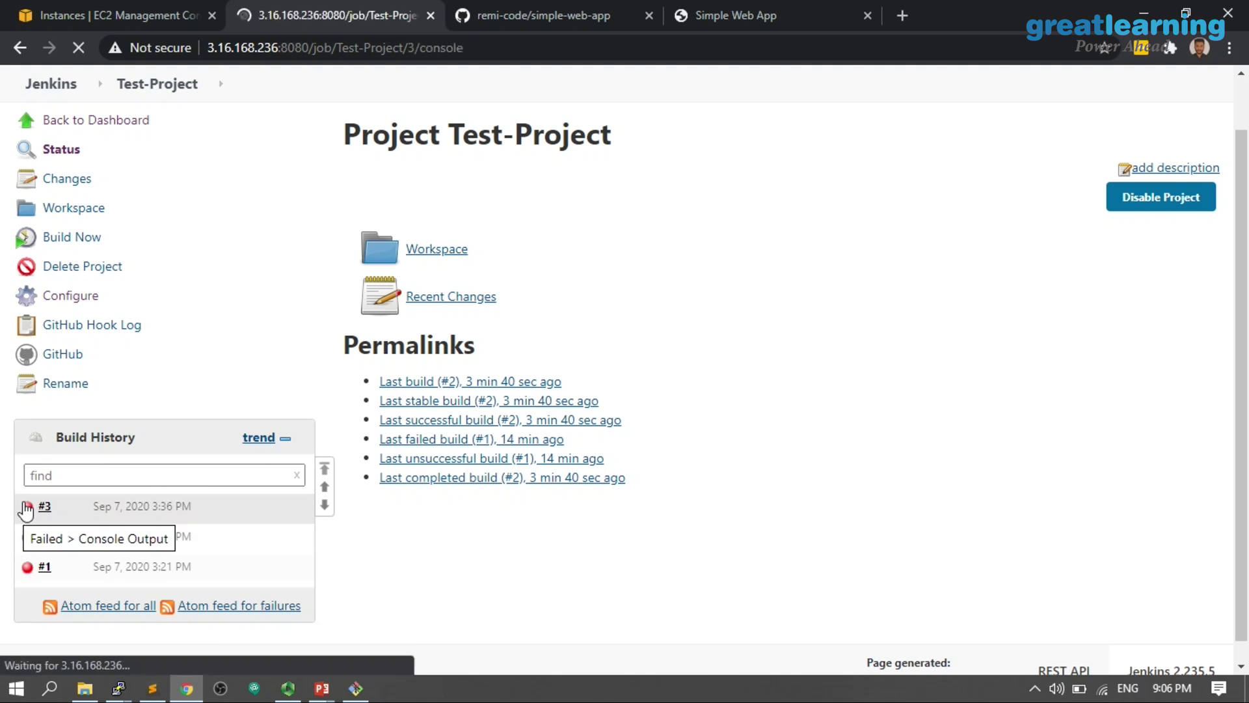
scroll(599, 358, "down", 10)
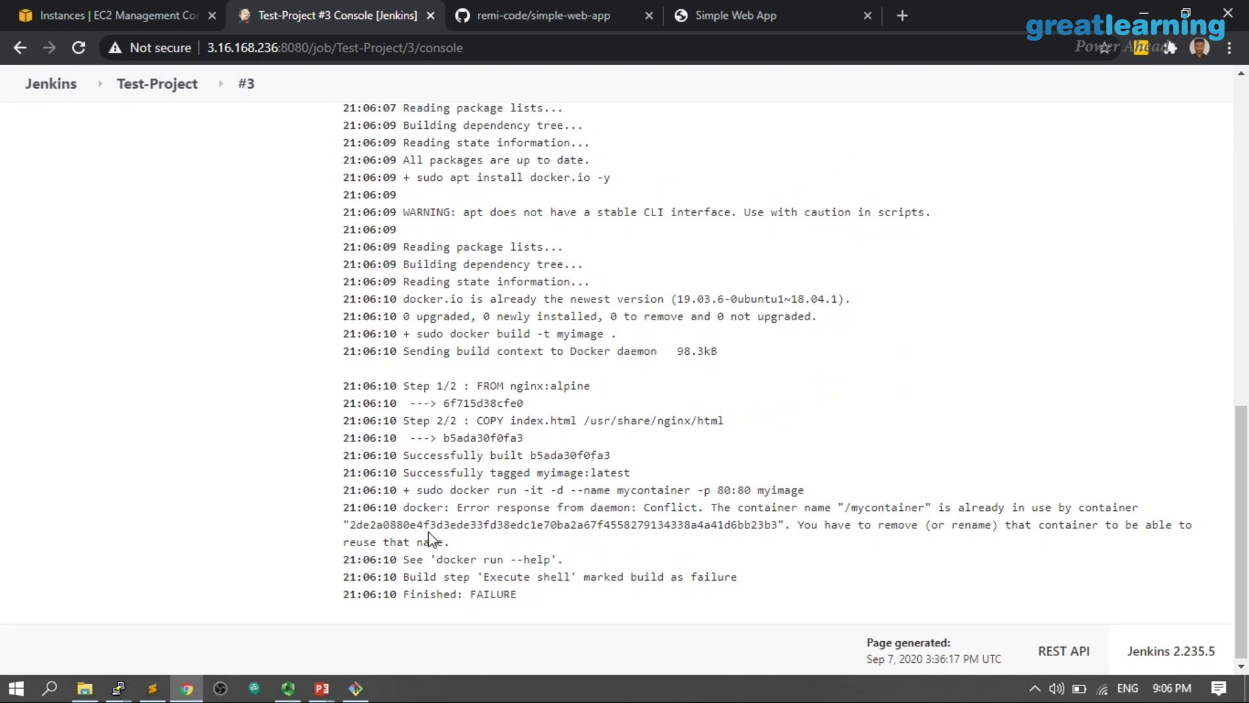
left_click_drag(417, 506, 1098, 505)
key("alt+Tab")
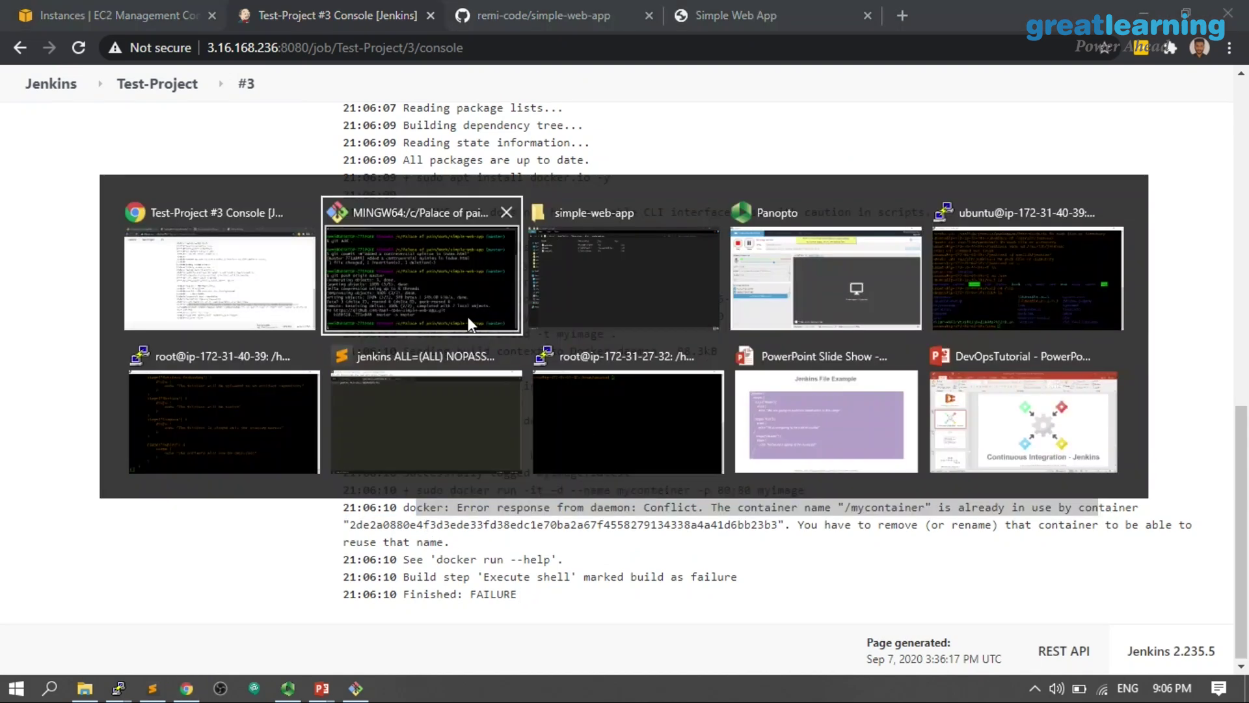
- Start a new PuTTY session to the saved LIVE server and log in as ubuntu
key("alt+shift+Tab")
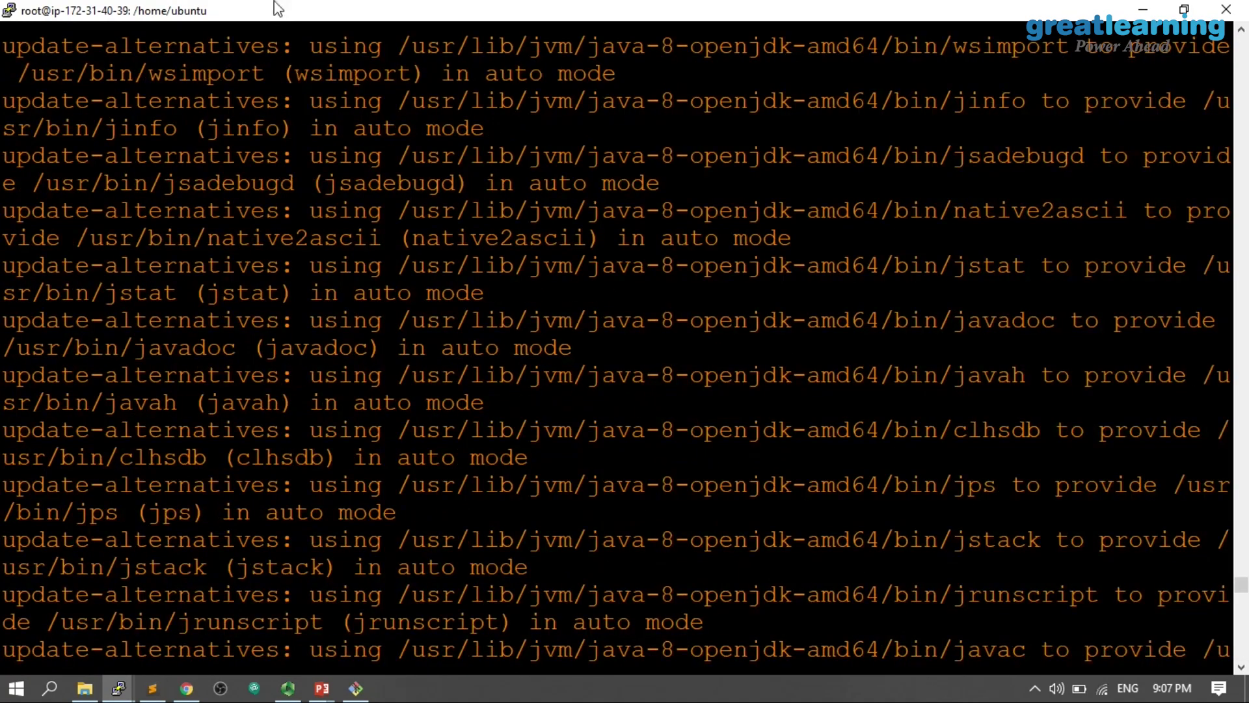
right_click(276, 11)
mouse_move(377, 246)
left_click(529, 243)
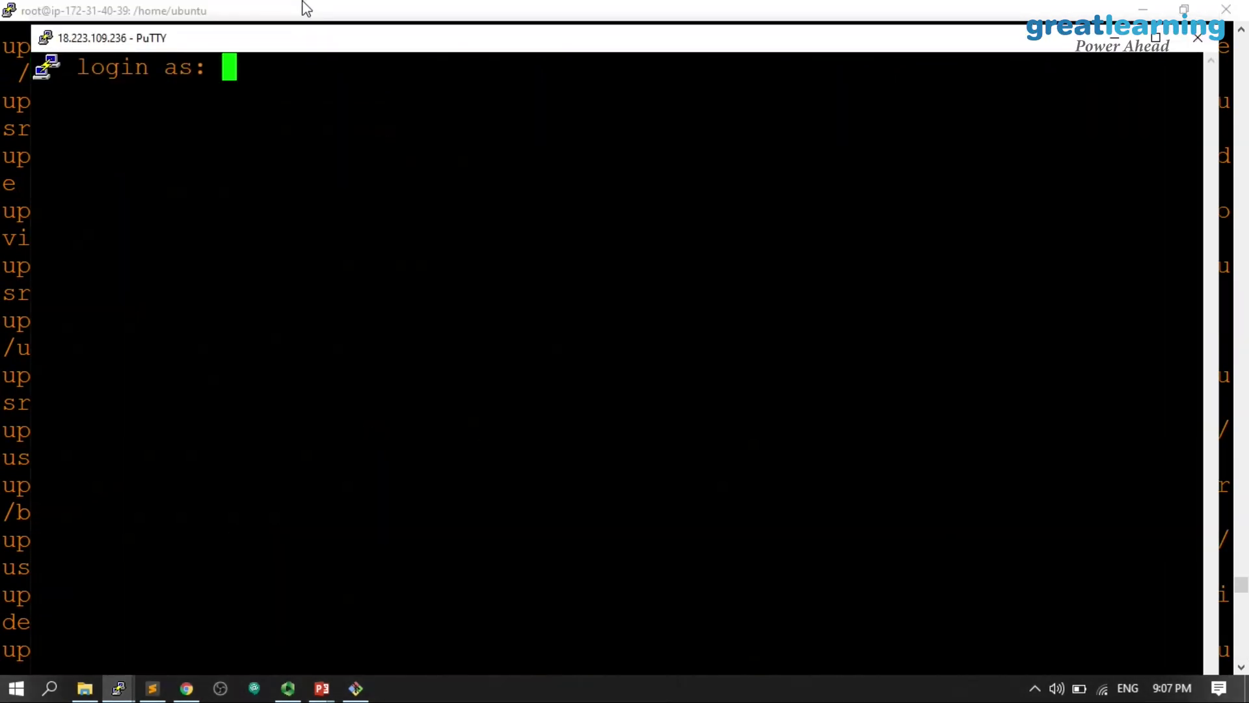
double_click(305, 39)
type("b")
key("BackSpace")
type("b")
key("BackSpace")
type("ubuntu")
key("Return")
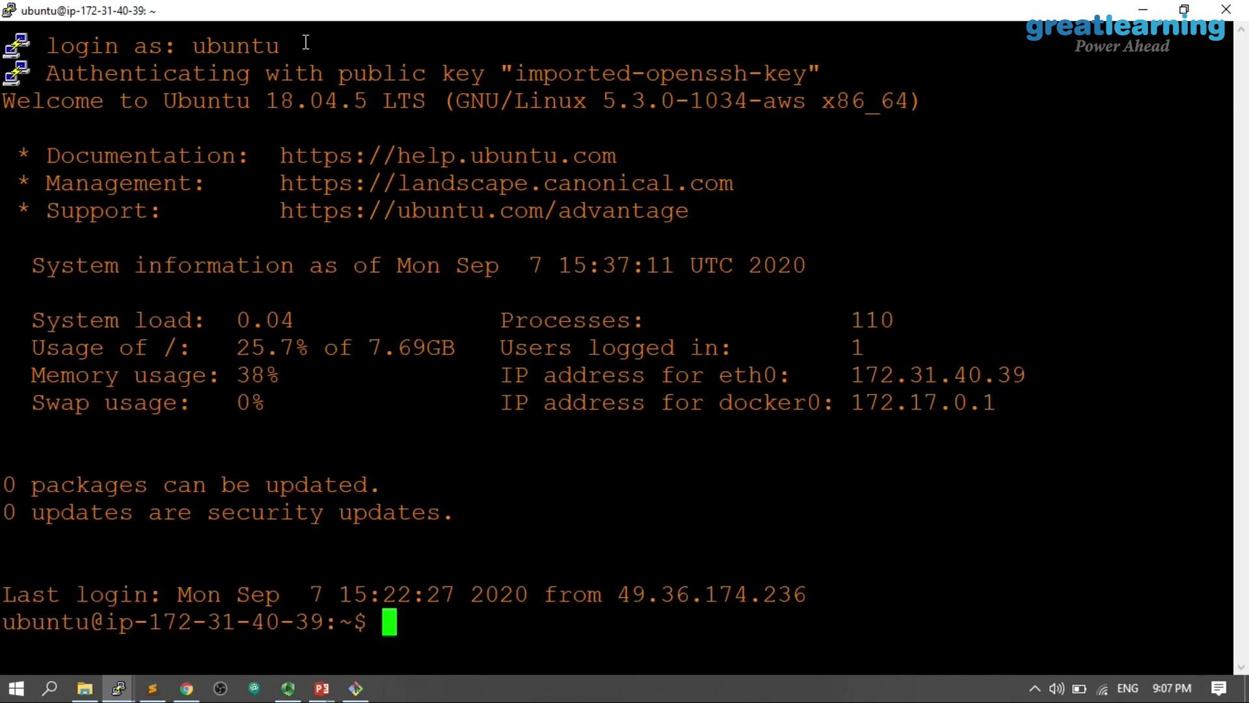
- List the running Docker containers with sudo docker ps
type("docker ps")
key("Return")
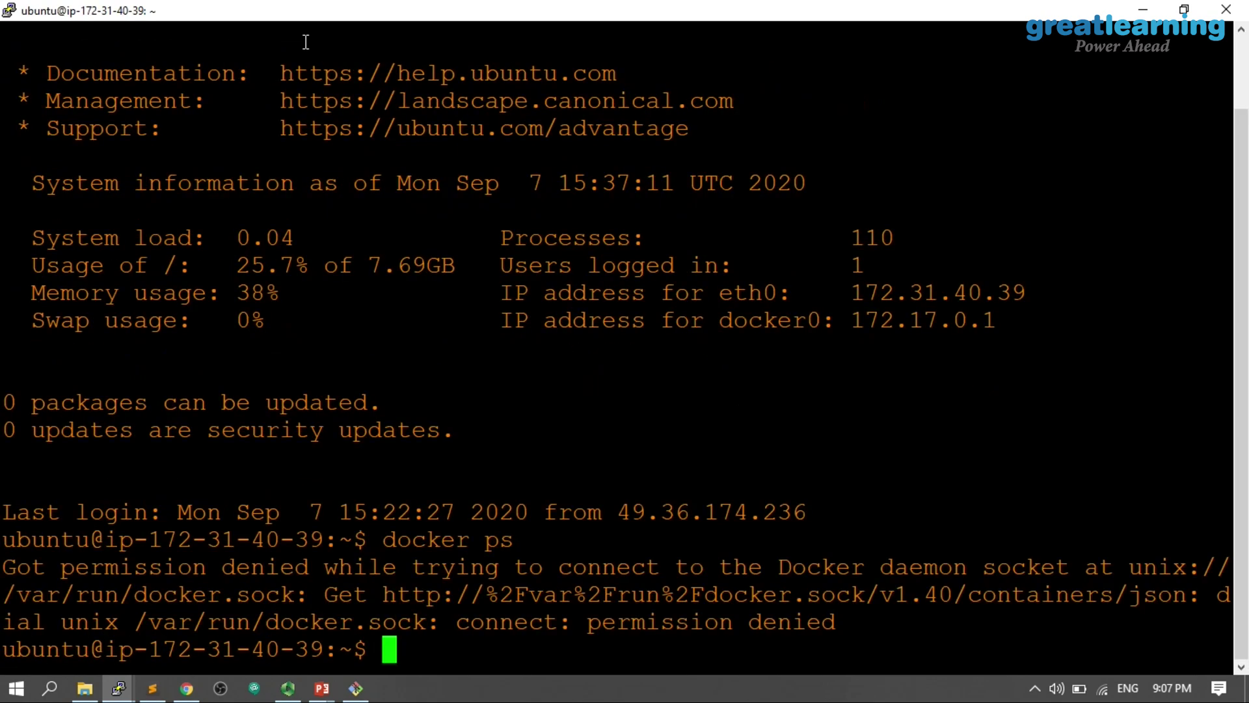
key("Up")
key("Home")
type("sudo")
key("Return")
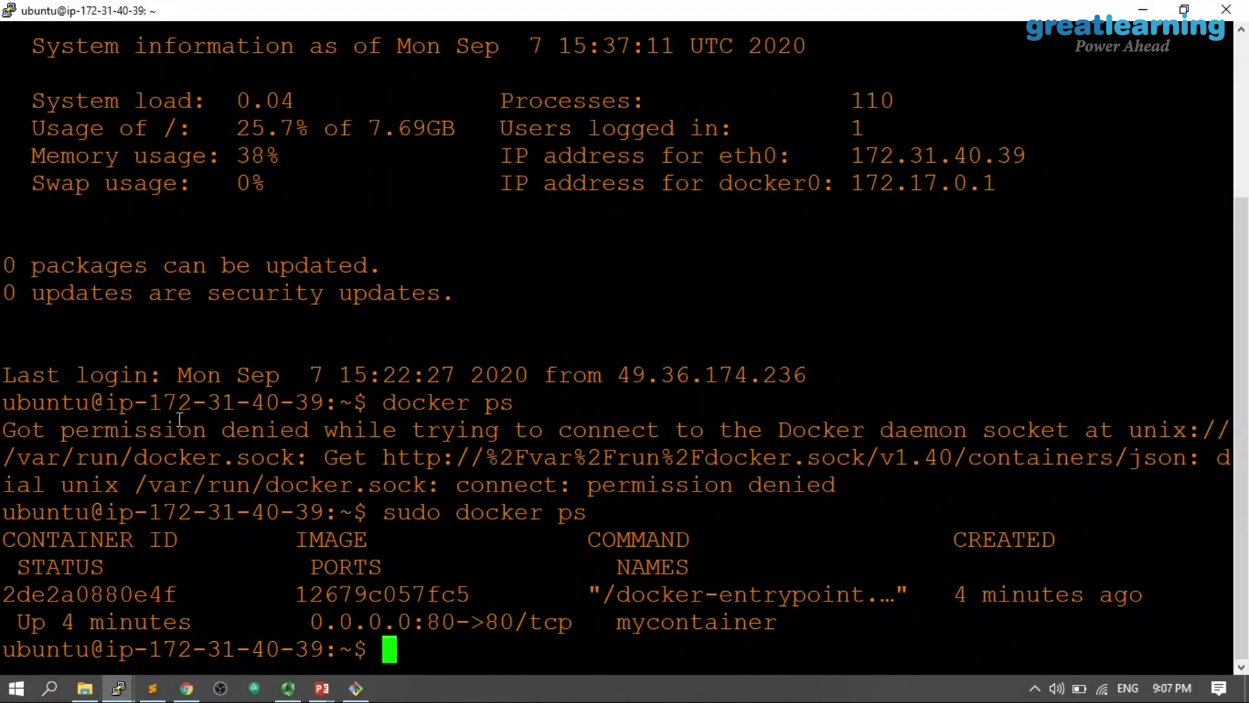
- Force-remove the mycontainer container with sudo docker rm -f mycontainer
type("docker r")
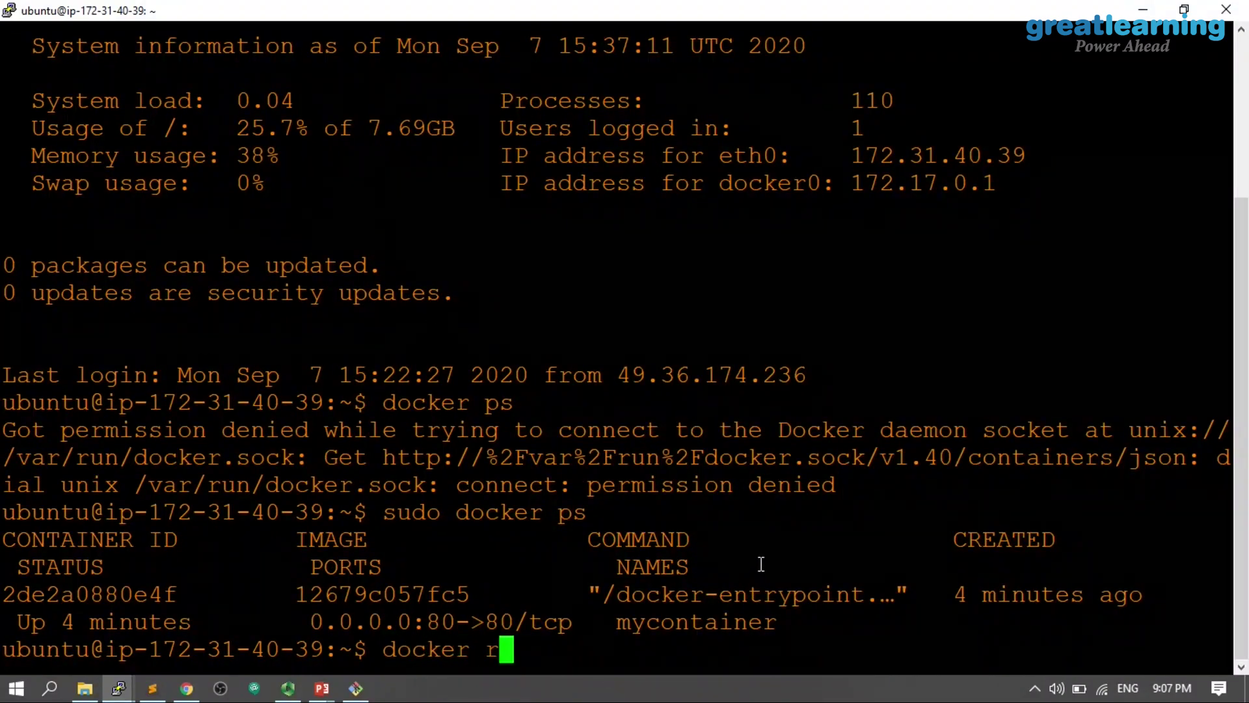
type("m -f")
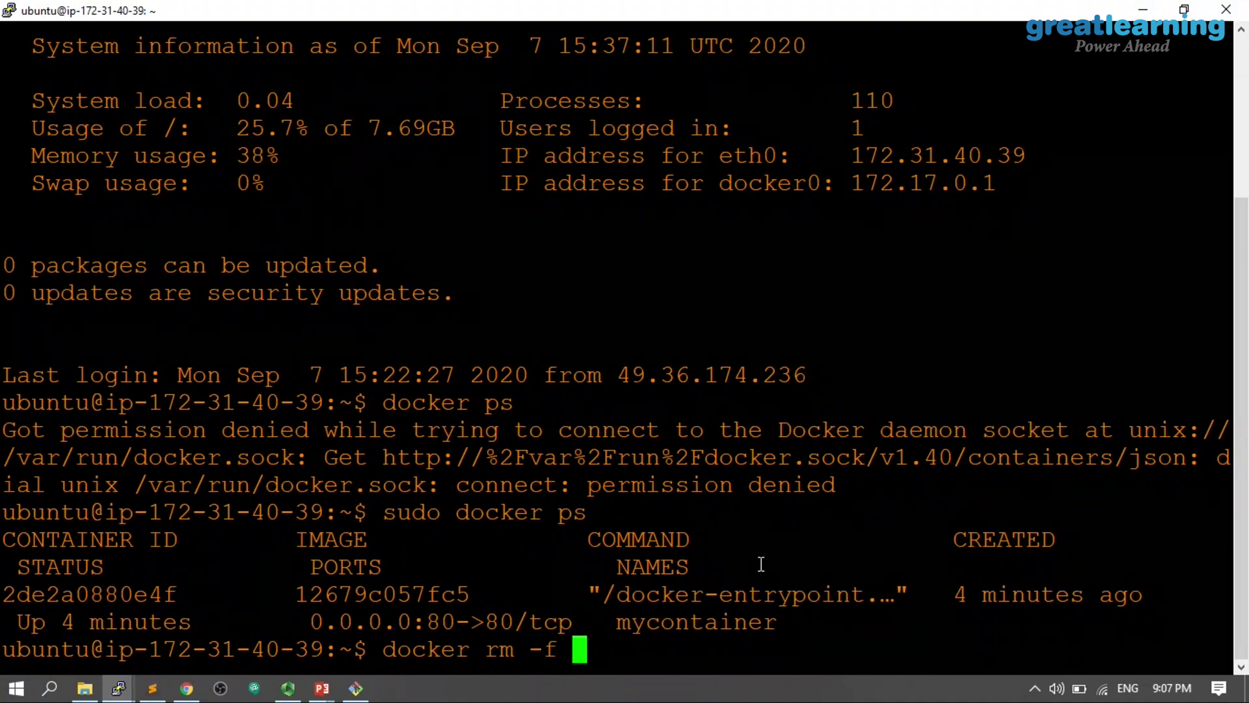
left_click_drag(616, 625, 766, 623)
right_click(766, 624)
key("Return")
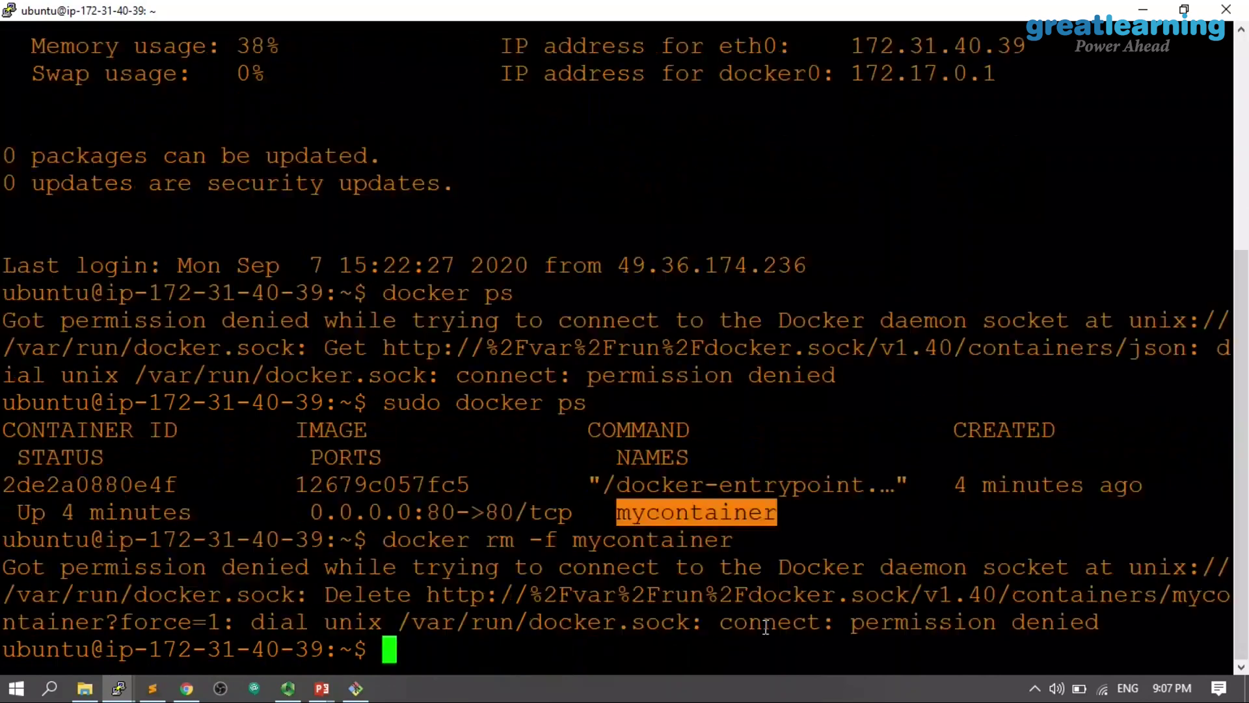
key("Up")
key("Home")
type("sudo")
key("Return")
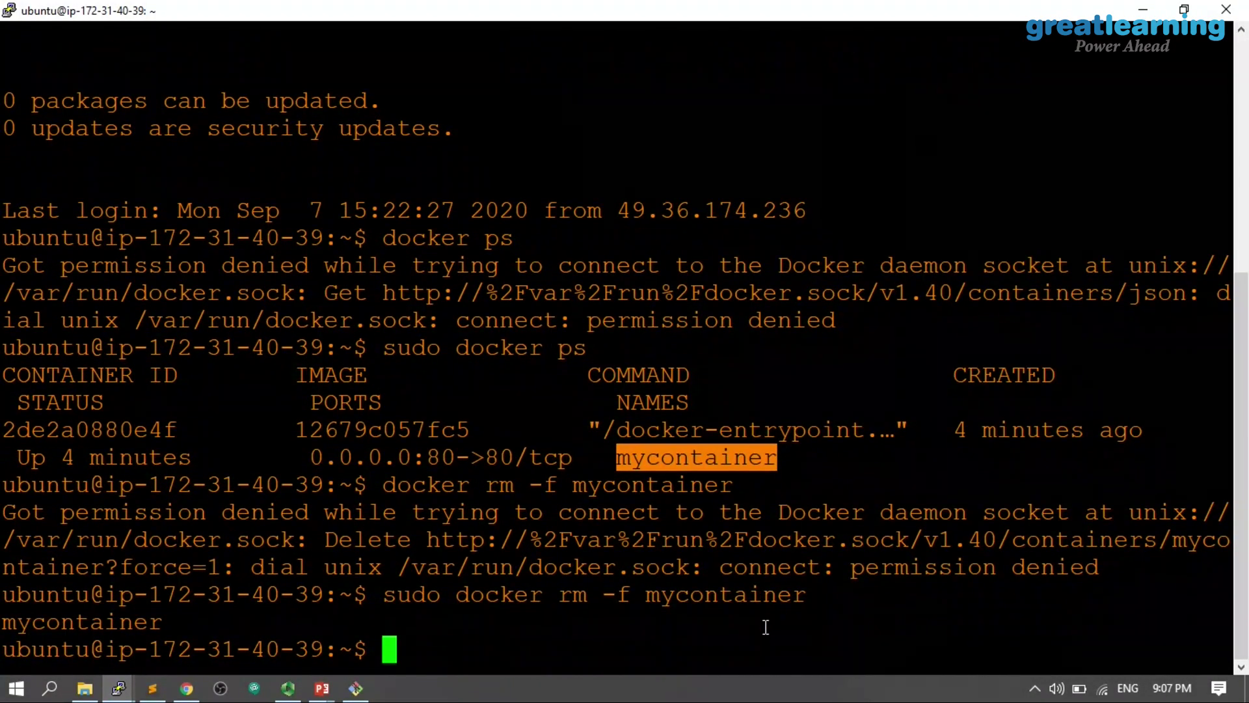
key("alt+Tab")
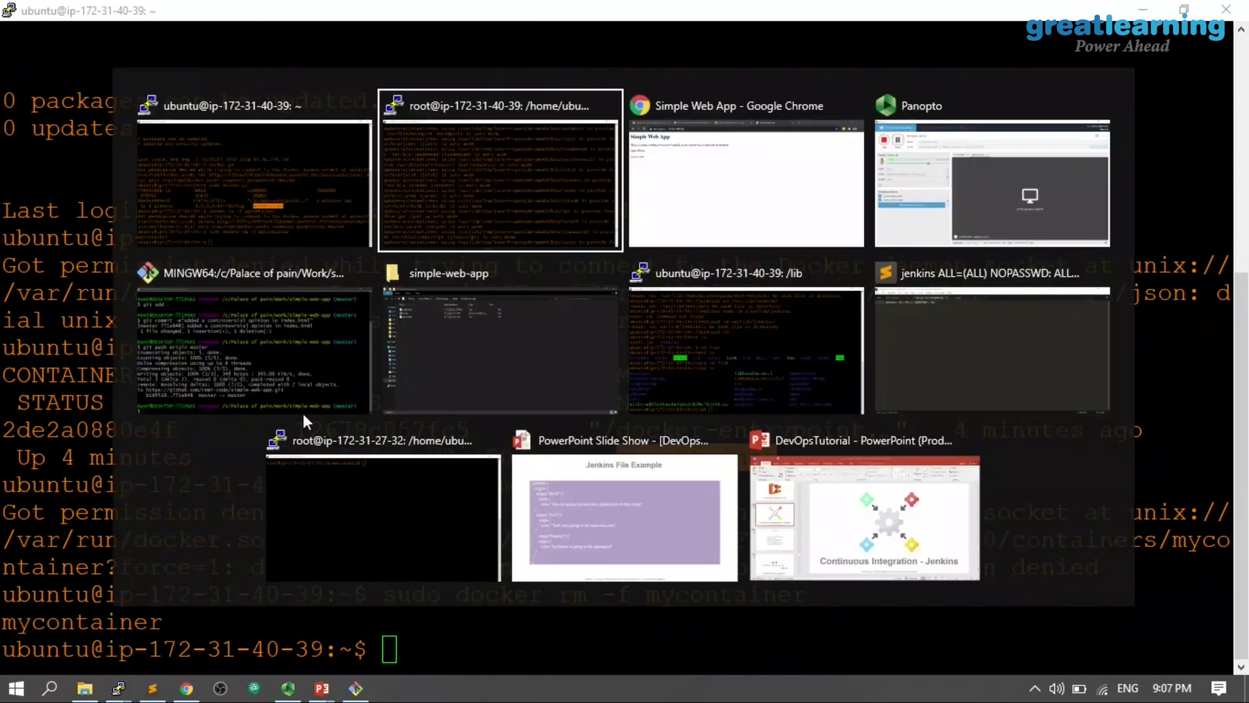
- Add 'Hi, ' before Hello World! in index.html with nano and save it
left_click(294, 376)
type("nano index.html")
key("Return")
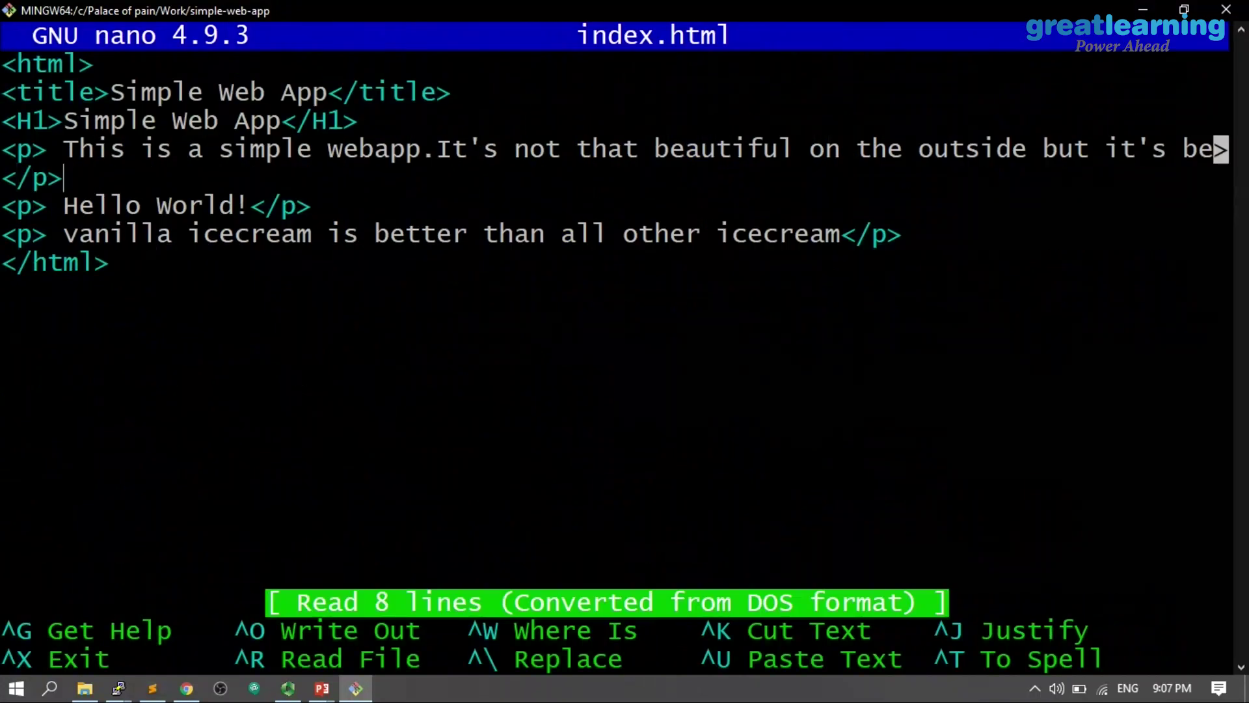
type("Hi,")
key("ctrl+x")
key("y")
key("Return")
- Stage all changes and commit them as 'added hi in index.html'
type("git add")
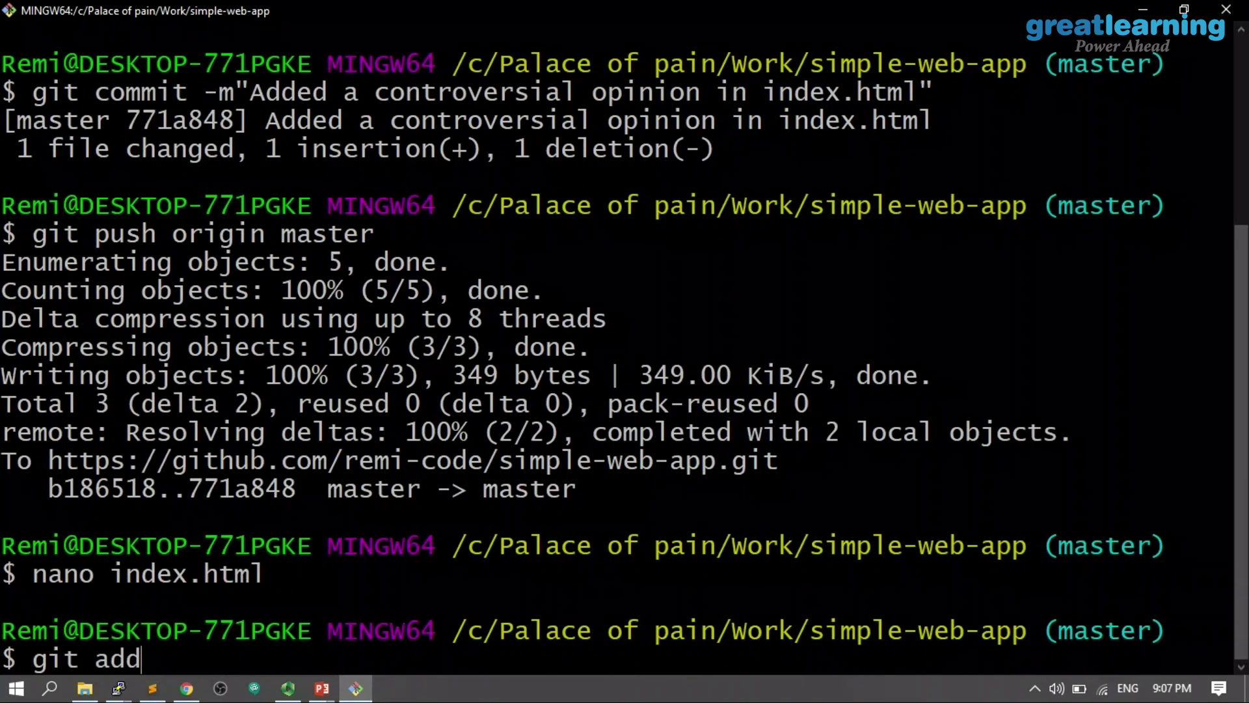
type(" .")
key("Return")
type("c")
key("BackSpace")
type("git commit -m\"\"")
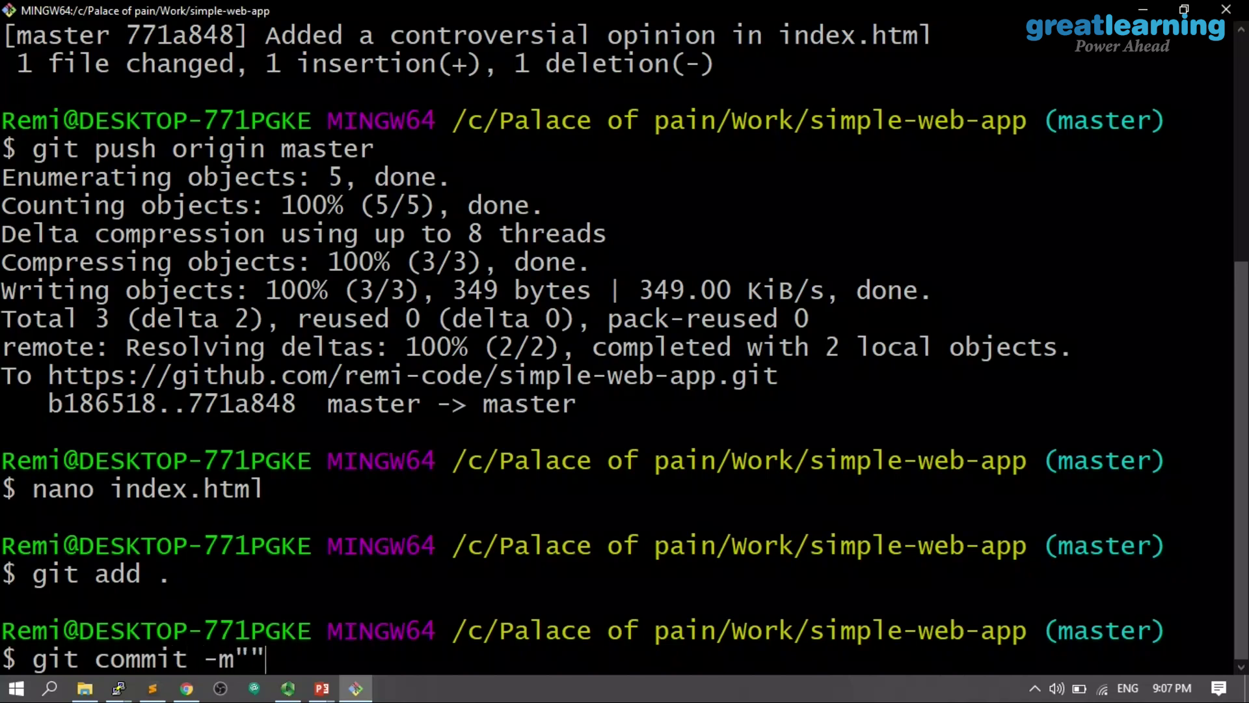
type("added hi in")
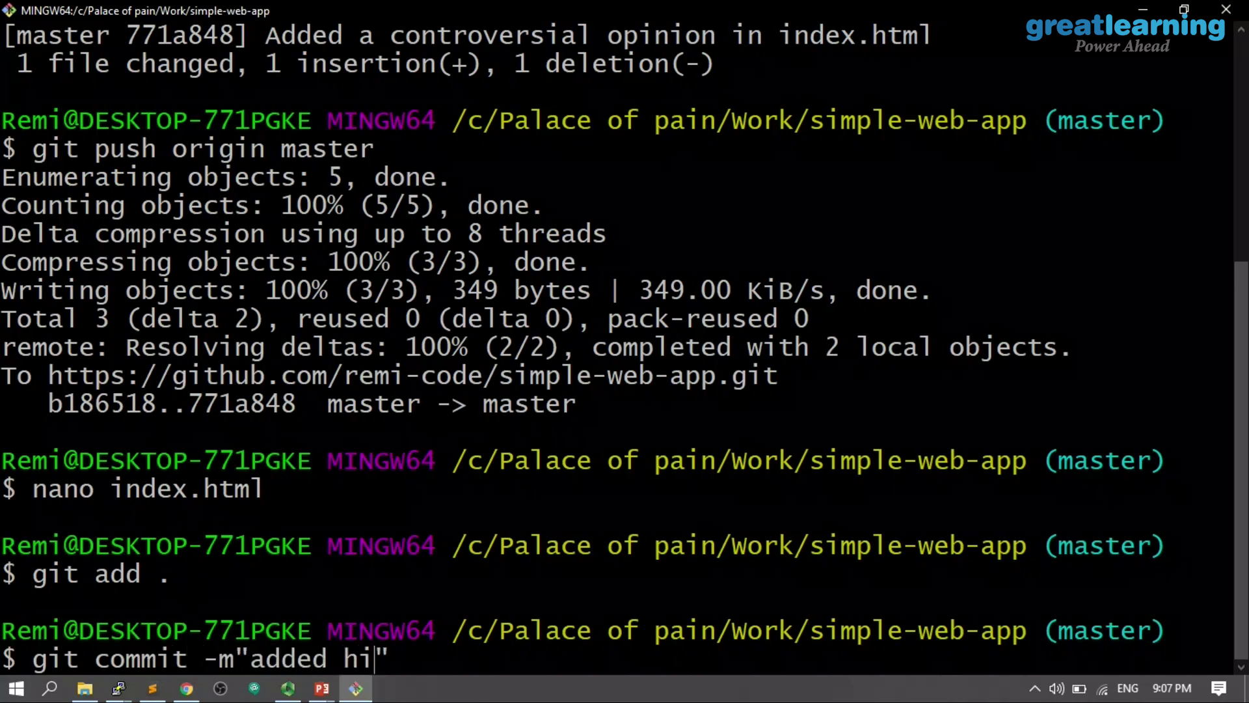
type(" index.th")
key("BackSpace")
key("BackSpace")
type("t")
key("BackSpace")
type("htm")
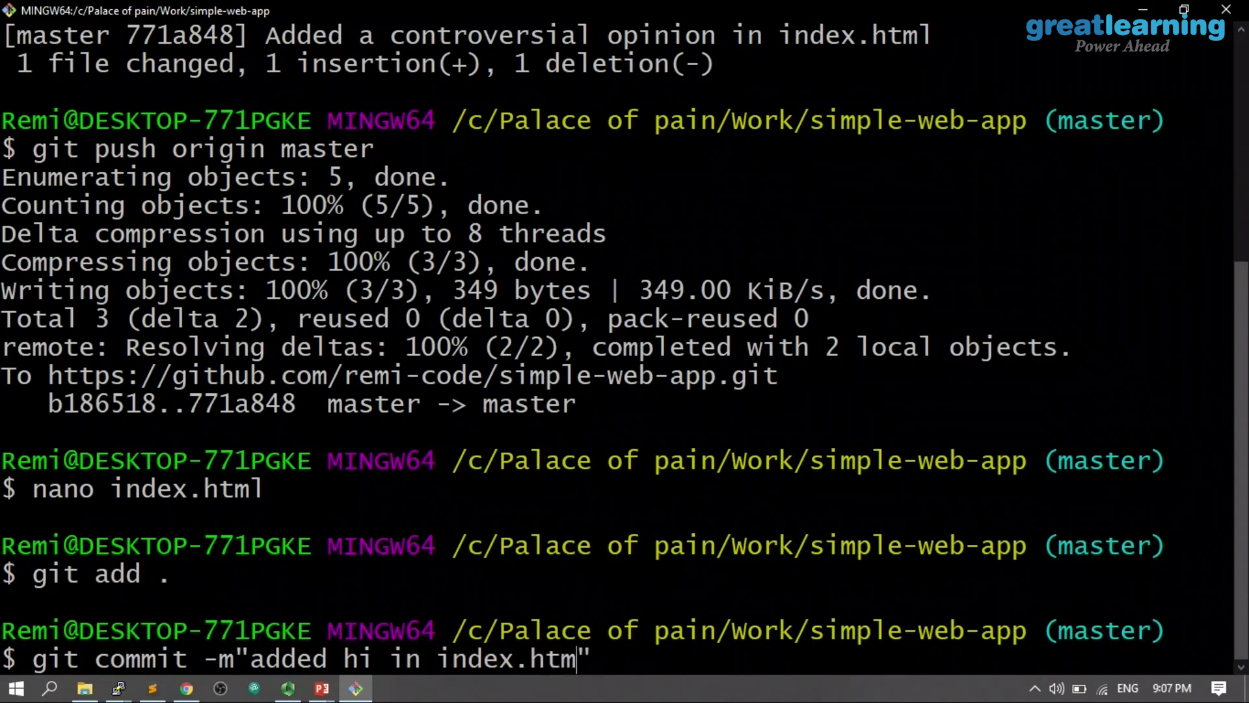
type("l")
key("Return")
- Push the commit to origin master
type("git")
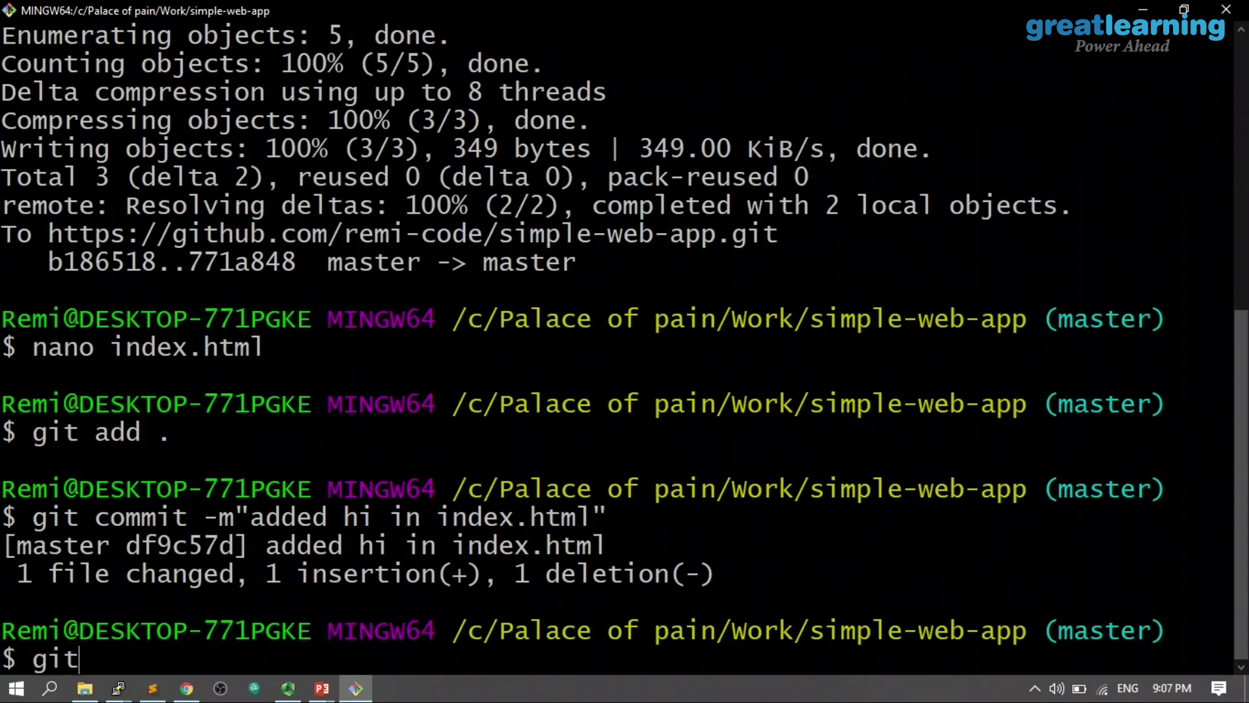
type(" push origin master")
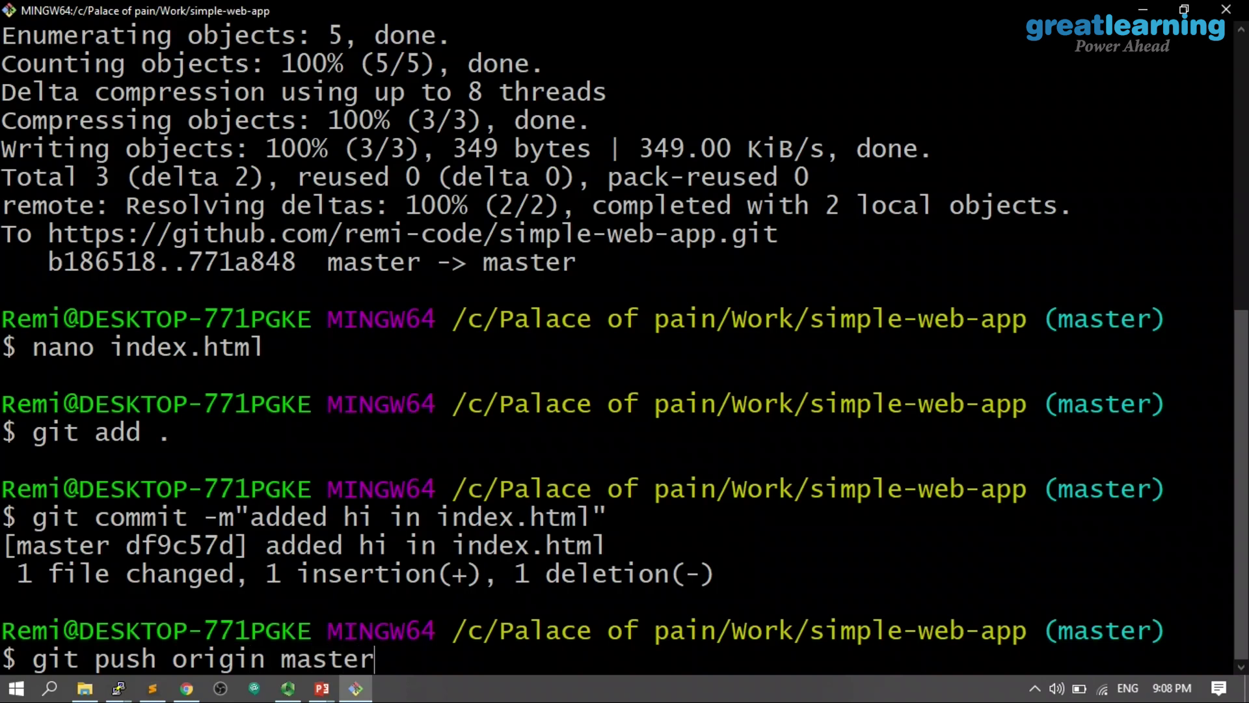
key("Return")
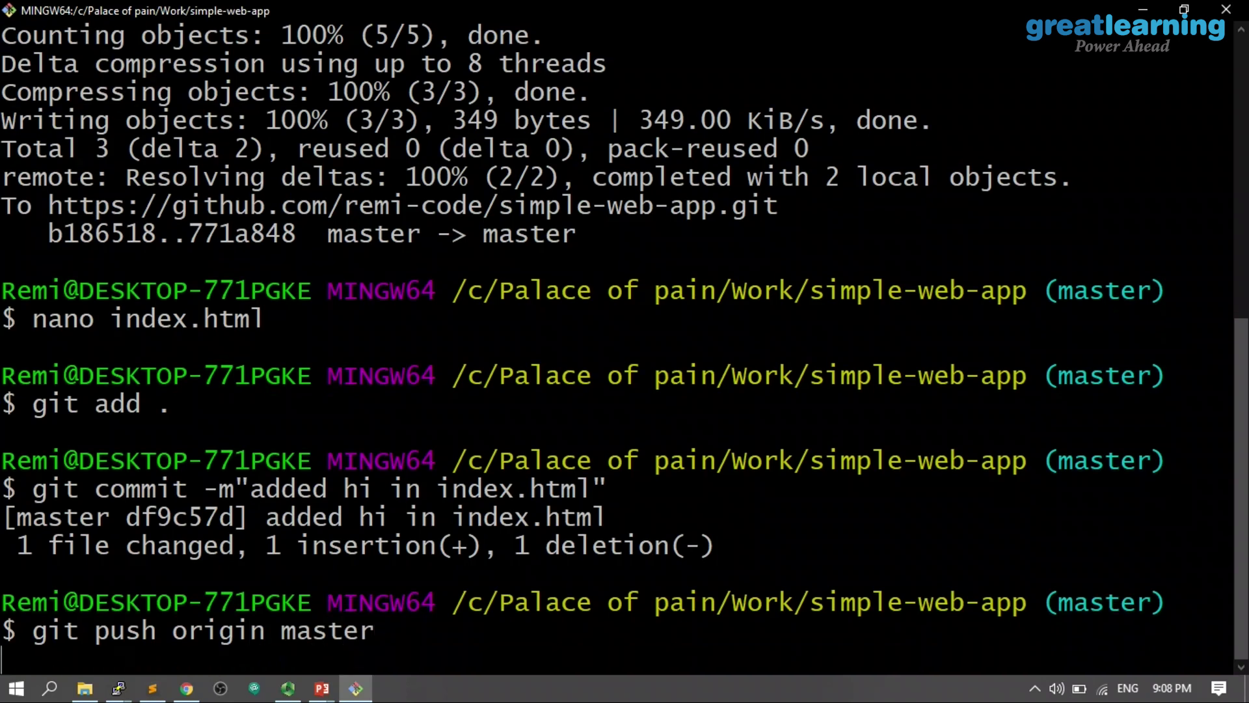
key("alt+Tab")
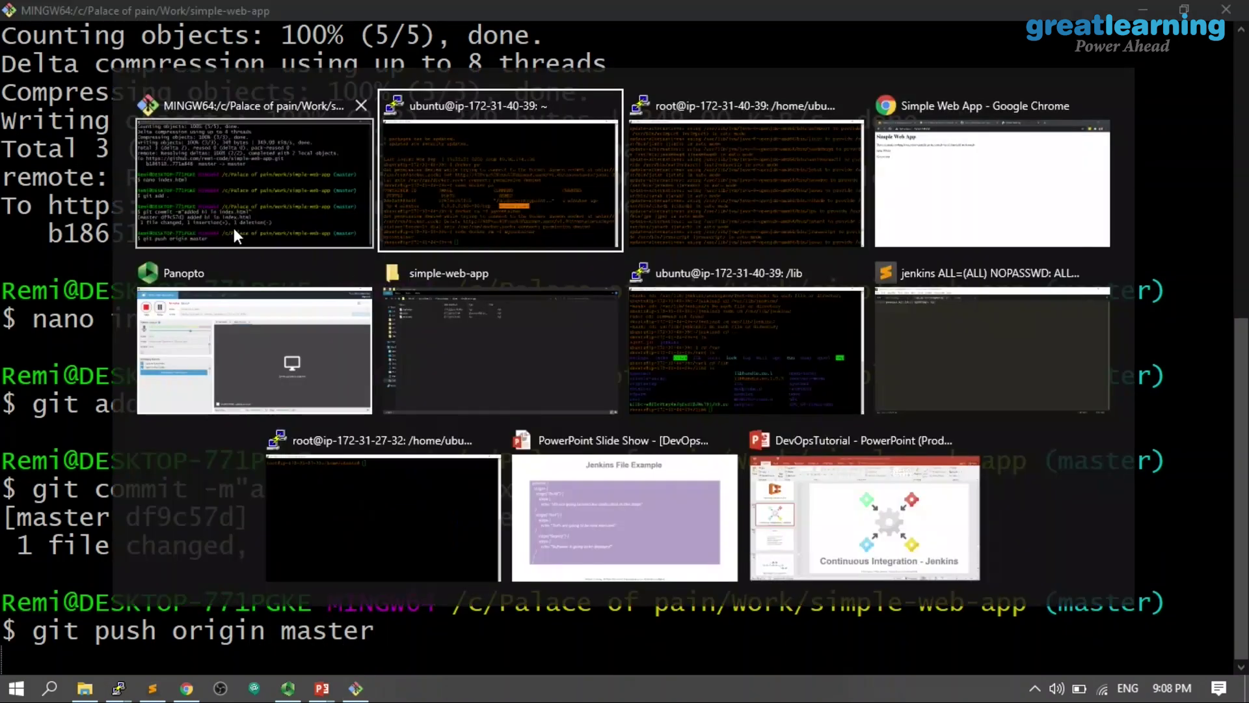
left_click(233, 228)
key("alt+Tab")
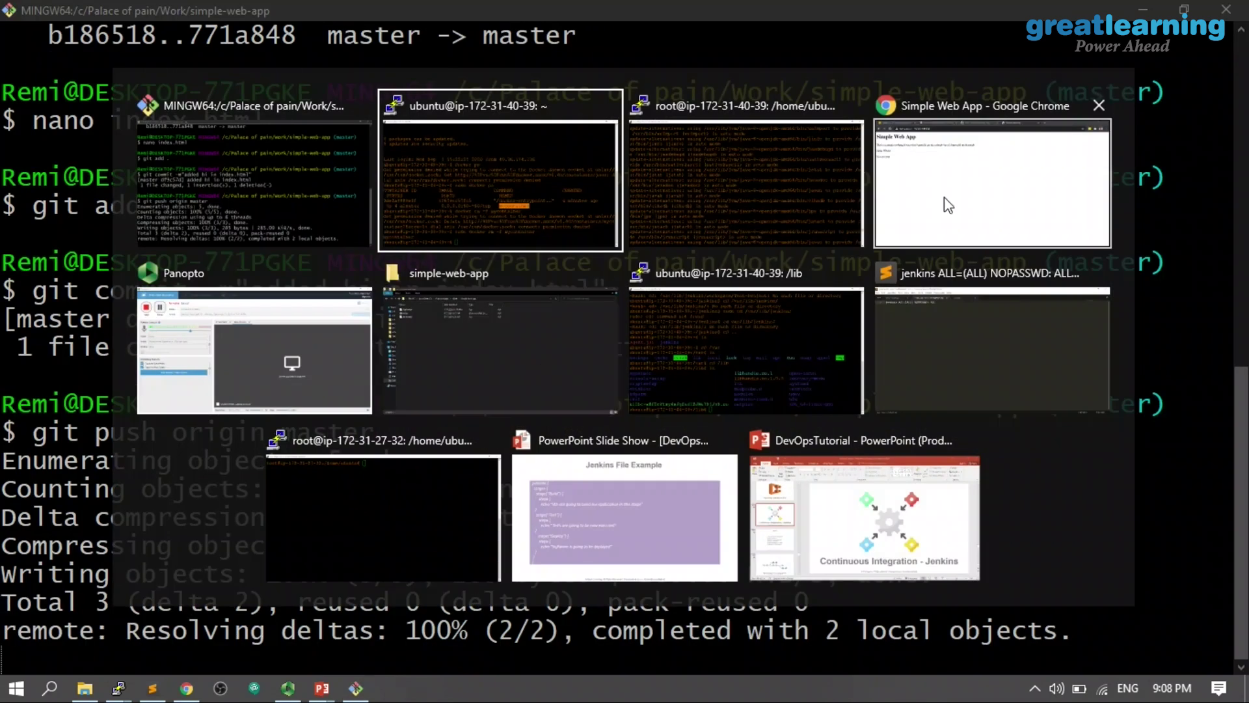
key("alt+Tab")
- Open Test-Project build #4's console output to confirm it ended in SUCCESS
left_click(898, 222)
left_click(270, 9)
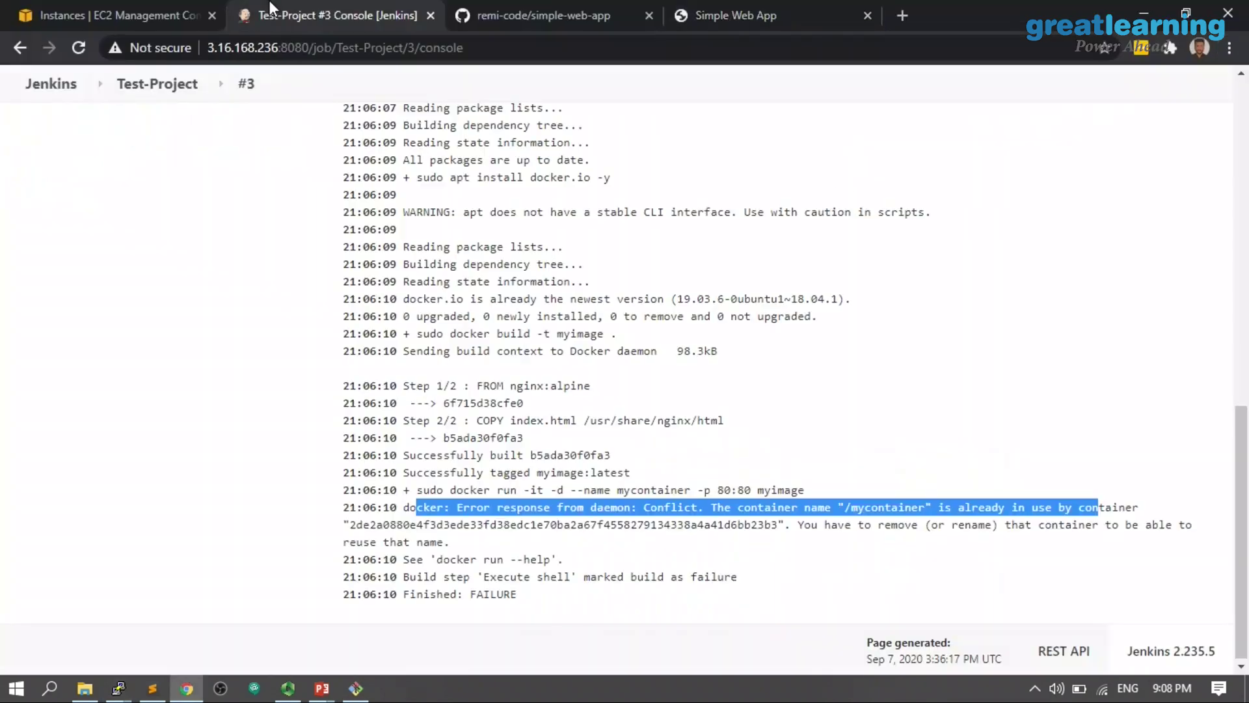
left_click(159, 85)
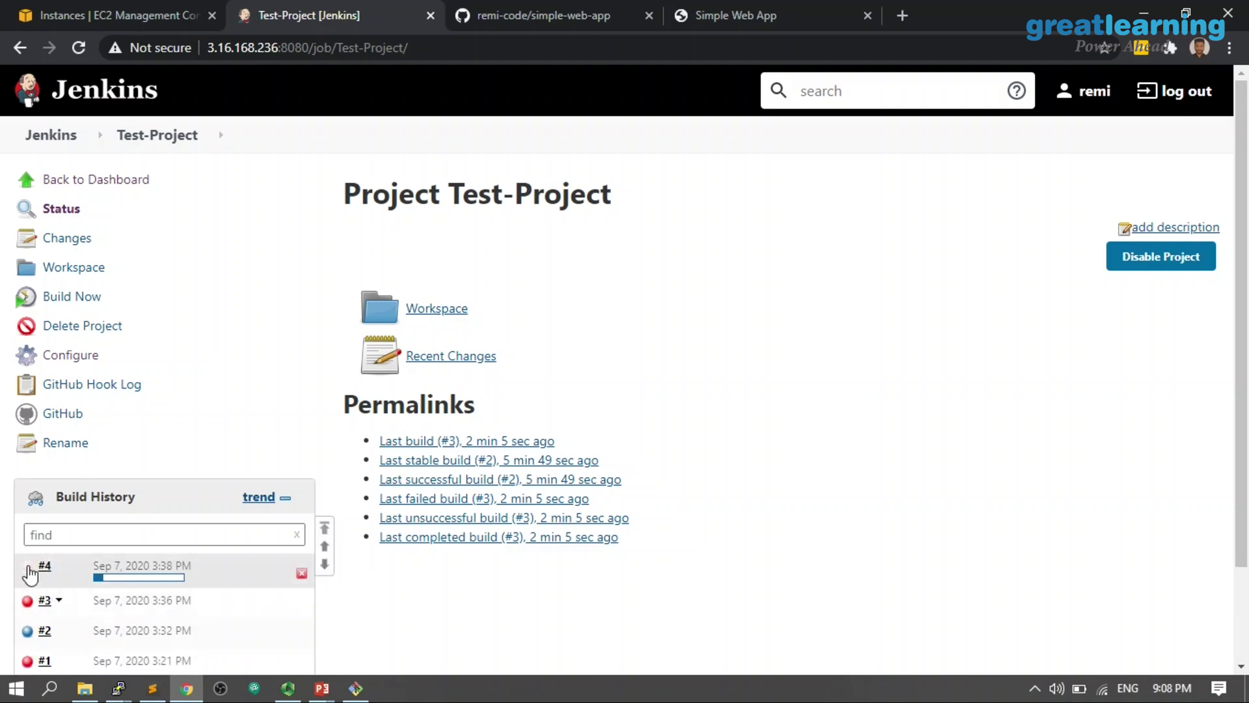
left_click(29, 572)
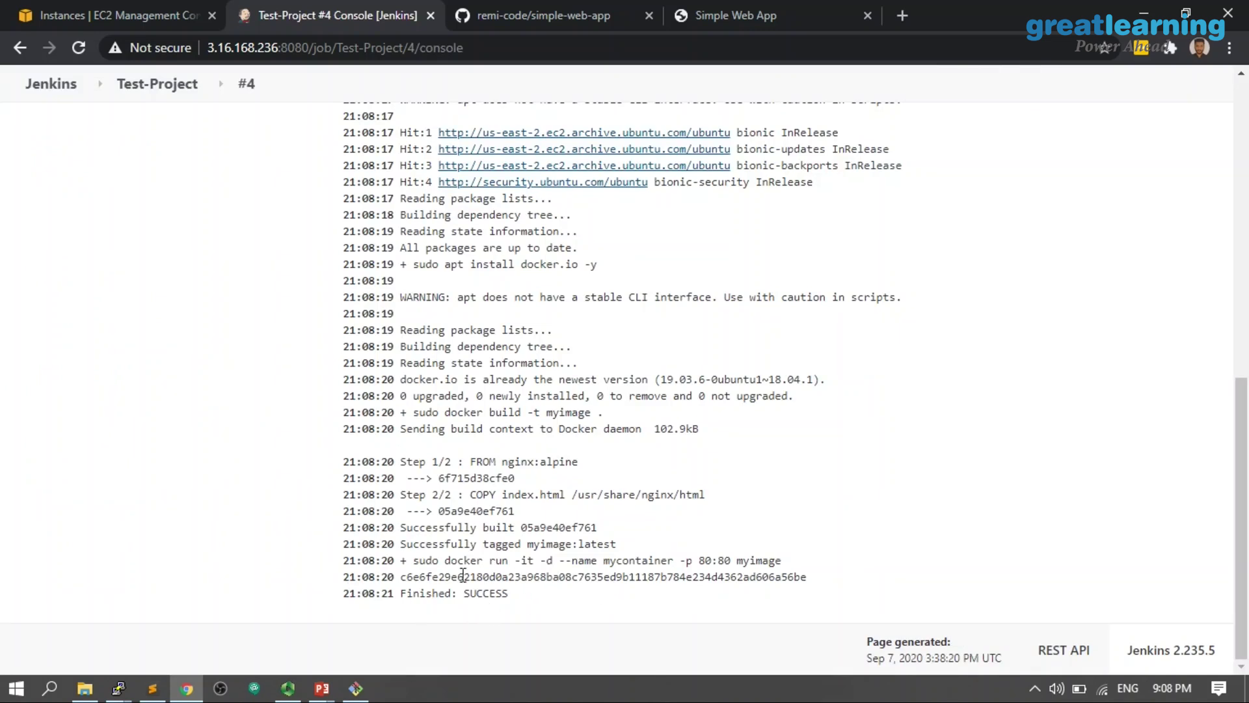
- Reload the Simple Web App to see 'Hi, Hello World!' and the vanilla icecream line
left_click(692, 13)
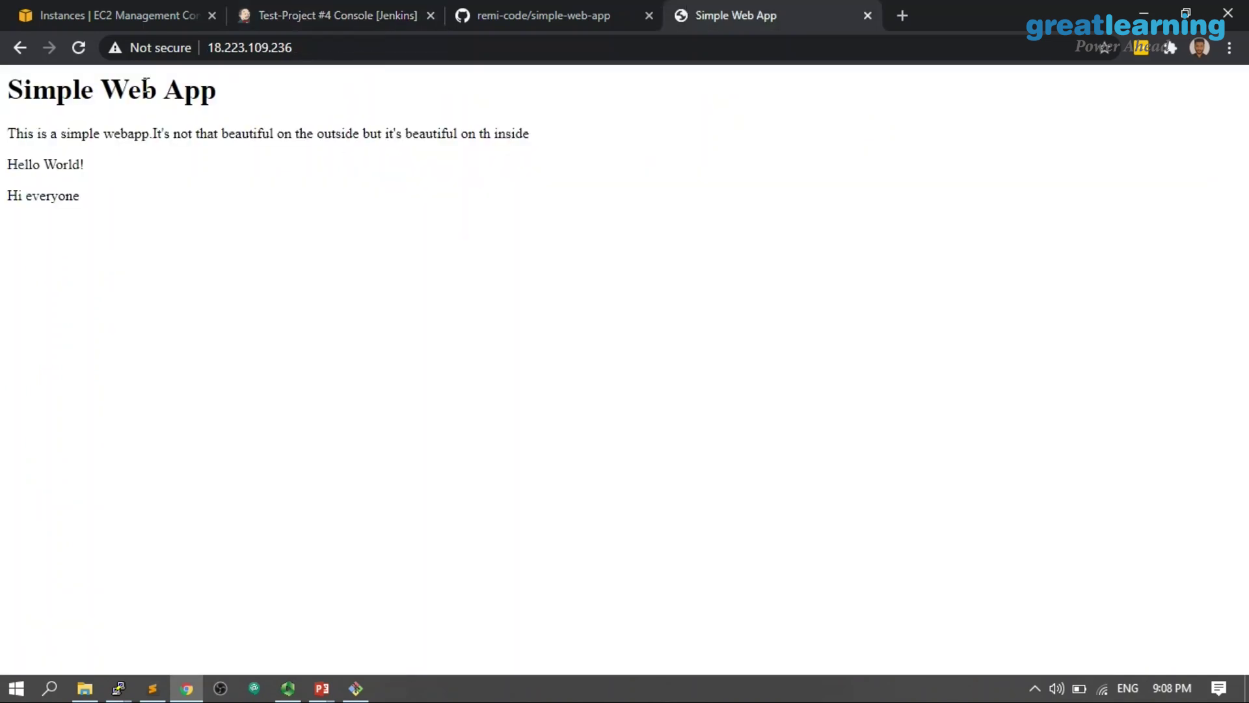
left_click(78, 47)
left_click_drag(3, 205, 306, 215)
left_click(70, 140)
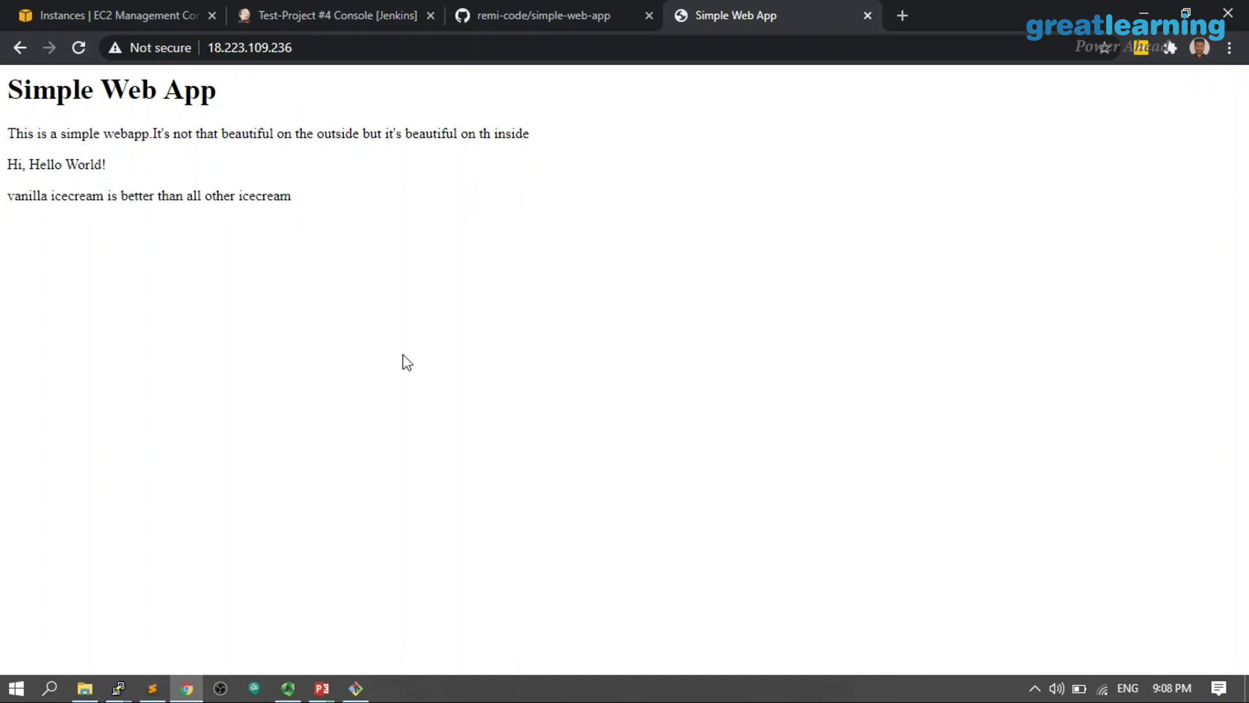
- Navigate from build #4's console via Test-Project and the Jenkins dashboard to New Item
left_click(341, 15)
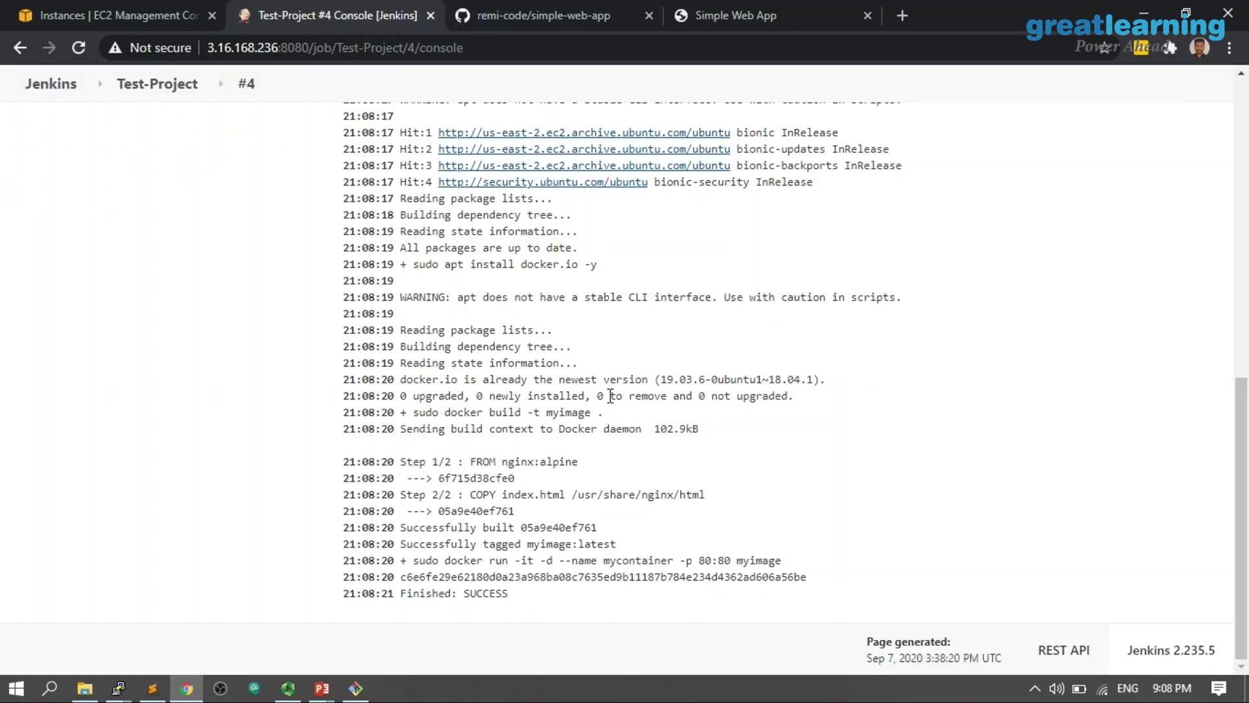
scroll(610, 395, "up", 10)
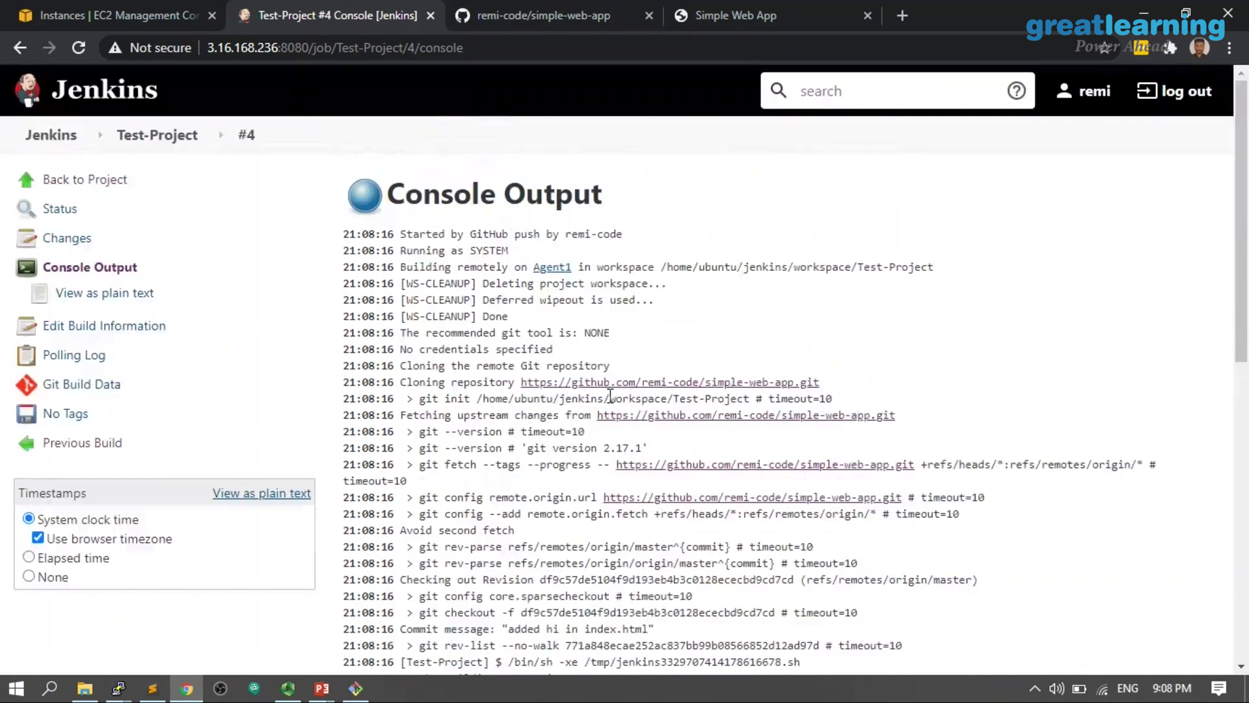
left_click(192, 136)
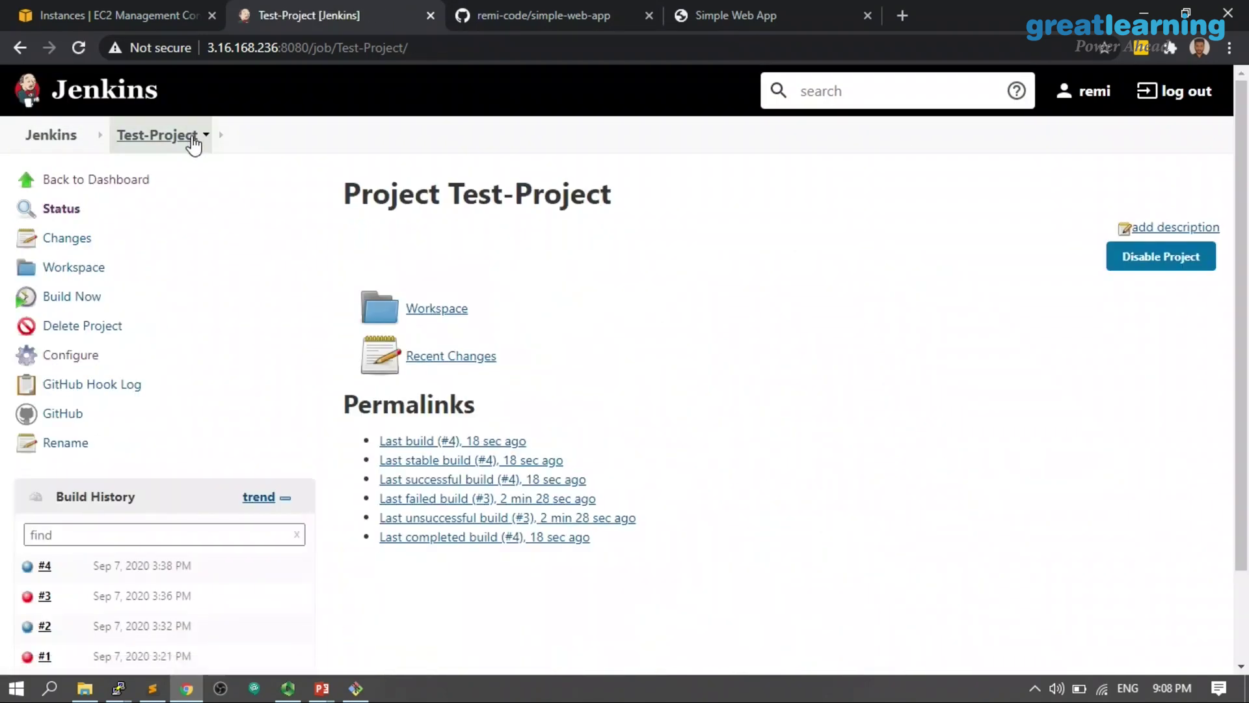
left_click(36, 140)
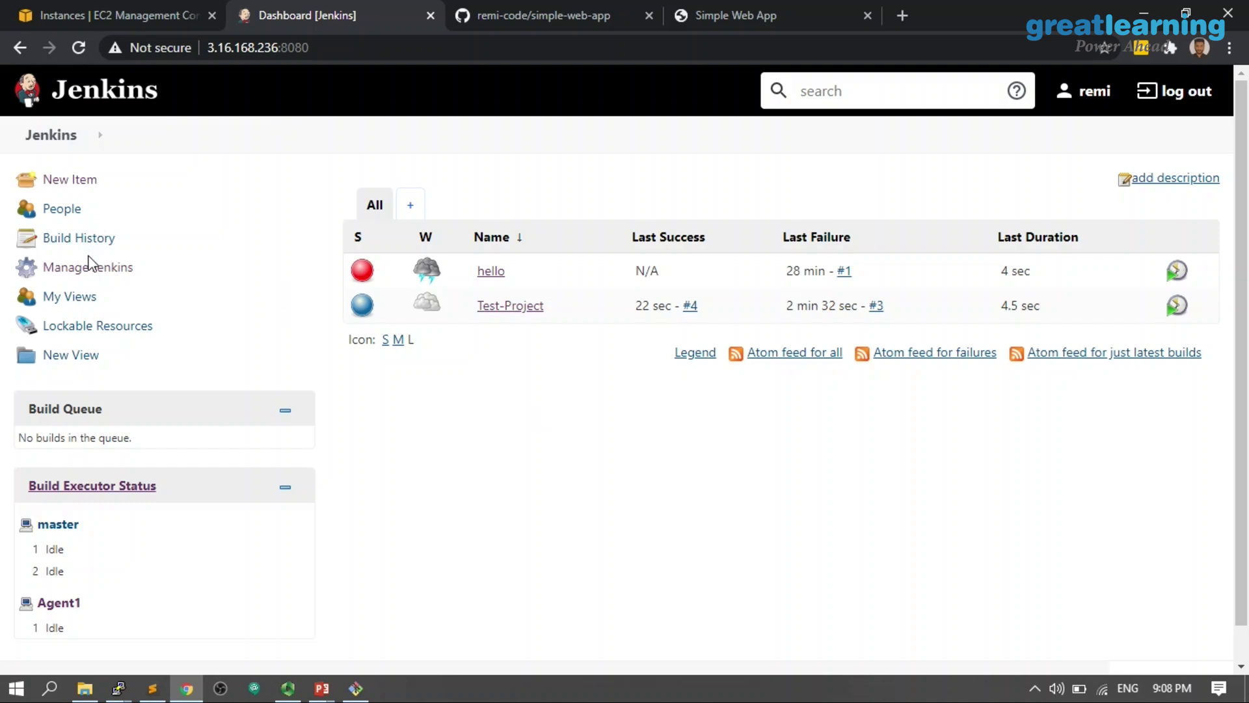
left_click(63, 187)
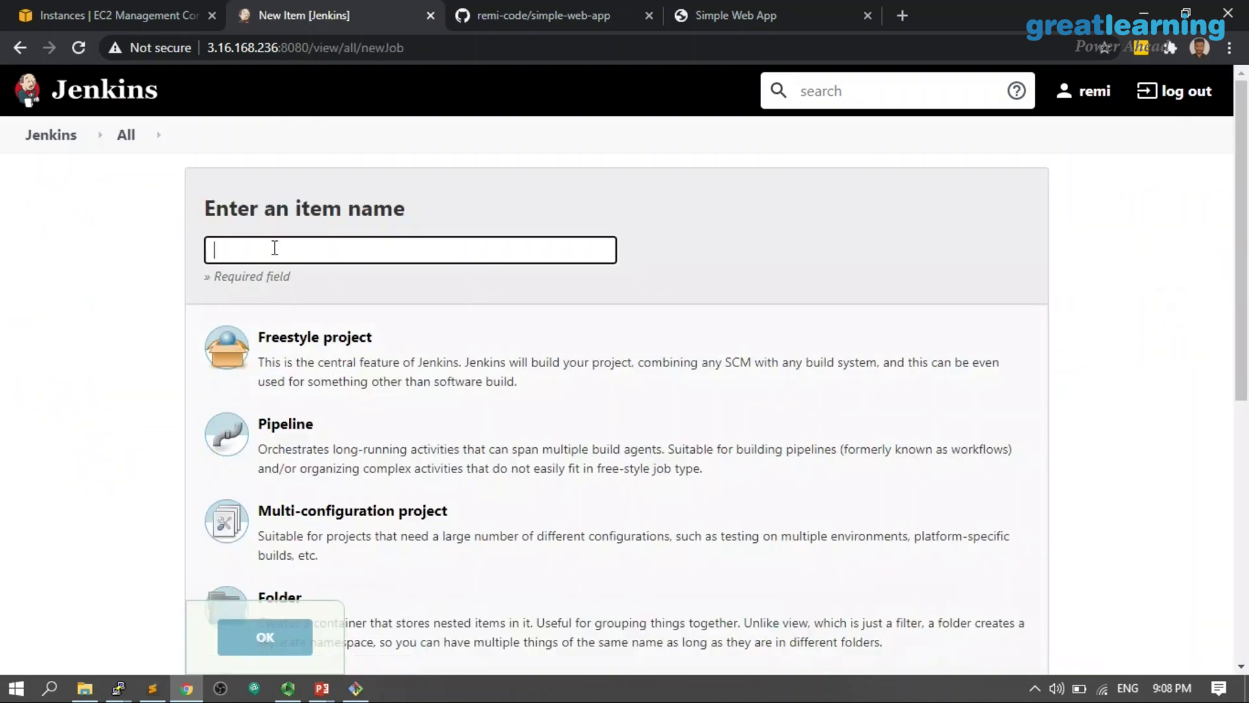
- Create a new Pipeline item named 'test-pipeline'
left_click(274, 248)
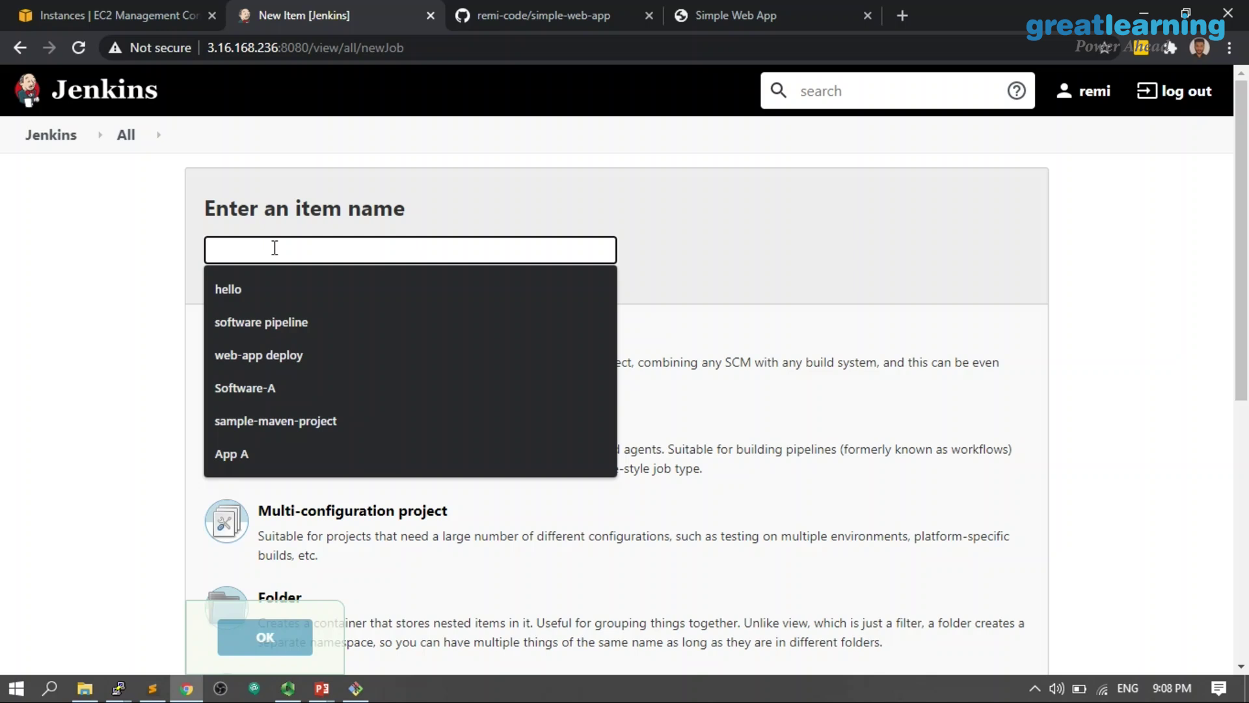
type("test-")
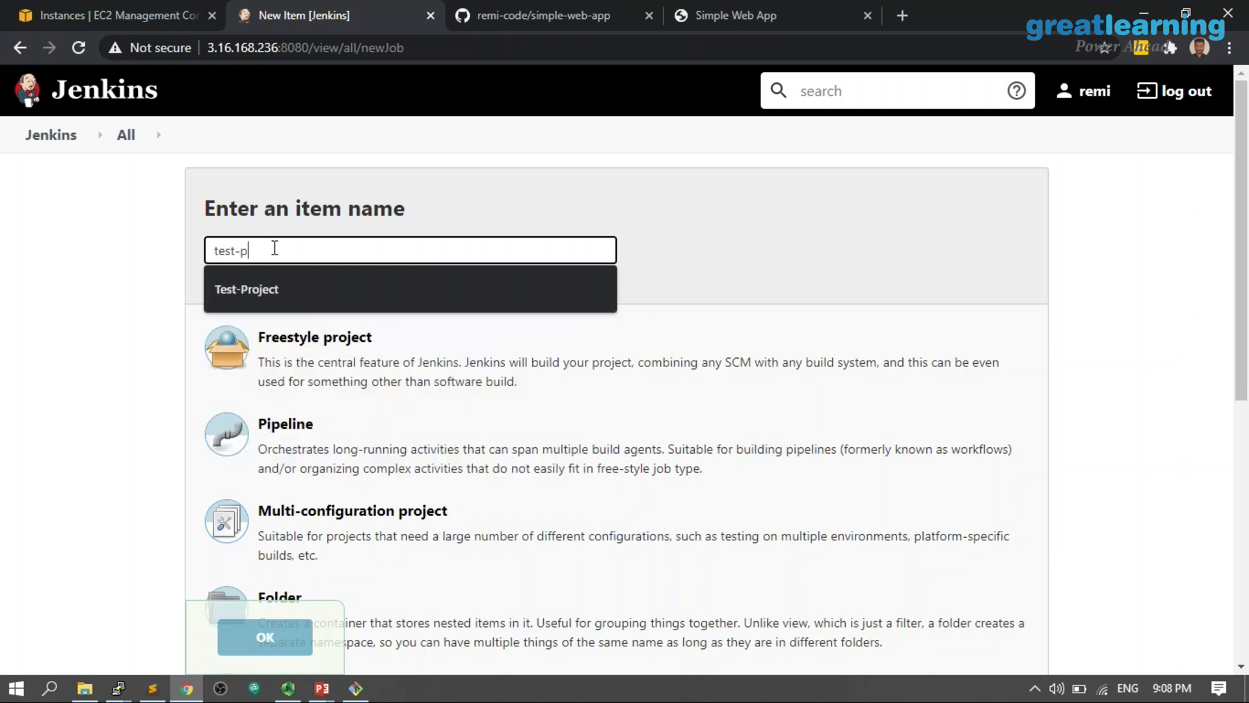
type("pipeline")
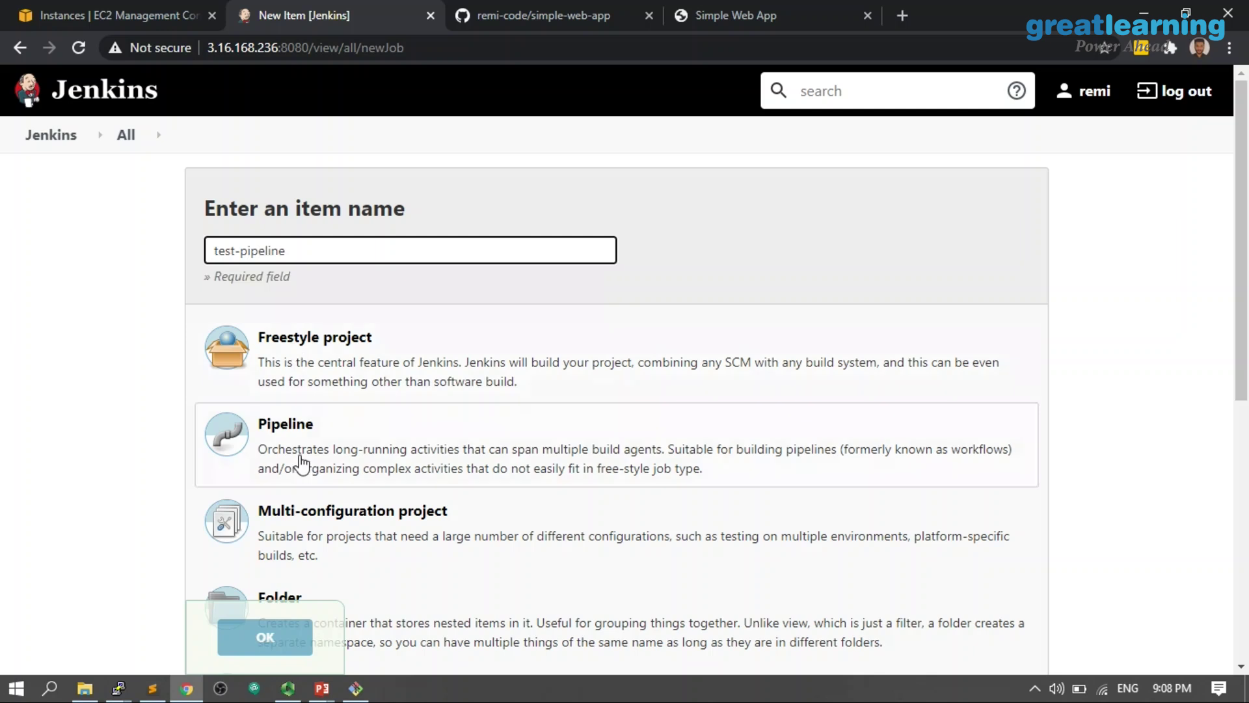
left_click(293, 446)
left_click(279, 644)
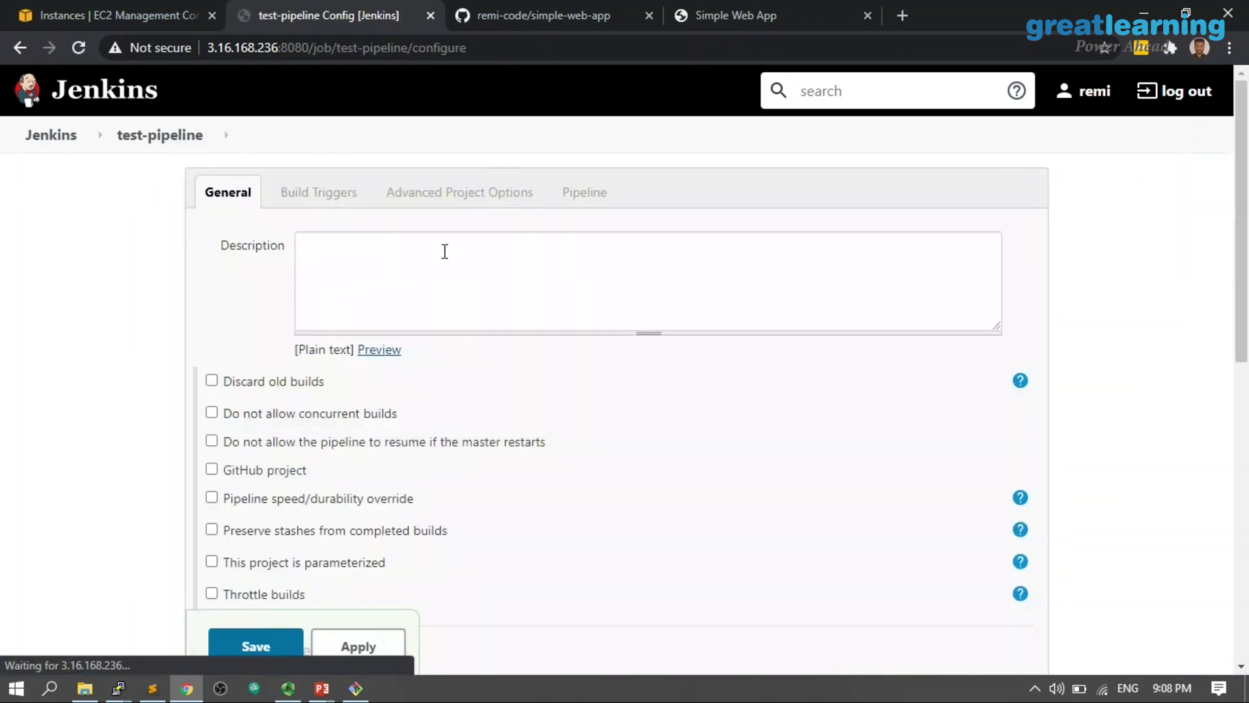
- Add a job description and set the GitHub project URL to the repository's HTTPS clone URL
left_click(375, 259)
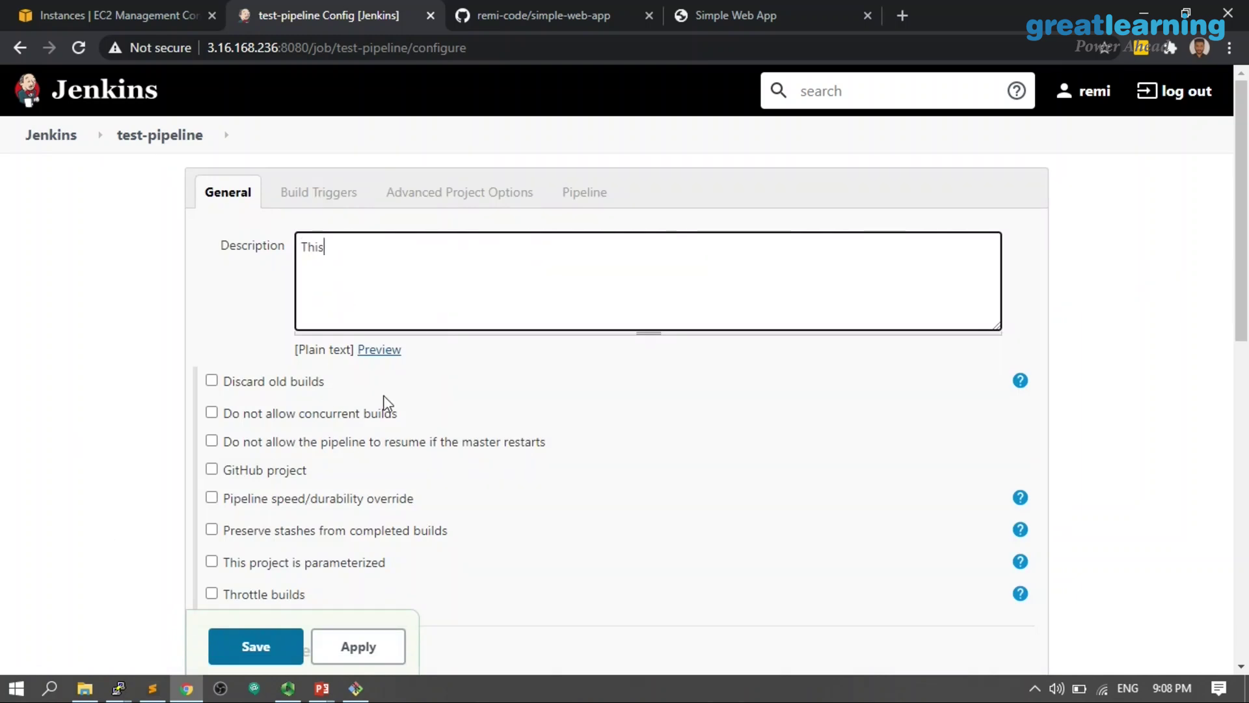
type("w pipeline")
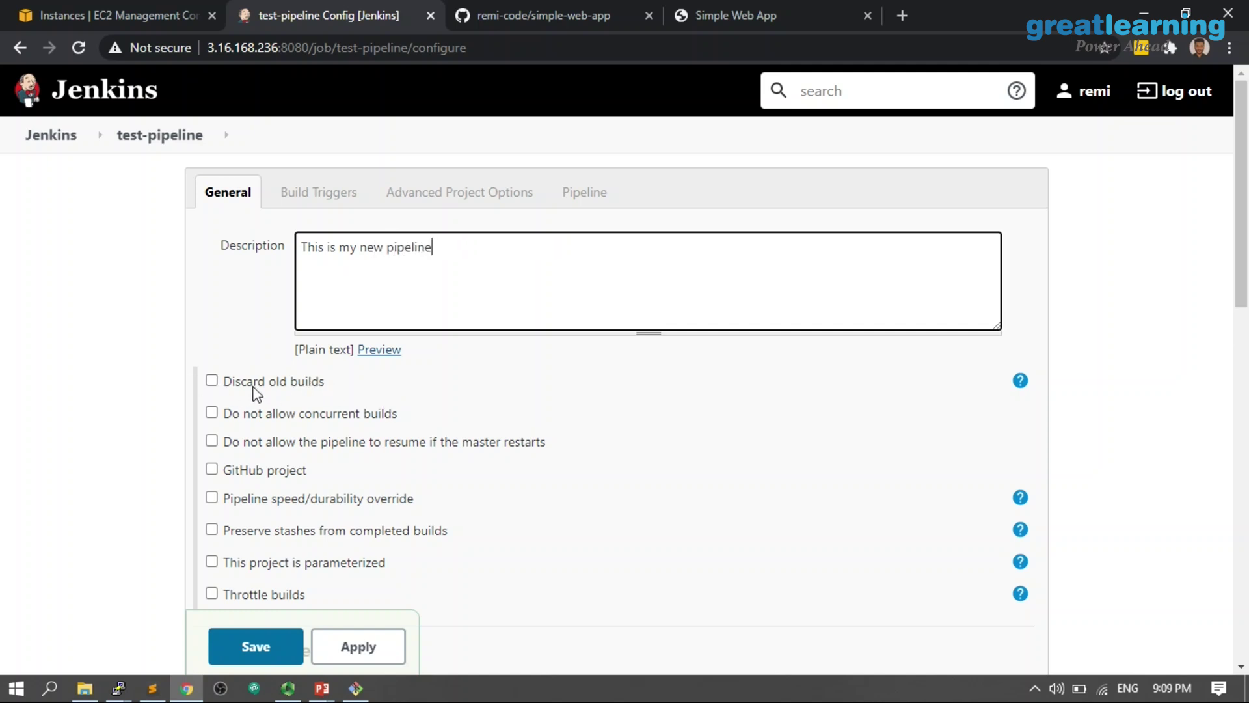
left_click(212, 469)
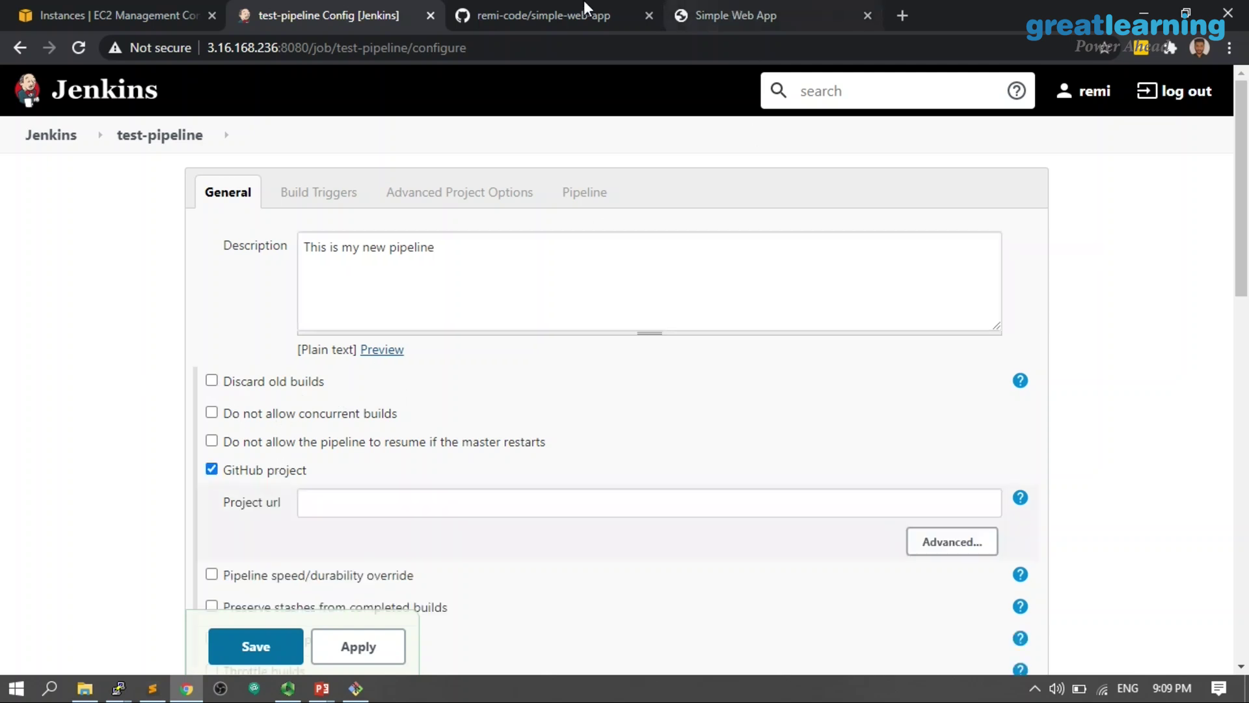
left_click(649, 8)
left_click(840, 259)
left_click(859, 362)
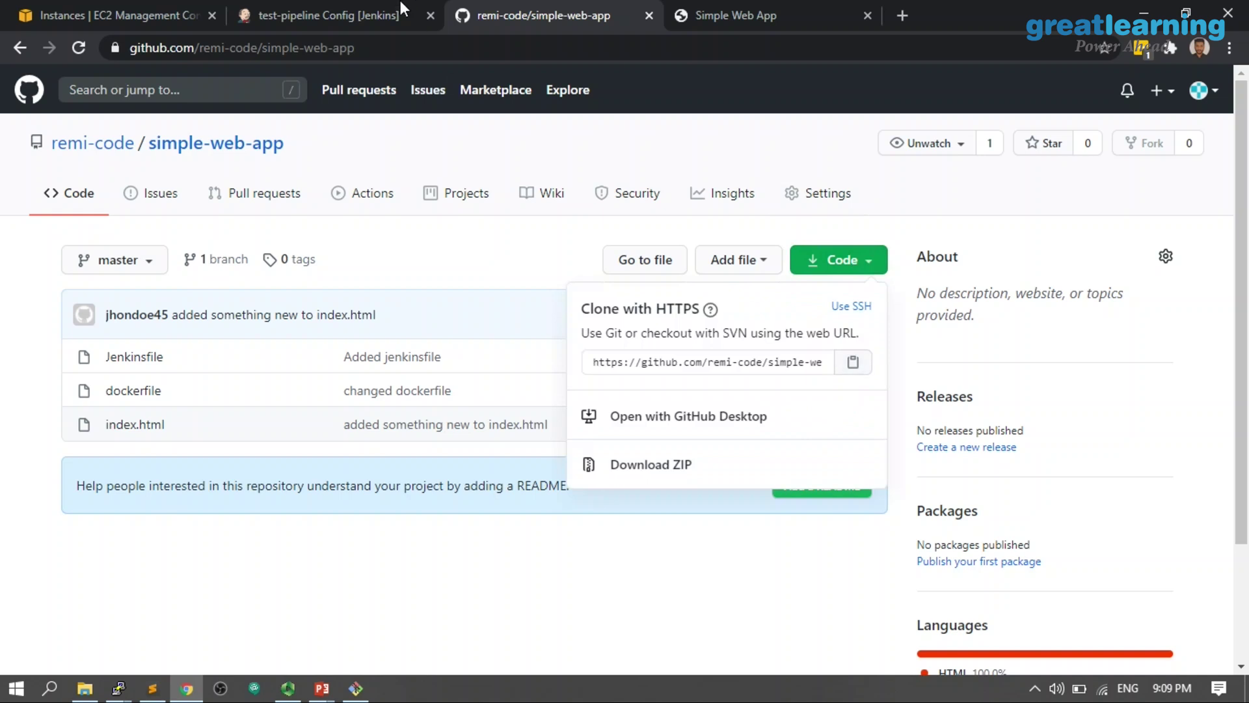
left_click(416, 19)
left_click(420, 502)
key("ctrl+v")
- Enable 'GitHub hook trigger for GITScm polling' and move down to the Pipeline section
scroll(87, 449, "down", 5)
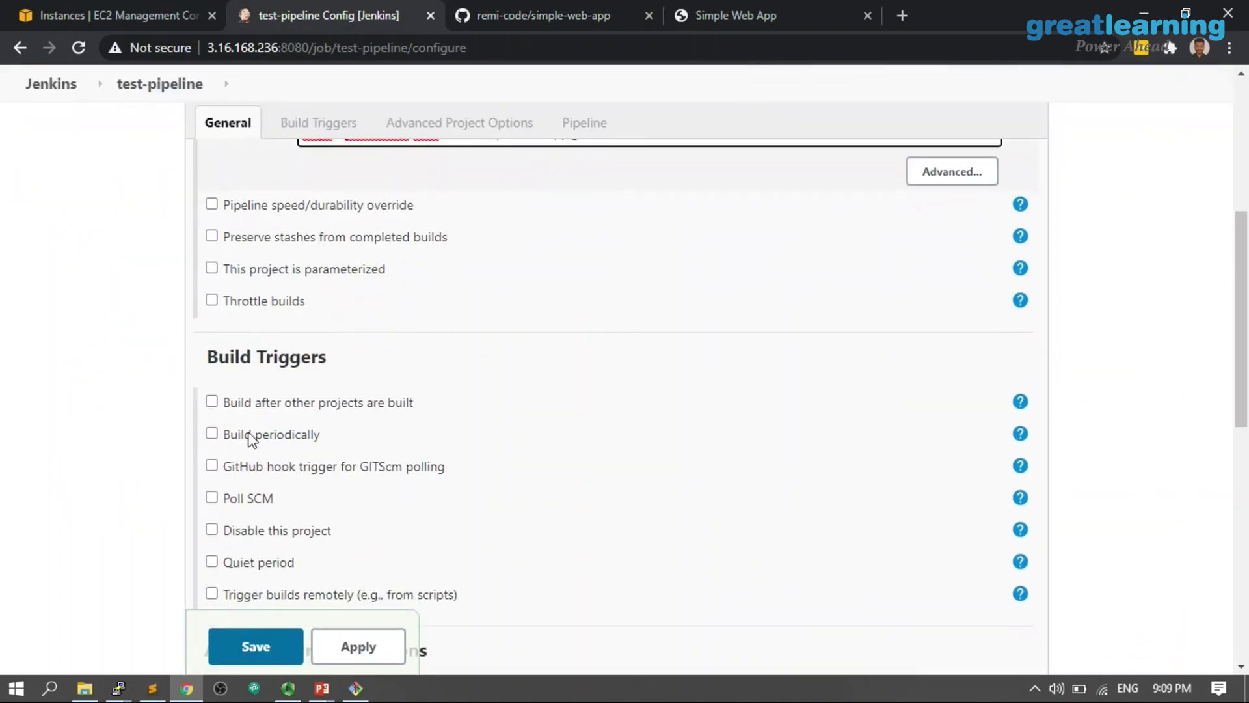
scroll(258, 397, "down", 1)
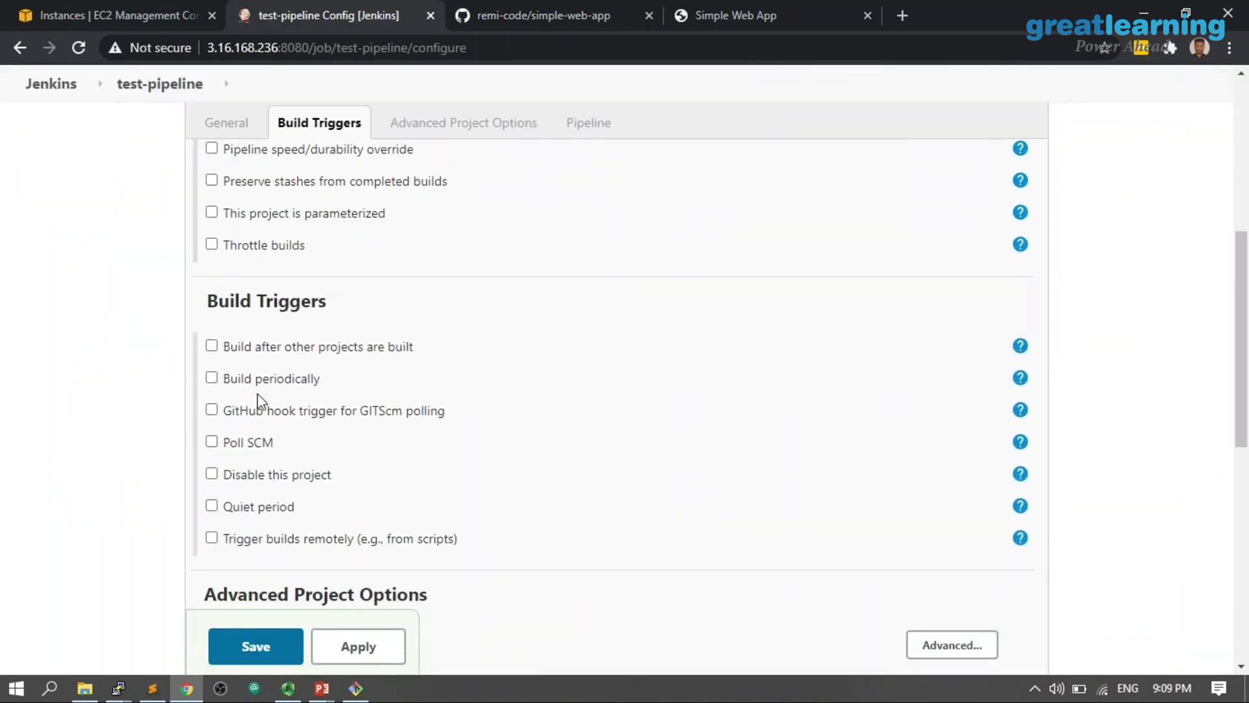
left_click(212, 410)
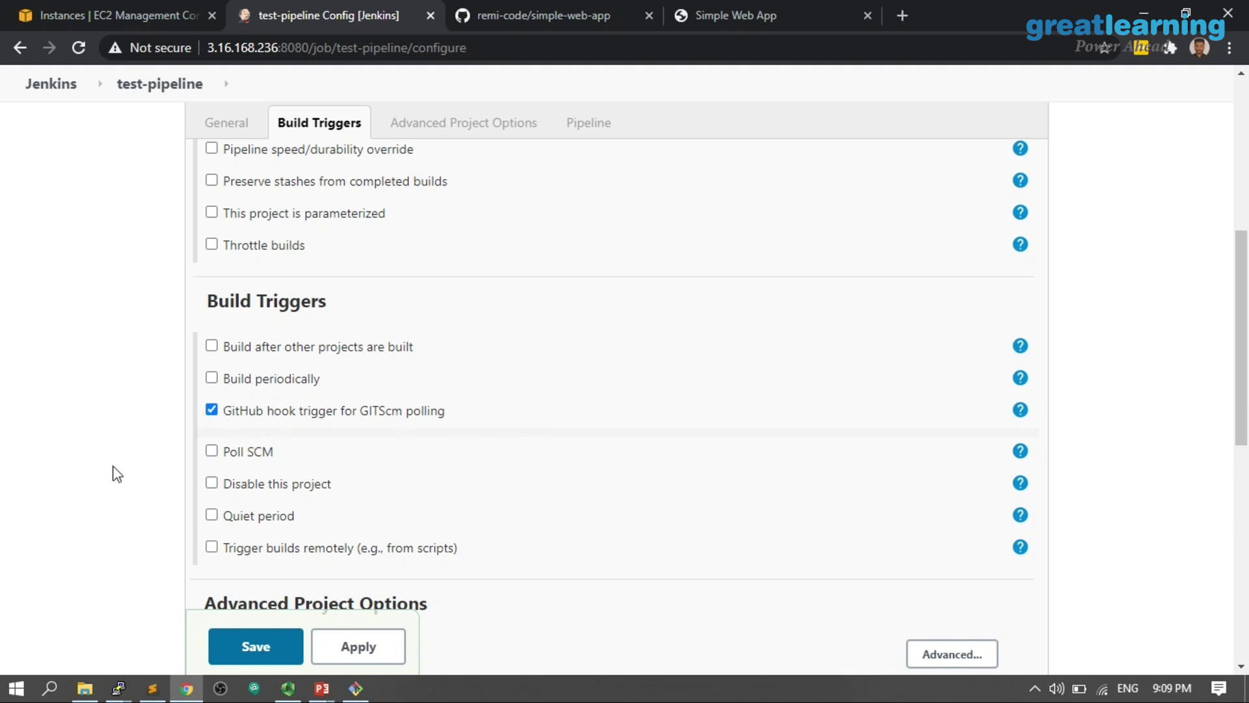
scroll(114, 474, "down", 4)
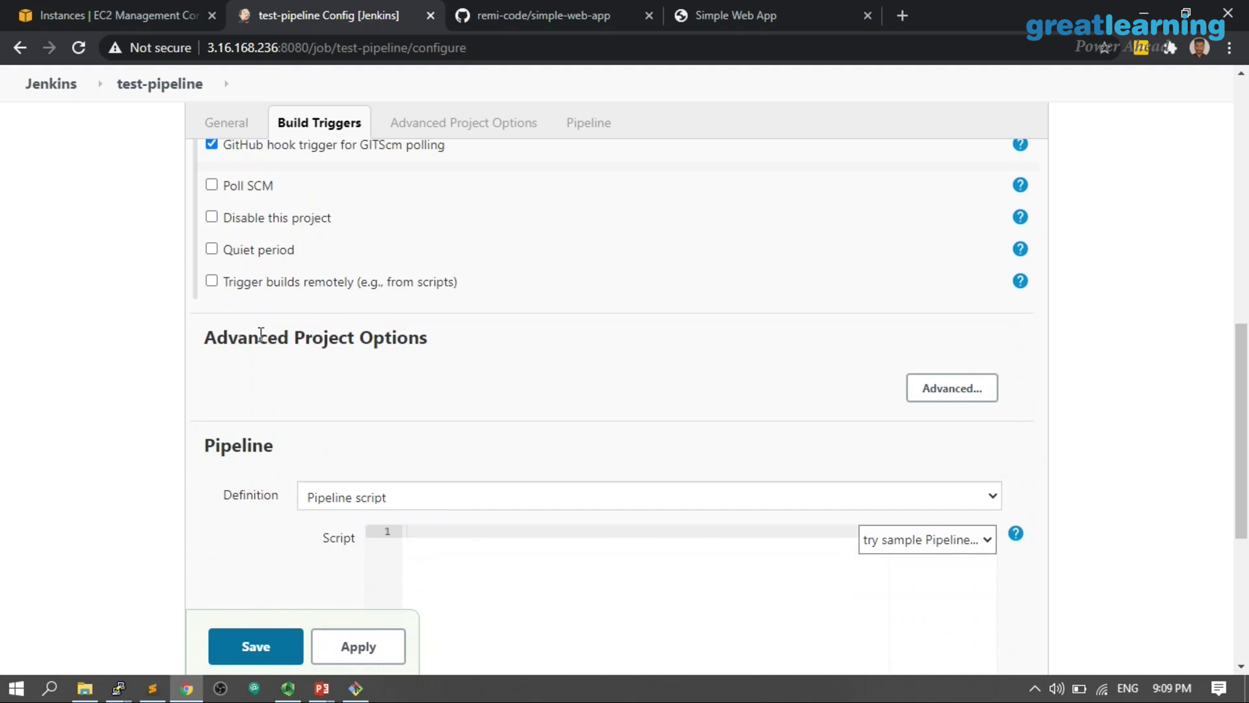
scroll(223, 457, "down", 2)
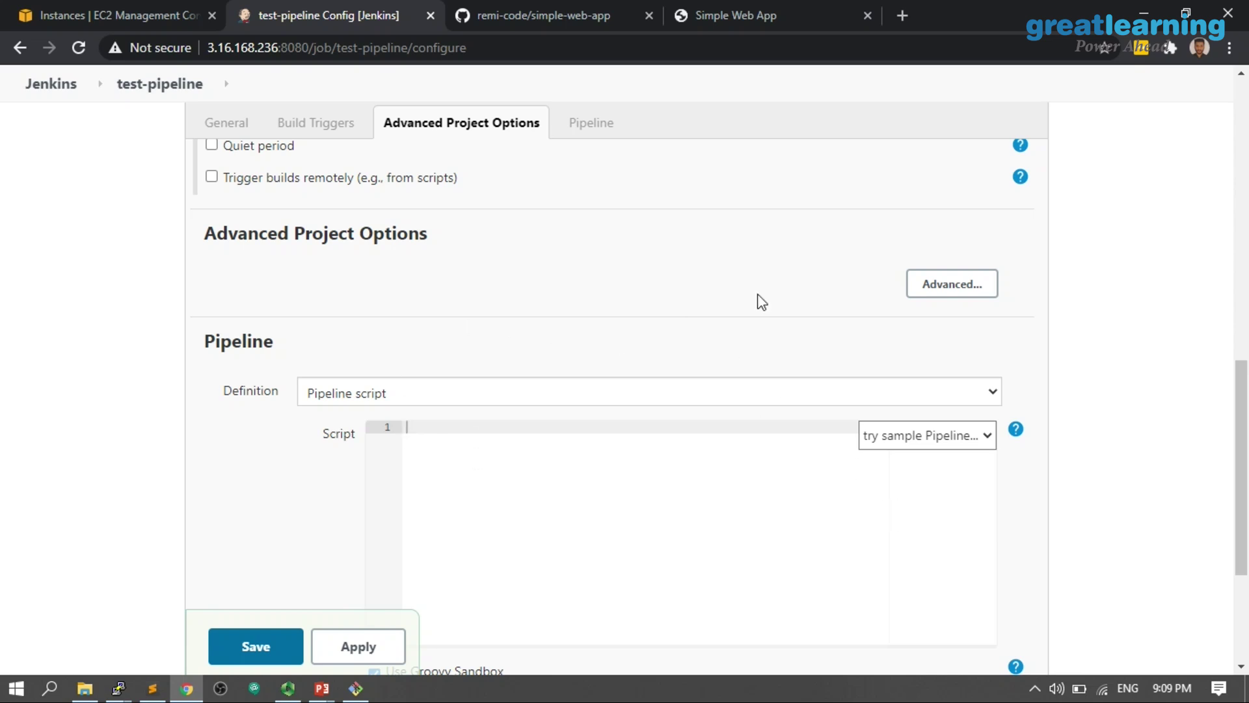
left_click(595, 9)
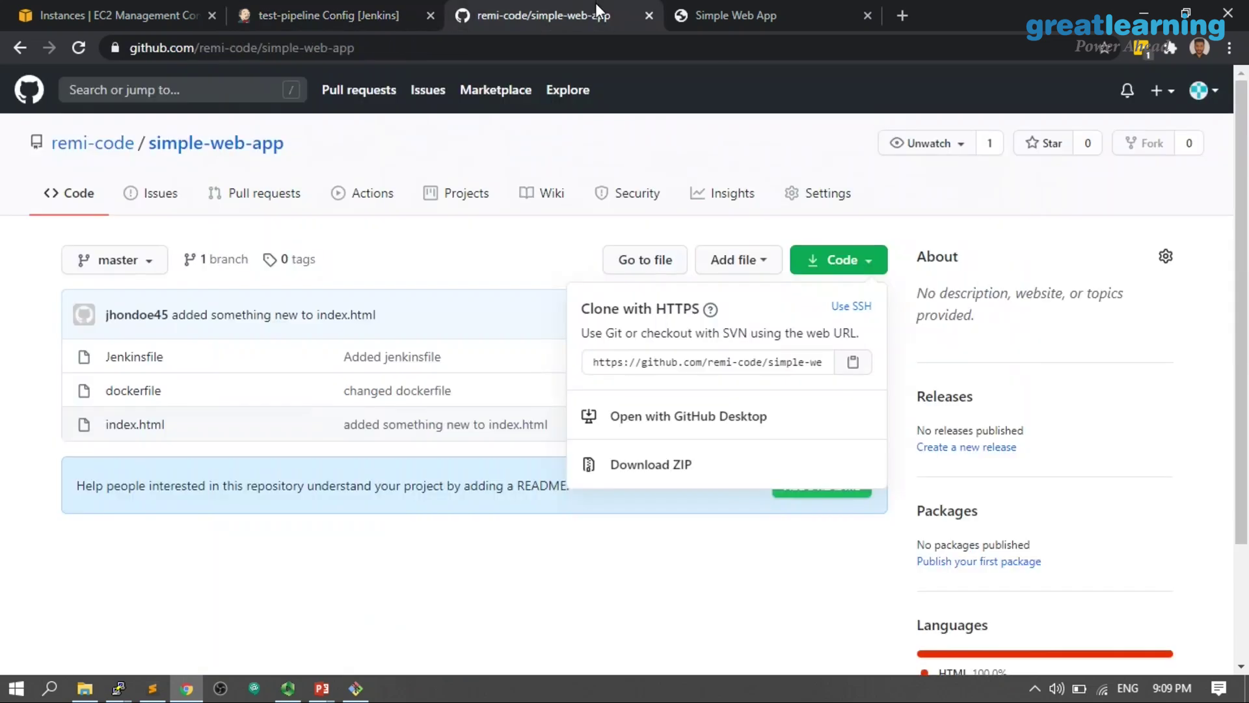
left_click(117, 360)
left_click(117, 360)
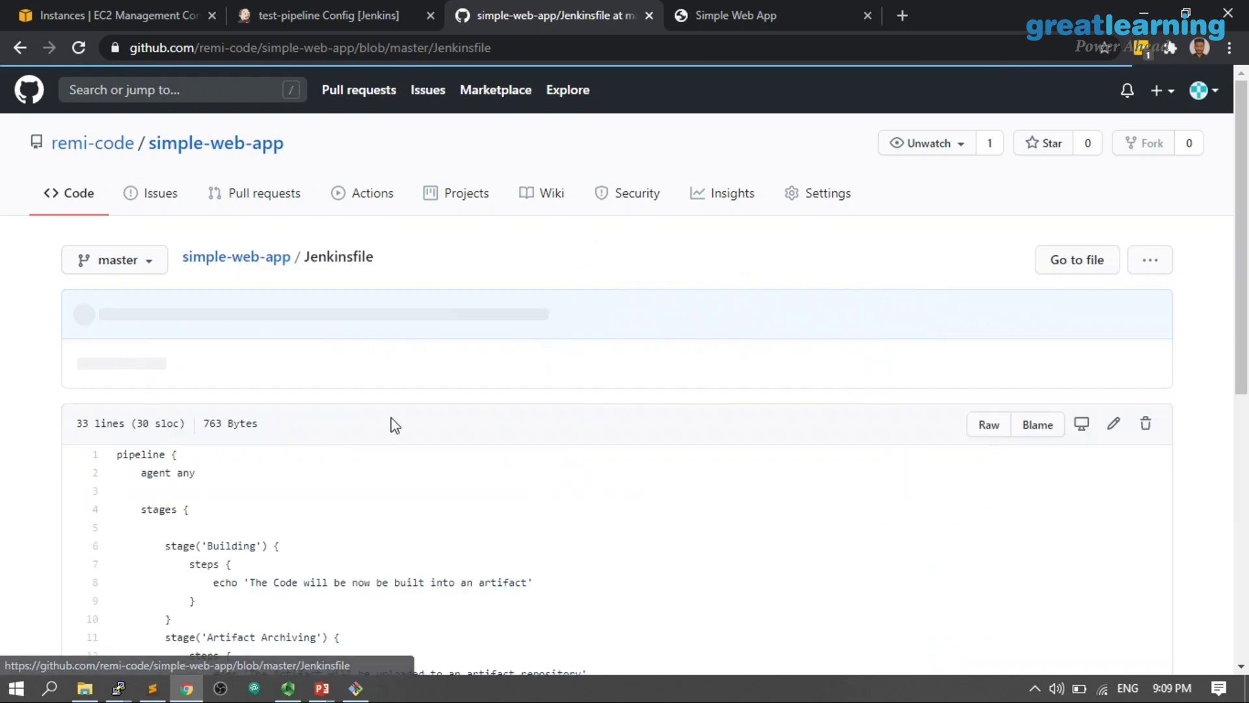
scroll(248, 362, "down", 5)
scroll(335, 438, "down", 1)
scroll(334, 438, "up", 6)
left_click(353, 3)
left_click(987, 397)
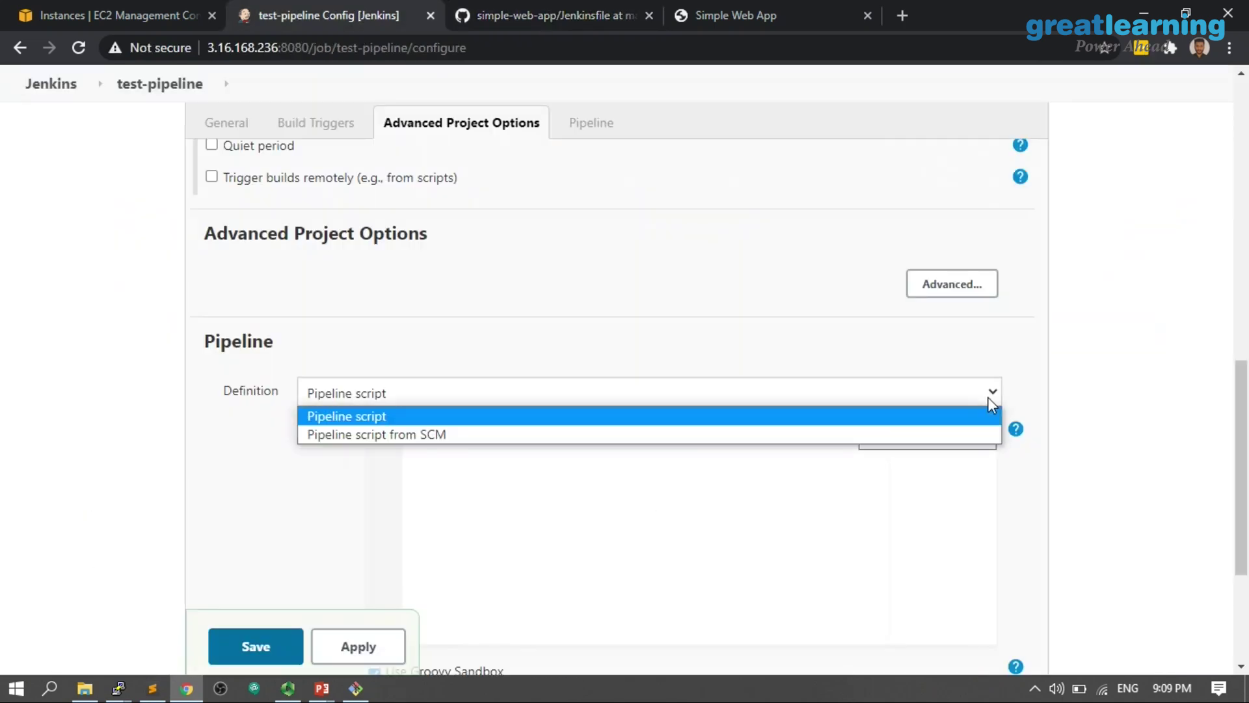
left_click(428, 433)
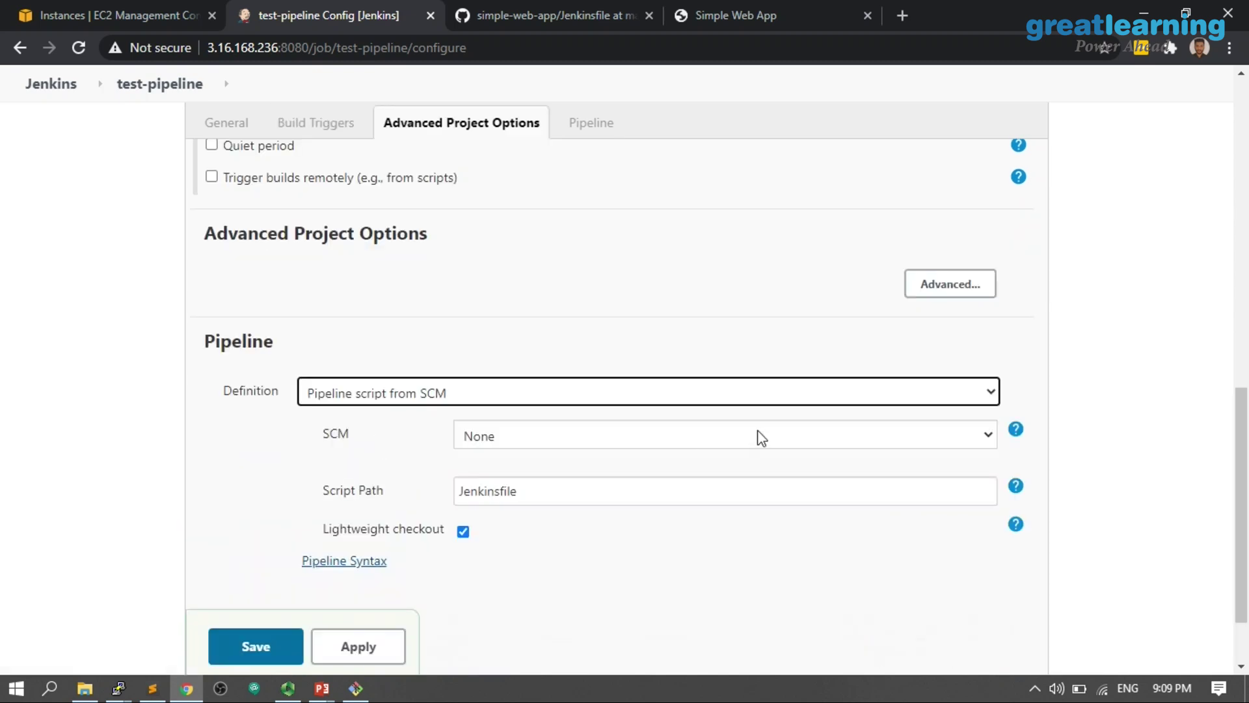
left_click(595, 456)
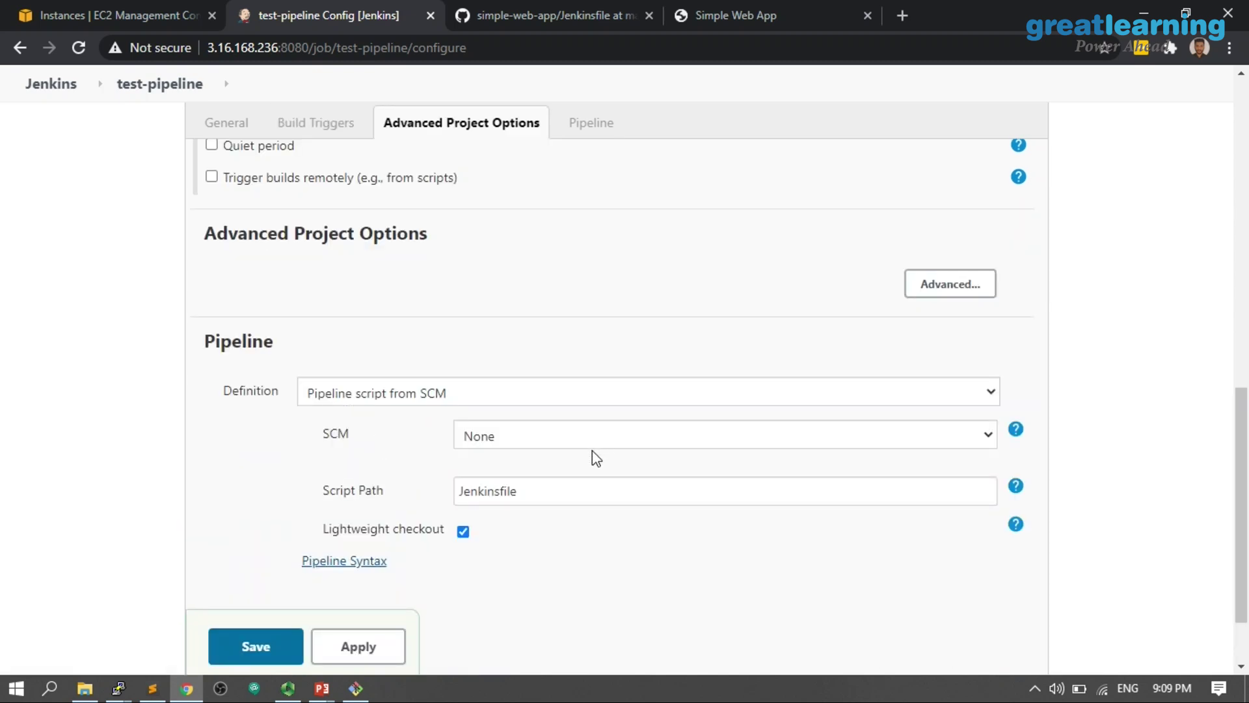
left_click(550, 393)
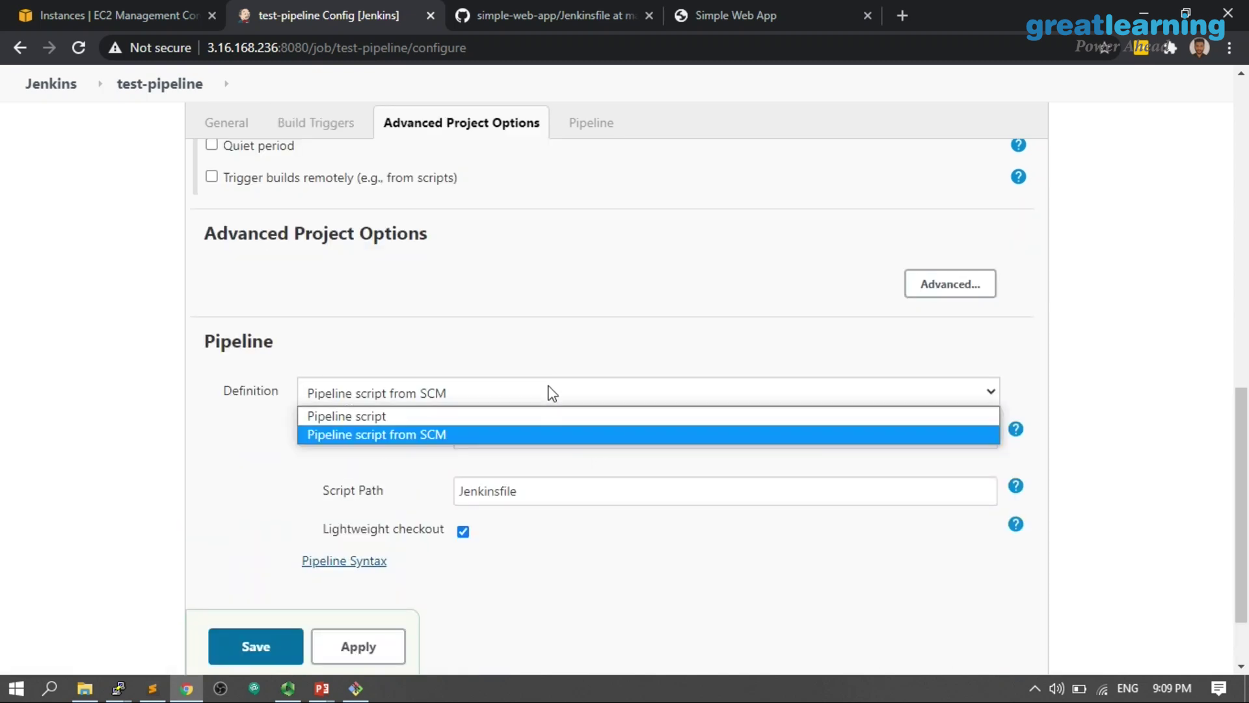
left_click(376, 417)
left_click(525, 497)
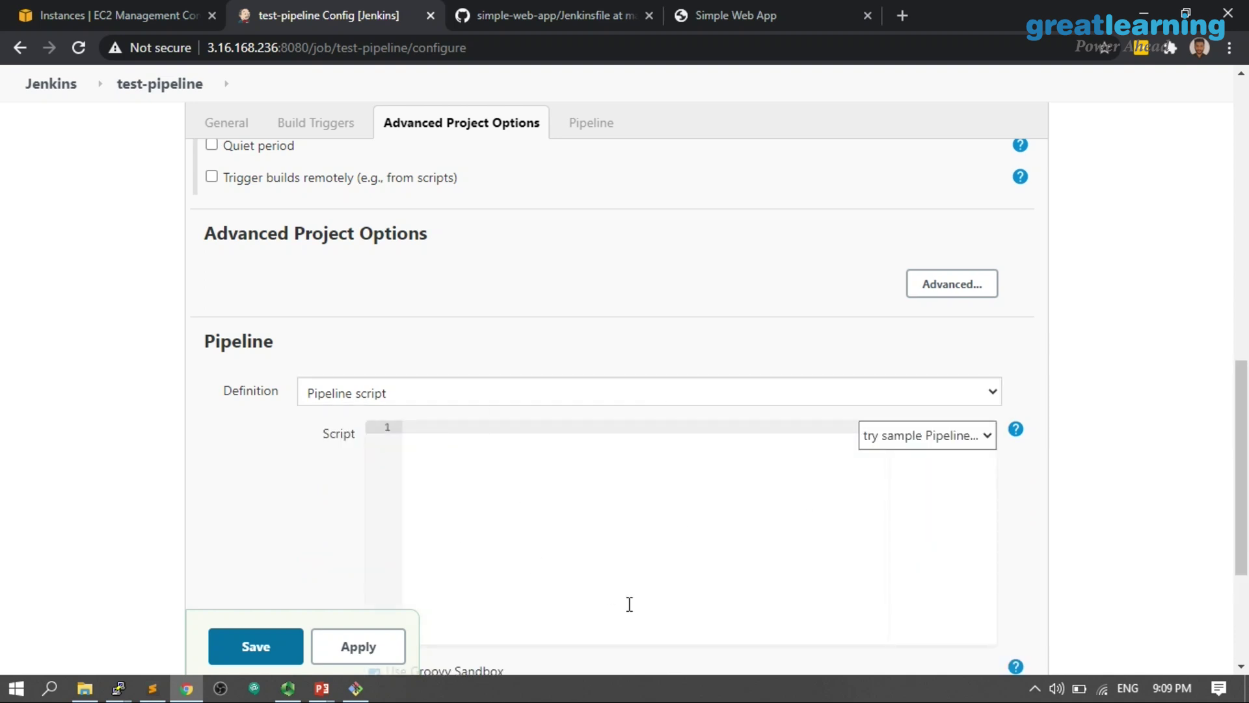
- Copy the whole 34-line pipeline script from Sublime Text's untitled tab, then return to Chrome
key("alt+Tab")
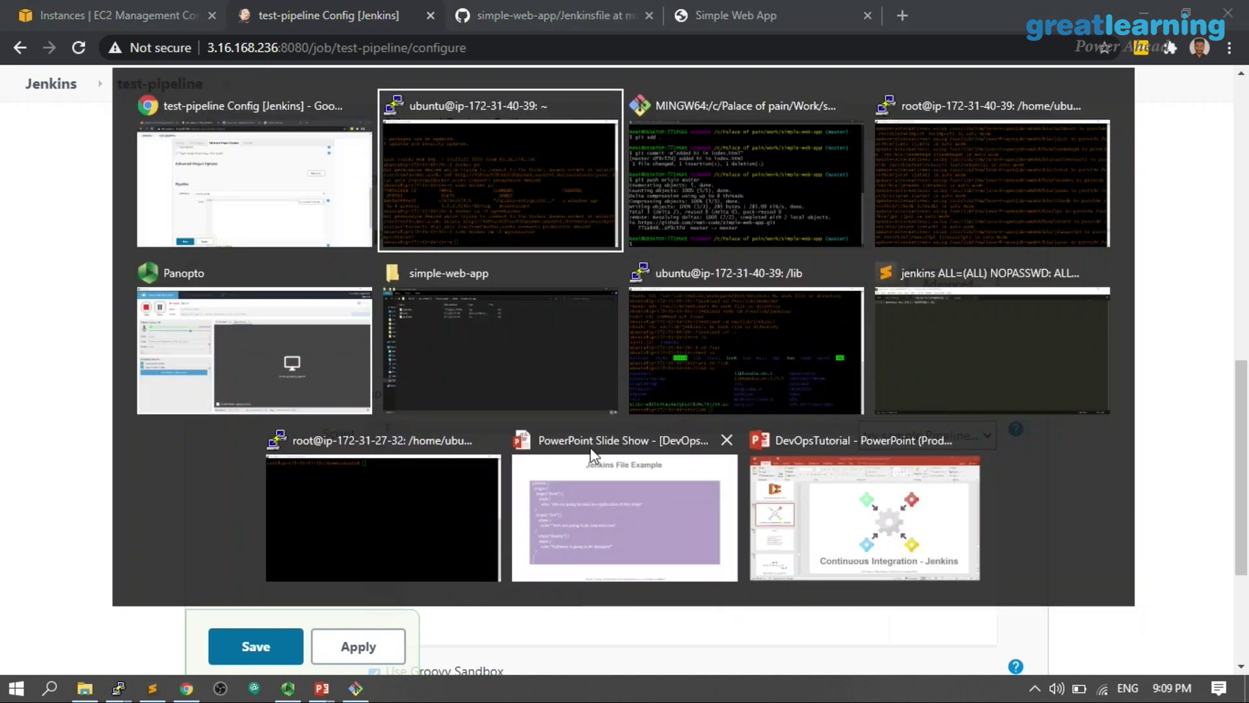
left_click(465, 361)
key("alt+Tab")
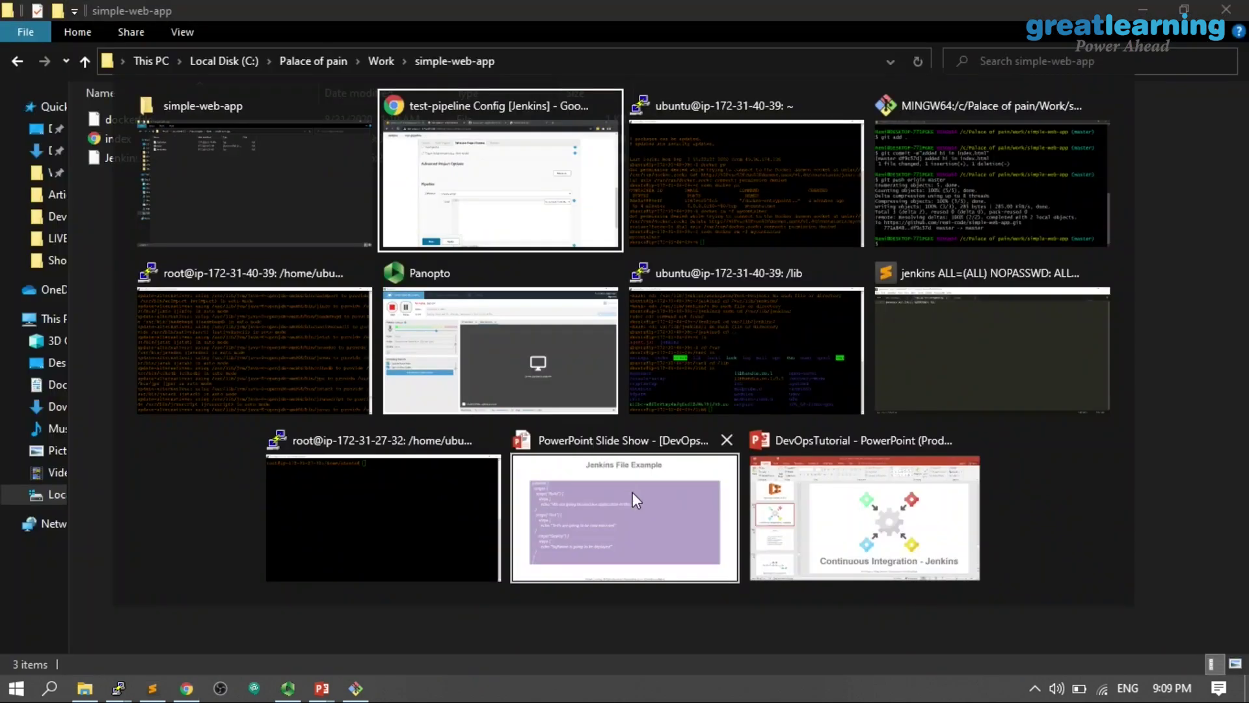
left_click(919, 337)
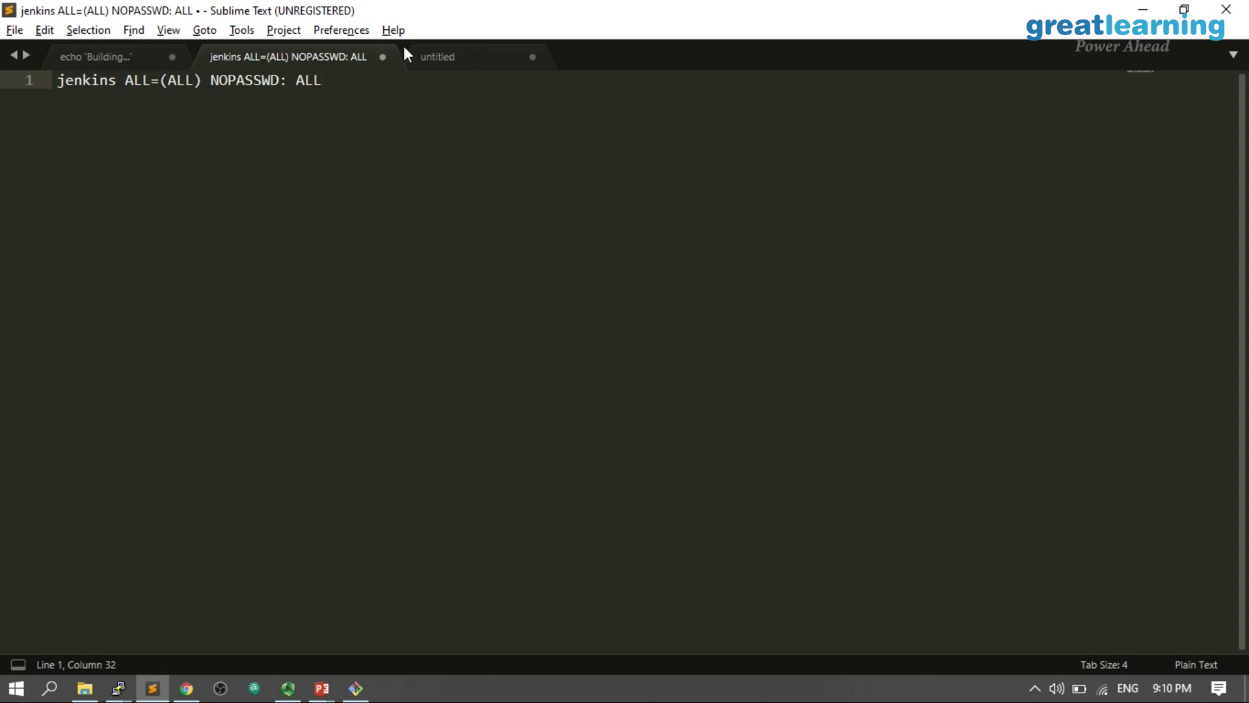
left_click(437, 57)
key("ctrl+a")
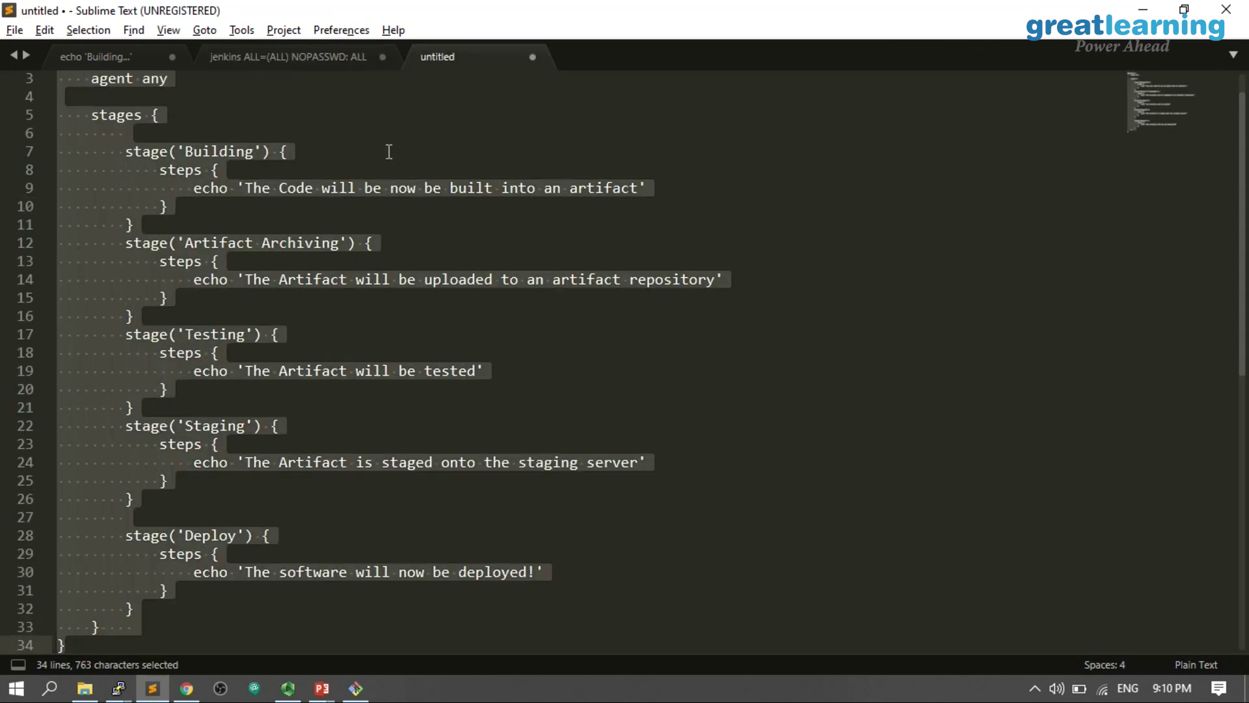
key("ctrl+c")
key("alt+Tab")
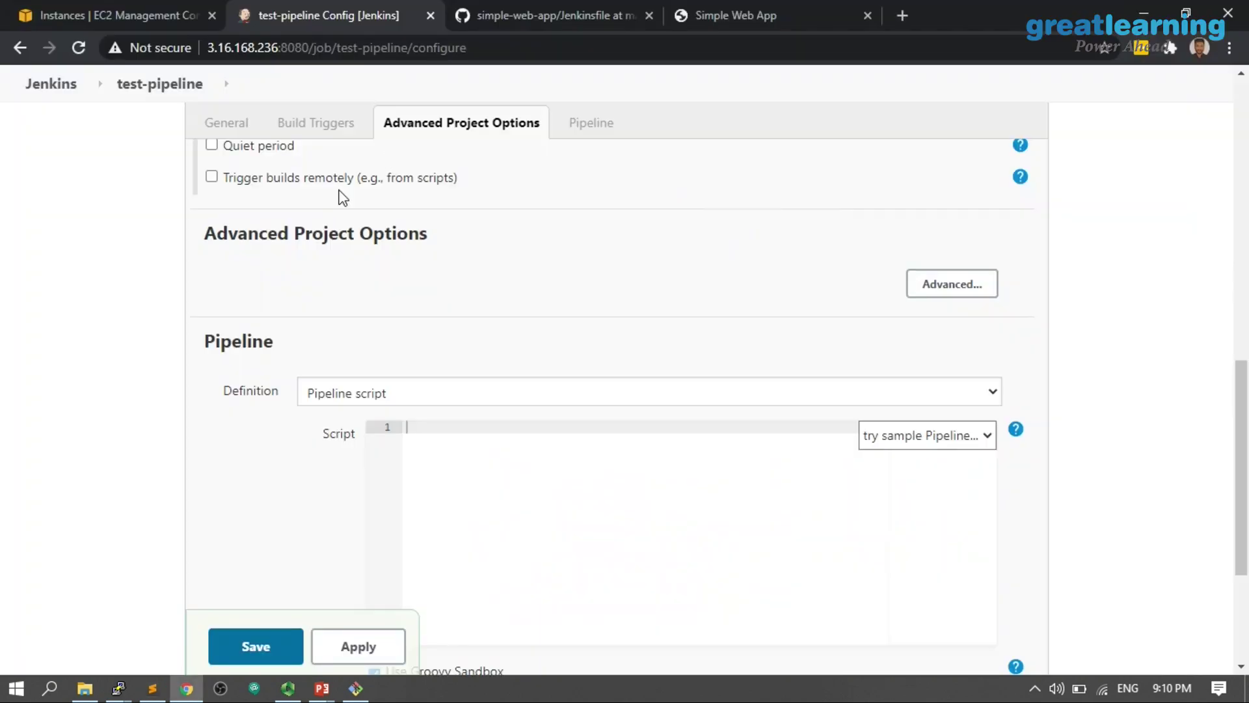
- Paste the staged script into the Script box and review its Building and Artifact Archiving stages
key("ctrl+v")
scroll(523, 455, "up", 5)
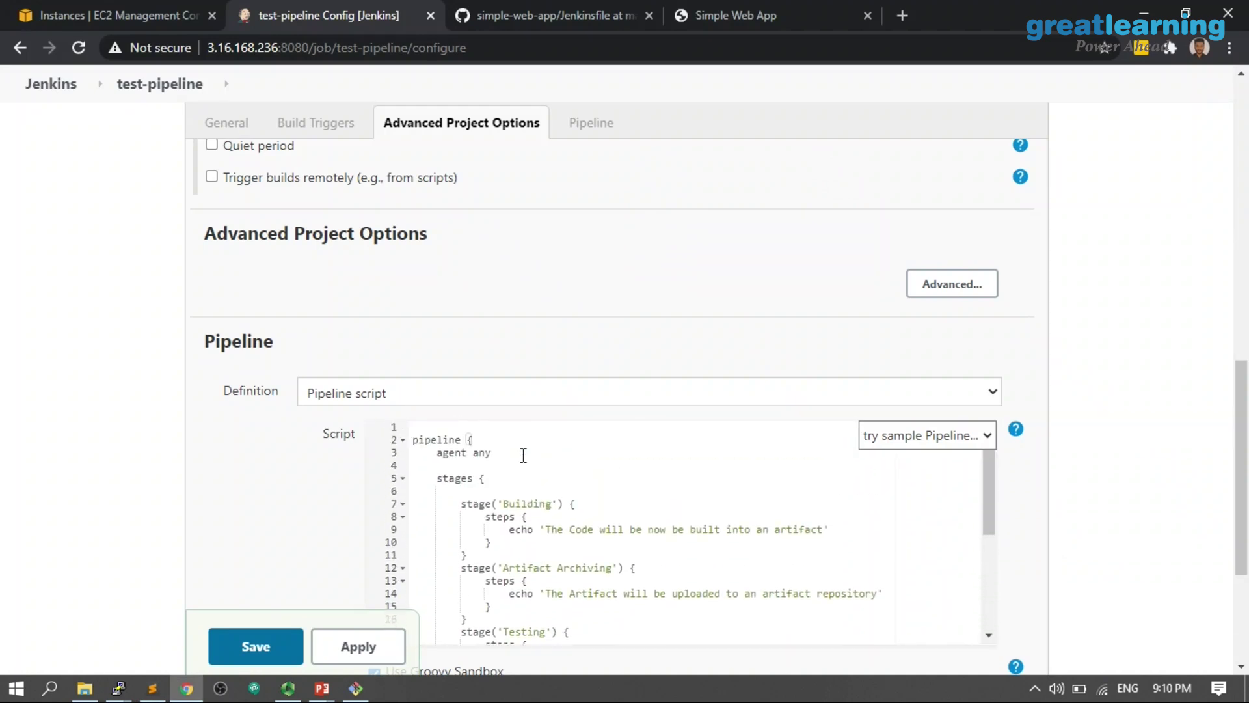
scroll(523, 455, "up", 2)
scroll(523, 454, "down", 3)
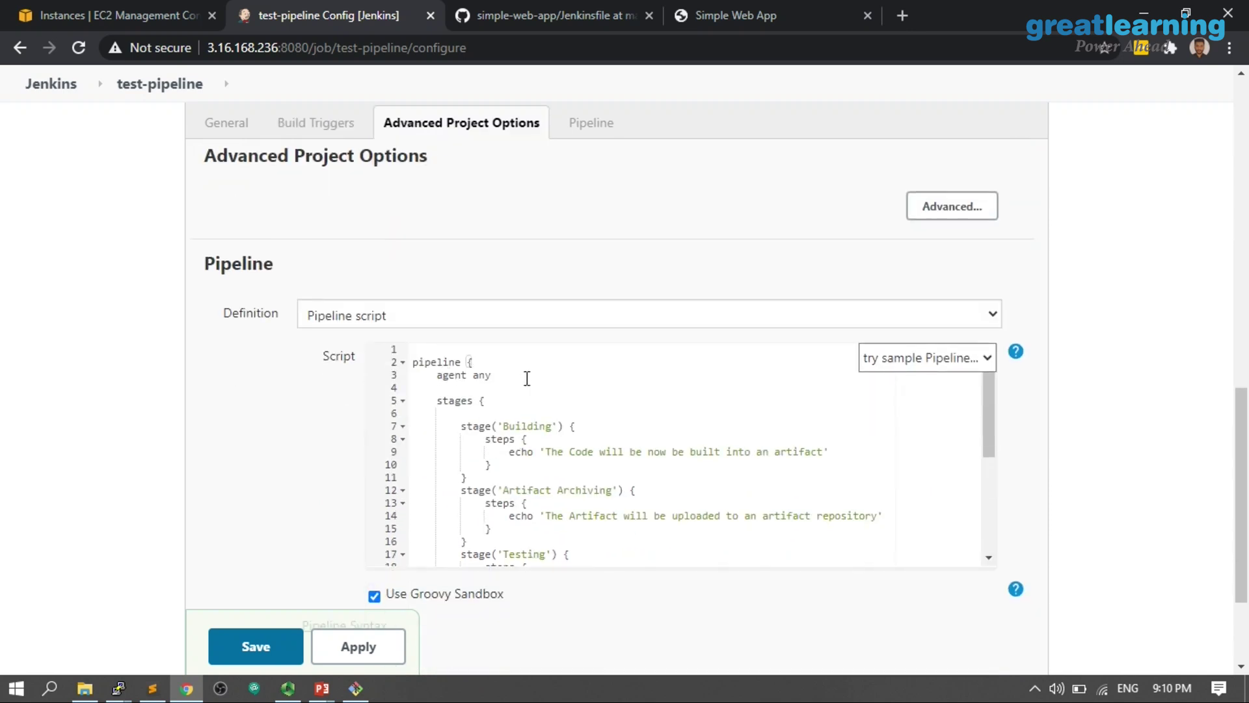
scroll(528, 420, "down", 1)
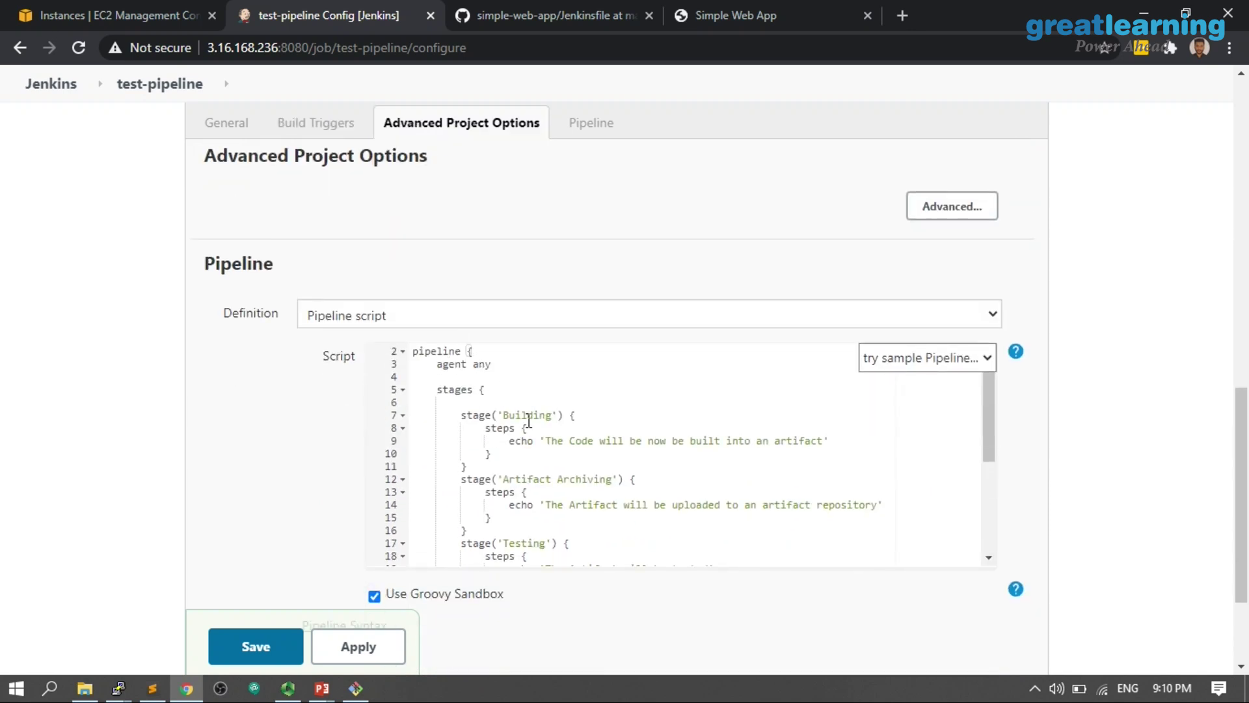
scroll(553, 427, "down", 2)
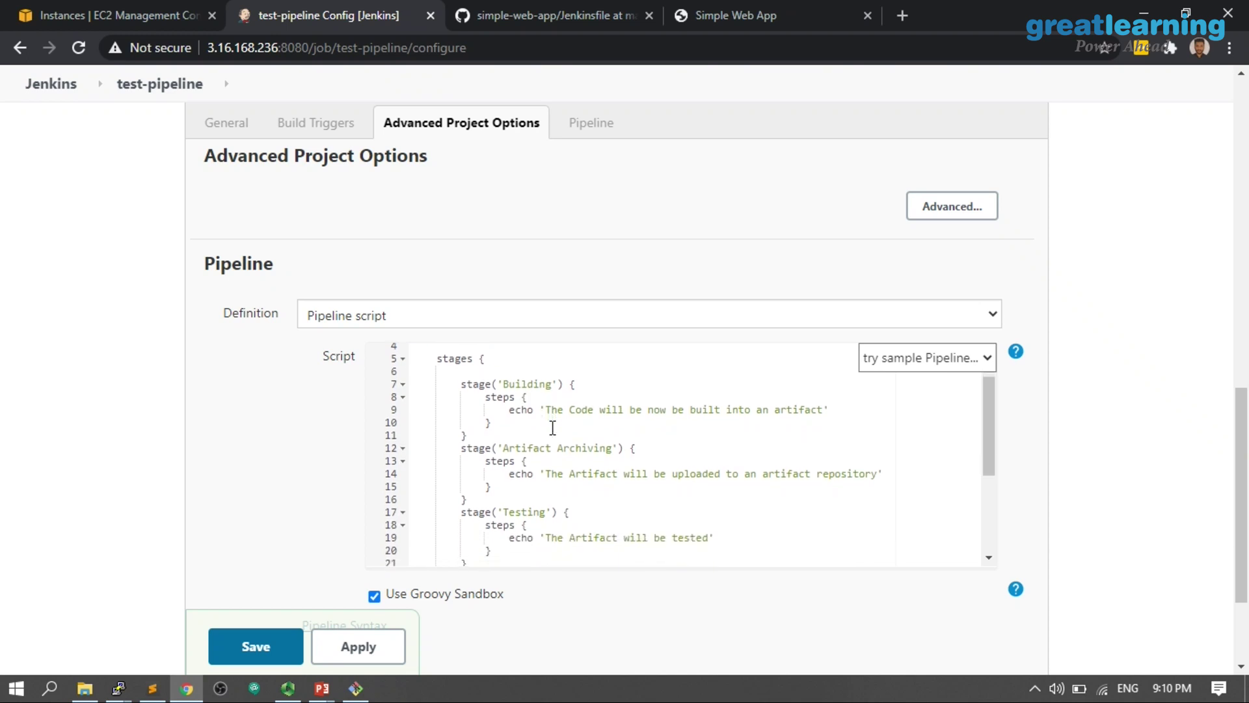
left_click_drag(507, 385, 597, 385)
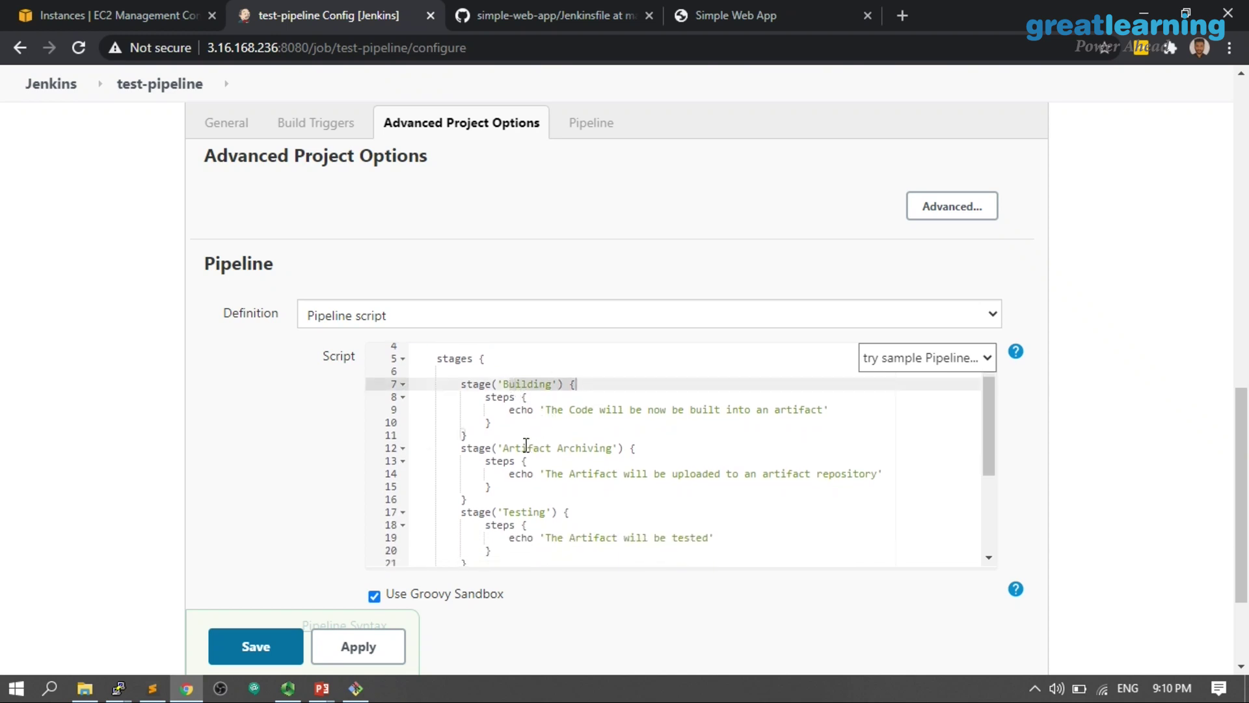
left_click_drag(528, 448, 615, 449)
left_click_drag(504, 514, 565, 529)
scroll(548, 515, "down", 3)
scroll(565, 528, "down", 3)
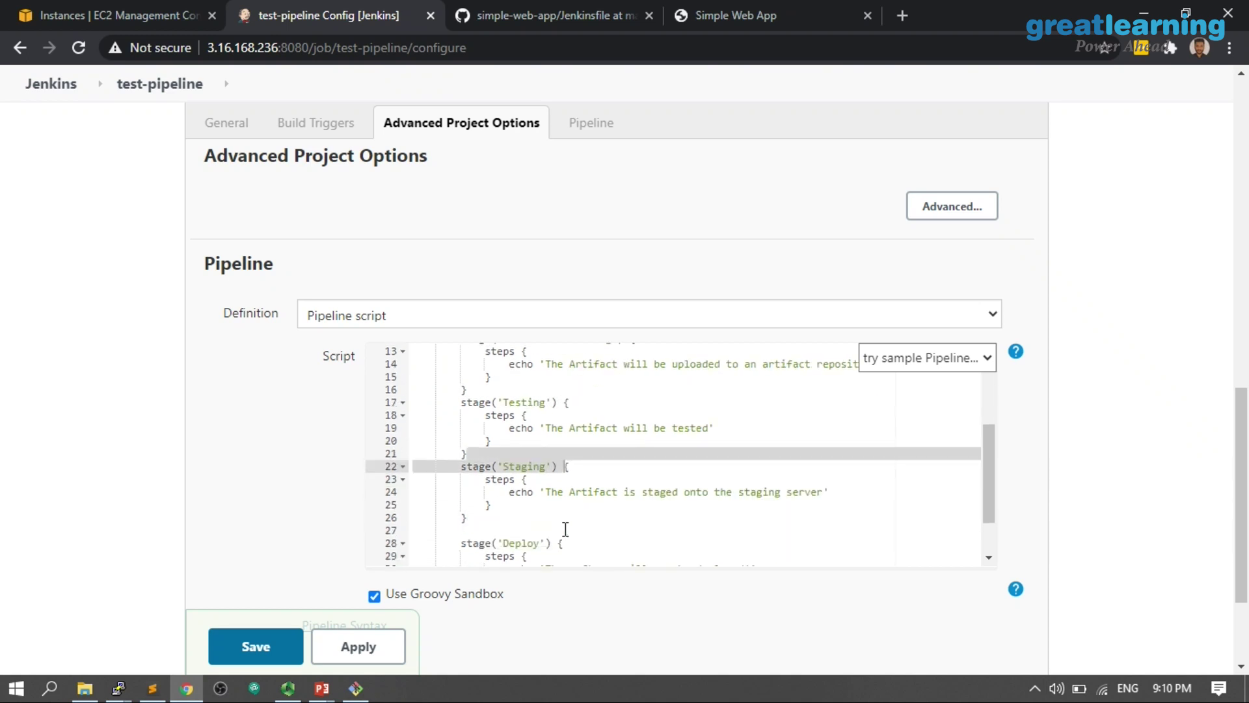
- Save the test-pipeline configuration and schedule its first build with Build Now
scroll(501, 540, "up", 6)
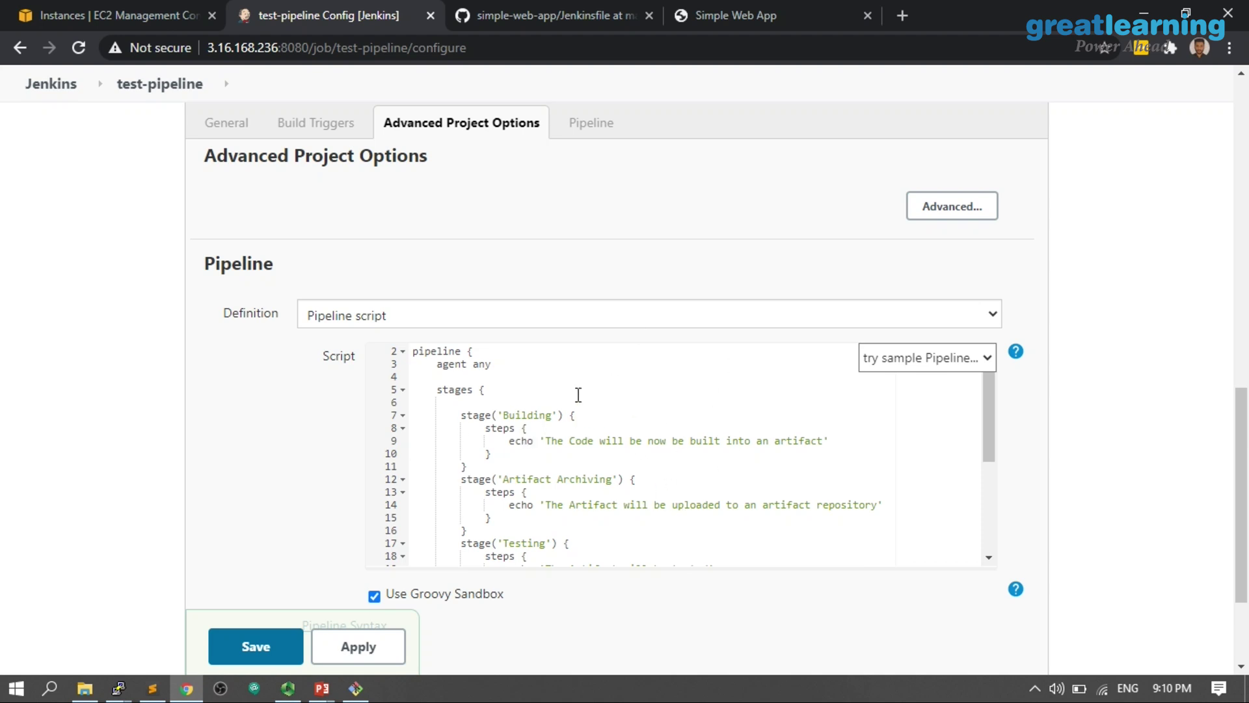
scroll(541, 414, "up", 1)
scroll(454, 259, "up", 10)
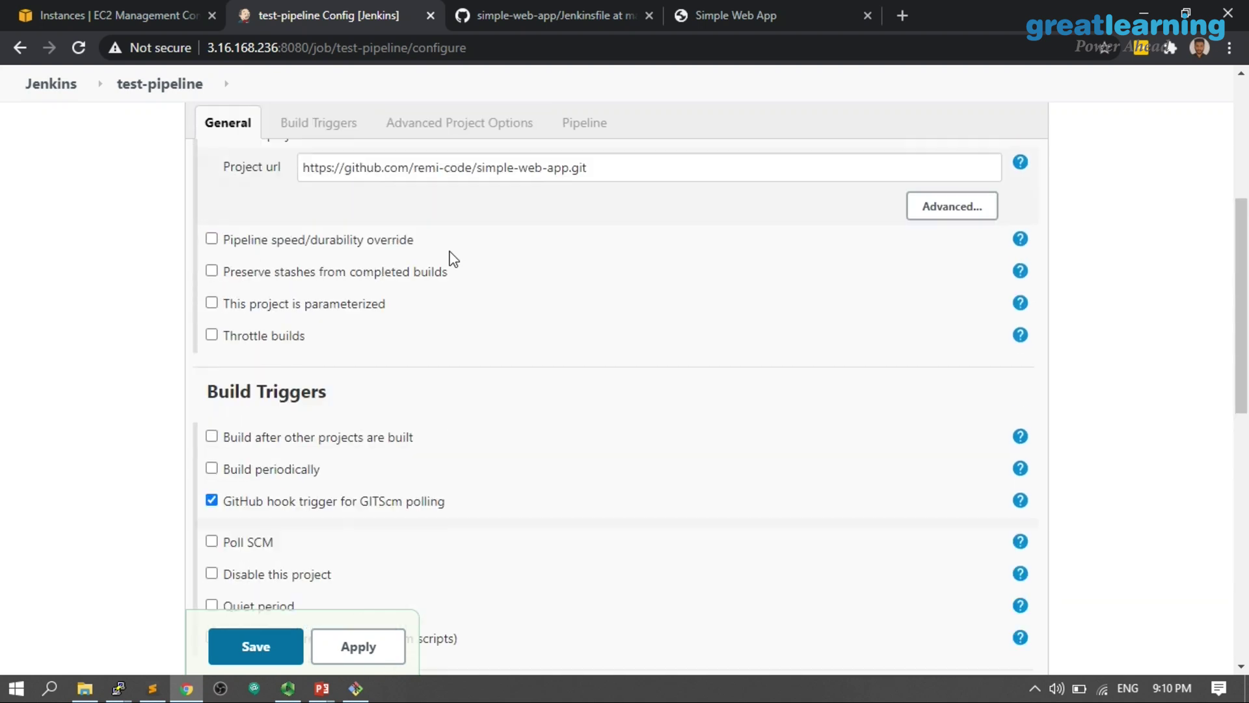
scroll(452, 252, "up", 3)
scroll(452, 255, "down", 8)
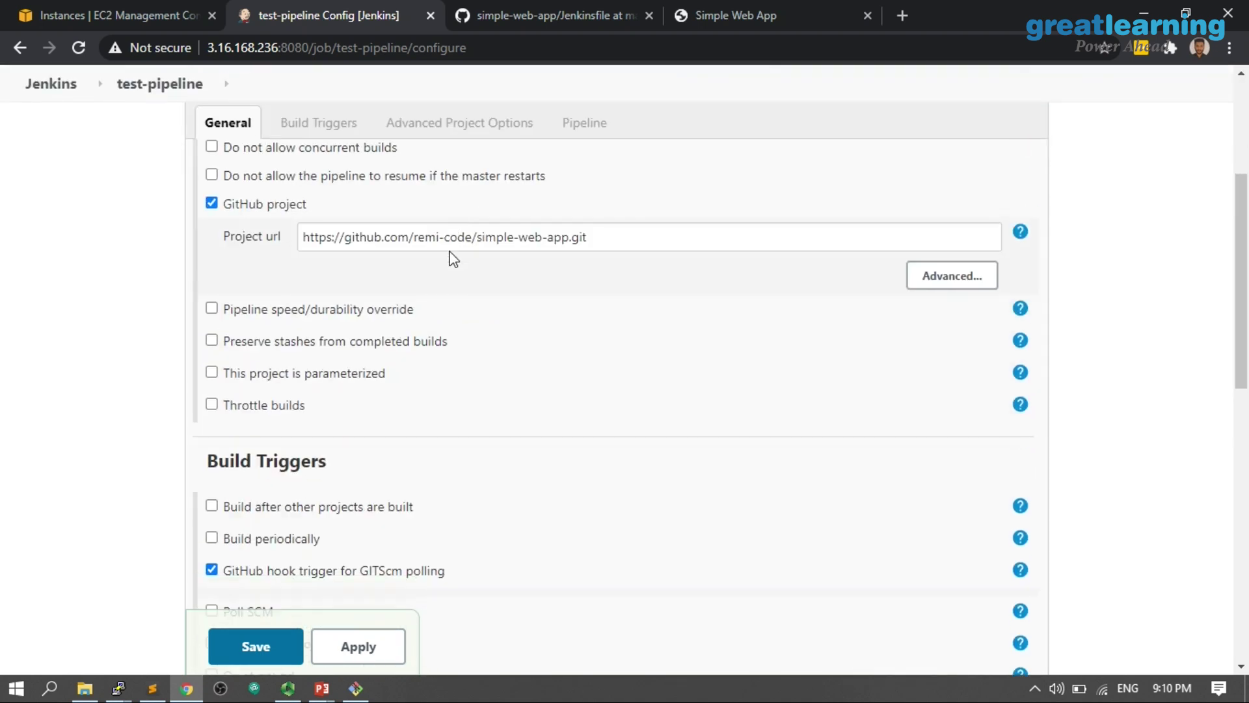
scroll(332, 482, "down", 8)
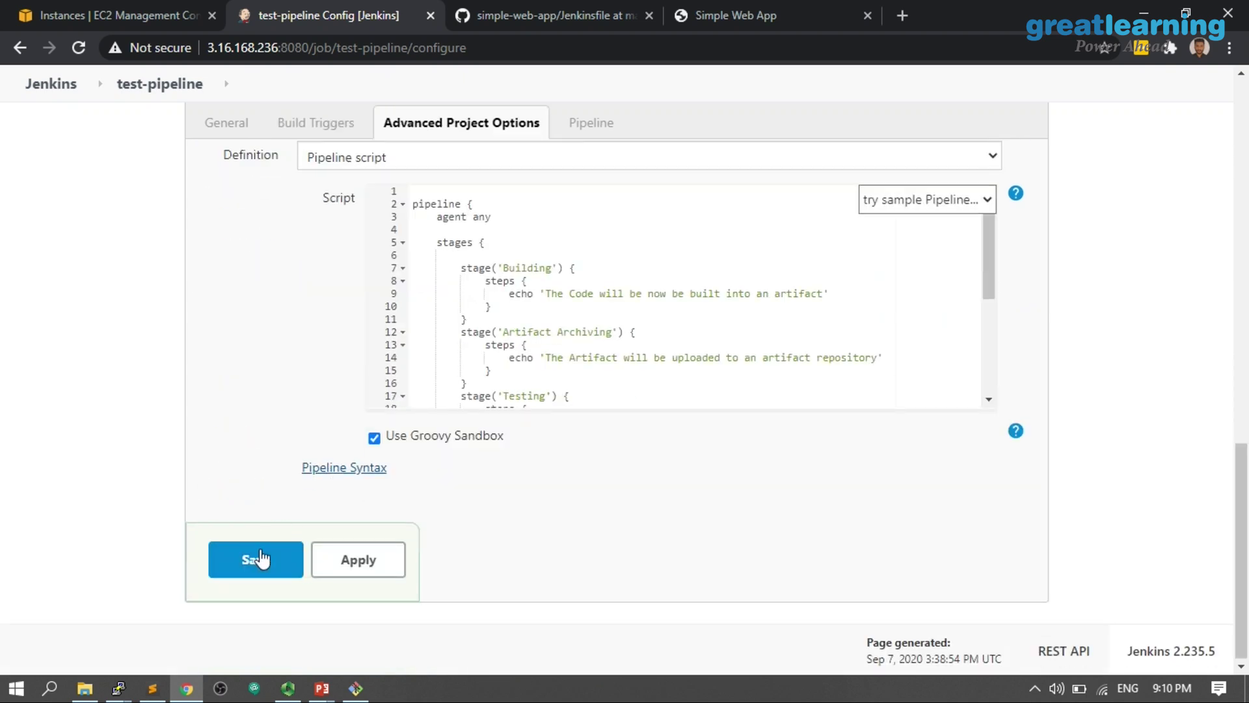
left_click(259, 558)
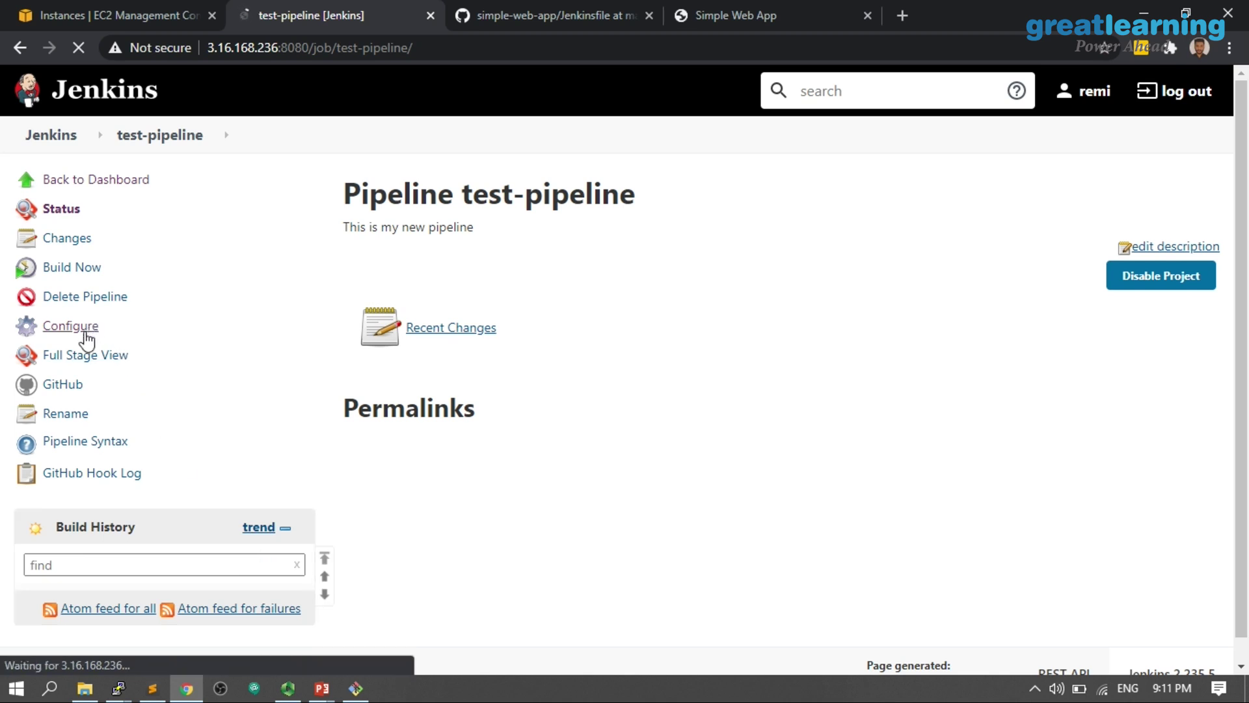
left_click(86, 269)
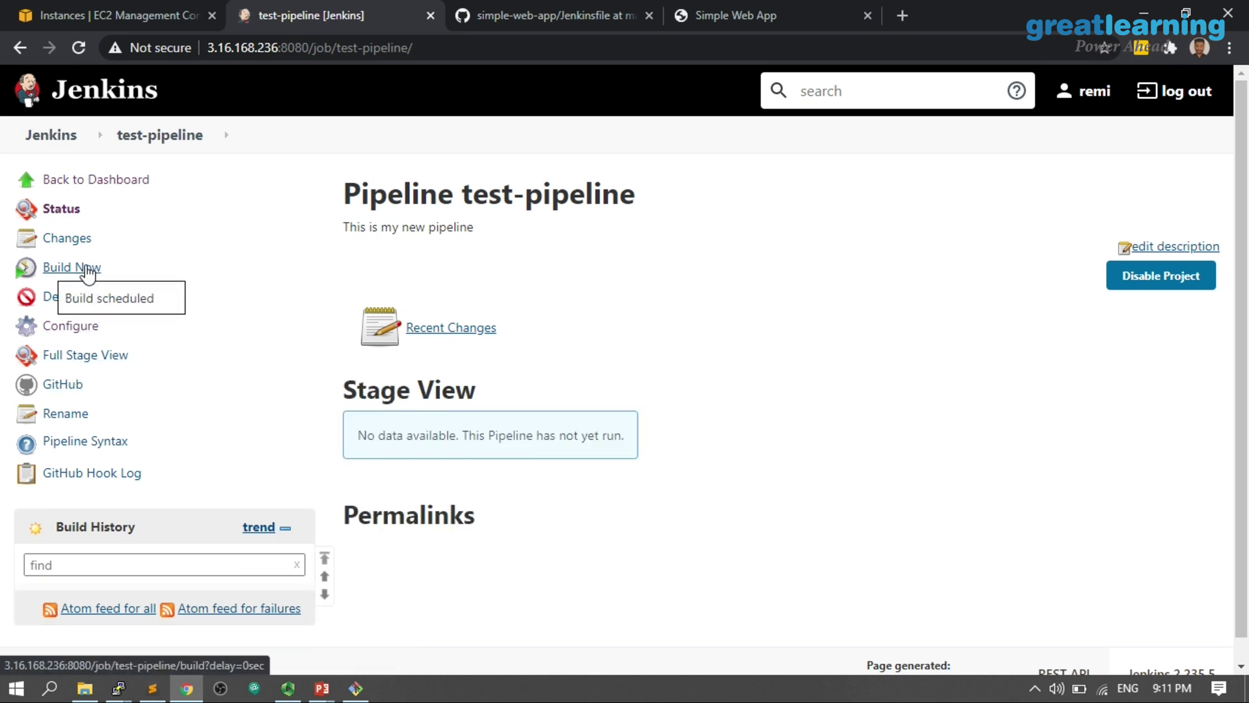
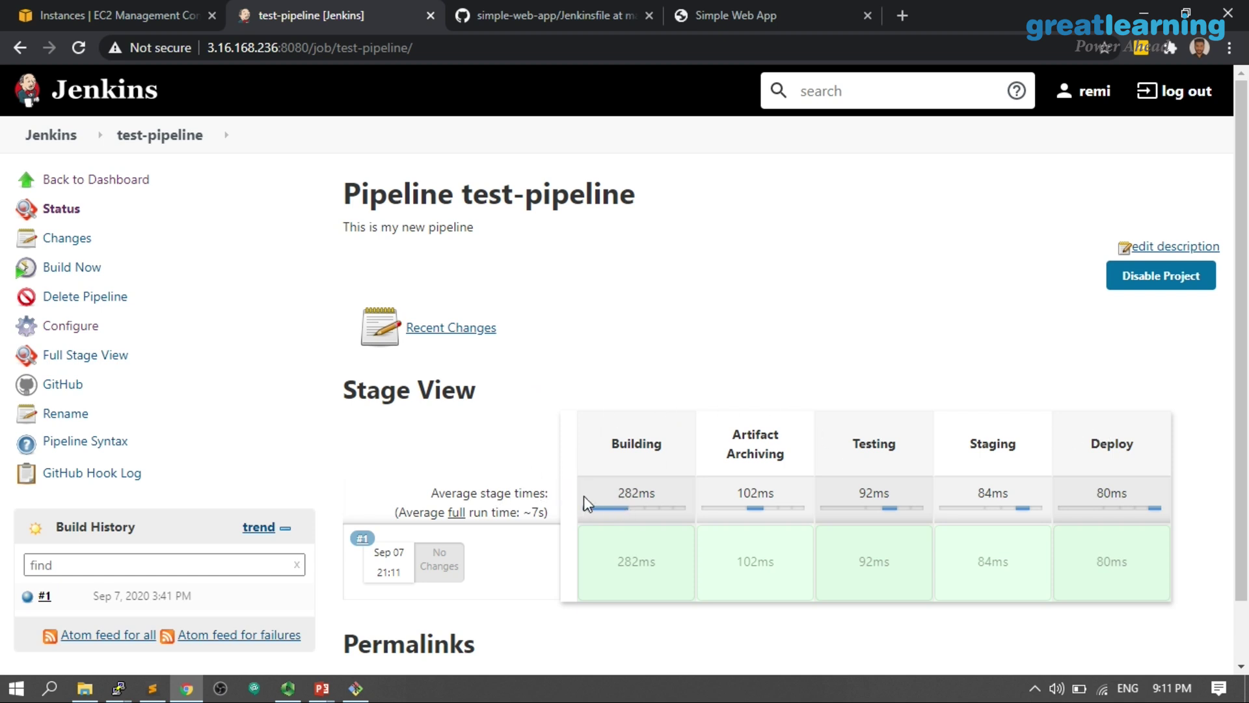
- View the Building stage log for build #1, then open build #1's console output
left_click(692, 517)
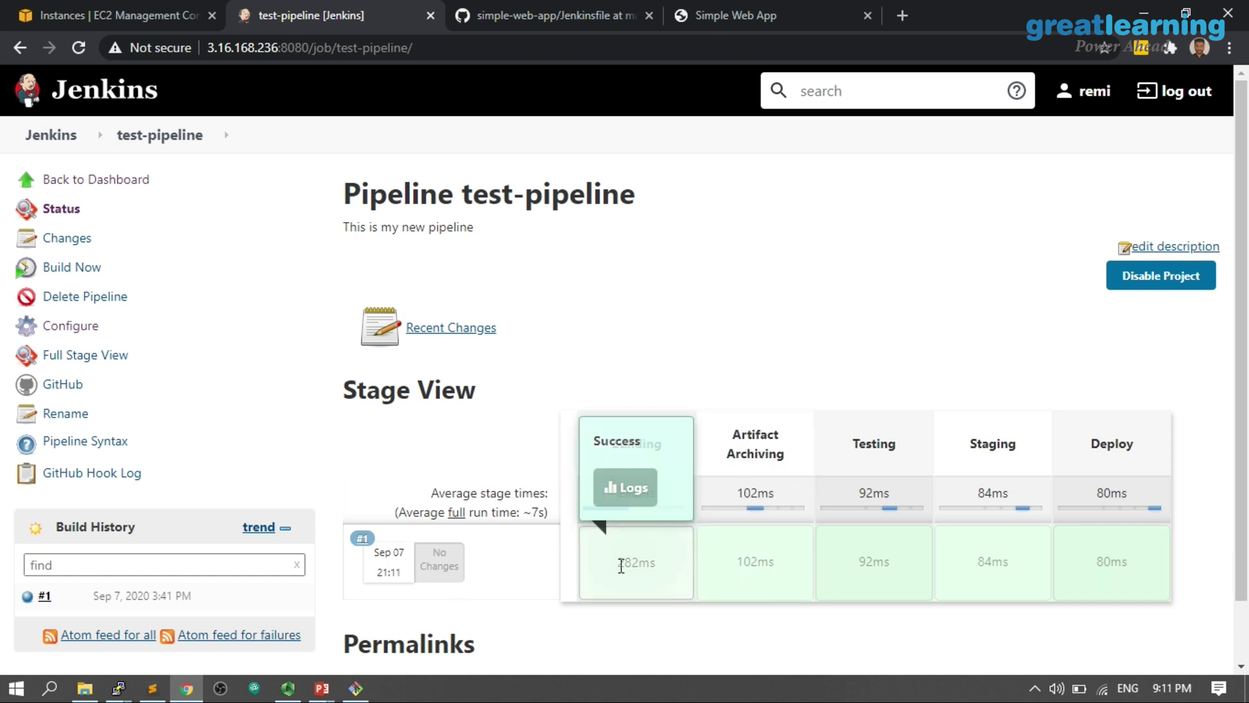
left_click(621, 490)
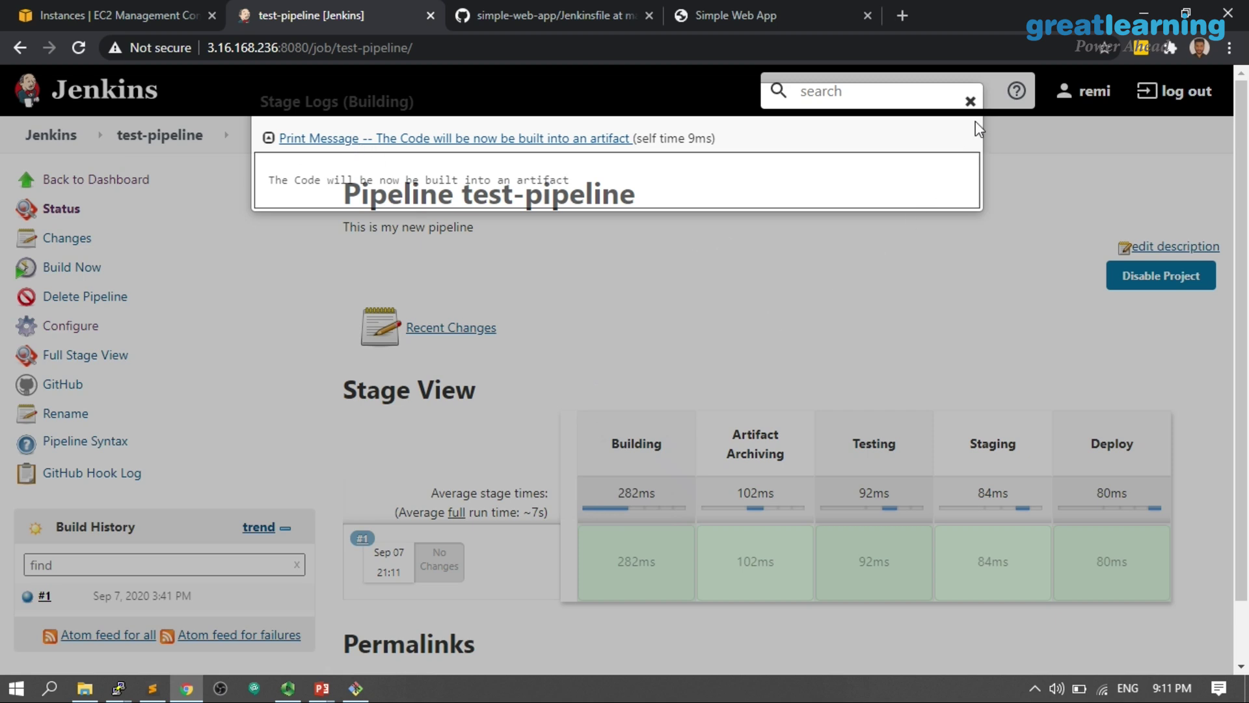
left_click(970, 102)
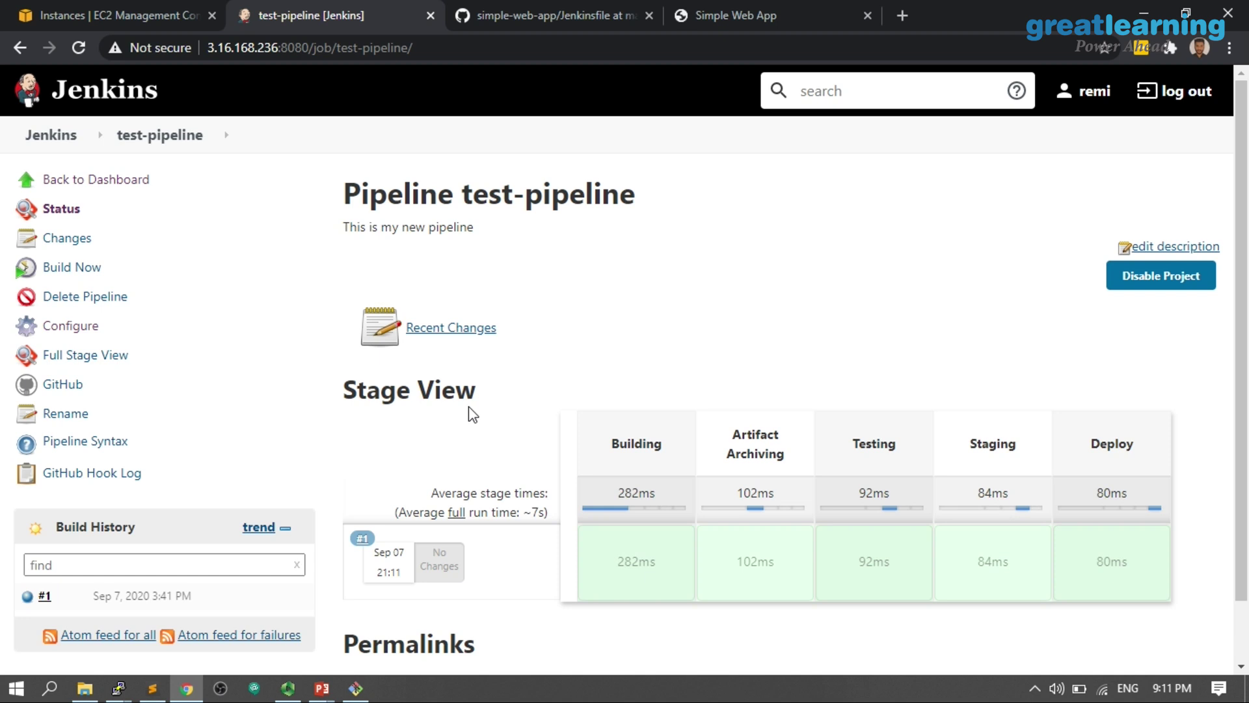
left_click(25, 598)
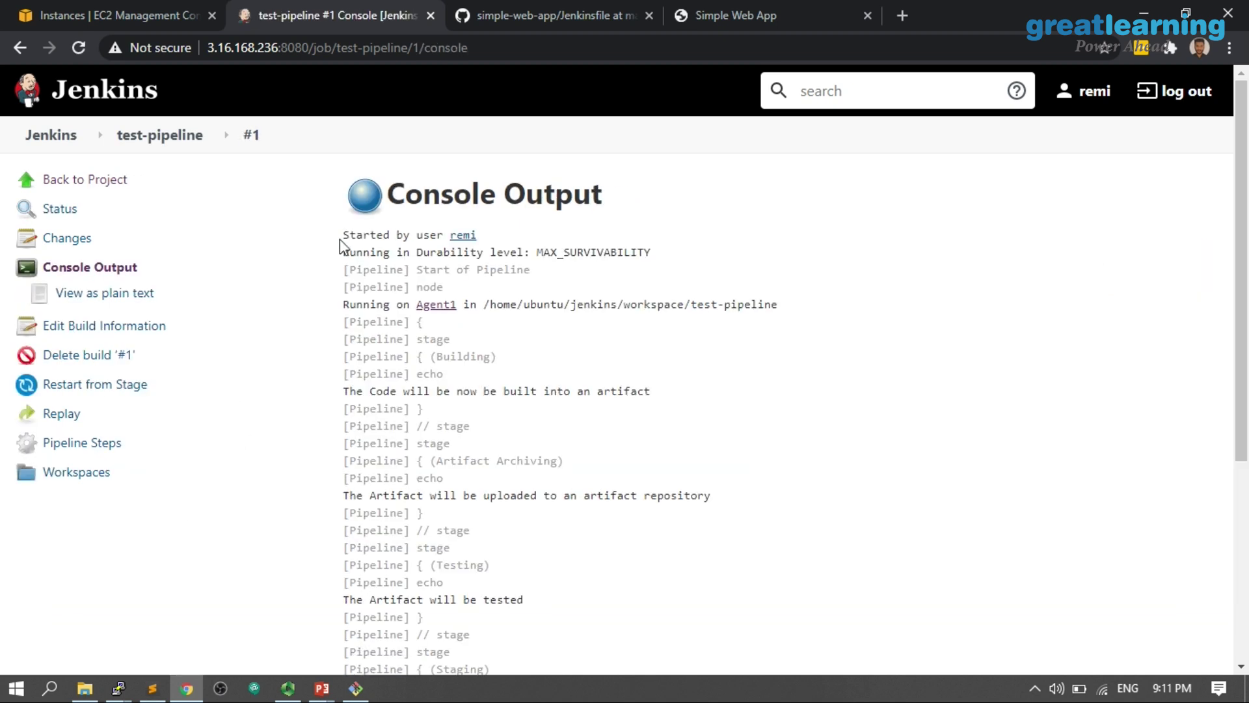
- Scroll through build #1's console log, highlighting each stage's echo message
scroll(337, 246, "down", 5)
scroll(337, 246, "up", 5)
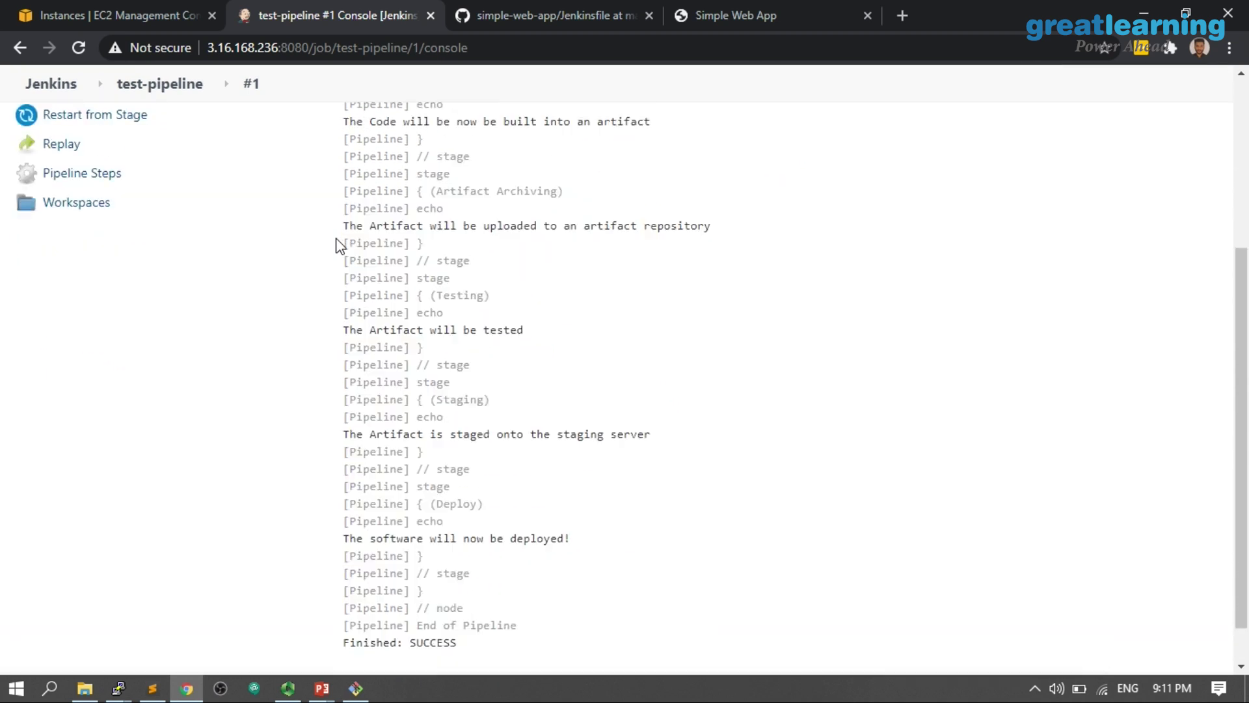
left_click_drag(342, 376, 697, 399)
scroll(697, 400, "down", 1)
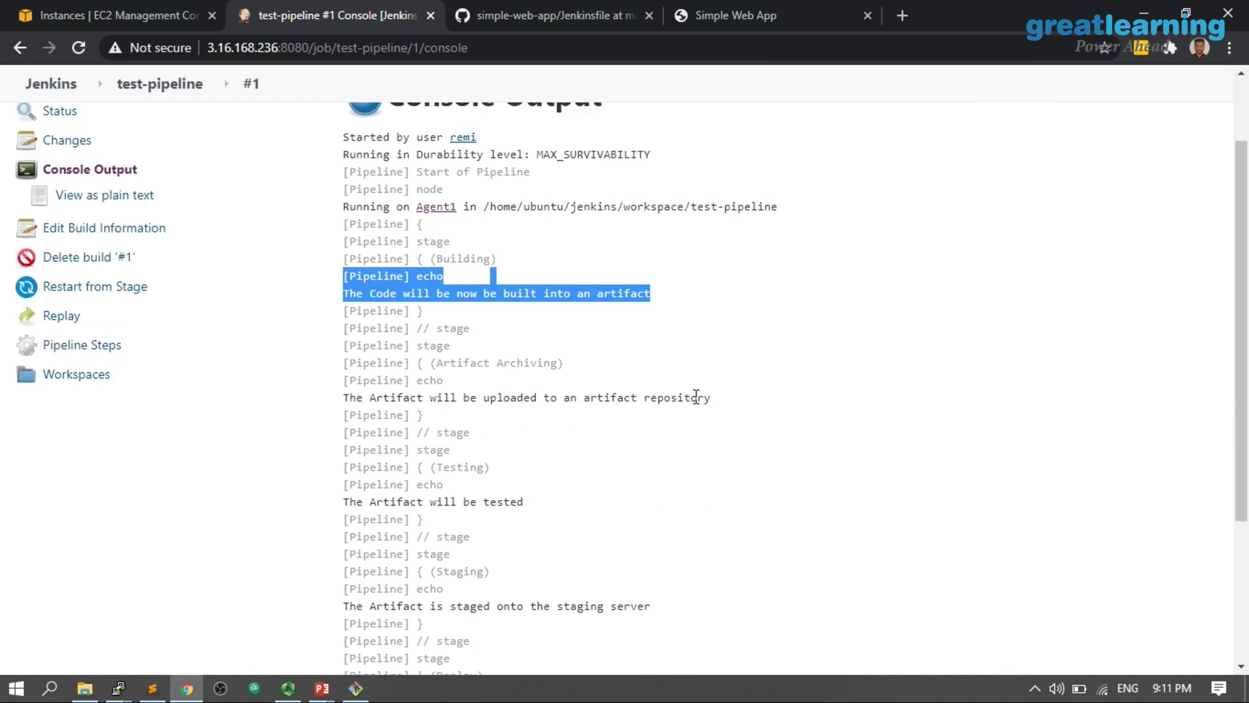
left_click_drag(365, 397, 695, 397)
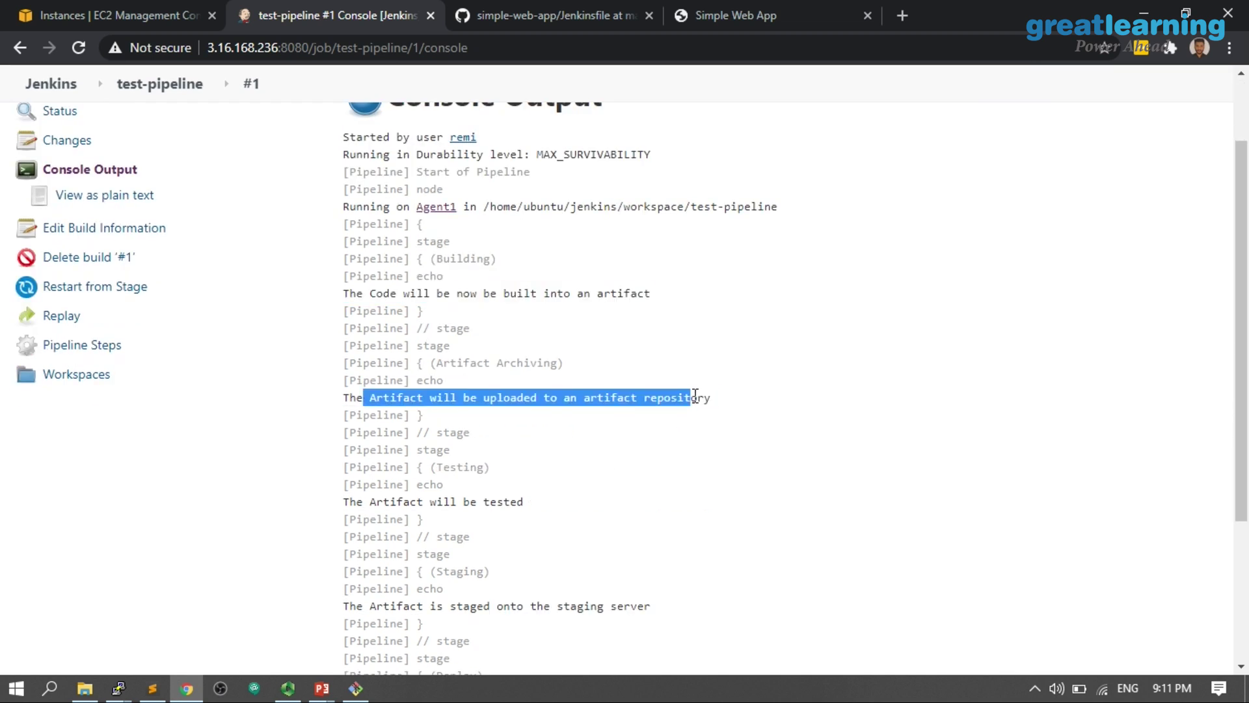
scroll(602, 435, "down", 1)
left_click_drag(443, 398, 379, 414)
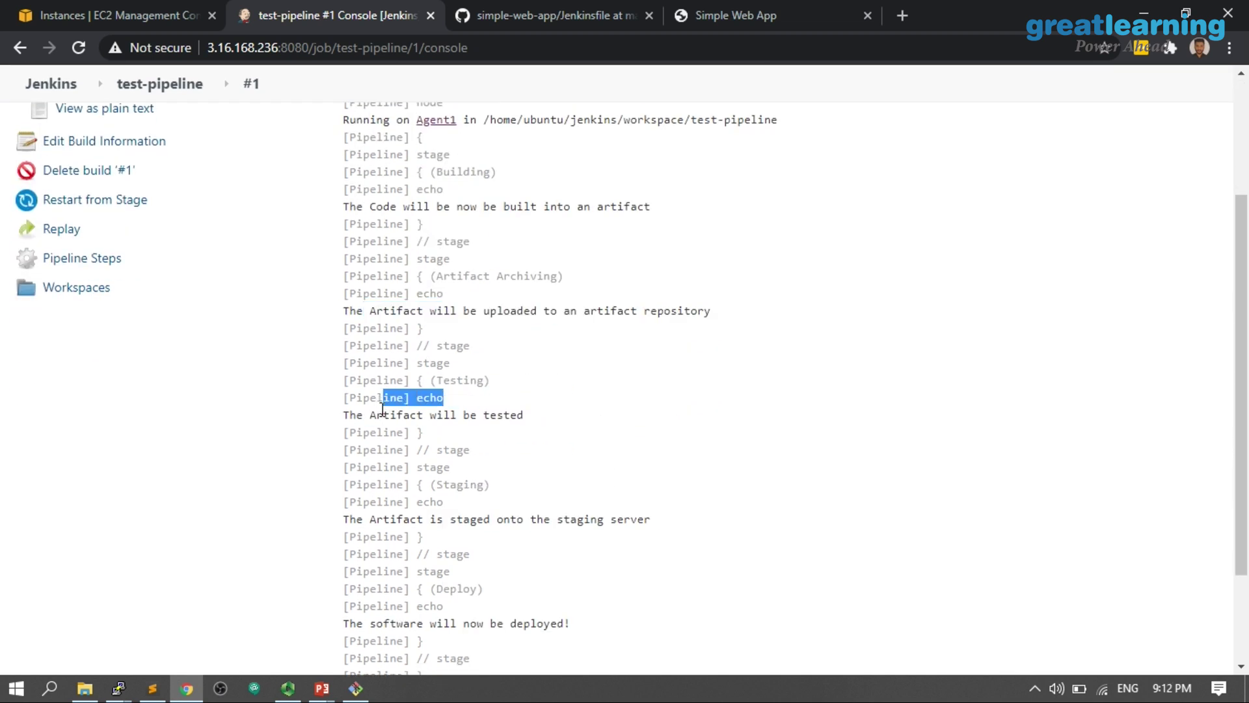
left_click_drag(383, 519, 669, 521)
- Highlight the deploy stage message and the final Finished: SUCCESS line, then return to test-pipeline
scroll(607, 518, "down", 1)
left_click_drag(357, 516, 580, 536)
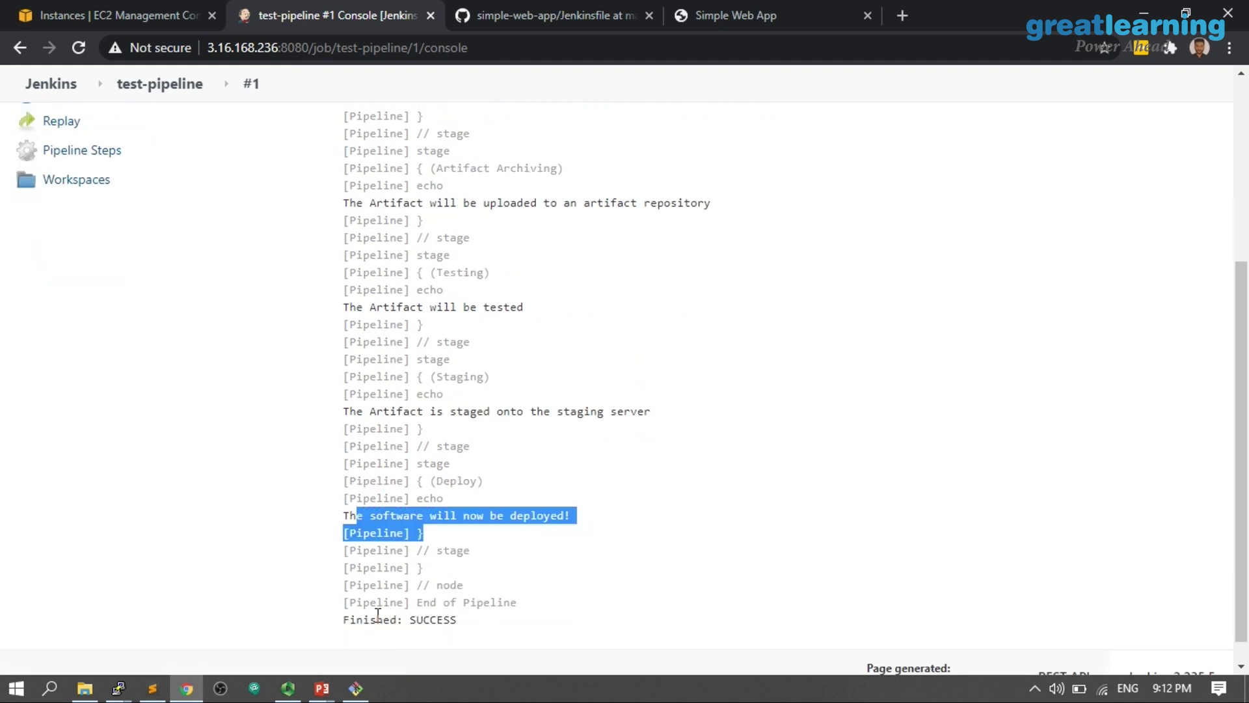
left_click_drag(370, 619, 470, 628)
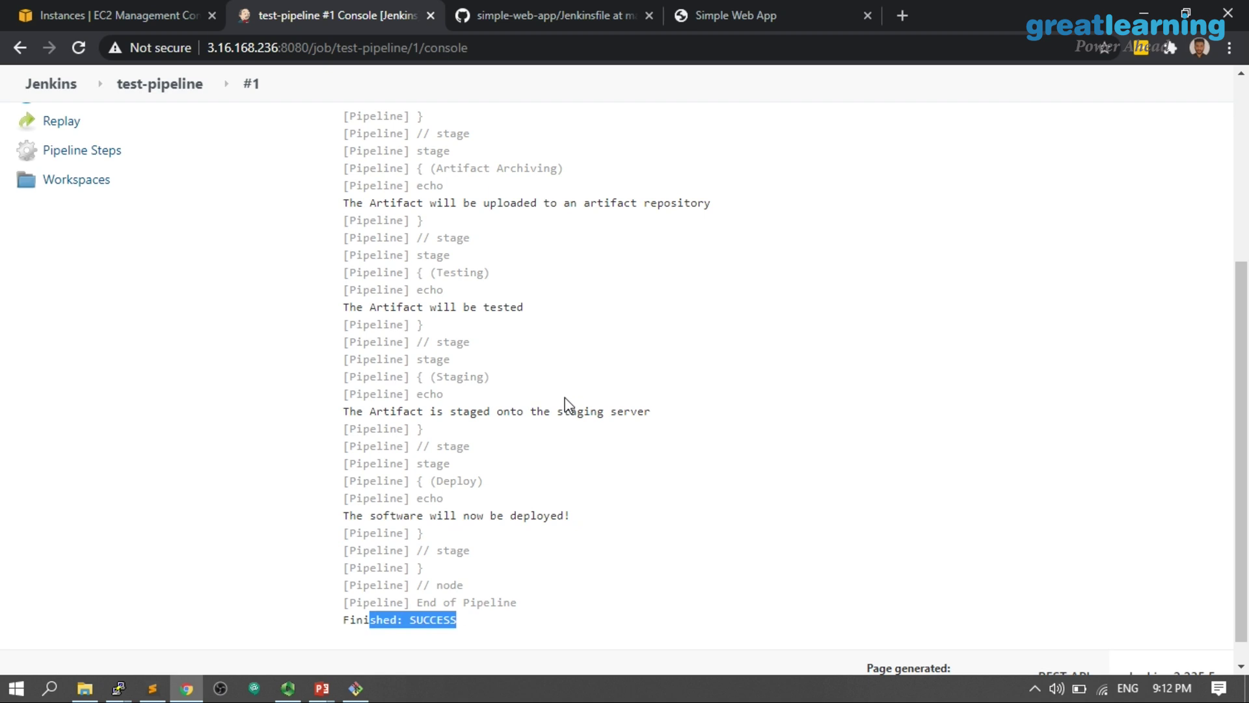
scroll(564, 403, "up", 5)
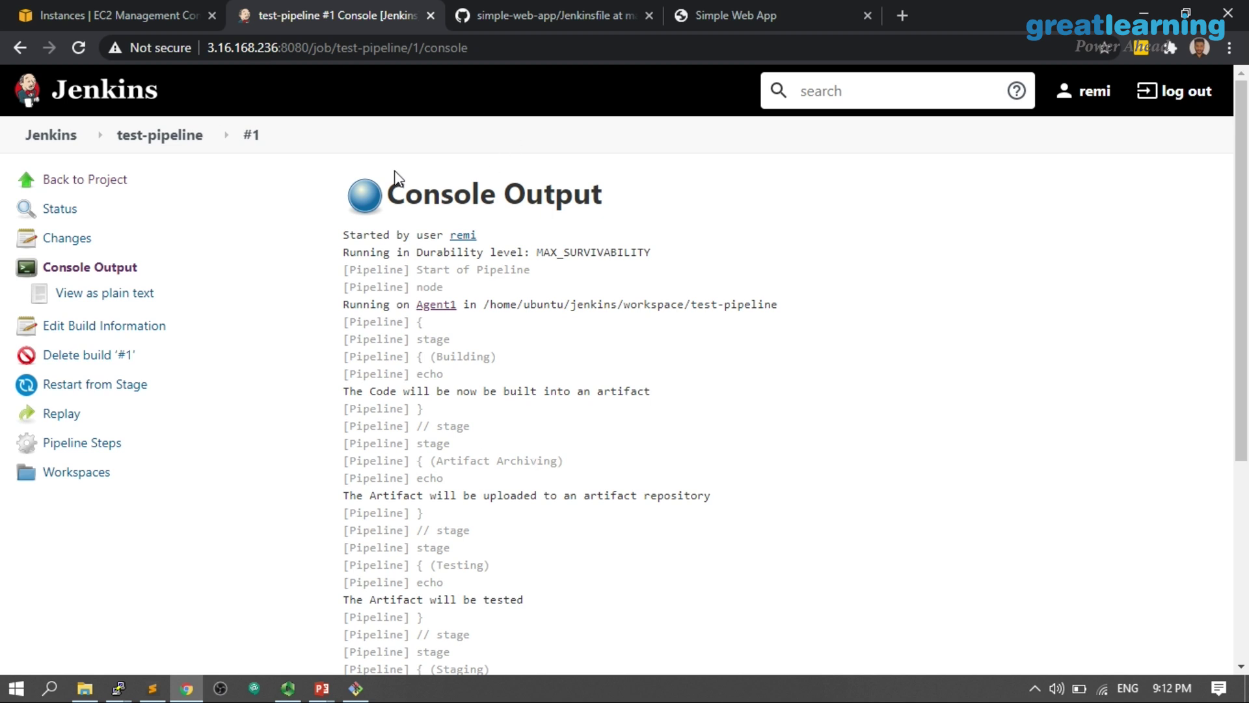
left_click(185, 138)
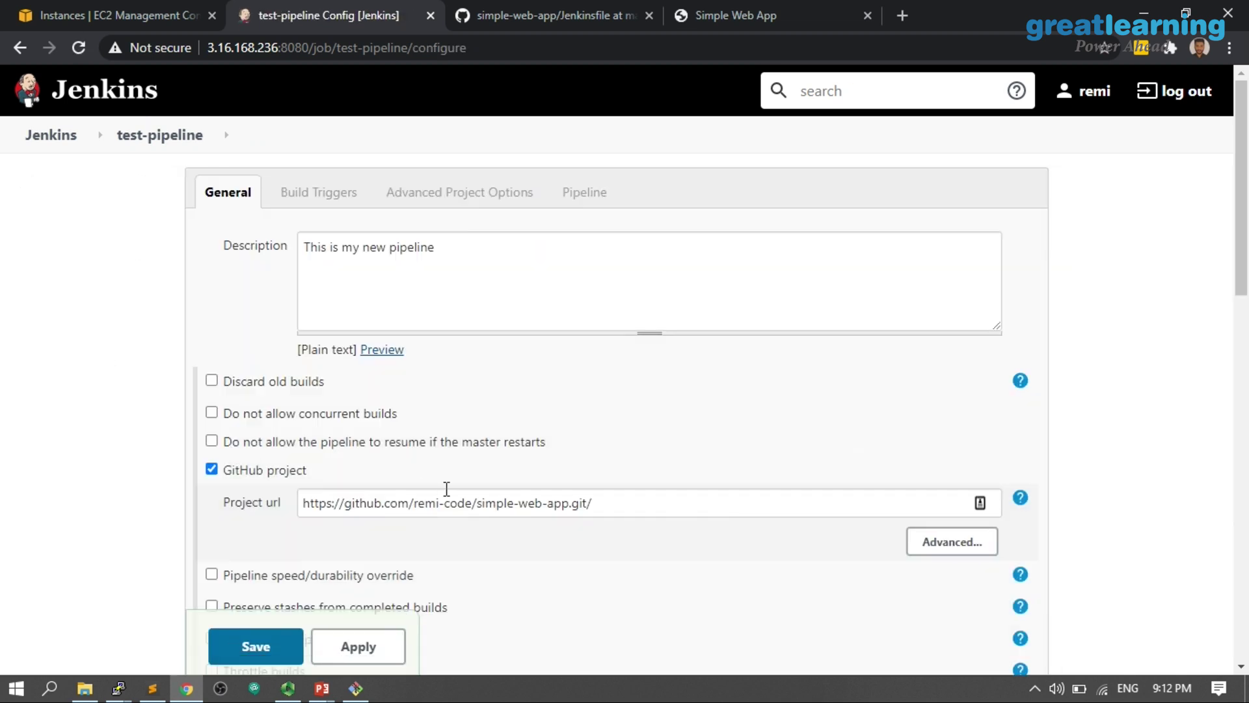
- Set the pipeline Definition to Pipeline script from SCM with Git as the SCM
scroll(446, 488, "down", 10)
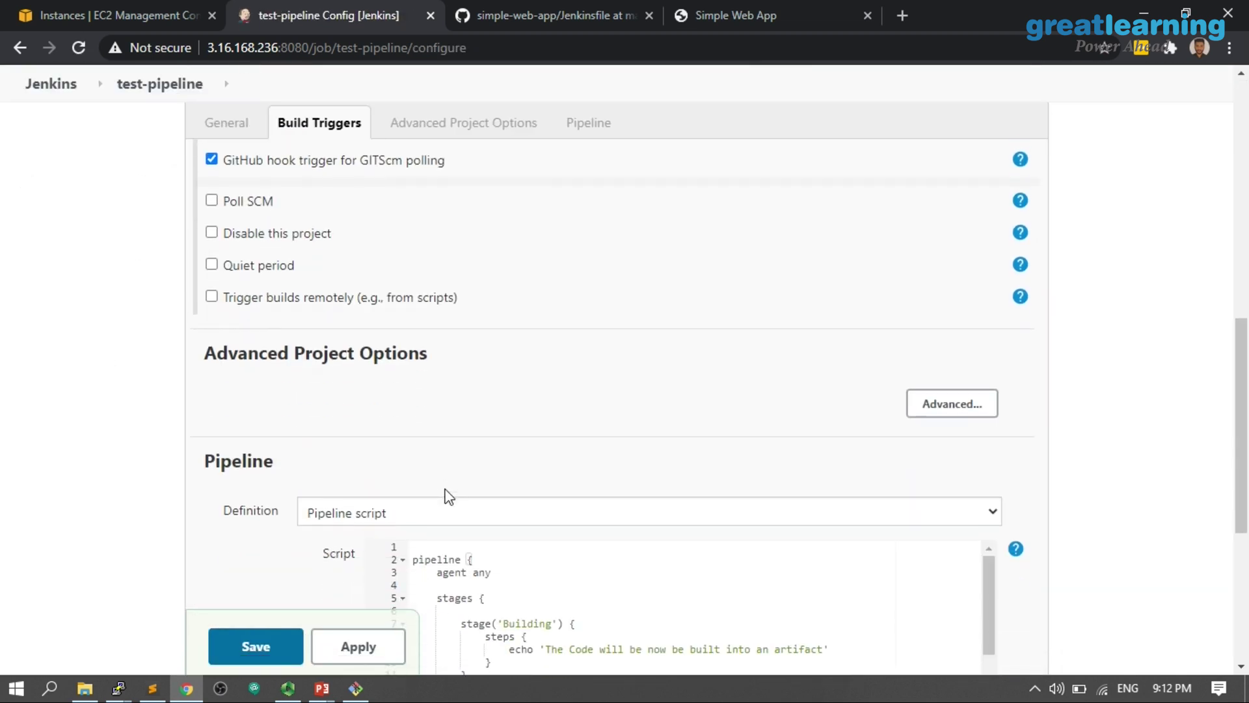
scroll(446, 494, "down", 3)
scroll(447, 494, "up", 2)
left_click(438, 466)
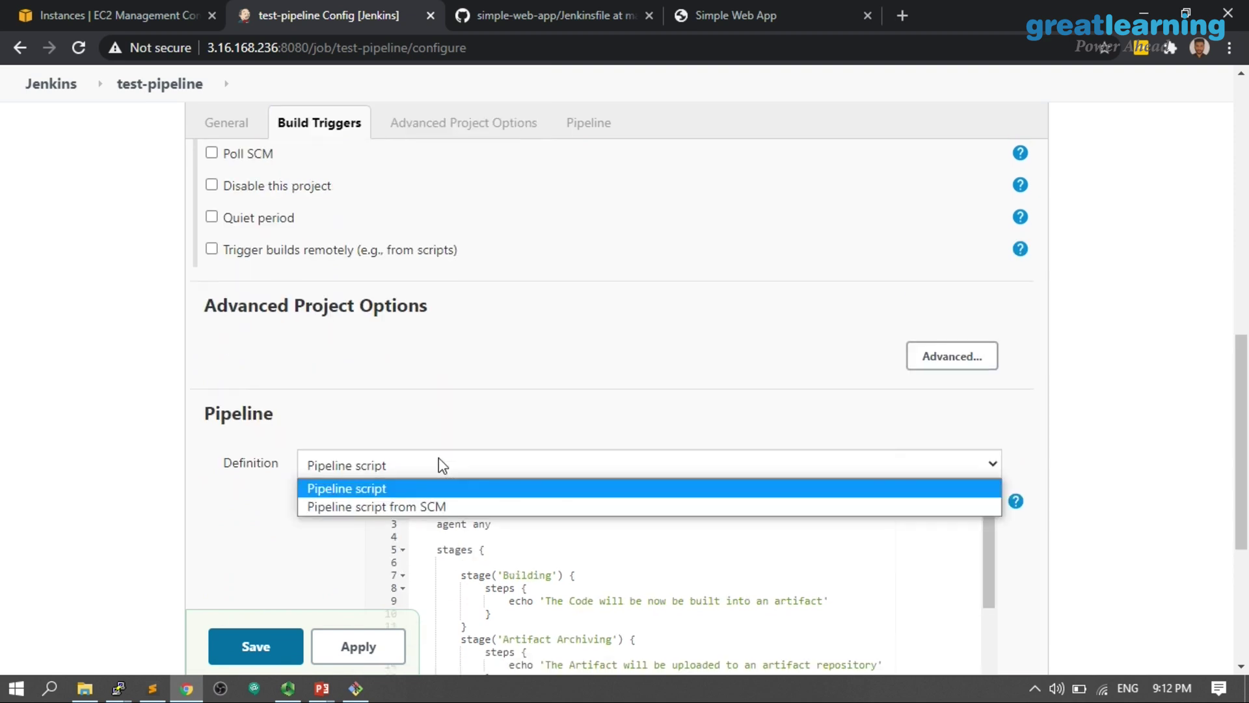
left_click(403, 505)
left_click(560, 513)
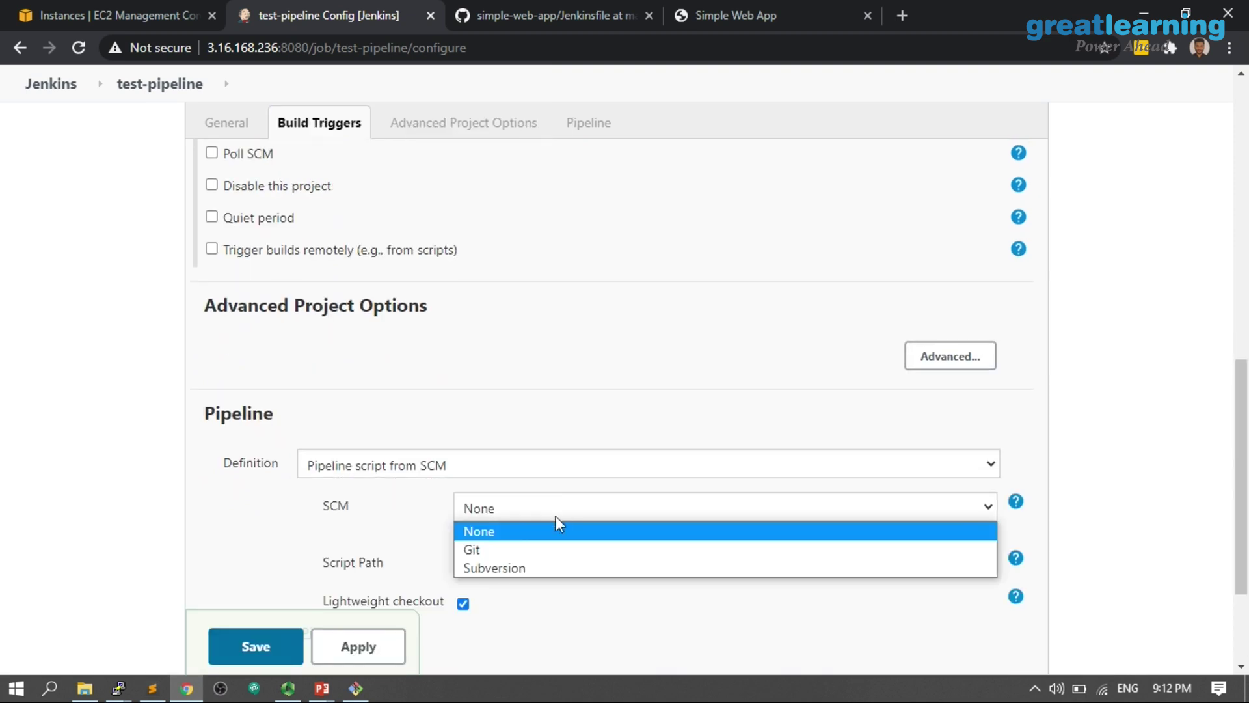
left_click(540, 549)
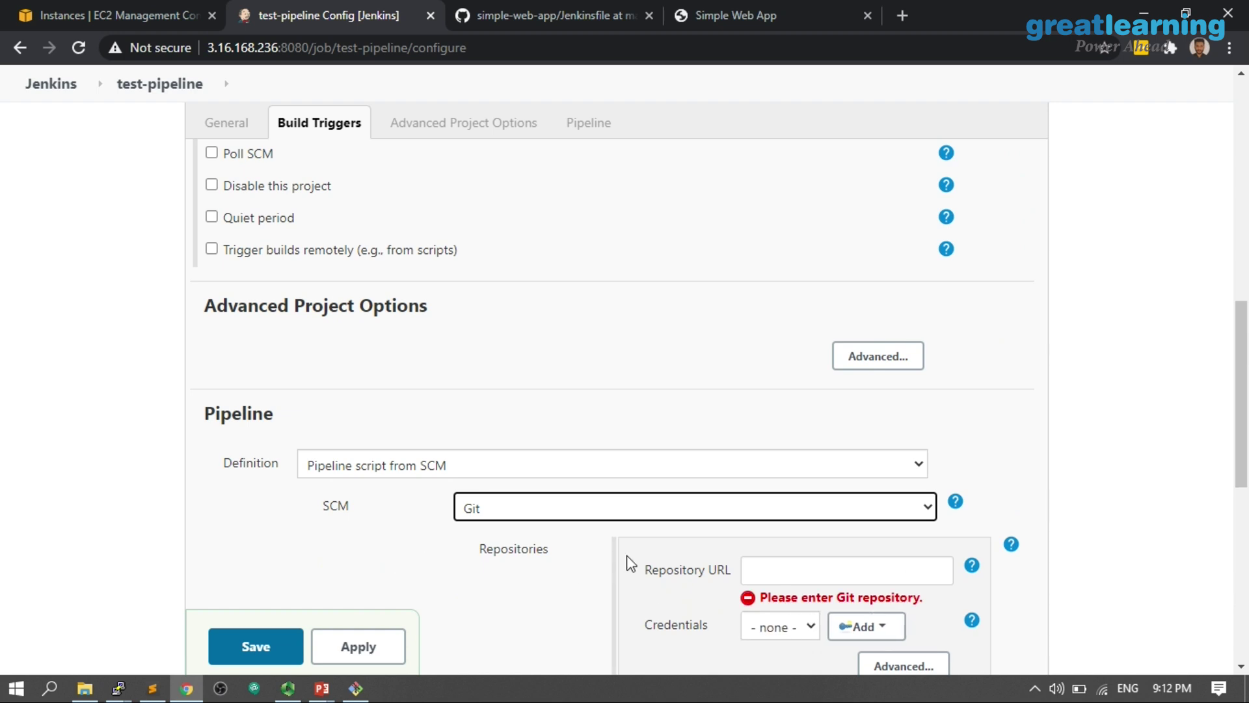
- Paste the simple-web-app.git clone URL from GitHub into Repository URL and save
left_click(783, 567)
key("ctrl+Tab")
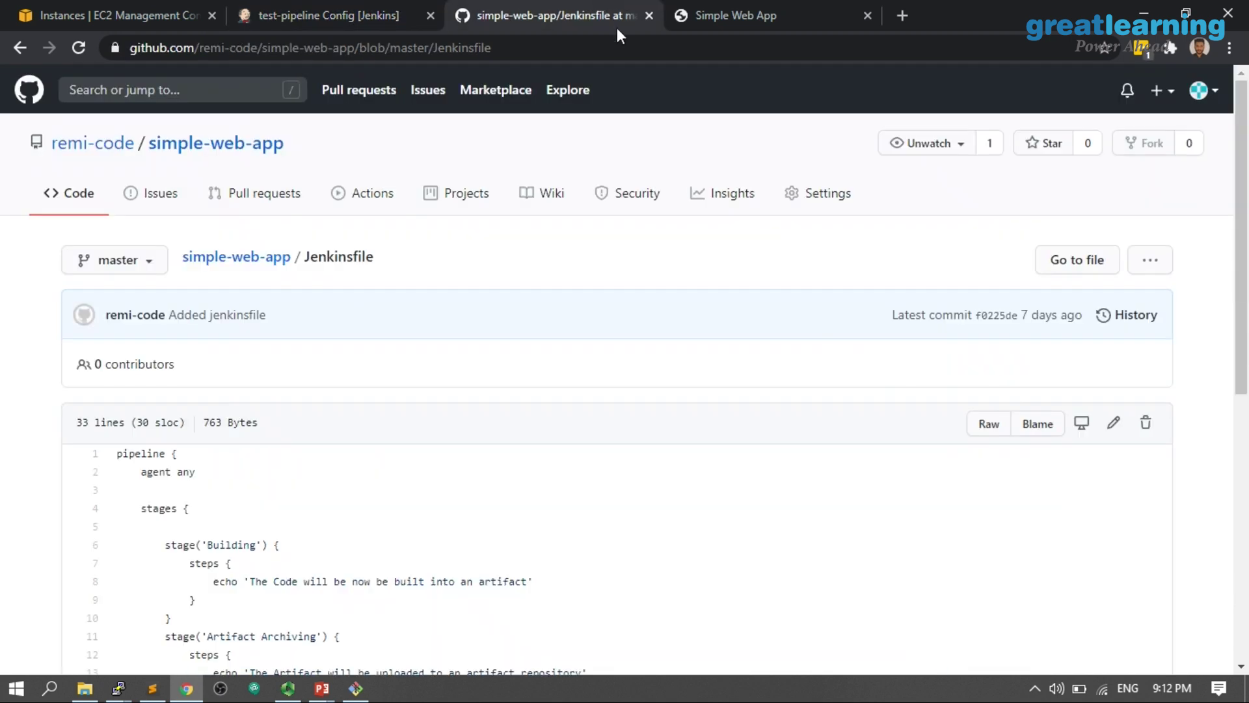
left_click(87, 203)
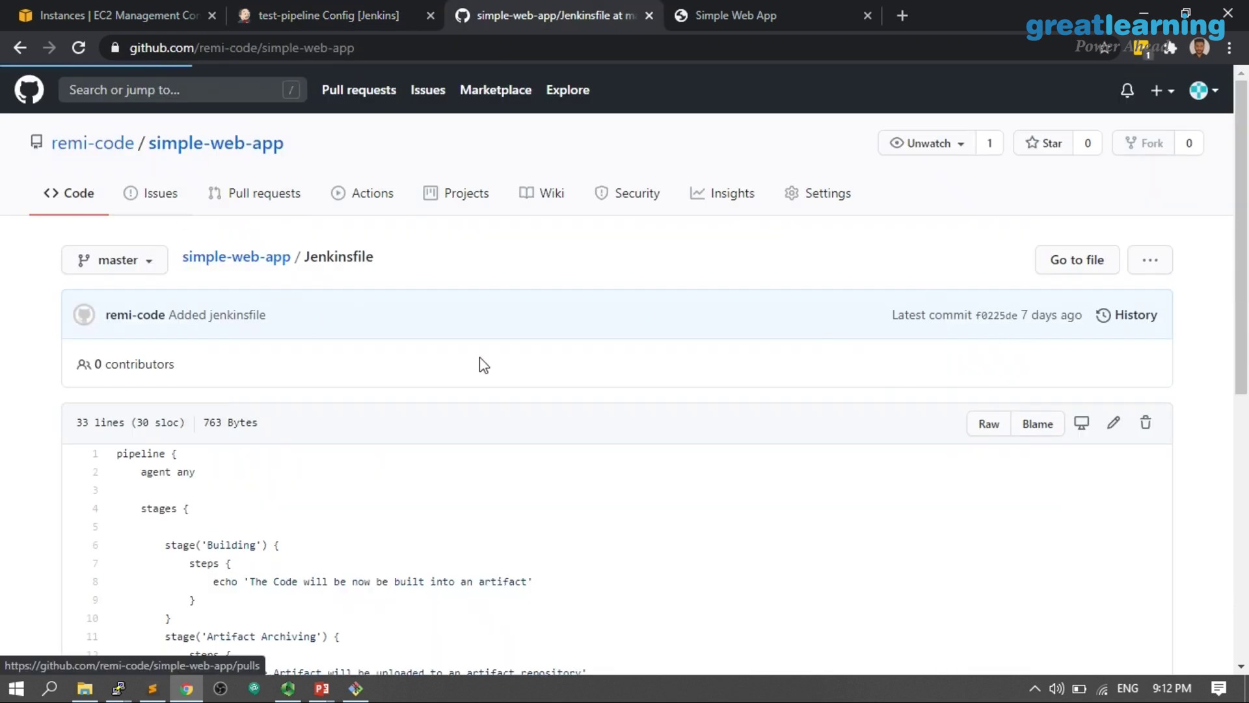
left_click(857, 266)
left_click(853, 362)
left_click(350, 7)
key("ctrl+v")
scroll(475, 599, "down", 4)
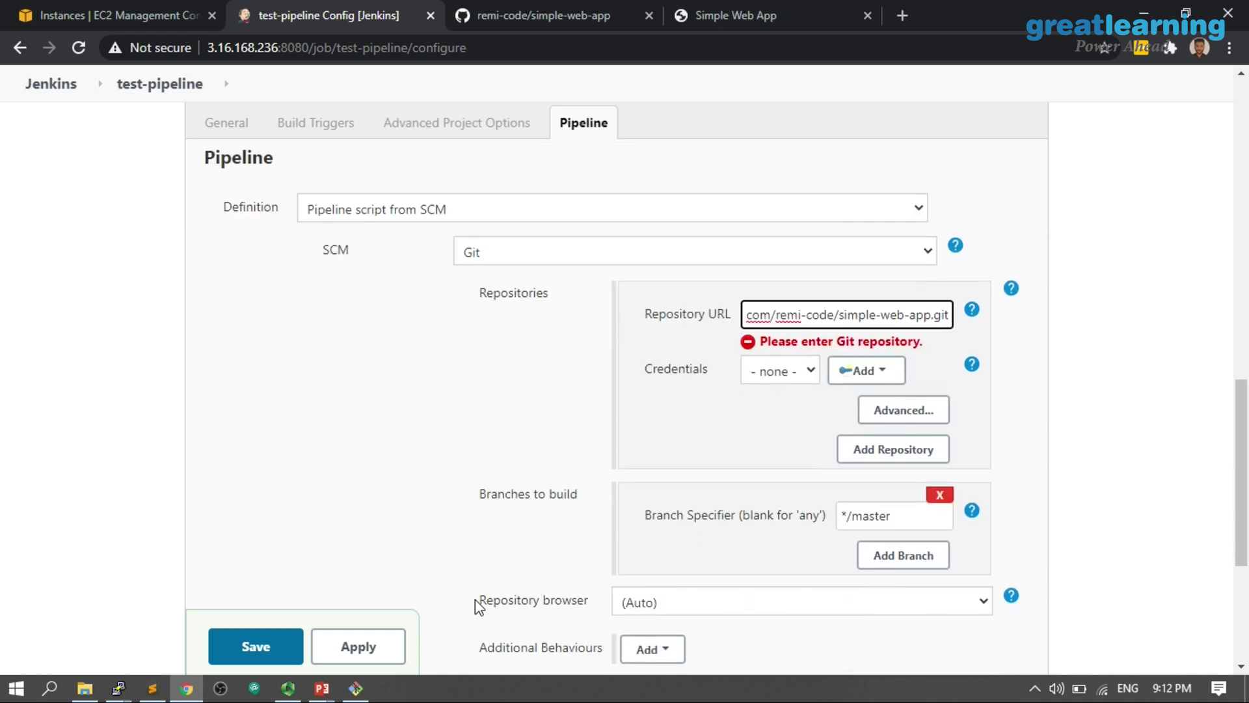
scroll(475, 599, "down", 5)
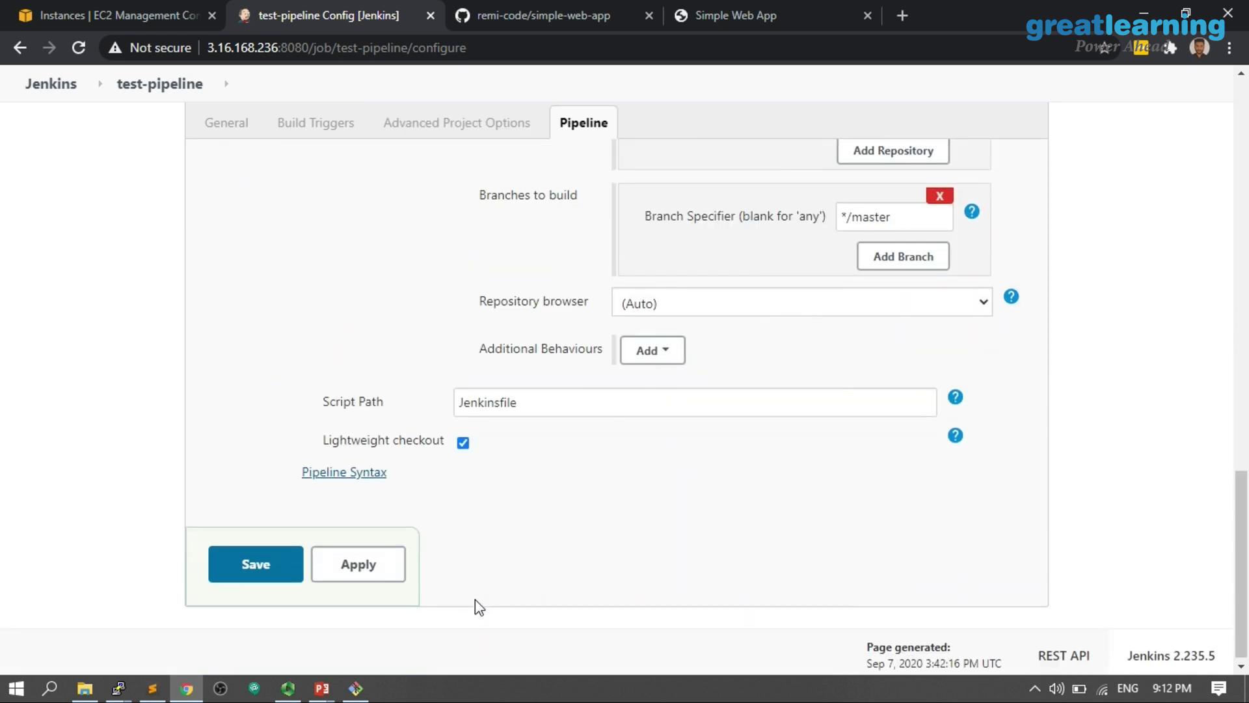
left_click(271, 565)
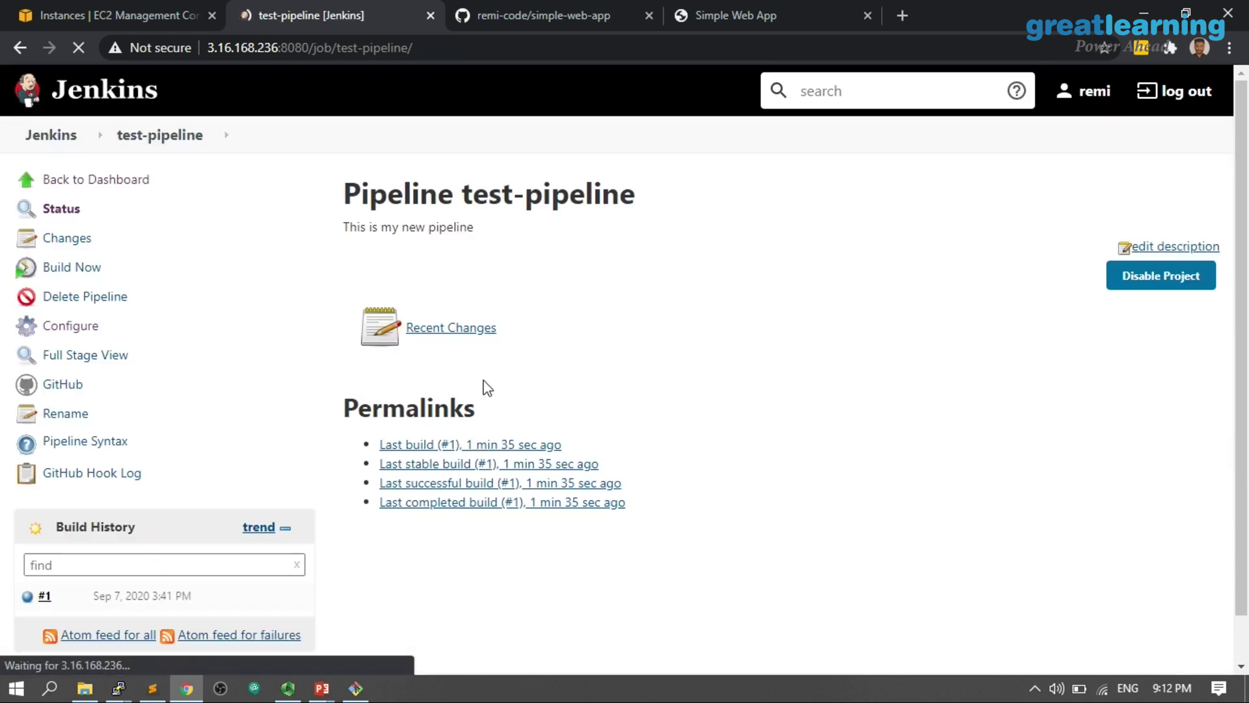
- Run build #2 of test-pipeline and confirm every stage passes, including Checkout SCM
left_click(534, 15)
left_click(294, 10)
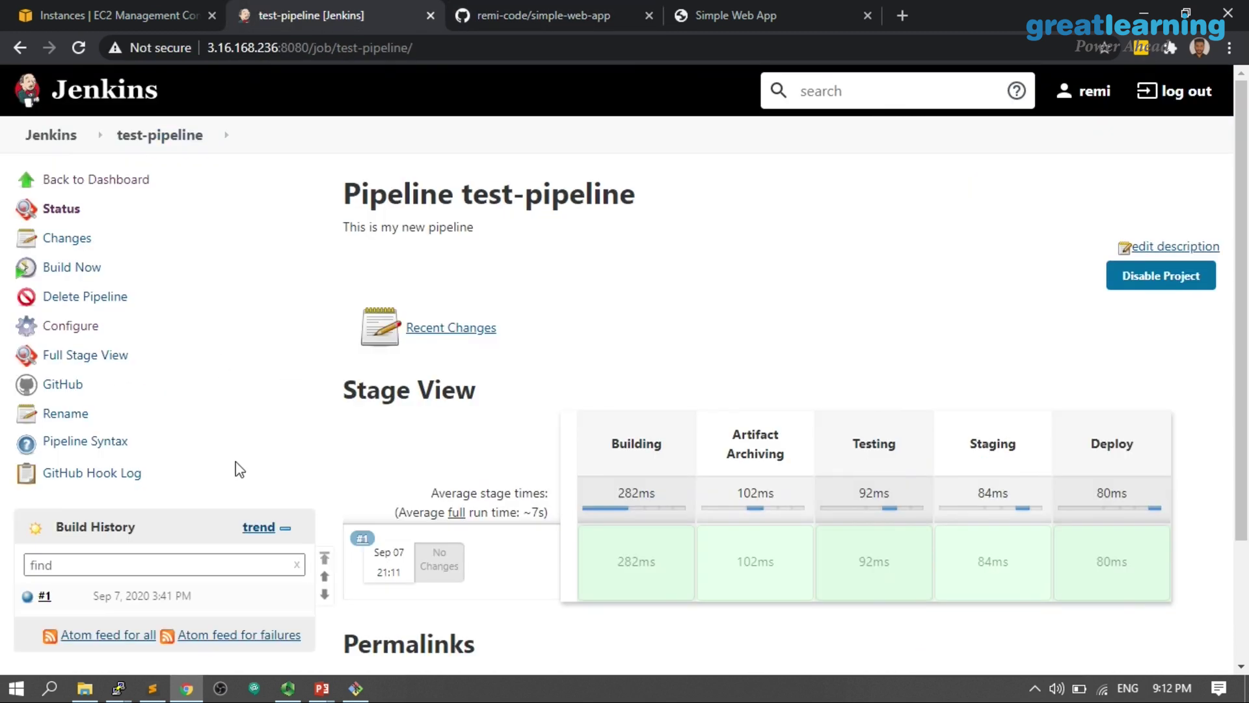
left_click(60, 270)
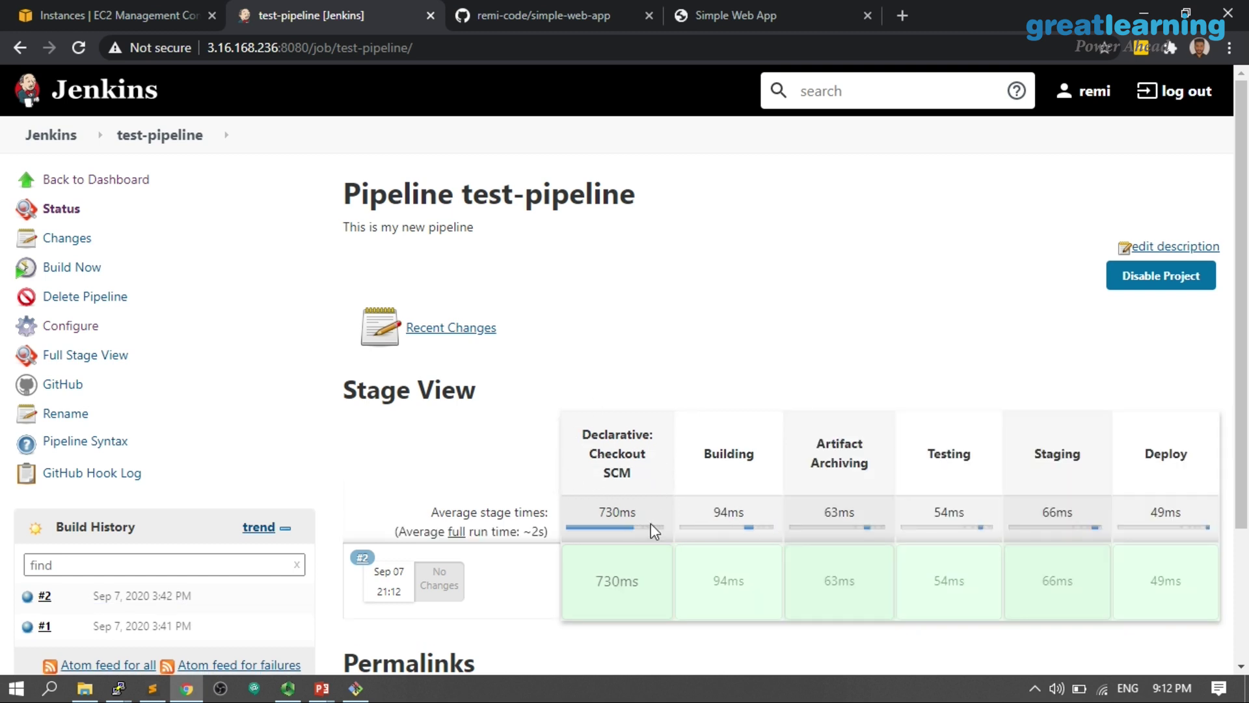
left_click(573, 16)
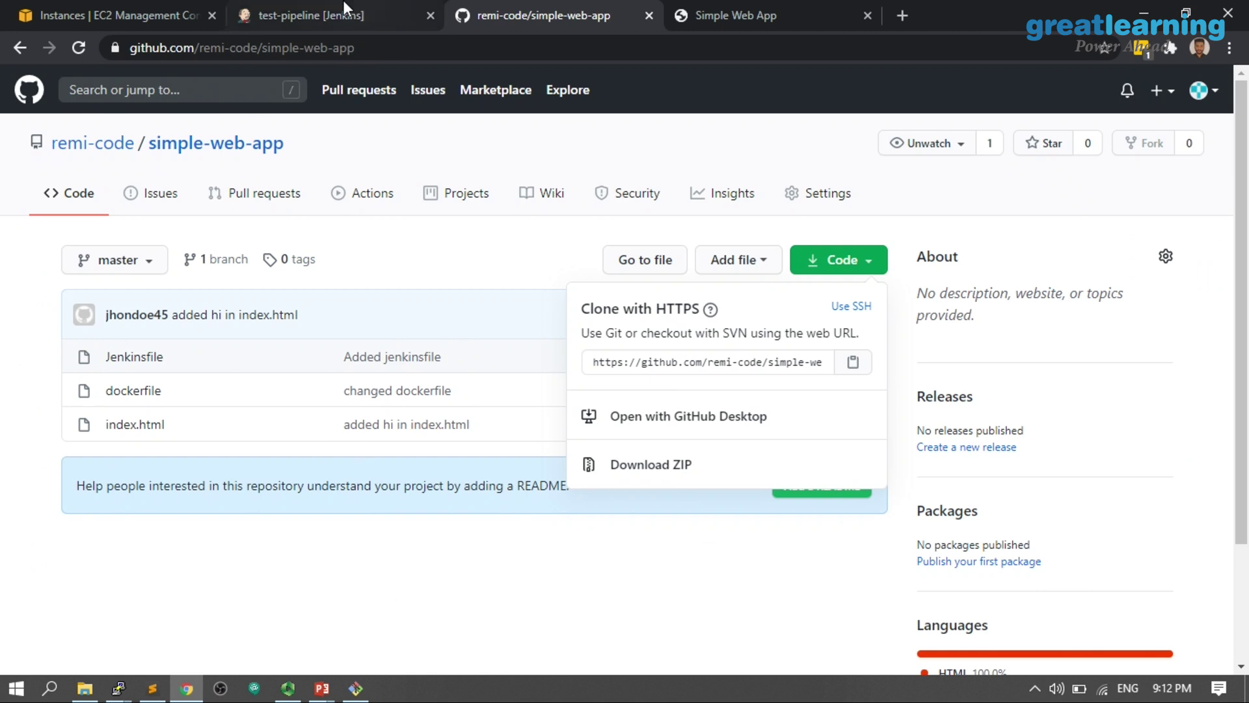
left_click(355, 6)
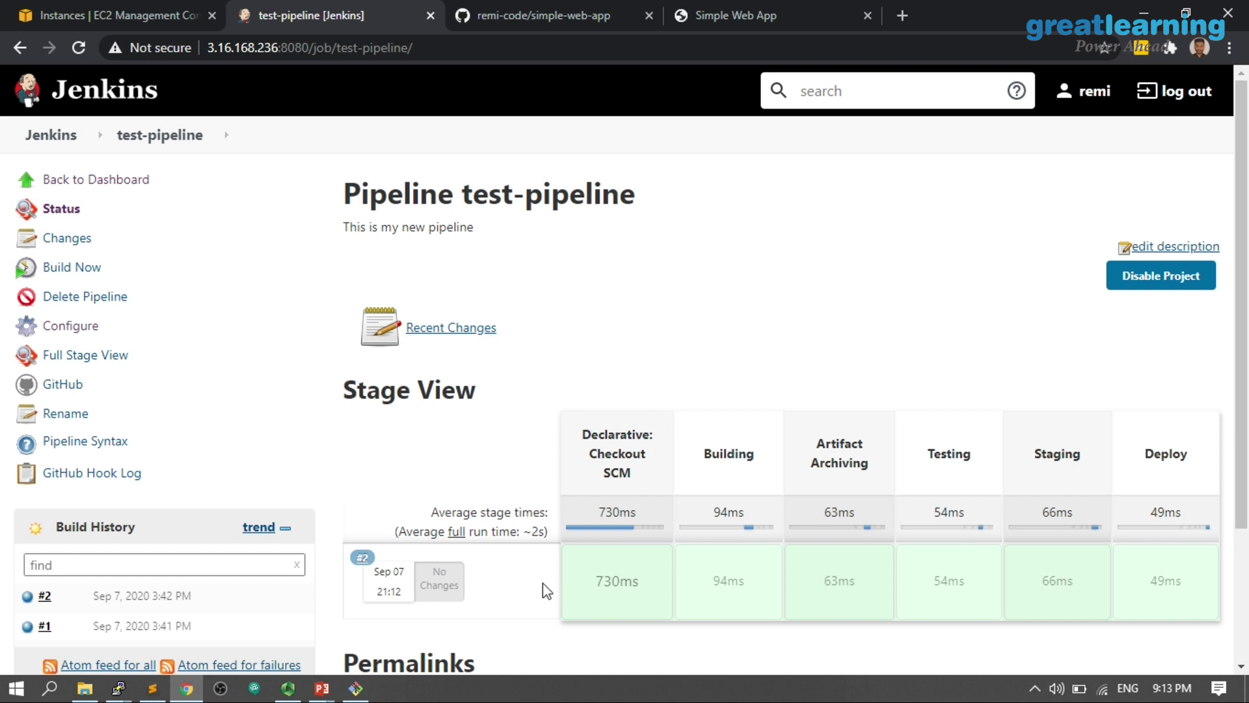
- In Git Bash, open index.html in nano, add 'Hello,' to the first paragraph, and save
key("alt+Tab")
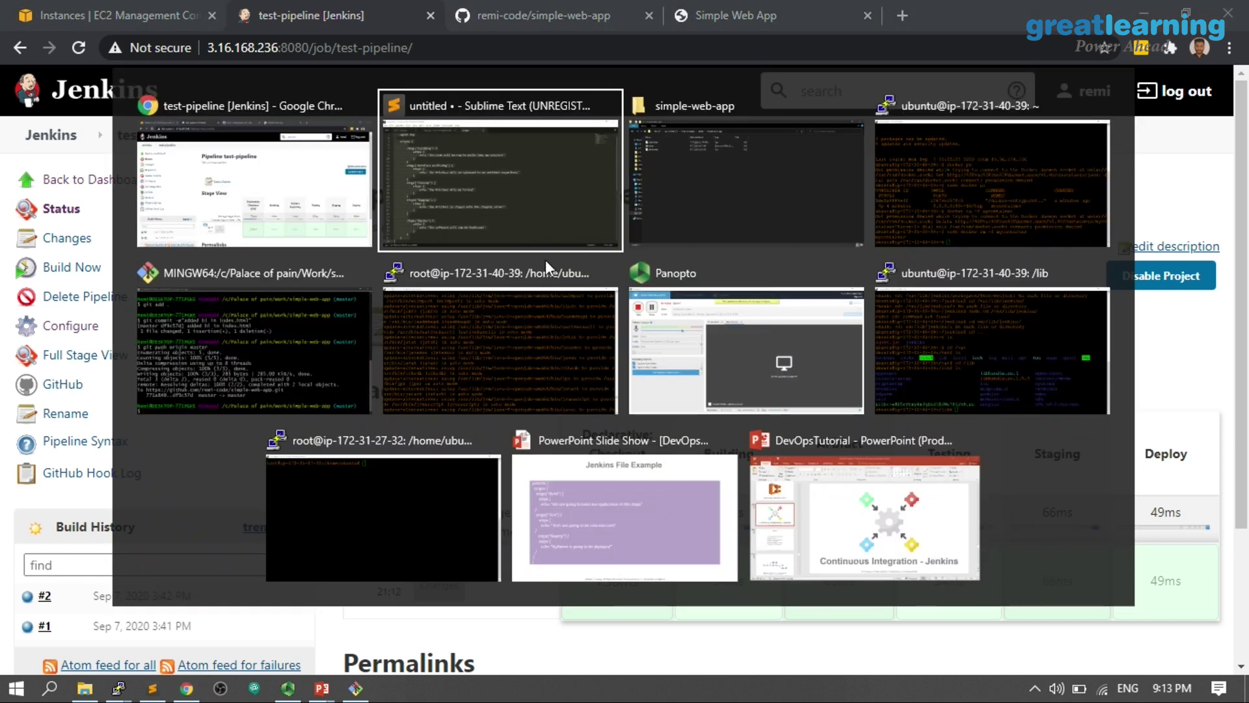
left_click(307, 337)
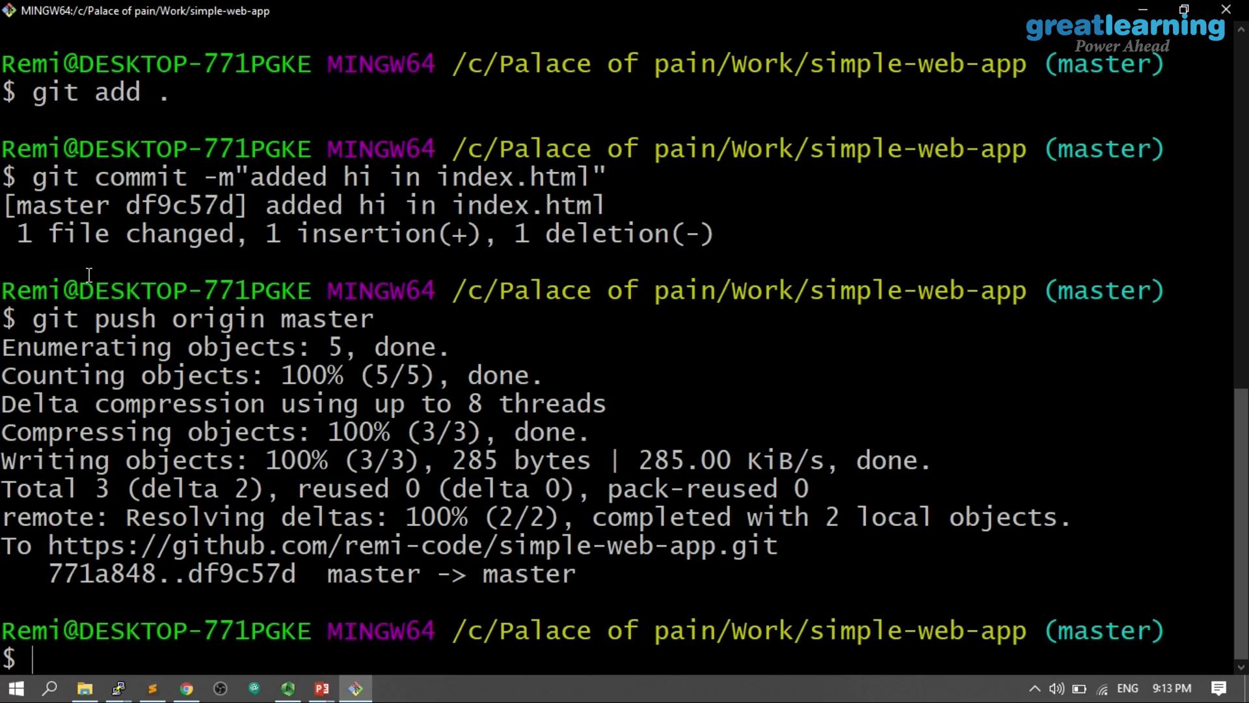
key("Up")
key("Up")
key("Up")
key("Down")
key("Down")
key("Up")
key("Up")
key("Up")
key("Return")
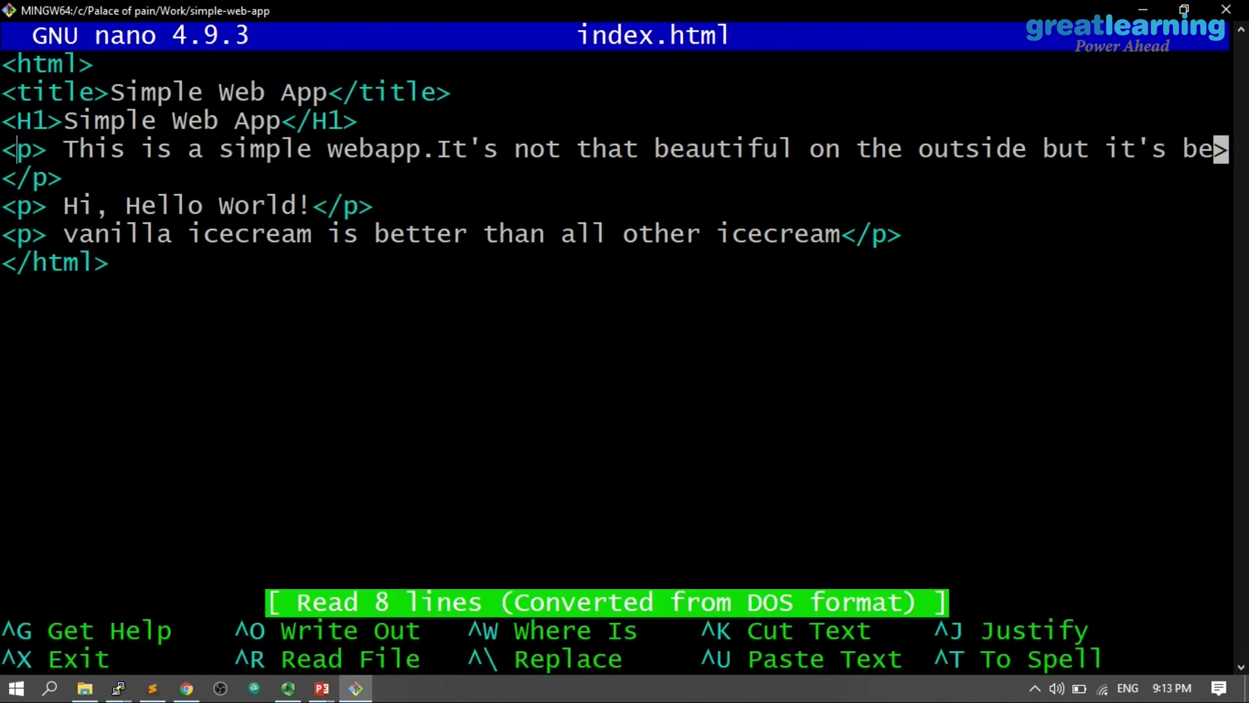
type("Hello,")
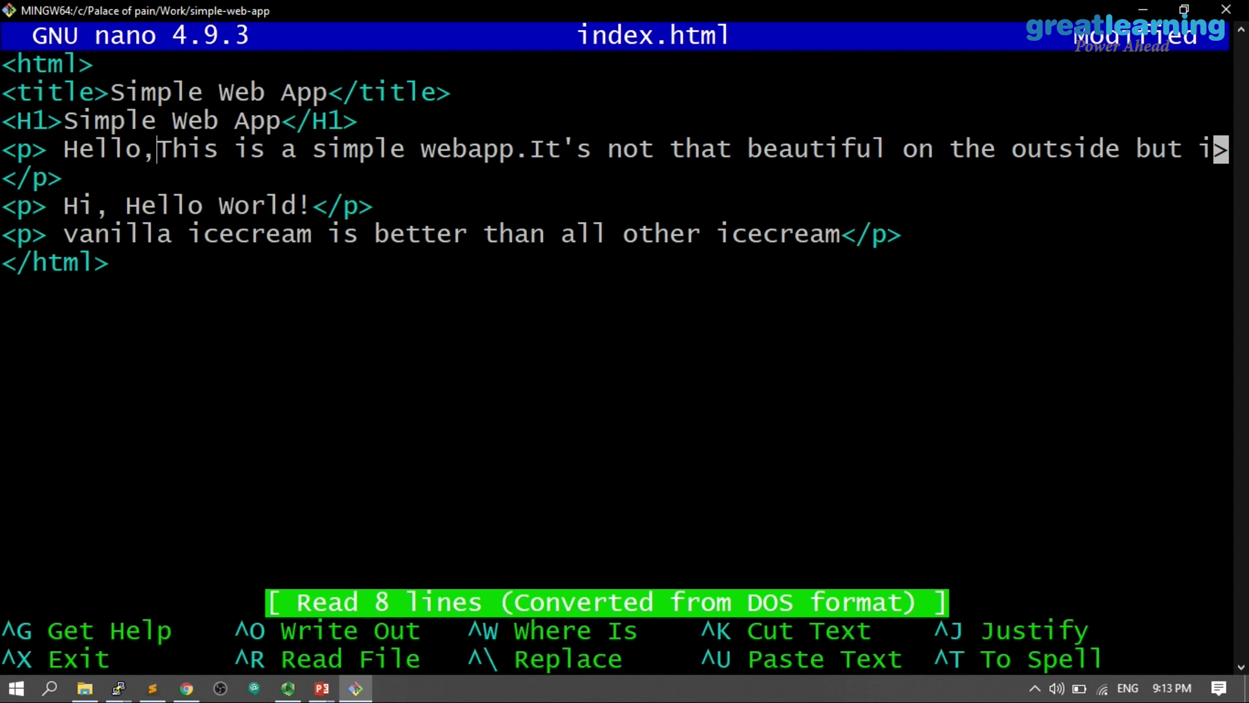
key("ctrl+x")
key("y")
key("Return")
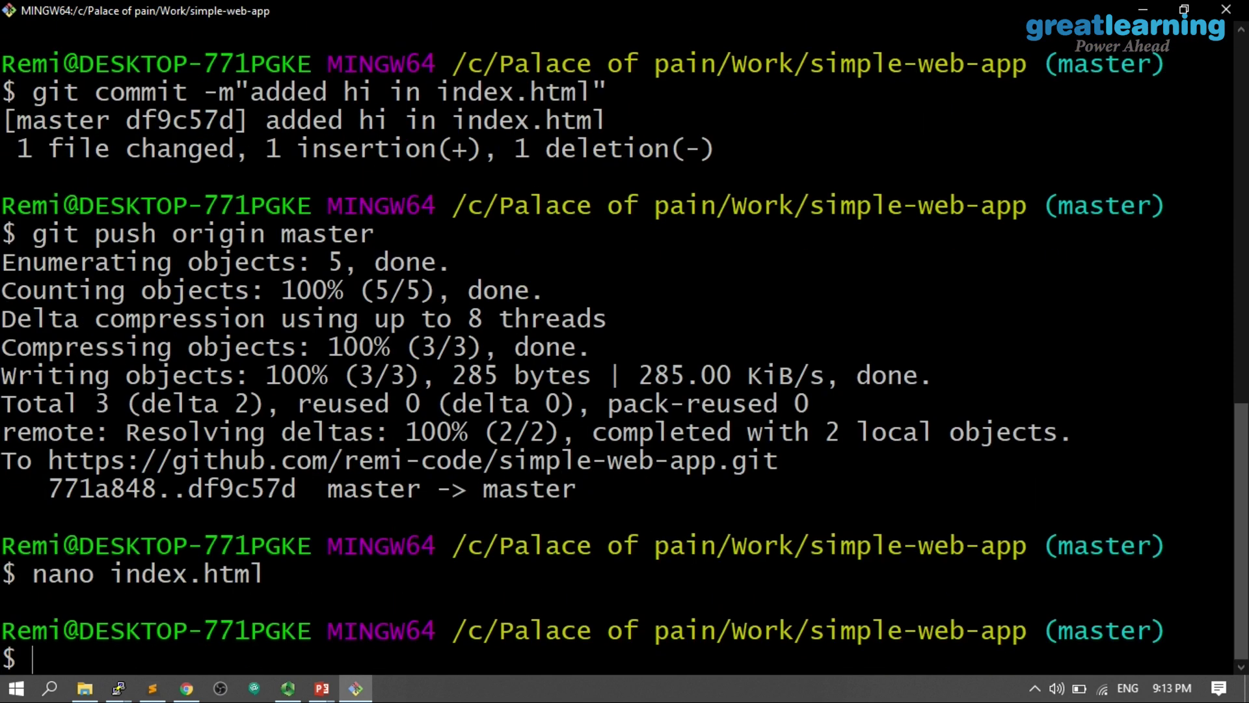
- Stage the change, commit it as 'added new content', and push it to origin master
type("gi t add .")
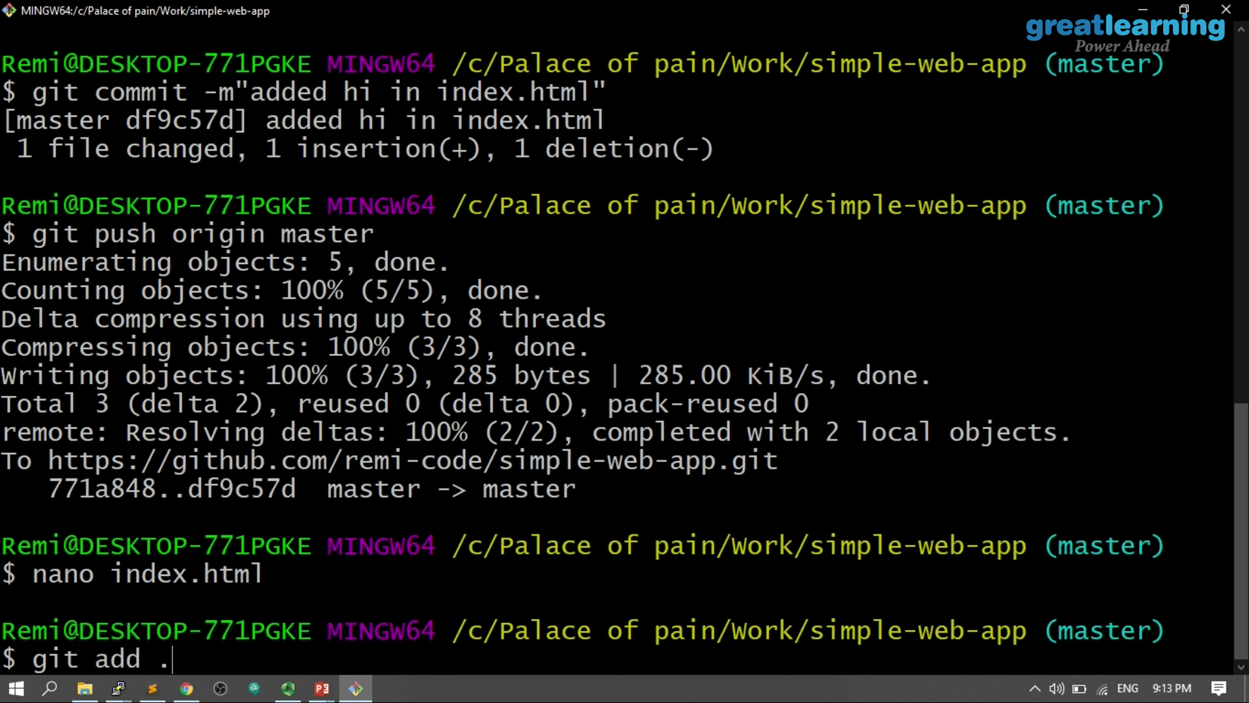
key("Return")
type("git commi")
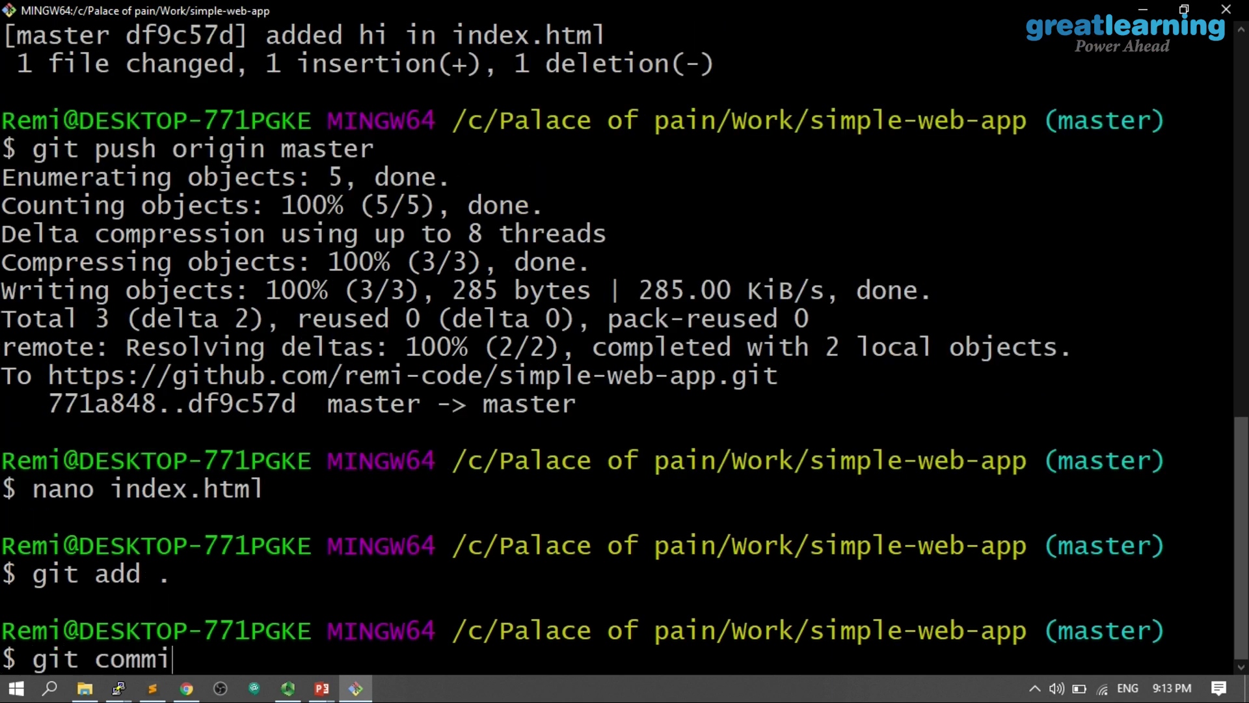
type("t -m \"\"")
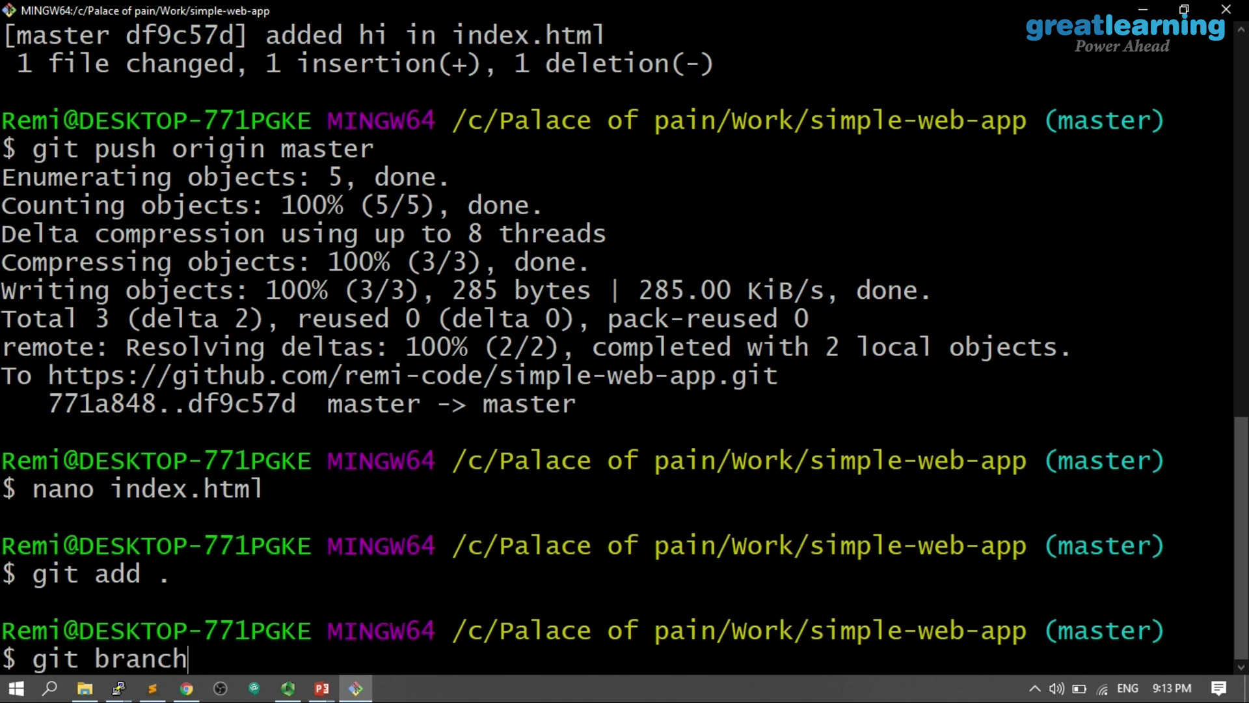
type("feature-A")
key("Up")
key("Up")
key("Up")
key("Up")
key("Up")
key("Up")
key("Up")
key("Up")
key("BackSpace")
key("BackSpace")
key("BackSpace")
key("BackSpace")
key("BackSpace")
key("BackSpace")
key("BackSpace")
key("BackSpace")
key("BackSpace")
key("BackSpace")
key("BackSpace")
key("BackSpace")
key("BackSpace")
key("BackSpace")
key("BackSpace")
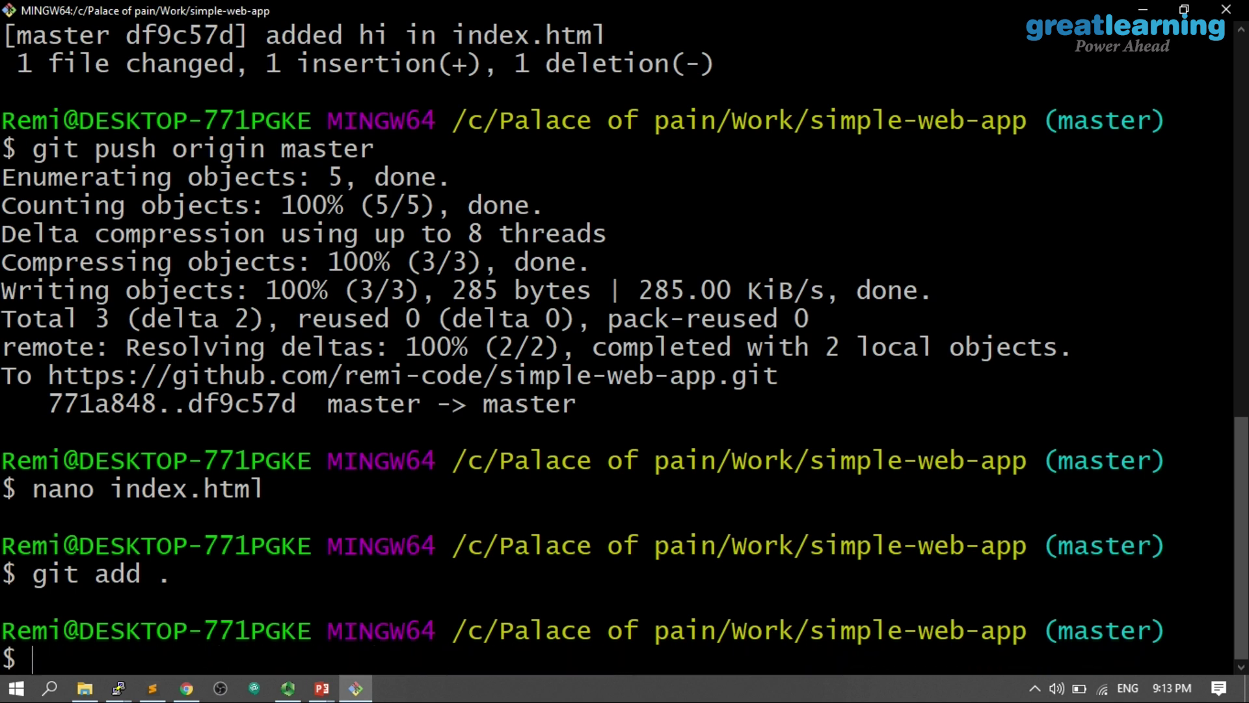
type("git commi")
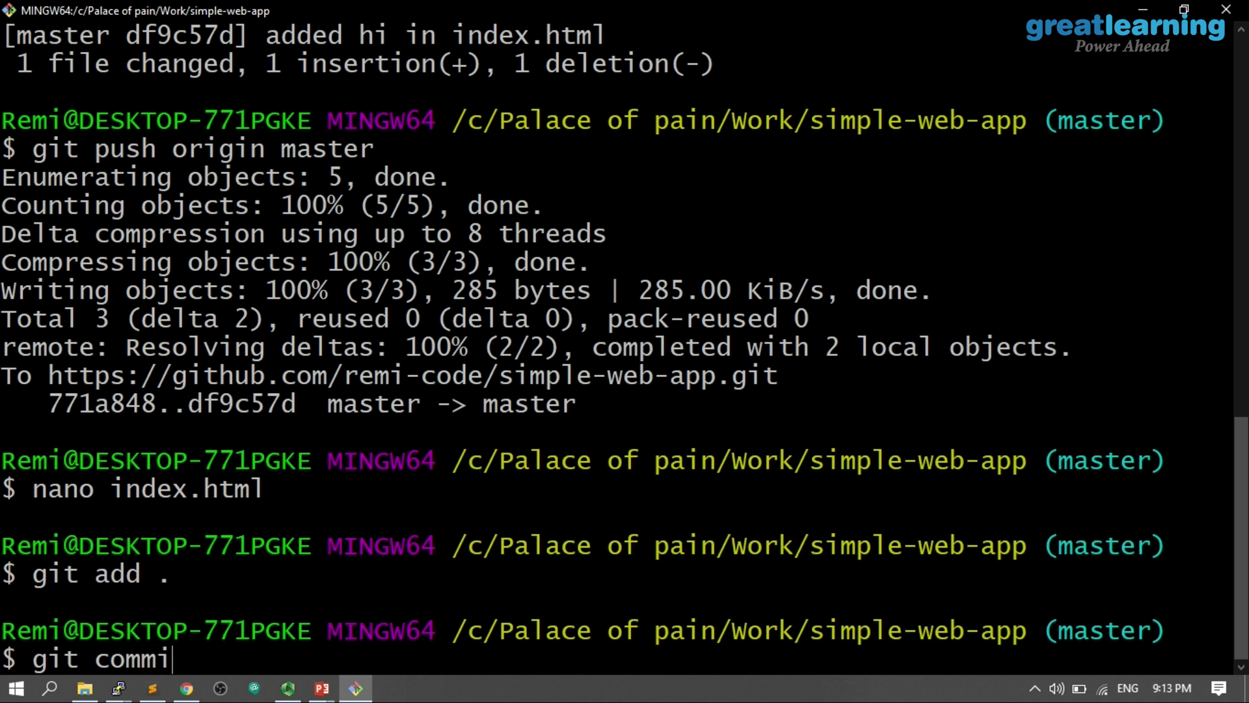
type("t -m\"\"added new conte")
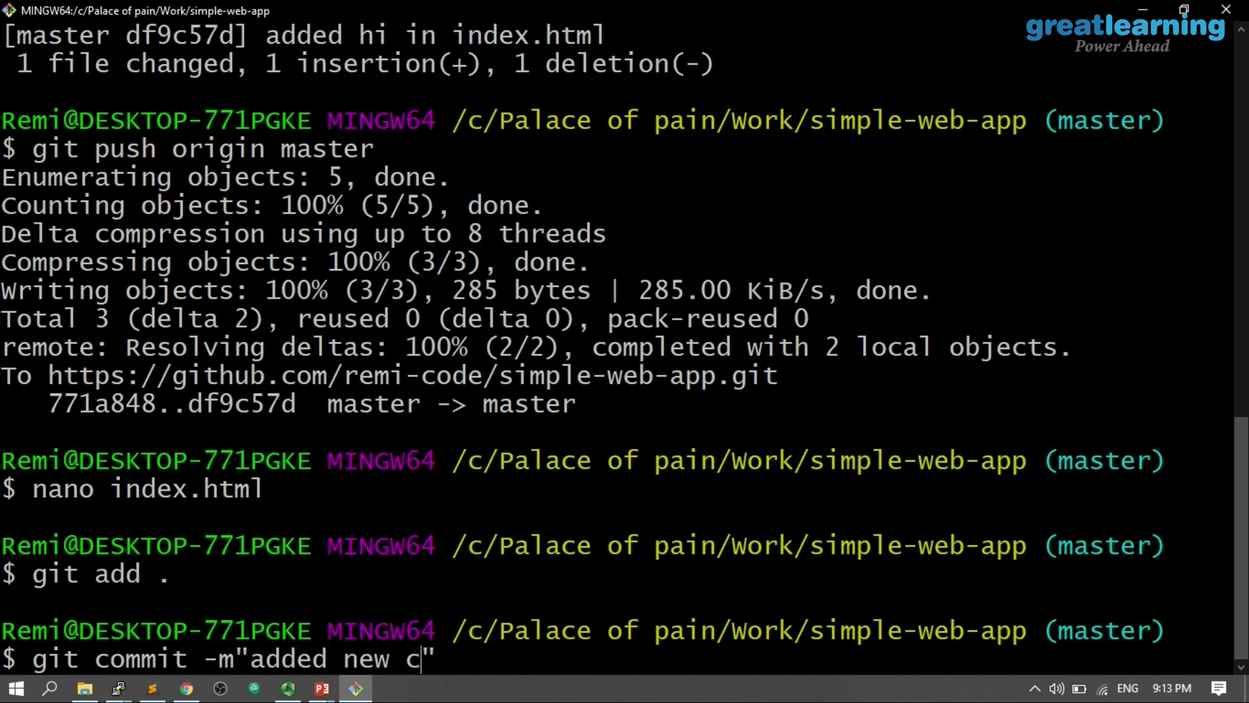
type("nt")
key("Return")
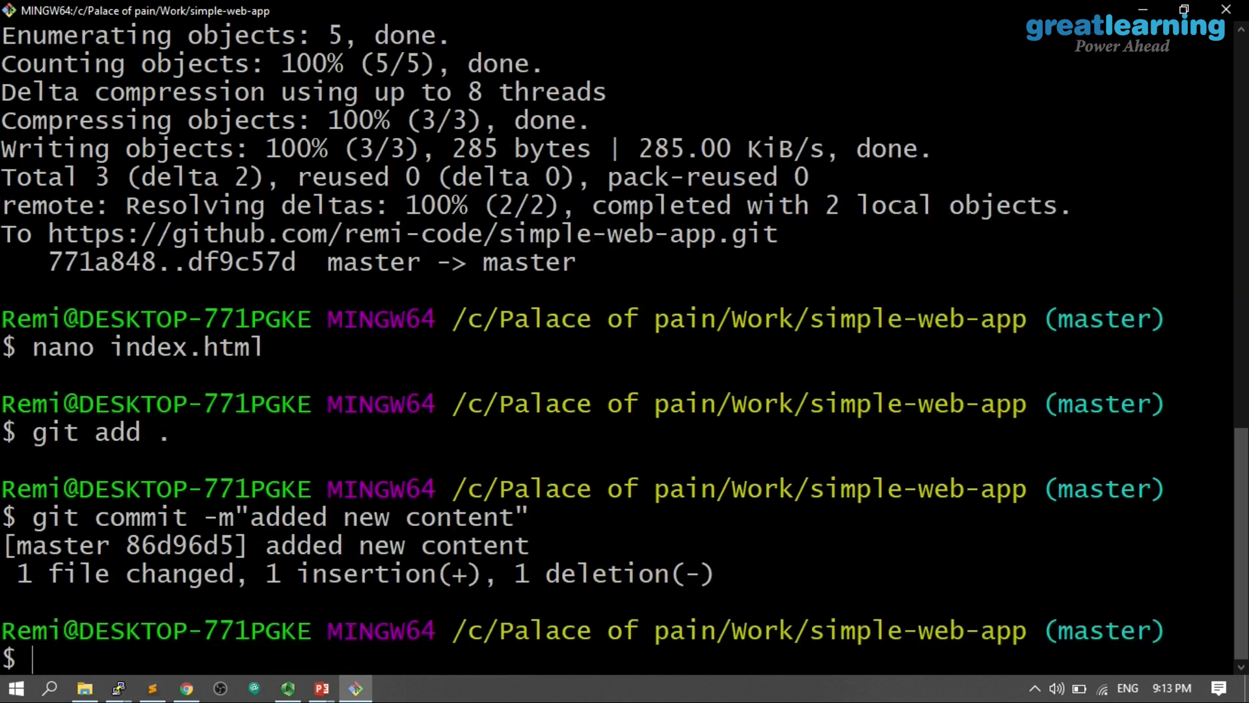
type("git push origin master")
key("Return")
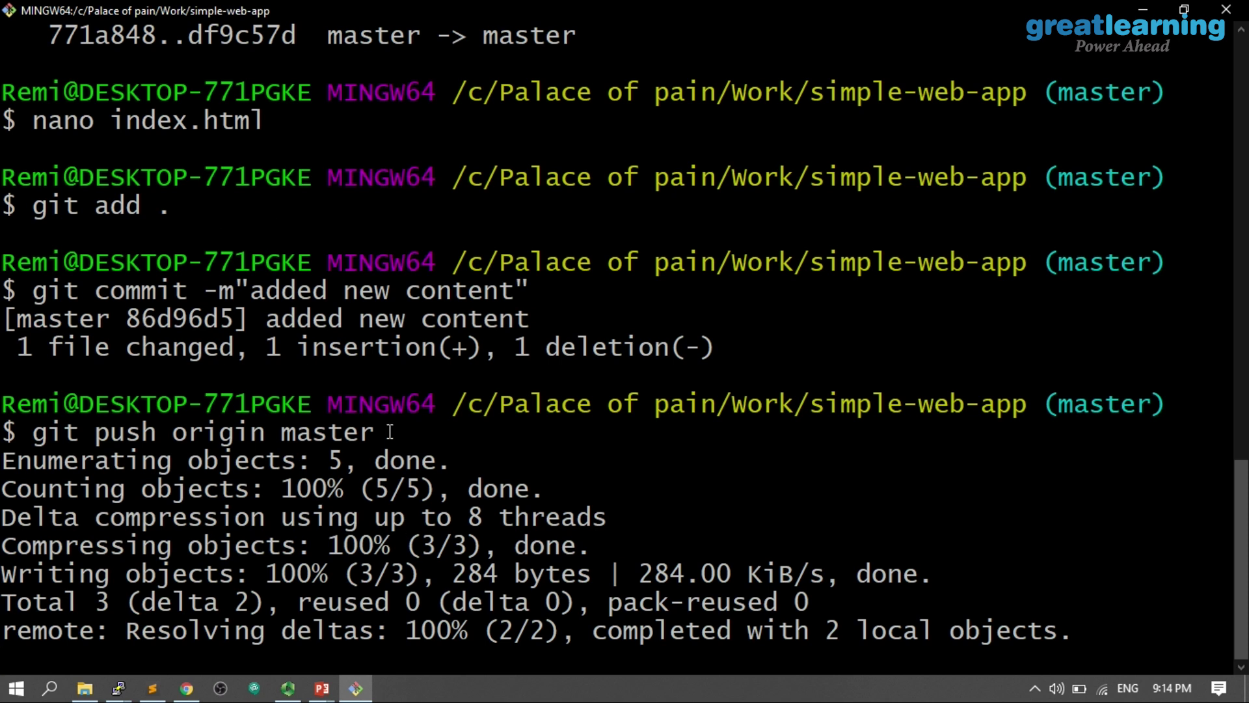
key("alt+Tab")
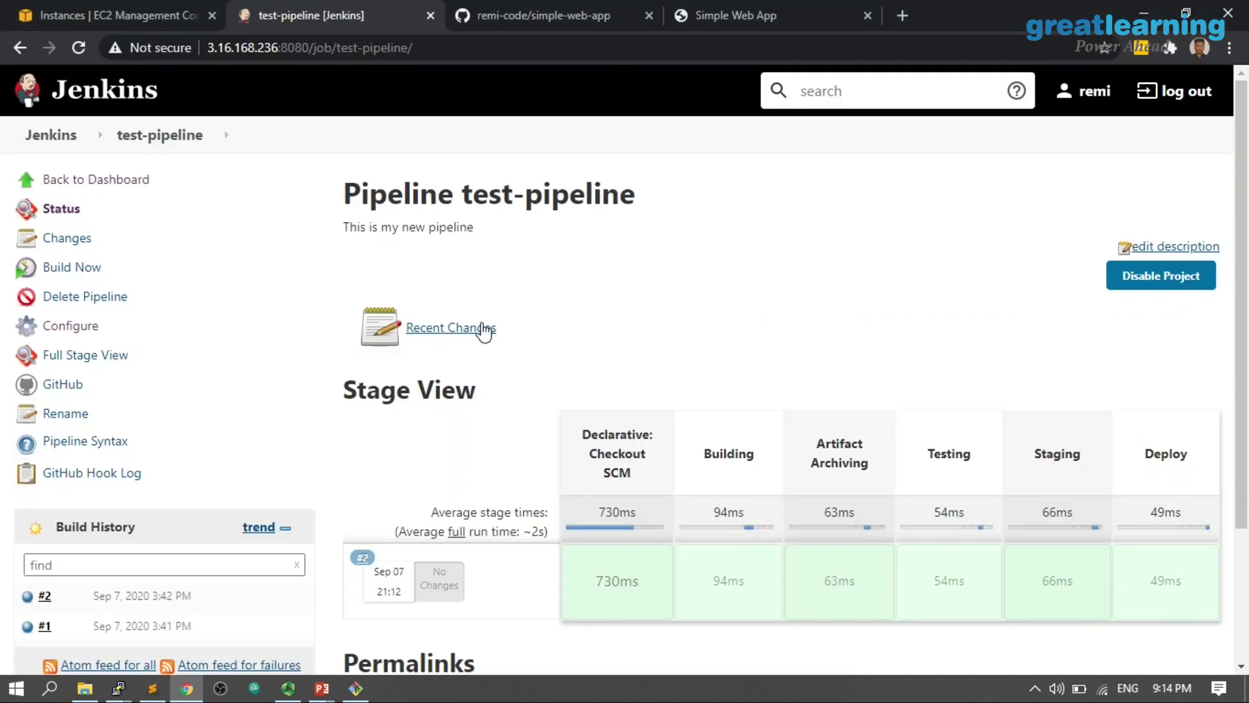
- Open build #3's console log and confirm the GitHub push trigger and the Jenkinsfile's repository source
scroll(440, 426, "down", 2)
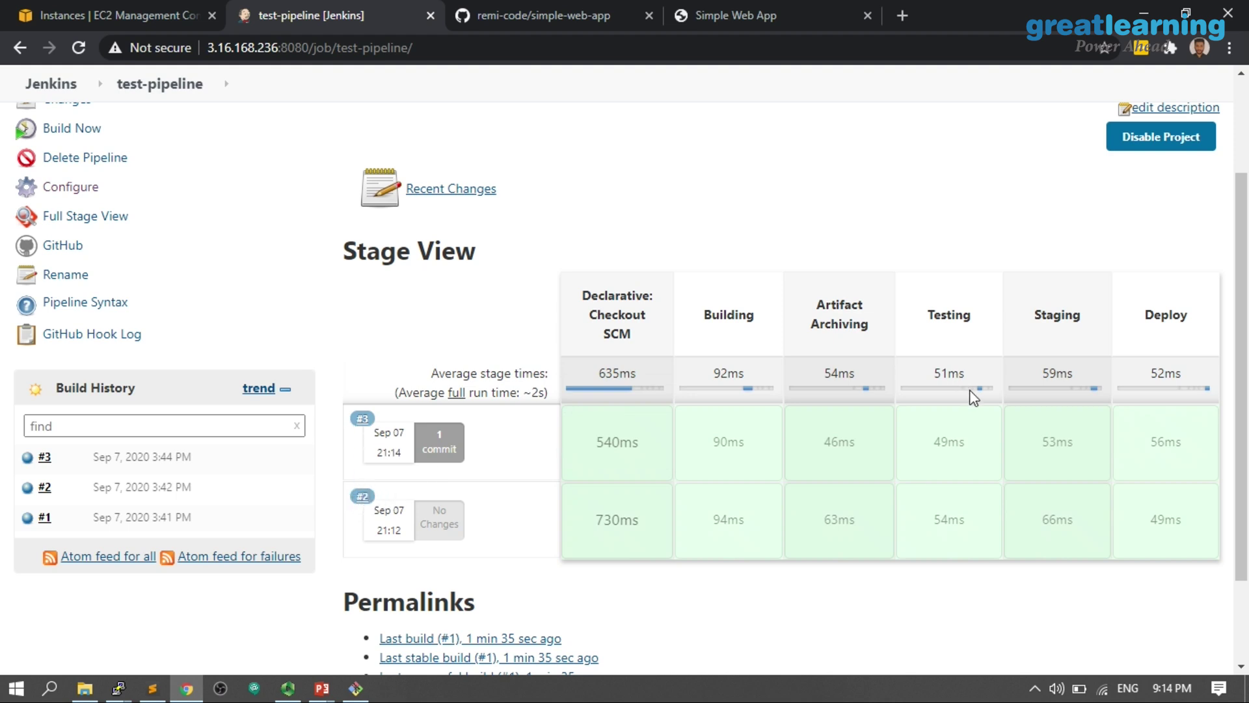
left_click(27, 459)
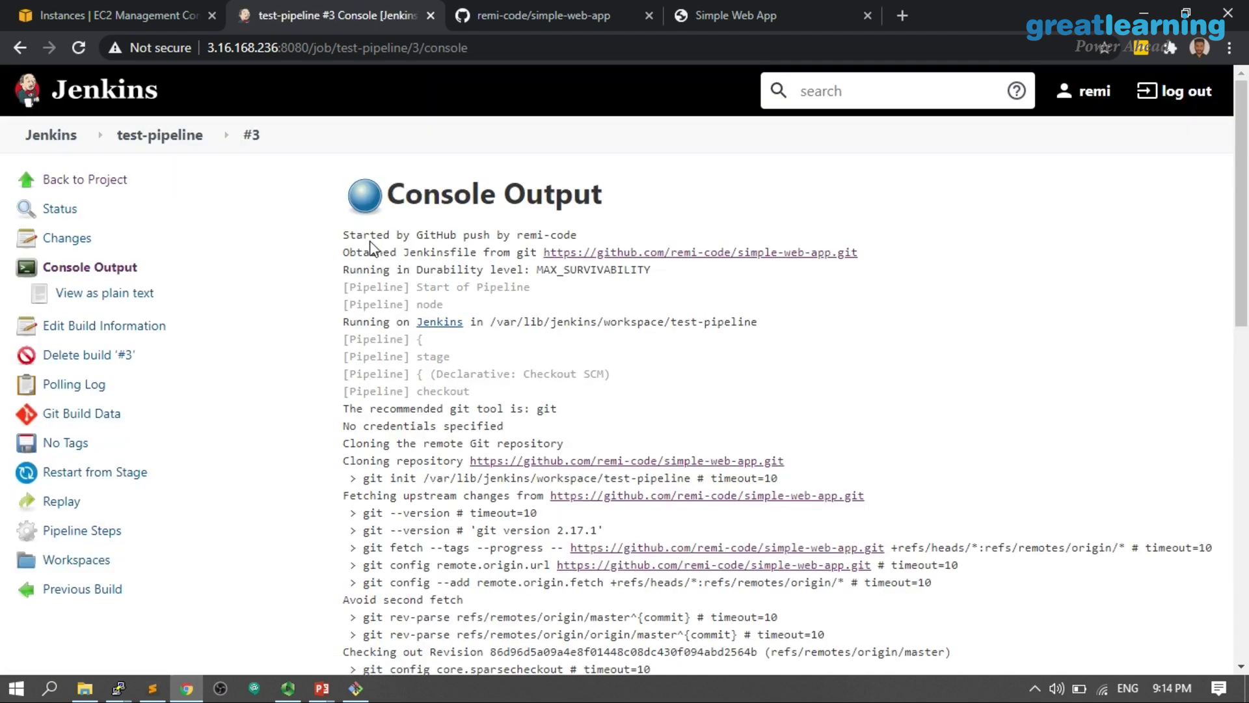
left_click_drag(356, 238, 440, 230)
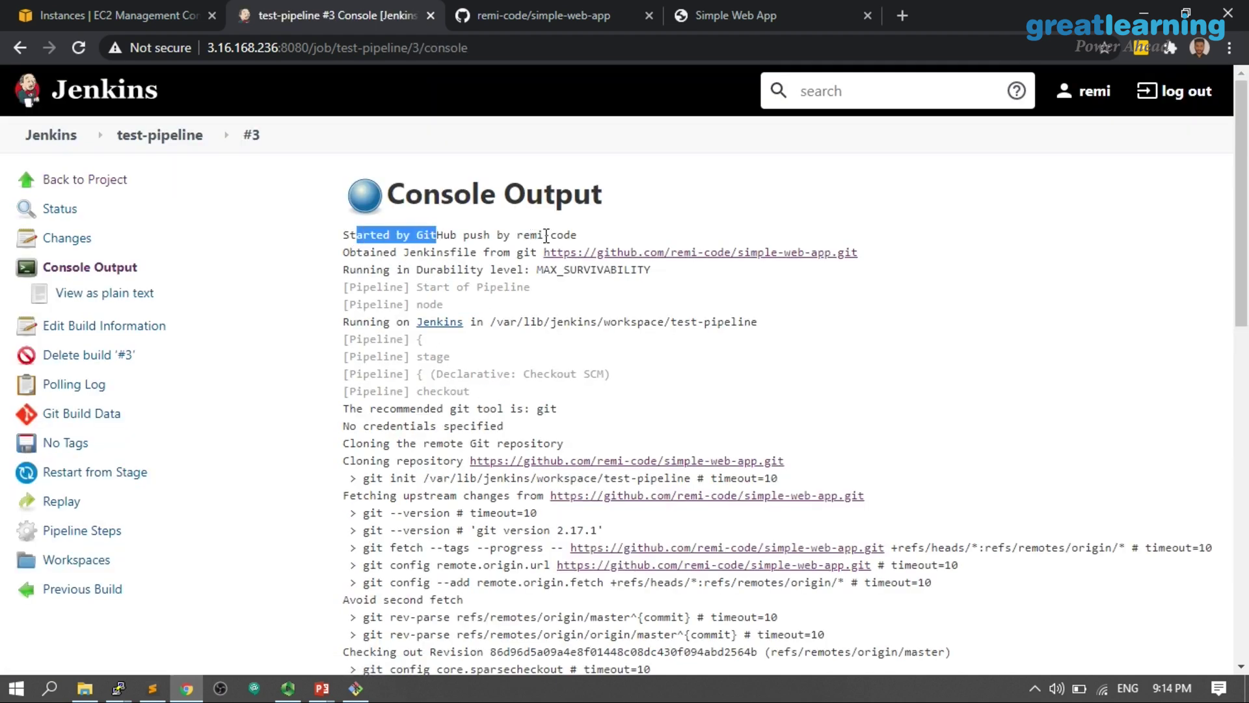
left_click_drag(530, 235, 543, 236)
left_click_drag(377, 252, 685, 253)
left_click_drag(349, 269, 660, 272)
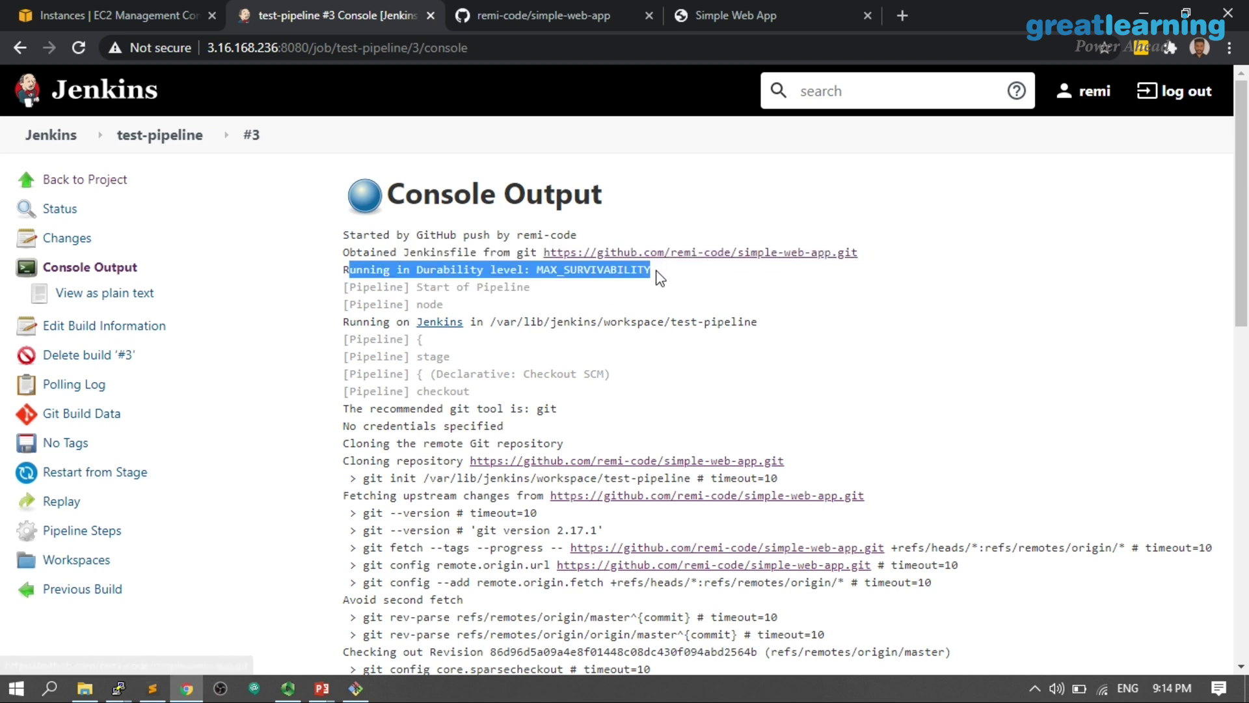
left_click_drag(370, 321, 610, 322)
- Review the rest of the log, then check test-pipeline's Stage View showing all stages passed
scroll(473, 369, "down", 6)
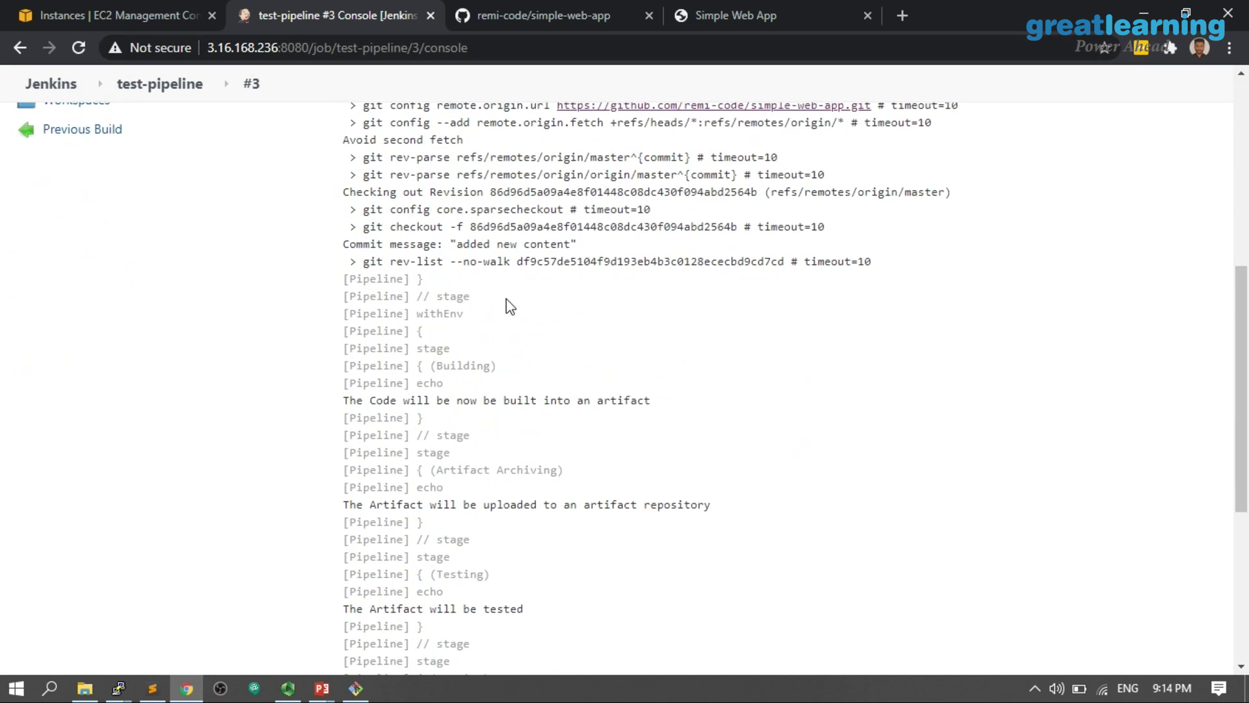
scroll(588, 474, "down", 5)
scroll(445, 389, "up", 13)
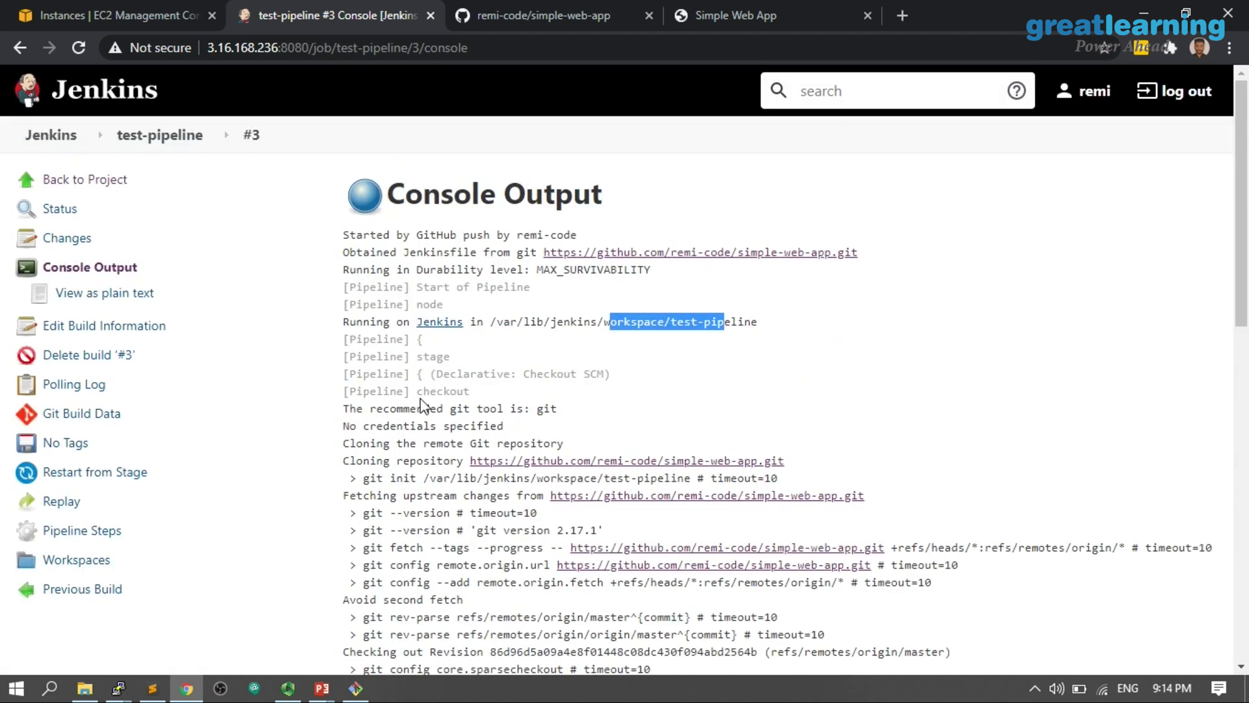
left_click(165, 139)
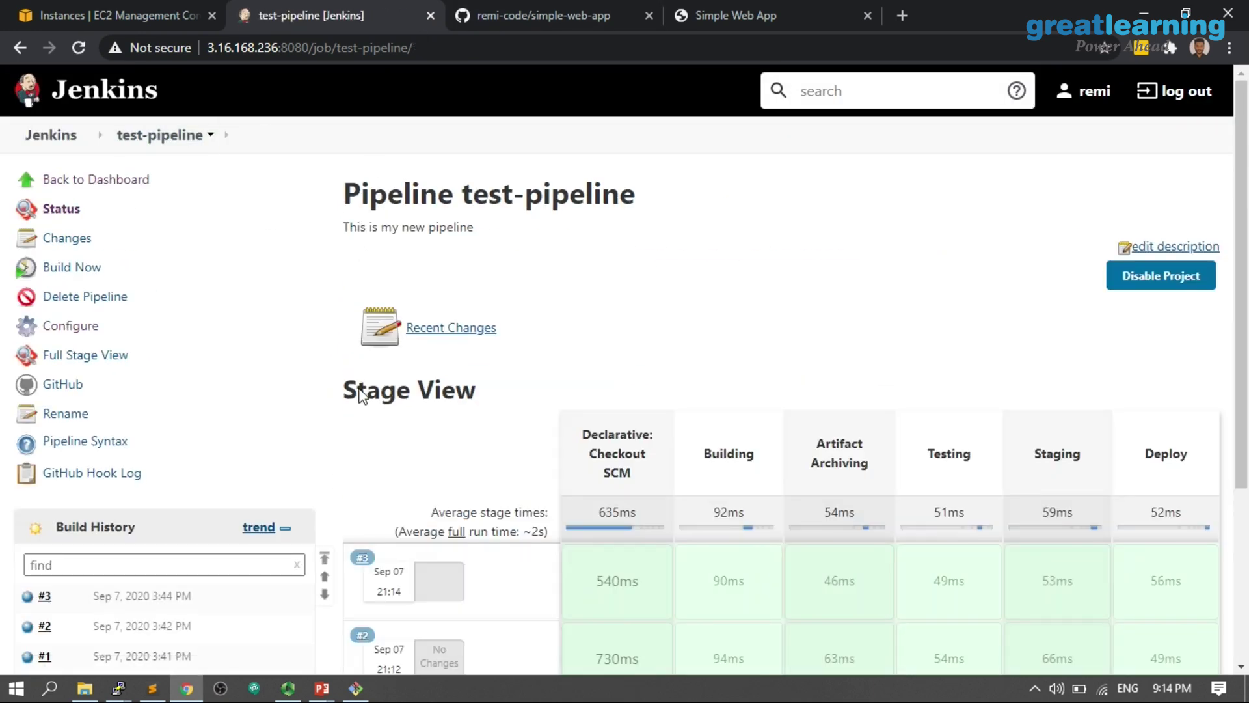
scroll(603, 485, "down", 3)
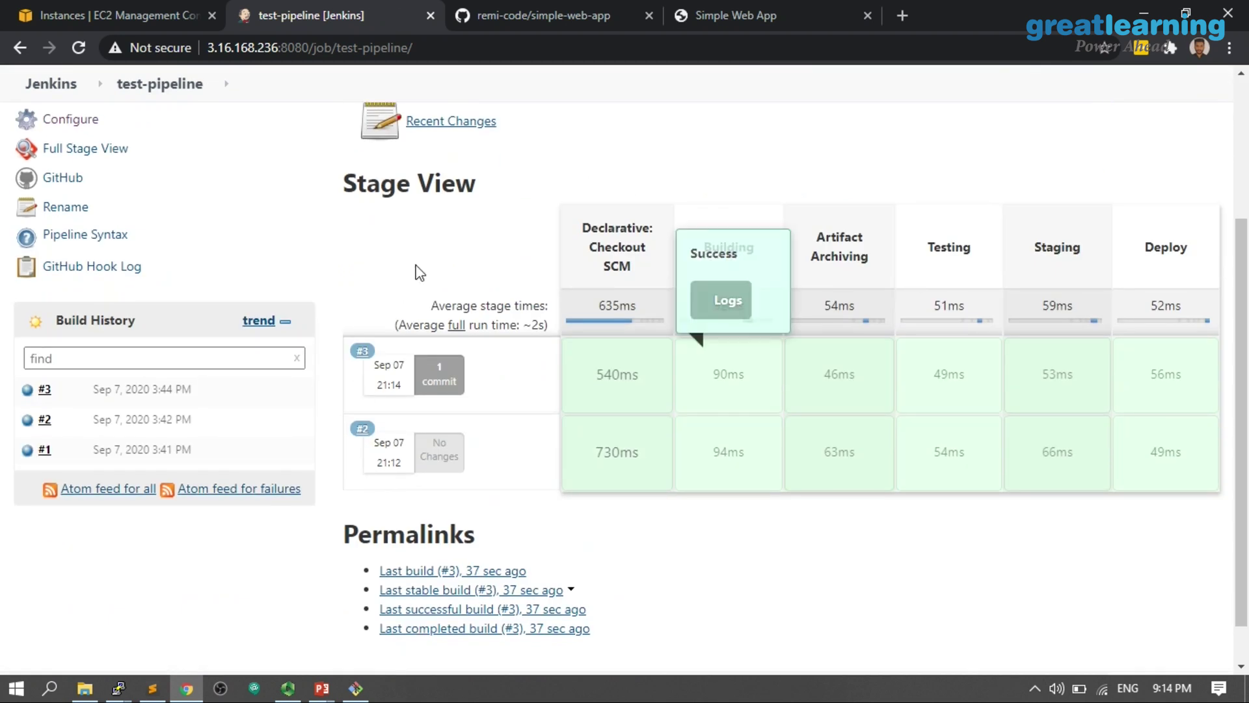